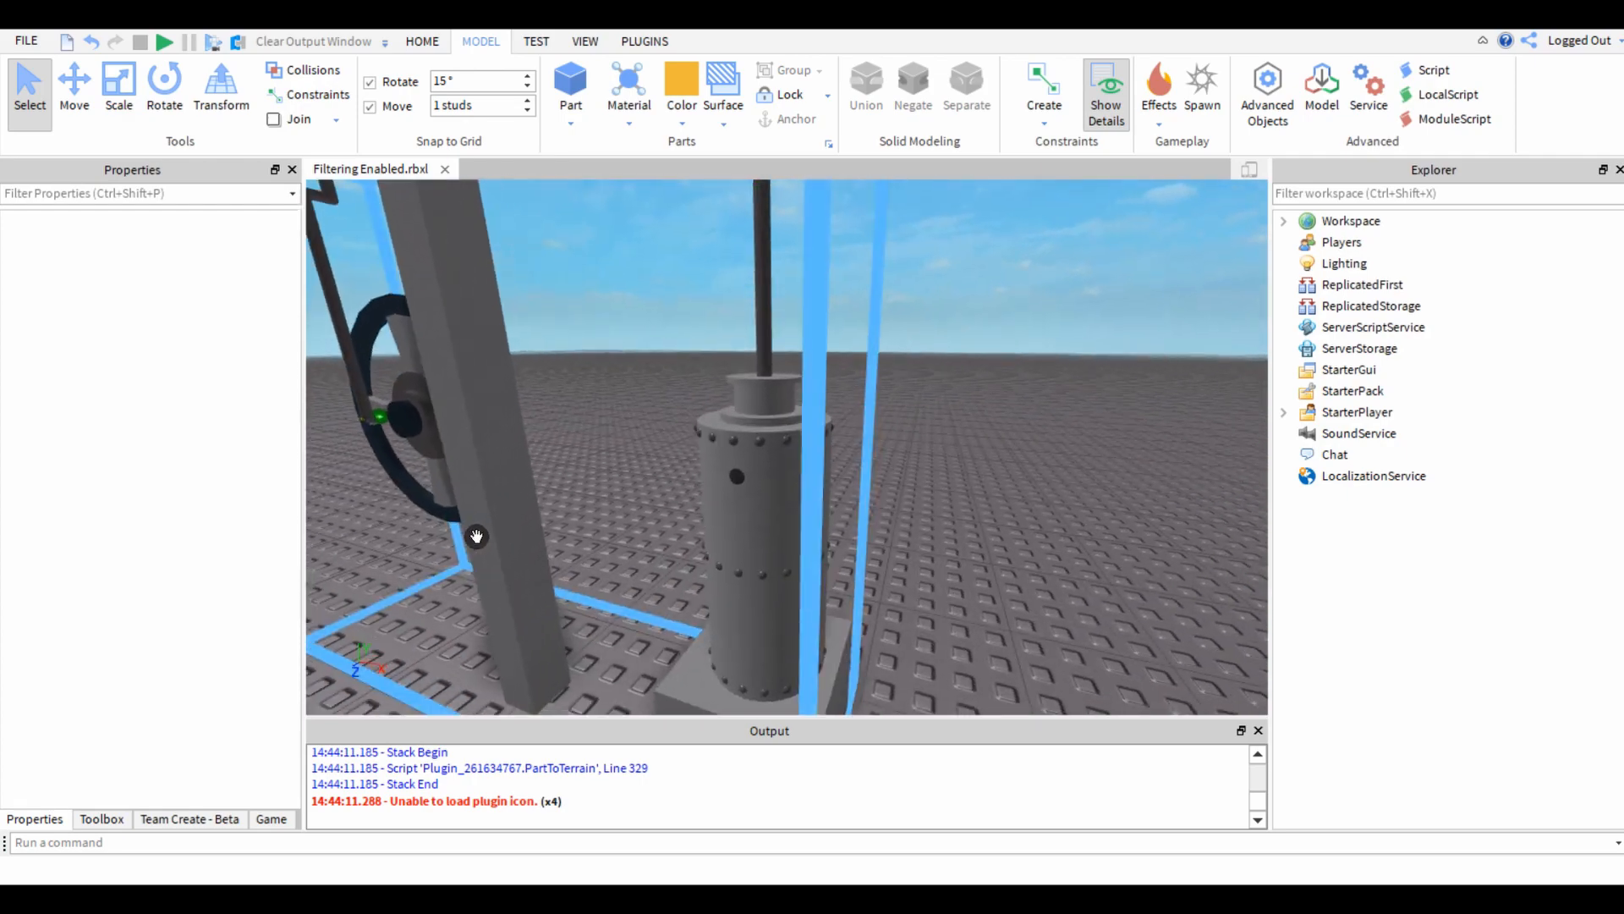
Examine the steam engine's flywheel up close and select the Wheel union.
{"action": "key", "text": "w"}
{"action": "right_click_drag", "start_coordinate": [627, 499], "coordinate": [626, 500]}
{"action": "key", "text": "a"}
{"action": "key", "text": "s"}
{"action": "key", "text": "s"}
{"action": "key", "text": "a"}
{"action": "right_click_drag", "start_coordinate": [617, 403], "coordinate": [631, 428]}
{"action": "key", "text": "w"}
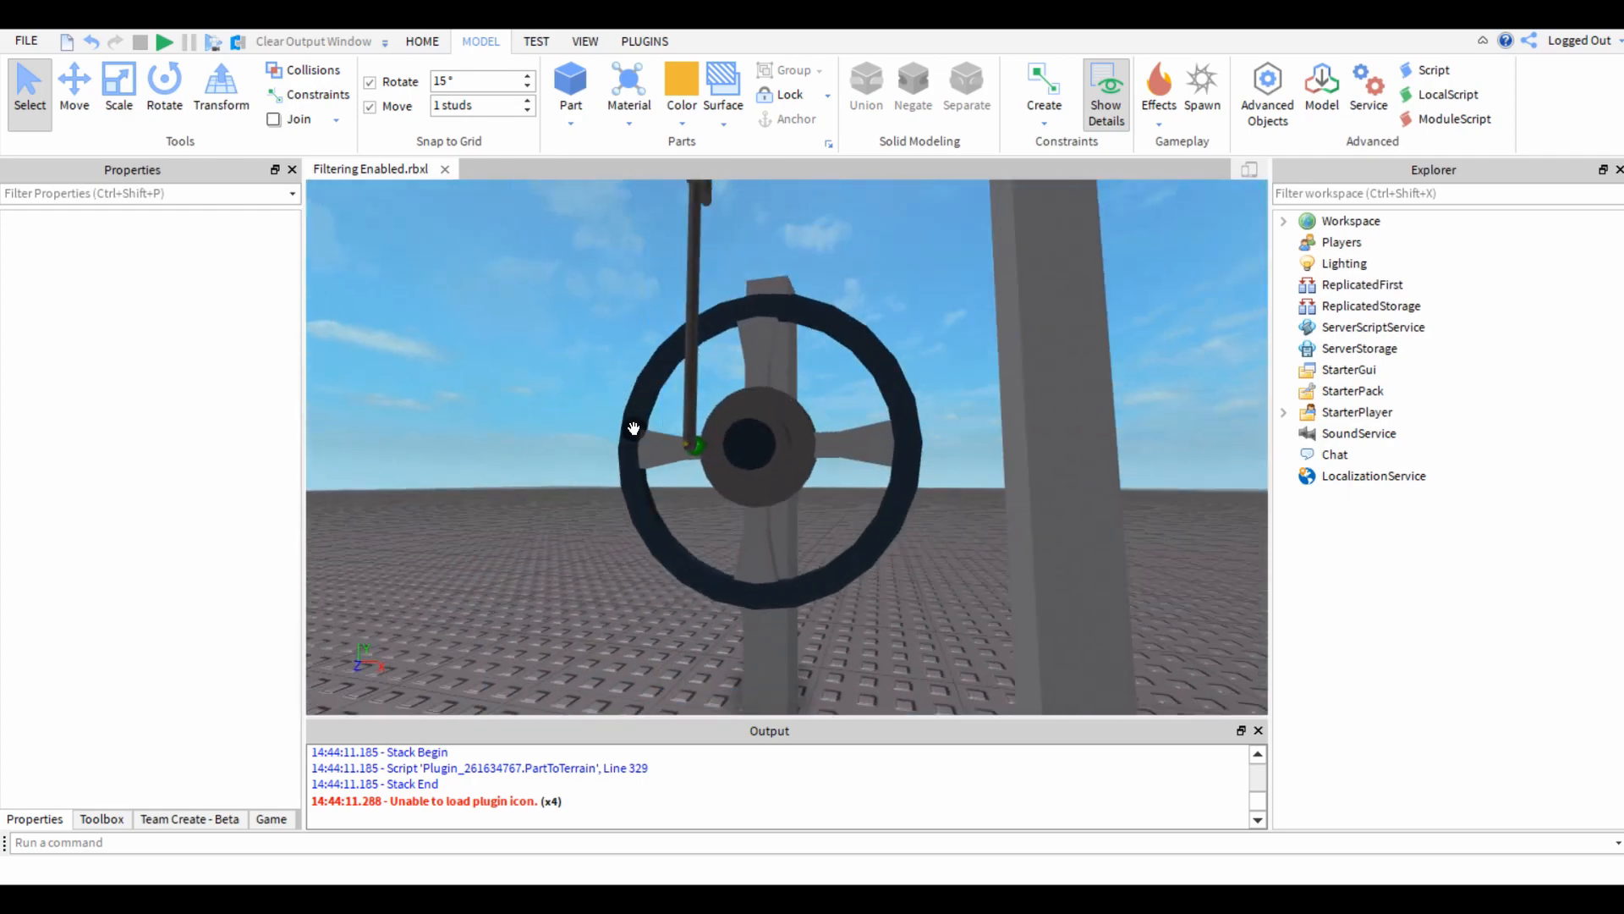
{"action": "left_click", "coordinate": [779, 302]}
{"action": "key", "text": "s"}
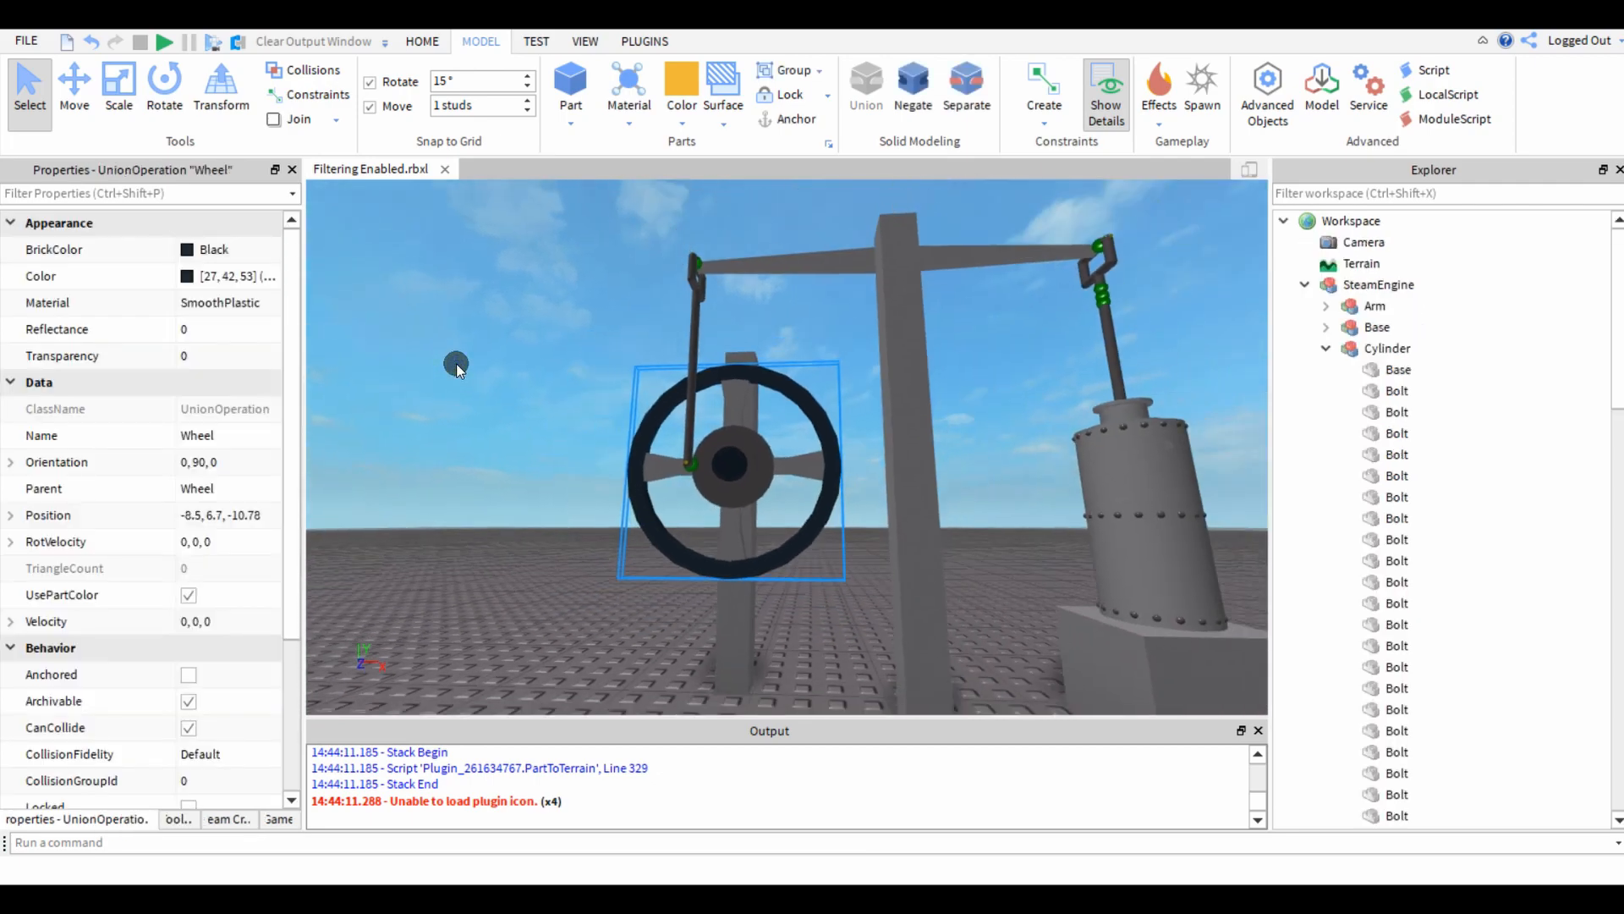
Identify the flywheel's connecting rod, the beam arm and the piston pole by selecting each in turn.
{"action": "key", "text": "d"}
{"action": "key", "text": "w"}
{"action": "key", "text": "e"}
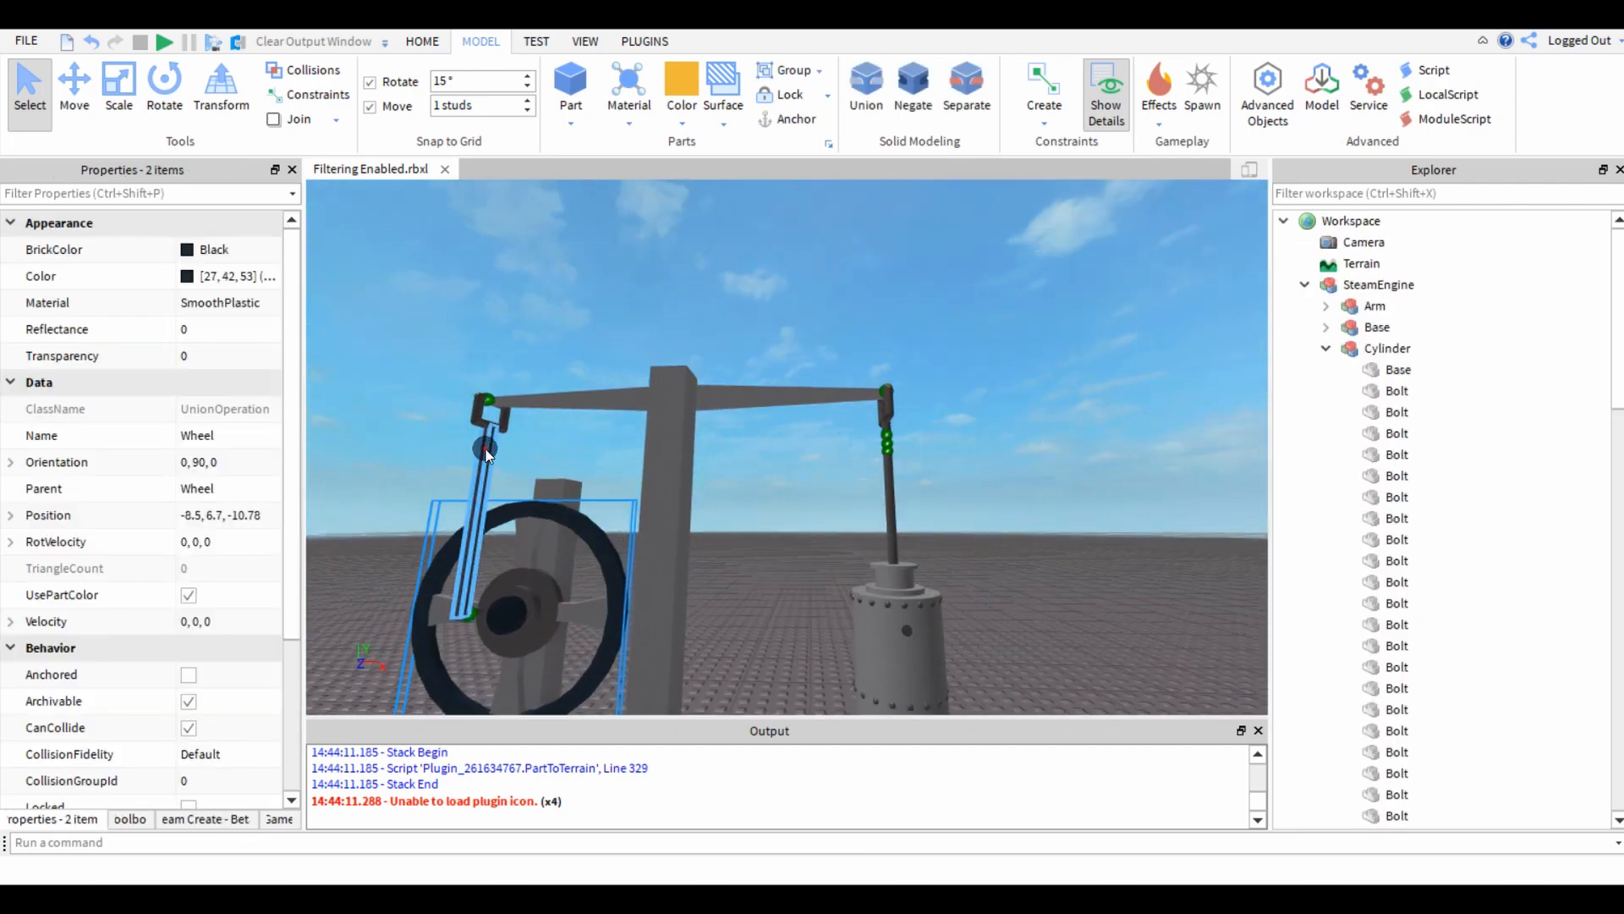
{"action": "left_click", "coordinate": [481, 454]}
{"action": "left_click", "coordinate": [562, 392]}
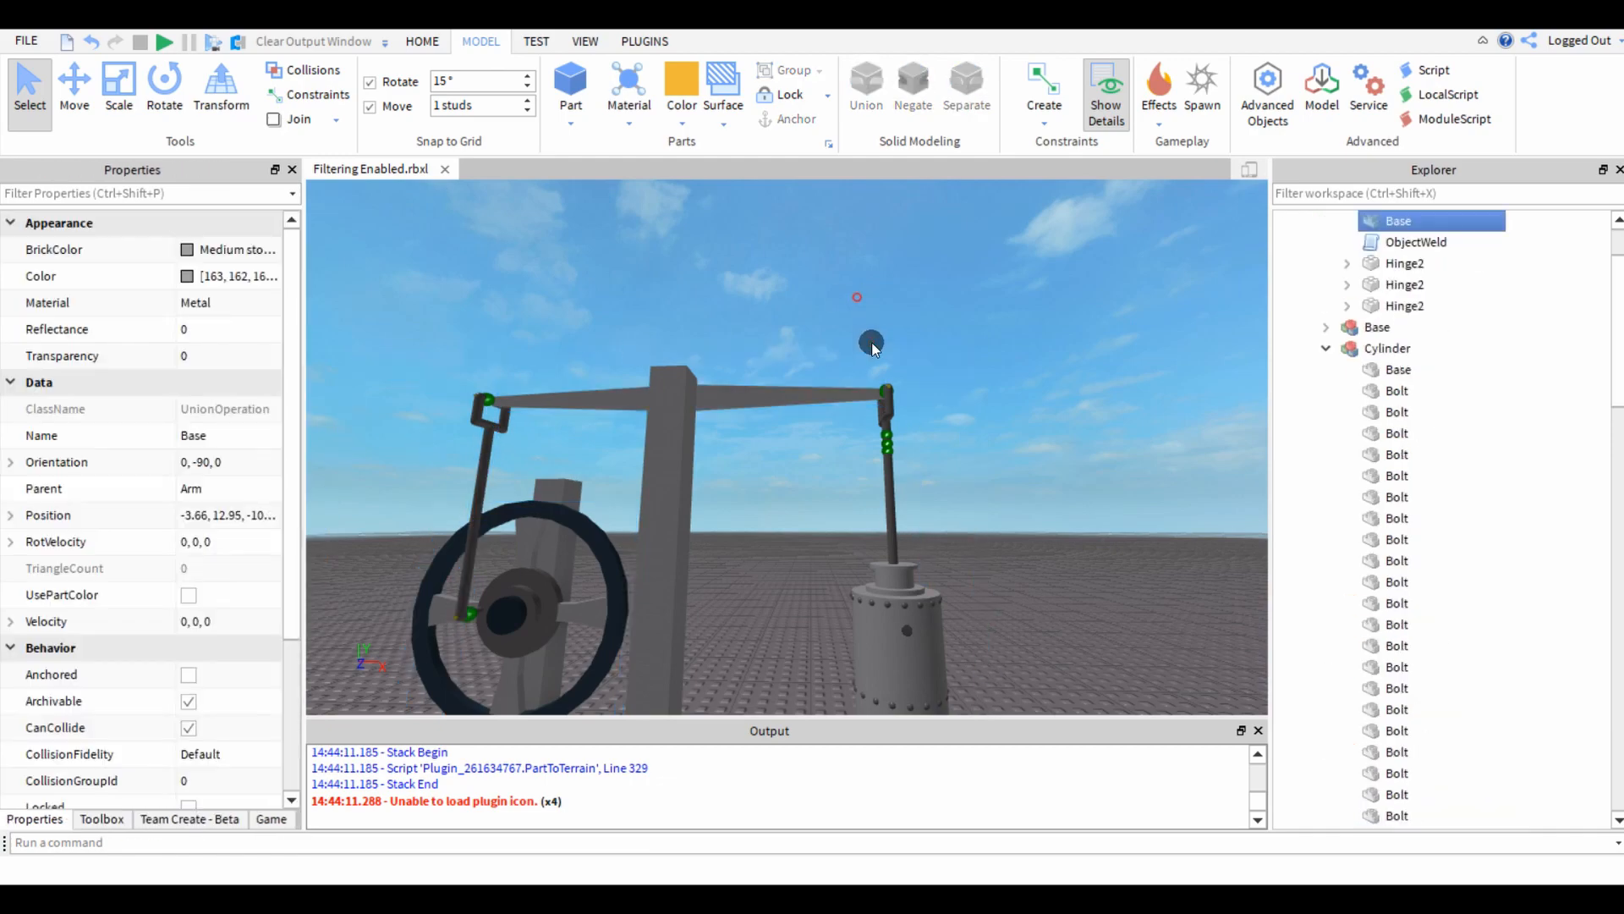
{"action": "left_click", "coordinate": [885, 482]}
{"action": "left_click", "coordinate": [791, 526]}
Set the transparency of the cylinder's Base union to 0.5 and deselect it.
{"action": "key", "text": "w"}
{"action": "right_click_drag", "start_coordinate": [791, 525], "coordinate": [789, 549]}
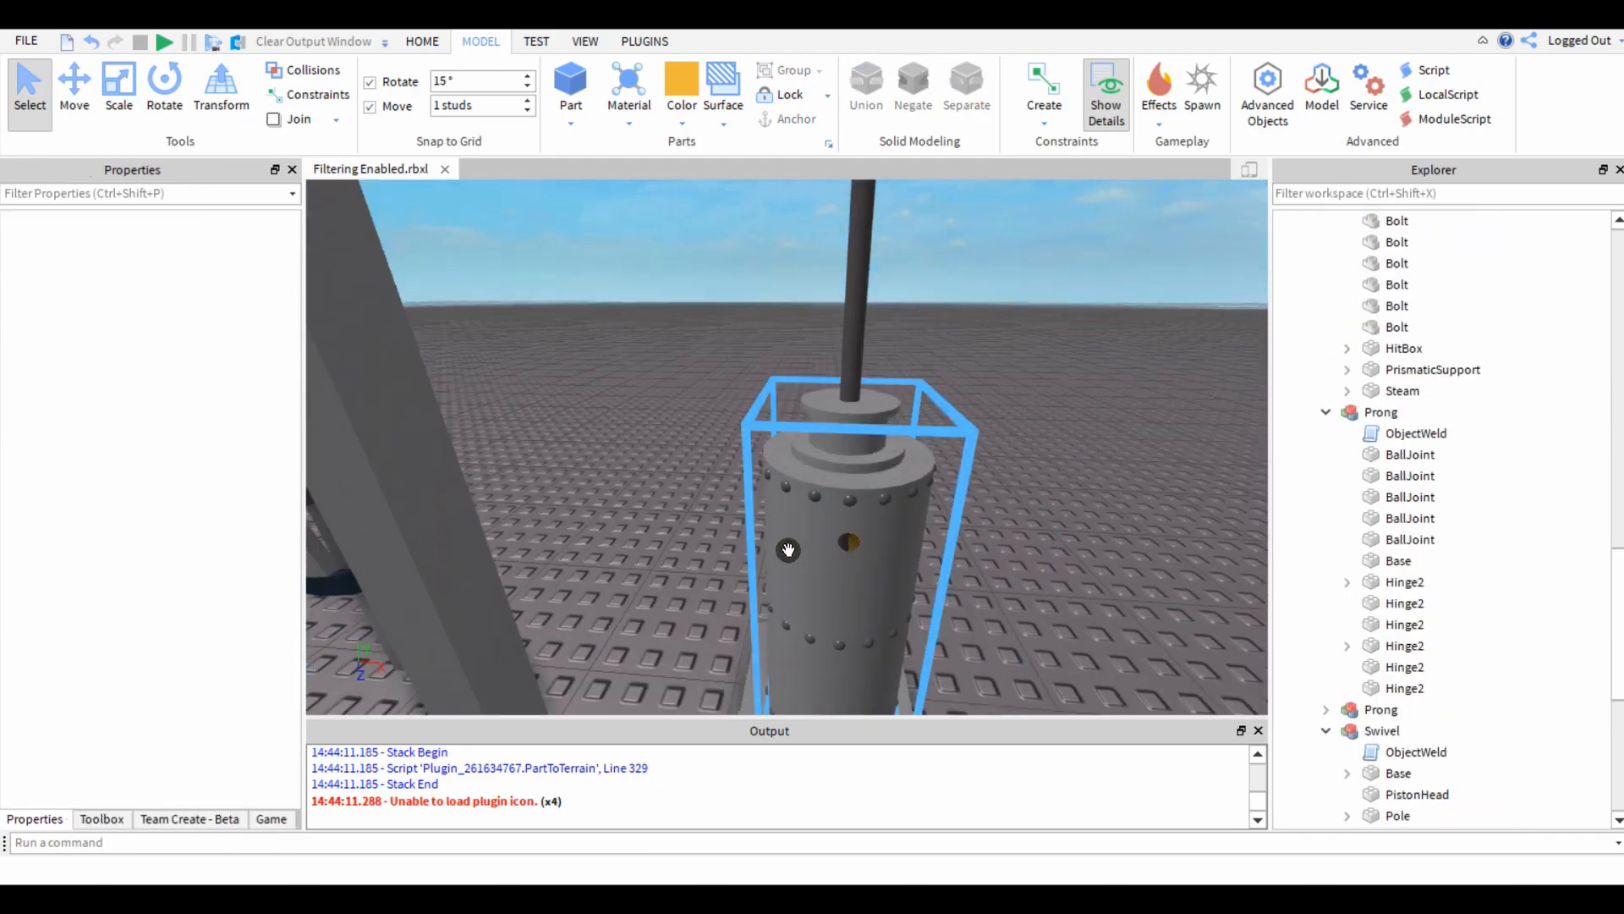
{"action": "left_click", "coordinate": [788, 550]}
{"action": "left_click", "coordinate": [224, 365]}
{"action": "type", "text": ".5"}
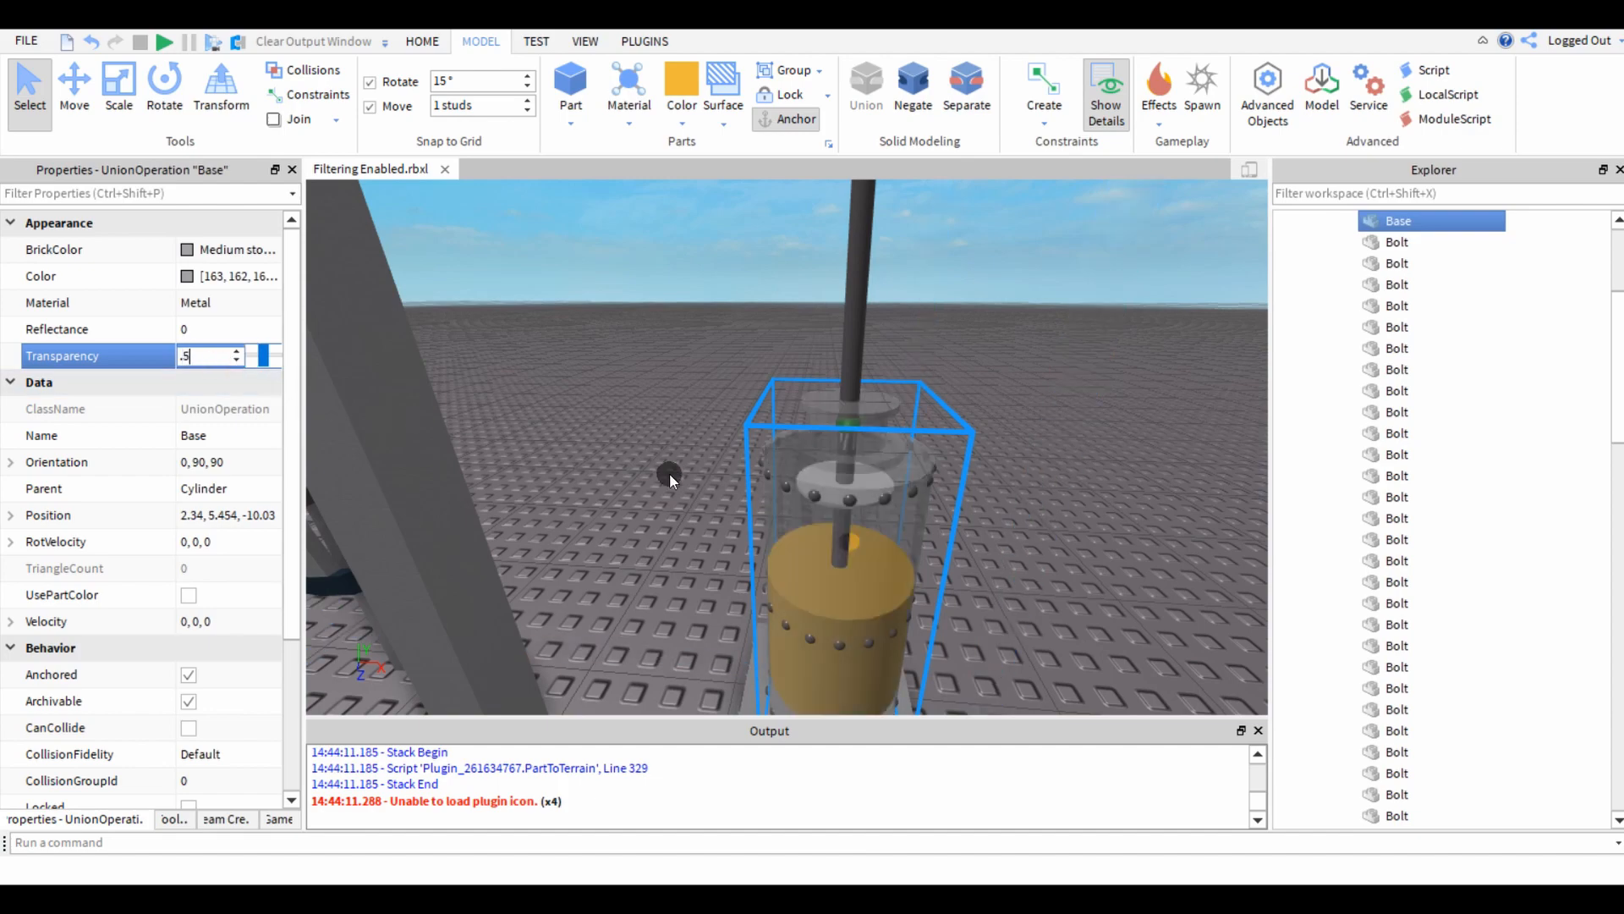
{"action": "left_click", "coordinate": [665, 485]}
Examine the piston inside the see-through cylinder and its rod up to the beam.
{"action": "right_click_drag", "start_coordinate": [665, 485], "coordinate": [663, 482]}
{"action": "key", "text": "w"}
{"action": "key", "text": "q"}
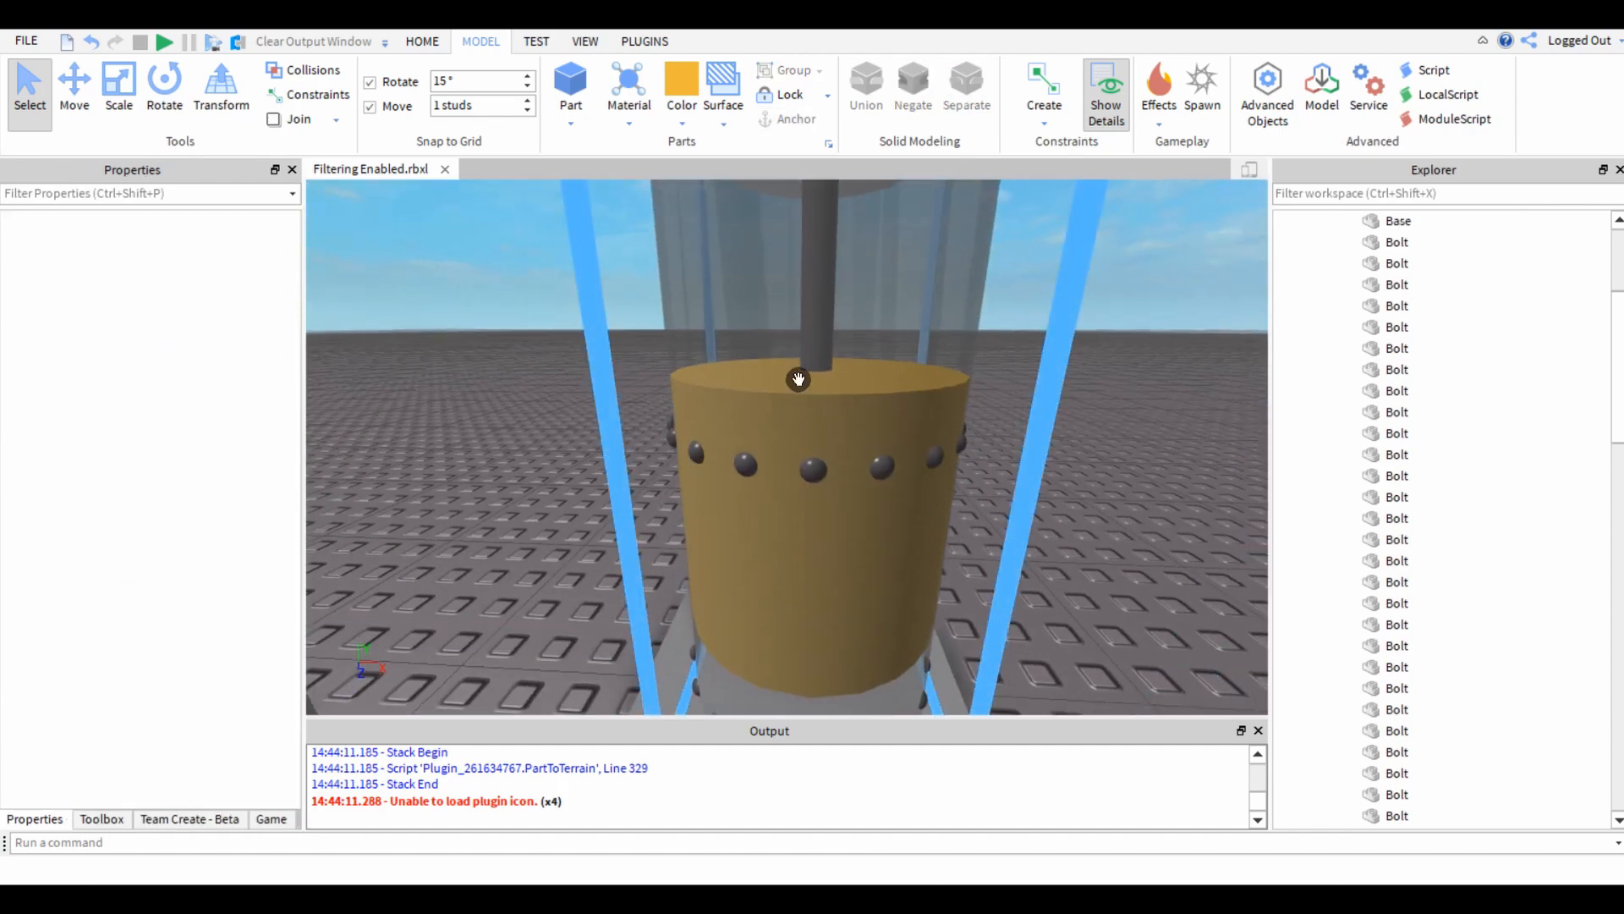
{"action": "right_click_drag", "start_coordinate": [860, 496], "coordinate": [660, 468]}
{"action": "key", "text": "s"}
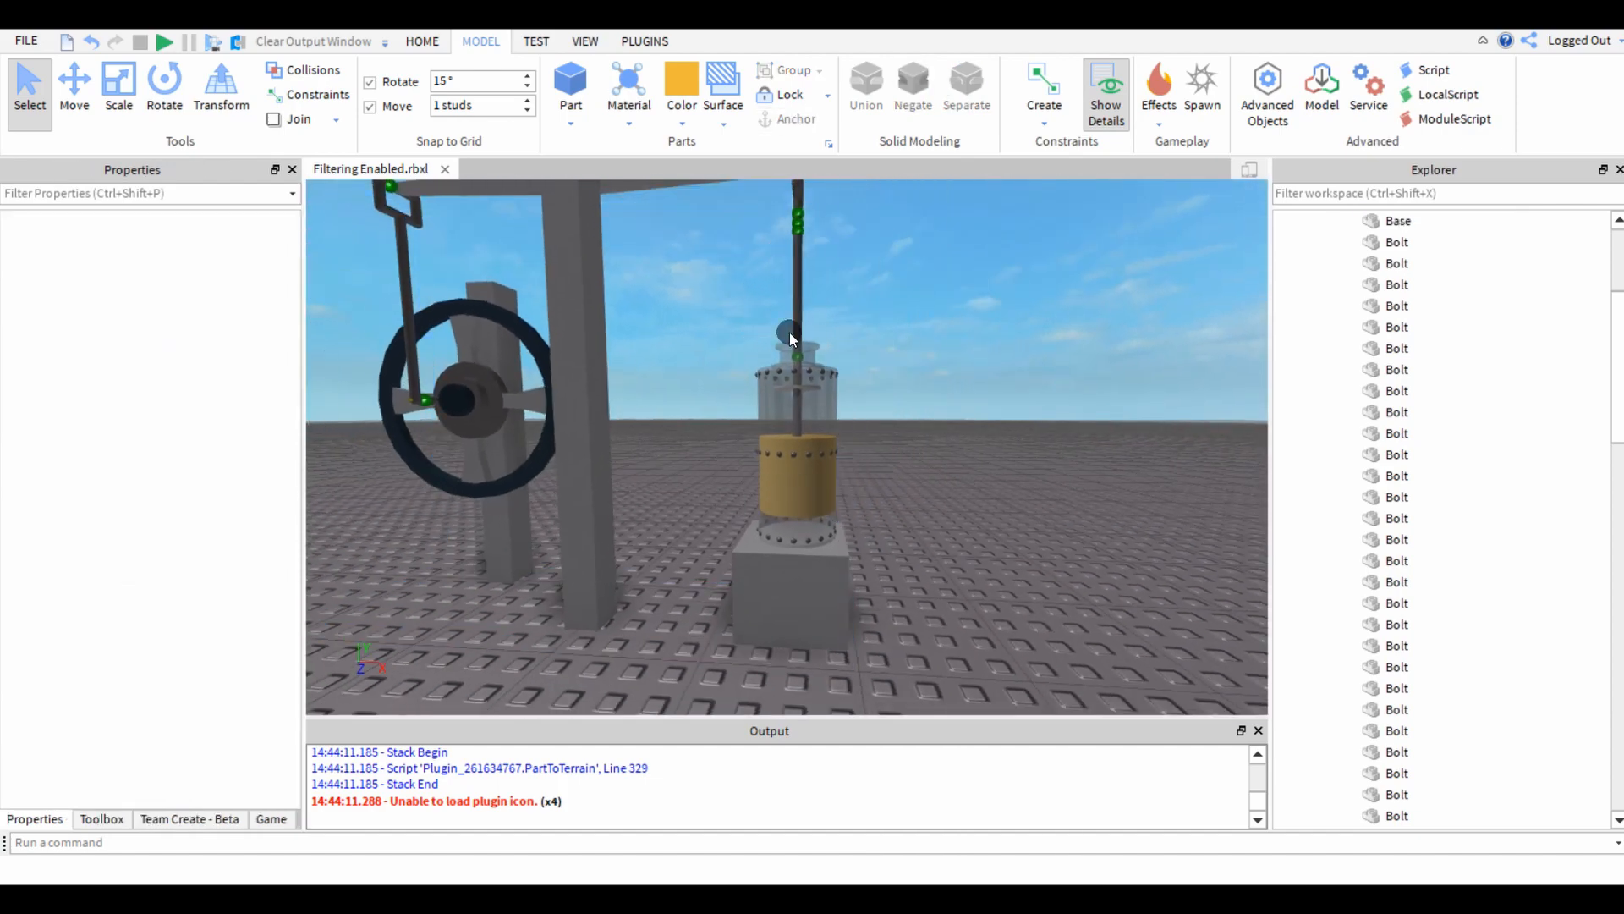
{"action": "key", "text": "s"}
{"action": "right_click_drag", "start_coordinate": [815, 286], "coordinate": [809, 261]}
Examine the flywheel, its connecting rod and the joints along the beam from the side.
{"action": "right_click_drag", "start_coordinate": [487, 470], "coordinate": [484, 470]}
{"action": "key", "text": "w"}
{"action": "key", "text": "e"}
{"action": "left_click", "coordinate": [695, 554]}
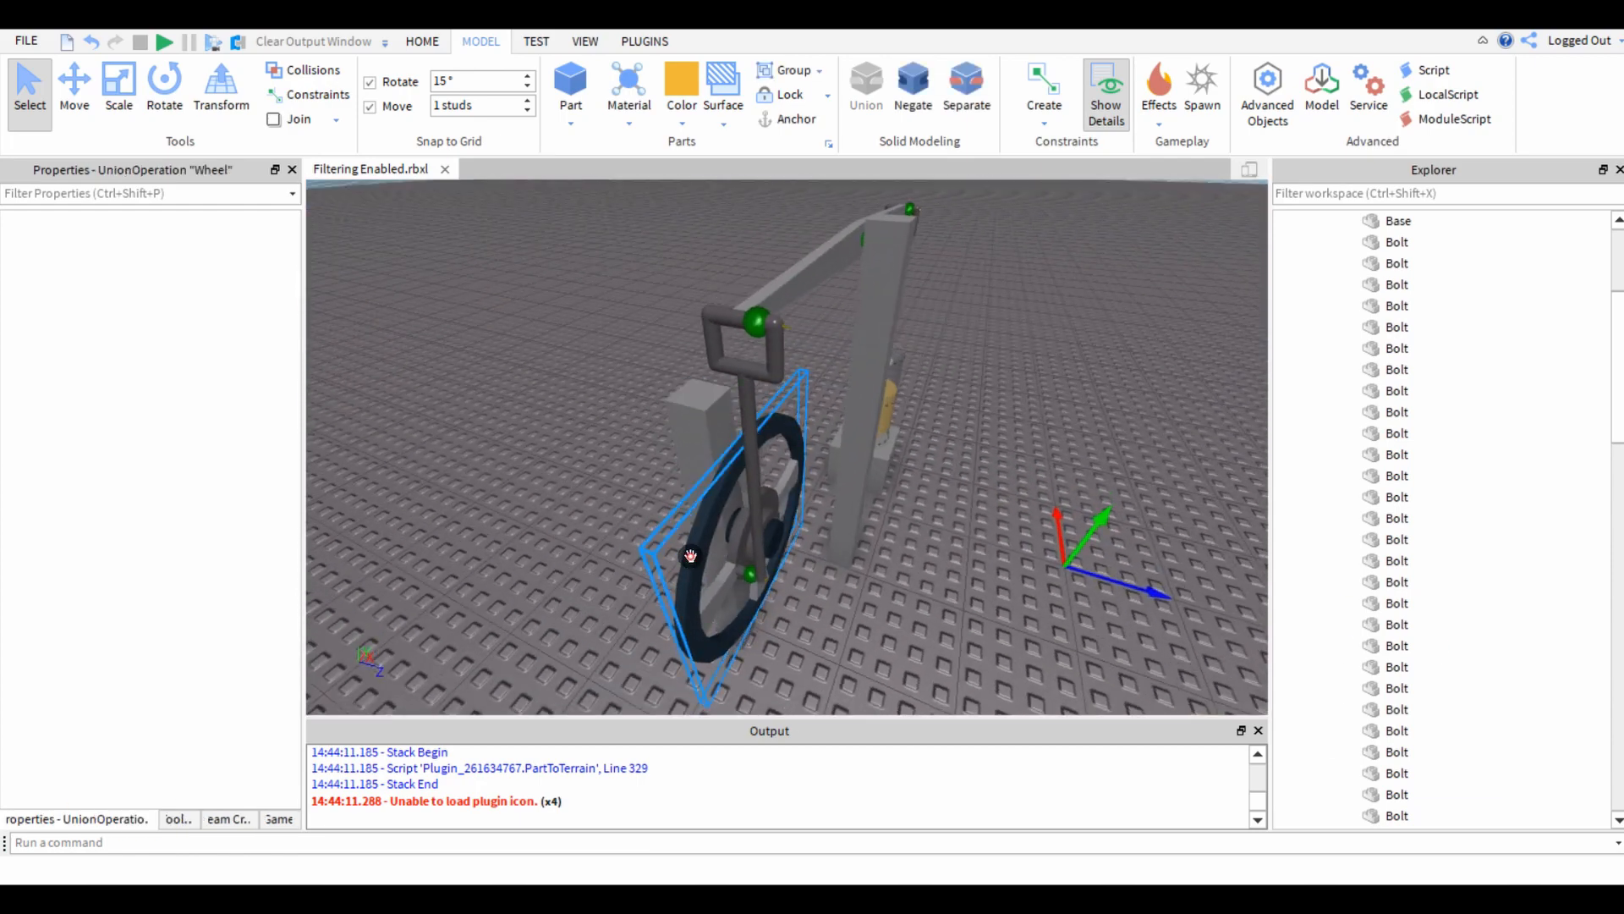
{"action": "left_click", "coordinate": [515, 545]}
{"action": "key", "text": "d"}
{"action": "right_click_drag", "start_coordinate": [515, 545], "coordinate": [516, 544]}
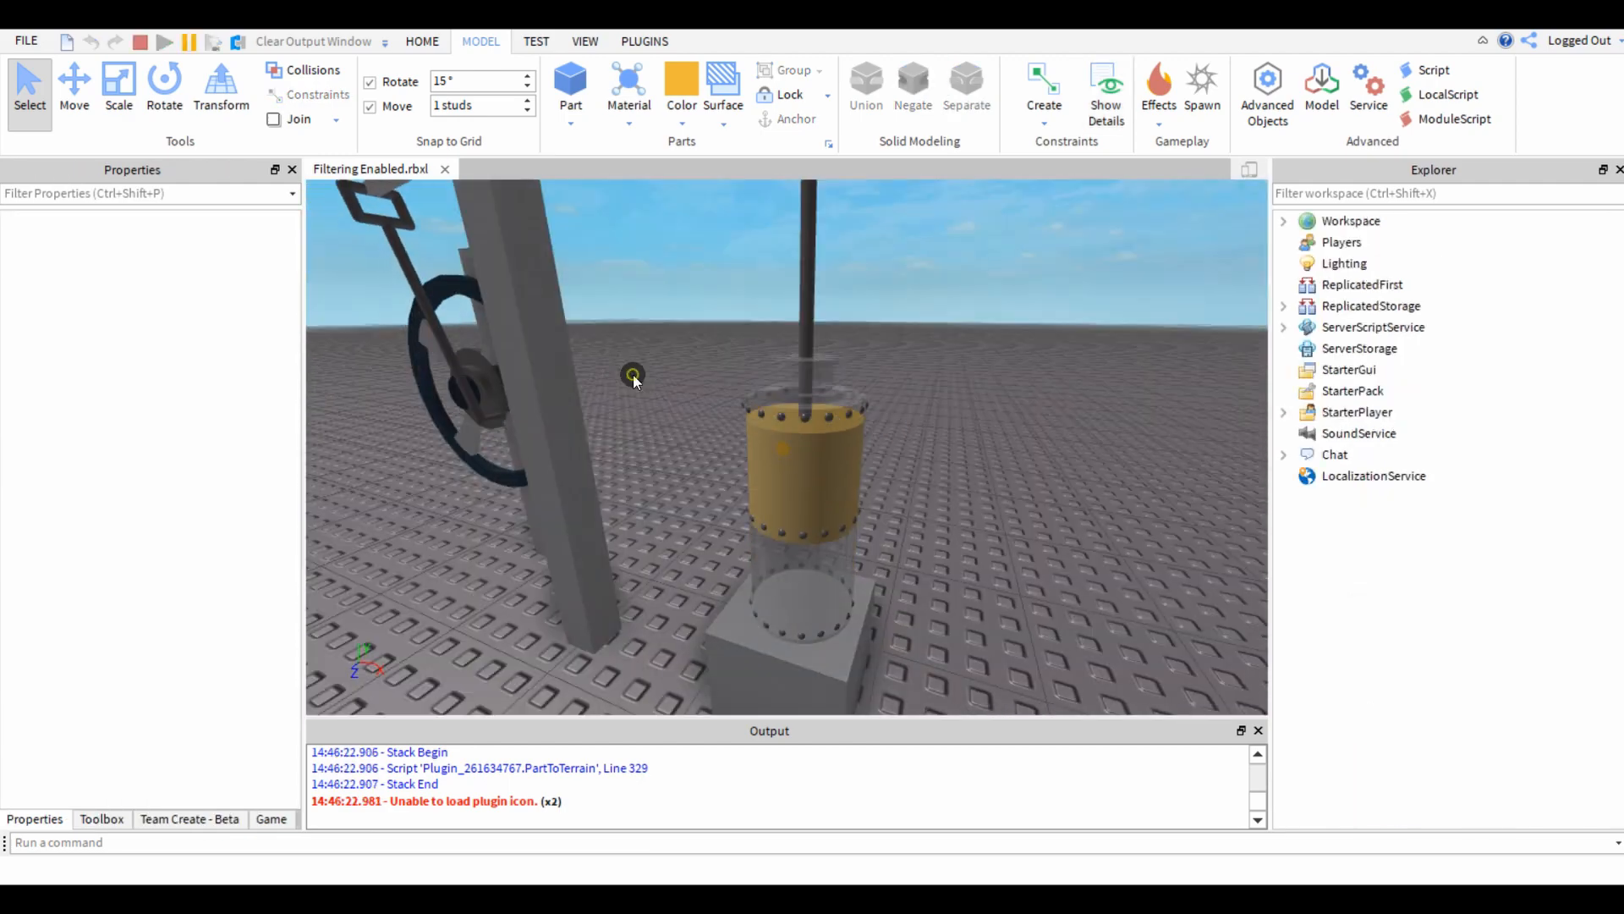
Delete the flywheel from the running simulation and examine the effect on the linkage.
{"action": "right_click_drag", "start_coordinate": [633, 374], "coordinate": [633, 374]}
{"action": "key", "text": "a"}
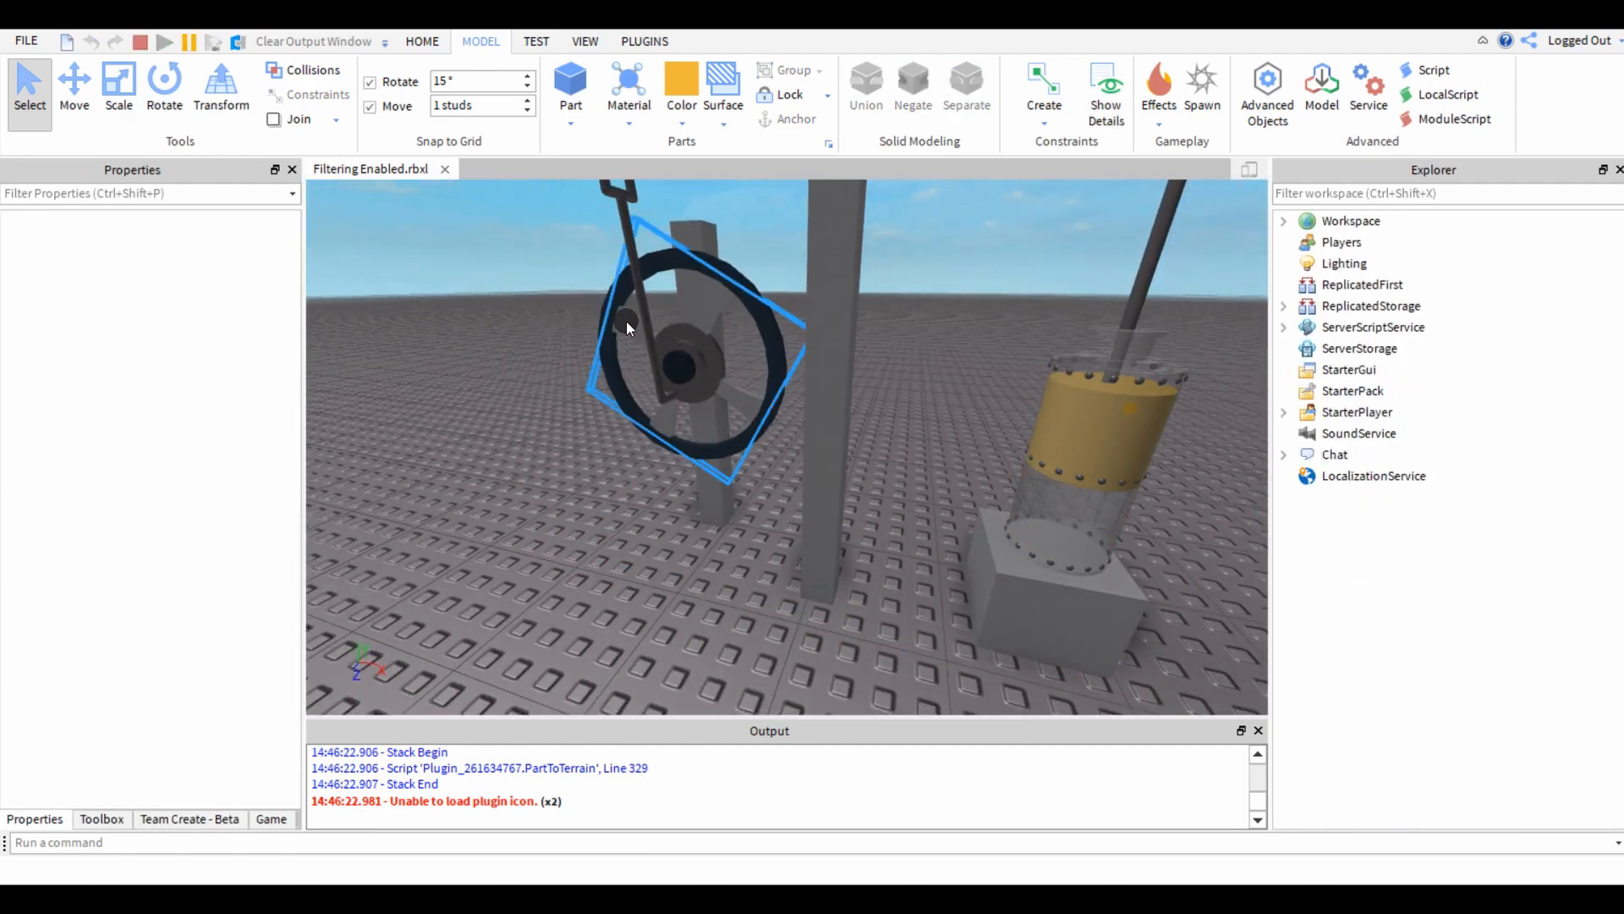
{"action": "left_click", "coordinate": [614, 316]}
{"action": "key", "text": "Delete"}
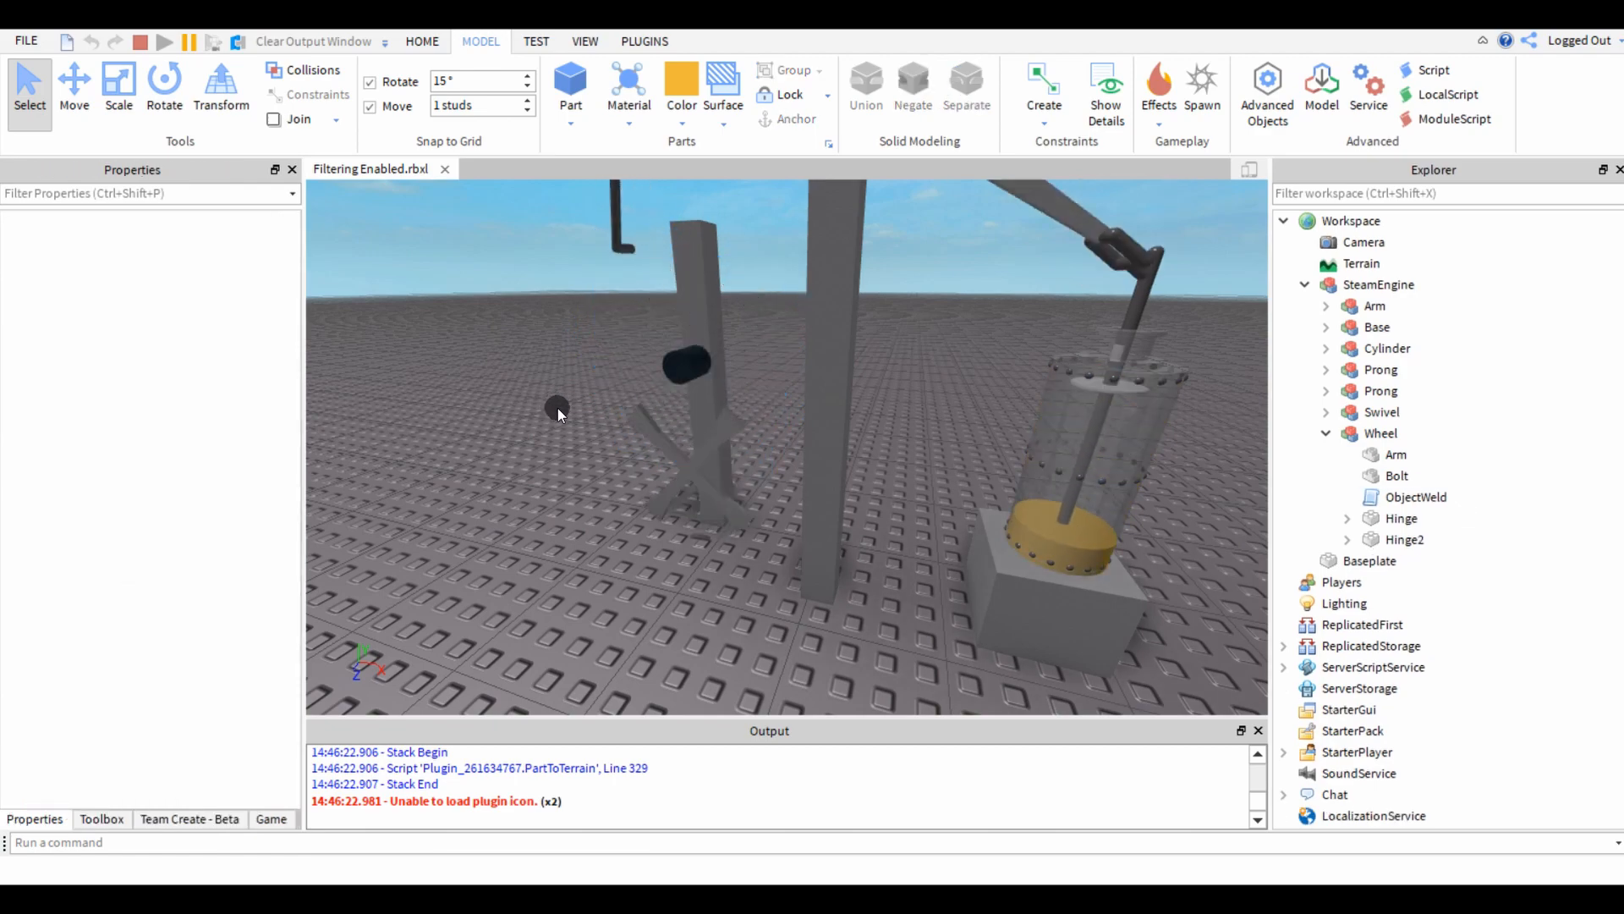
{"action": "key", "text": "s"}
{"action": "right_click_drag", "start_coordinate": [803, 479], "coordinate": [798, 521]}
{"action": "key", "text": "d"}
{"action": "key", "text": "w"}
{"action": "key", "text": "s"}
Delete the cylinder's Base union and the yellow piston inside it from the restarted simulation.
{"action": "key", "text": "s"}
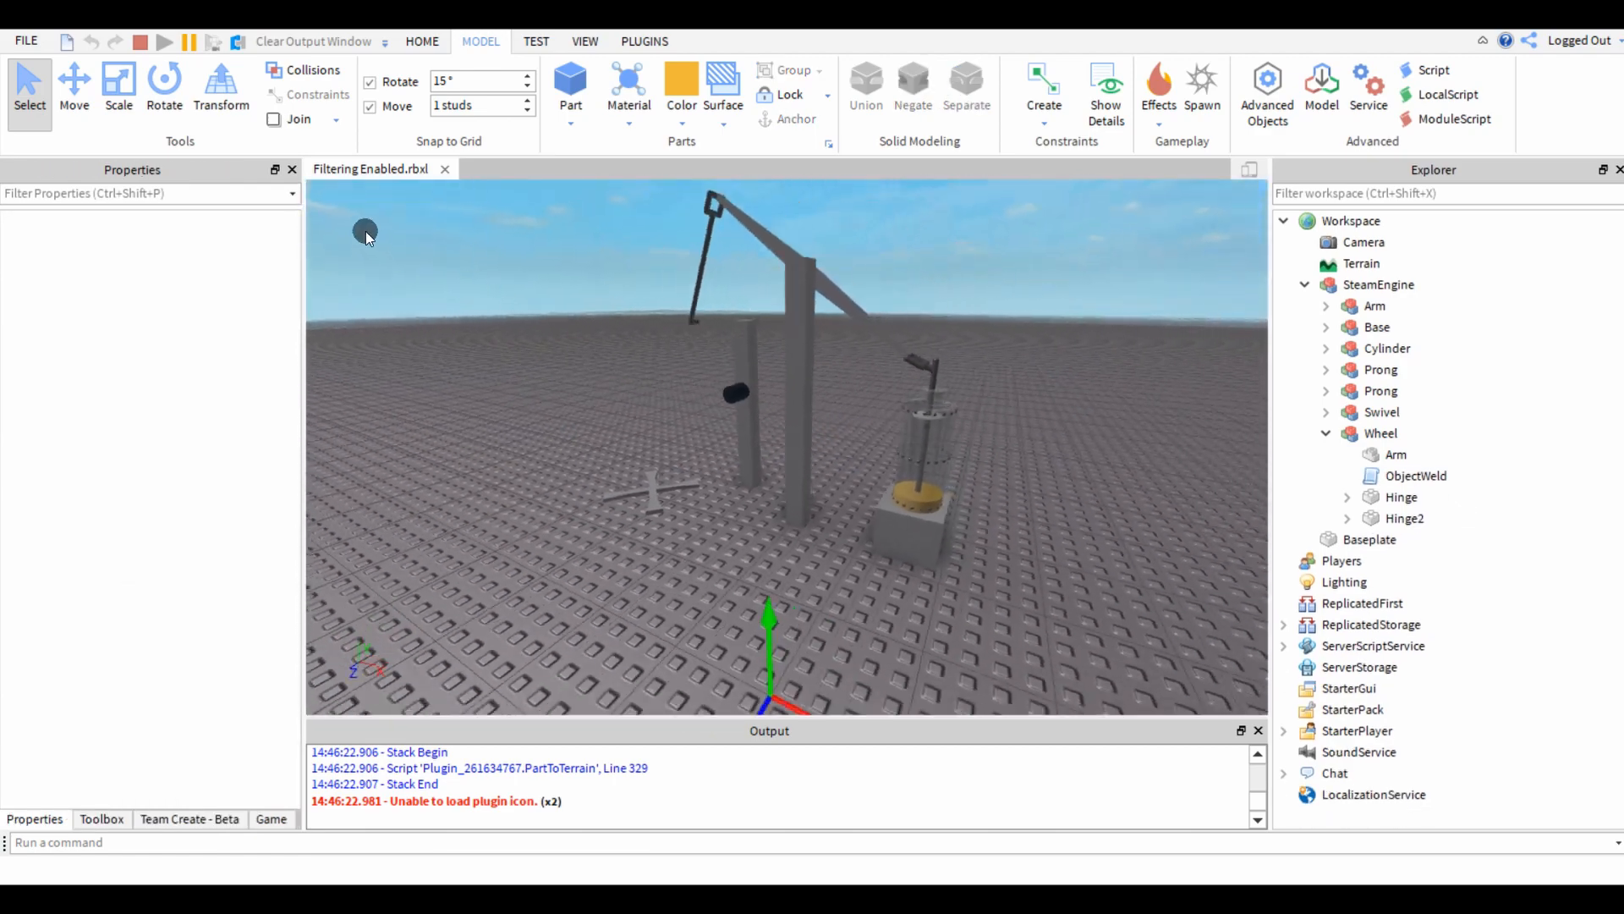
{"action": "key", "text": "d"}
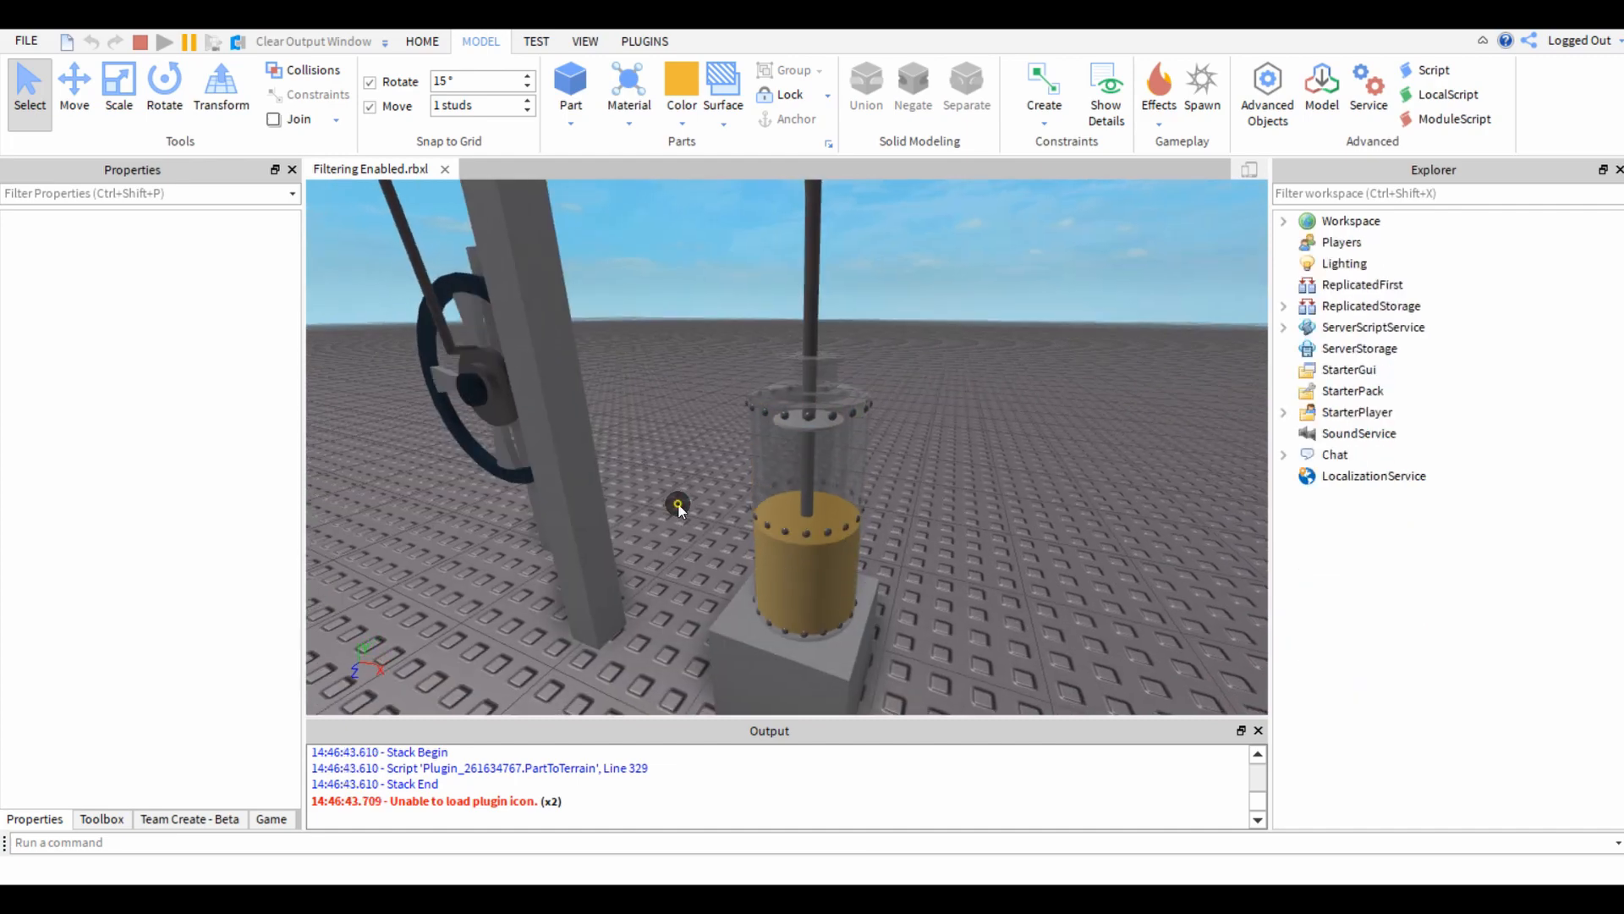
{"action": "right_click_drag", "start_coordinate": [678, 503], "coordinate": [677, 503]}
{"action": "key", "text": "s"}
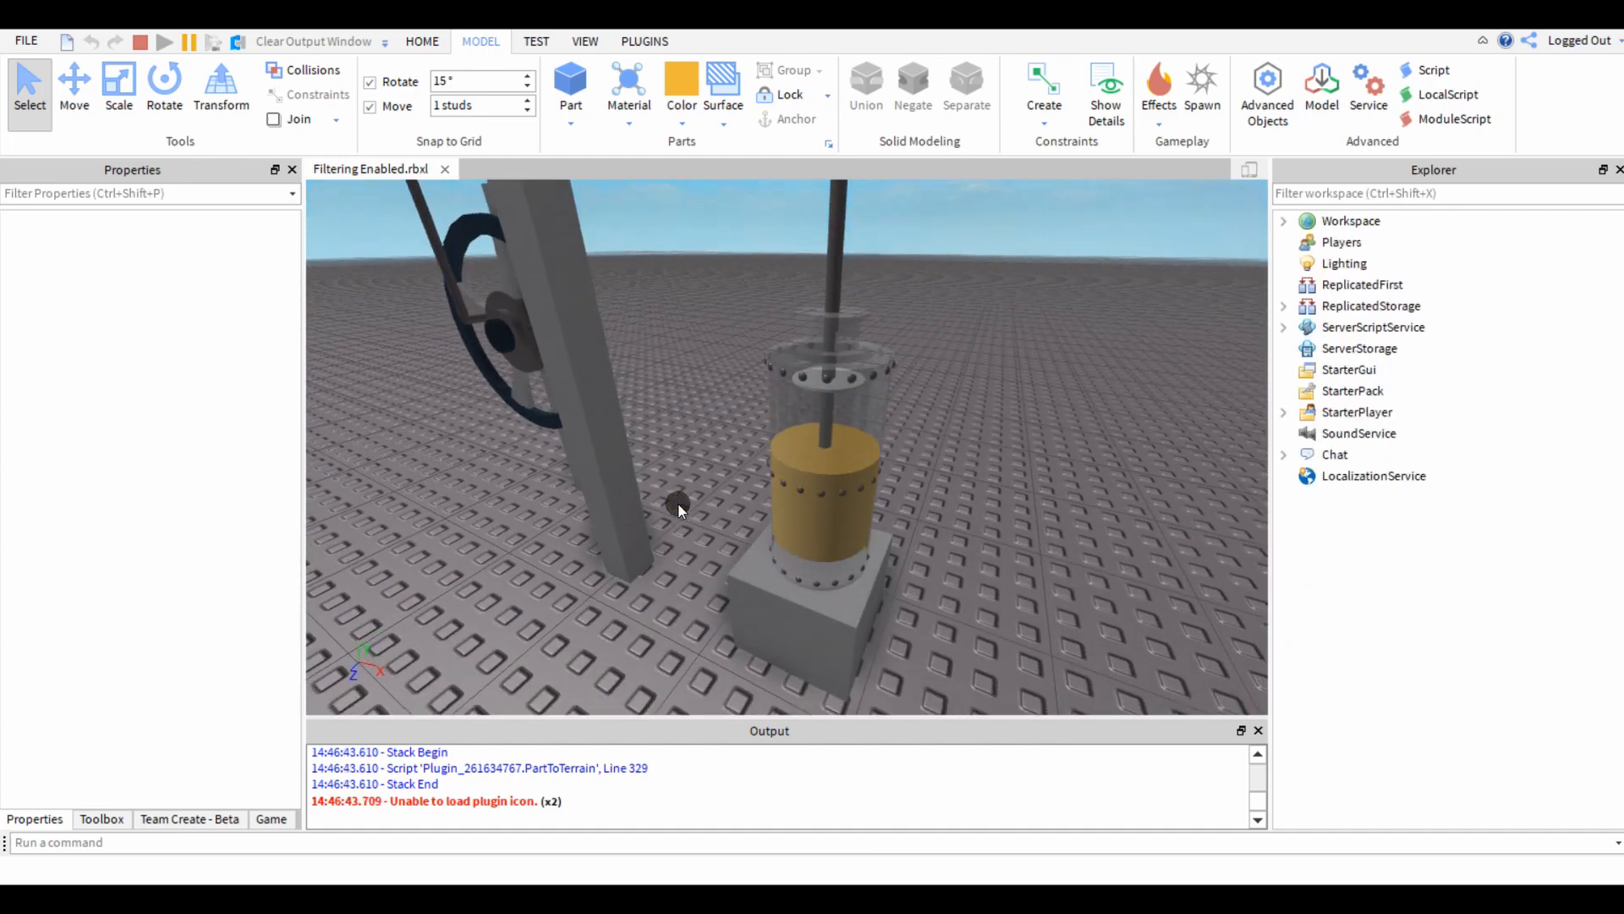
{"action": "left_click", "coordinate": [797, 528], "text": "alt"}
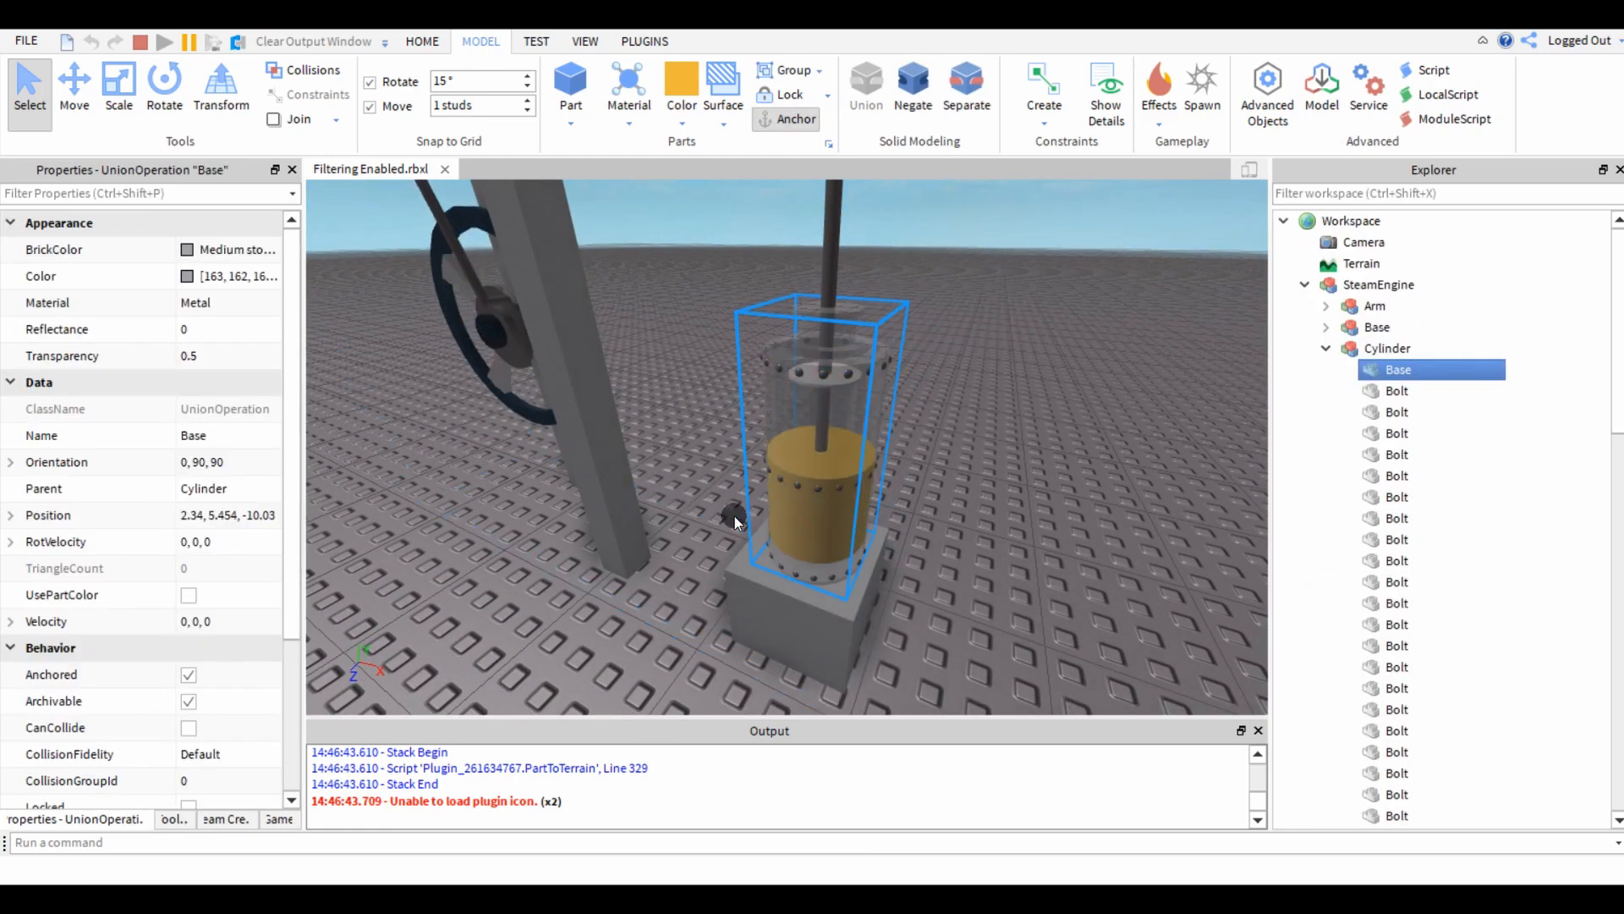
{"action": "key", "text": "Delete"}
{"action": "left_click", "coordinate": [797, 472], "text": "alt"}
{"action": "key", "text": "Delete"}
Examine the running steam engine from several angles, including its flywheel and piston.
{"action": "right_click_drag", "start_coordinate": [661, 457], "coordinate": [623, 460]}
{"action": "key", "text": "s"}
{"action": "key", "text": "a"}
{"action": "key", "text": "s"}
{"action": "key", "text": "d"}
{"action": "right_click_drag", "start_coordinate": [555, 313], "coordinate": [555, 313]}
{"action": "key", "text": "w"}
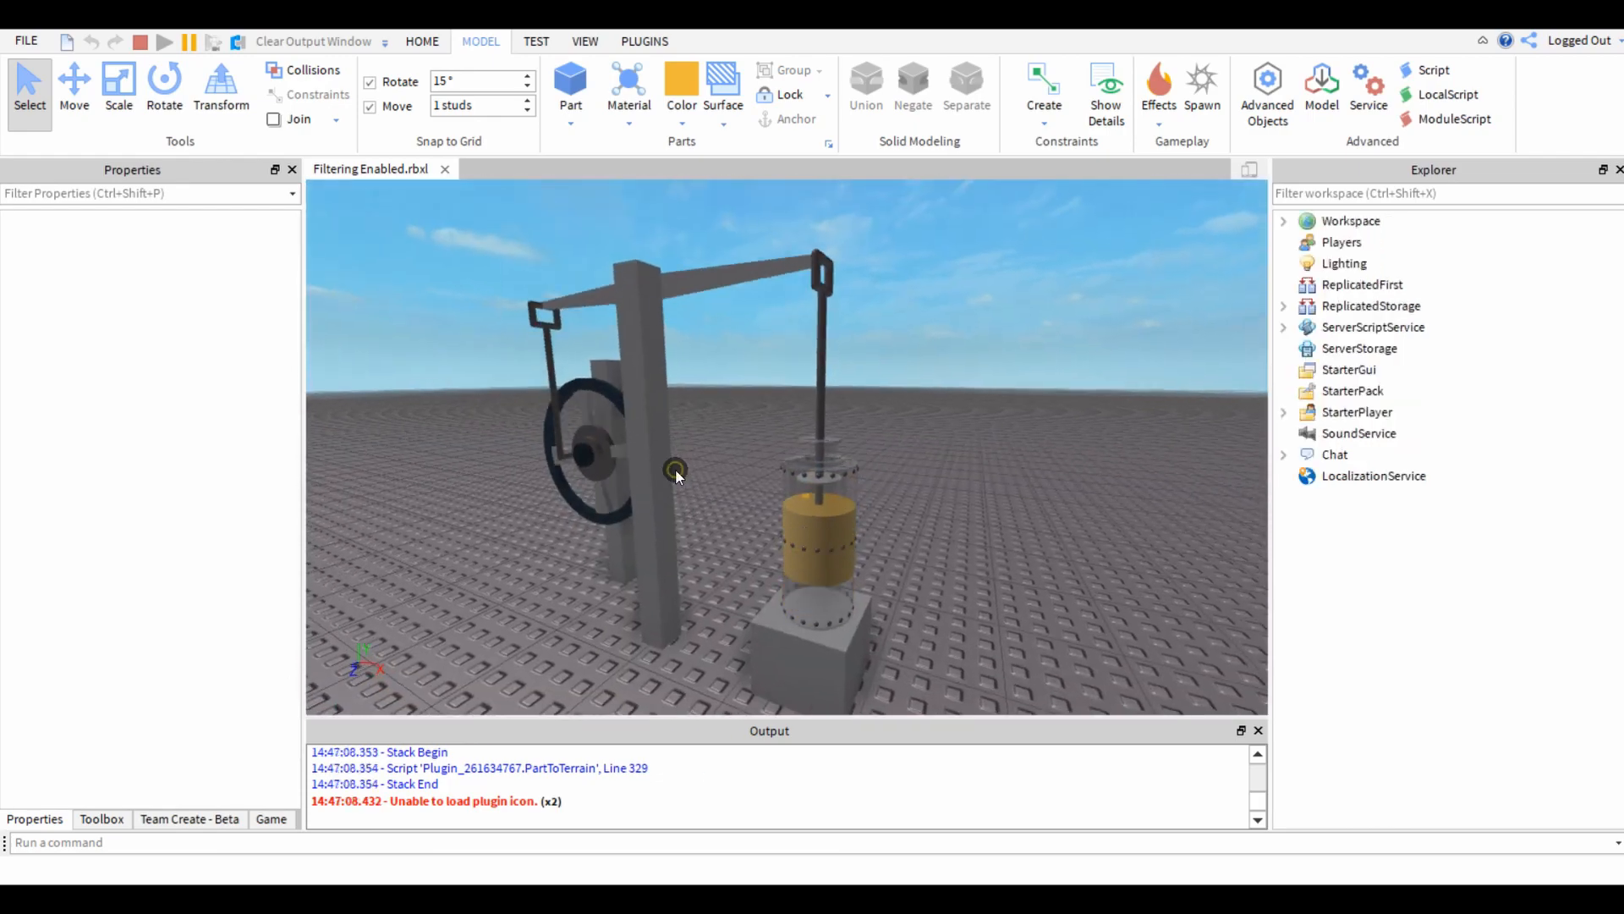
{"action": "right_click_drag", "start_coordinate": [675, 468], "coordinate": [675, 470]}
{"action": "right_click_drag", "start_coordinate": [982, 510], "coordinate": [981, 510]}
{"action": "right_click_drag", "start_coordinate": [678, 417], "coordinate": [648, 369]}
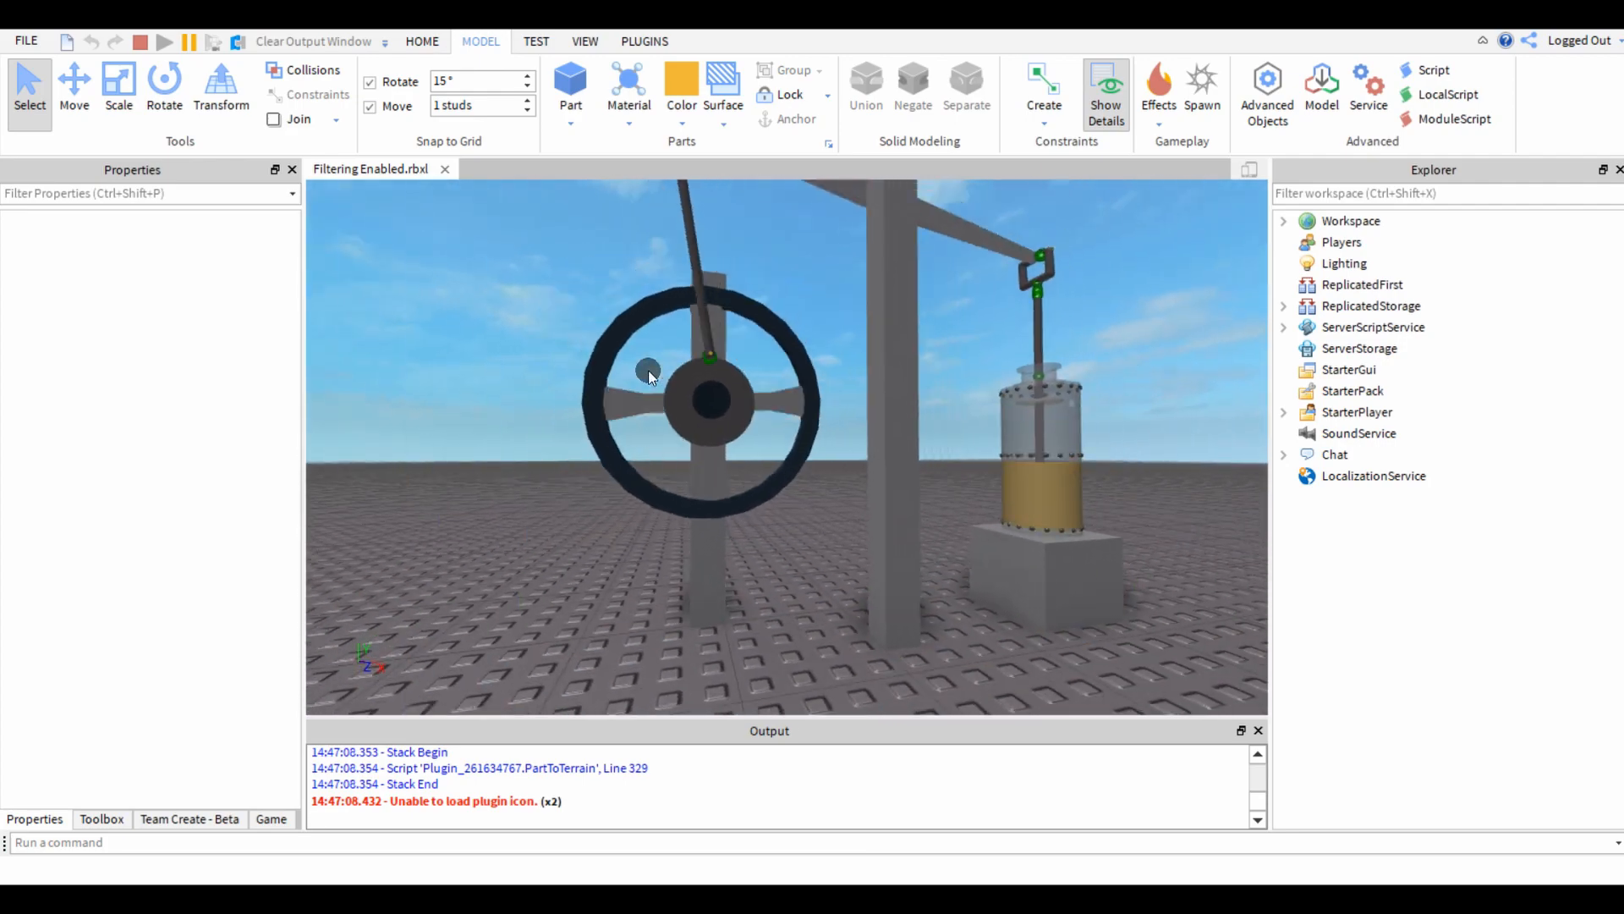
Examine the constraint joints linking the flywheel, connecting rod and beam while the engine runs.
{"action": "right_click_drag", "start_coordinate": [861, 528], "coordinate": [862, 528]}
{"action": "right_click_drag", "start_coordinate": [968, 500], "coordinate": [968, 499]}
{"action": "right_click_drag", "start_coordinate": [839, 273], "coordinate": [839, 273]}
{"action": "right_click_drag", "start_coordinate": [576, 422], "coordinate": [575, 422]}
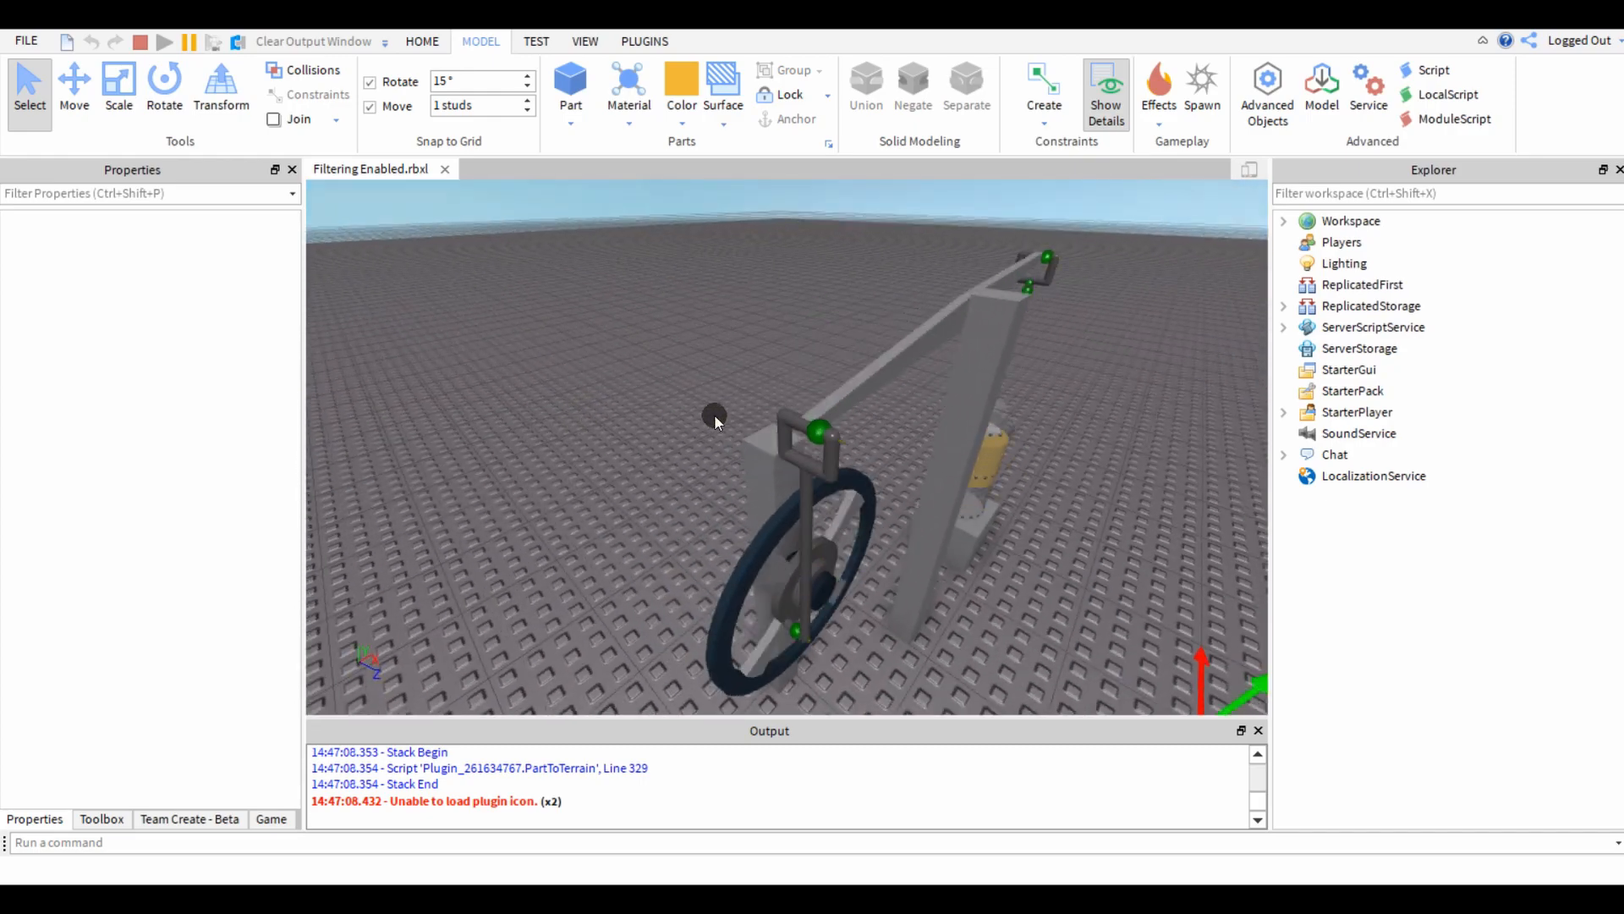
{"action": "right_click_drag", "start_coordinate": [638, 557], "coordinate": [638, 558]}
{"action": "key", "text": "w"}
Examine the stacked joints between the piston rod and the beam's prong in close-up.
{"action": "key", "text": "w"}
{"action": "key", "text": "w"}
{"action": "key", "text": "s"}
{"action": "right_click_drag", "start_coordinate": [541, 417], "coordinate": [542, 416]}
{"action": "key", "text": "w"}
{"action": "key", "text": "e"}
{"action": "key", "text": "q"}
{"action": "key", "text": "w"}
{"action": "right_click_drag", "start_coordinate": [518, 342], "coordinate": [486, 336]}
{"action": "key", "text": "q"}
{"action": "key", "text": "s"}
{"action": "key", "text": "e"}
{"action": "key", "text": "w"}
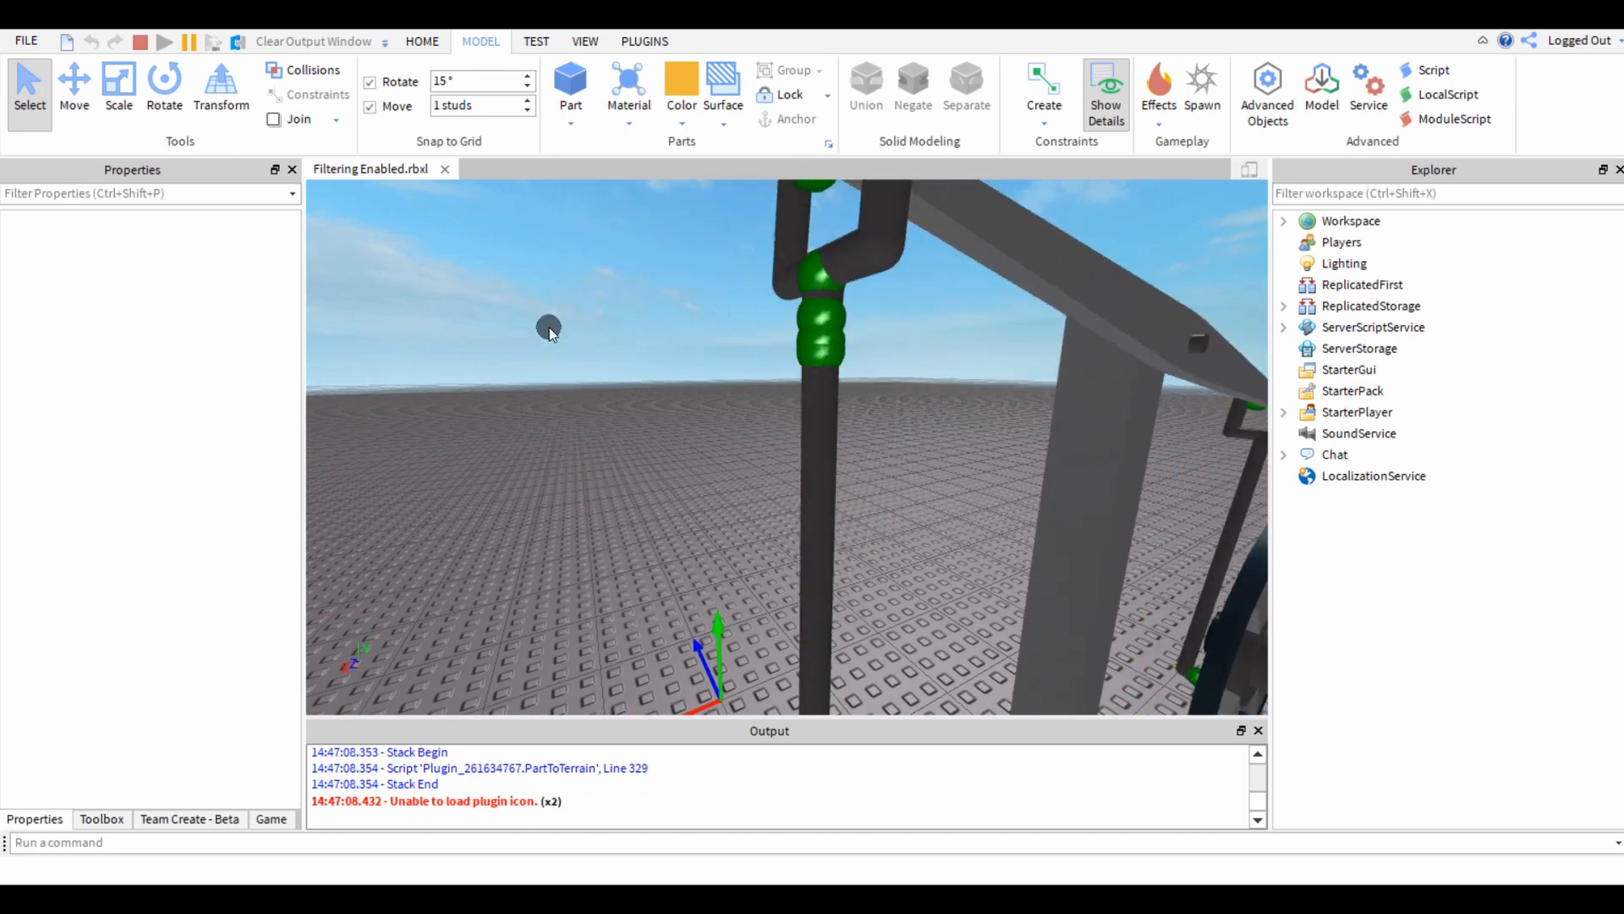
Pause the simulation and examine the joints at the top of the piston rod.
{"action": "left_click", "coordinate": [191, 46]}
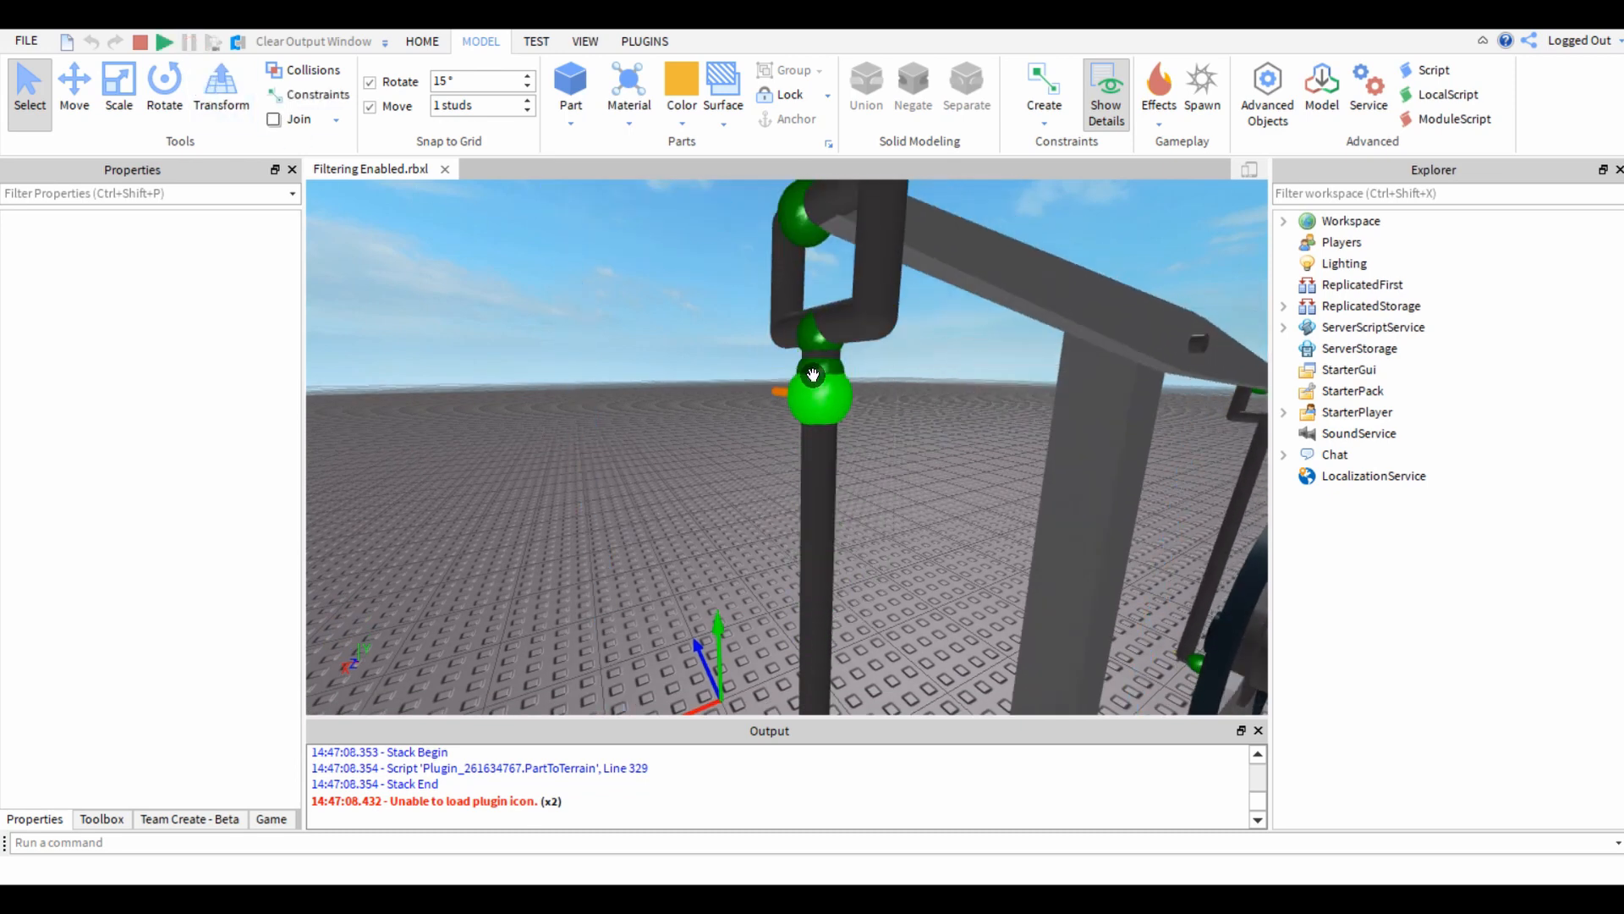
{"action": "key", "text": "a"}
{"action": "right_click_drag", "start_coordinate": [647, 468], "coordinate": [596, 511]}
{"action": "key", "text": "e"}
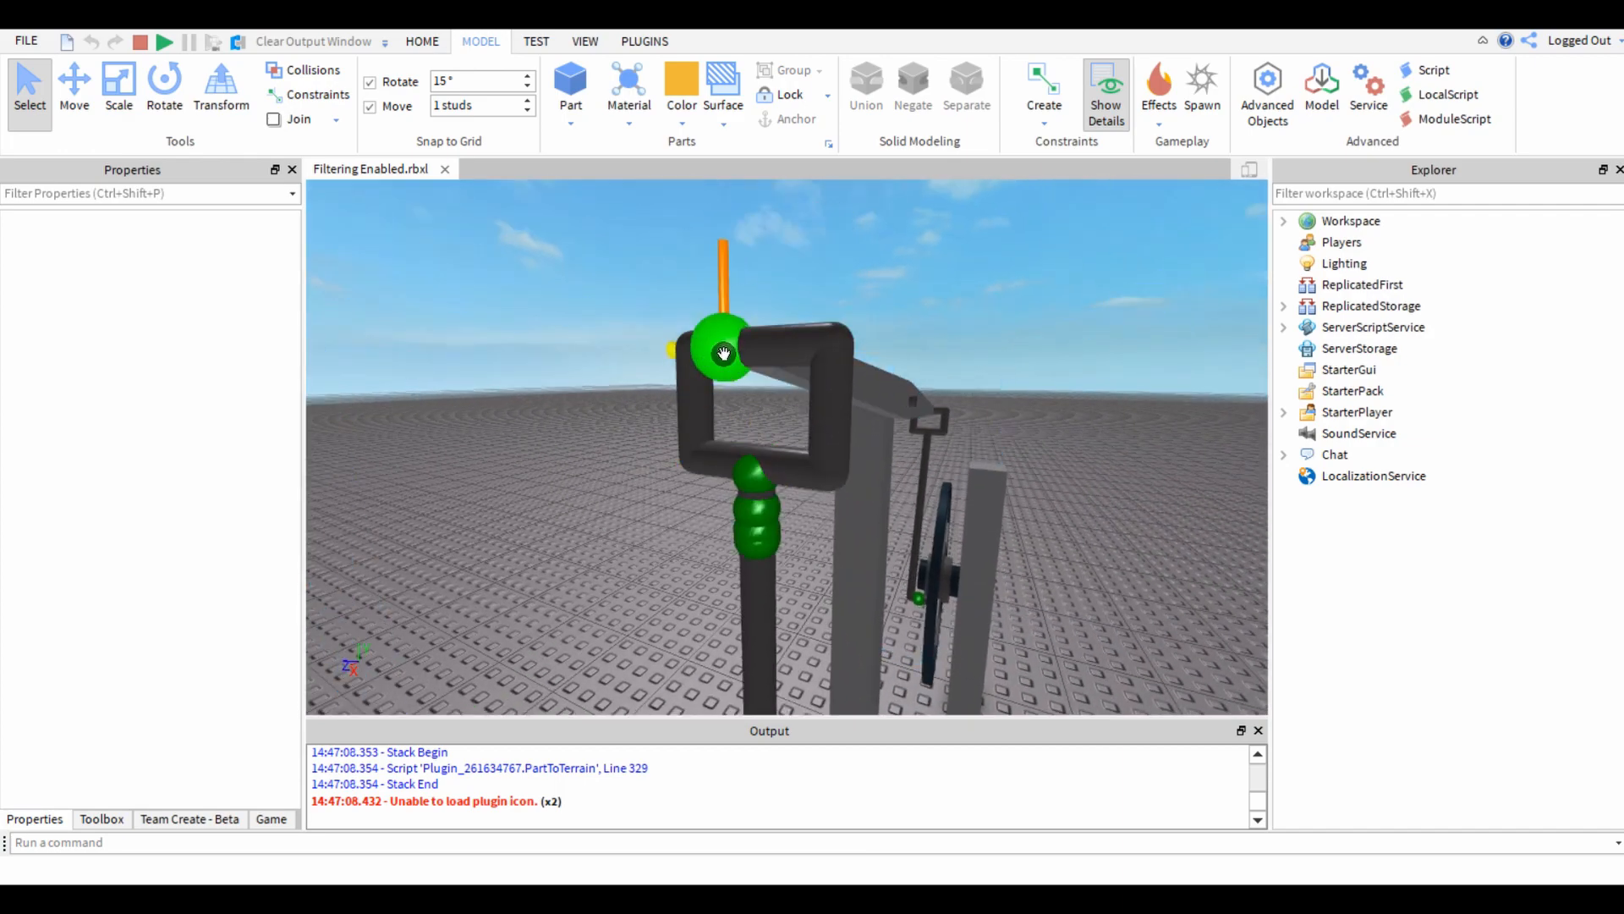
Examine the joint between the prong and the beam, and view the whole paused engine.
{"action": "key", "text": "a"}
{"action": "right_click_drag", "start_coordinate": [622, 414], "coordinate": [617, 429]}
{"action": "key", "text": "w"}
{"action": "key", "text": "d"}
{"action": "key", "text": "d"}
{"action": "right_click_drag", "start_coordinate": [733, 436], "coordinate": [756, 435]}
{"action": "key", "text": "w"}
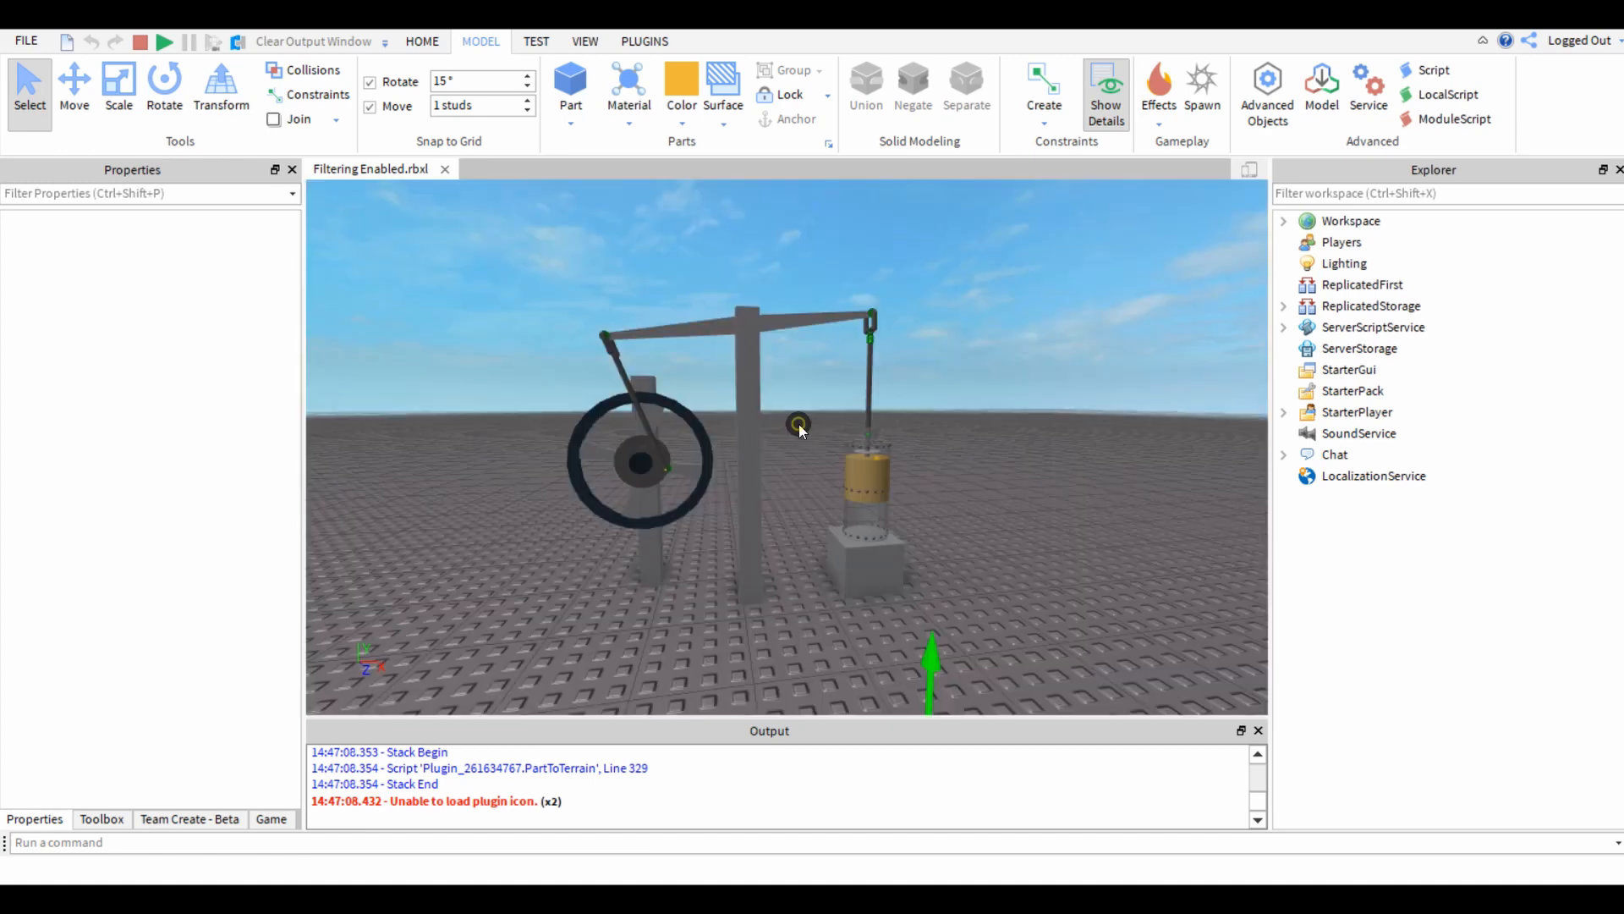
{"action": "scroll", "coordinate": [959, 342], "scroll_direction": "up", "scroll_amount": 5}
{"action": "scroll", "coordinate": [990, 323], "scroll_direction": "down", "scroll_amount": 7}
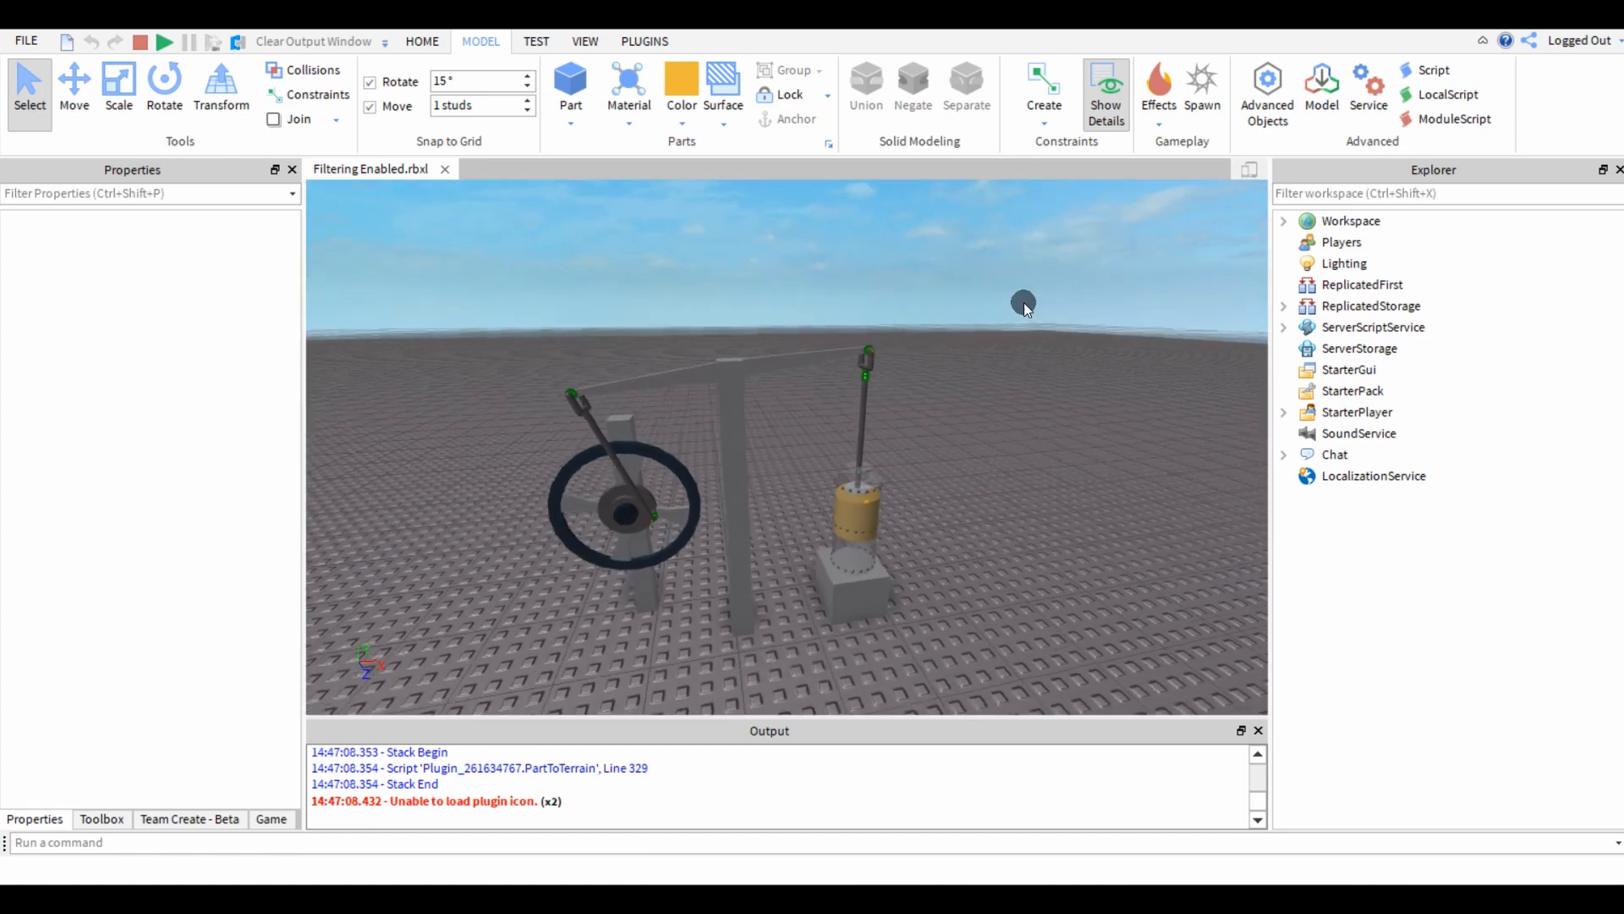
Outline the extent of the SteamEngine model and list the constraint types available for creation.
{"action": "left_click_drag", "start_coordinate": [1076, 298], "coordinate": [507, 630]}
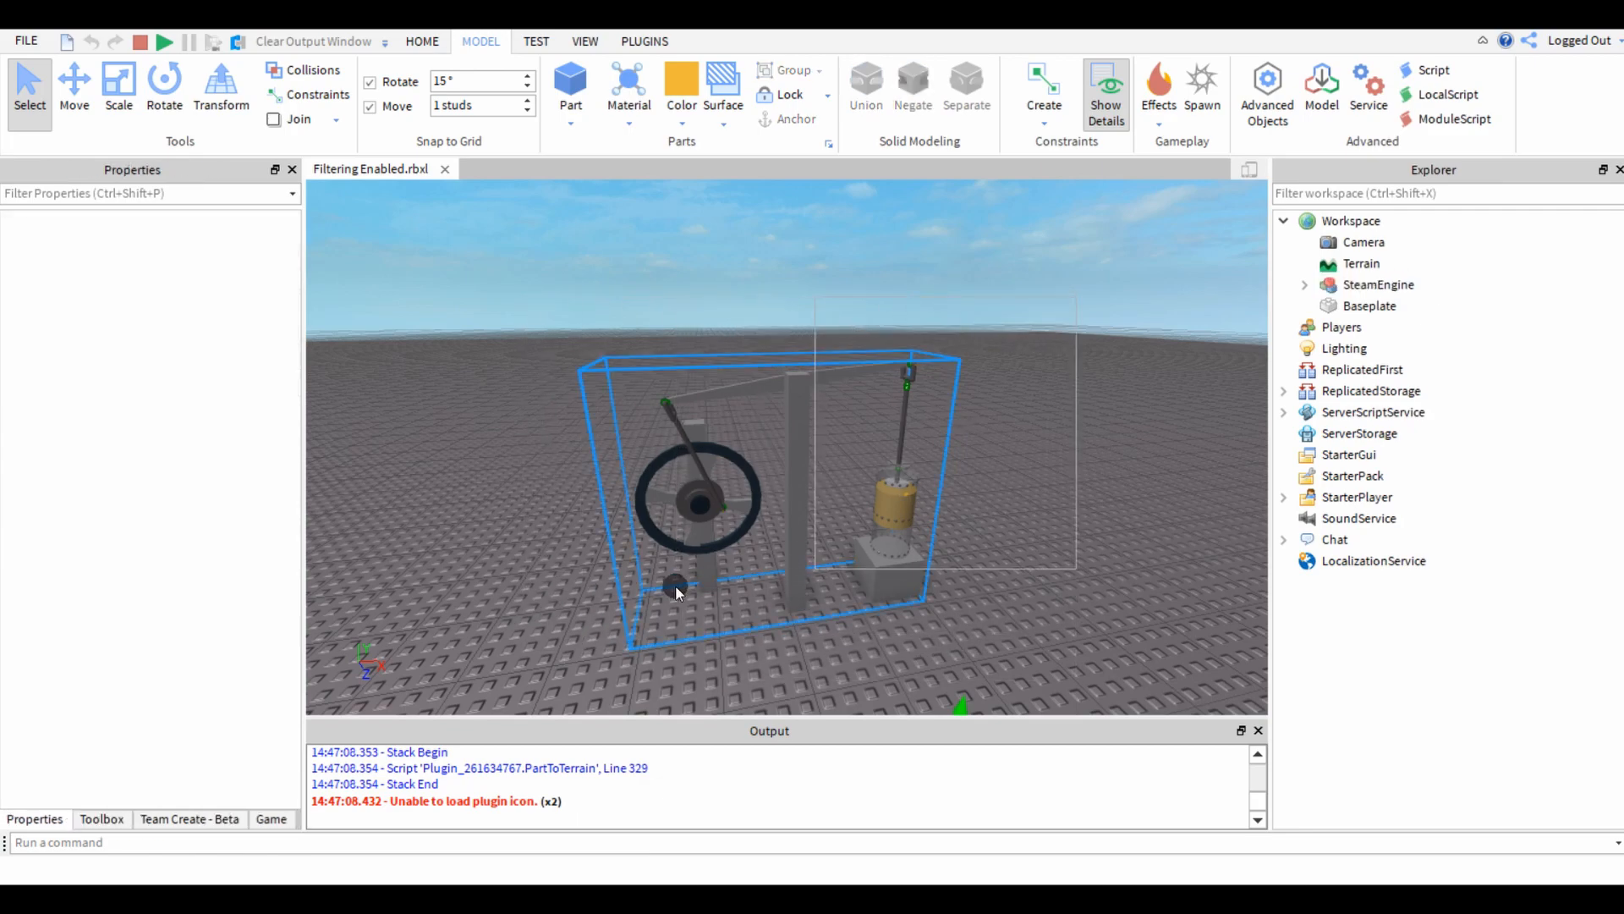
{"action": "left_click_drag", "start_coordinate": [677, 592], "coordinate": [572, 640]}
{"action": "scroll", "coordinate": [984, 378], "scroll_direction": "up", "scroll_amount": 5}
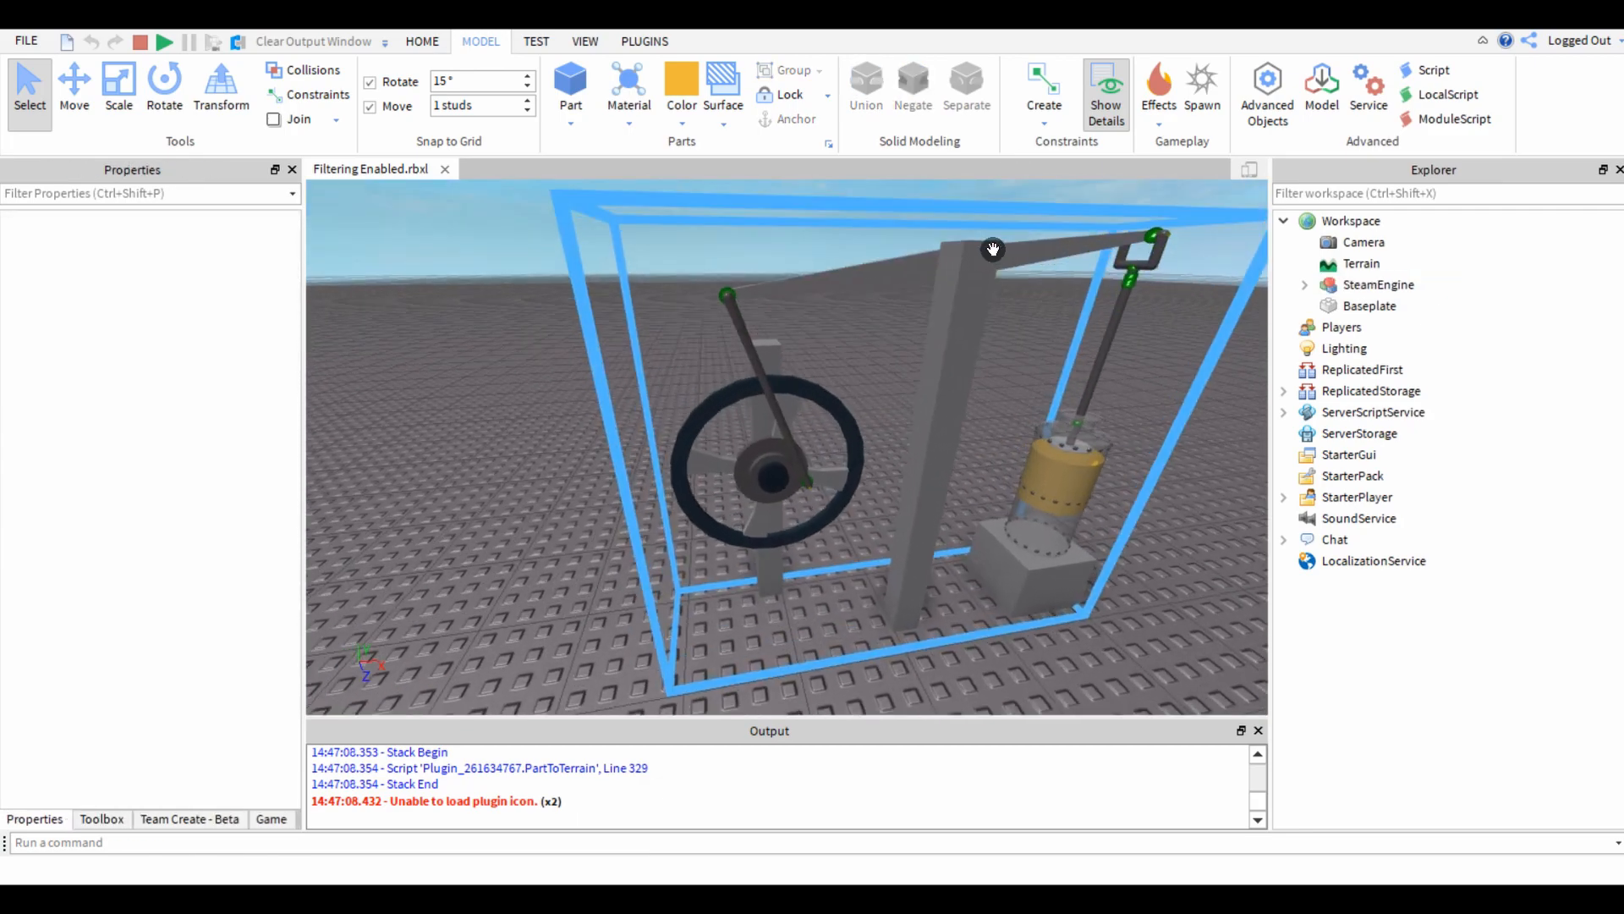
{"action": "left_click", "coordinate": [1043, 127]}
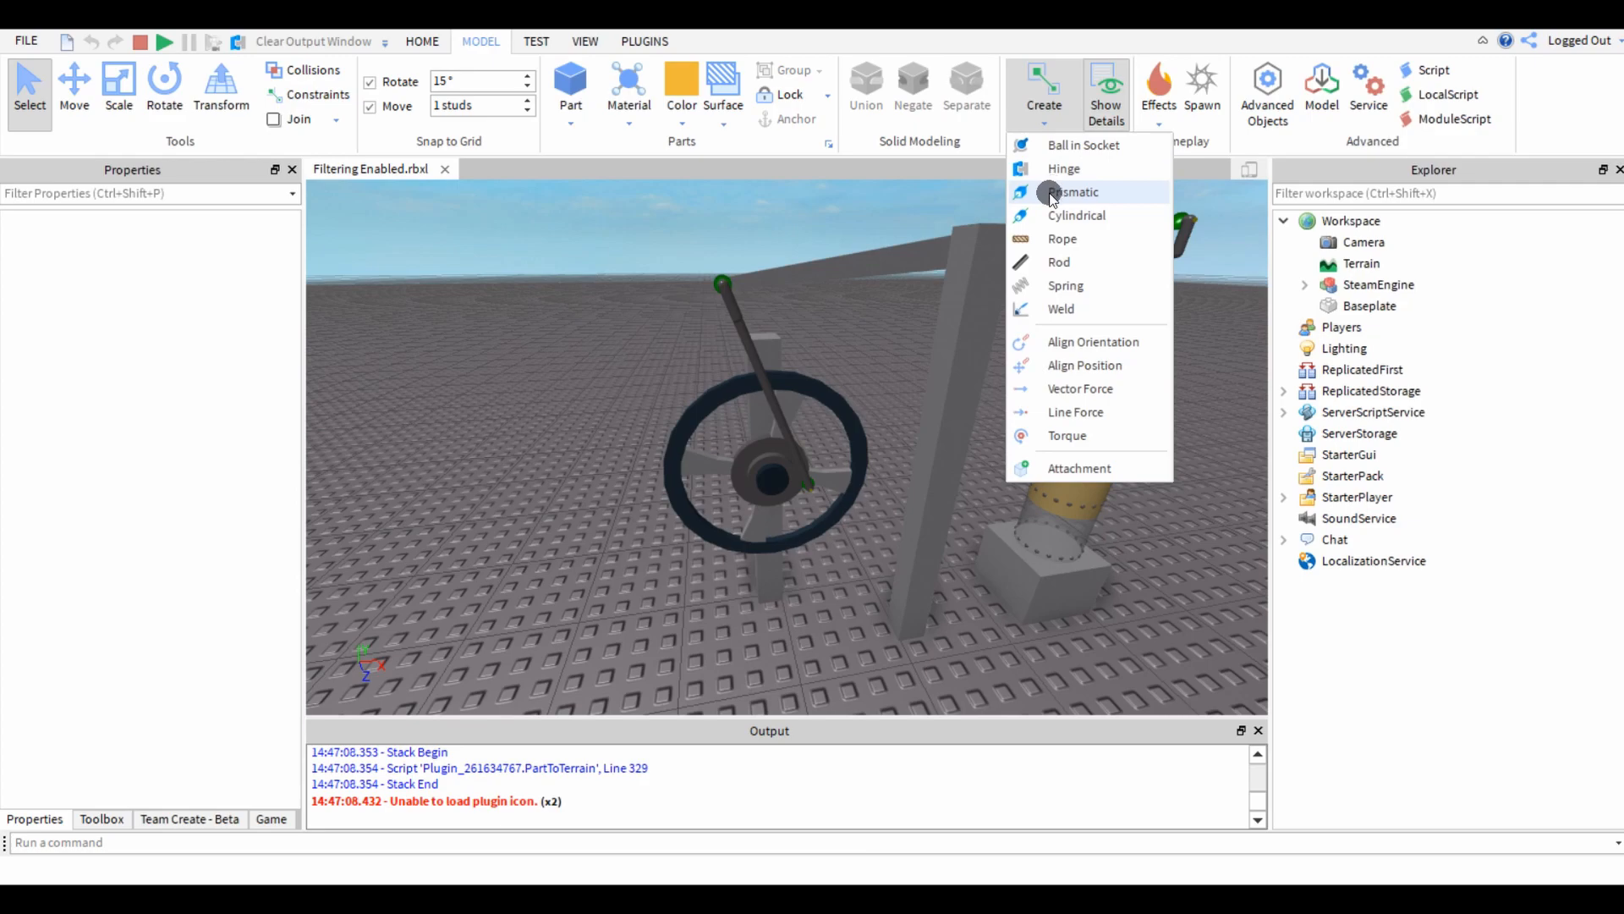
Open the ObjectWeld script in the SteamEngine's Arm model, review its code and close it.
{"action": "right_click_drag", "start_coordinate": [580, 475], "coordinate": [580, 475]}
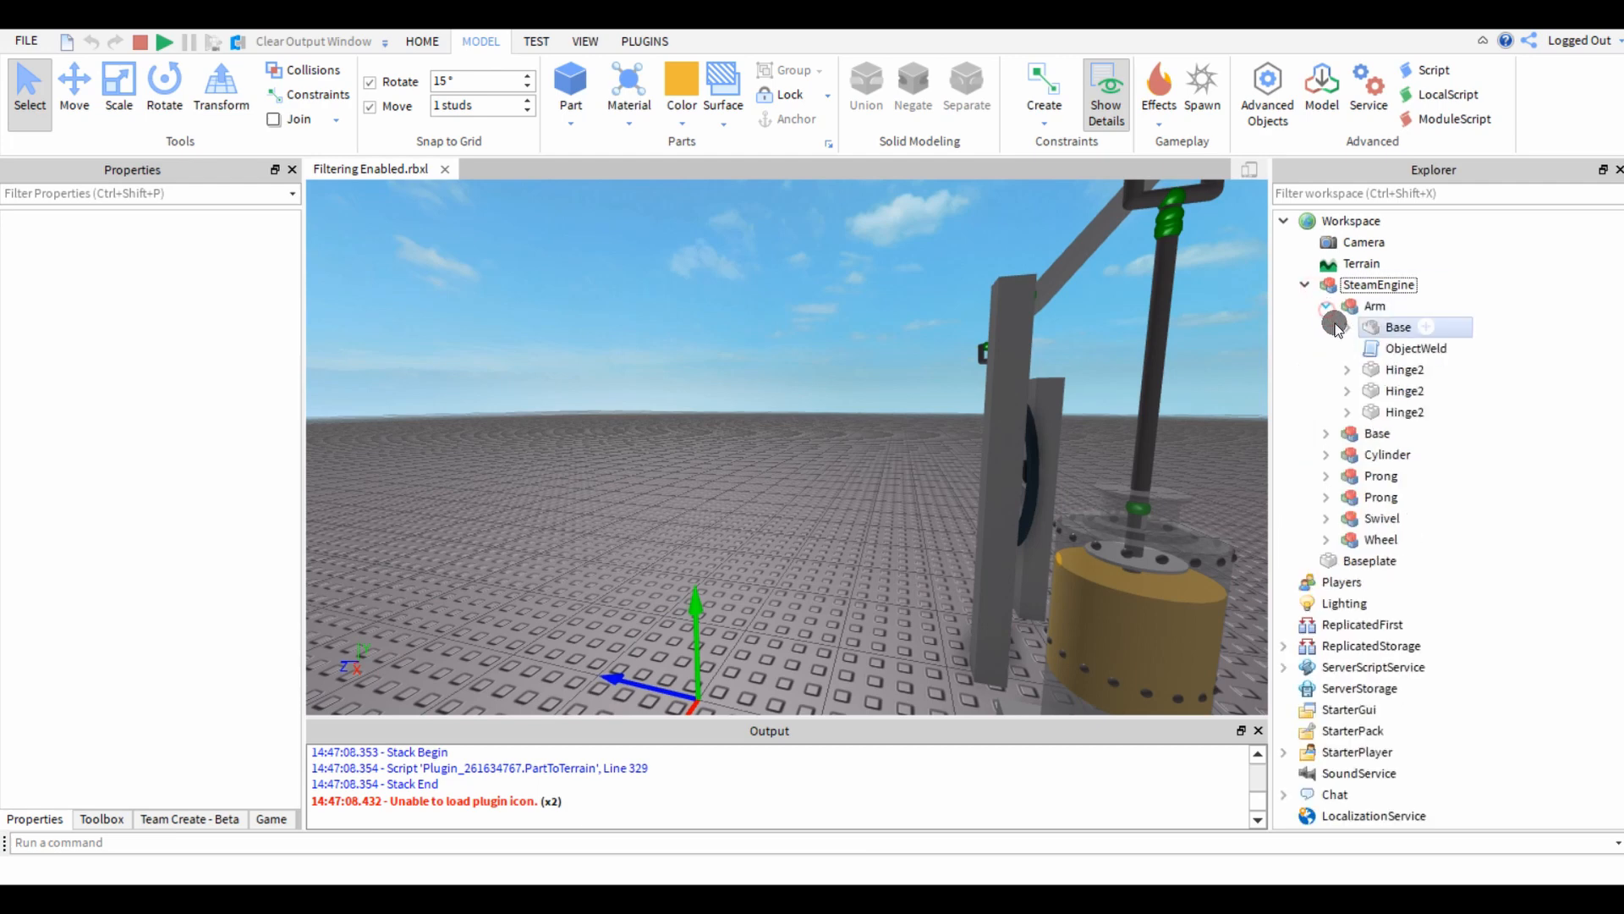
{"action": "double_click", "coordinate": [1370, 349]}
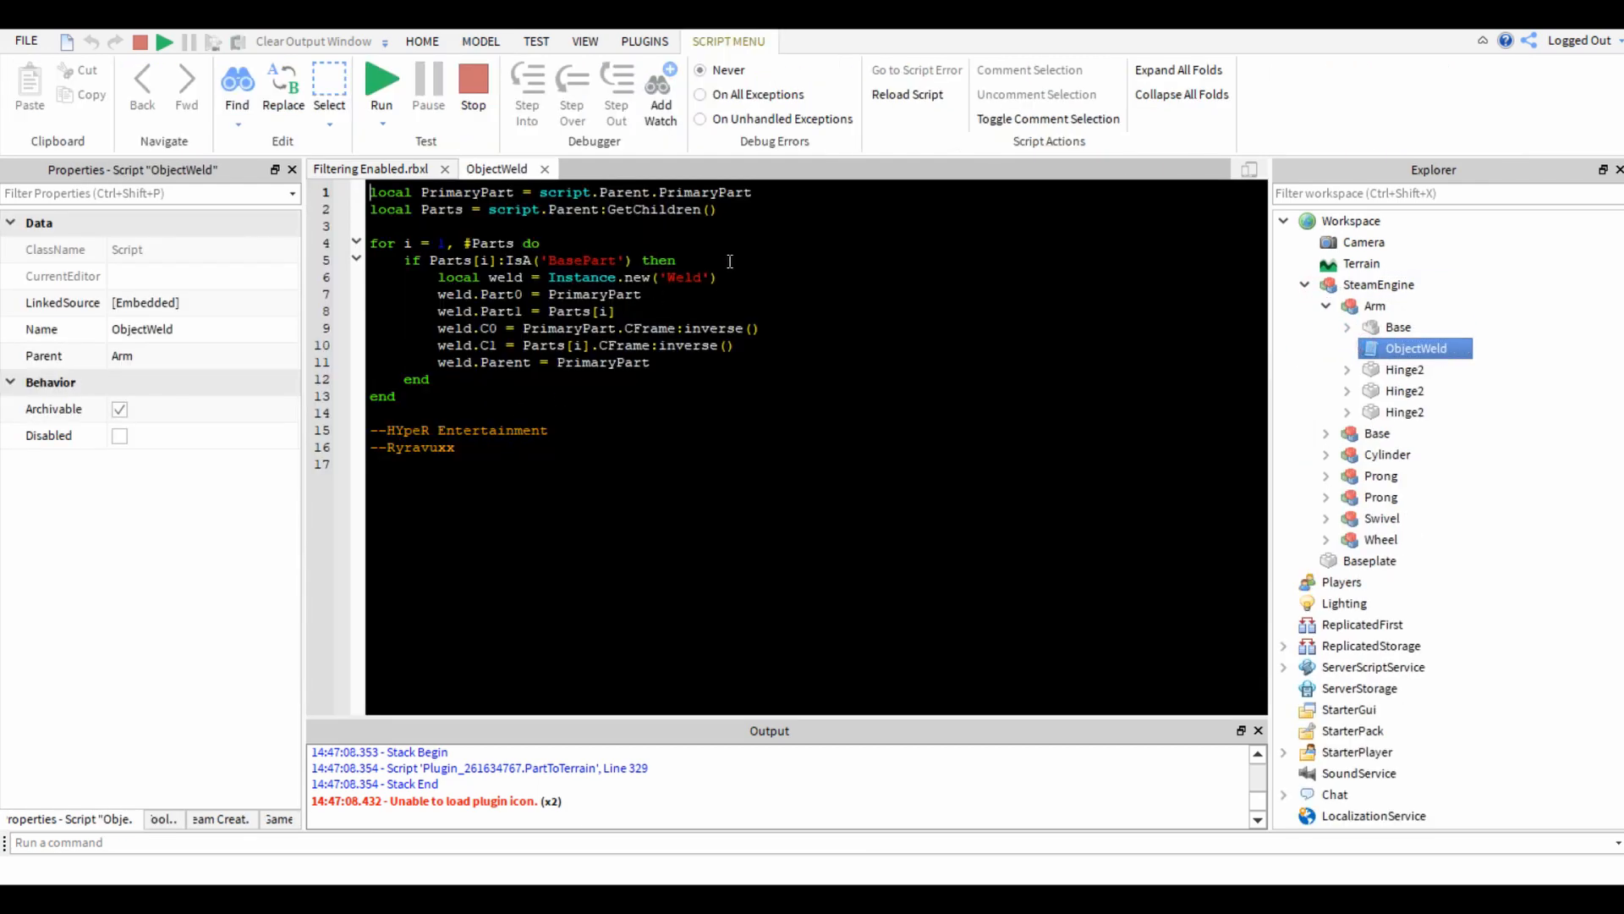
{"action": "left_click", "coordinate": [544, 170]}
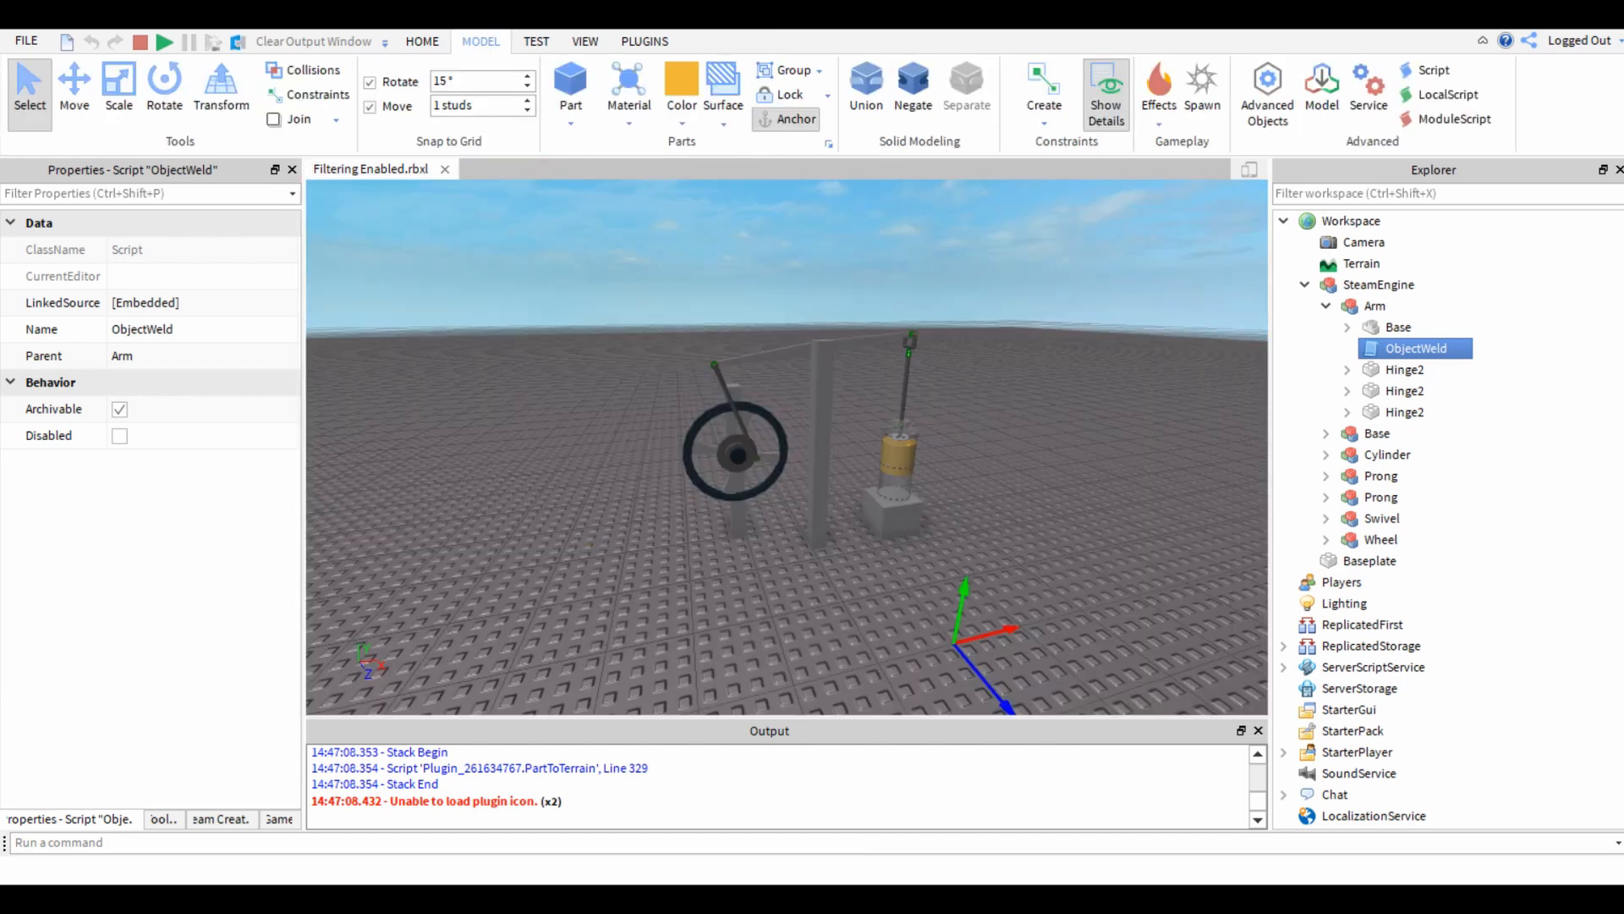
Resume the engine simulation to view its motion and stop it.
{"action": "right_click_drag", "start_coordinate": [602, 519], "coordinate": [592, 507]}
{"action": "key", "text": "w"}
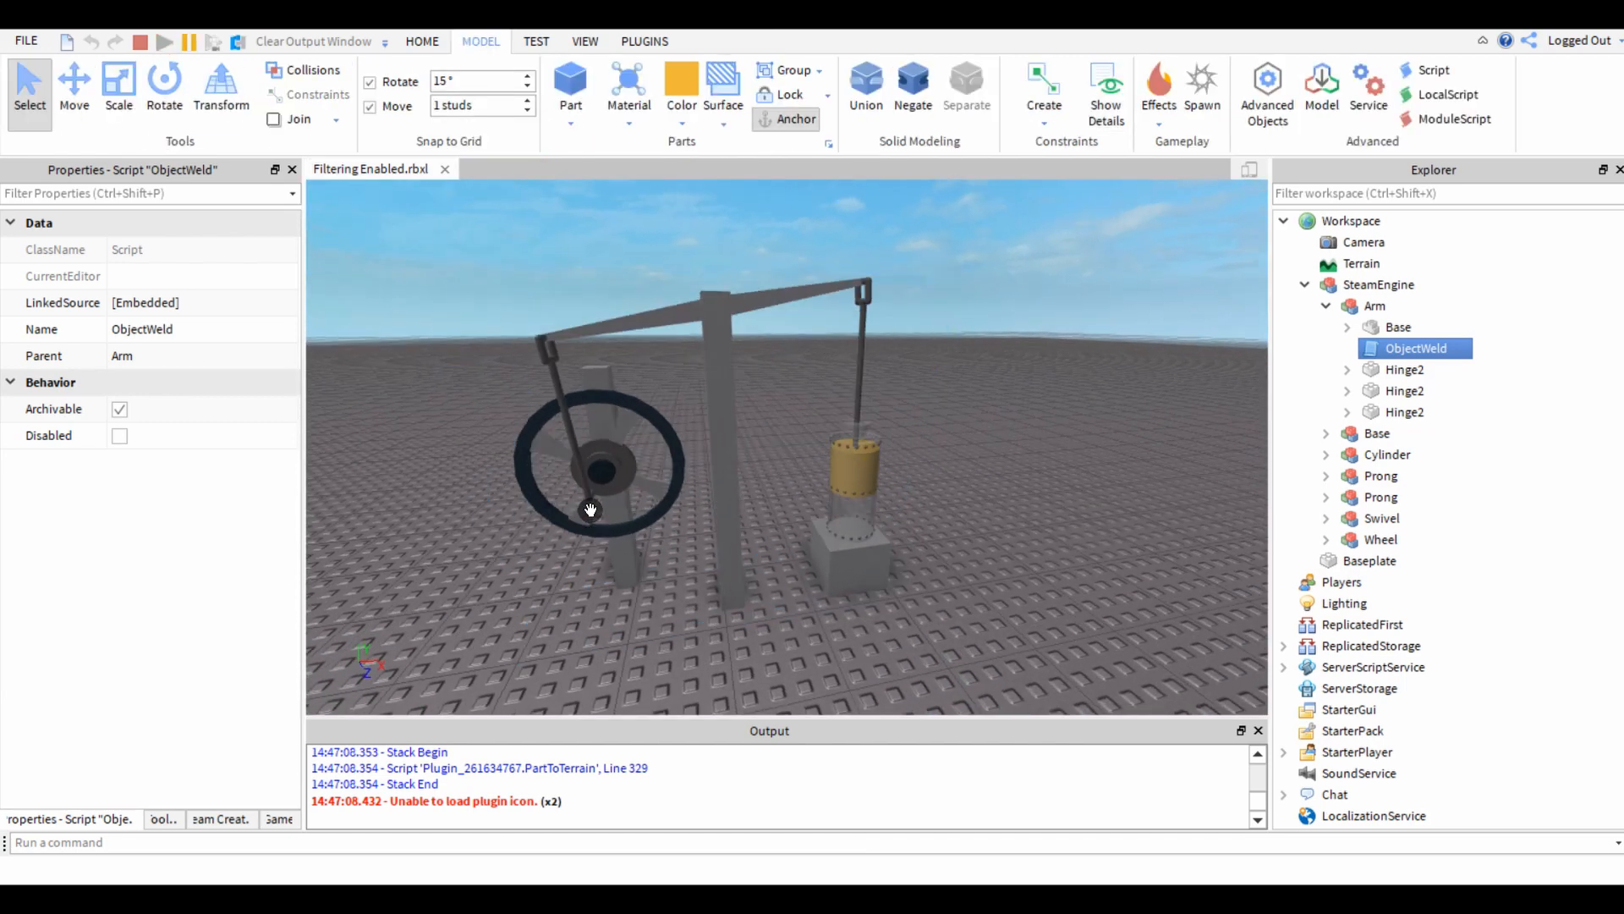
{"action": "key", "text": "d"}
{"action": "left_click", "coordinate": [138, 40]}
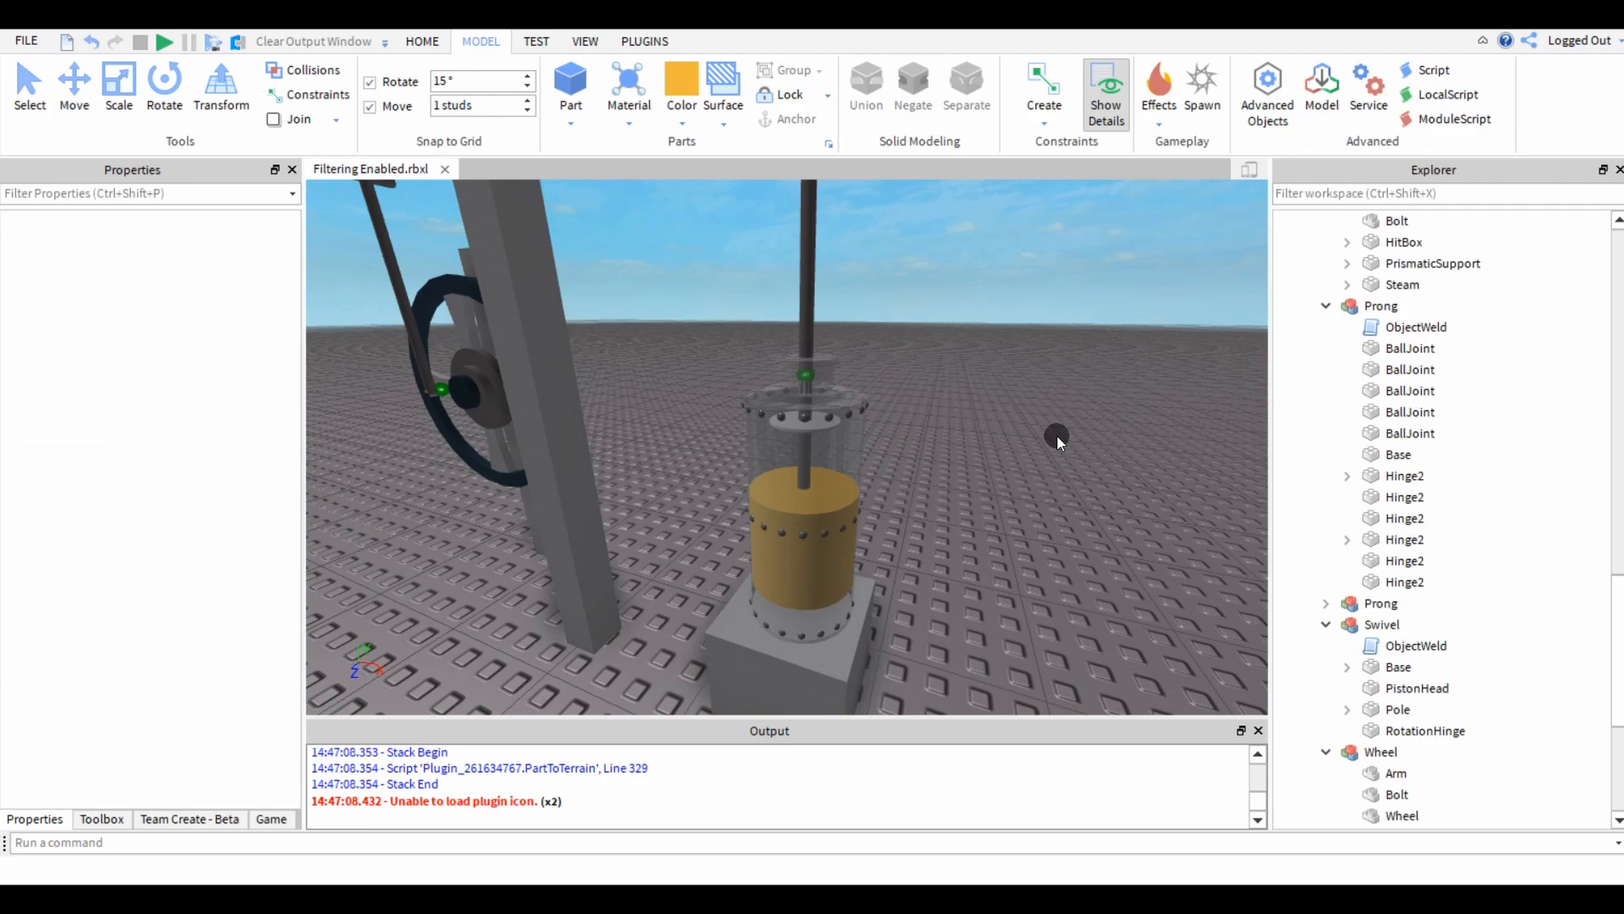
Examine the stopped steam engine from several sides.
{"action": "key", "text": "s"}
{"action": "right_click_drag", "start_coordinate": [1058, 437], "coordinate": [1099, 446]}
{"action": "key", "text": "w"}
{"action": "key", "text": "a"}
{"action": "right_click_drag", "start_coordinate": [694, 488], "coordinate": [728, 464]}
{"action": "key", "text": "e"}
{"action": "key", "text": "d"}
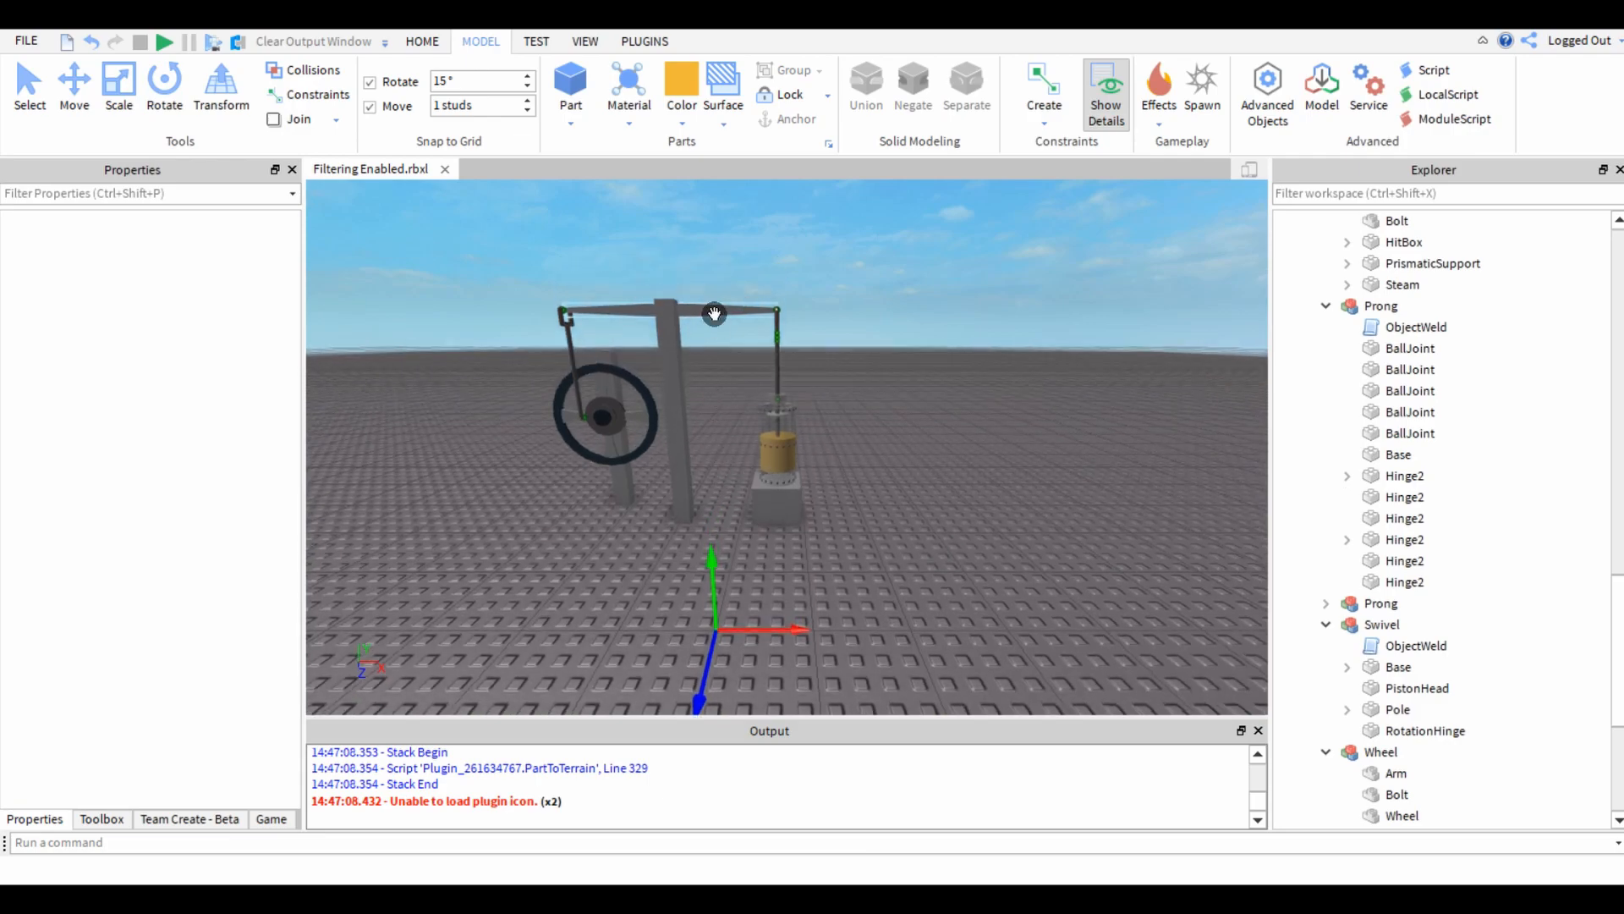
Select the main support column and examine the hinge attachment joining it to the beam.
{"action": "left_click", "coordinate": [680, 361]}
{"action": "key", "text": "d"}
{"action": "right_click_drag", "start_coordinate": [845, 577], "coordinate": [844, 577]}
{"action": "key", "text": "w"}
{"action": "key", "text": "e"}
{"action": "key", "text": "d"}
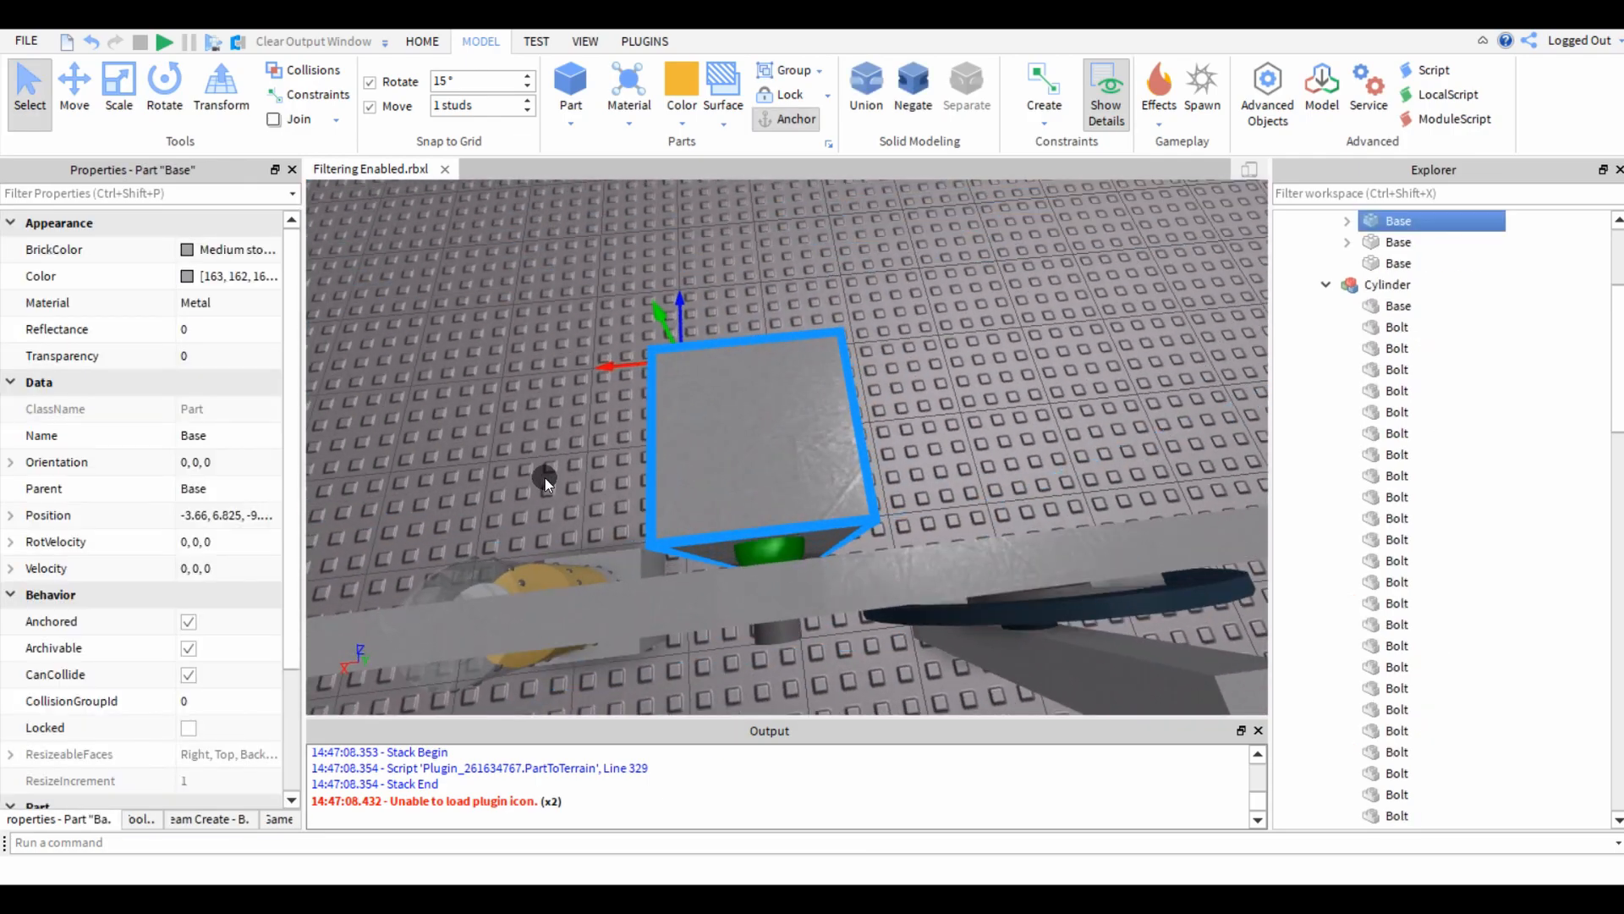
{"action": "key", "text": "a"}
{"action": "right_click_drag", "start_coordinate": [639, 407], "coordinate": [638, 407]}
{"action": "key", "text": "w"}
{"action": "key", "text": "s"}
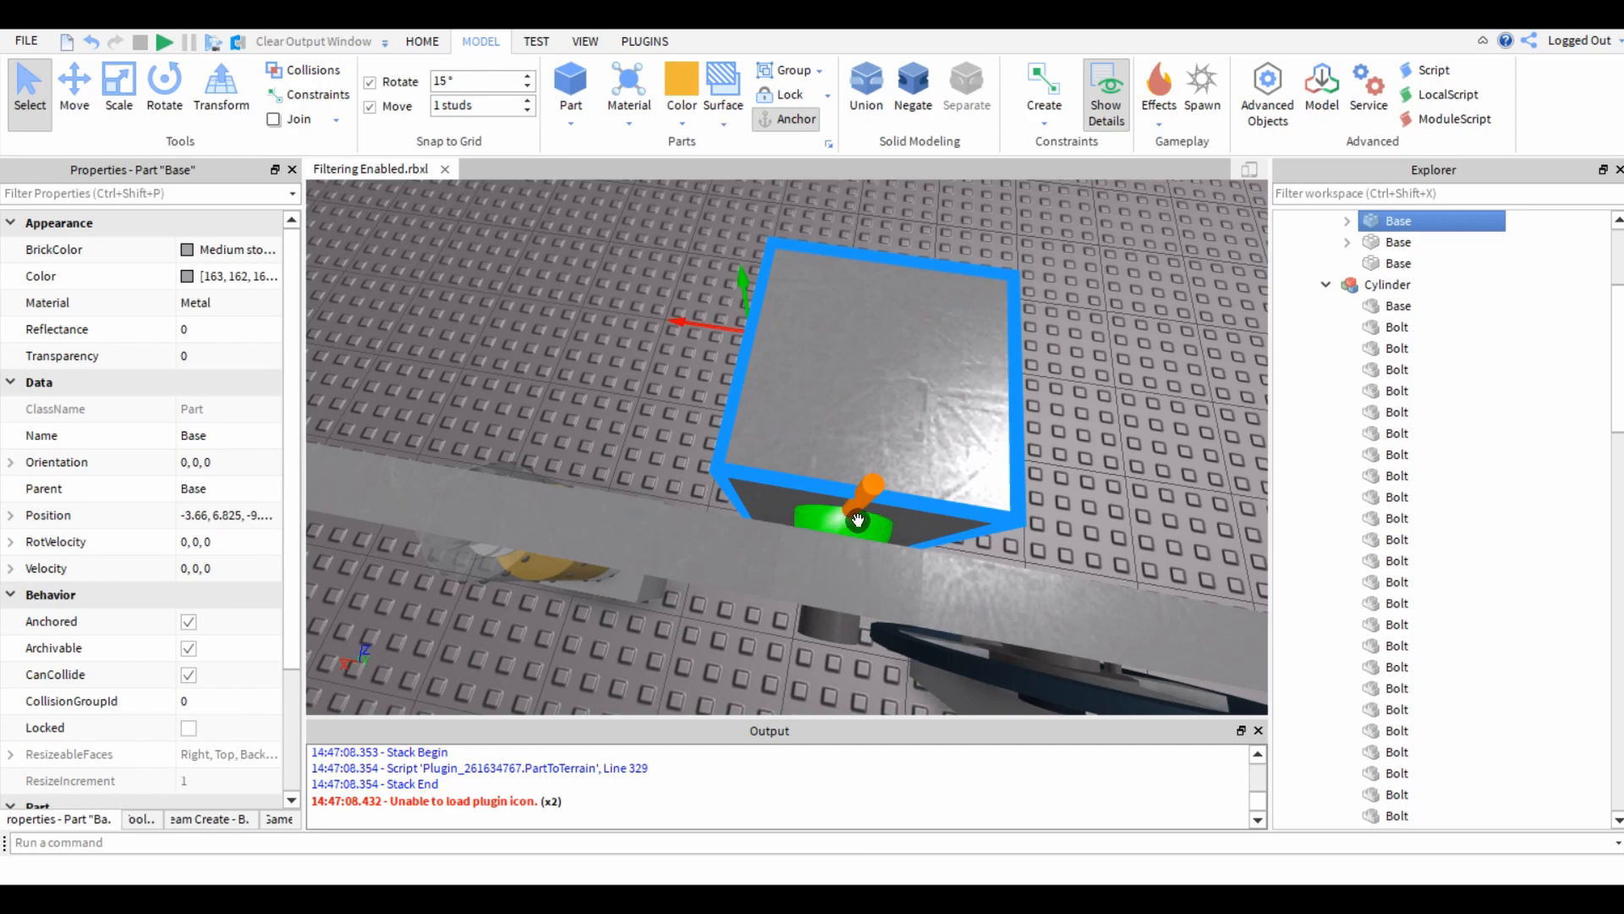
Set the part colour to grey and place a new block part on an empty area of the baseplate.
{"action": "right_click_drag", "start_coordinate": [651, 363], "coordinate": [651, 364]}
{"action": "key", "text": "w"}
{"action": "key", "text": "s"}
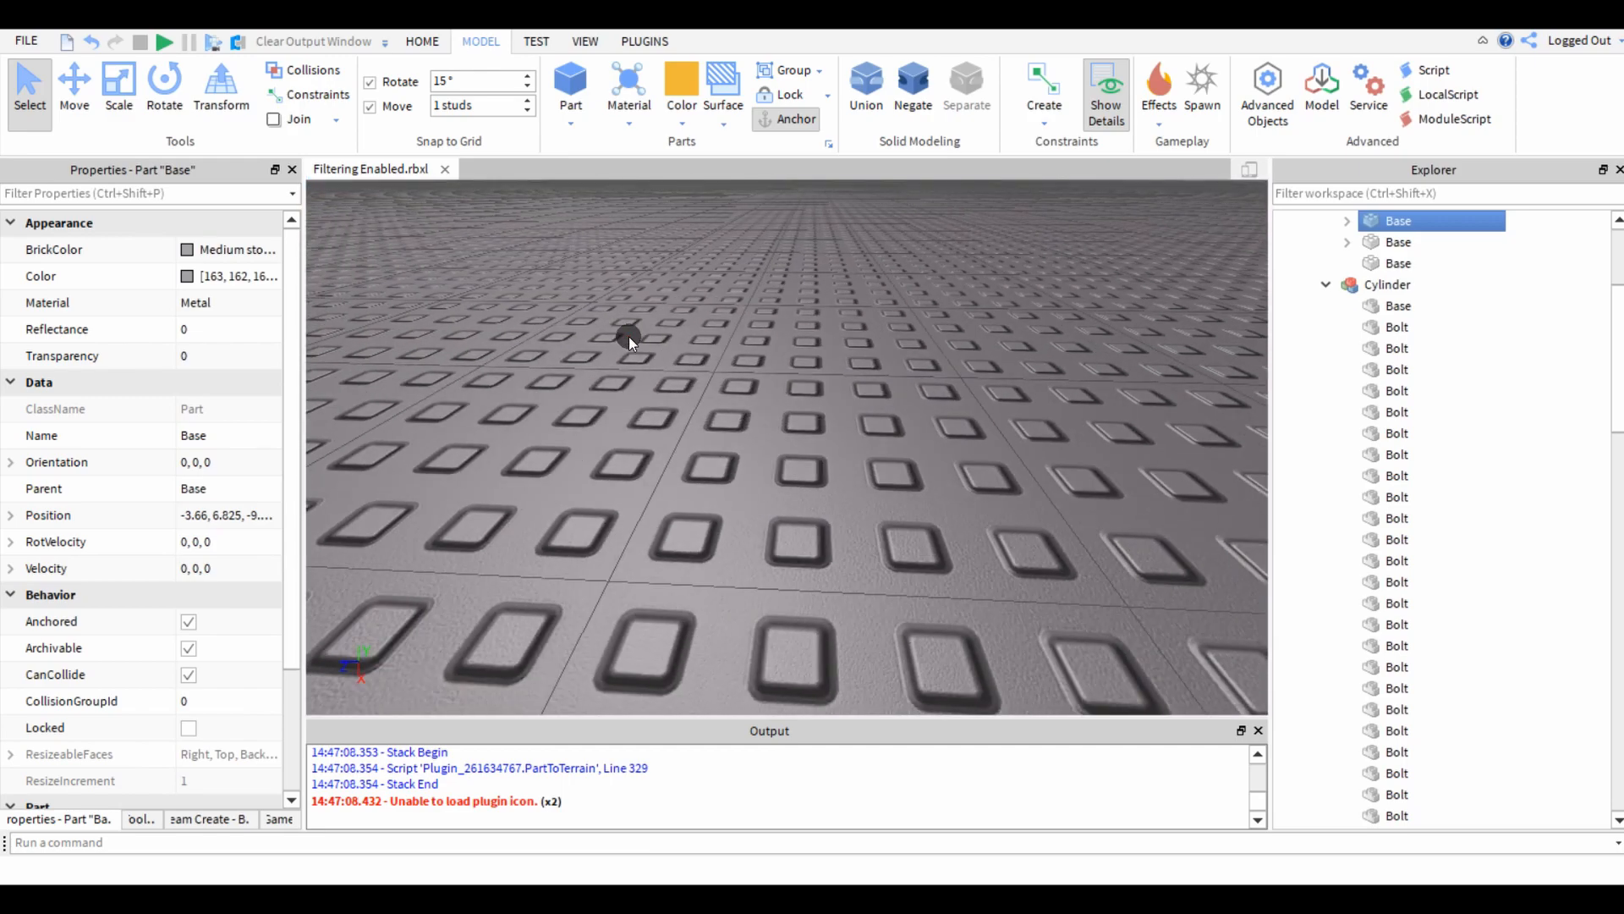
{"action": "left_click", "coordinate": [678, 95]}
{"action": "left_click", "coordinate": [752, 489]}
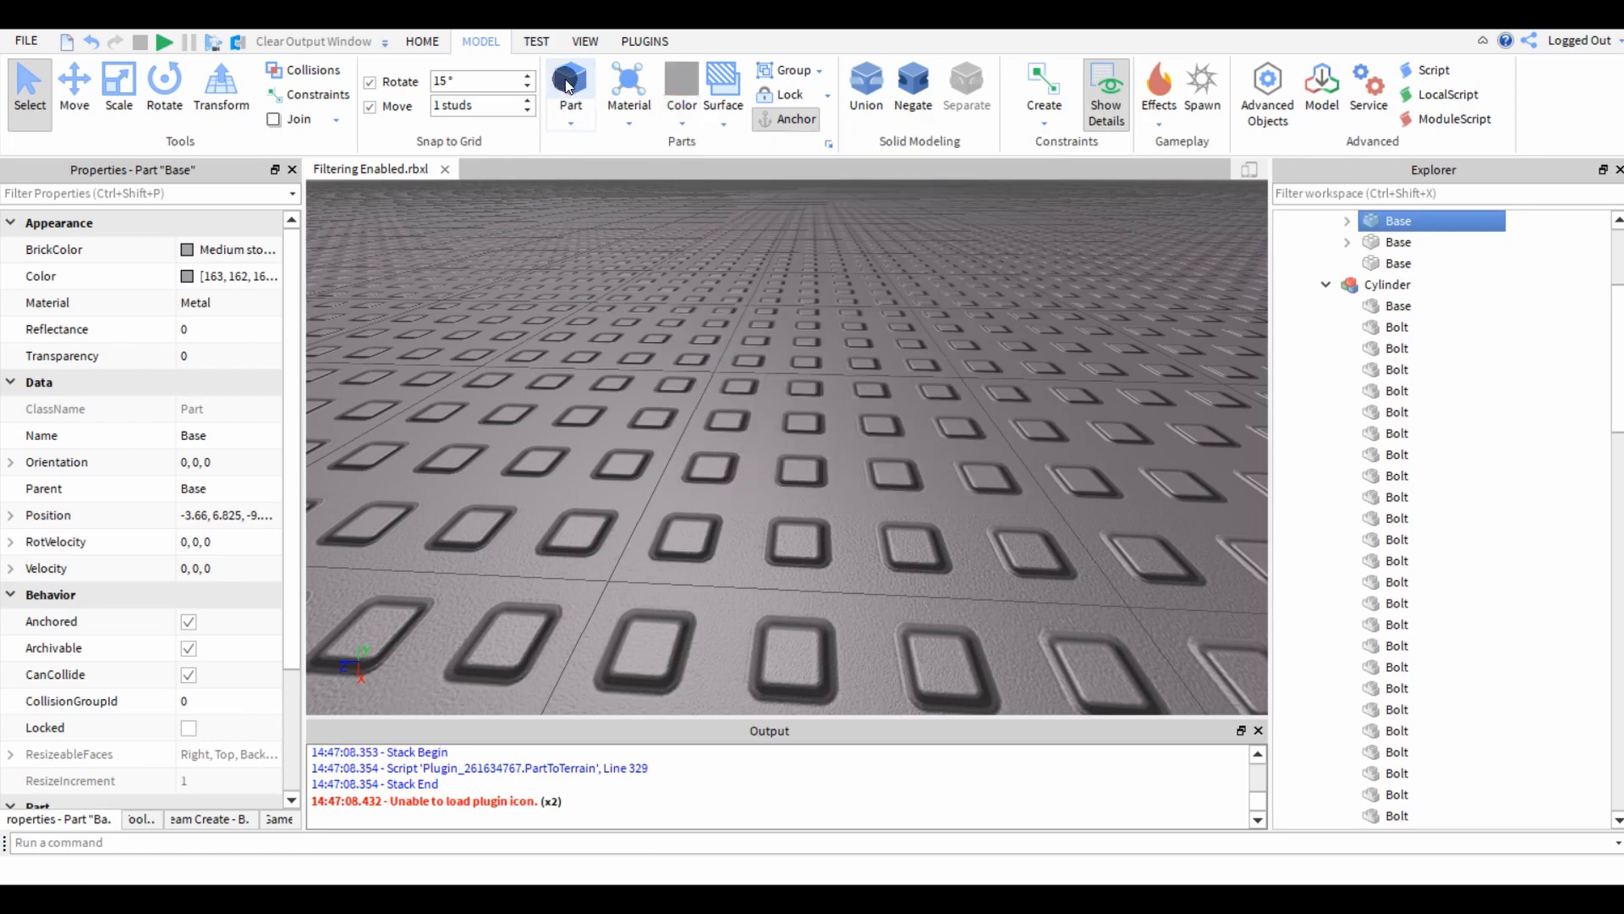
{"action": "left_click", "coordinate": [568, 86]}
{"action": "left_click_drag", "start_coordinate": [769, 431], "coordinate": [499, 462]}
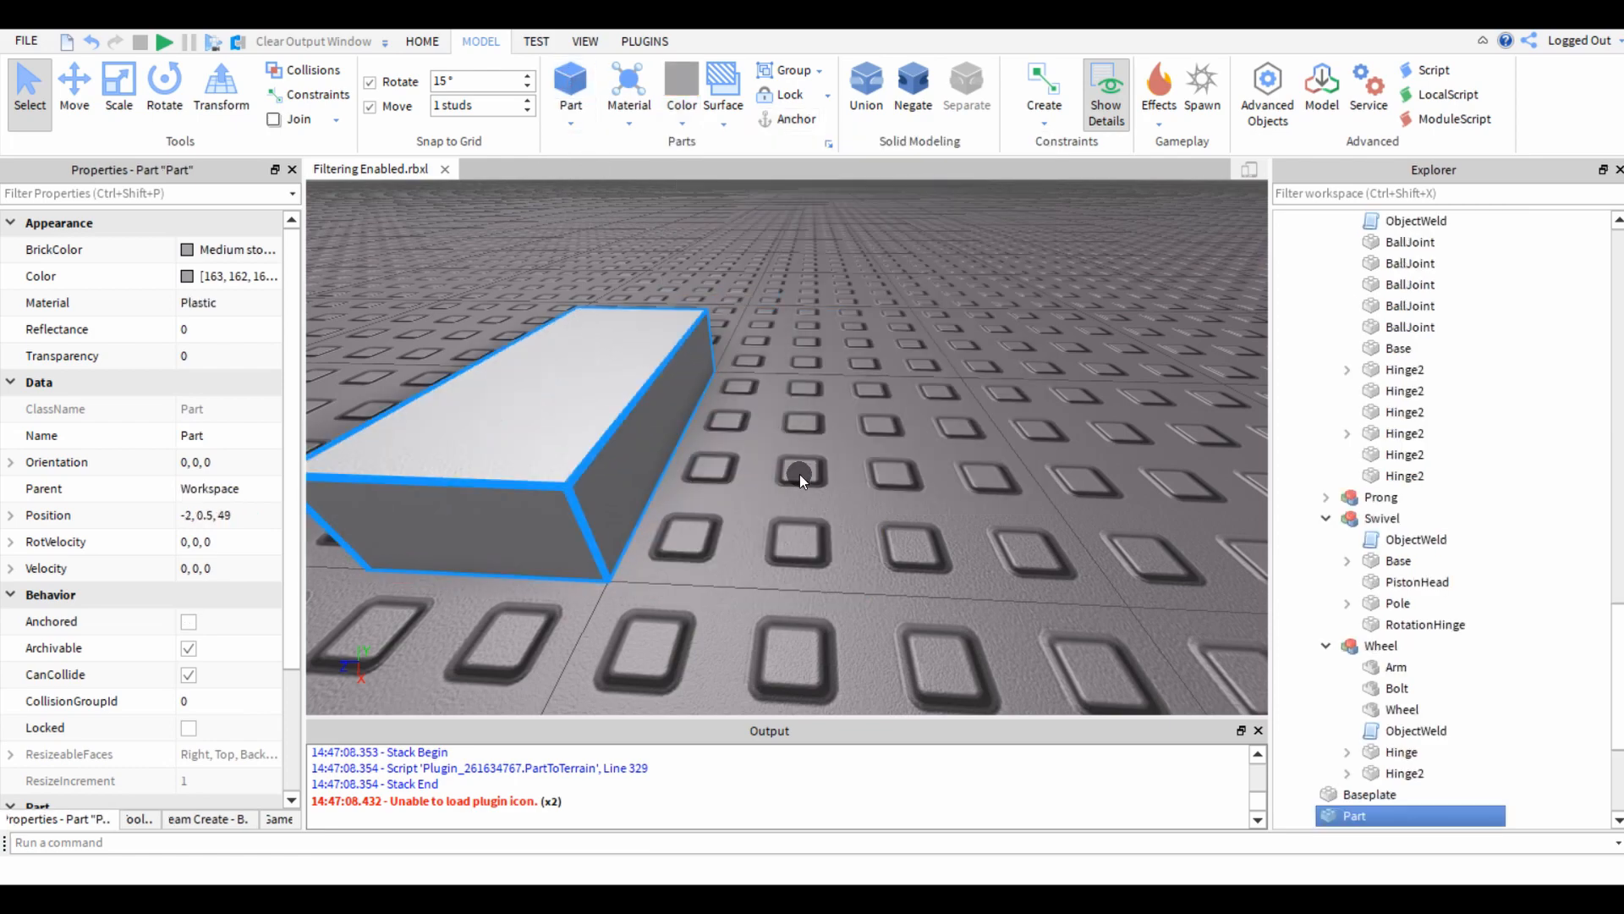
Scale the new block down to a 1 by 1 stud footprint on the baseplate.
{"action": "key", "text": "s"}
{"action": "right_click_drag", "start_coordinate": [800, 474], "coordinate": [798, 474]}
{"action": "key", "text": "ctrl+3"}
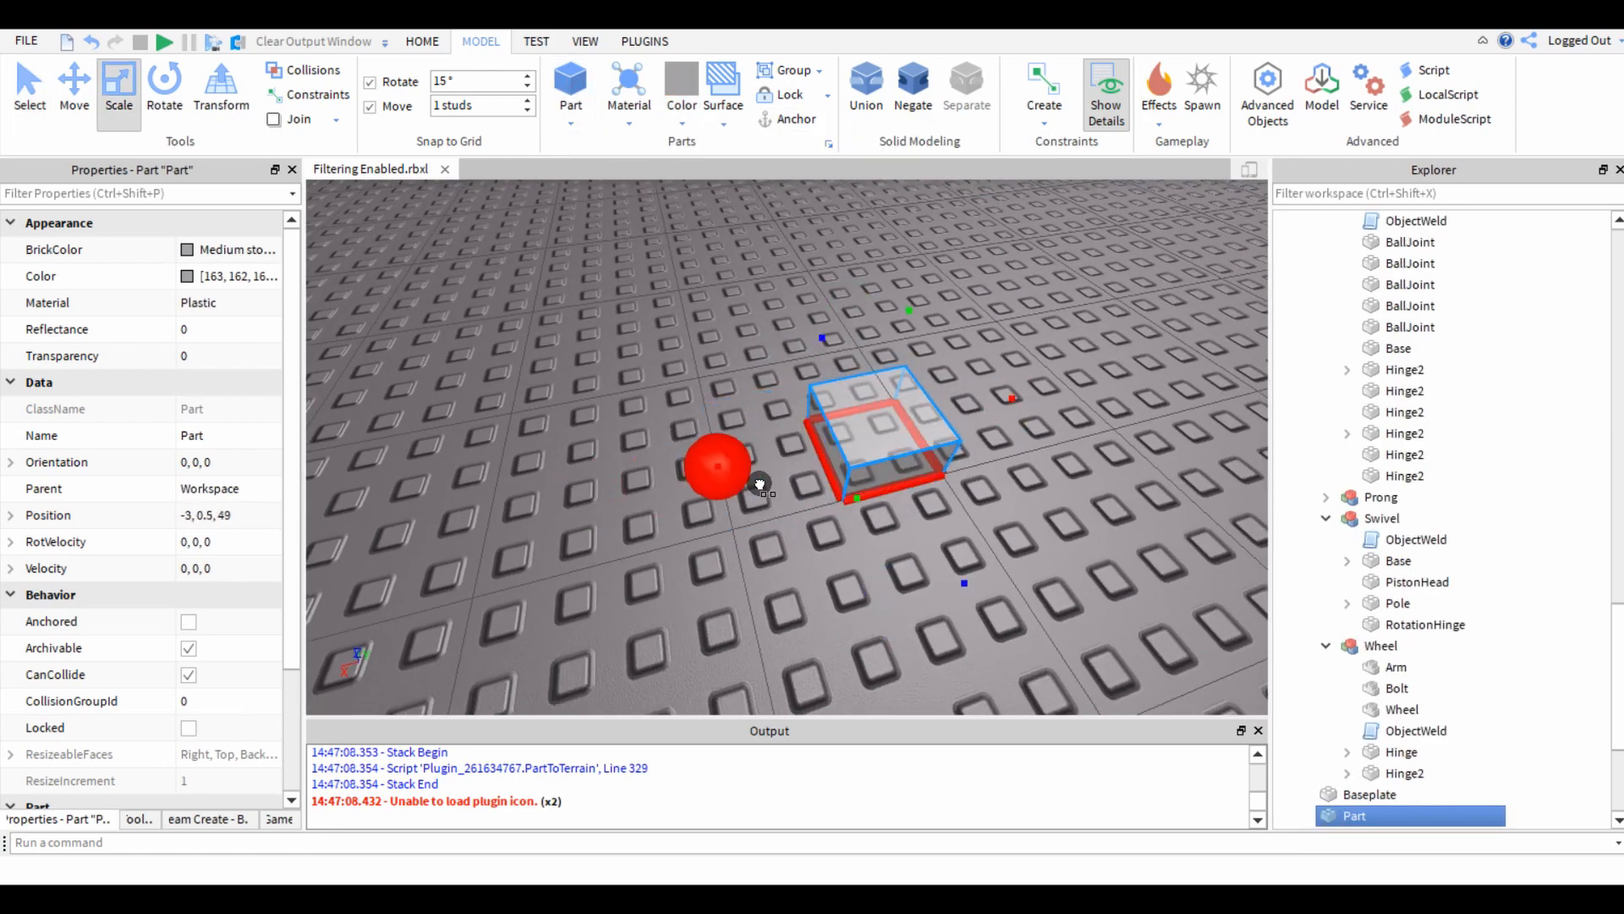
{"action": "left_click_drag", "start_coordinate": [759, 484], "coordinate": [767, 484]}
{"action": "right_click_drag", "start_coordinate": [767, 484], "coordinate": [768, 483]}
{"action": "left_click_drag", "start_coordinate": [591, 660], "coordinate": [724, 582]}
{"action": "right_click_drag", "start_coordinate": [724, 582], "coordinate": [725, 582]}
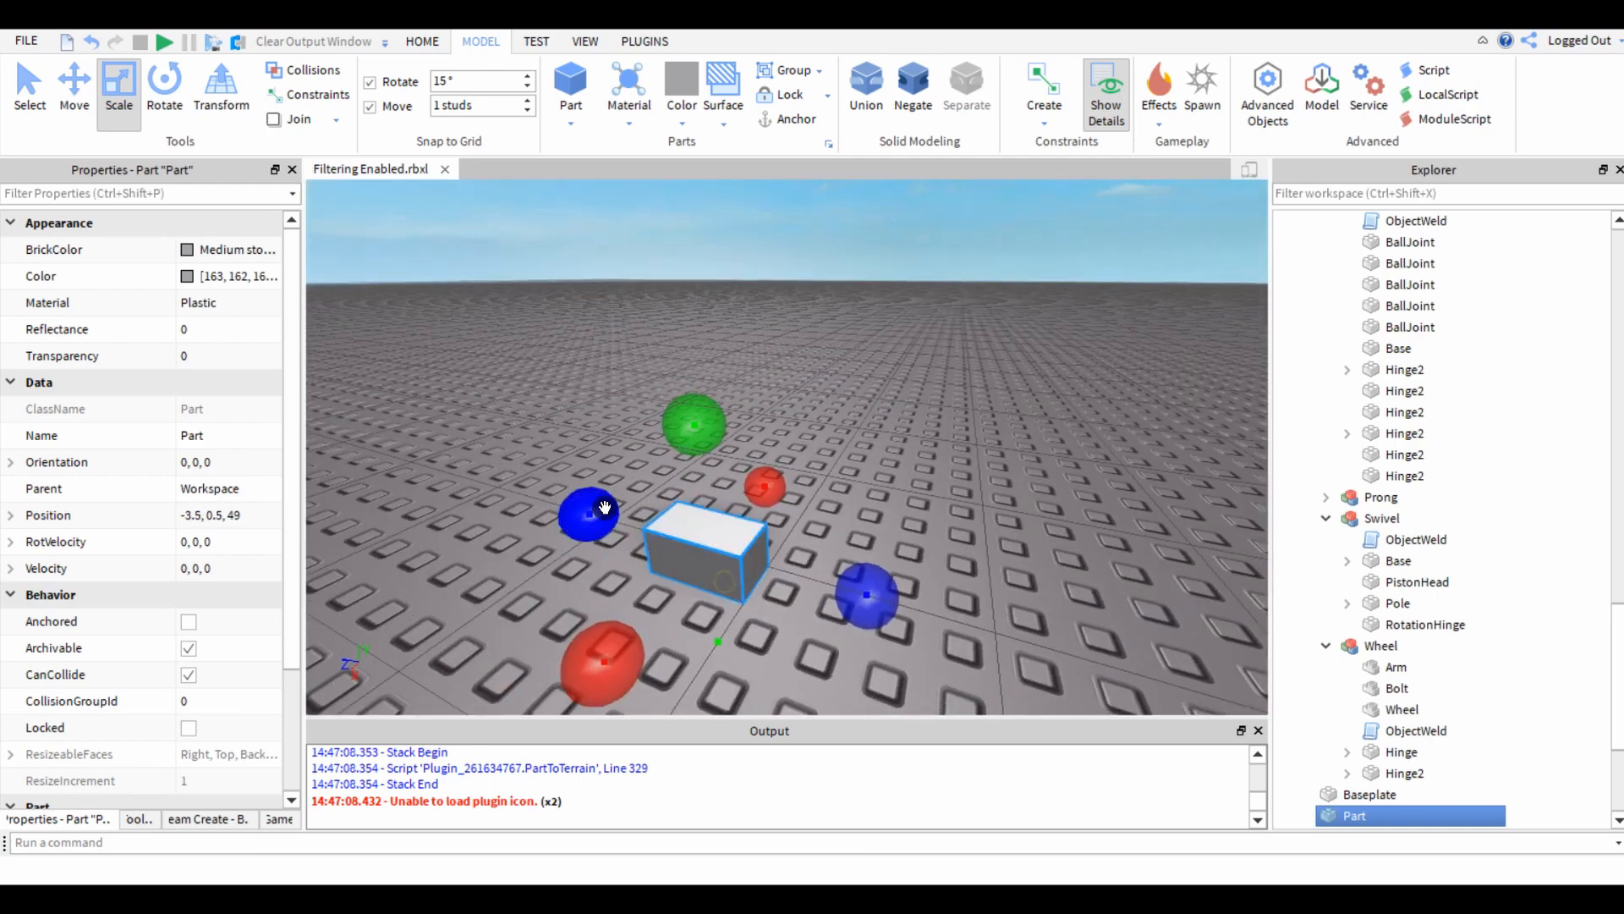
{"action": "left_click_drag", "start_coordinate": [604, 507], "coordinate": [649, 524]}
Stretch the block upward into a post about 13 studs tall.
{"action": "left_click_drag", "start_coordinate": [727, 422], "coordinate": [745, 334]}
{"action": "scroll", "coordinate": [731, 408], "scroll_direction": "down", "scroll_amount": 4}
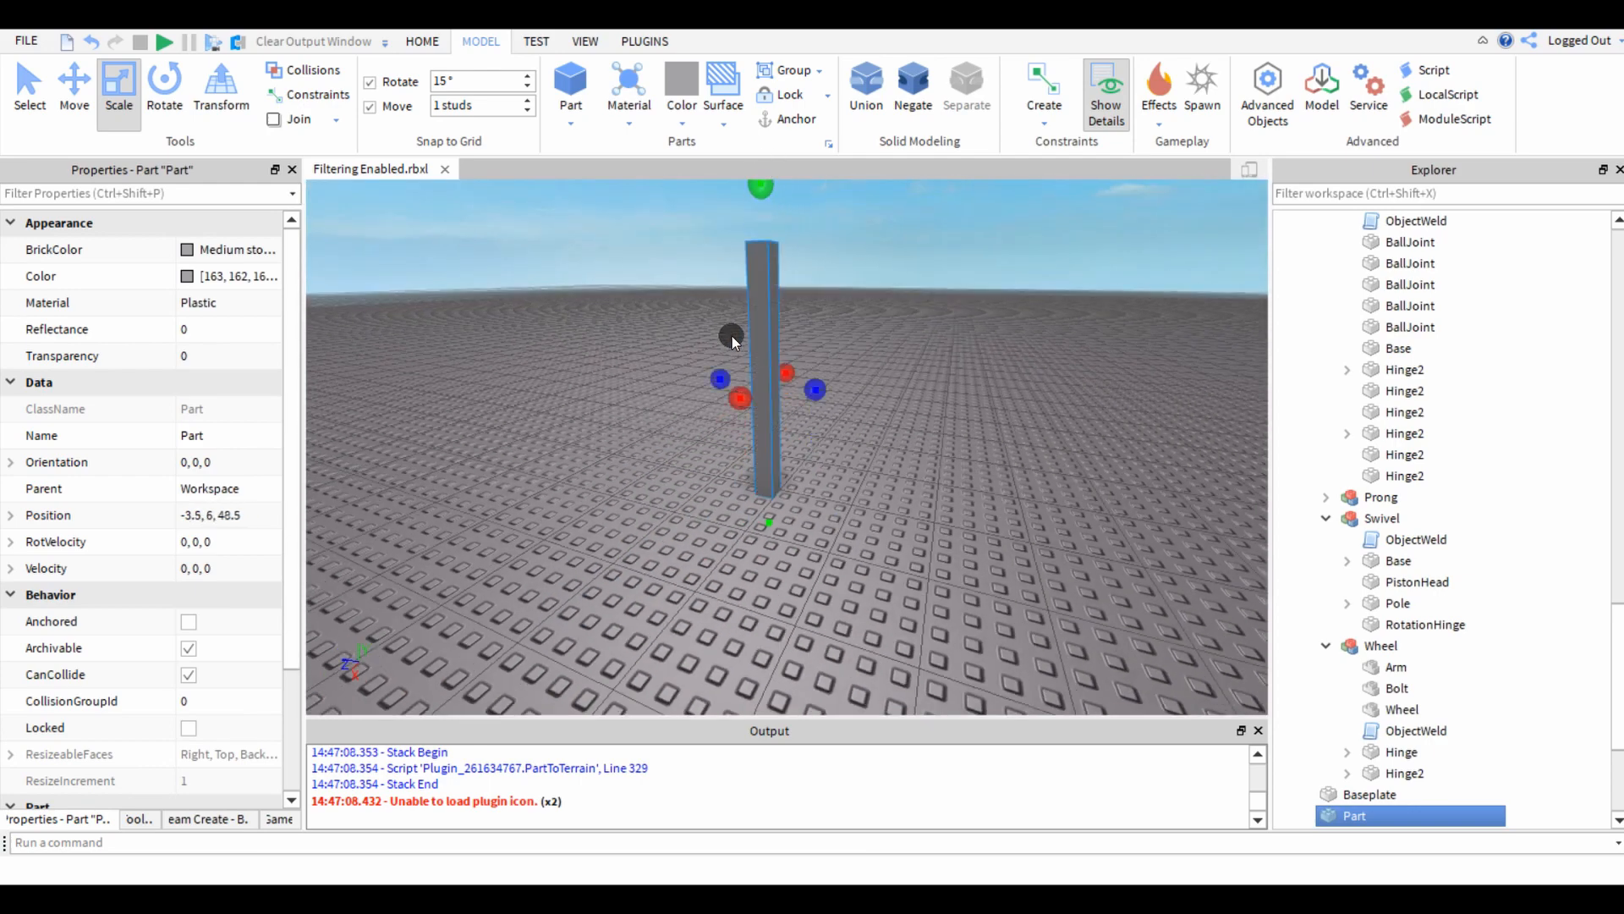
{"action": "key", "text": "e"}
{"action": "right_click_drag", "start_coordinate": [736, 391], "coordinate": [736, 391]}
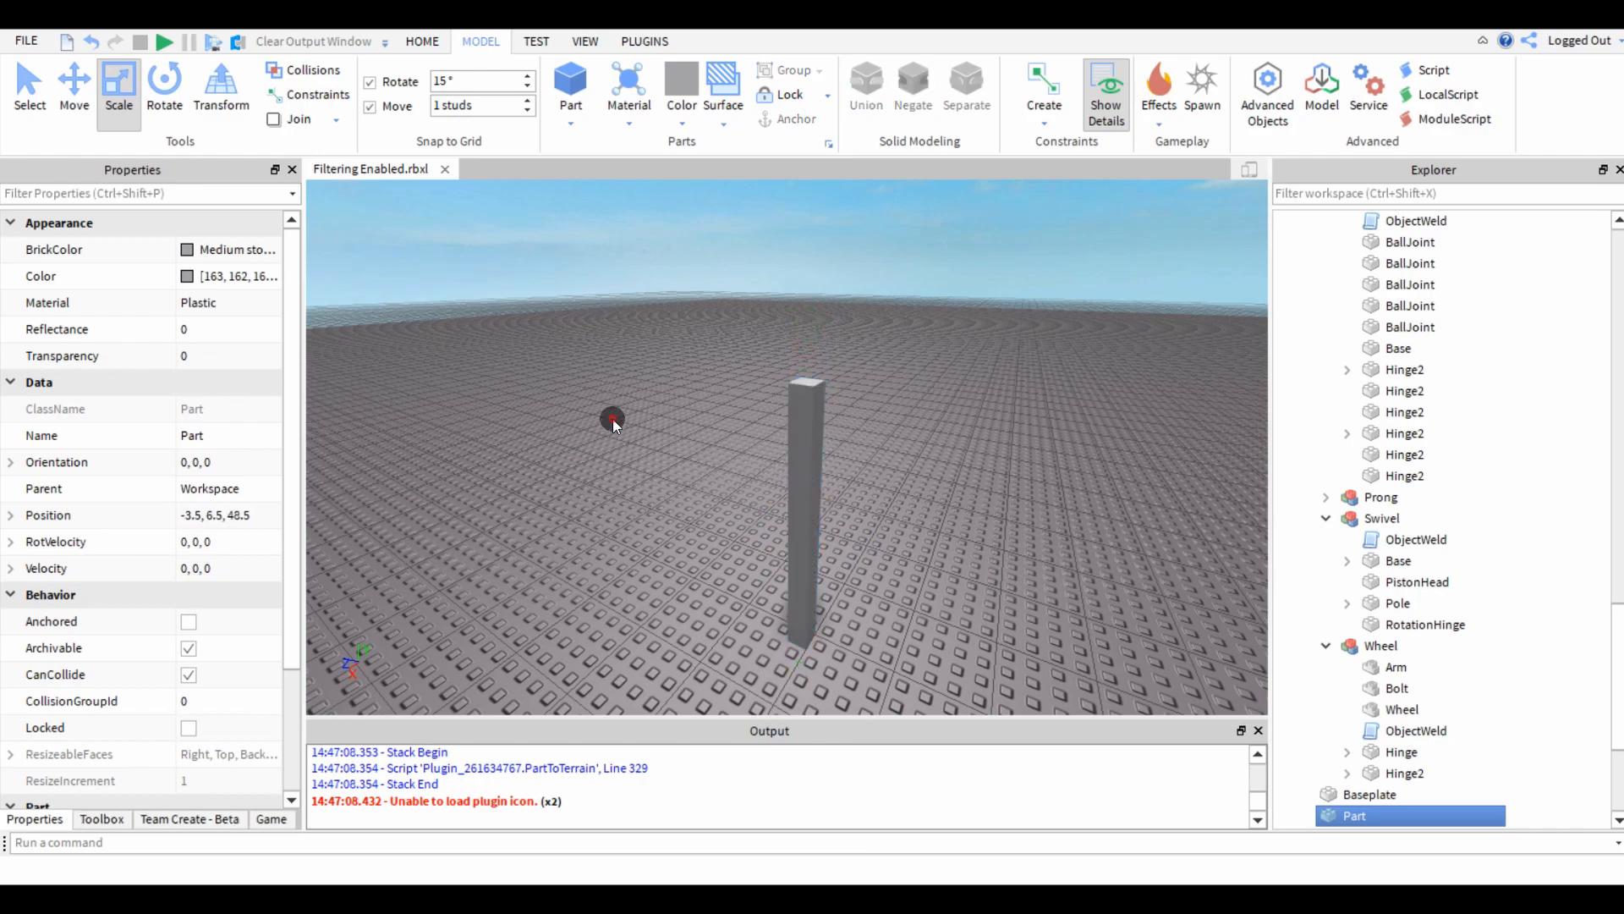
{"action": "left_click", "coordinate": [612, 420]}
{"action": "right_click_drag", "start_coordinate": [613, 419], "coordinate": [613, 420]}
Extend the post's height to 17 studs, keeping its base on the baseplate.
{"action": "right_click_drag", "start_coordinate": [693, 494], "coordinate": [693, 495]}
{"action": "left_click", "coordinate": [725, 482]}
{"action": "left_click", "coordinate": [636, 353]}
{"action": "key", "text": "d"}
{"action": "right_click_drag", "start_coordinate": [637, 364], "coordinate": [637, 364]}
{"action": "key", "text": "d"}
{"action": "right_click_drag", "start_coordinate": [821, 454], "coordinate": [832, 455]}
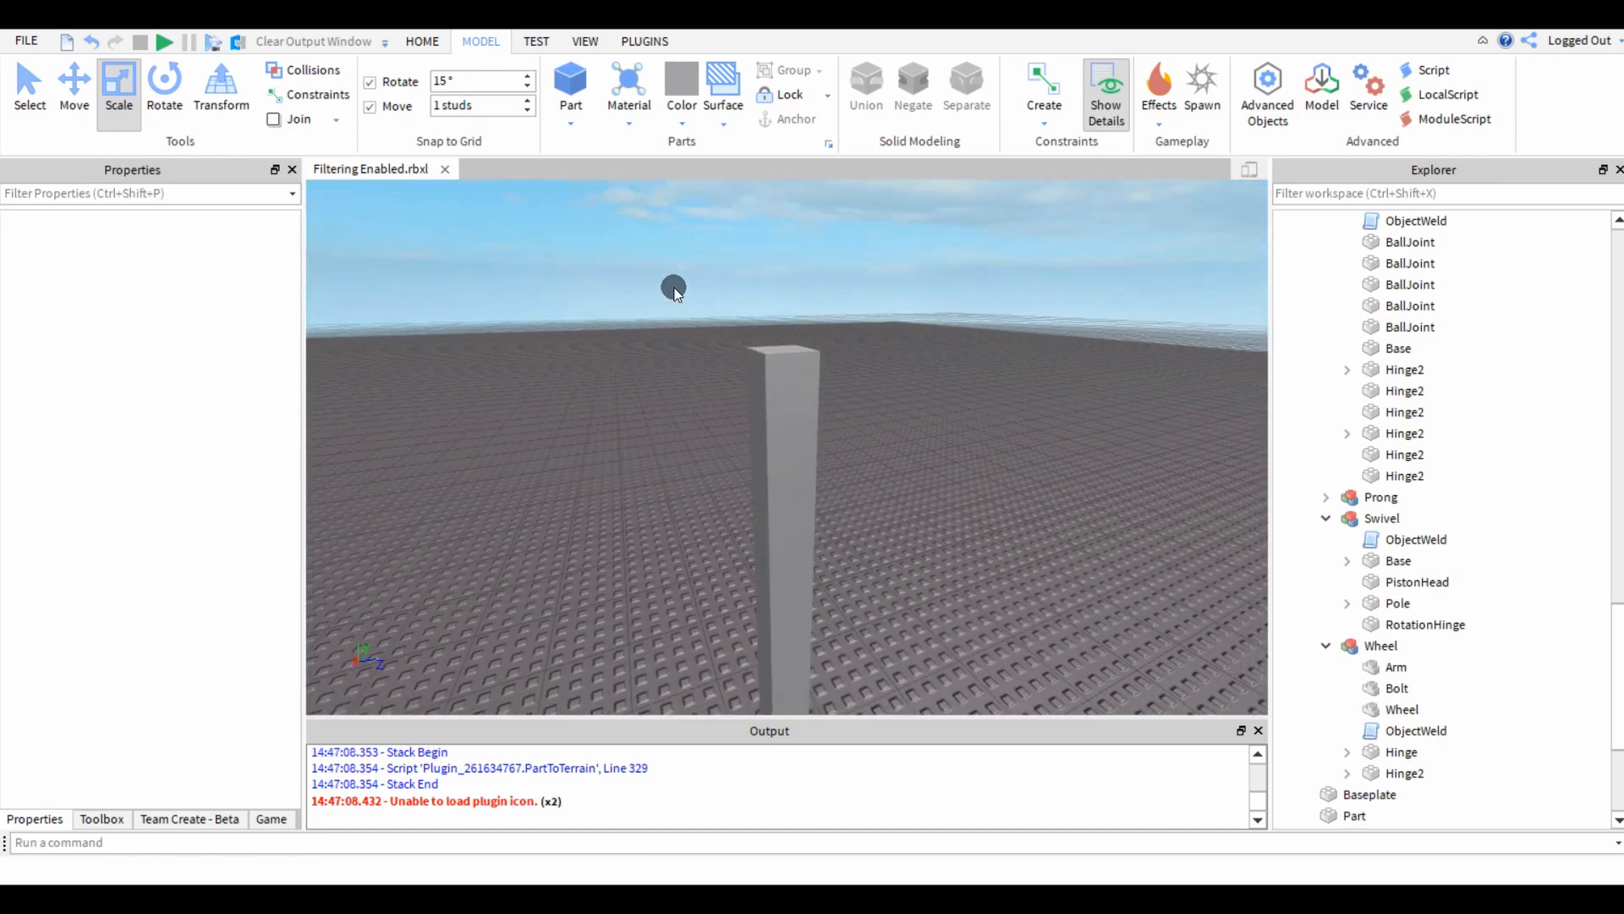
{"action": "left_click_drag", "start_coordinate": [674, 319], "coordinate": [920, 619]}
{"action": "key", "text": "s"}
{"action": "right_click_drag", "start_coordinate": [848, 532], "coordinate": [849, 533]}
{"action": "left_click", "coordinate": [843, 495]}
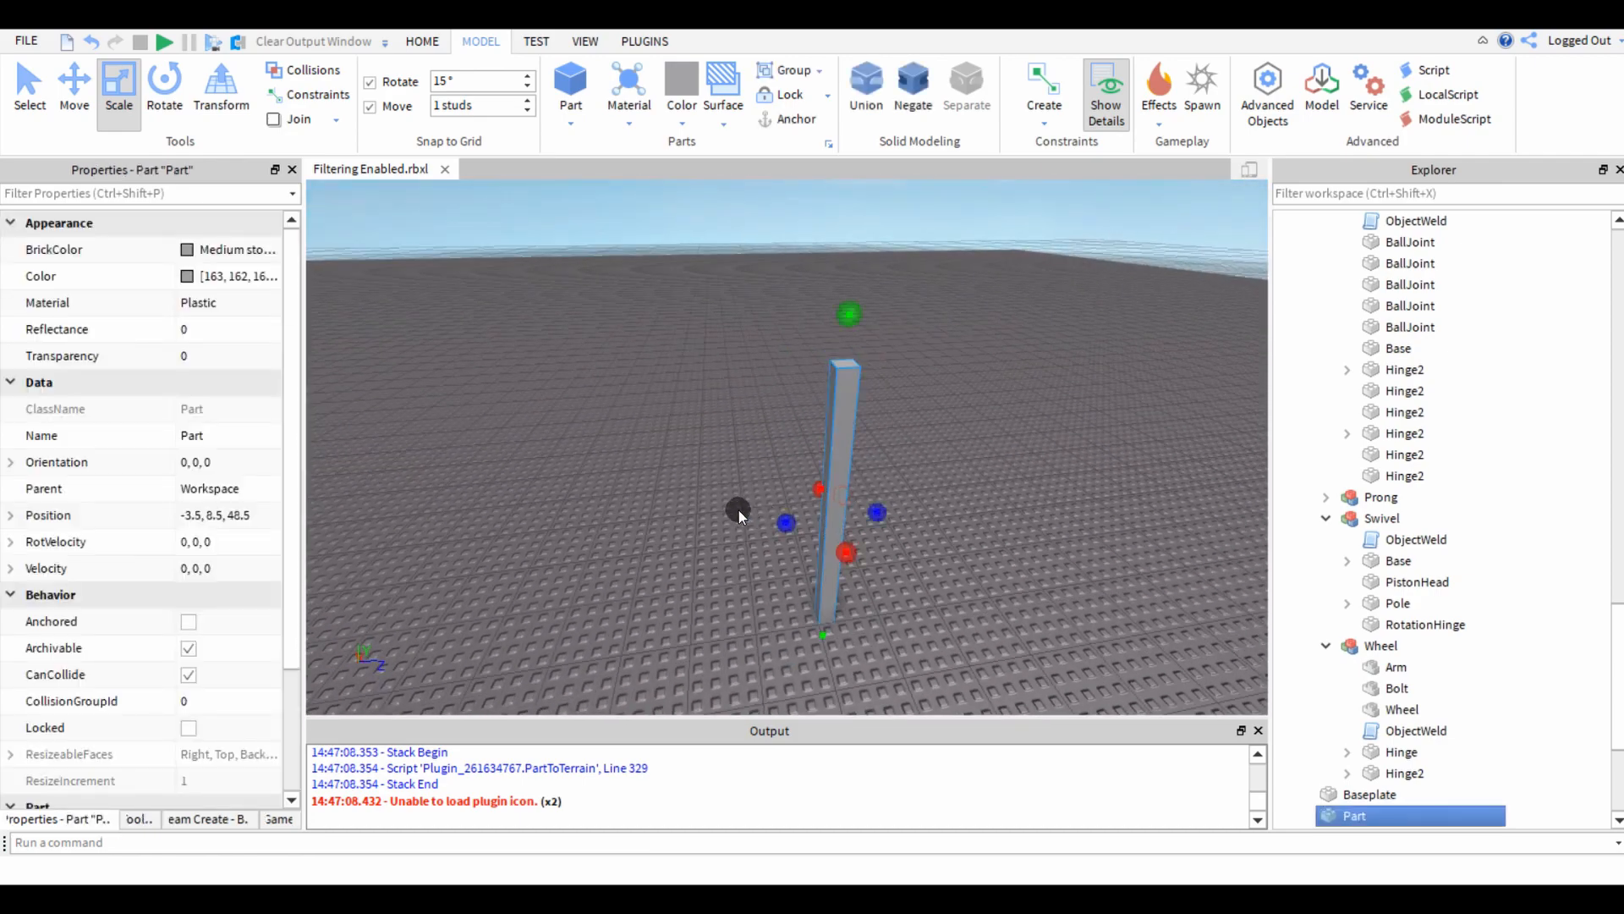
Duplicate the post and move the copy one stud along the Z axis so it sits against the original.
{"action": "left_click", "coordinate": [739, 510]}
{"action": "key", "text": "d"}
{"action": "right_click_drag", "start_coordinate": [738, 509], "coordinate": [753, 540]}
{"action": "left_click", "coordinate": [903, 524]}
{"action": "key", "text": "a"}
{"action": "key", "text": "w"}
{"action": "key", "text": "ctrl+d"}
{"action": "key", "text": "ctrl+2"}
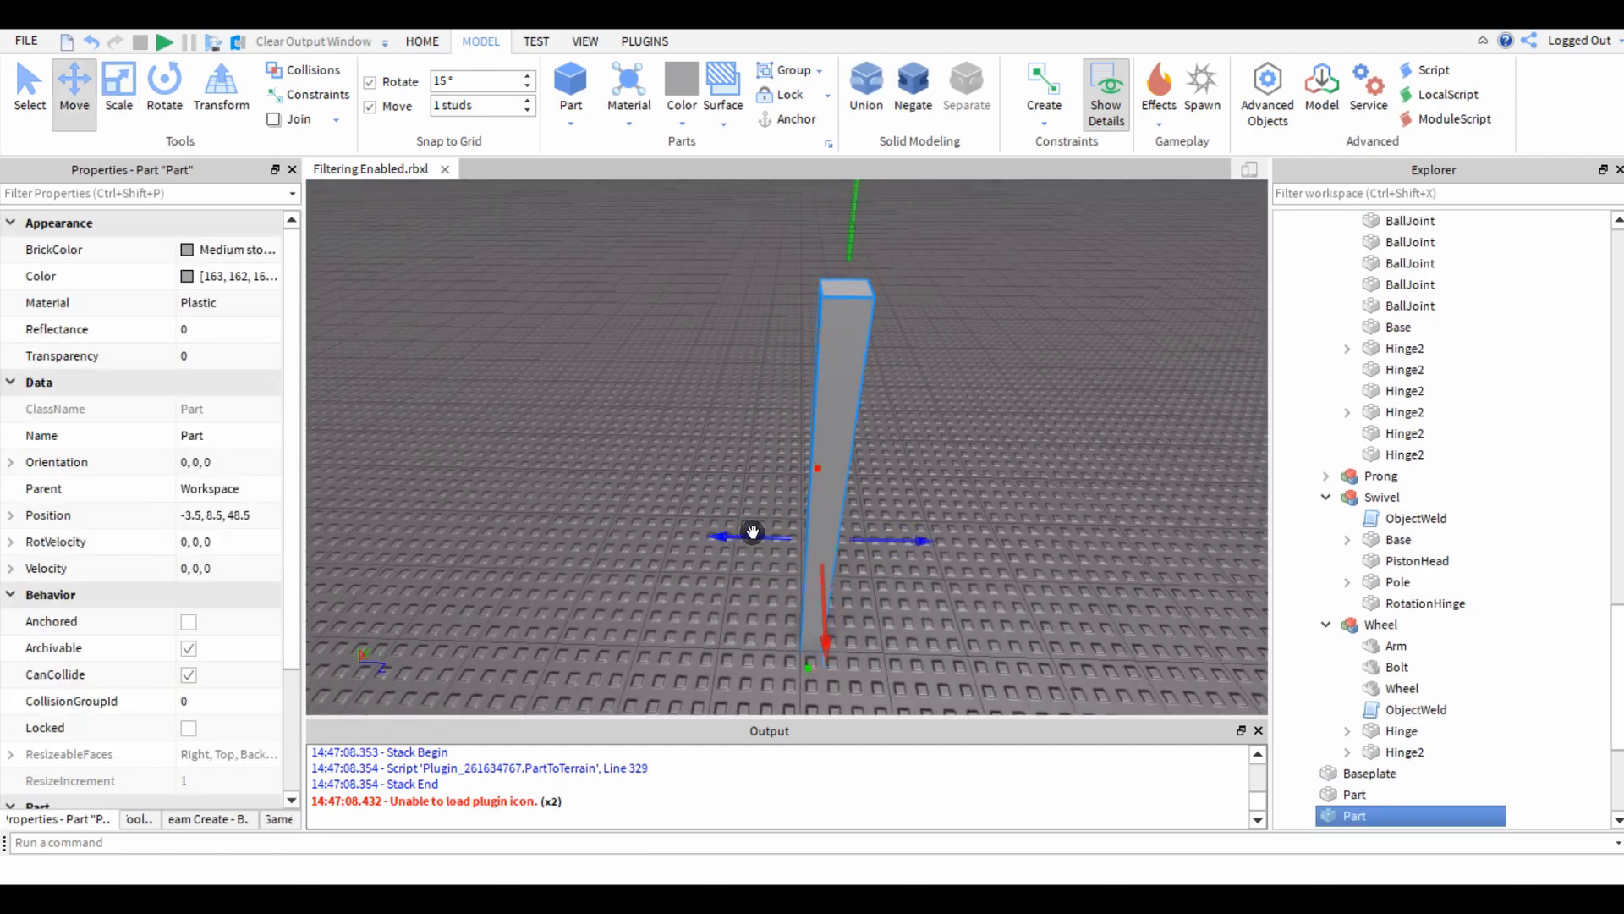
Scale the copy into a one-stud-thick horizontal beam centred across the top of the post.
{"action": "key", "text": "ctrl+3"}
{"action": "key", "text": "a"}
{"action": "right_click_drag", "start_coordinate": [596, 569], "coordinate": [598, 570]}
{"action": "key", "text": "s"}
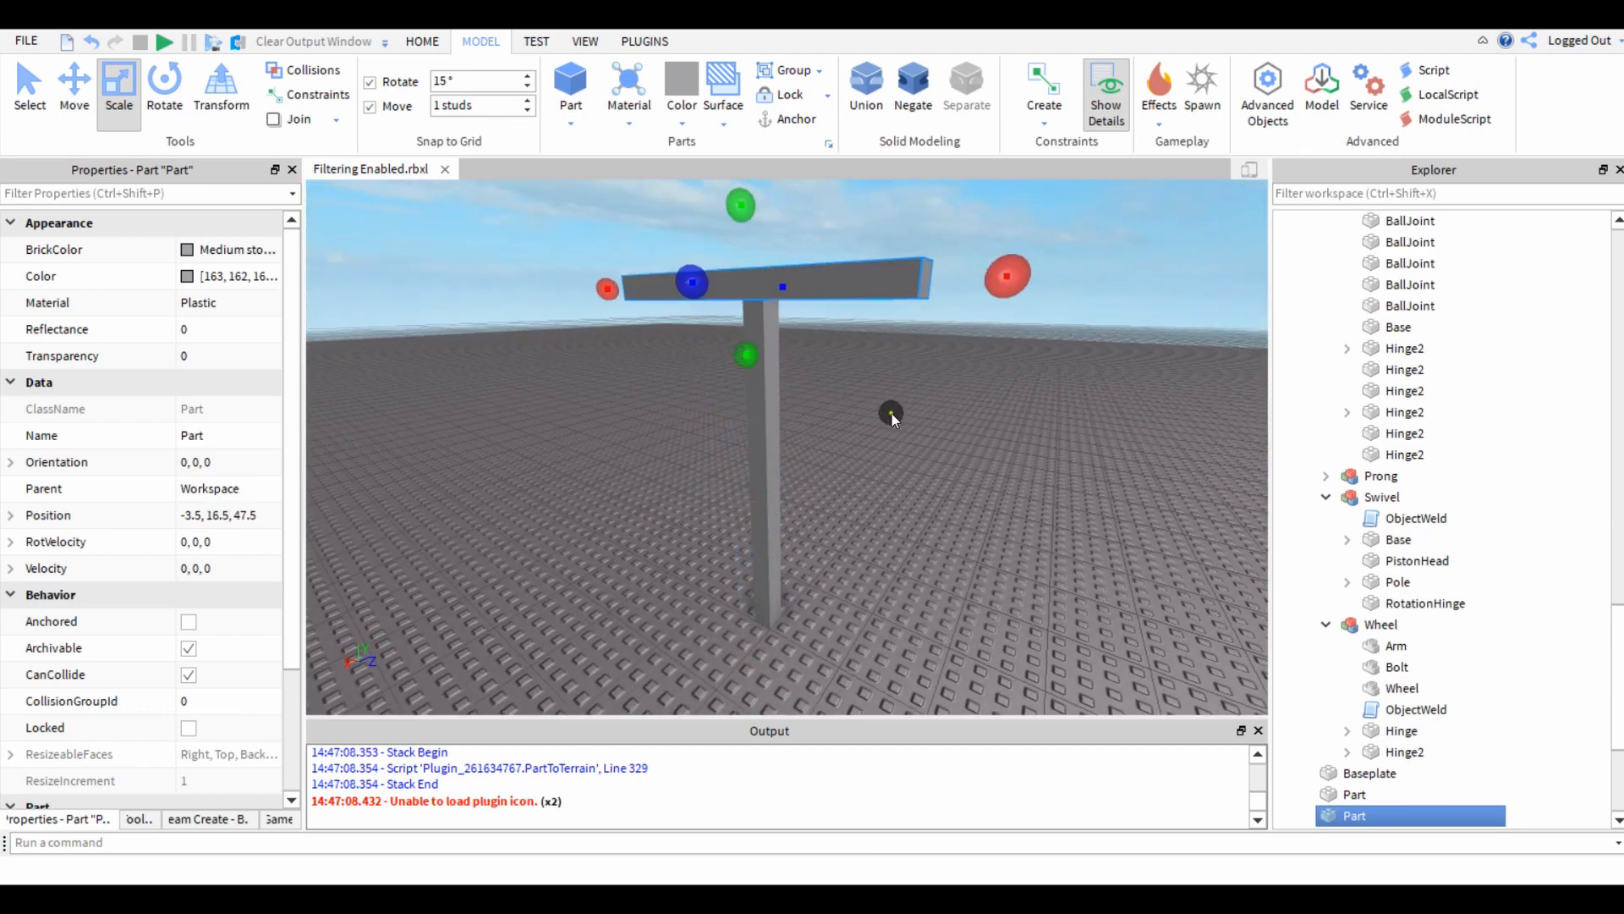
{"action": "key", "text": "a"}
{"action": "right_click_drag", "start_coordinate": [891, 413], "coordinate": [891, 413]}
{"action": "left_click_drag", "start_coordinate": [931, 370], "coordinate": [953, 372], "text": "ctrl"}
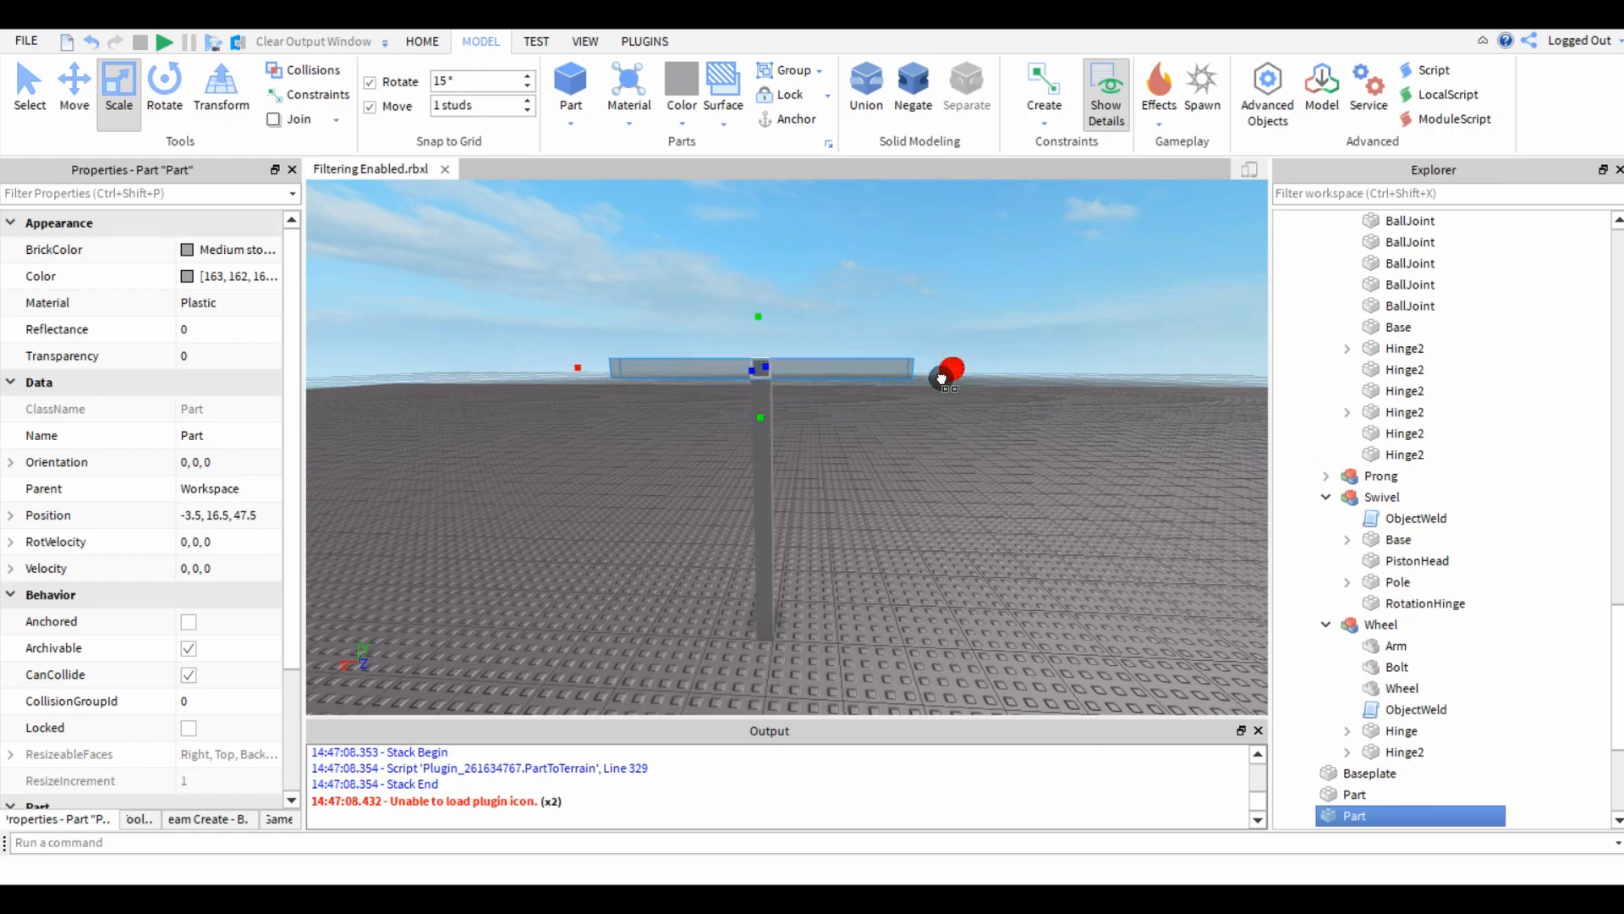
Anchor the vertical post and rename it Base.
{"action": "left_click", "coordinate": [923, 482]}
{"action": "key", "text": "w"}
{"action": "key", "text": "e"}
{"action": "key", "text": "d"}
{"action": "right_click_drag", "start_coordinate": [923, 483], "coordinate": [871, 483]}
{"action": "left_click", "coordinate": [804, 457]}
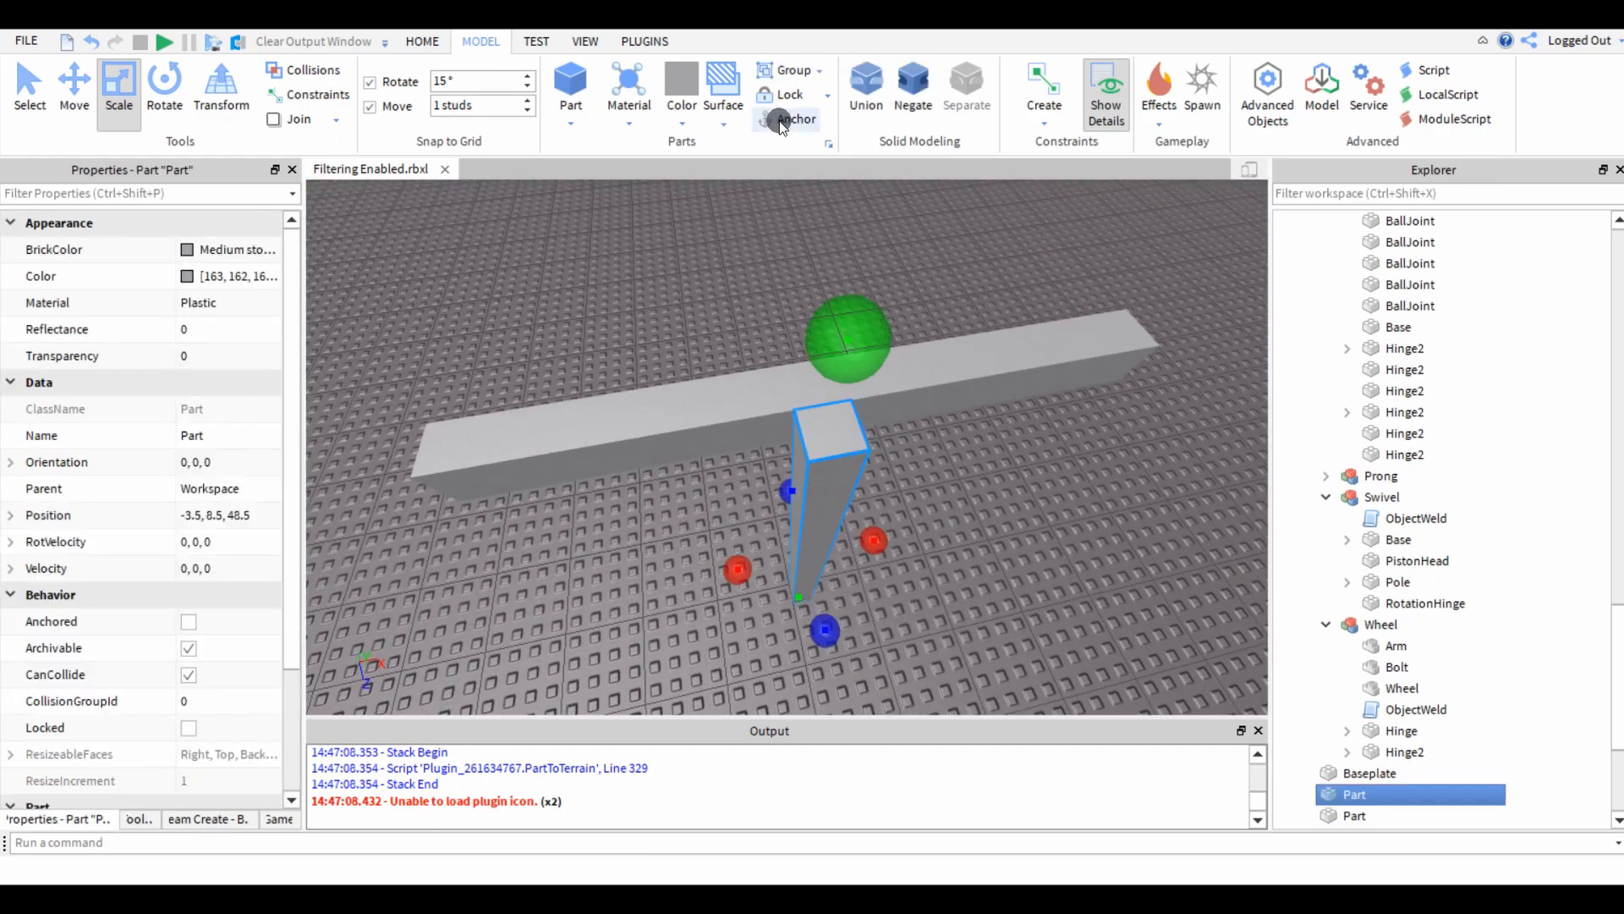
{"action": "type", "text": "Base"}
{"action": "key", "text": "Return"}
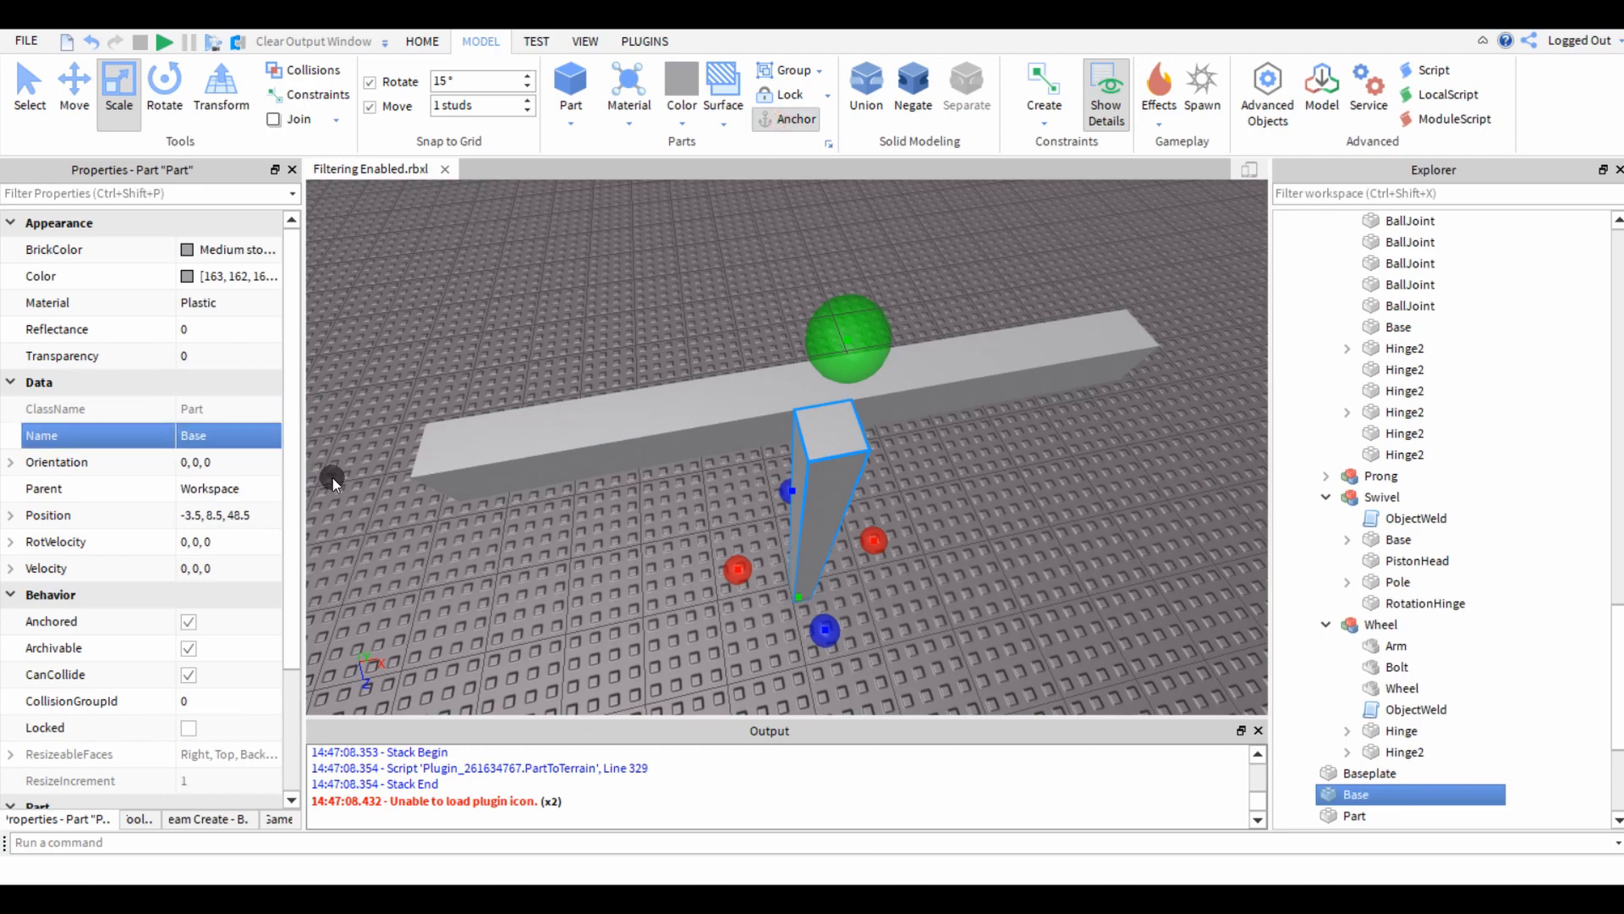
Select the horizontal beam and rename it Arm.
{"action": "left_click", "coordinate": [671, 341]}
{"action": "right_click_drag", "start_coordinate": [671, 341], "coordinate": [737, 373]}
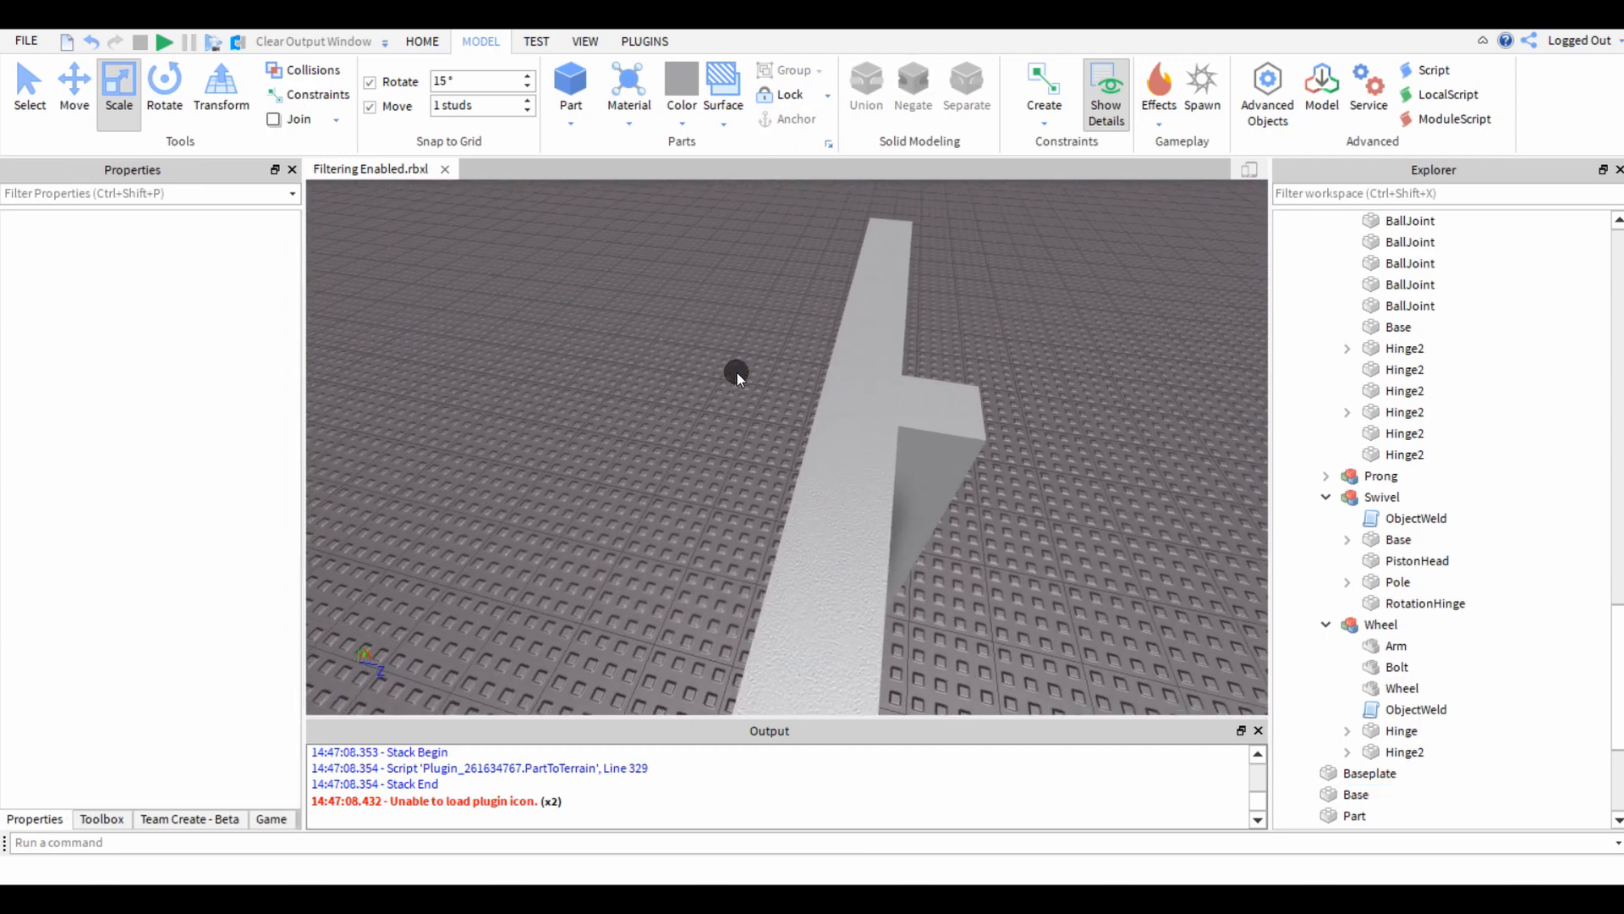
{"action": "left_click", "coordinate": [839, 477]}
{"action": "right_click_drag", "start_coordinate": [725, 465], "coordinate": [523, 465]}
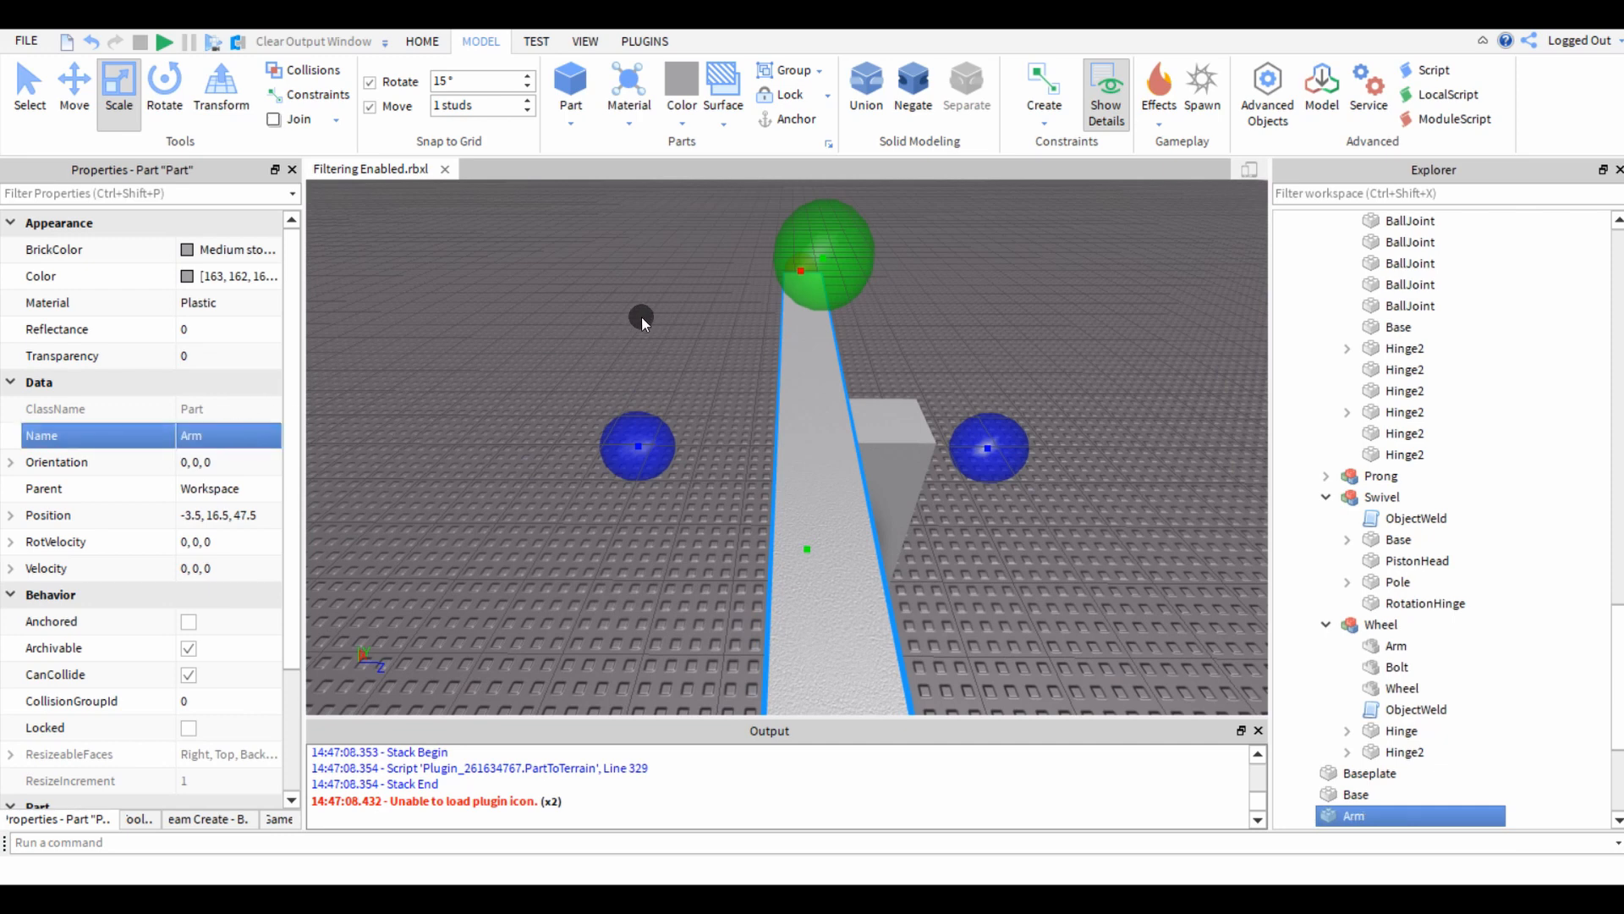
{"action": "left_click", "coordinate": [816, 431]}
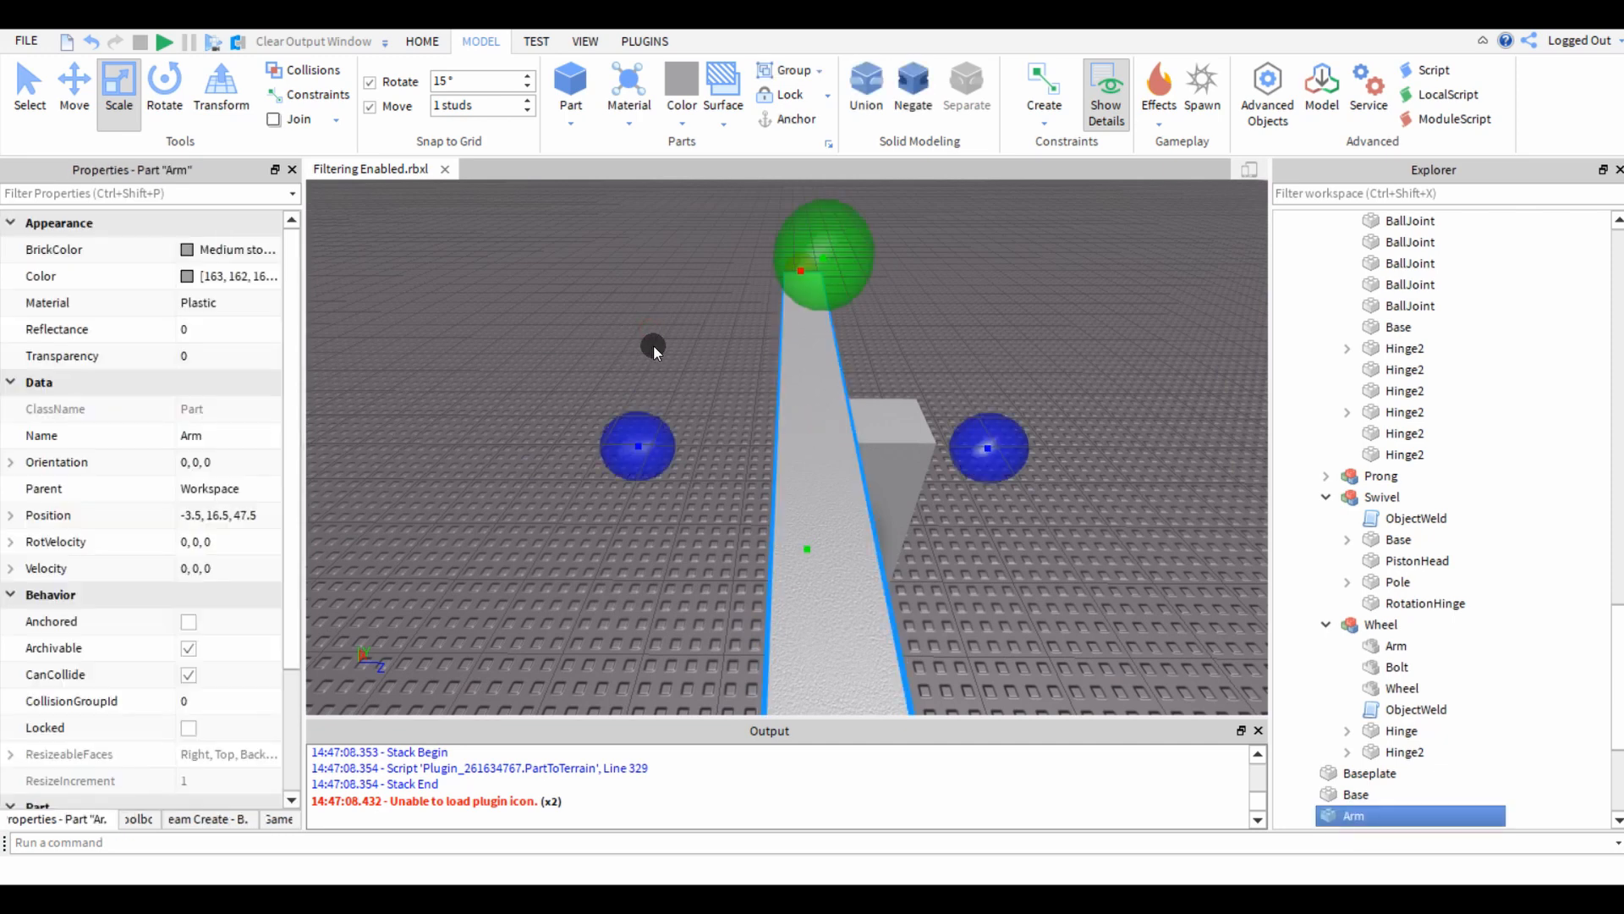
Move the arm several studs away from the post along the Z axis to expose their facing sides.
{"action": "key", "text": "ctrl+2"}
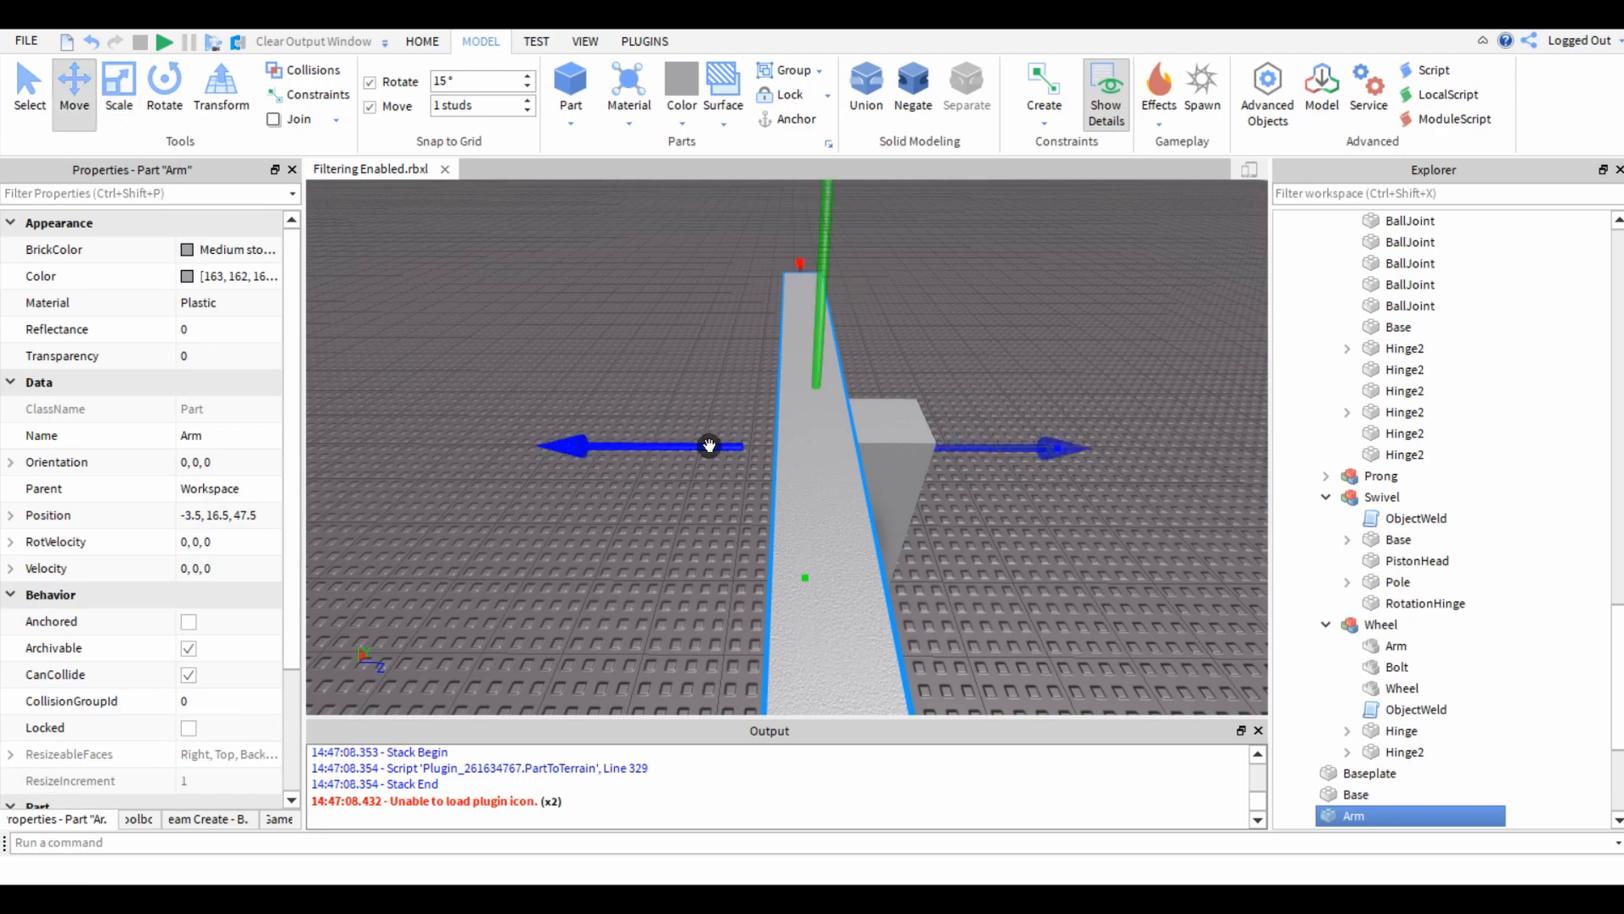
{"action": "left_click_drag", "start_coordinate": [711, 446], "coordinate": [474, 448]}
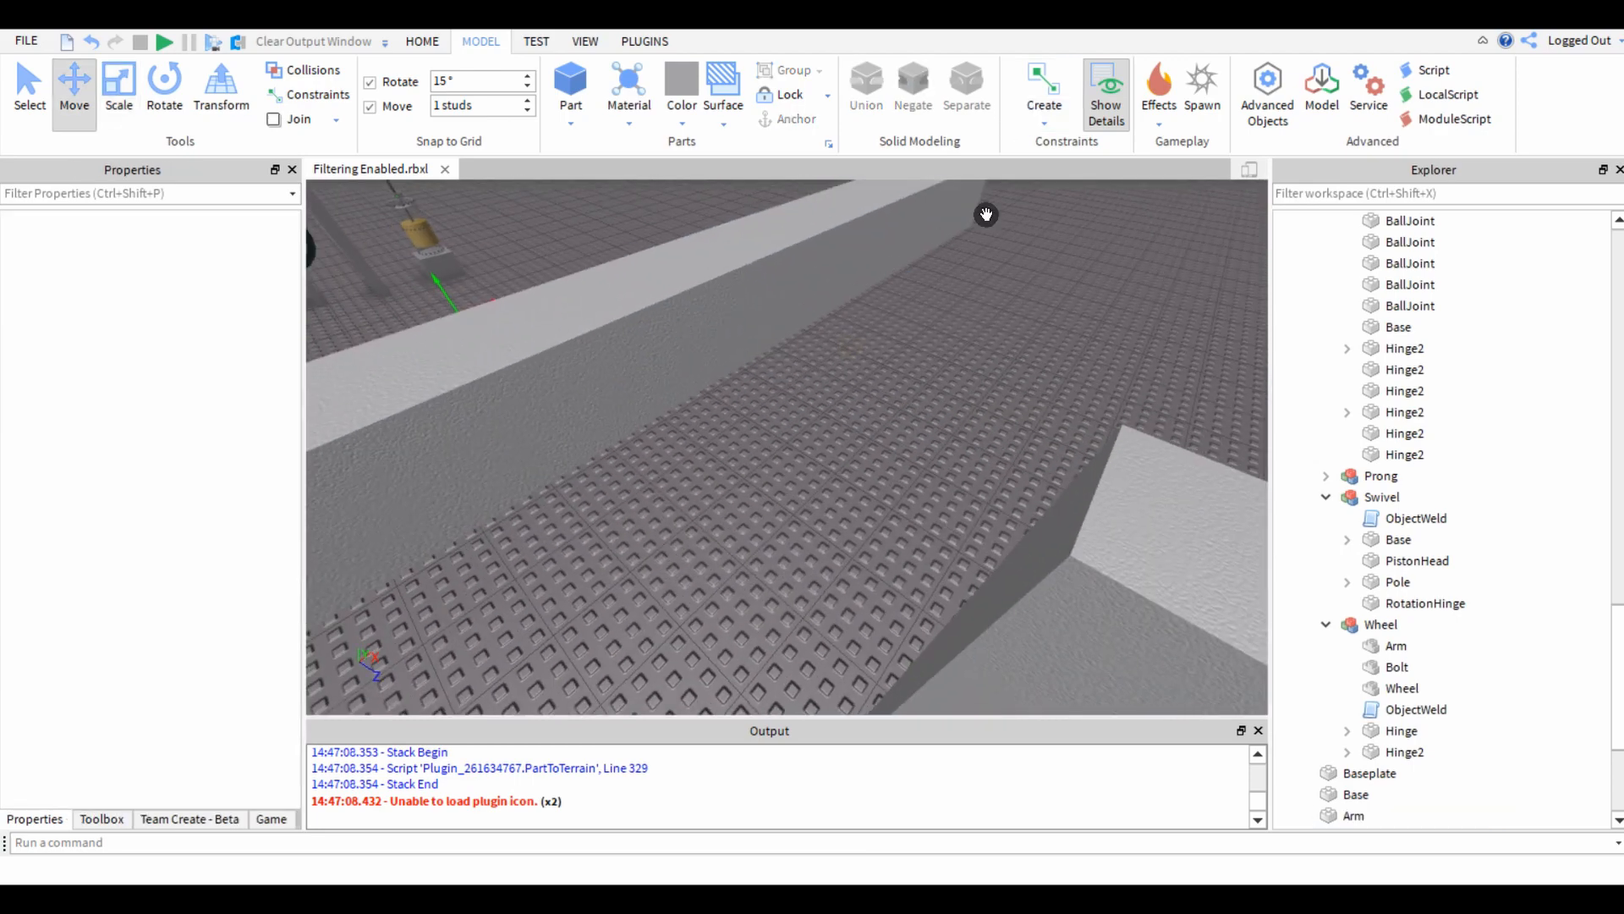
{"action": "right_click_drag", "start_coordinate": [987, 215], "coordinate": [961, 343]}
Create a hinge constraint from the upper face of the post to the centre of the arm's facing side.
{"action": "left_click", "coordinate": [1037, 125]}
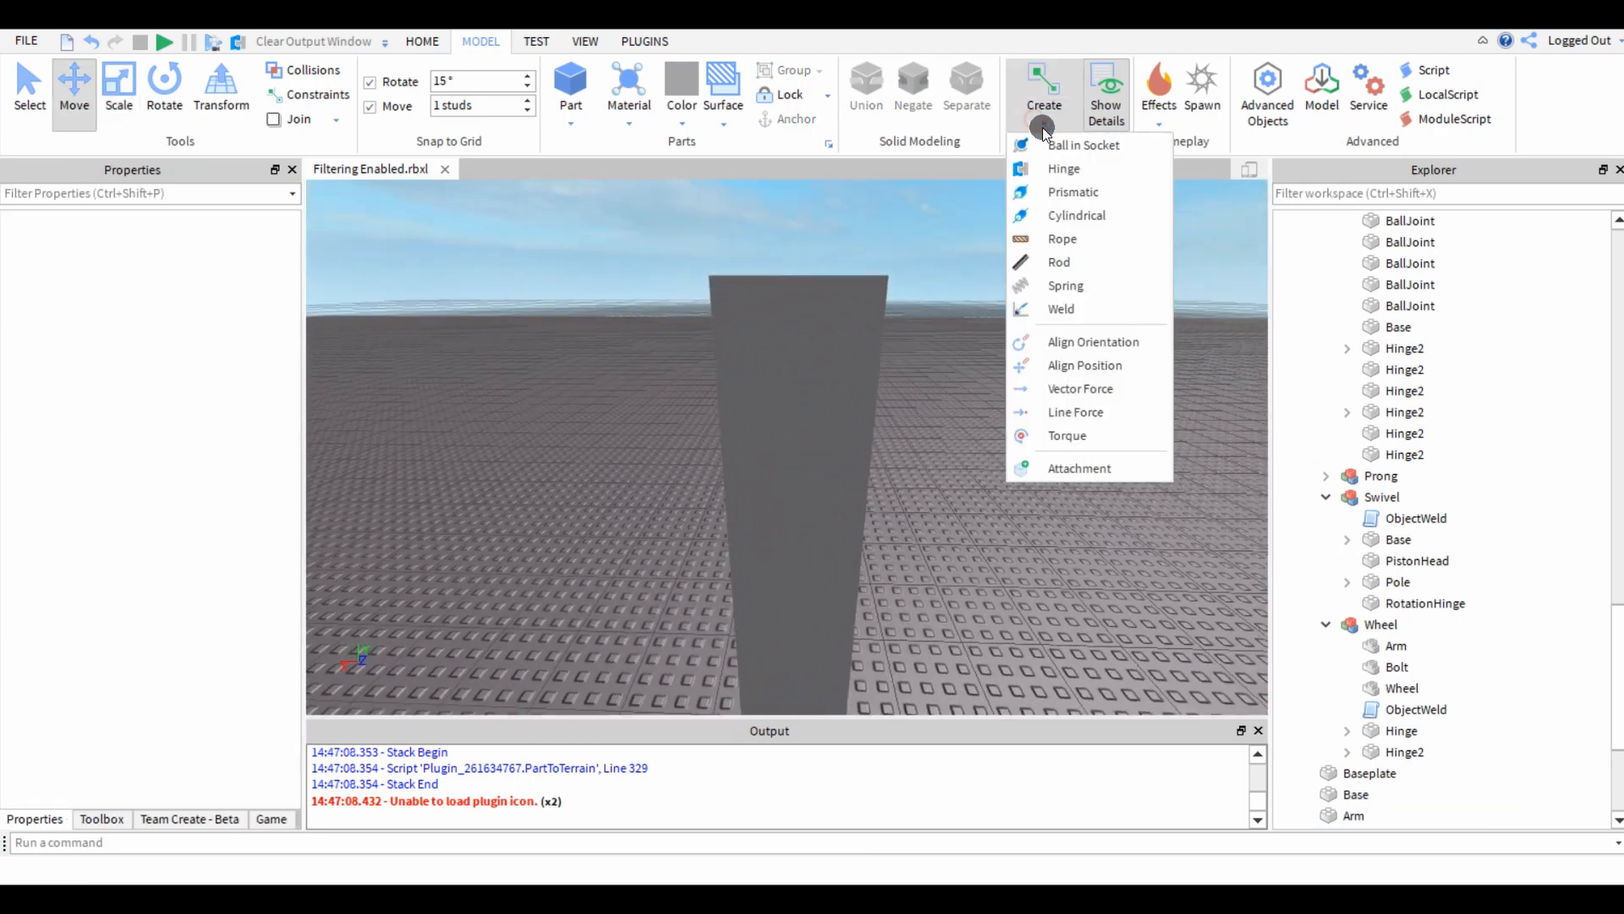
{"action": "left_click", "coordinate": [1065, 170]}
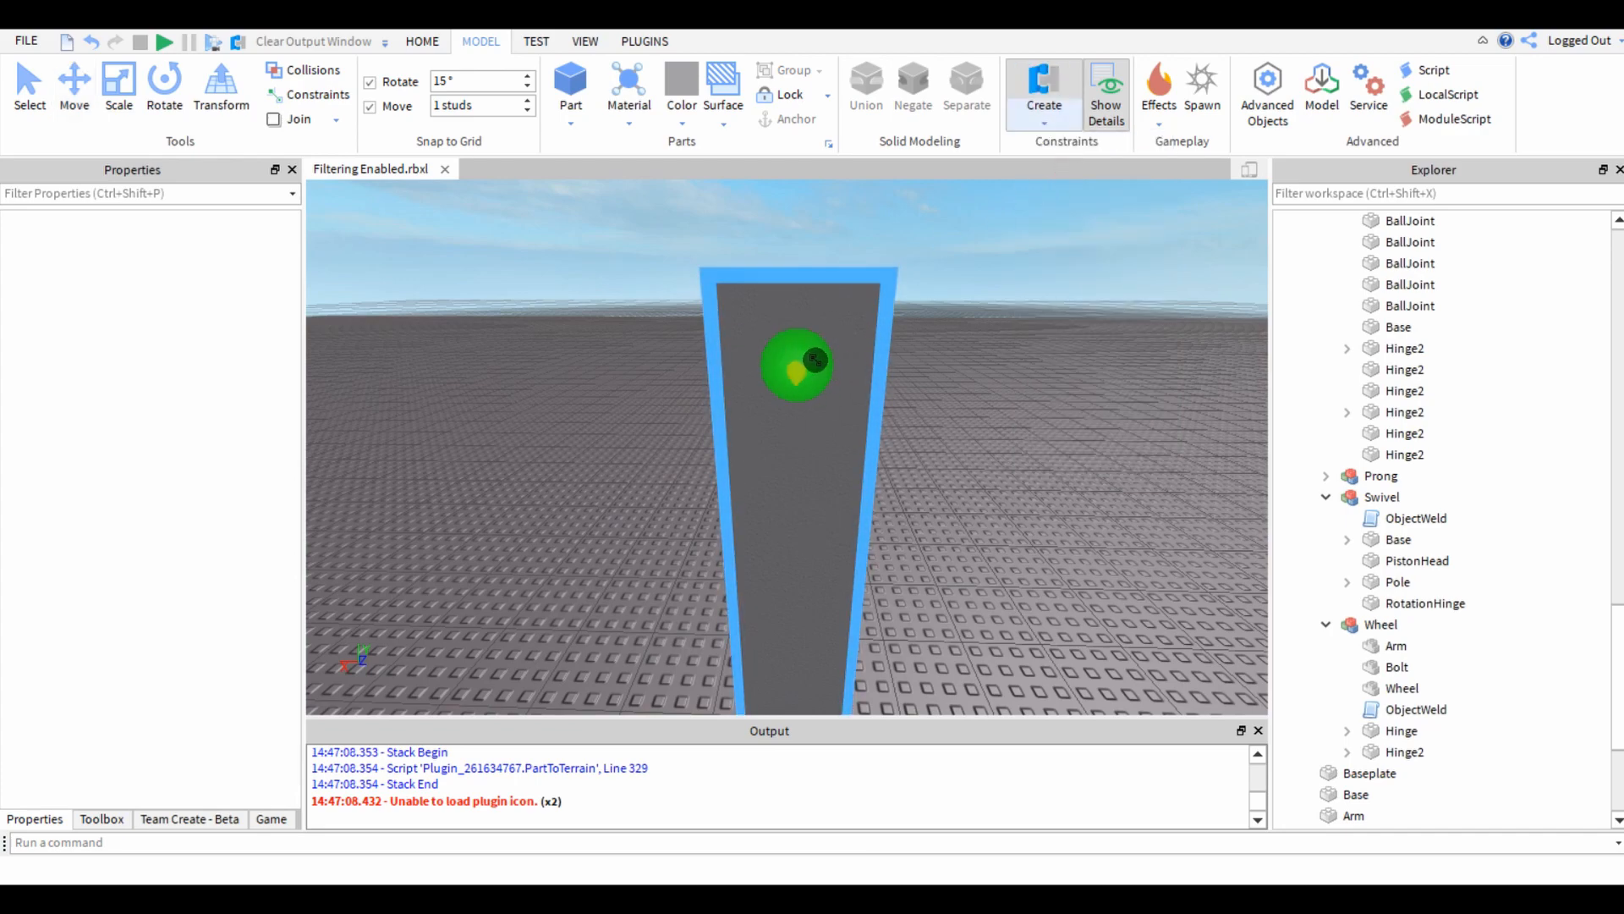
{"action": "left_click", "coordinate": [814, 361]}
{"action": "right_click_drag", "start_coordinate": [871, 475], "coordinate": [777, 483]}
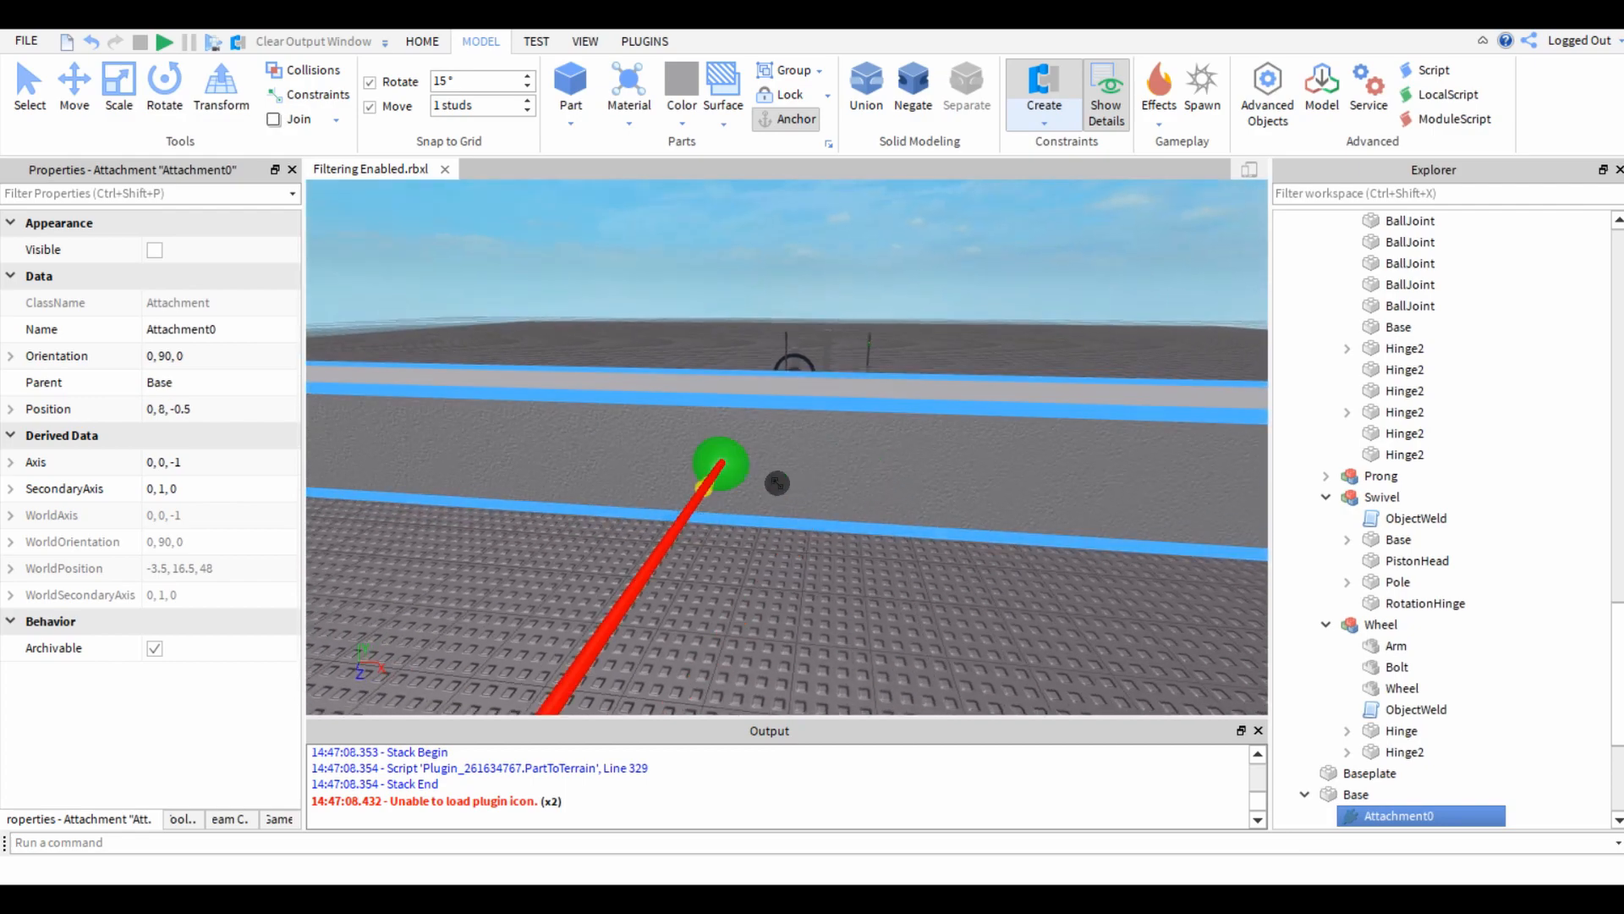
{"action": "left_click", "coordinate": [712, 464]}
{"action": "right_click_drag", "start_coordinate": [914, 603], "coordinate": [914, 603]}
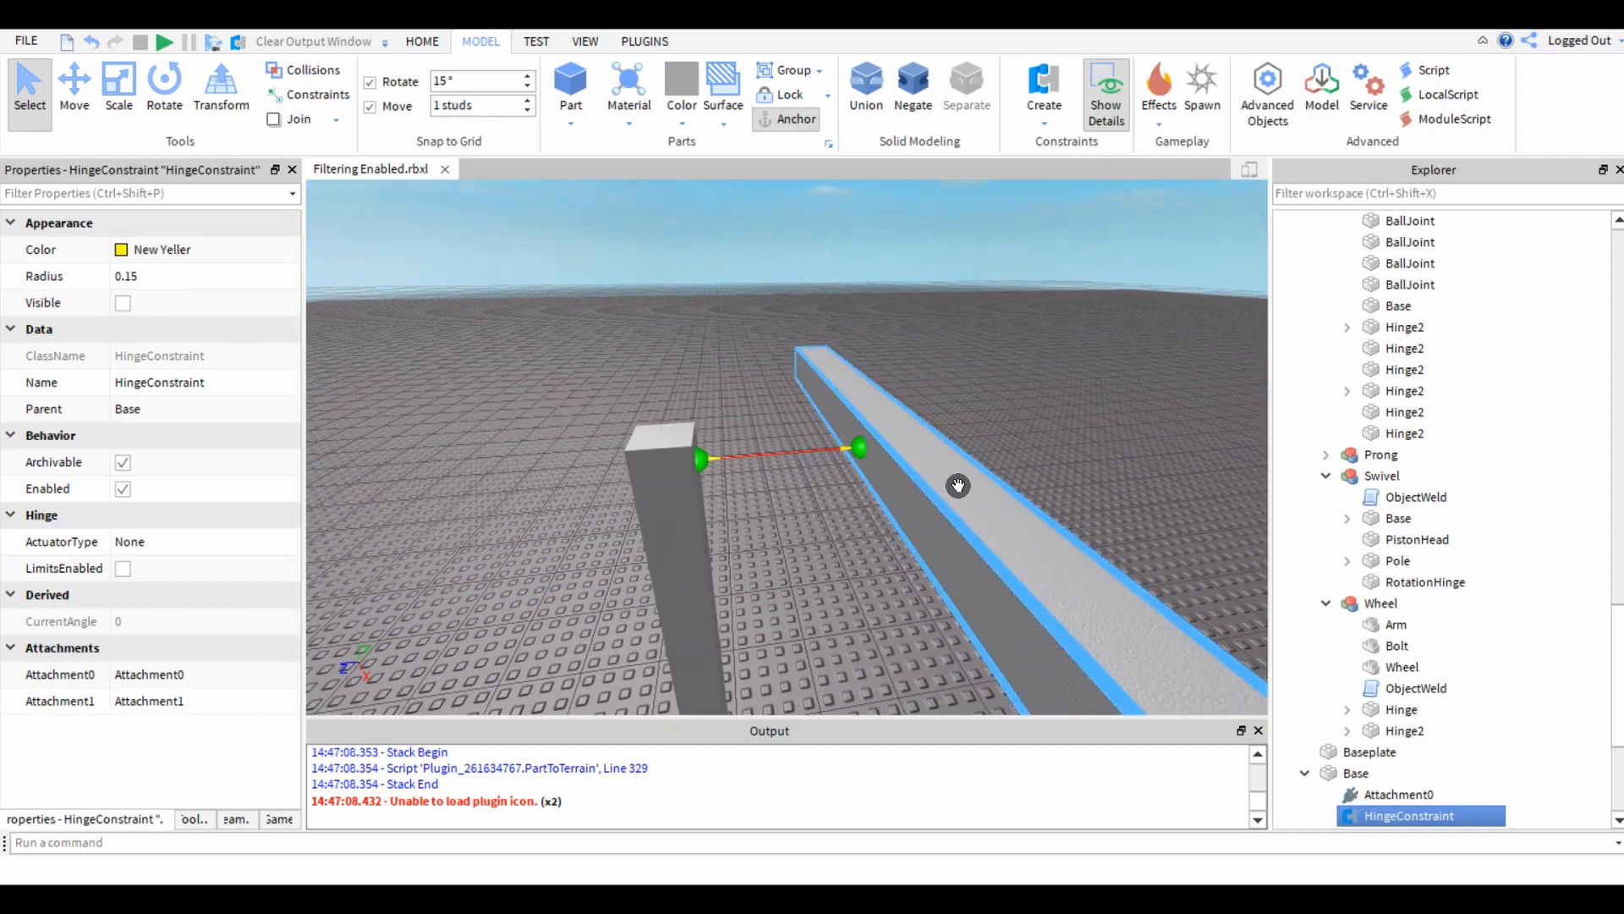
Move the arm back along the Z axis until it rests against the post.
{"action": "left_click", "coordinate": [958, 486]}
{"action": "scroll", "coordinate": [520, 417], "scroll_direction": "down", "scroll_amount": 3}
{"action": "left_click_drag", "start_coordinate": [734, 467], "coordinate": [637, 468]}
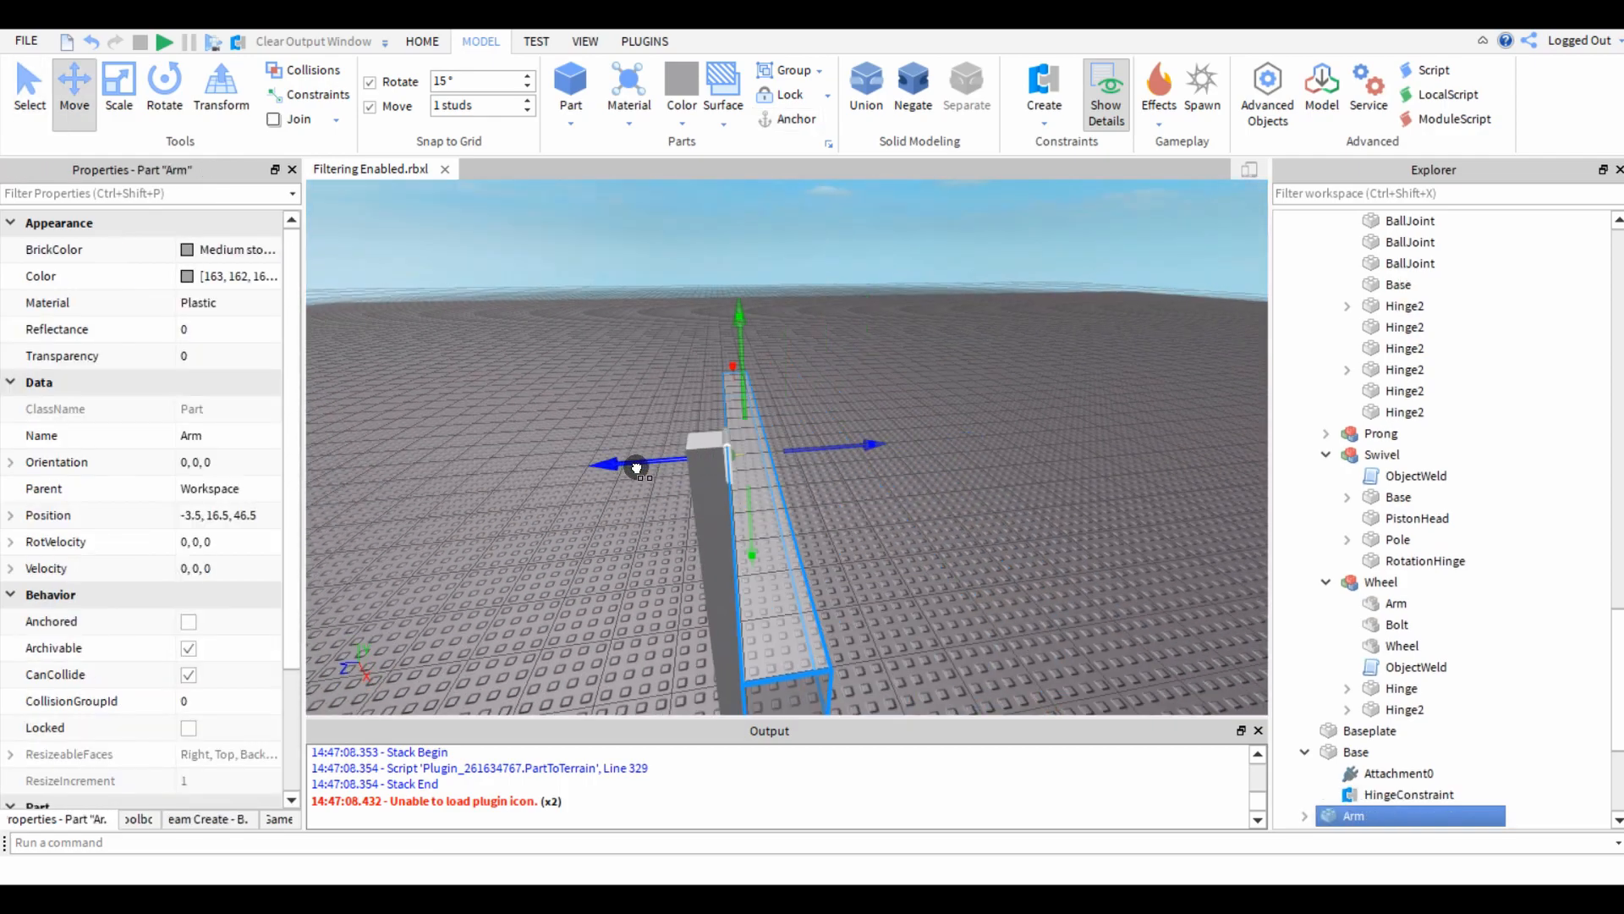
{"action": "left_click", "coordinate": [606, 560]}
{"action": "right_click_drag", "start_coordinate": [627, 587], "coordinate": [683, 561]}
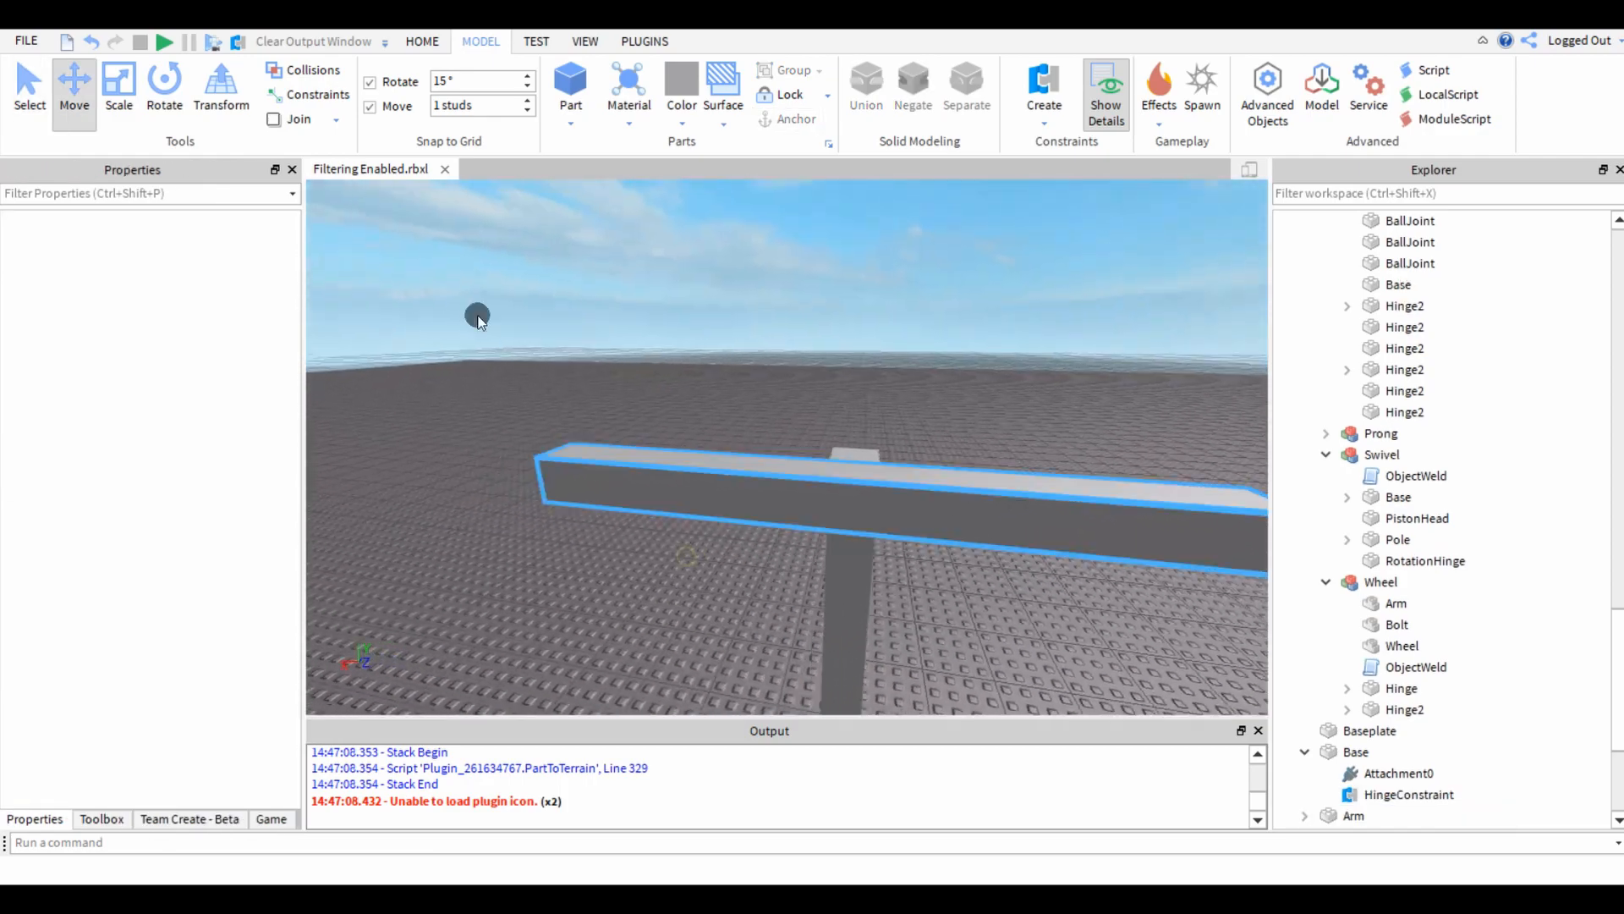
{"action": "key", "text": "s"}
{"action": "key", "text": "d"}
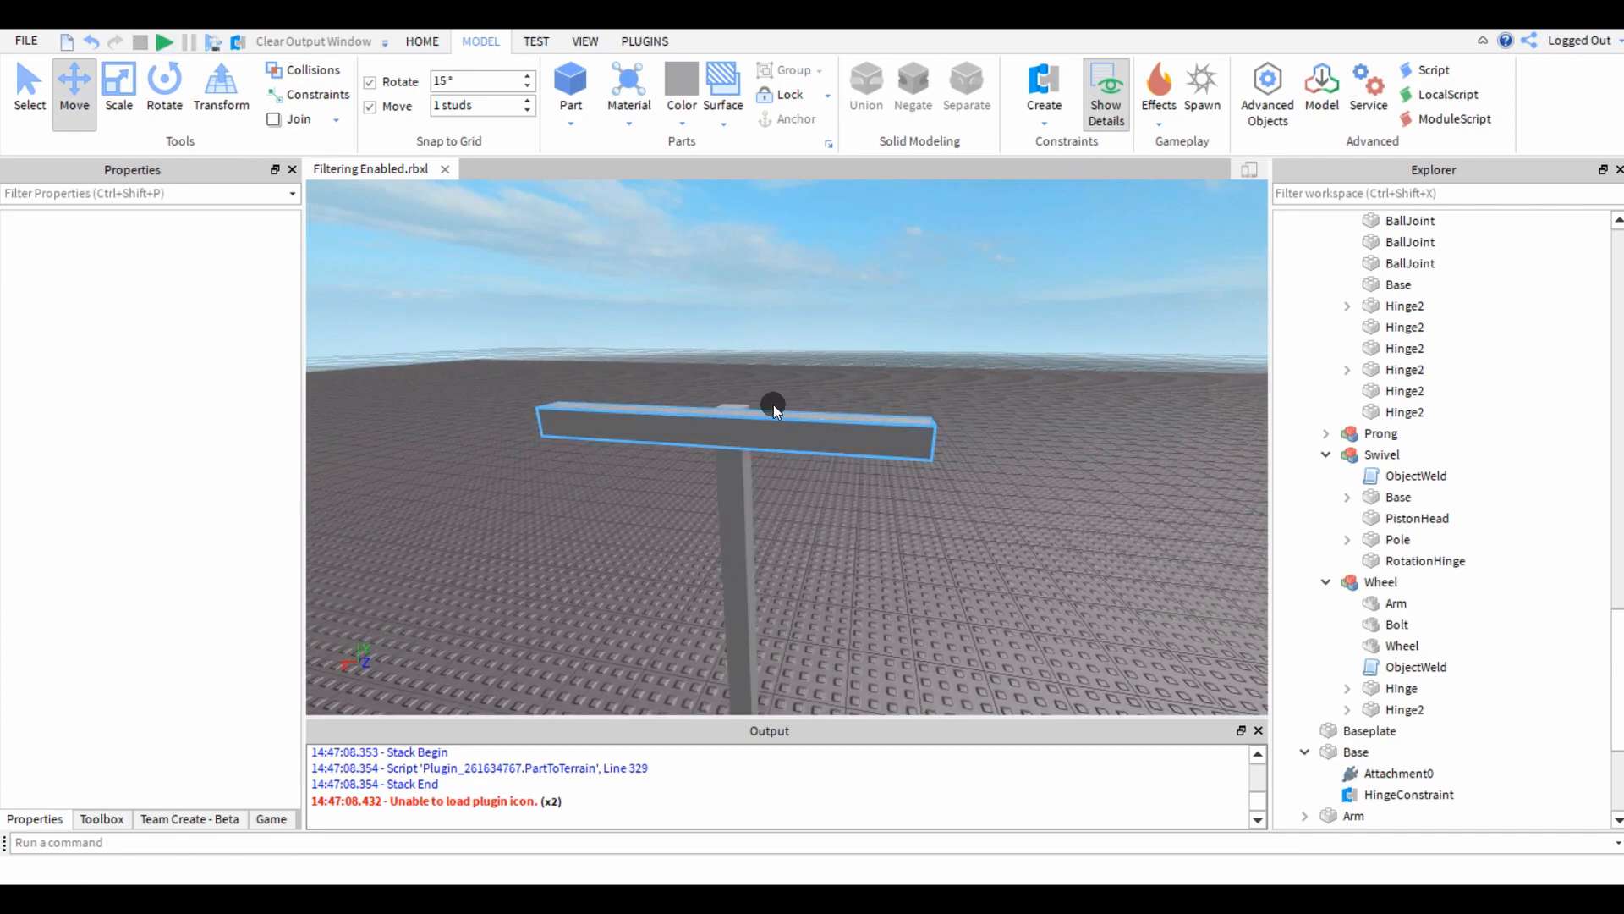
Add a new block part and move it on top of one end of the arm.
{"action": "right_click", "coordinate": [708, 371]}
{"action": "key", "text": "w"}
{"action": "right_click_drag", "start_coordinate": [654, 238], "coordinate": [654, 238]}
{"action": "key", "text": "e"}
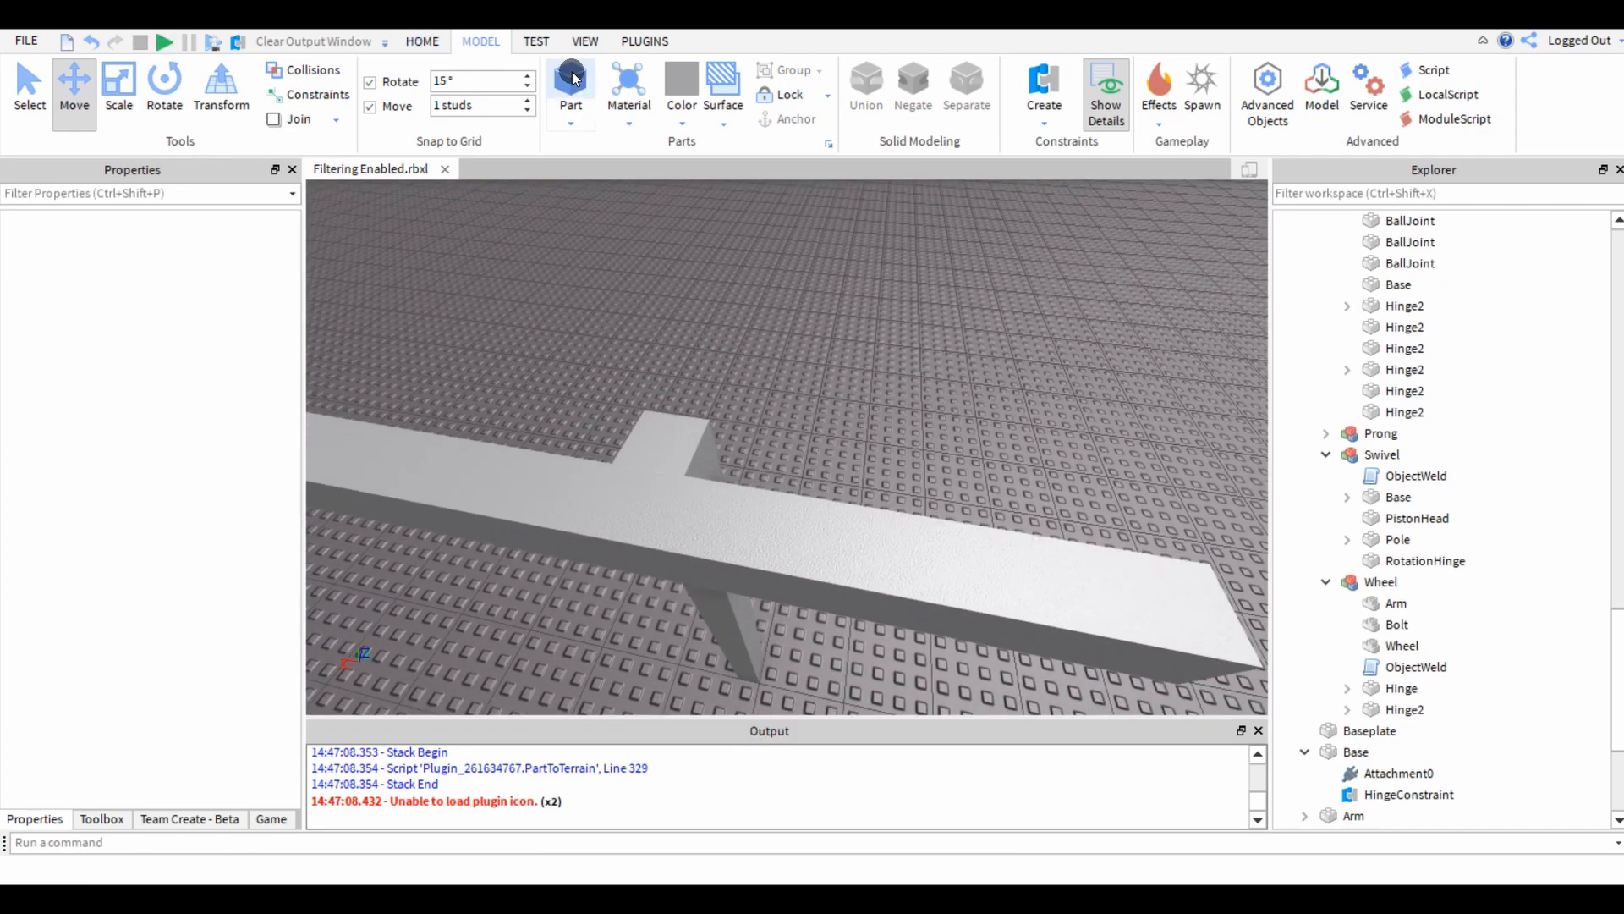
{"action": "left_click", "coordinate": [572, 78]}
{"action": "key", "text": "ctrl+1"}
{"action": "left_click_drag", "start_coordinate": [780, 450], "coordinate": [889, 521]}
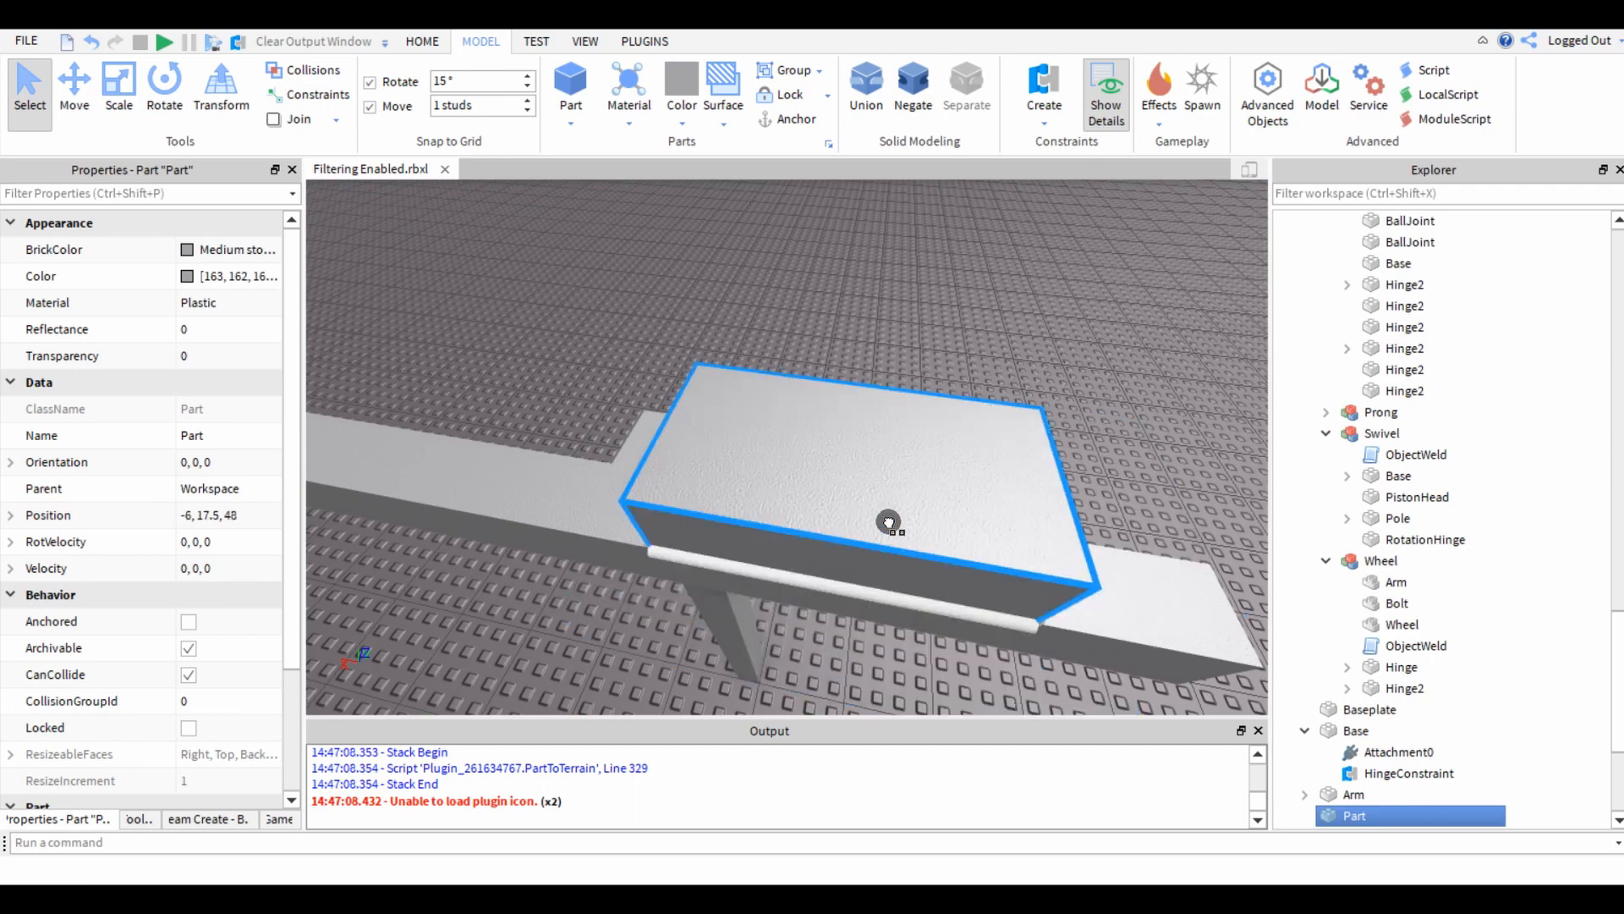
{"action": "key", "text": "ctrl+2"}
{"action": "right_click_drag", "start_coordinate": [891, 518], "coordinate": [898, 515]}
{"action": "key", "text": "s"}
{"action": "left_click_drag", "start_coordinate": [824, 543], "coordinate": [946, 555]}
Scale the block on the arm's end down to a one-stud cube.
{"action": "key", "text": "ctrl+3"}
{"action": "left_click_drag", "start_coordinate": [484, 484], "coordinate": [674, 508]}
{"action": "right_click_drag", "start_coordinate": [674, 508], "coordinate": [850, 510]}
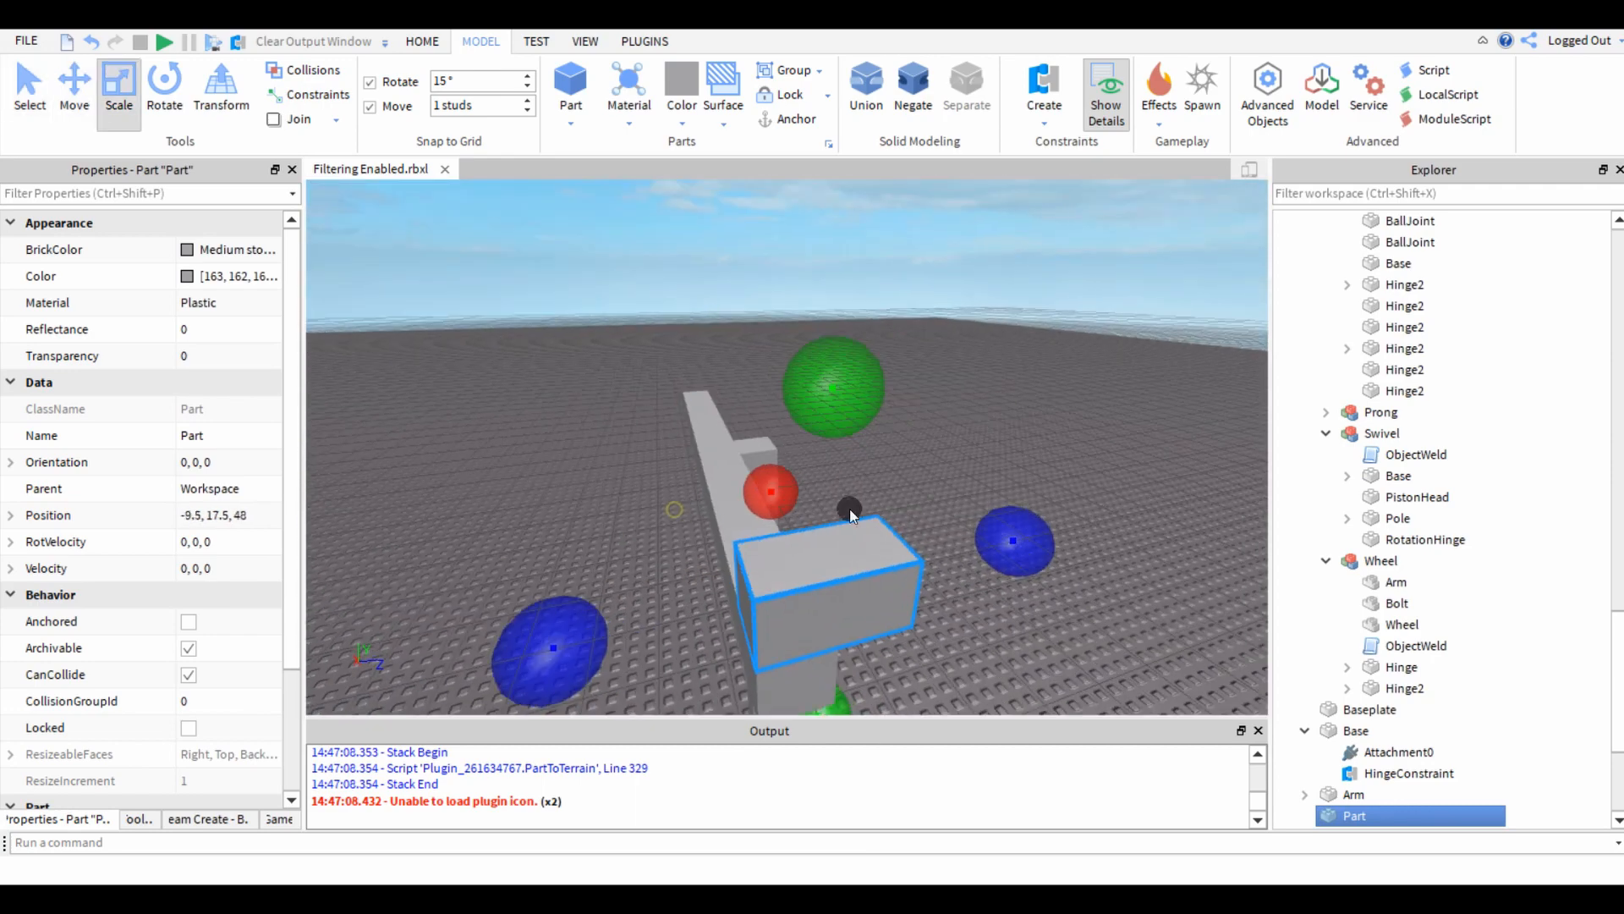
{"action": "left_click_drag", "start_coordinate": [983, 528], "coordinate": [888, 552]}
{"action": "right_click_drag", "start_coordinate": [889, 552], "coordinate": [888, 552]}
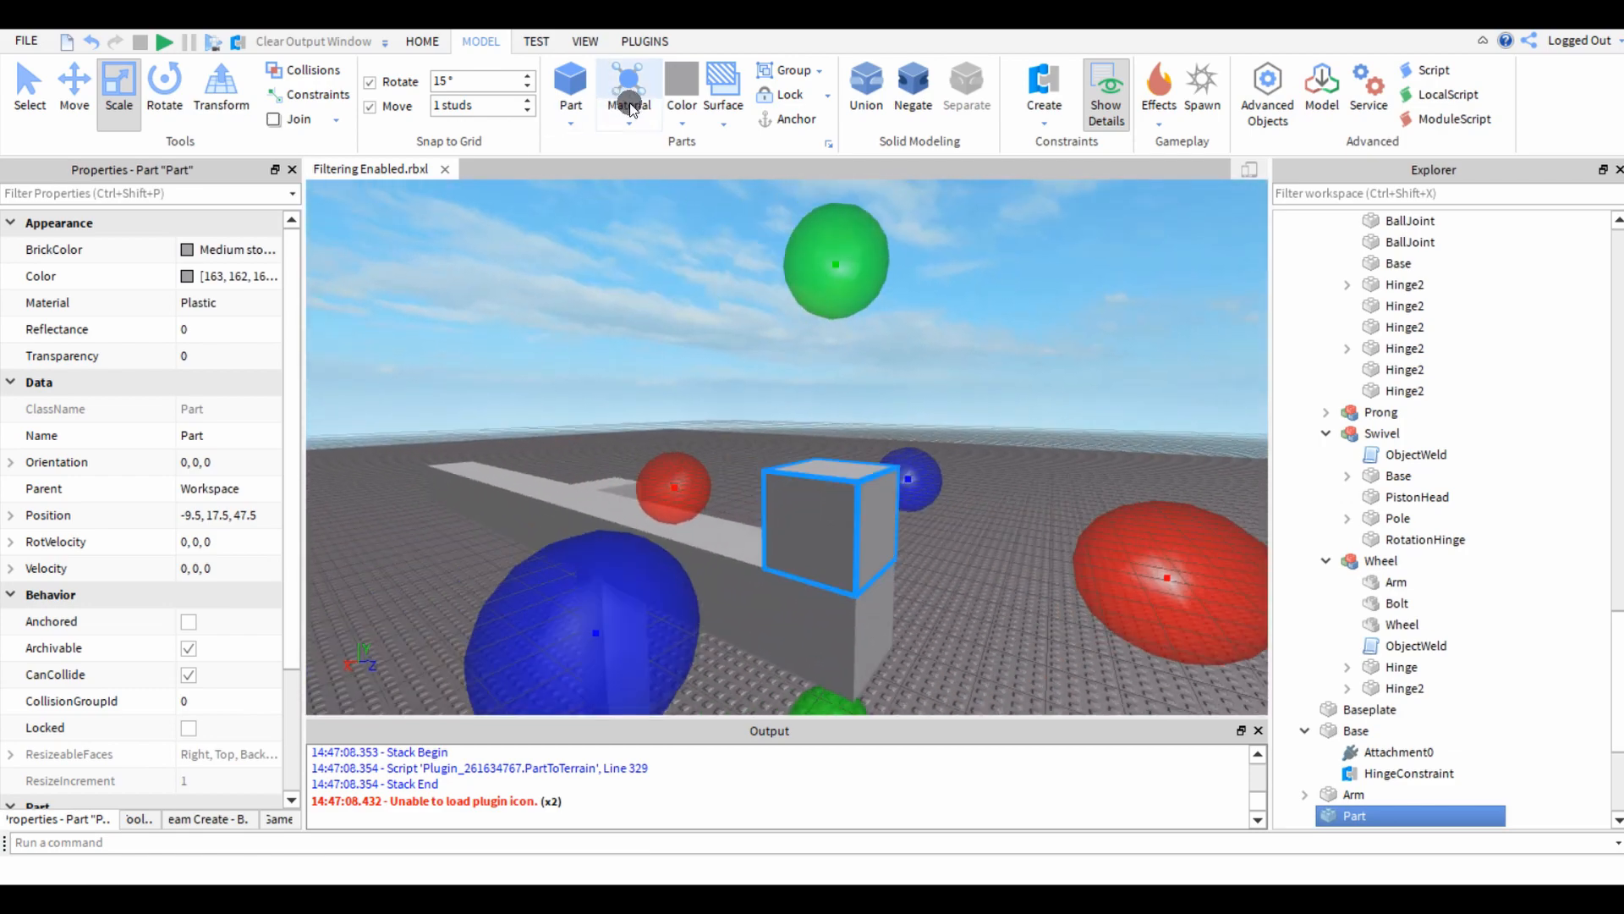
Colour the cube on the arm's end light green and deselect it.
{"action": "left_click", "coordinate": [681, 89]}
{"action": "left_click", "coordinate": [778, 318]}
{"action": "left_click", "coordinate": [532, 324]}
Run the simulation to watch the arm swing on its hinge under the cube's weight, and stop it.
{"action": "scroll", "coordinate": [533, 324], "scroll_direction": "down", "scroll_amount": 10}
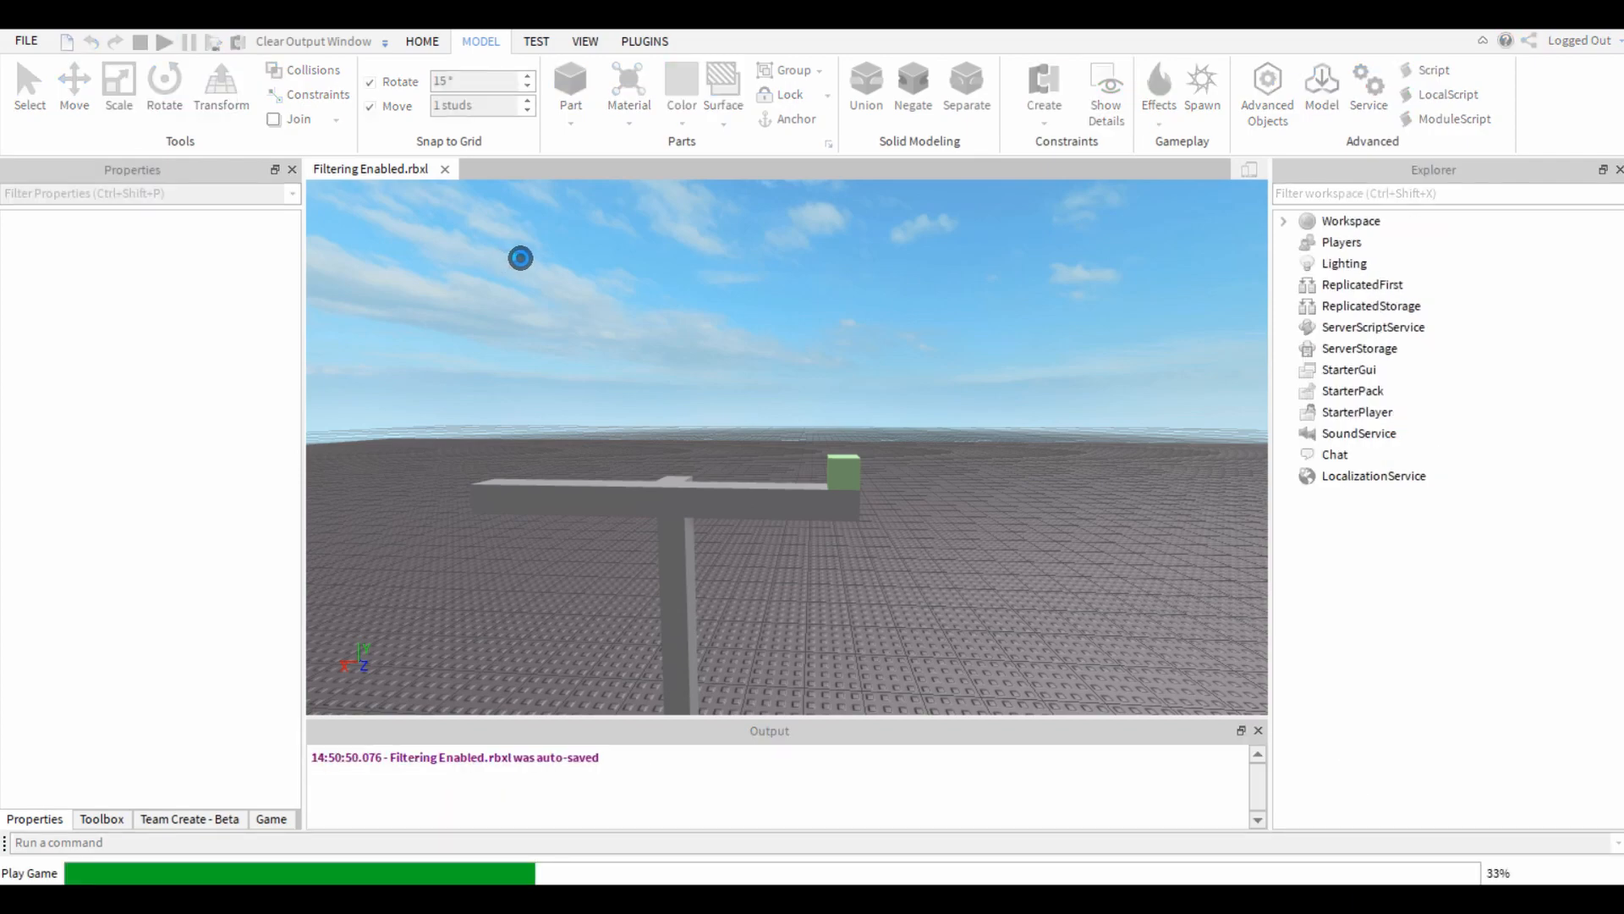
{"action": "right_click_drag", "start_coordinate": [720, 309], "coordinate": [744, 318]}
{"action": "scroll", "coordinate": [745, 318], "scroll_direction": "down", "scroll_amount": 3}
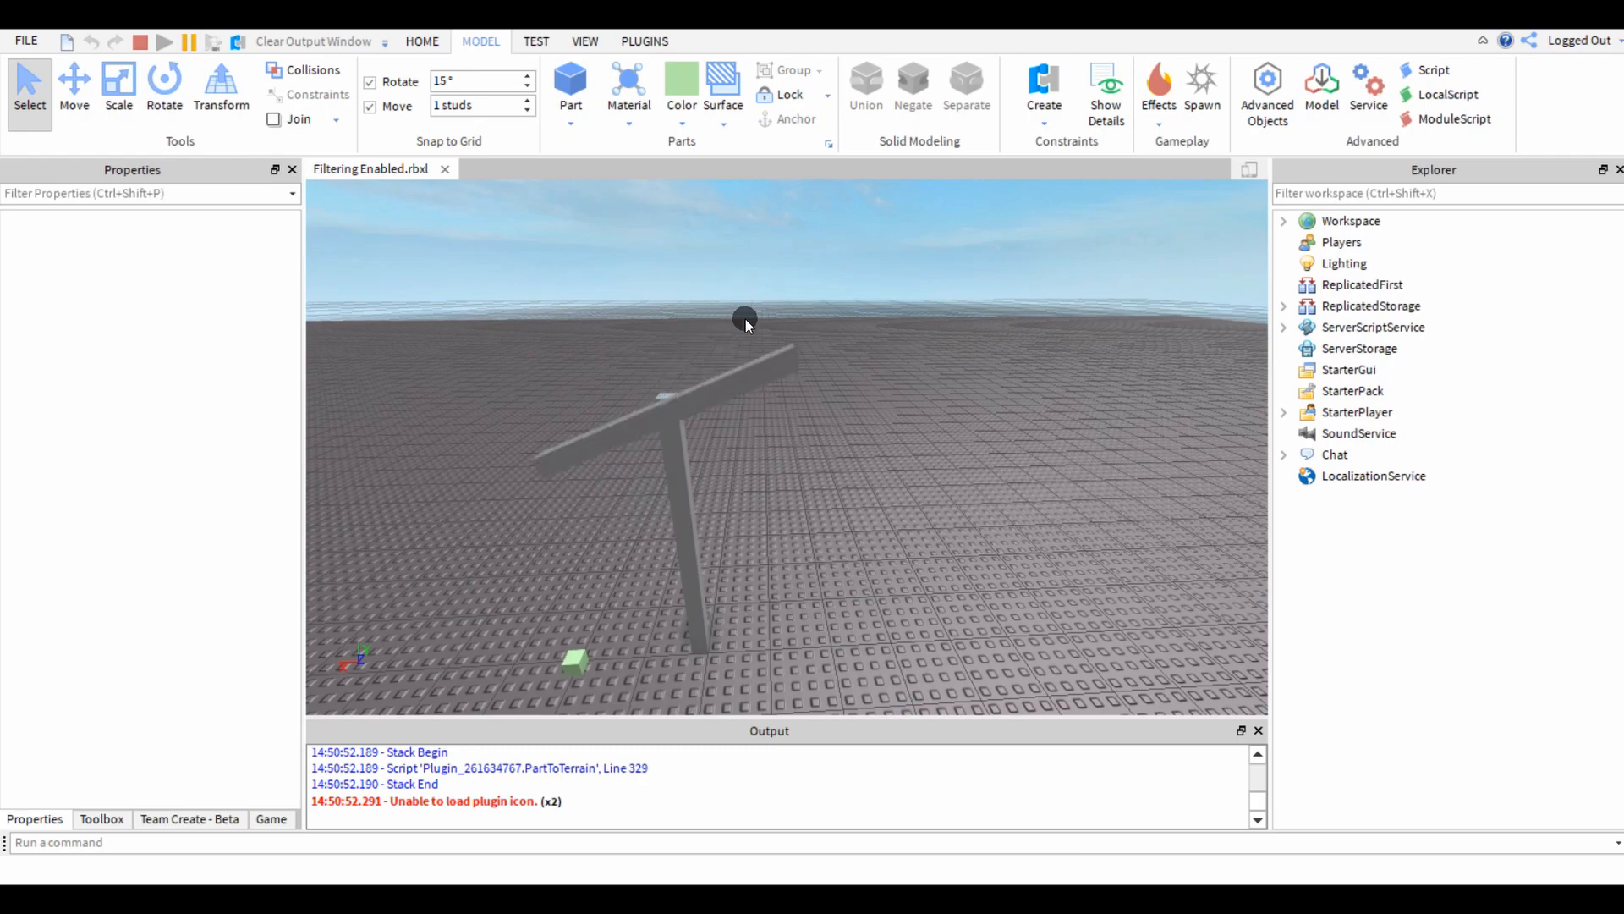
{"action": "right_click_drag", "start_coordinate": [744, 318], "coordinate": [749, 318]}
{"action": "scroll", "coordinate": [744, 318], "scroll_direction": "down", "scroll_amount": 3}
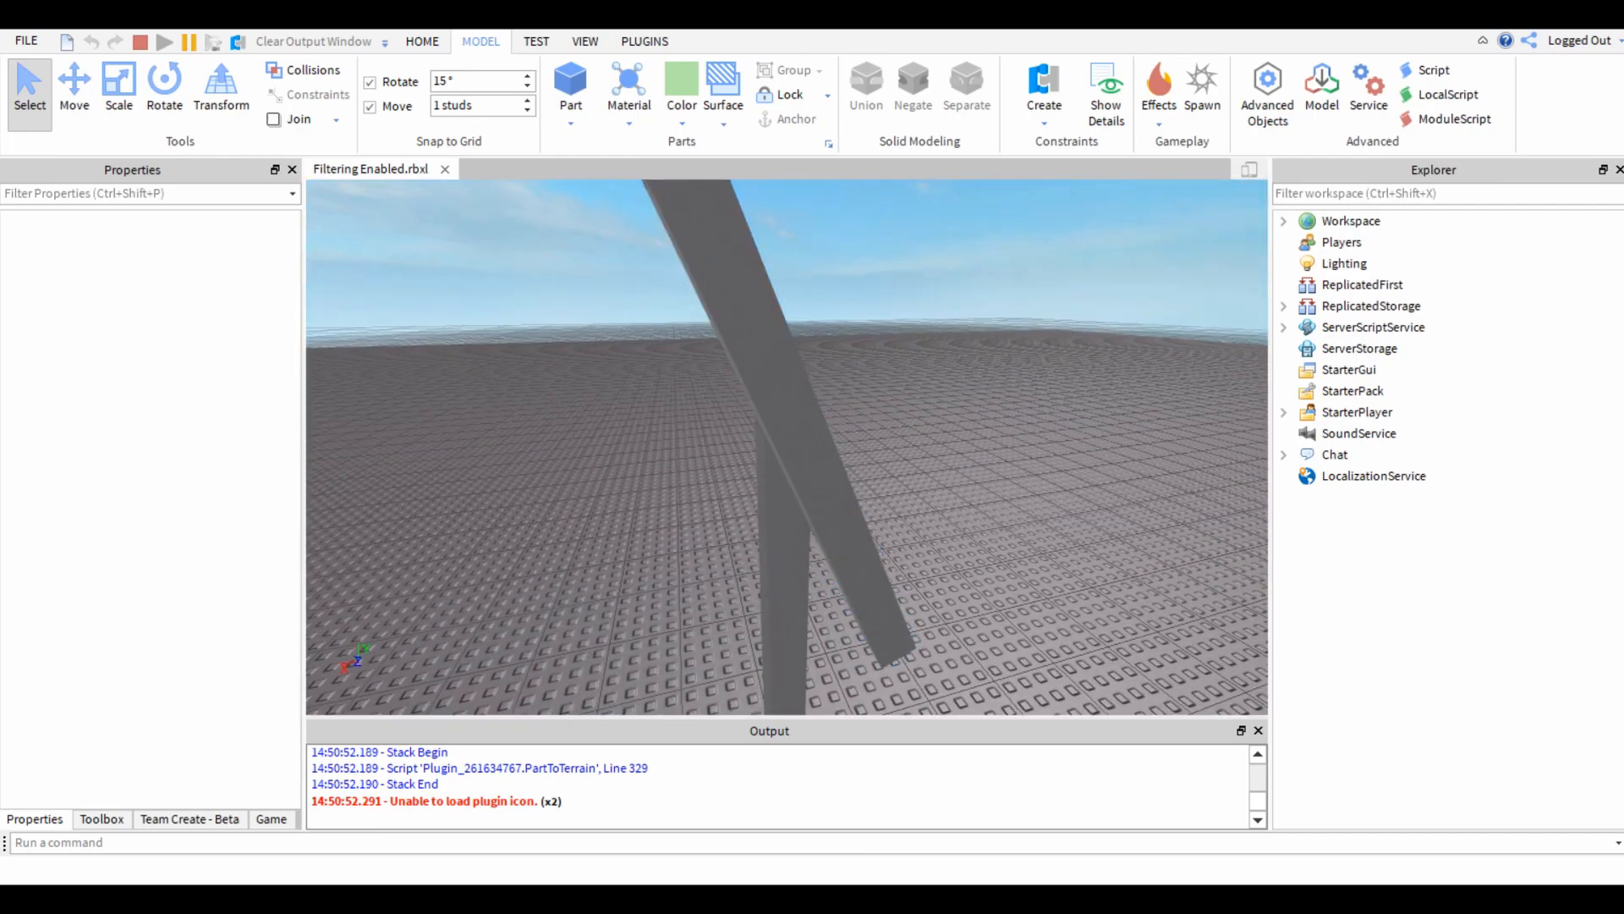
{"action": "left_click", "coordinate": [144, 40]}
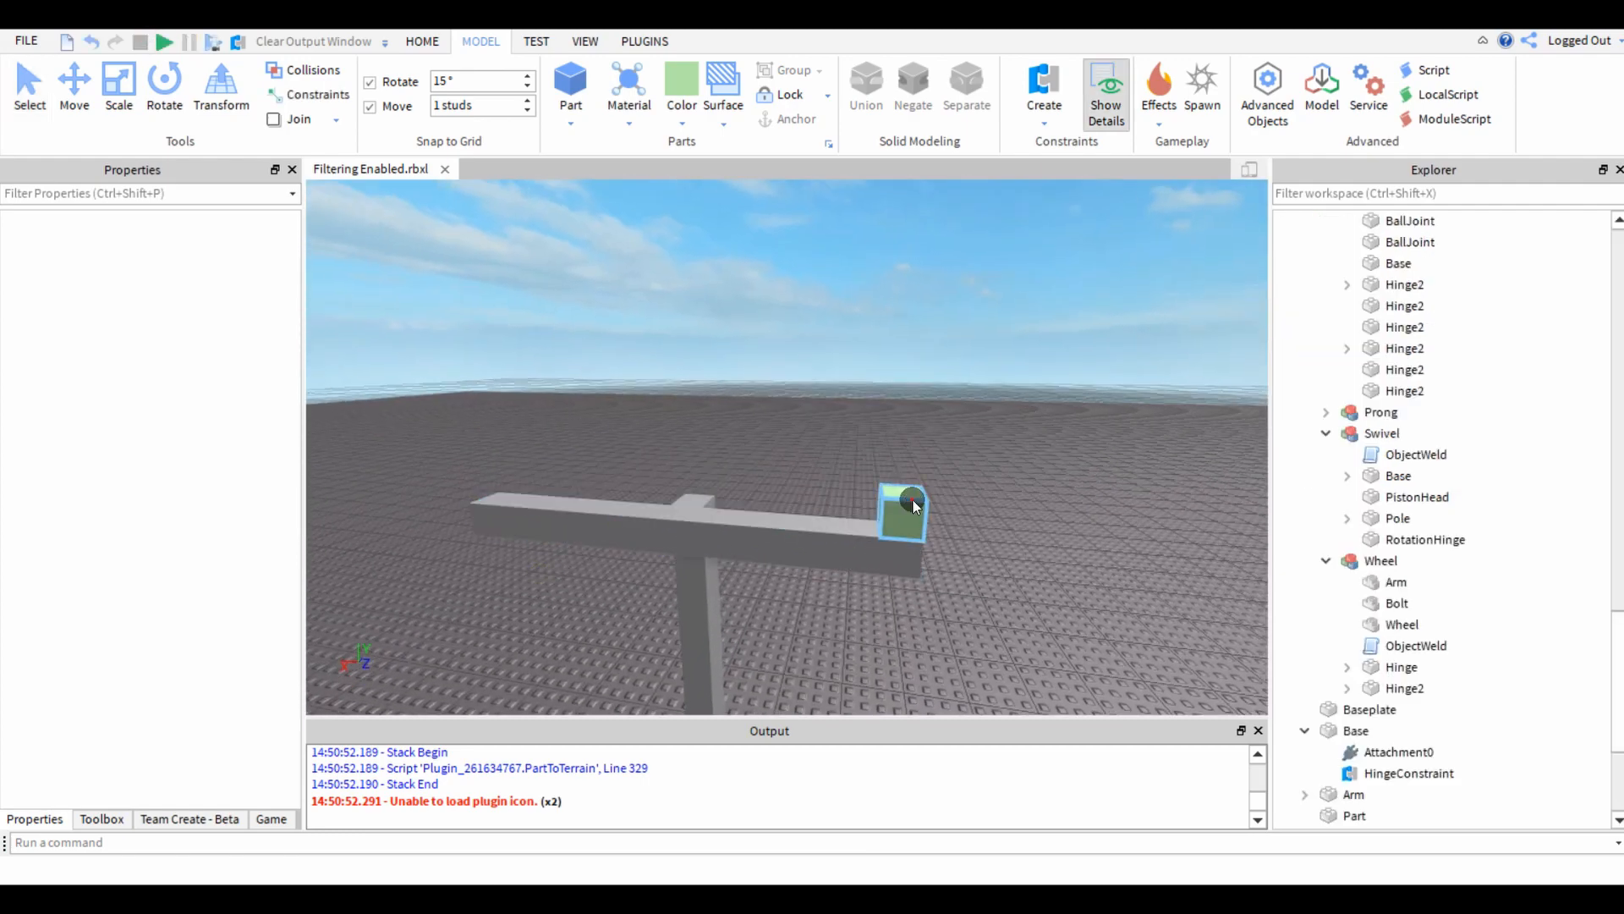
Delete the green cube and enable custom physical properties on the Base post with Friction 0.
{"action": "right_click_drag", "start_coordinate": [797, 431], "coordinate": [797, 430]}
{"action": "left_click", "coordinate": [860, 370]}
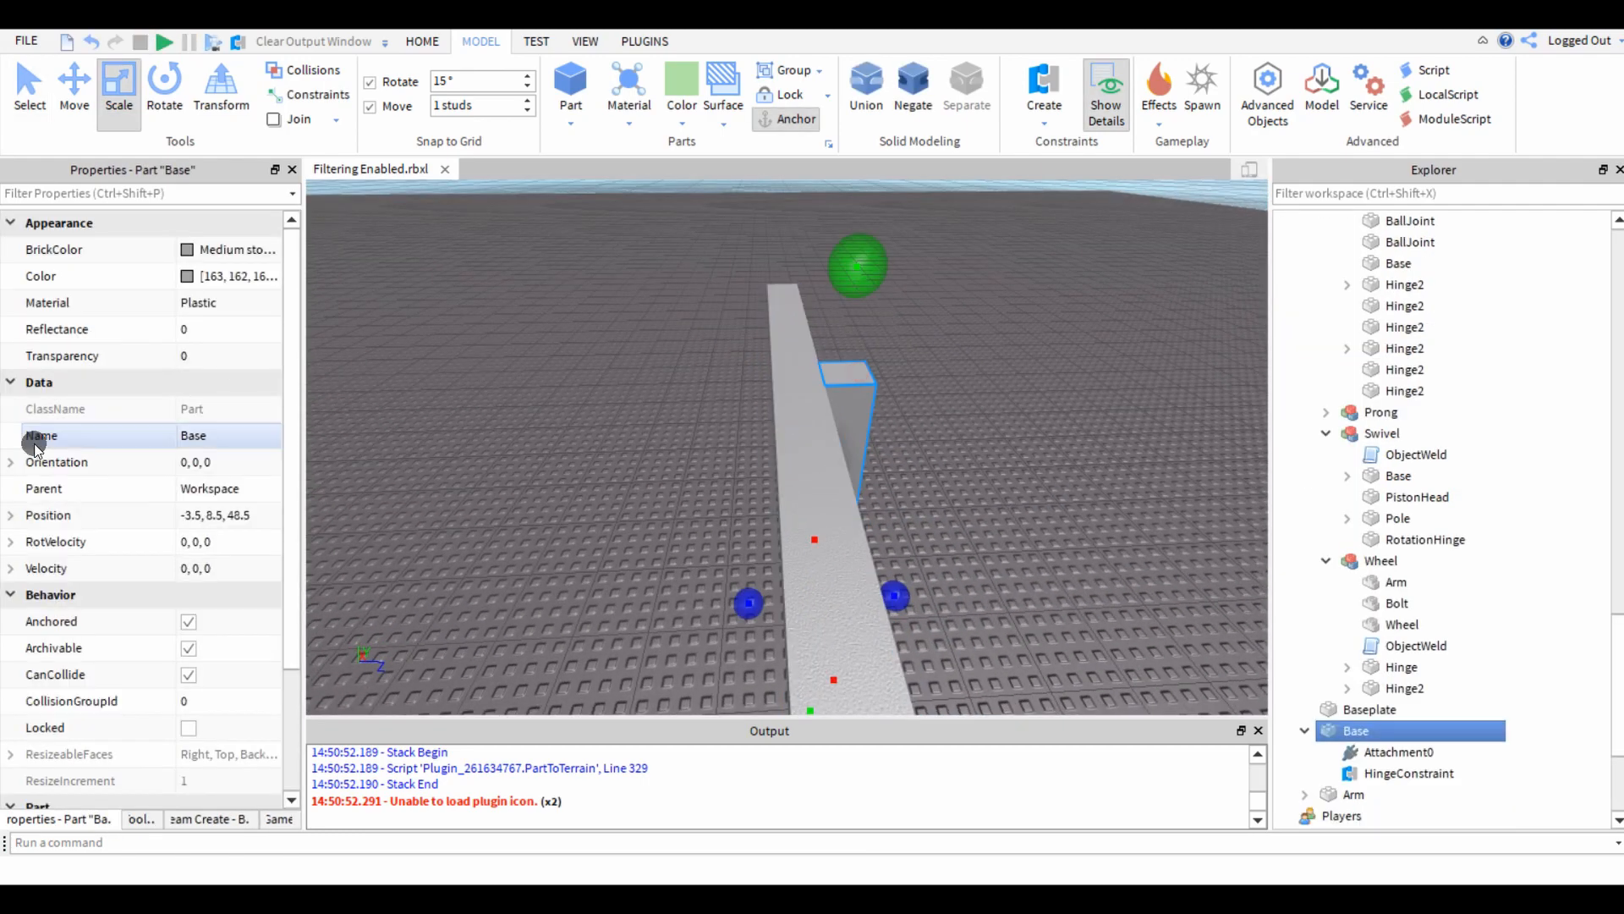
{"action": "scroll", "coordinate": [127, 489], "scroll_direction": "down", "scroll_amount": 2}
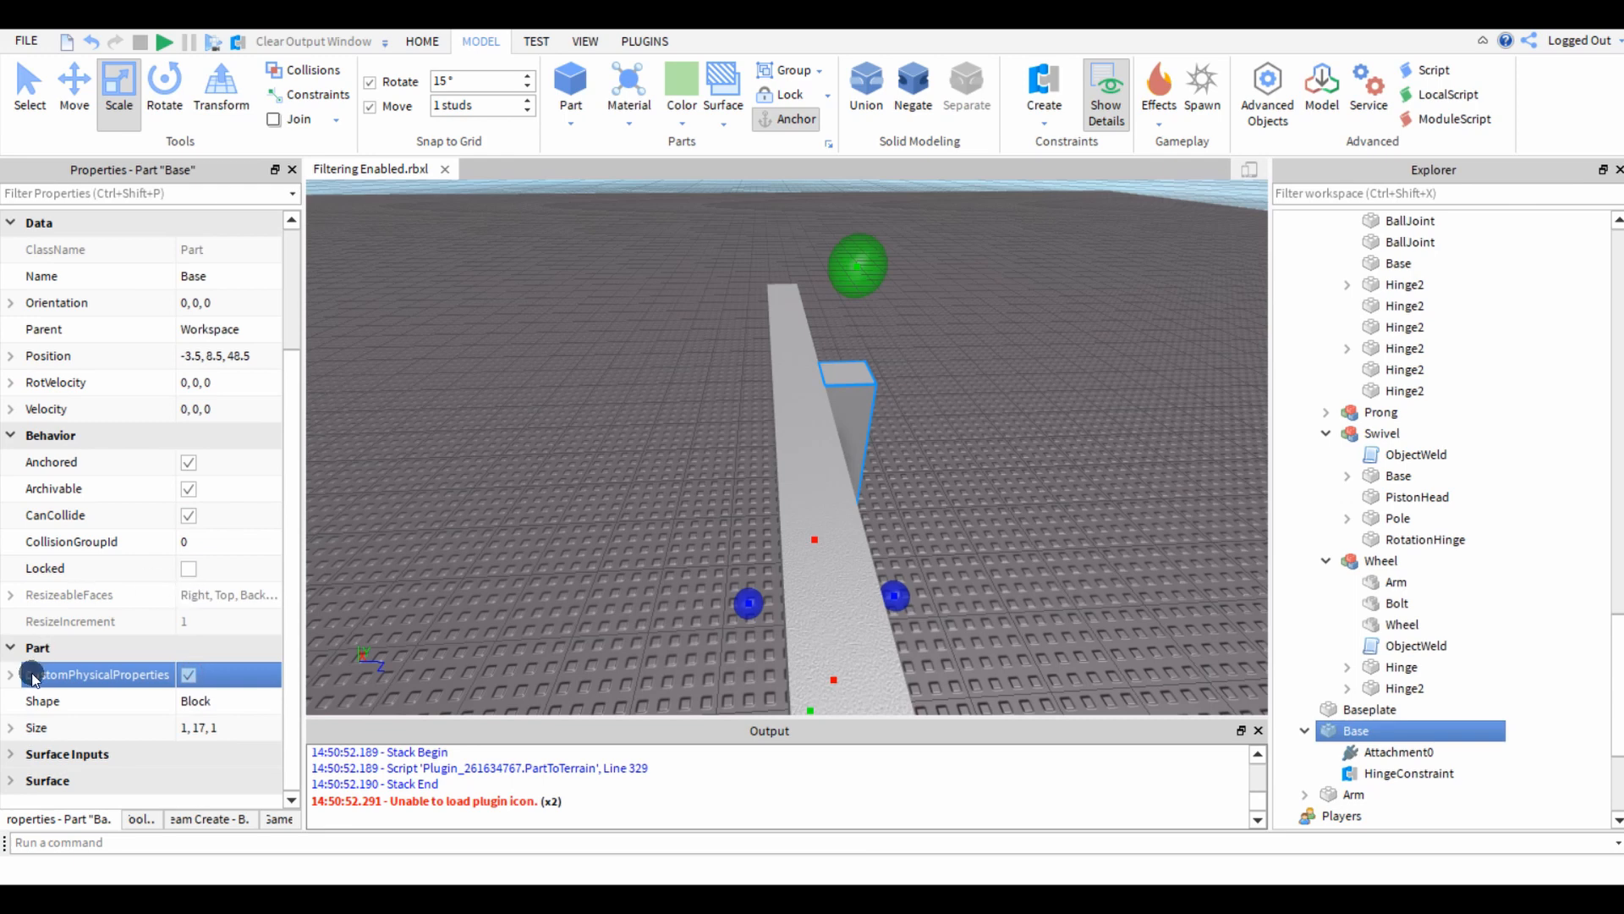
{"action": "scroll", "coordinate": [84, 660], "scroll_direction": "down", "scroll_amount": 3}
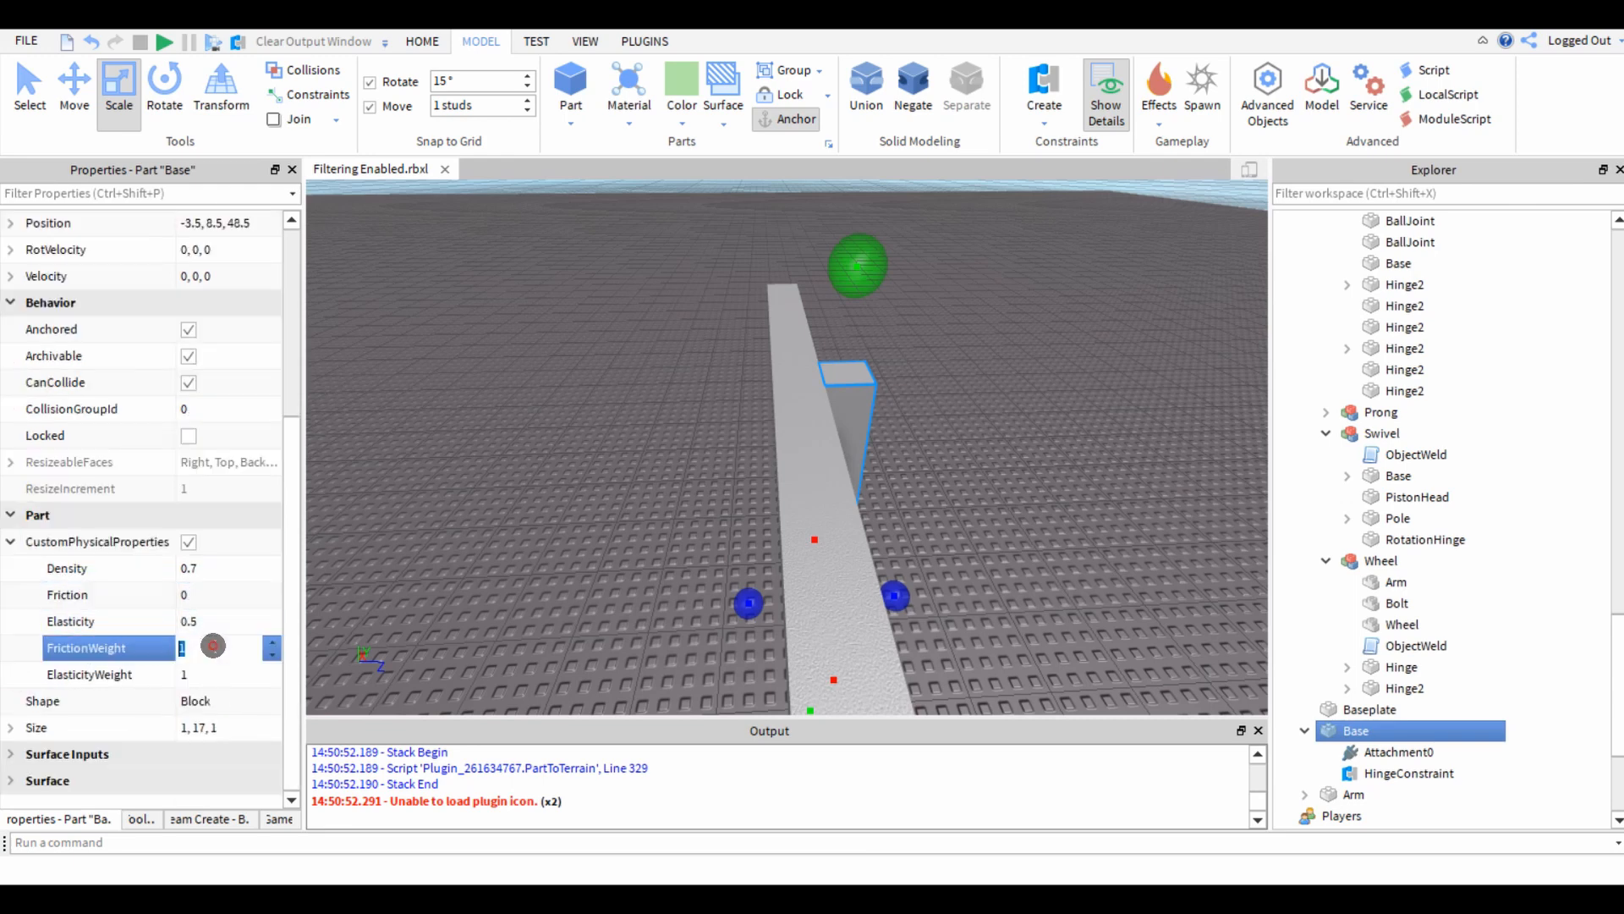
Enable custom physical properties on the Arm and set its Friction and FrictionWeight to 0.
{"action": "left_click", "coordinate": [739, 414]}
{"action": "right_click_drag", "start_coordinate": [703, 420], "coordinate": [772, 377]}
{"action": "left_click", "coordinate": [772, 378]}
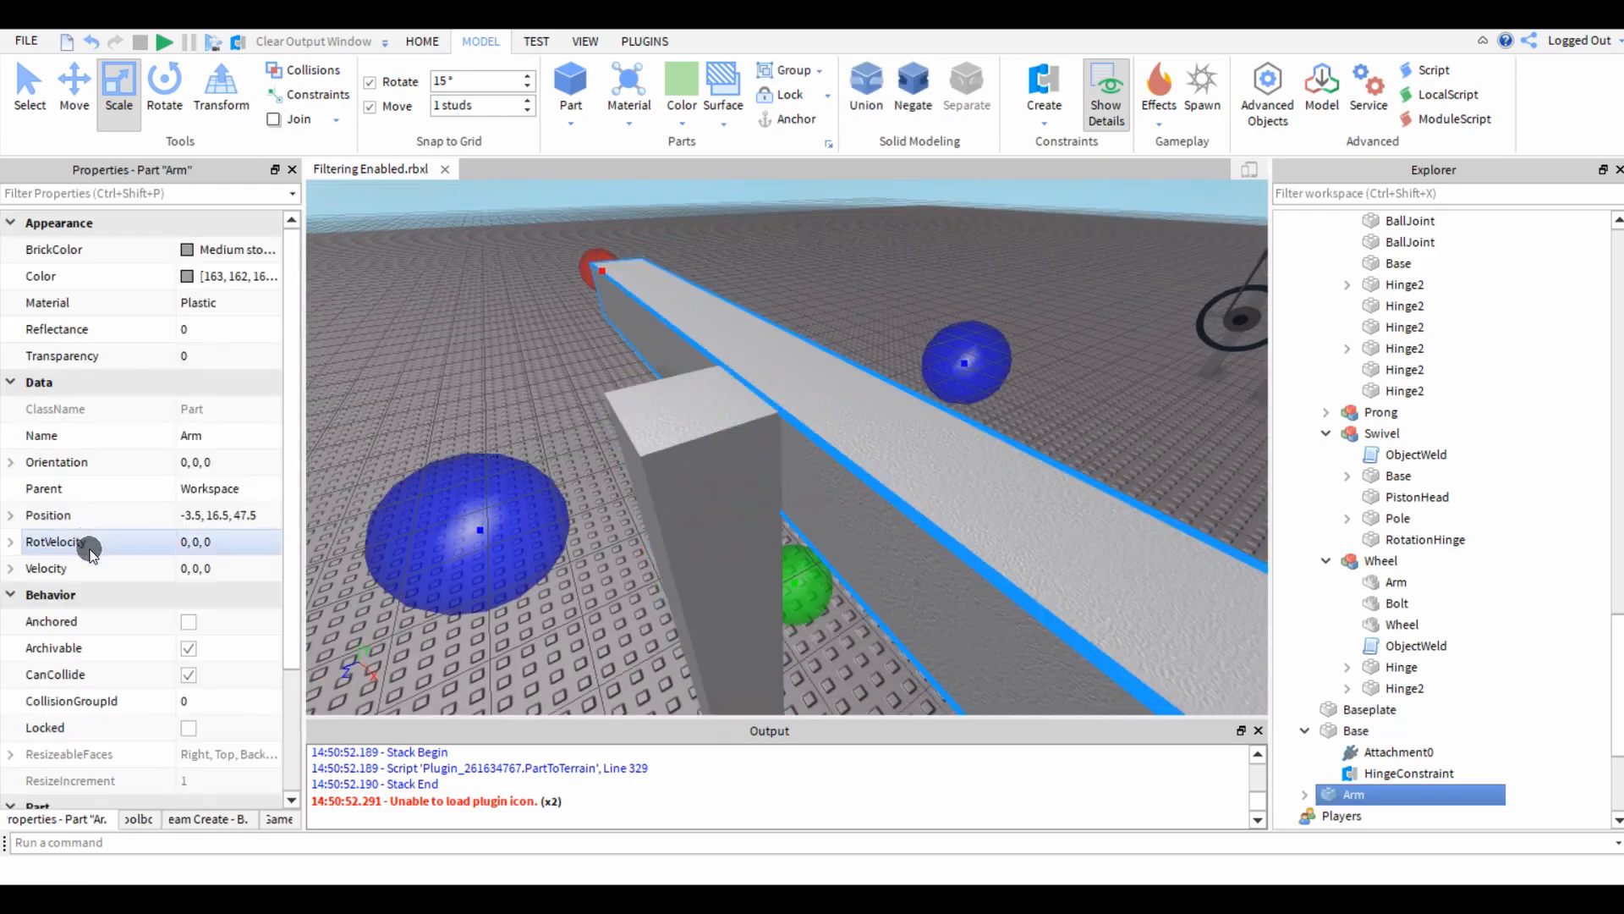
{"action": "scroll", "coordinate": [195, 660], "scroll_direction": "down", "scroll_amount": 2}
{"action": "left_click", "coordinate": [188, 677]}
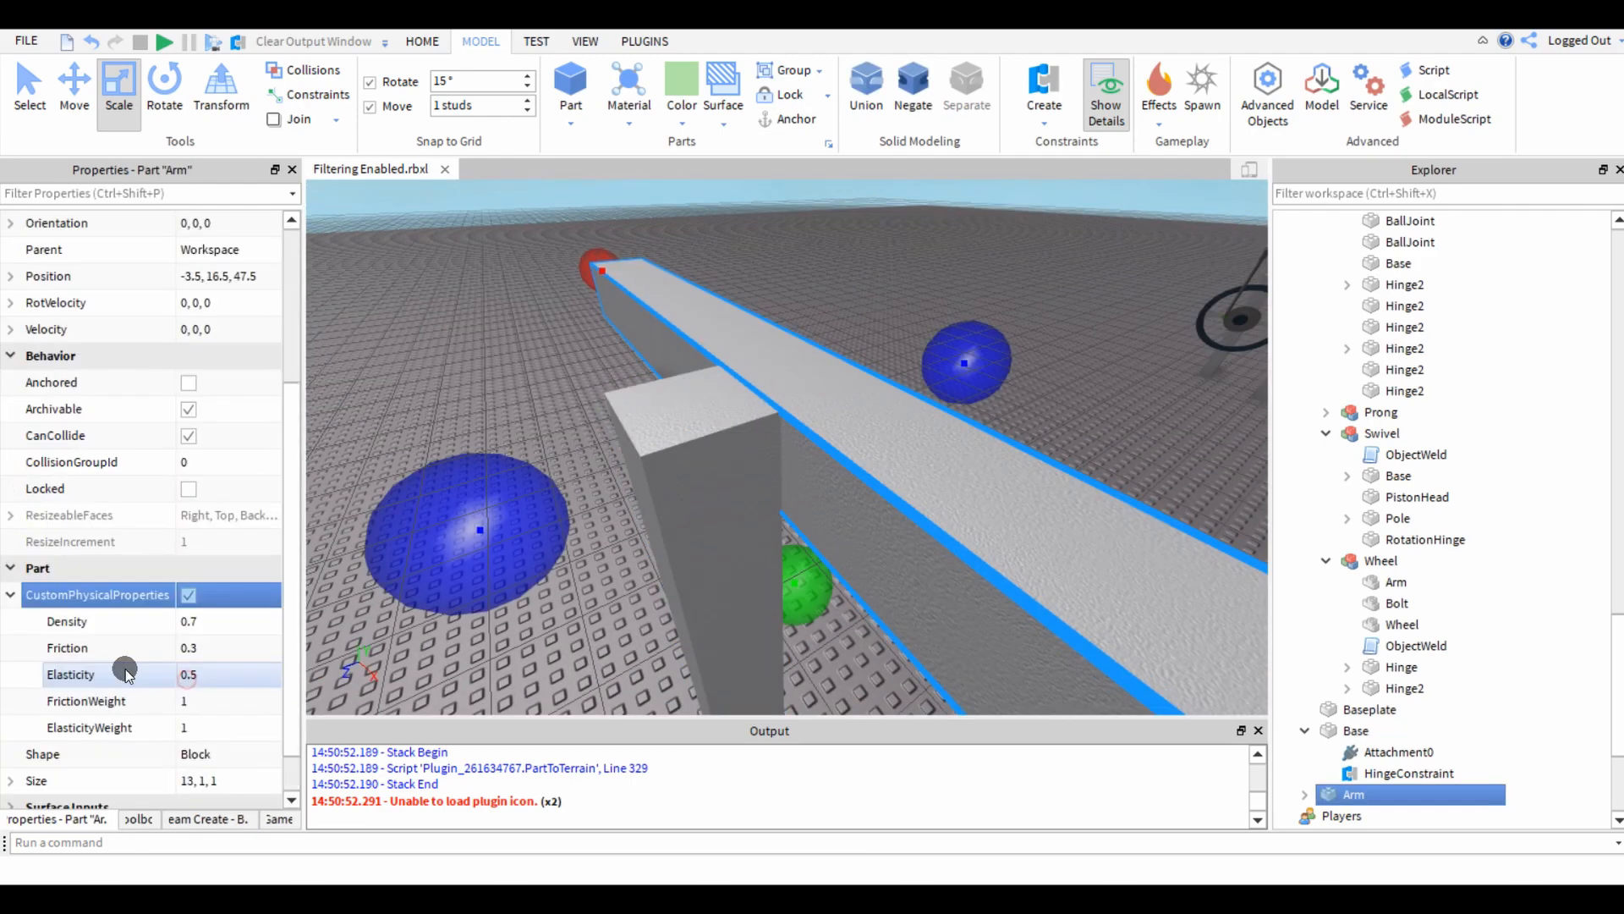
{"action": "scroll", "coordinate": [186, 603], "scroll_direction": "down", "scroll_amount": 3}
{"action": "type", "text": "0"}
{"action": "key", "text": "Return"}
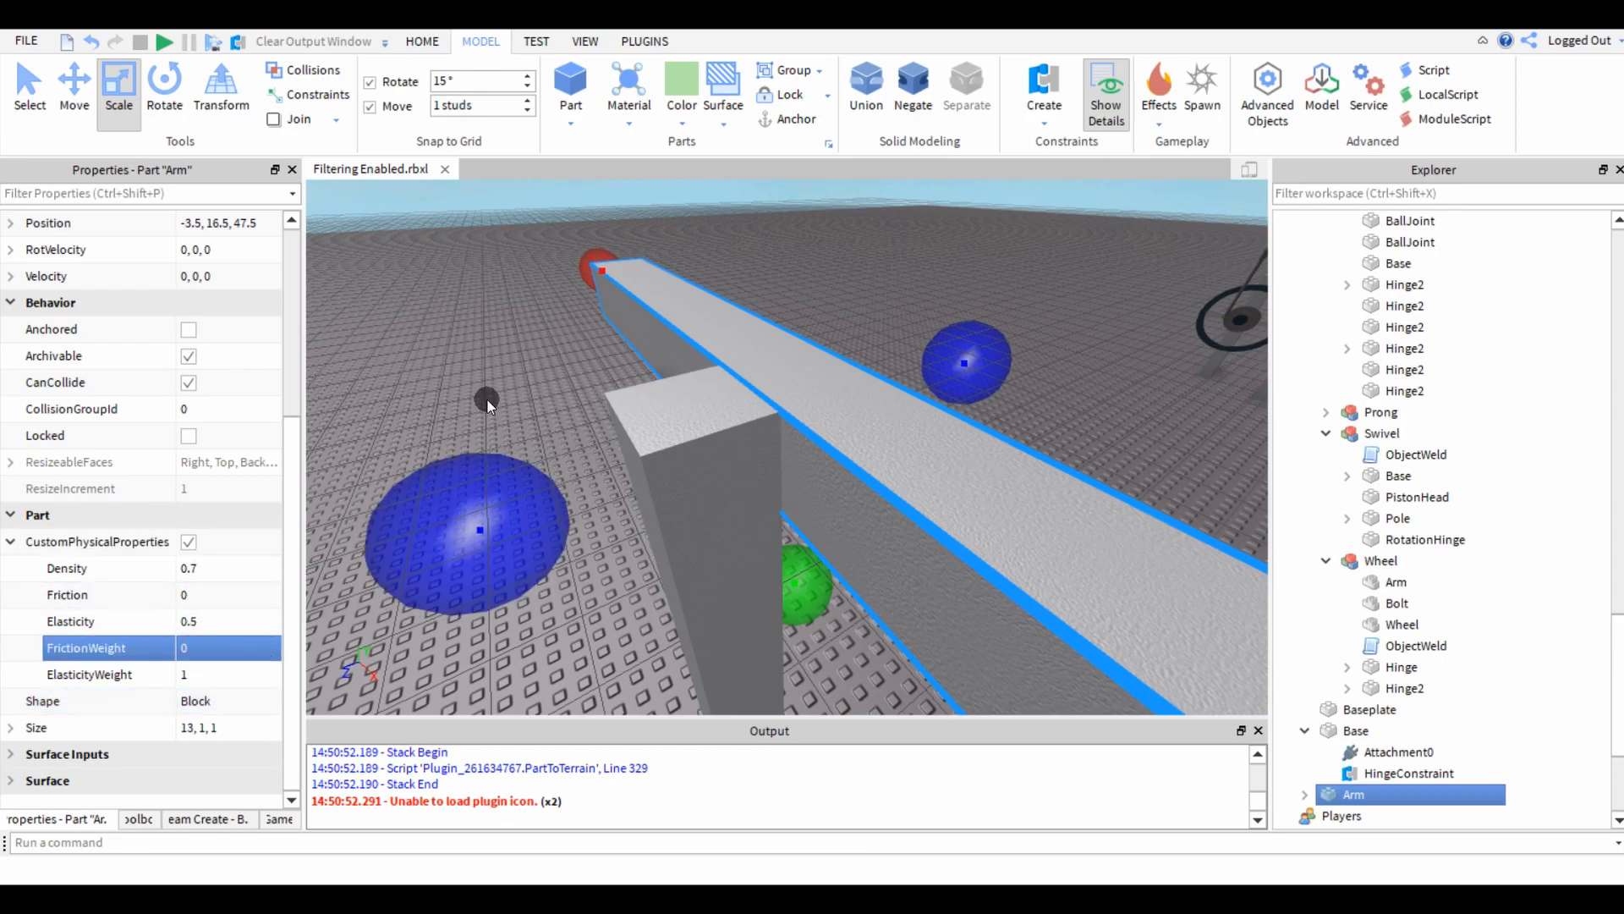
Examine the finished steam engine's rocking beam, connecting rods and joints as a reference for the new mechanism.
{"action": "left_click", "coordinate": [487, 400]}
{"action": "key", "text": "s"}
{"action": "right_click_drag", "start_coordinate": [515, 399], "coordinate": [192, 53]}
{"action": "right_click_drag", "start_coordinate": [570, 475], "coordinate": [779, 431]}
{"action": "left_click", "coordinate": [792, 435]}
{"action": "key", "text": "s"}
{"action": "key", "text": "a"}
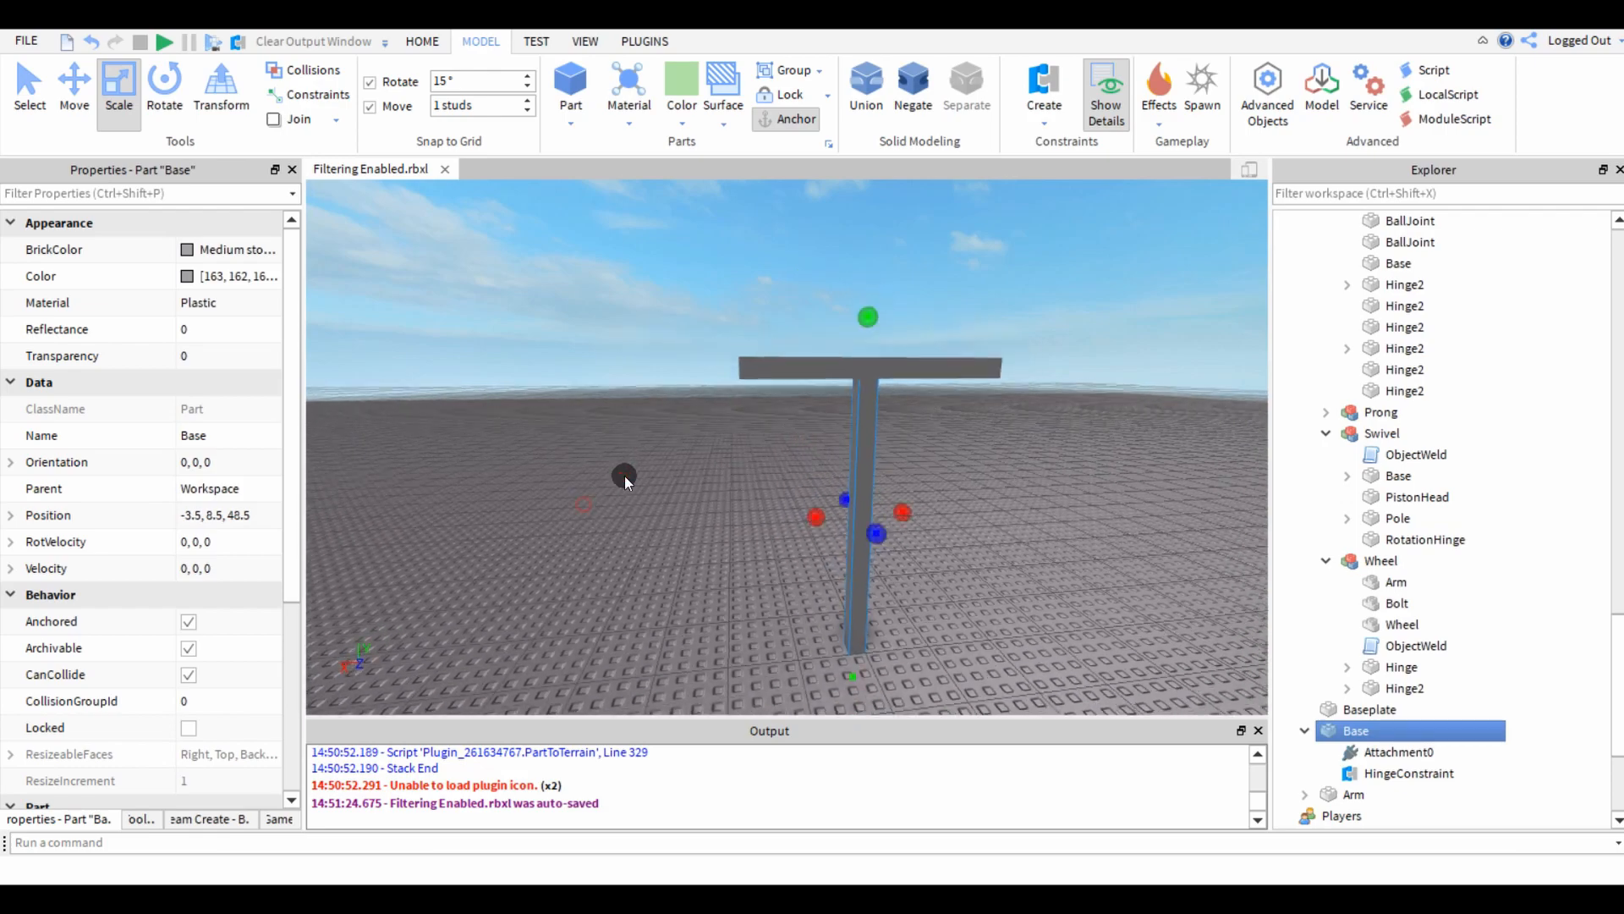
{"action": "left_click", "coordinate": [519, 558]}
{"action": "key", "text": "w"}
{"action": "right_click_drag", "start_coordinate": [519, 557], "coordinate": [521, 554]}
{"action": "key", "text": "w"}
{"action": "key", "text": "a"}
{"action": "right_click_drag", "start_coordinate": [631, 469], "coordinate": [638, 470]}
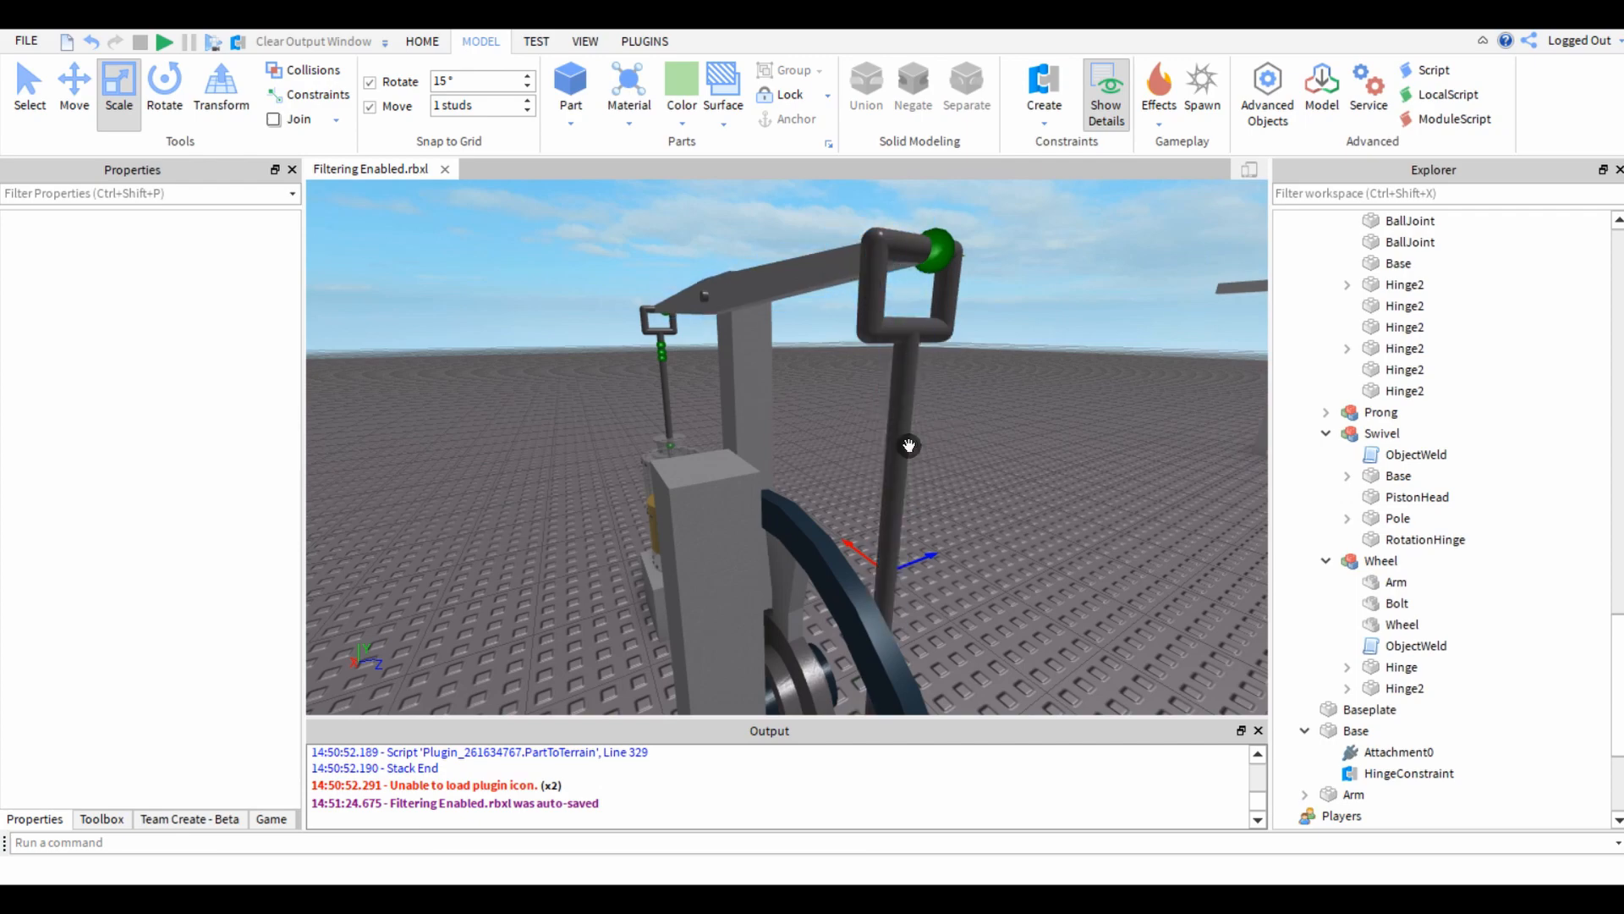
{"action": "right_click_drag", "start_coordinate": [908, 445], "coordinate": [910, 487]}
{"action": "key", "text": "d"}
{"action": "right_click_drag", "start_coordinate": [577, 538], "coordinate": [576, 538]}
{"action": "key", "text": "s"}
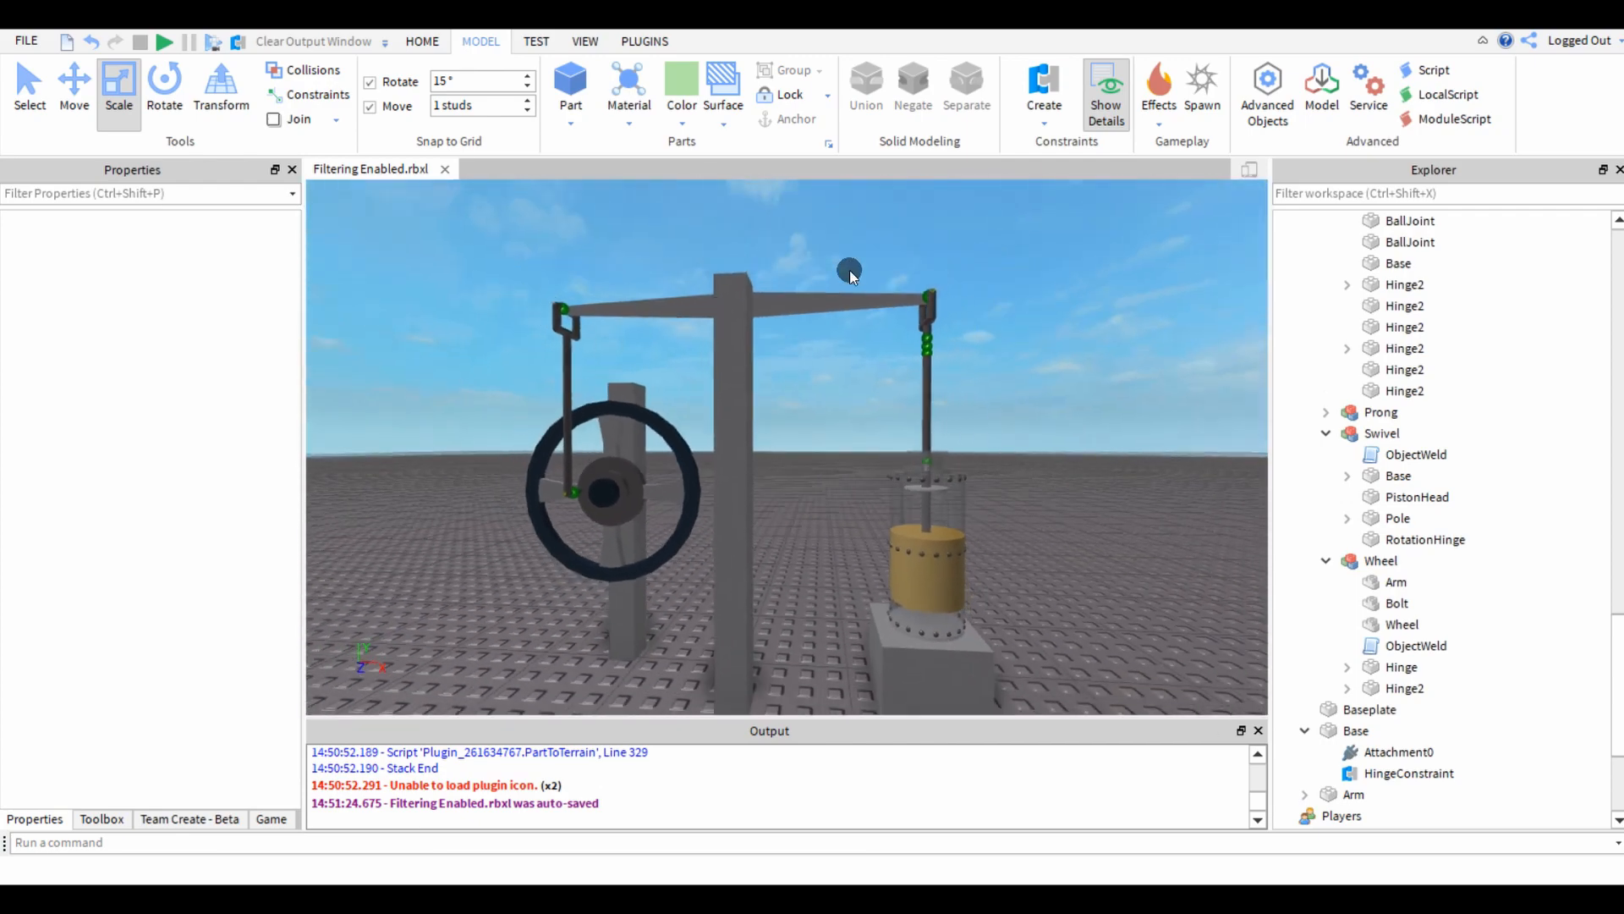
{"action": "right_click_drag", "start_coordinate": [997, 519], "coordinate": [997, 517]}
{"action": "key", "text": "w"}
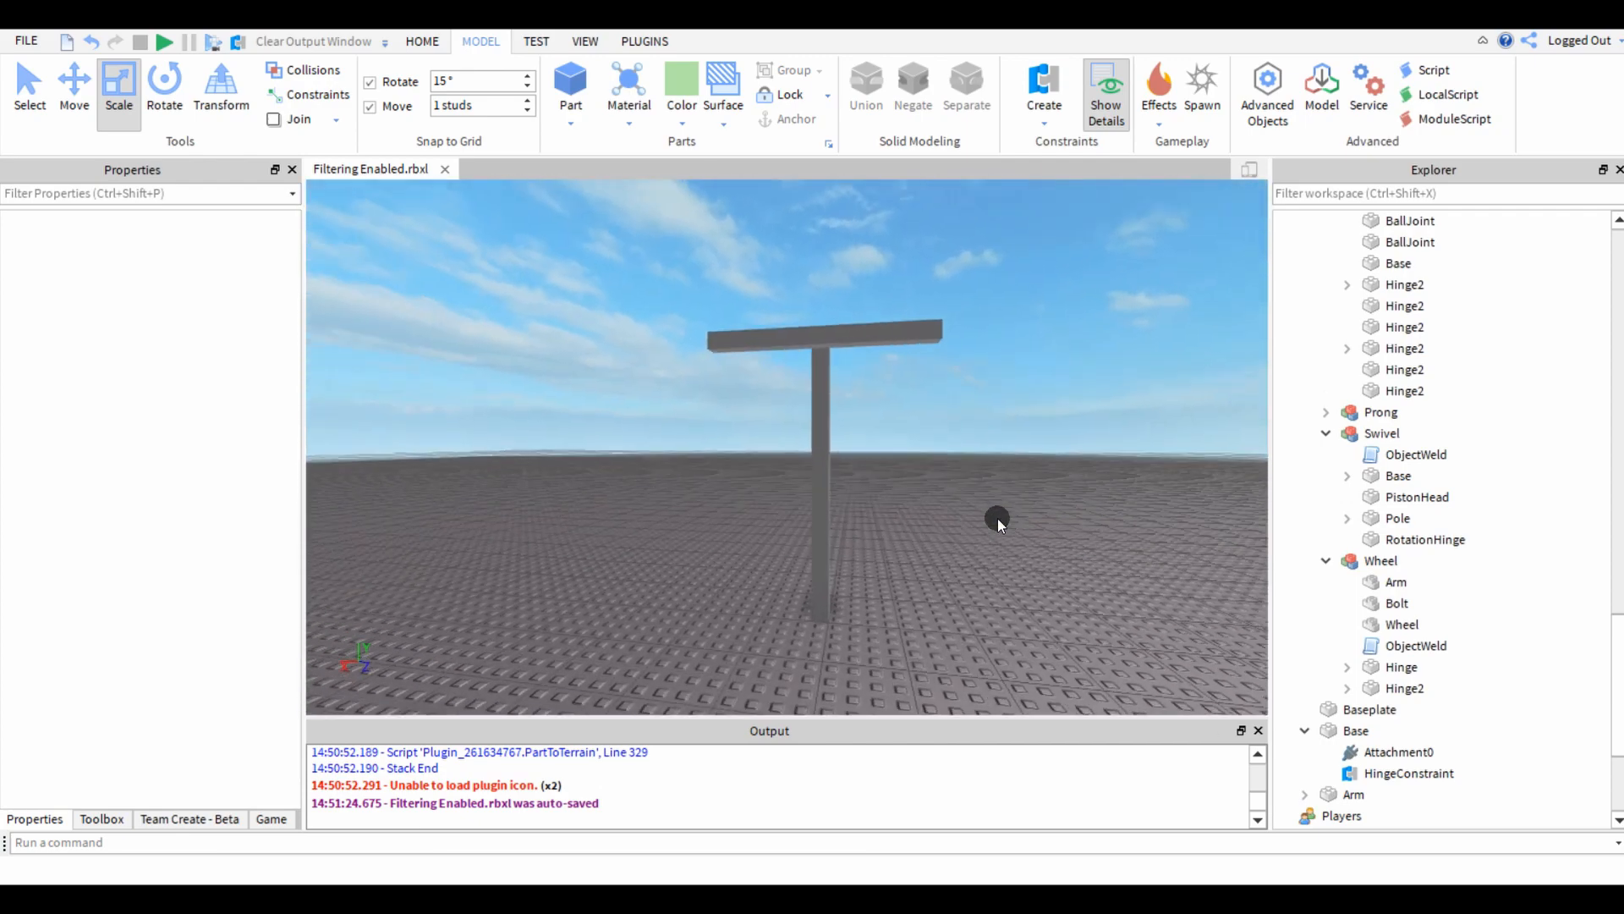
Insert a new block and place it on top of the arm's end.
{"action": "key", "text": "e"}
{"action": "right_click_drag", "start_coordinate": [729, 362], "coordinate": [725, 364]}
{"action": "key", "text": "a"}
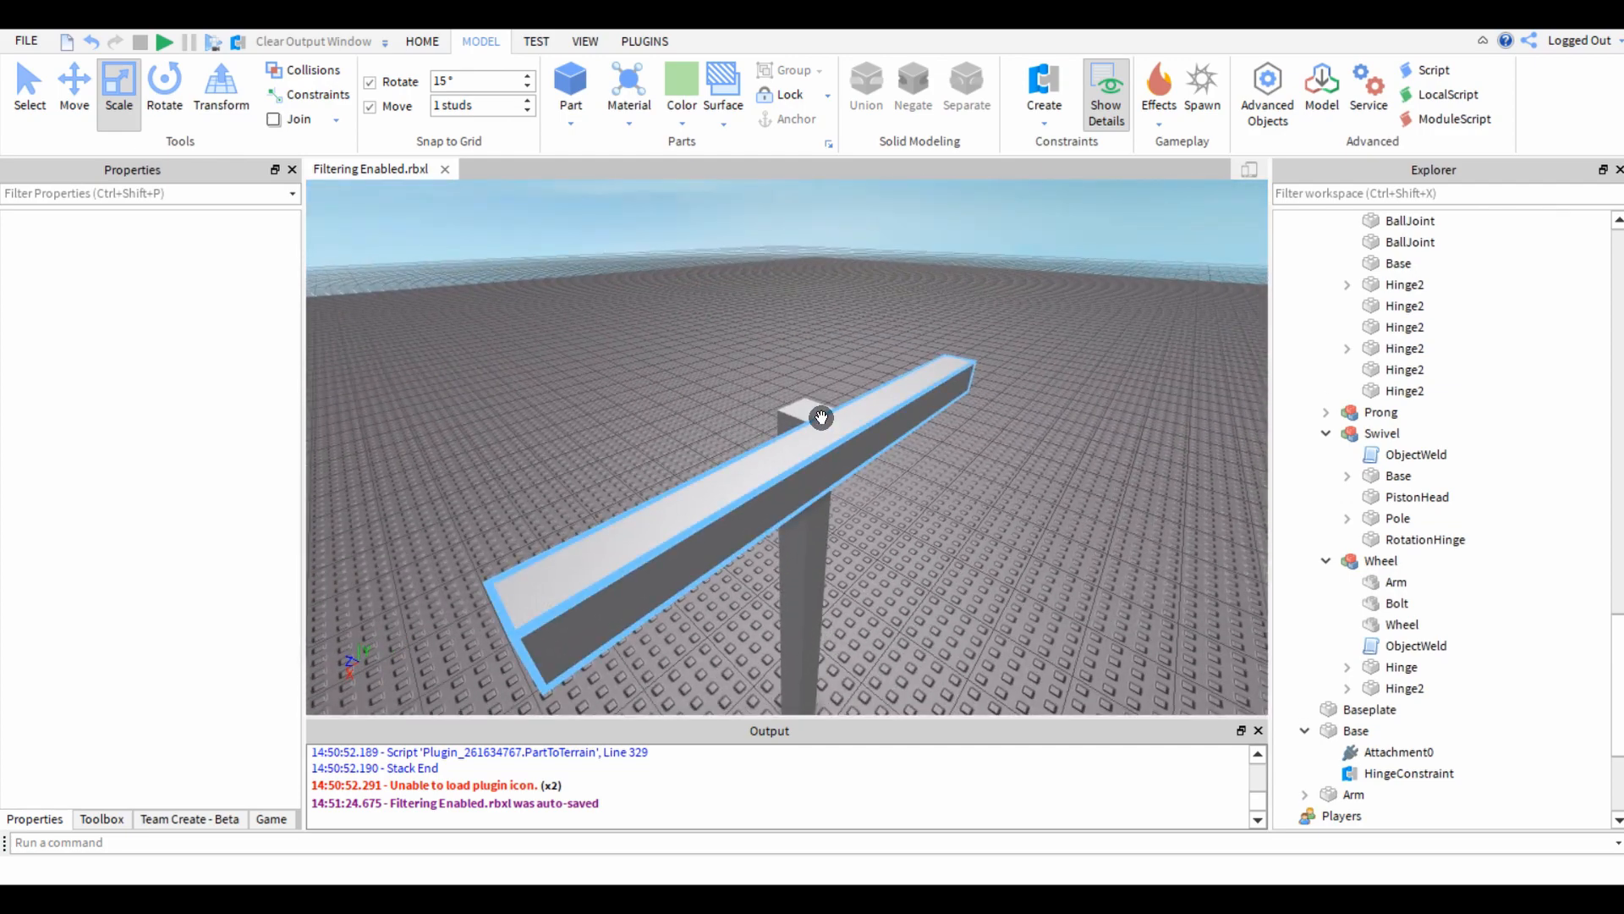
{"action": "key", "text": "w"}
{"action": "right_click_drag", "start_coordinate": [613, 283], "coordinate": [612, 285]}
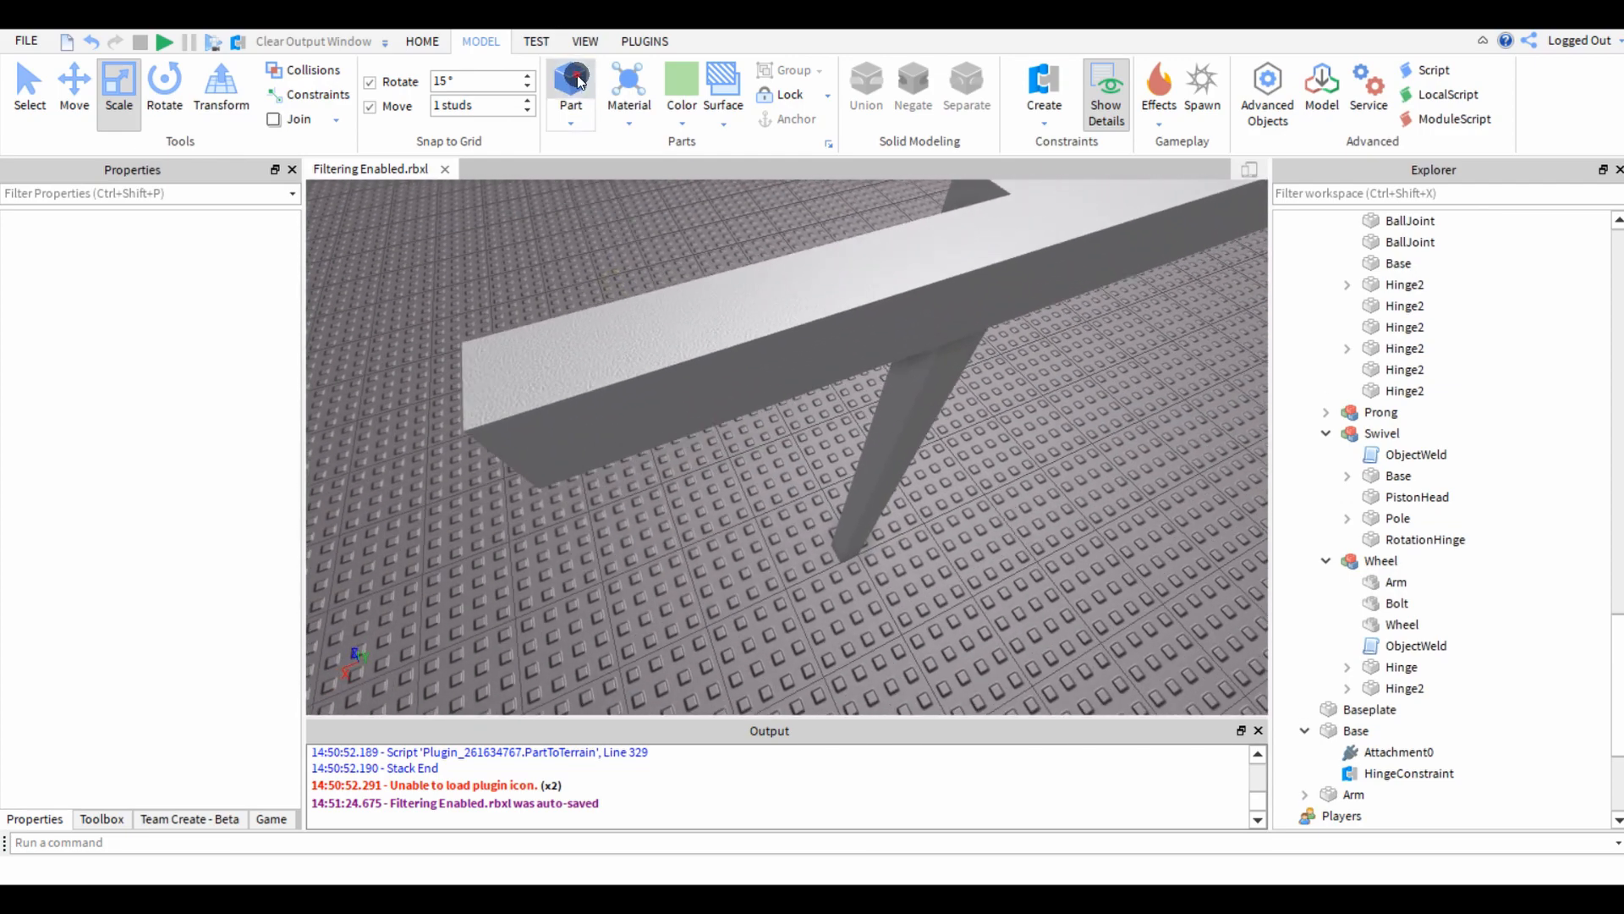
{"action": "left_click", "coordinate": [577, 80]}
{"action": "left_click_drag", "start_coordinate": [466, 458], "coordinate": [850, 348]}
{"action": "right_click_drag", "start_coordinate": [849, 348], "coordinate": [849, 346]}
{"action": "key", "text": "a"}
Scale the block on the arm's end down to a one-stud cube.
{"action": "key", "text": "ctrl+3"}
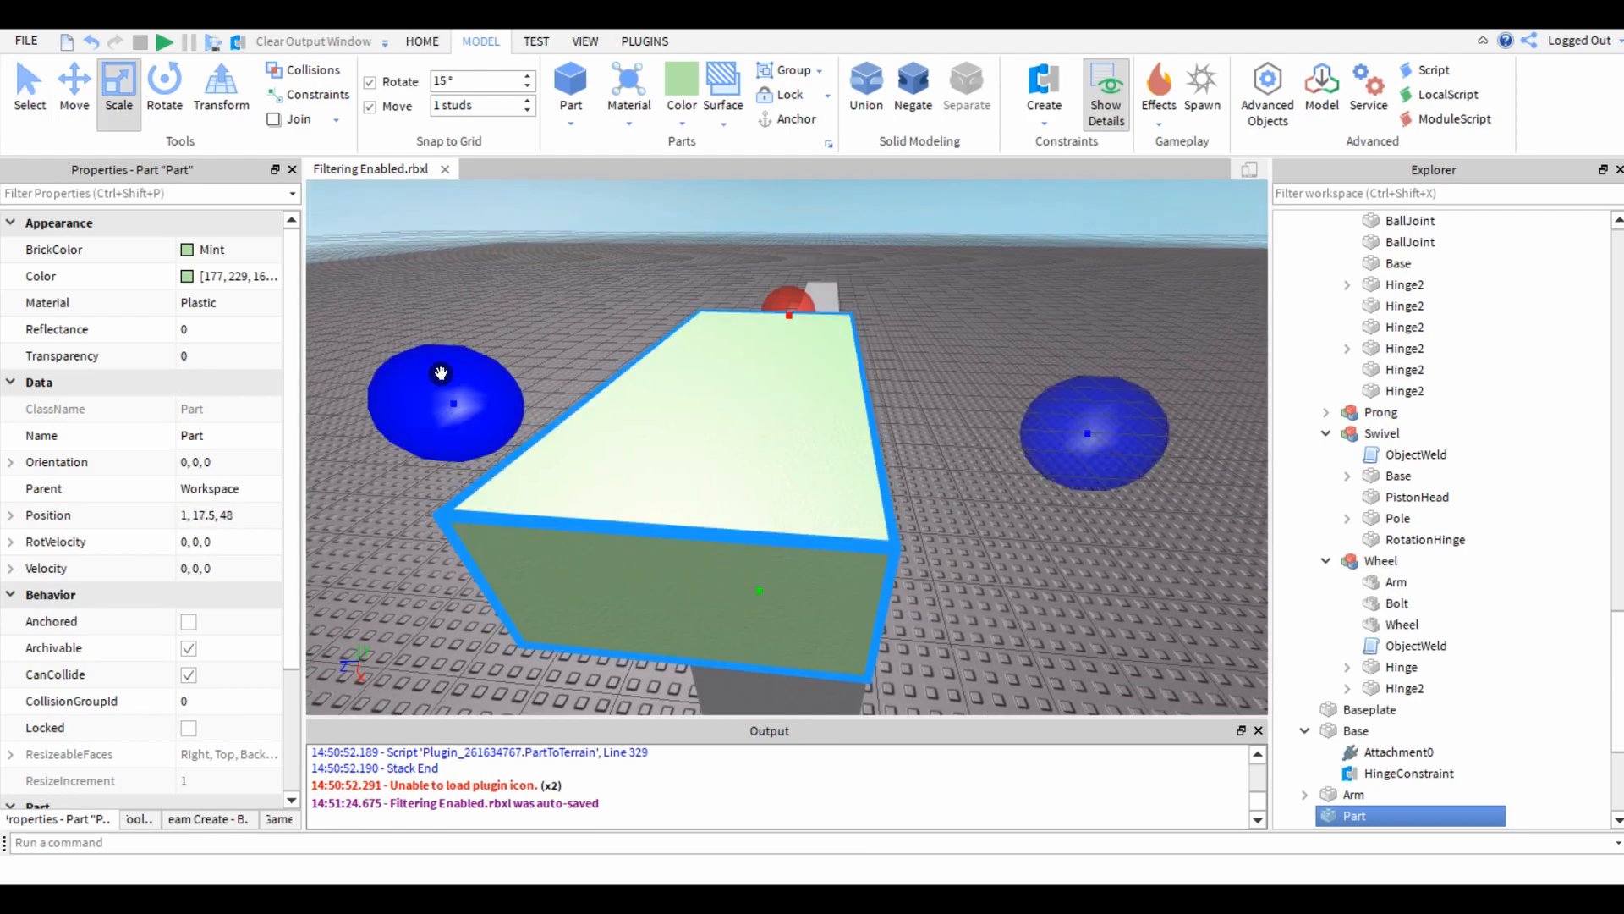
{"action": "left_click_drag", "start_coordinate": [466, 409], "coordinate": [696, 413]}
{"action": "right_click_drag", "start_coordinate": [697, 413], "coordinate": [699, 412]}
{"action": "key", "text": "d"}
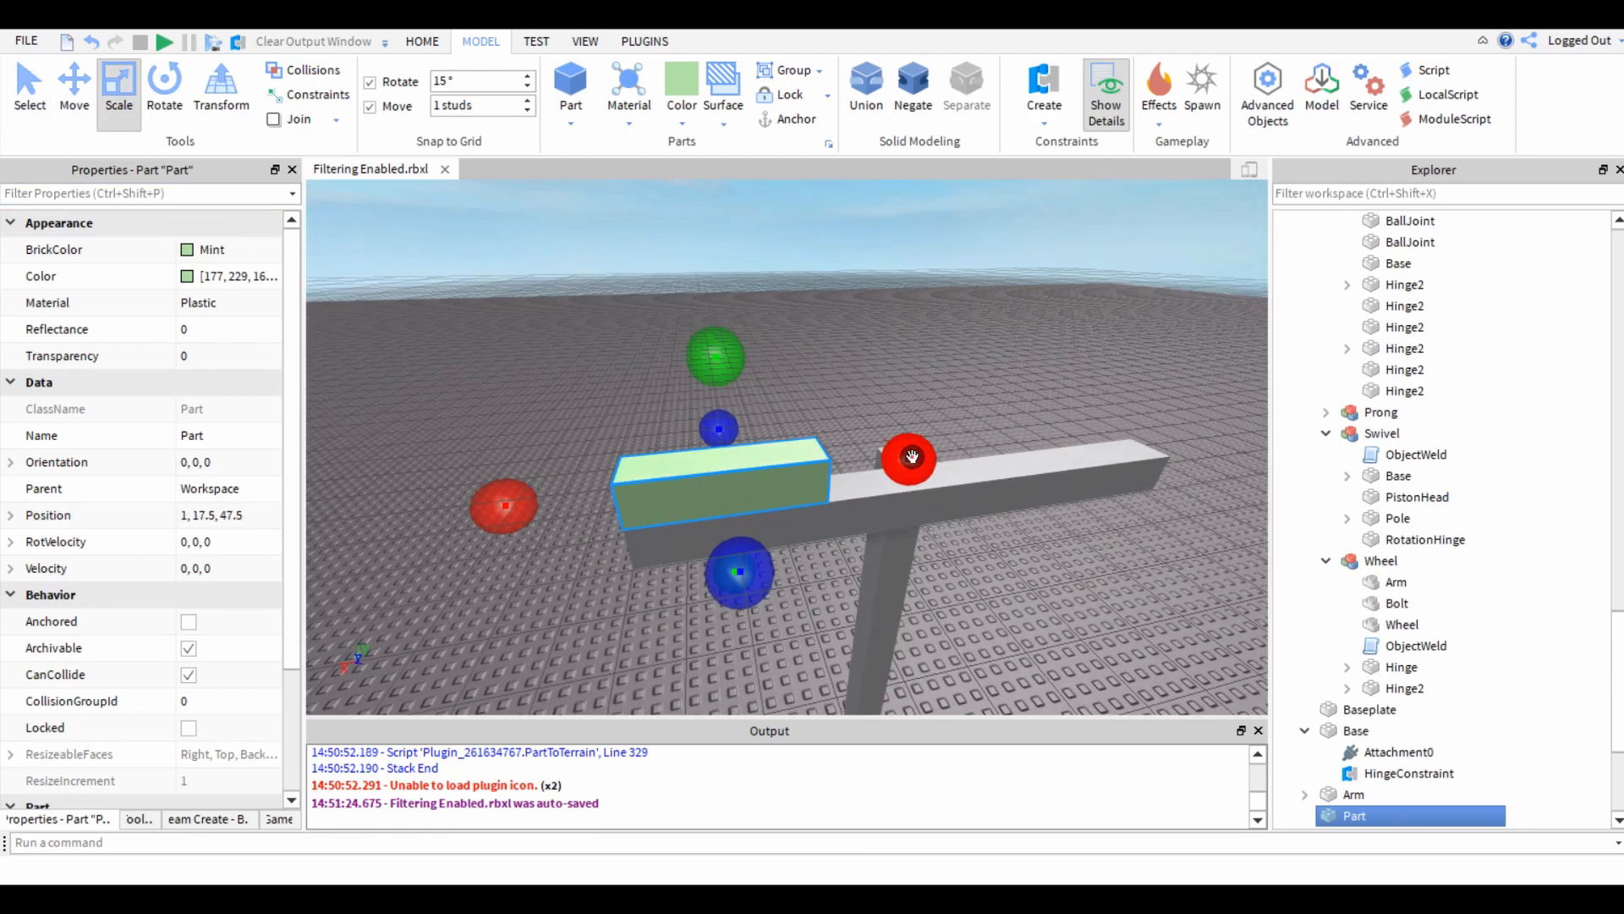
{"action": "left_click_drag", "start_coordinate": [910, 457], "coordinate": [663, 495]}
{"action": "right_click_drag", "start_coordinate": [663, 494], "coordinate": [662, 494]}
{"action": "key", "text": "w"}
Move the green cube off the top of the arm so it sits level against the side of the arm's end.
{"action": "key", "text": "ctrl+2"}
{"action": "left_click_drag", "start_coordinate": [707, 449], "coordinate": [638, 481]}
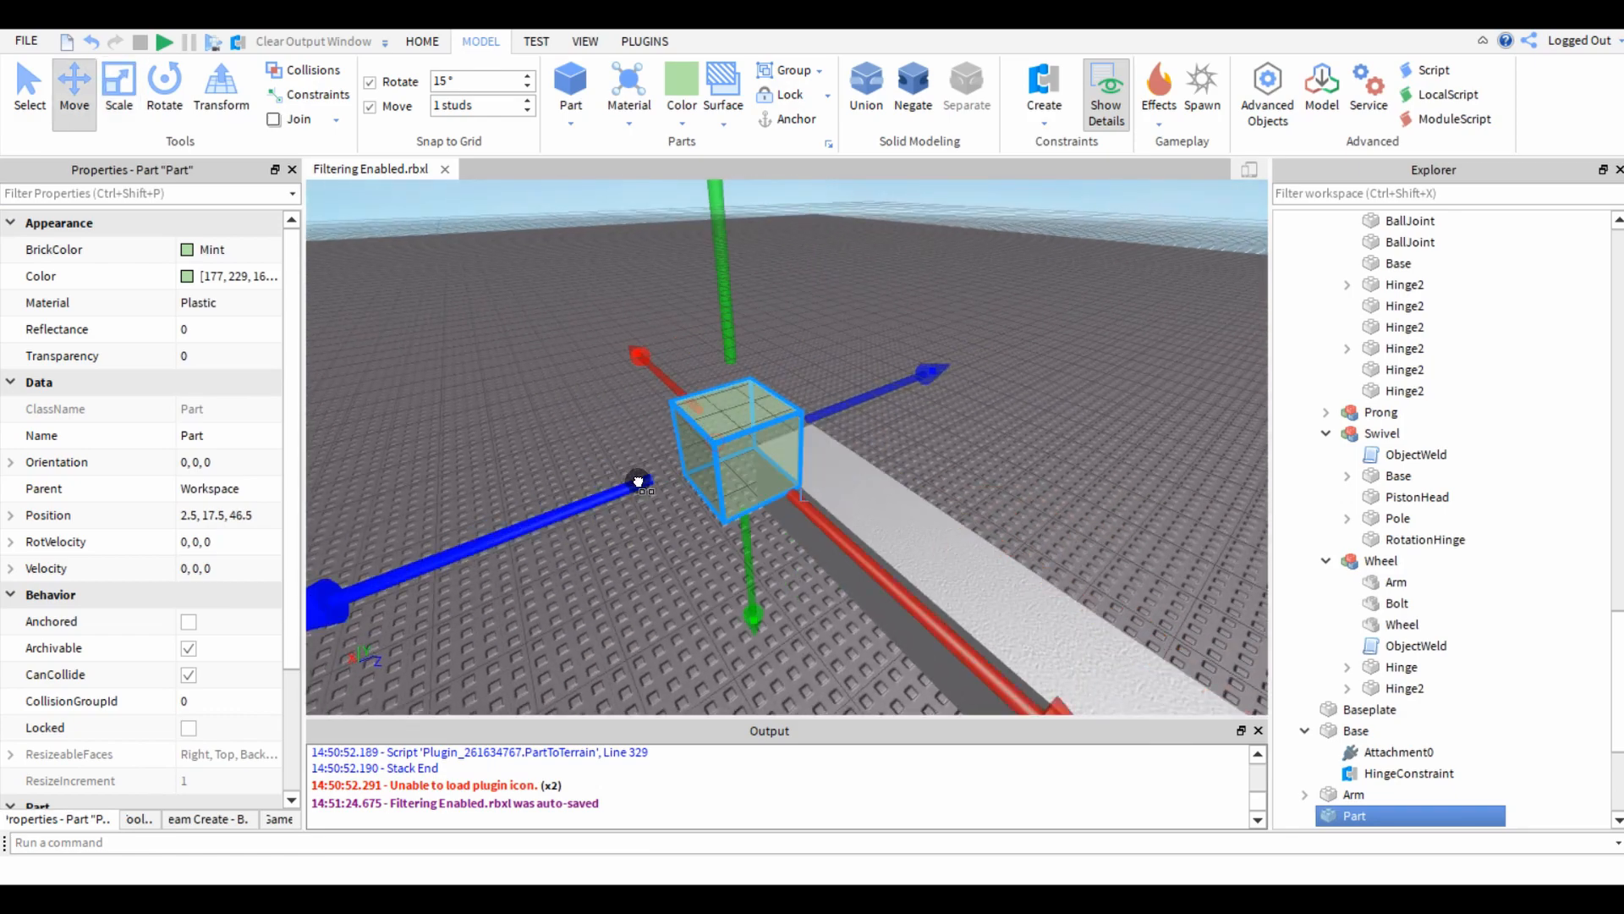
{"action": "left_click_drag", "start_coordinate": [719, 286], "coordinate": [708, 380]}
{"action": "key", "text": "a"}
{"action": "right_click_drag", "start_coordinate": [533, 490], "coordinate": [533, 490]}
{"action": "key", "text": "q"}
Scale the green cube downward into a prong 9 studs tall and deselect it.
{"action": "key", "text": "ctrl+3"}
{"action": "left_click_drag", "start_coordinate": [689, 413], "coordinate": [725, 634]}
{"action": "right_click_drag", "start_coordinate": [725, 634], "coordinate": [725, 634]}
{"action": "key", "text": "s"}
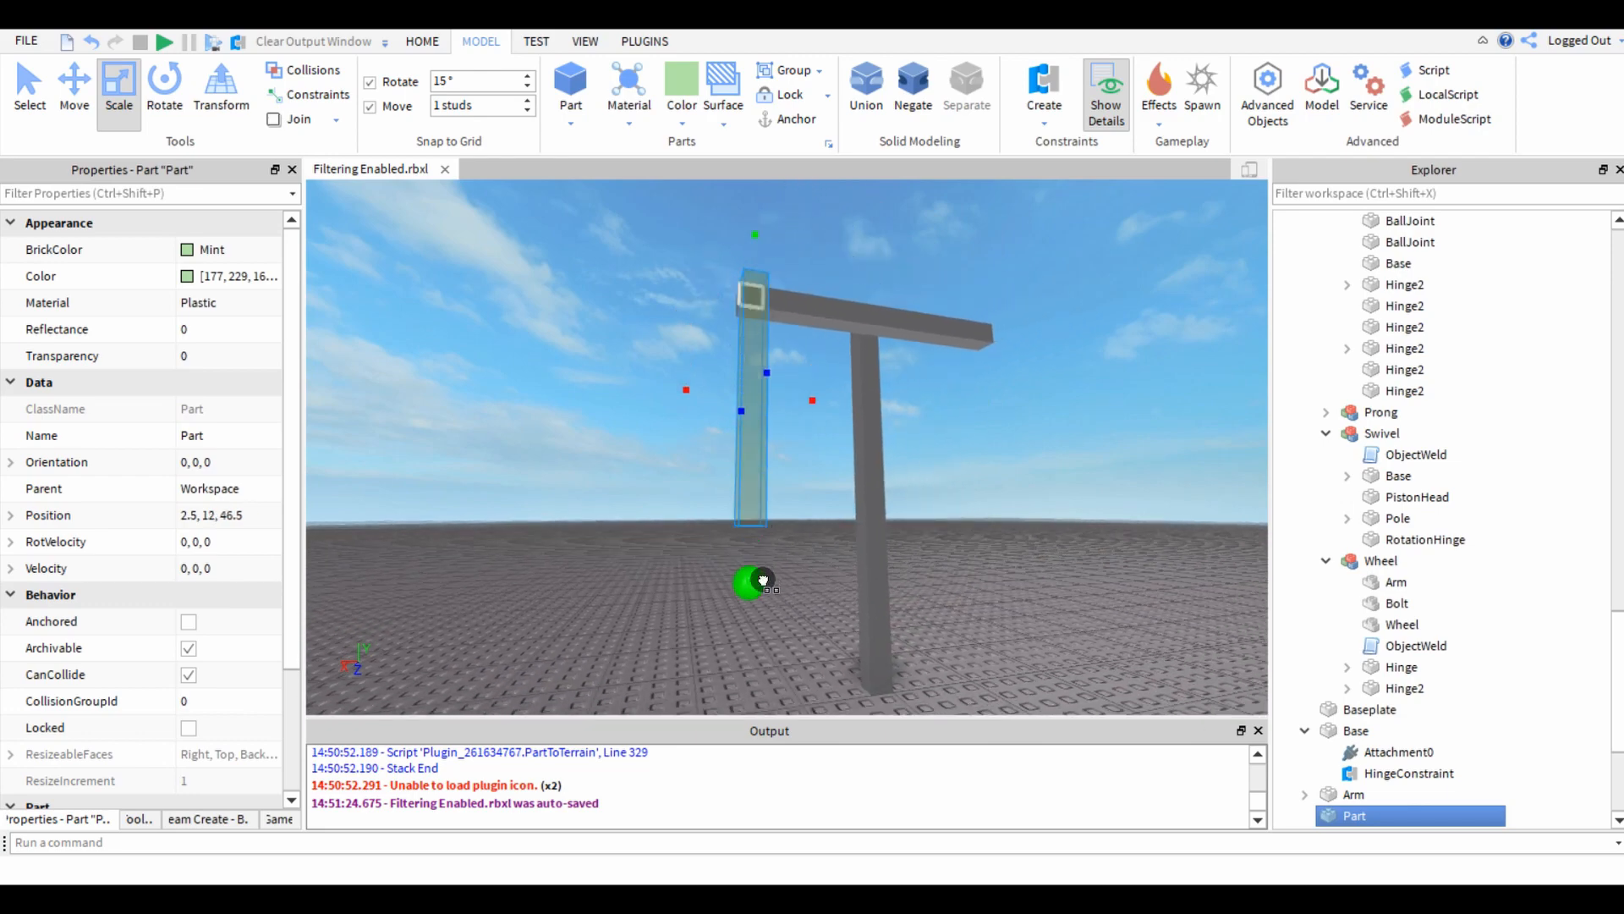
{"action": "left_click", "coordinate": [587, 542]}
{"action": "right_click_drag", "start_coordinate": [590, 543], "coordinate": [590, 543]}
{"action": "key", "text": "e"}
{"action": "key", "text": "s"}
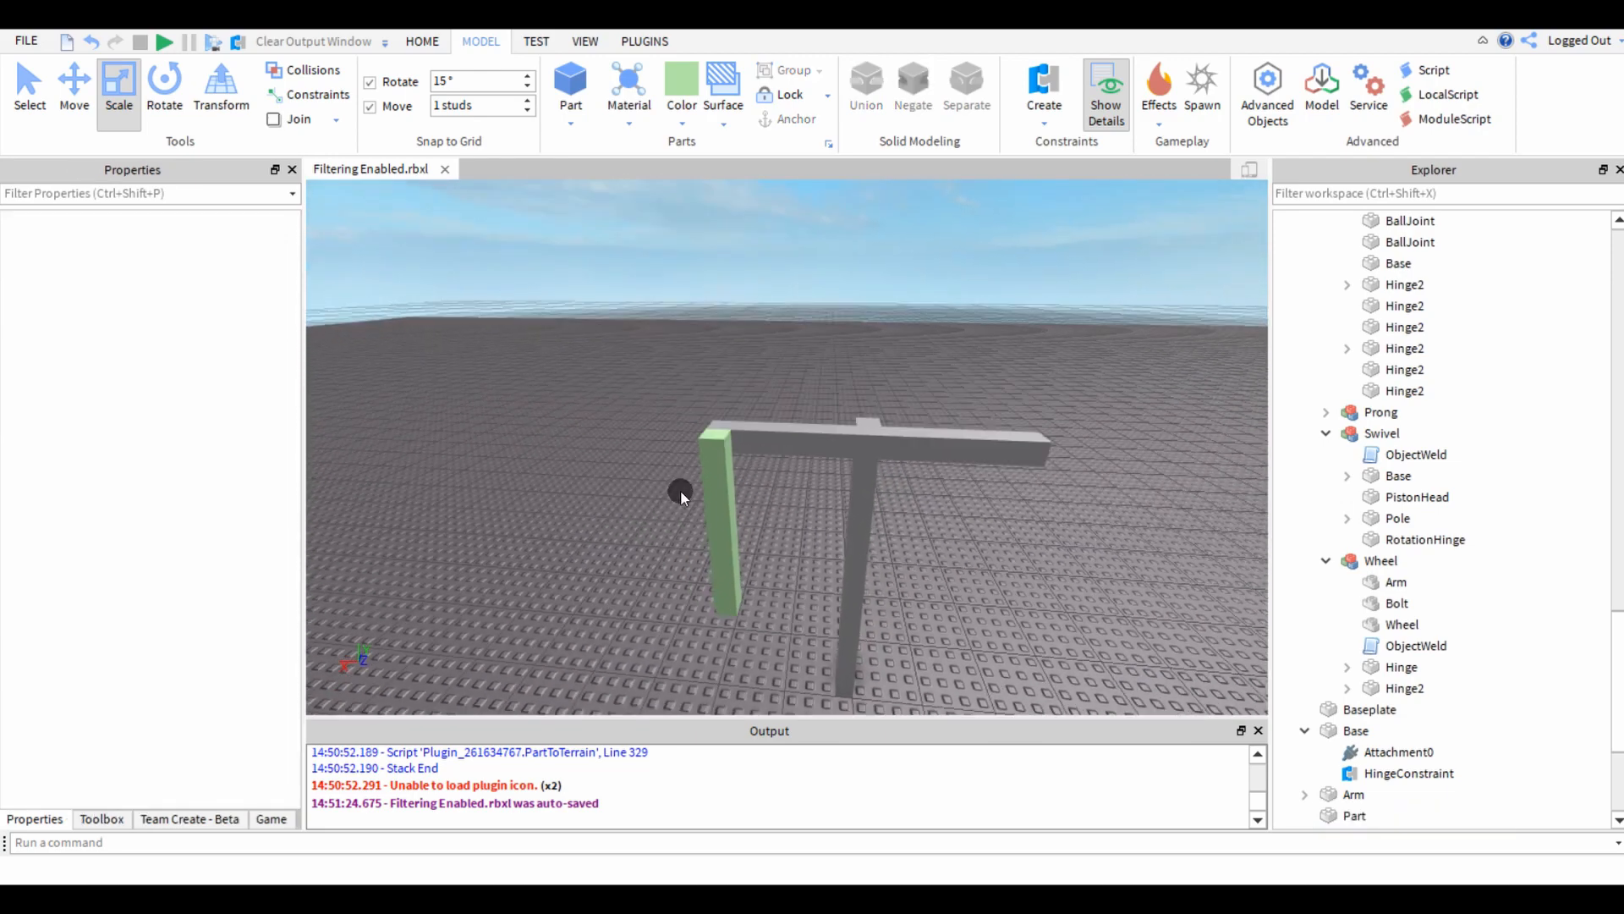
Duplicate the green prong and move the copy to the opposite end of the arm.
{"action": "left_click", "coordinate": [717, 493]}
{"action": "key", "text": "ctrl+d"}
{"action": "key", "text": "ctrl+2"}
{"action": "left_click_drag", "start_coordinate": [663, 535], "coordinate": [884, 575]}
{"action": "left_click", "coordinate": [1133, 484]}
{"action": "key", "text": "d"}
{"action": "right_click_drag", "start_coordinate": [1134, 481], "coordinate": [1134, 481]}
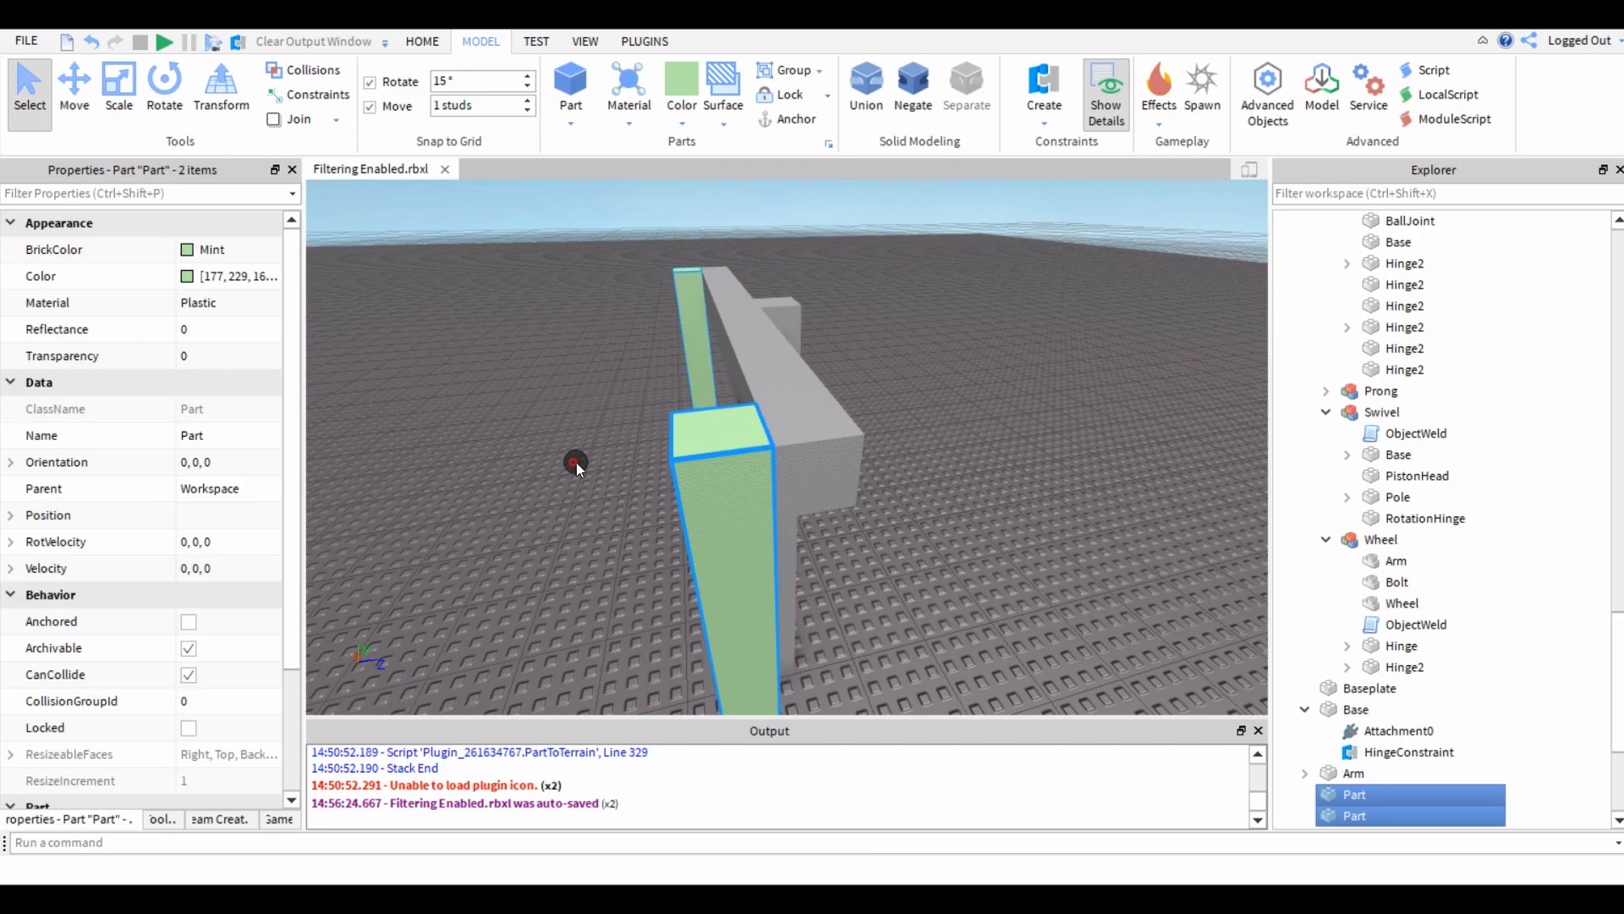
Rename both green bars as Prong and move them 4 studs away from the arm.
{"action": "key", "text": "a"}
{"action": "right_click_drag", "start_coordinate": [576, 460], "coordinate": [635, 486]}
{"action": "key", "text": "d"}
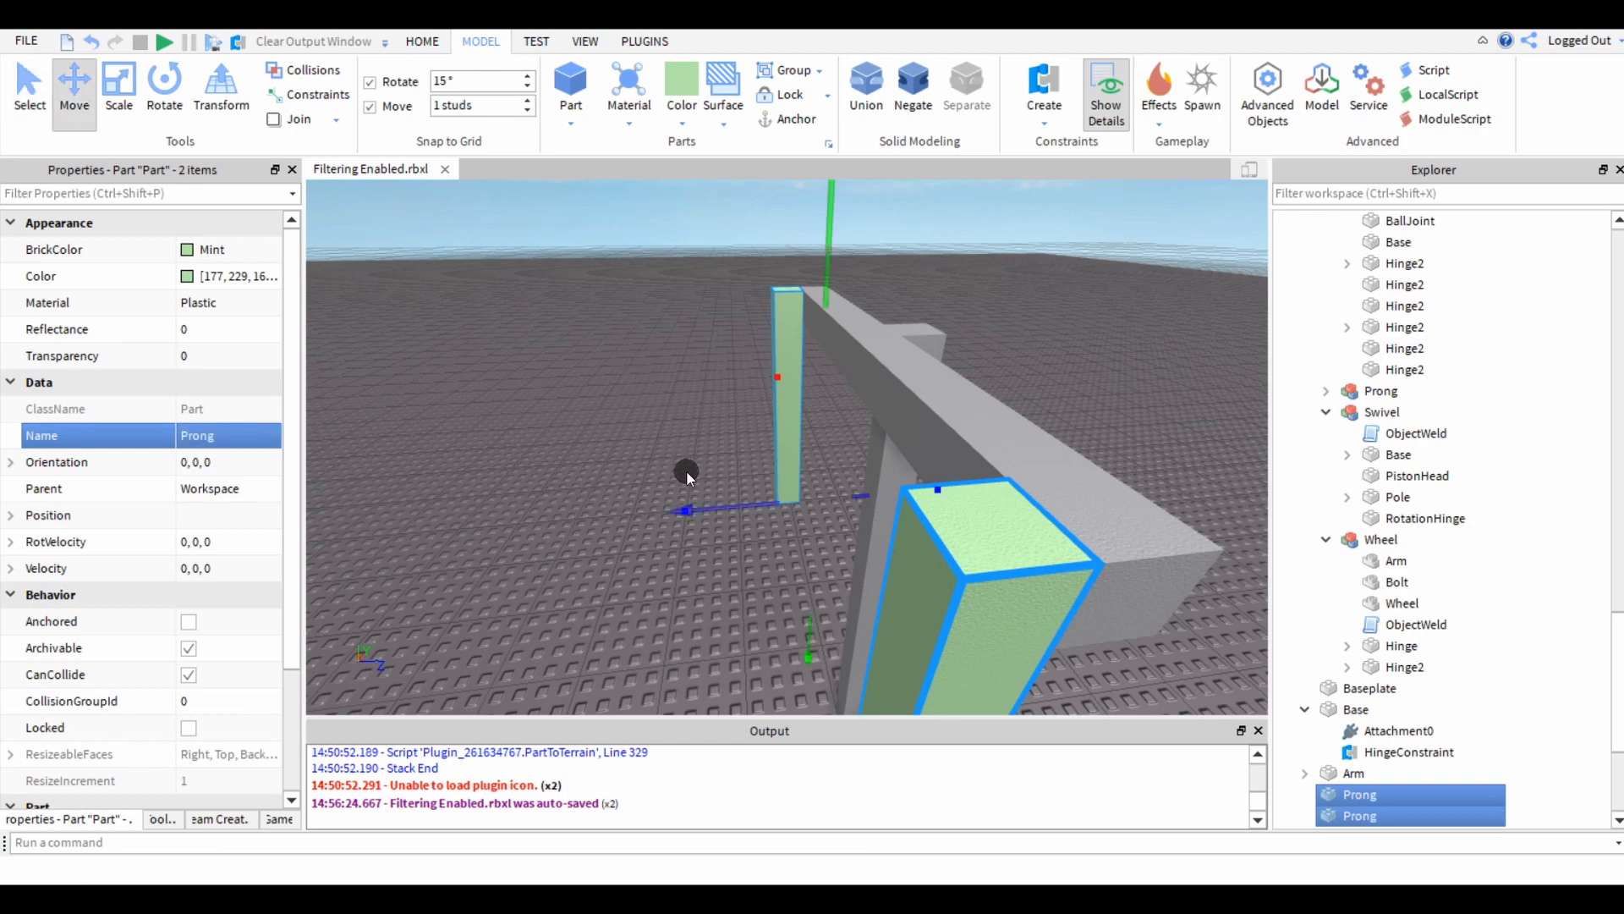
{"action": "left_click_drag", "start_coordinate": [719, 516], "coordinate": [584, 538]}
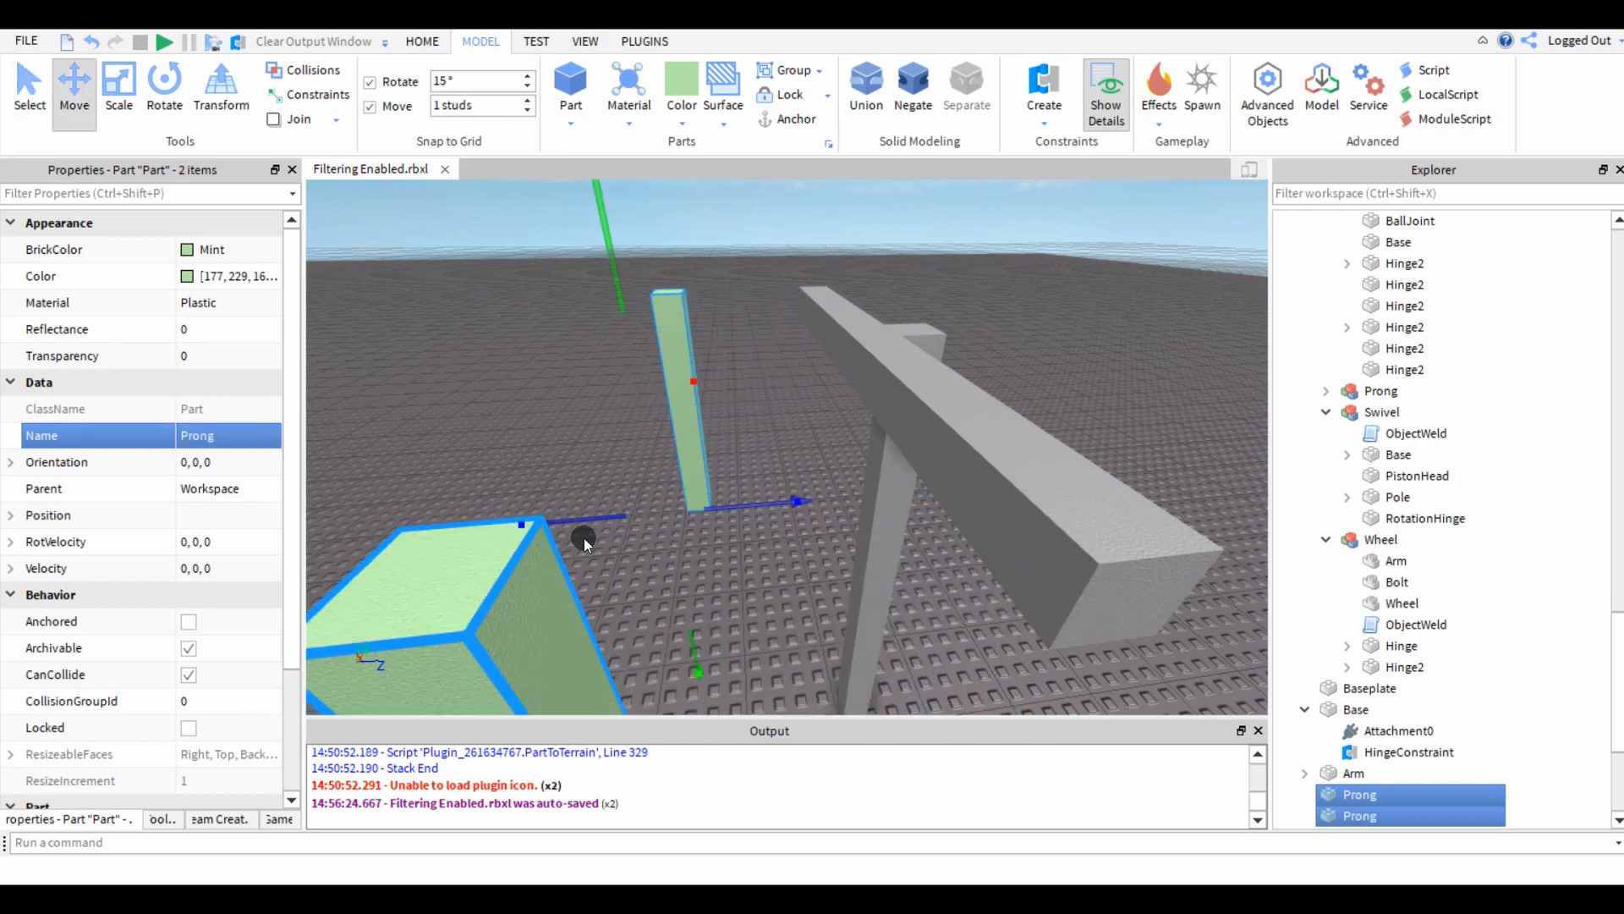
{"action": "left_click", "coordinate": [737, 594]}
Create a hinge constraint from the side of the arm's end to the upper part of its facing prong.
{"action": "key", "text": "d"}
{"action": "right_click_drag", "start_coordinate": [738, 595], "coordinate": [735, 576]}
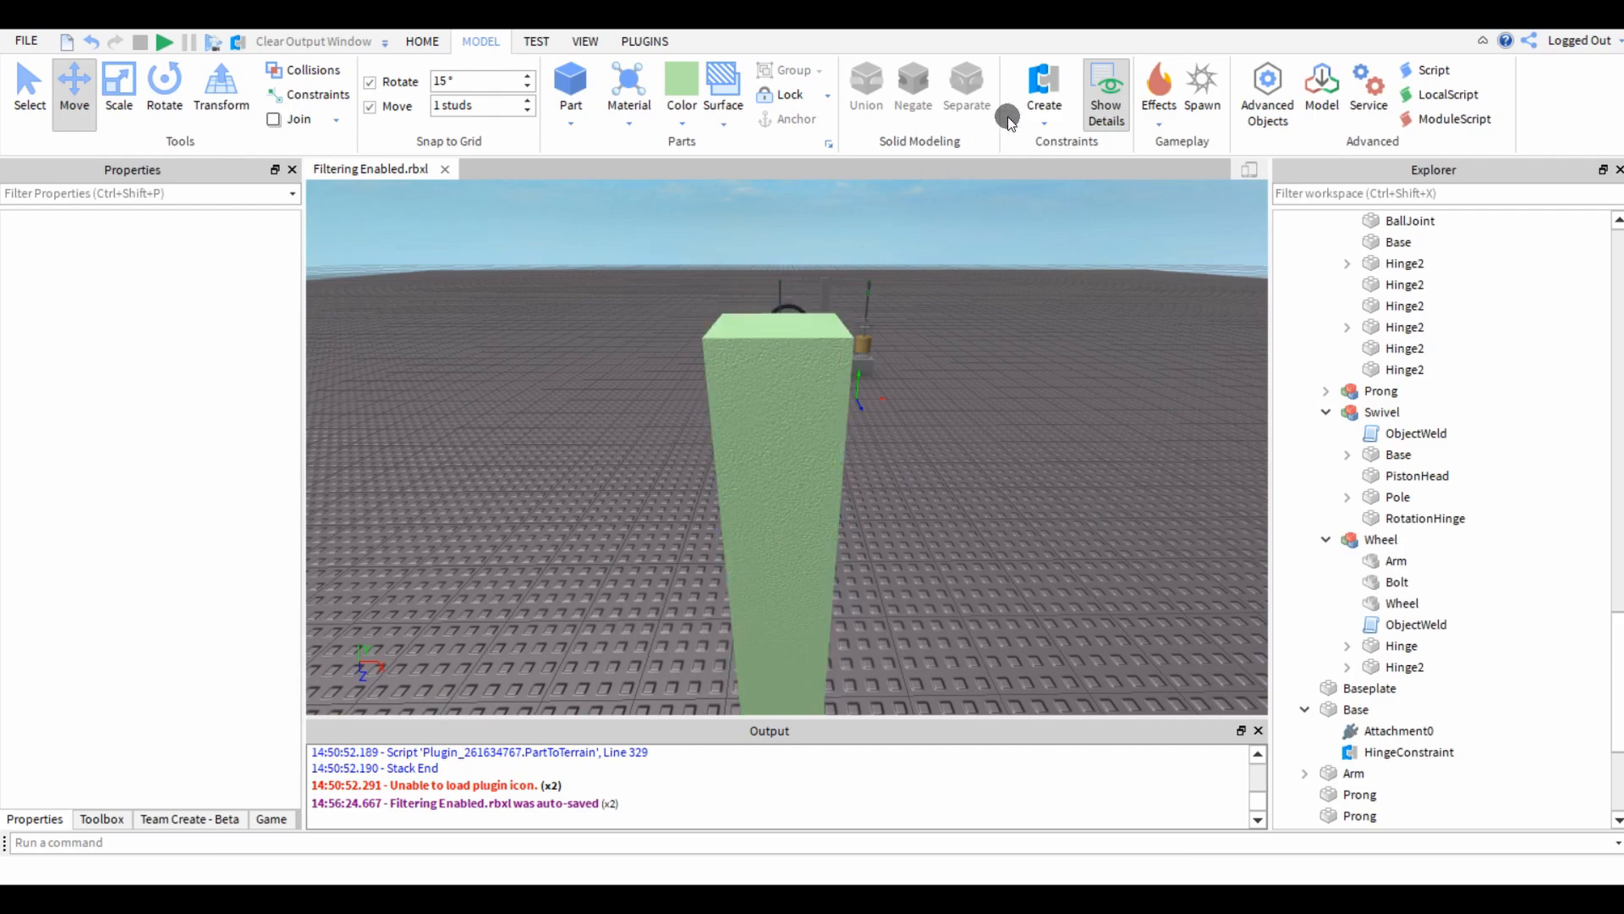
{"action": "key", "text": "w"}
{"action": "right_click_drag", "start_coordinate": [856, 330], "coordinate": [856, 330]}
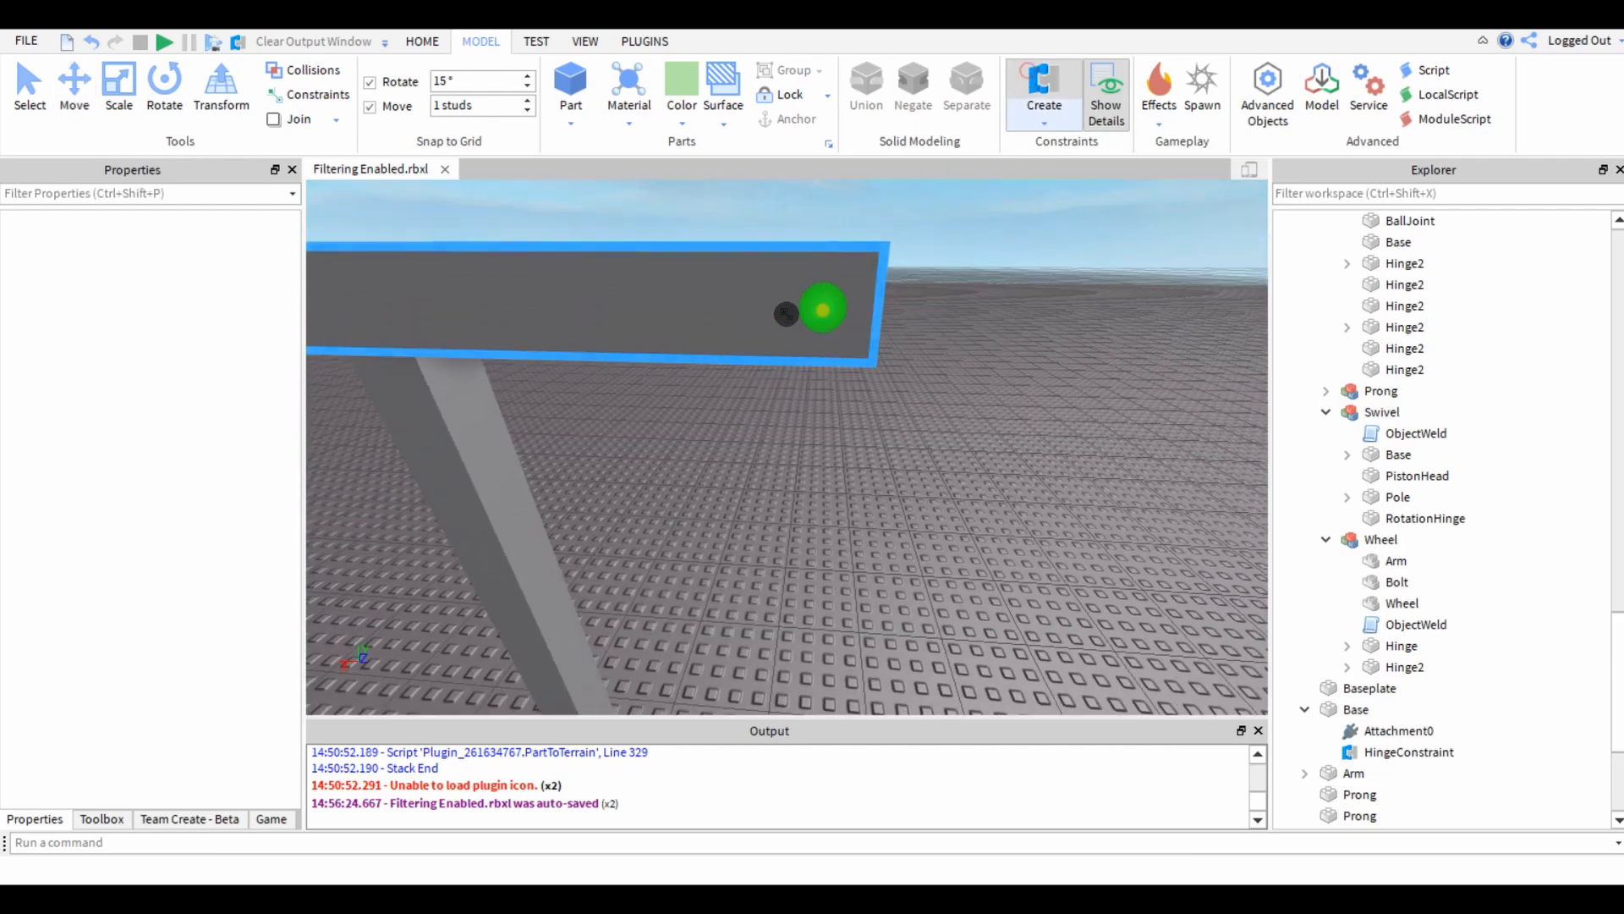
{"action": "left_click", "coordinate": [802, 314]}
{"action": "right_click_drag", "start_coordinate": [776, 500], "coordinate": [776, 500]}
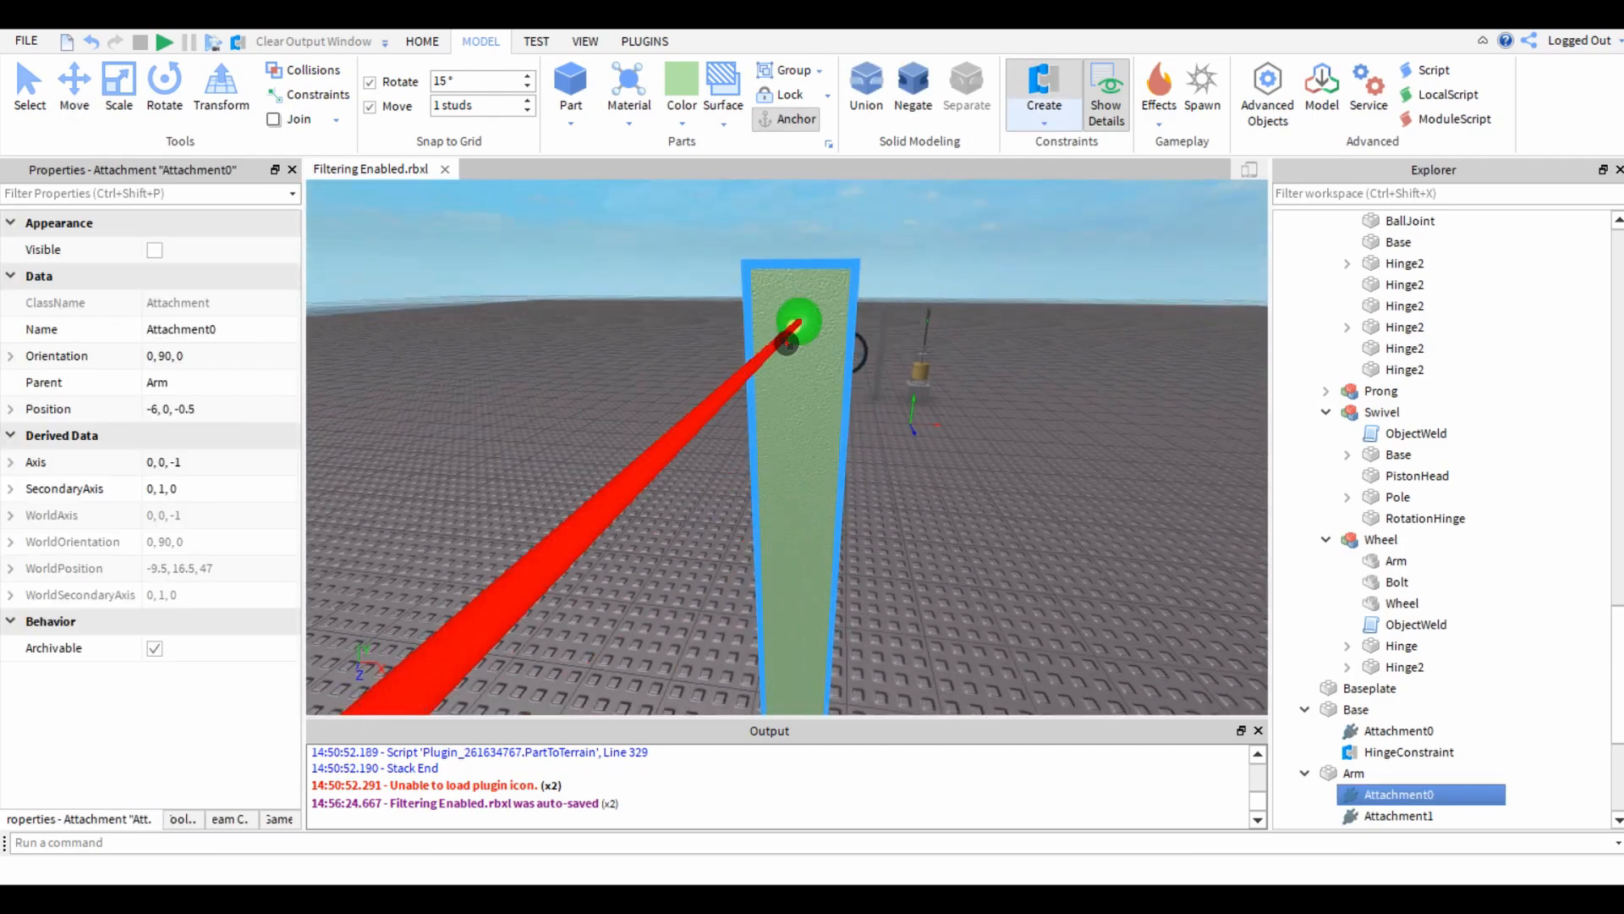
{"action": "left_click", "coordinate": [788, 338]}
Create a second hinge constraint between the arm's other end and the remaining prong.
{"action": "right_click_drag", "start_coordinate": [657, 434], "coordinate": [656, 433]}
{"action": "key", "text": "w"}
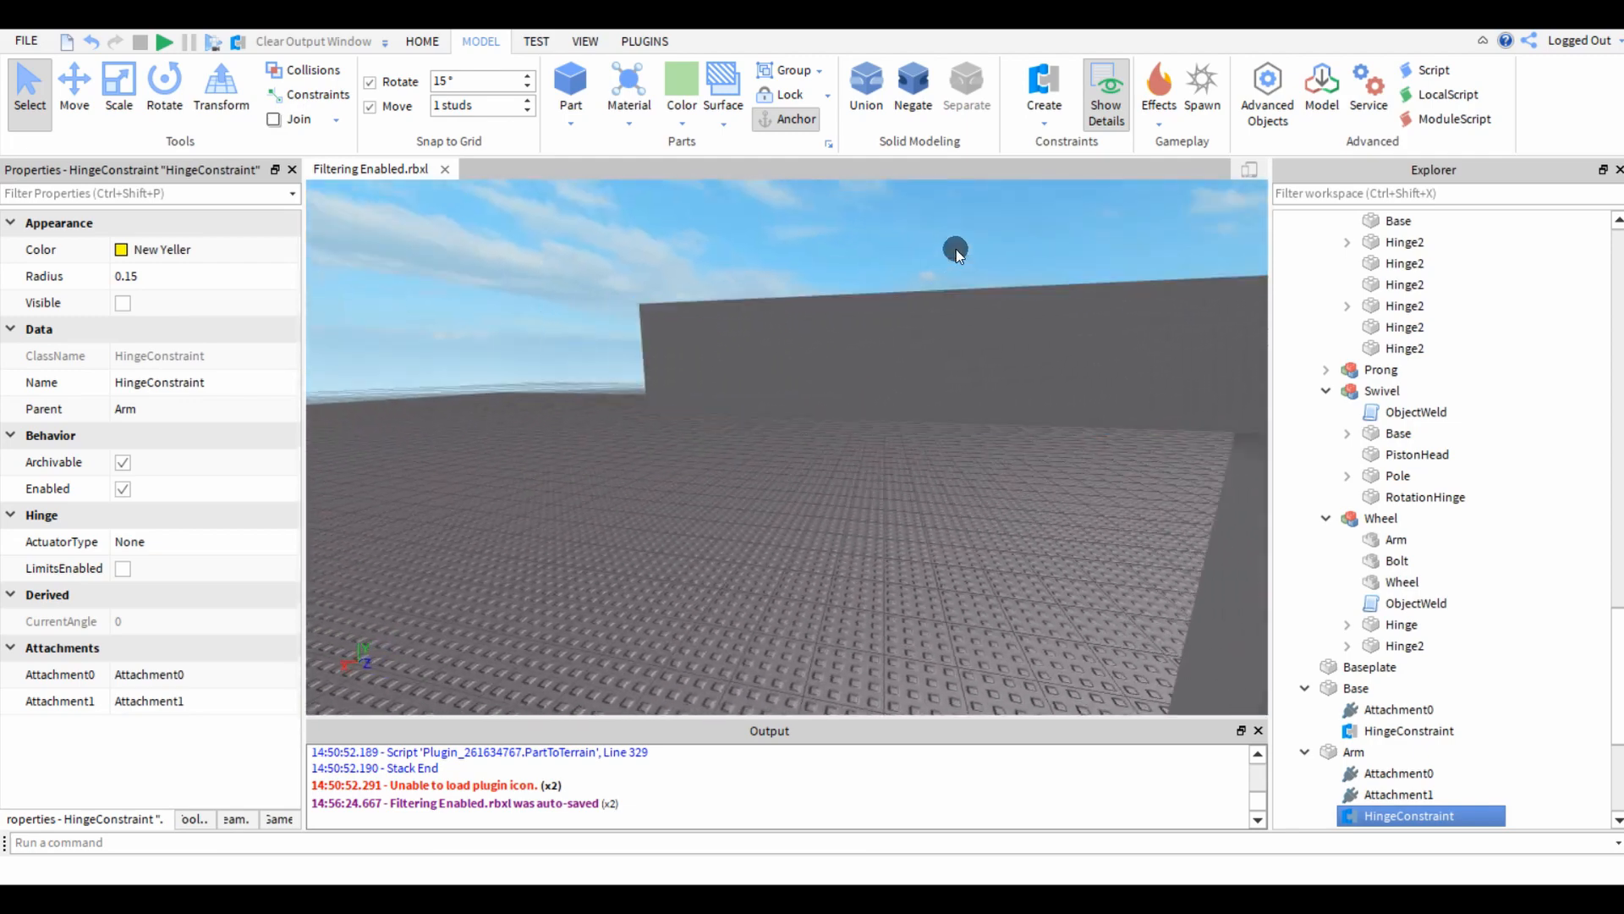
{"action": "left_click", "coordinate": [679, 359]}
{"action": "right_click_drag", "start_coordinate": [644, 515], "coordinate": [692, 554]}
{"action": "key", "text": "w"}
{"action": "left_click", "coordinate": [875, 490]}
Select both prongs and move them back flush against the arm's side.
{"action": "key", "text": "s"}
{"action": "left_click", "coordinate": [938, 569], "text": "ctrl"}
{"action": "left_click", "coordinate": [849, 357], "text": "ctrl"}
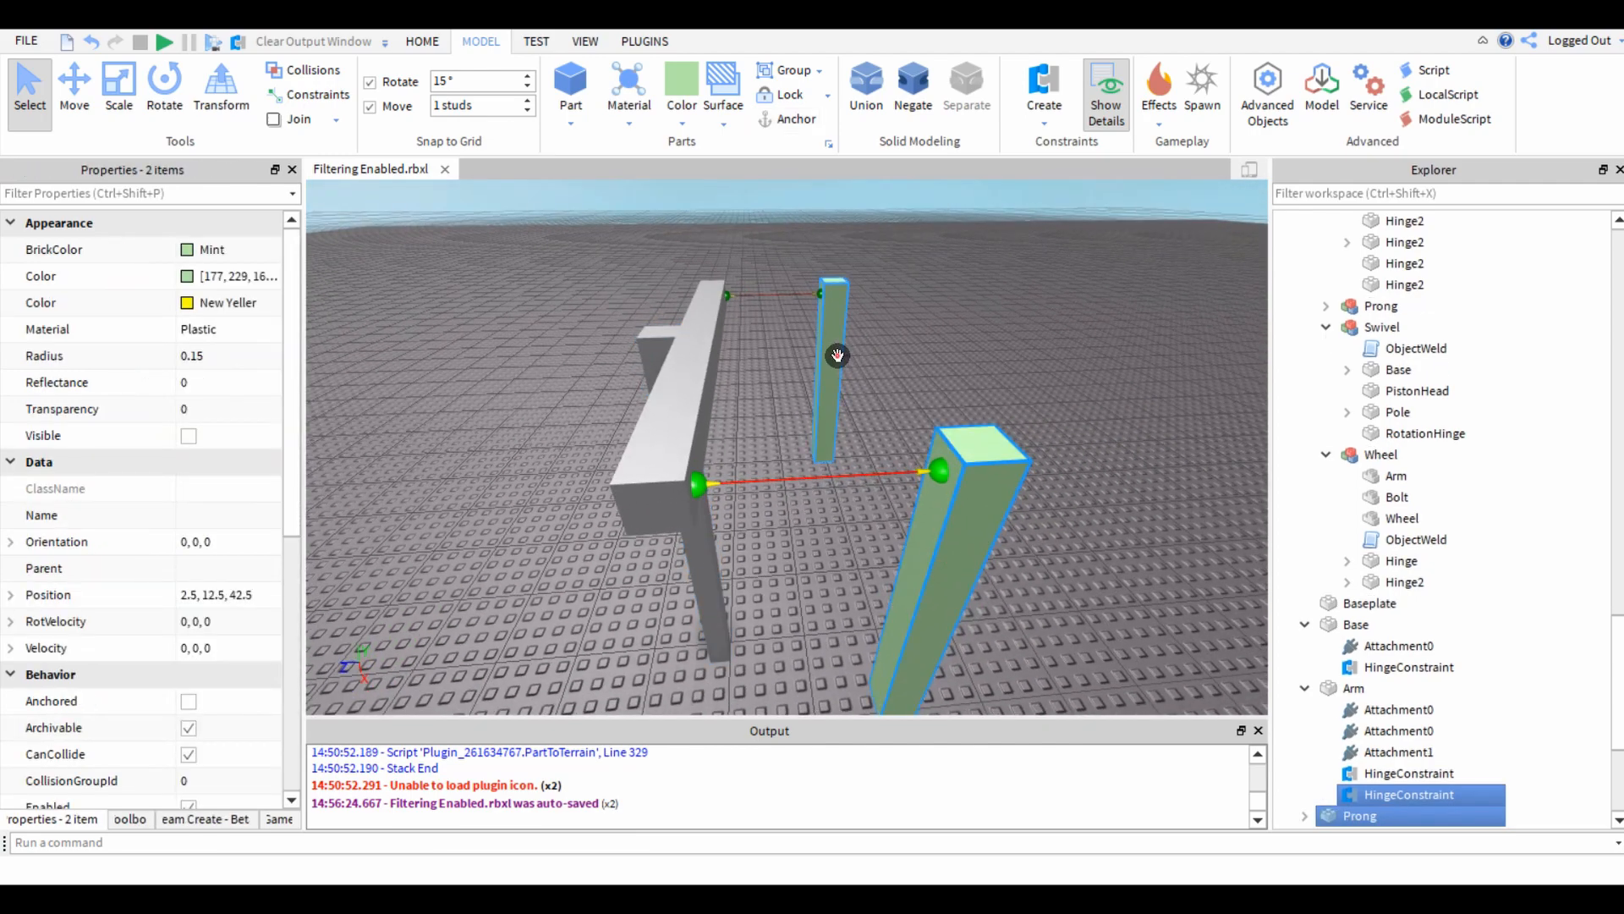
{"action": "key", "text": "ctrl+2"}
{"action": "left_click_drag", "start_coordinate": [774, 457], "coordinate": [661, 473]}
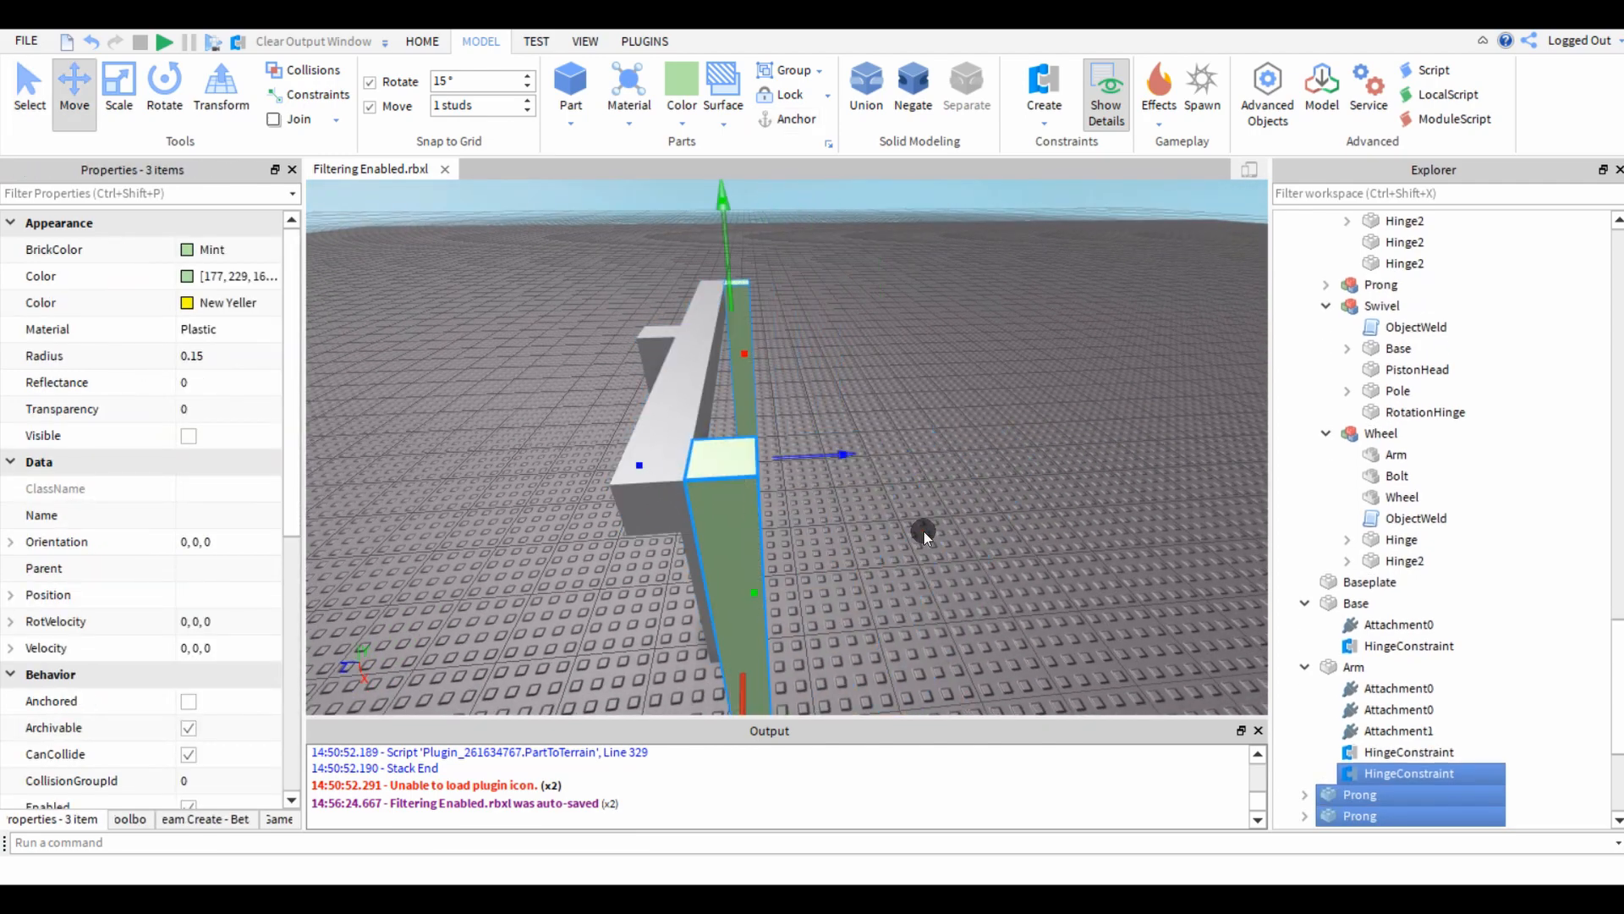
{"action": "left_click", "coordinate": [924, 532]}
Enable custom physical properties on both prongs with Friction 0 and FrictionWeight 0, and deselect them.
{"action": "right_click_drag", "start_coordinate": [924, 532], "coordinate": [924, 531]}
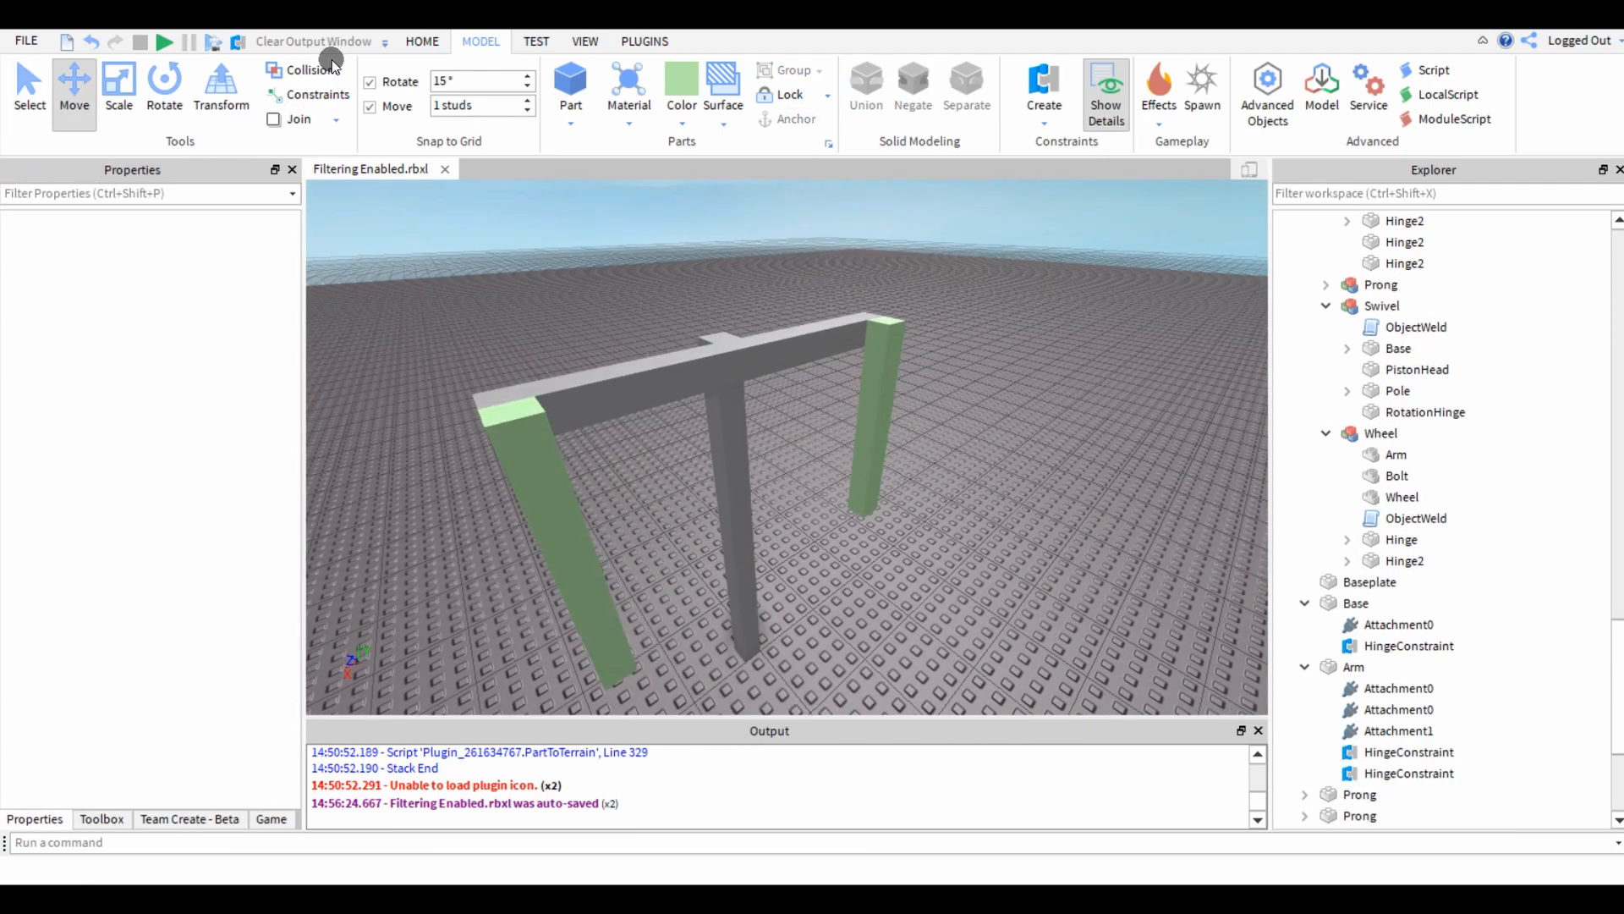
{"action": "left_click", "coordinate": [544, 471]}
{"action": "scroll", "coordinate": [132, 544], "scroll_direction": "down", "scroll_amount": 3}
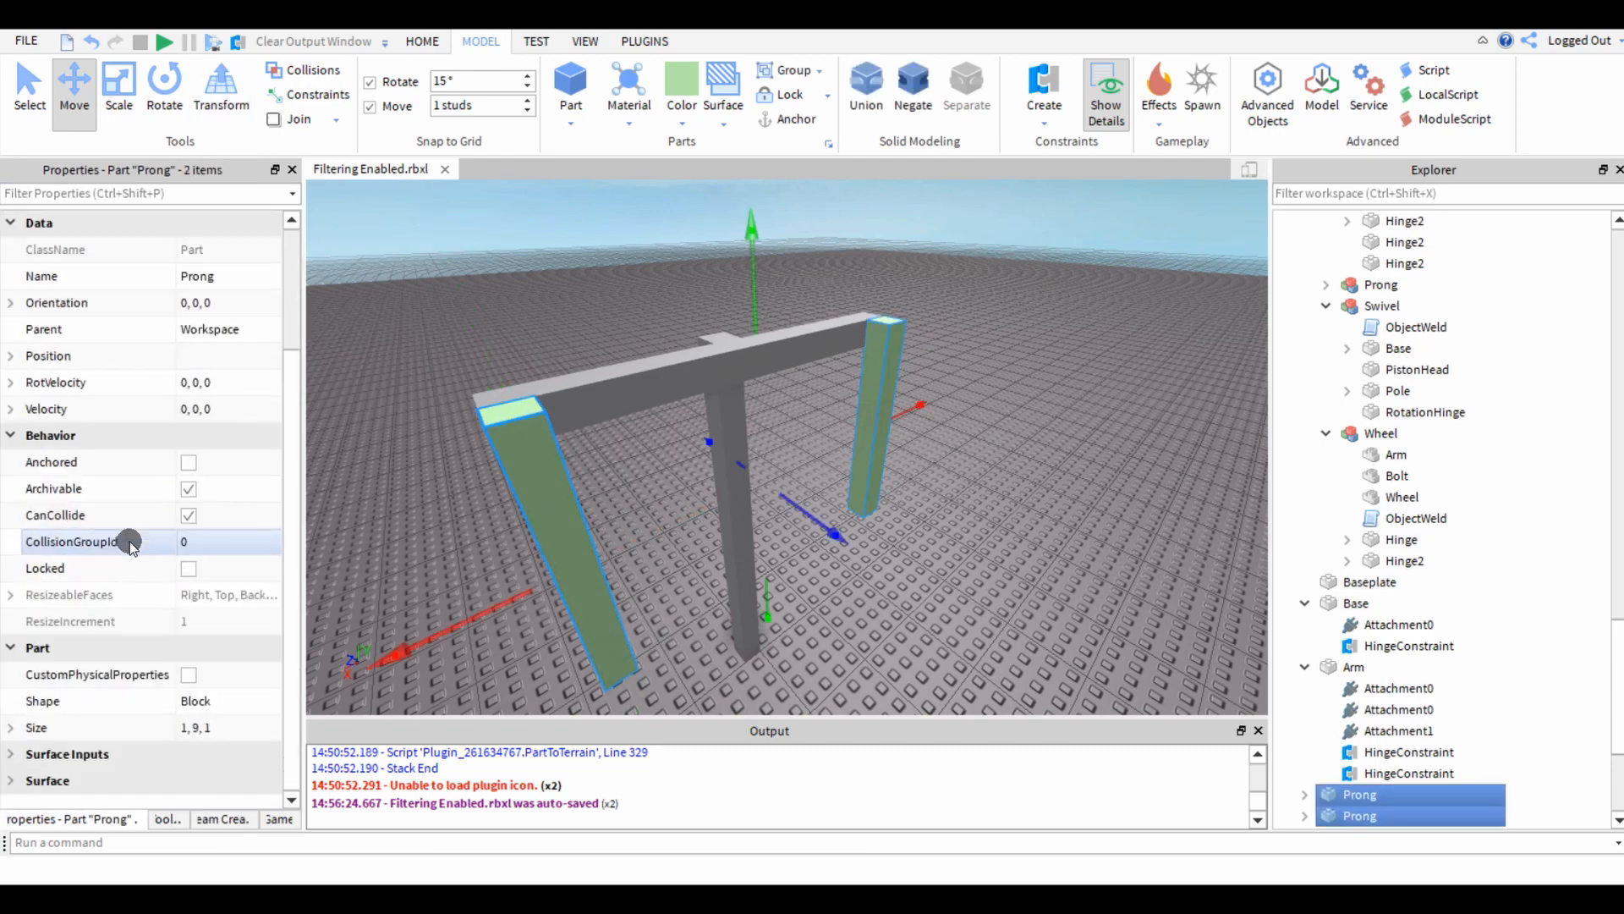
{"action": "scroll", "coordinate": [163, 681], "scroll_direction": "down", "scroll_amount": 3}
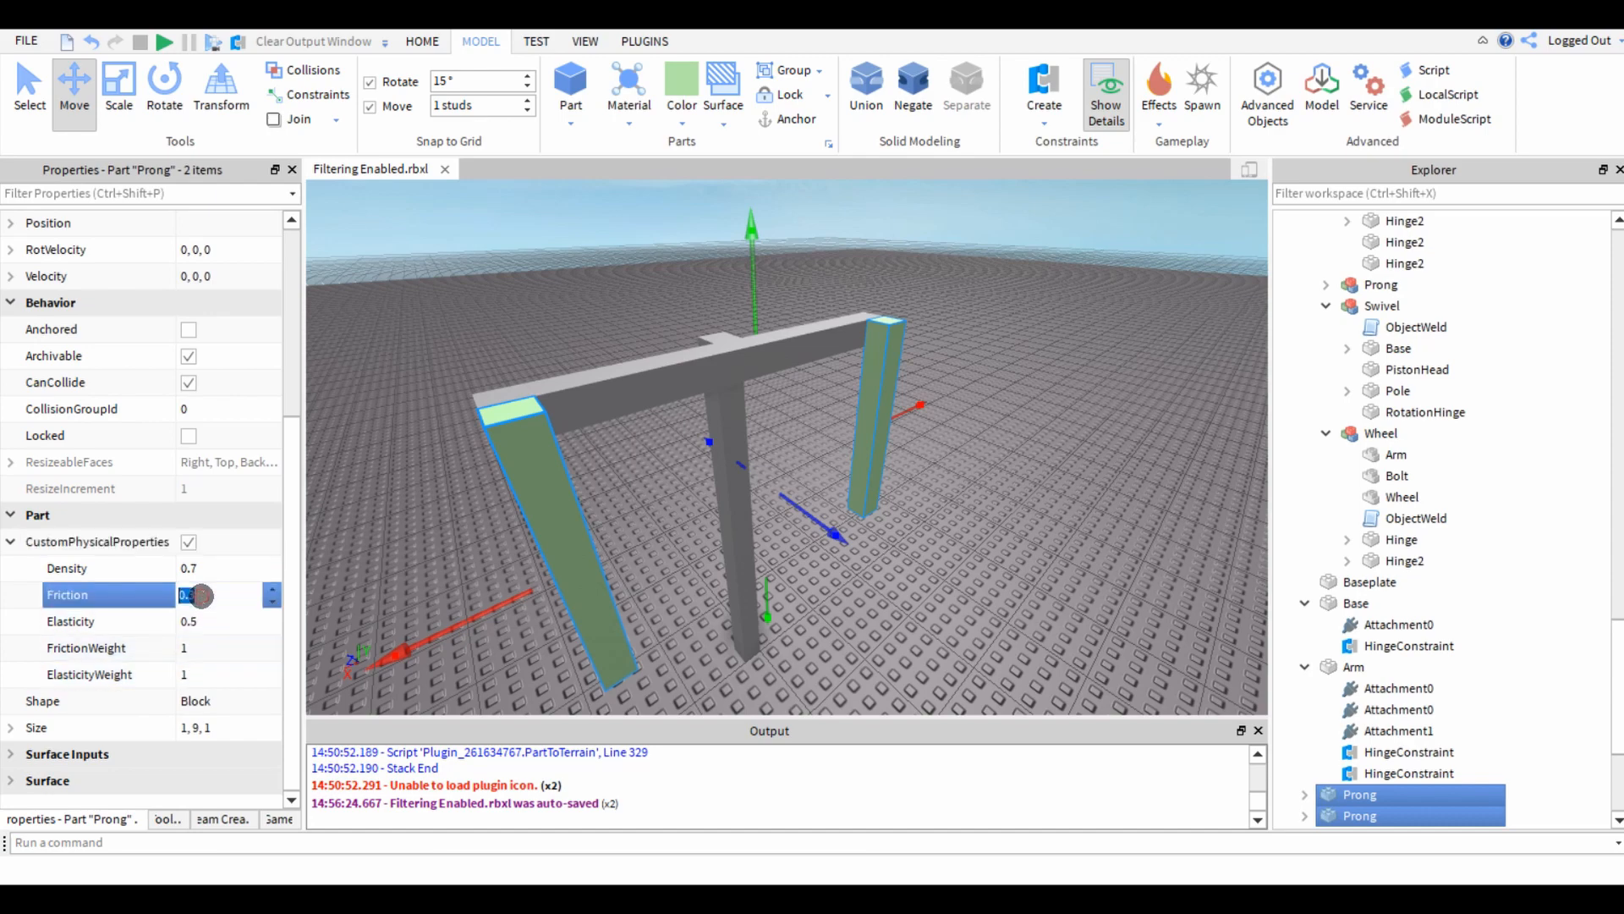
{"action": "left_click", "coordinate": [962, 597]}
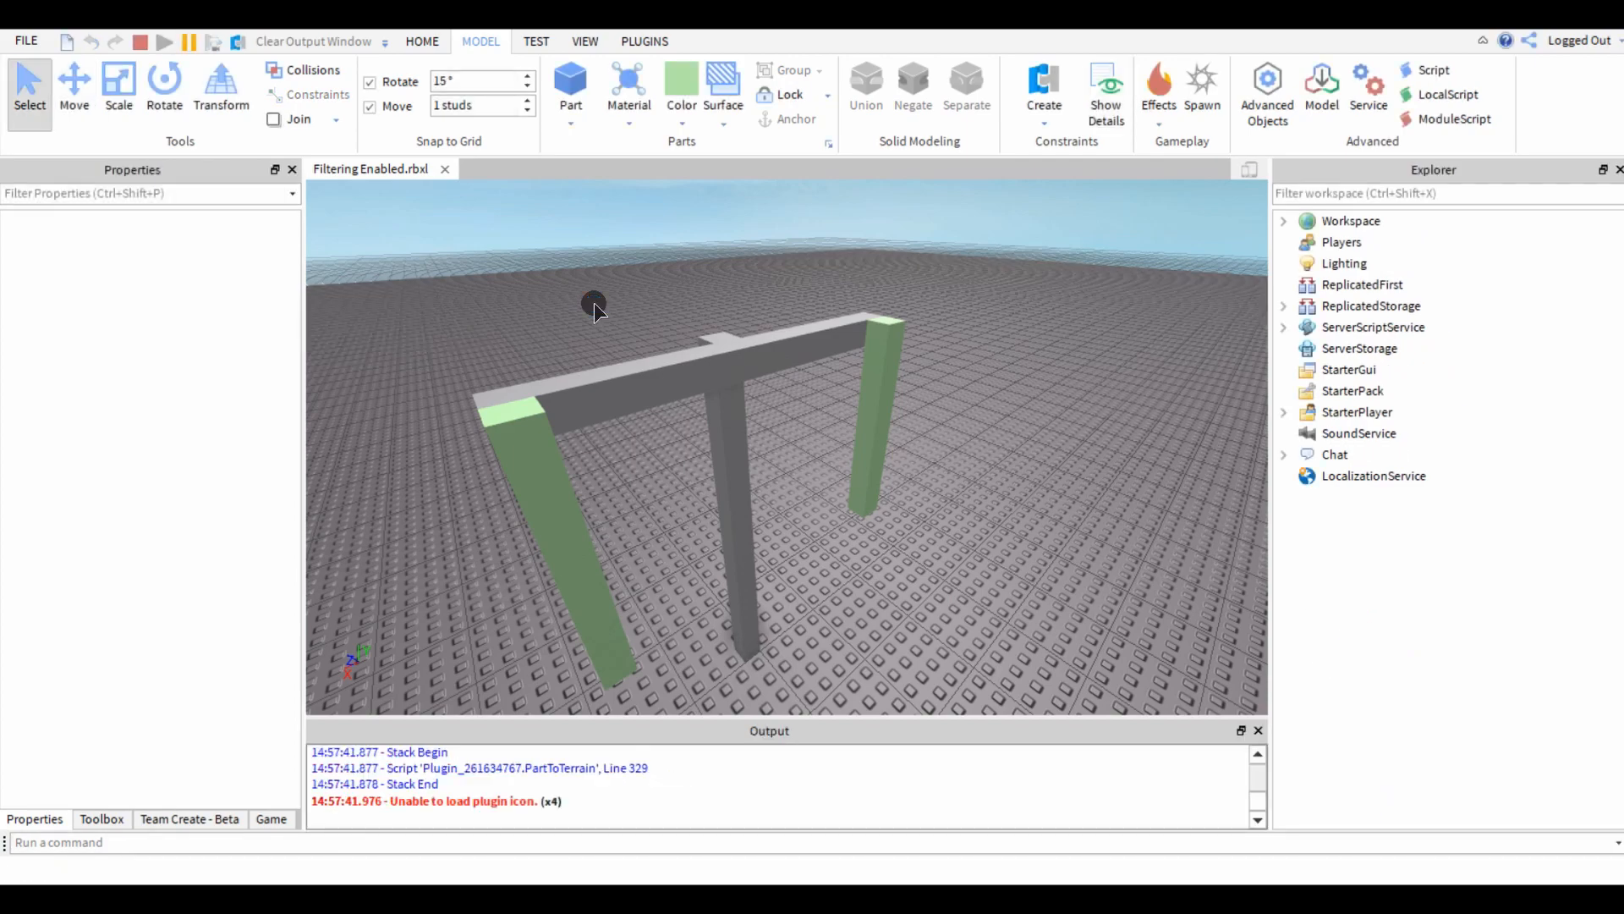
Run the simulation, drop a new block on the arm to test how the hinged prongs swing, and stop it.
{"action": "key", "text": "w"}
{"action": "right_click_drag", "start_coordinate": [779, 286], "coordinate": [778, 286]}
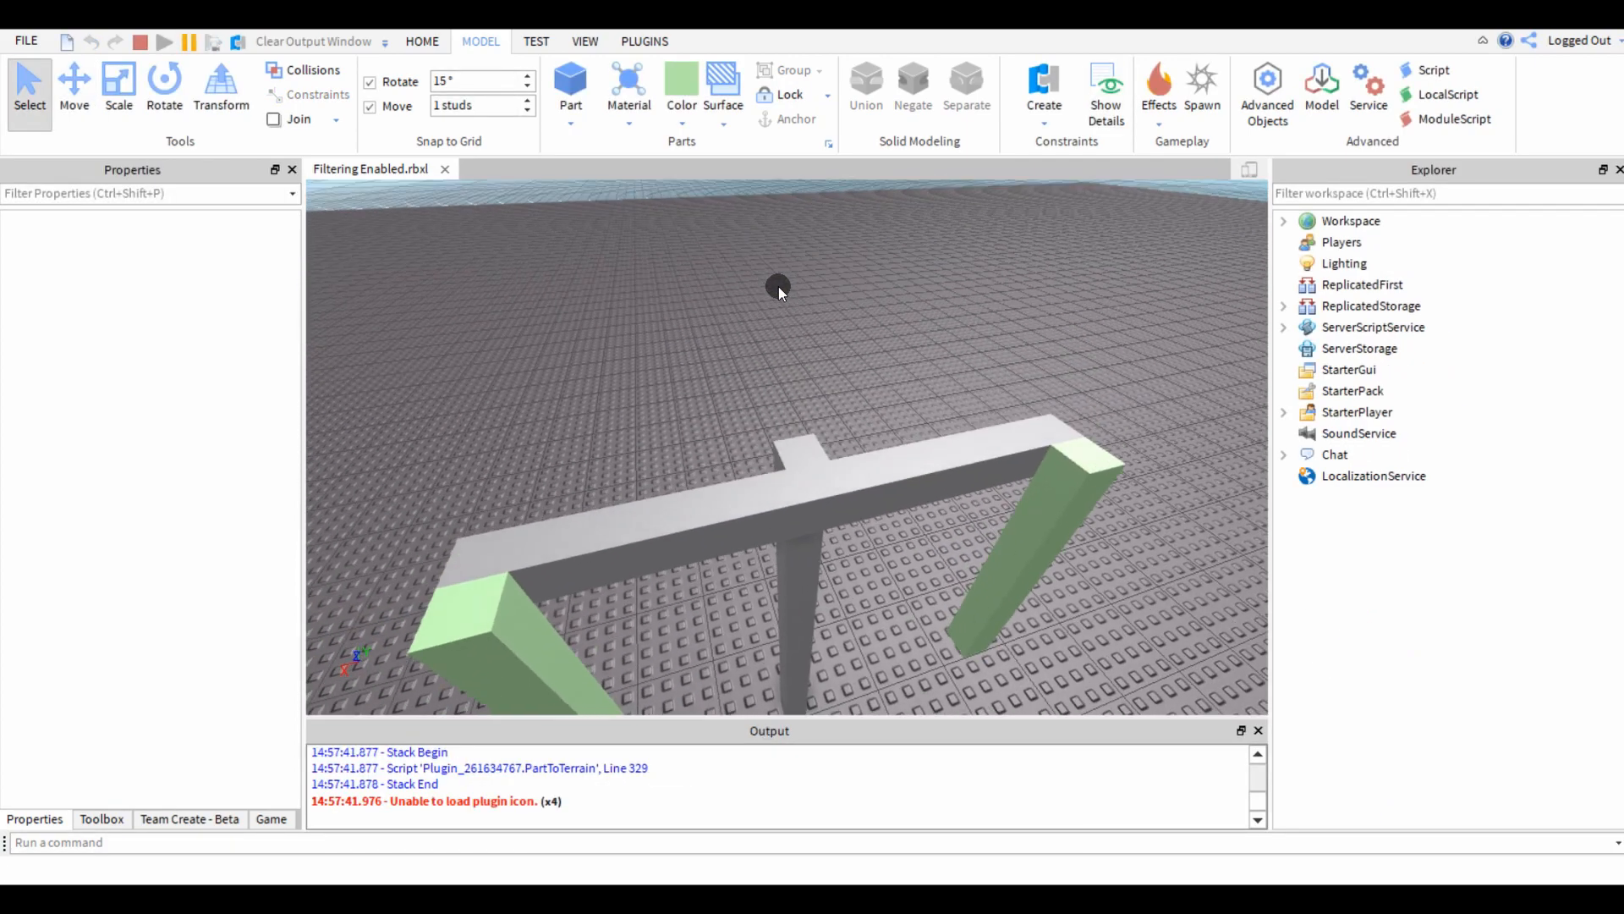
{"action": "key", "text": "d"}
{"action": "left_click", "coordinate": [562, 90]}
{"action": "key", "text": "s"}
{"action": "right_click_drag", "start_coordinate": [655, 393], "coordinate": [658, 399]}
{"action": "key", "text": "a"}
{"action": "key", "text": "a"}
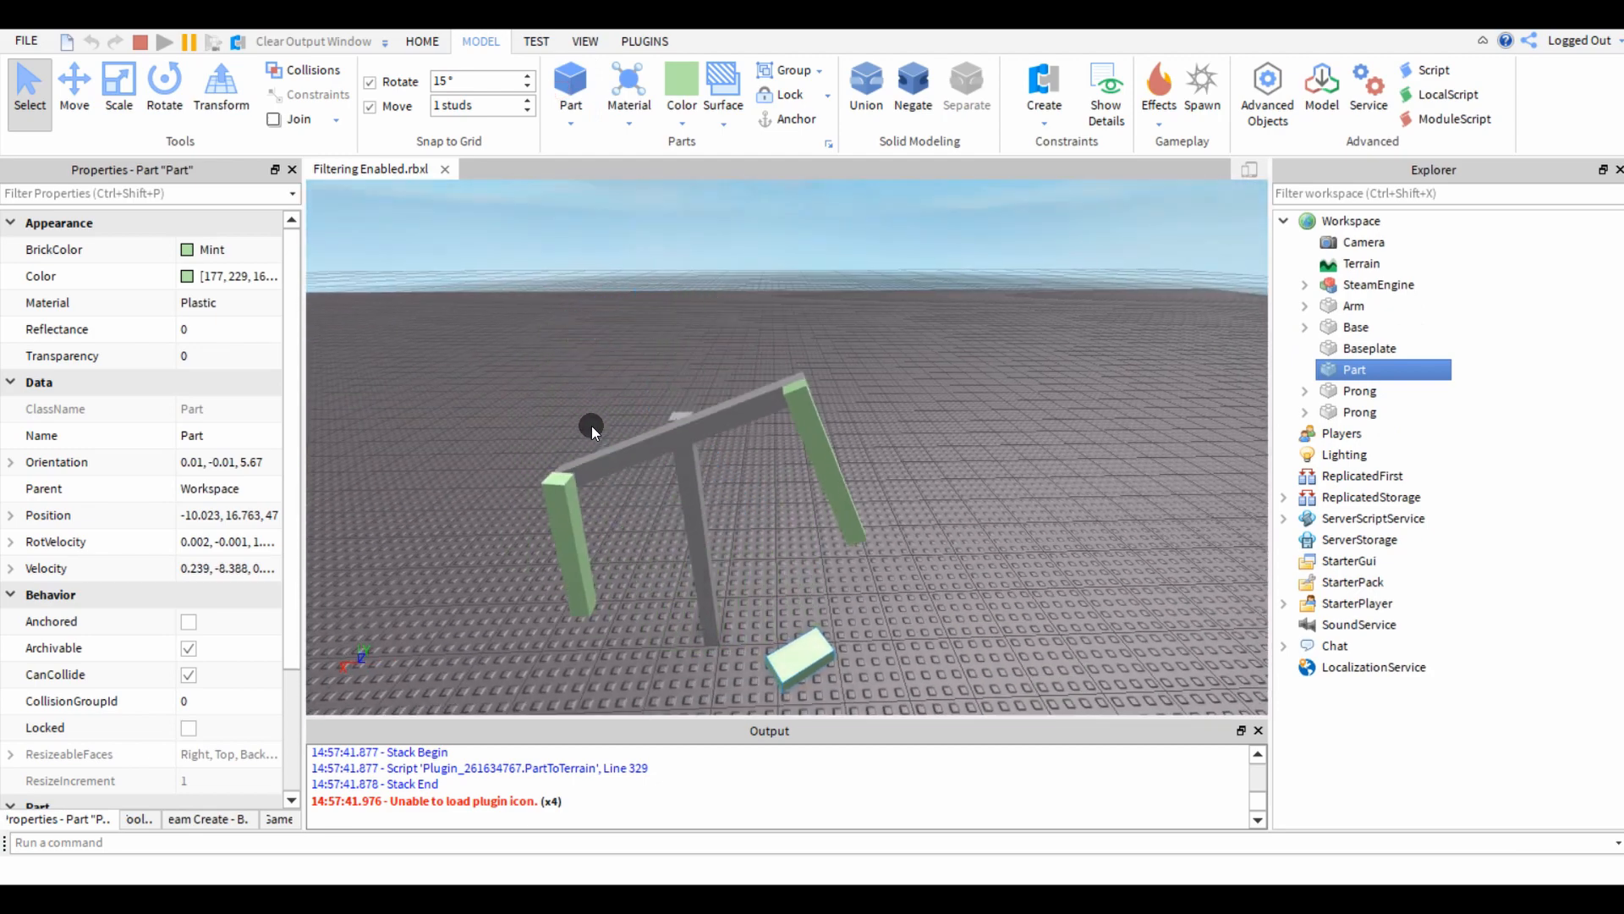
{"action": "left_click", "coordinate": [148, 49]}
Examine the steam engine's flywheel and the post that supports it.
{"action": "key", "text": "w"}
{"action": "right_click_drag", "start_coordinate": [785, 497], "coordinate": [775, 385]}
{"action": "key", "text": "w"}
{"action": "key", "text": "d"}
{"action": "key", "text": "w"}
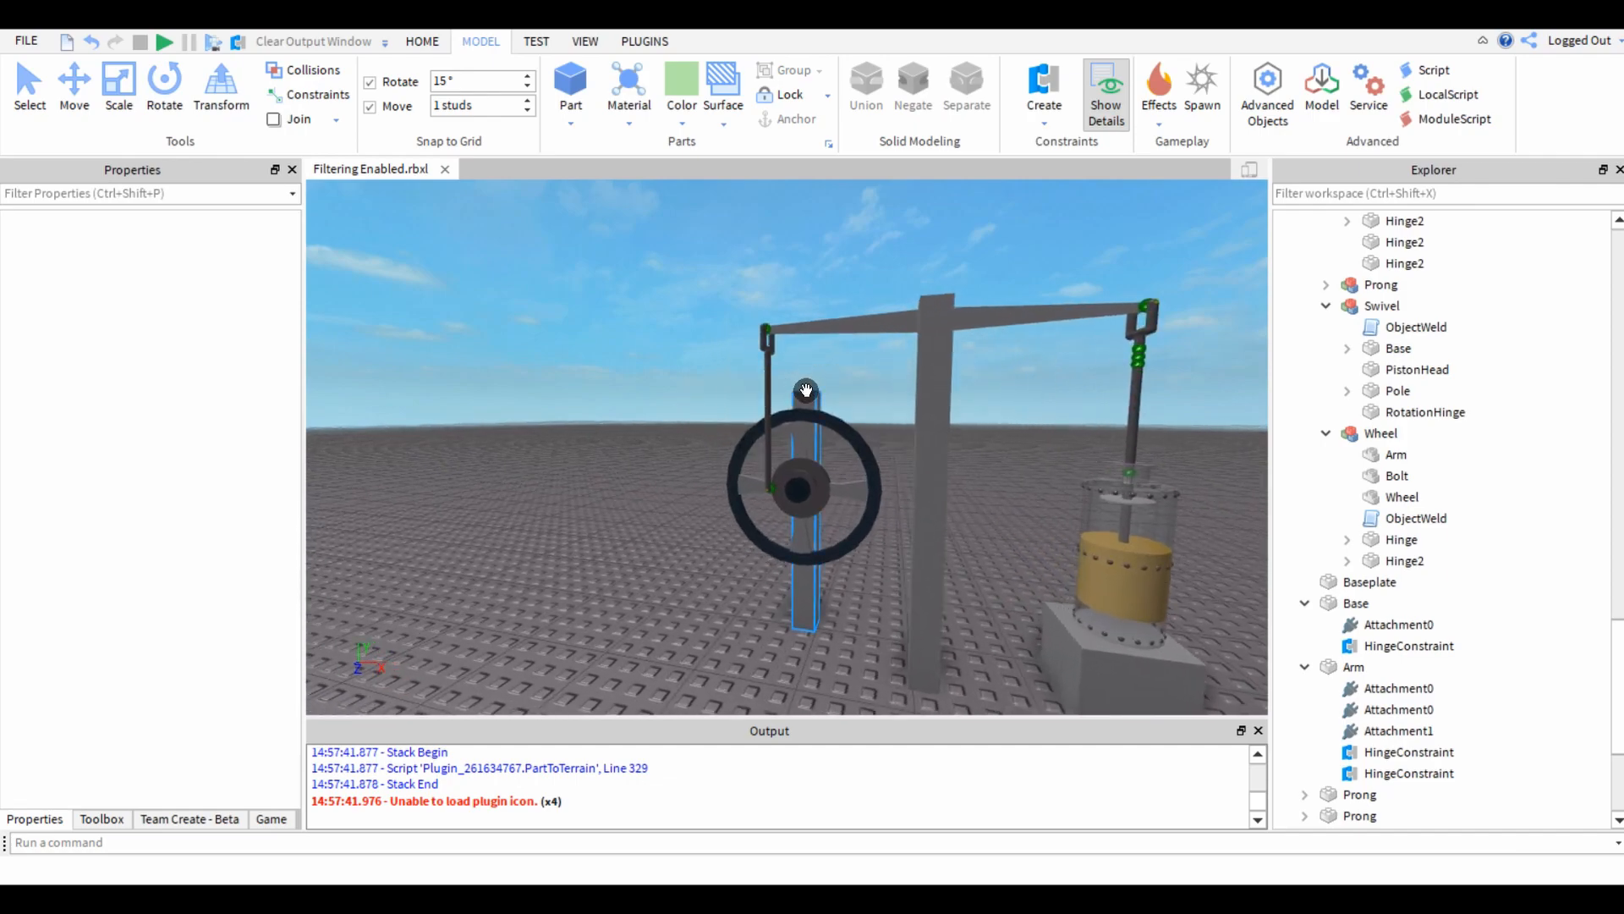
{"action": "left_click", "coordinate": [805, 390]}
{"action": "left_click", "coordinate": [661, 413]}
Insert a new block on the baseplate beside the anchored post and colour it gold.
{"action": "right_click_drag", "start_coordinate": [661, 412], "coordinate": [660, 412]}
{"action": "key", "text": "w"}
{"action": "key", "text": "w"}
{"action": "left_click", "coordinate": [572, 74]}
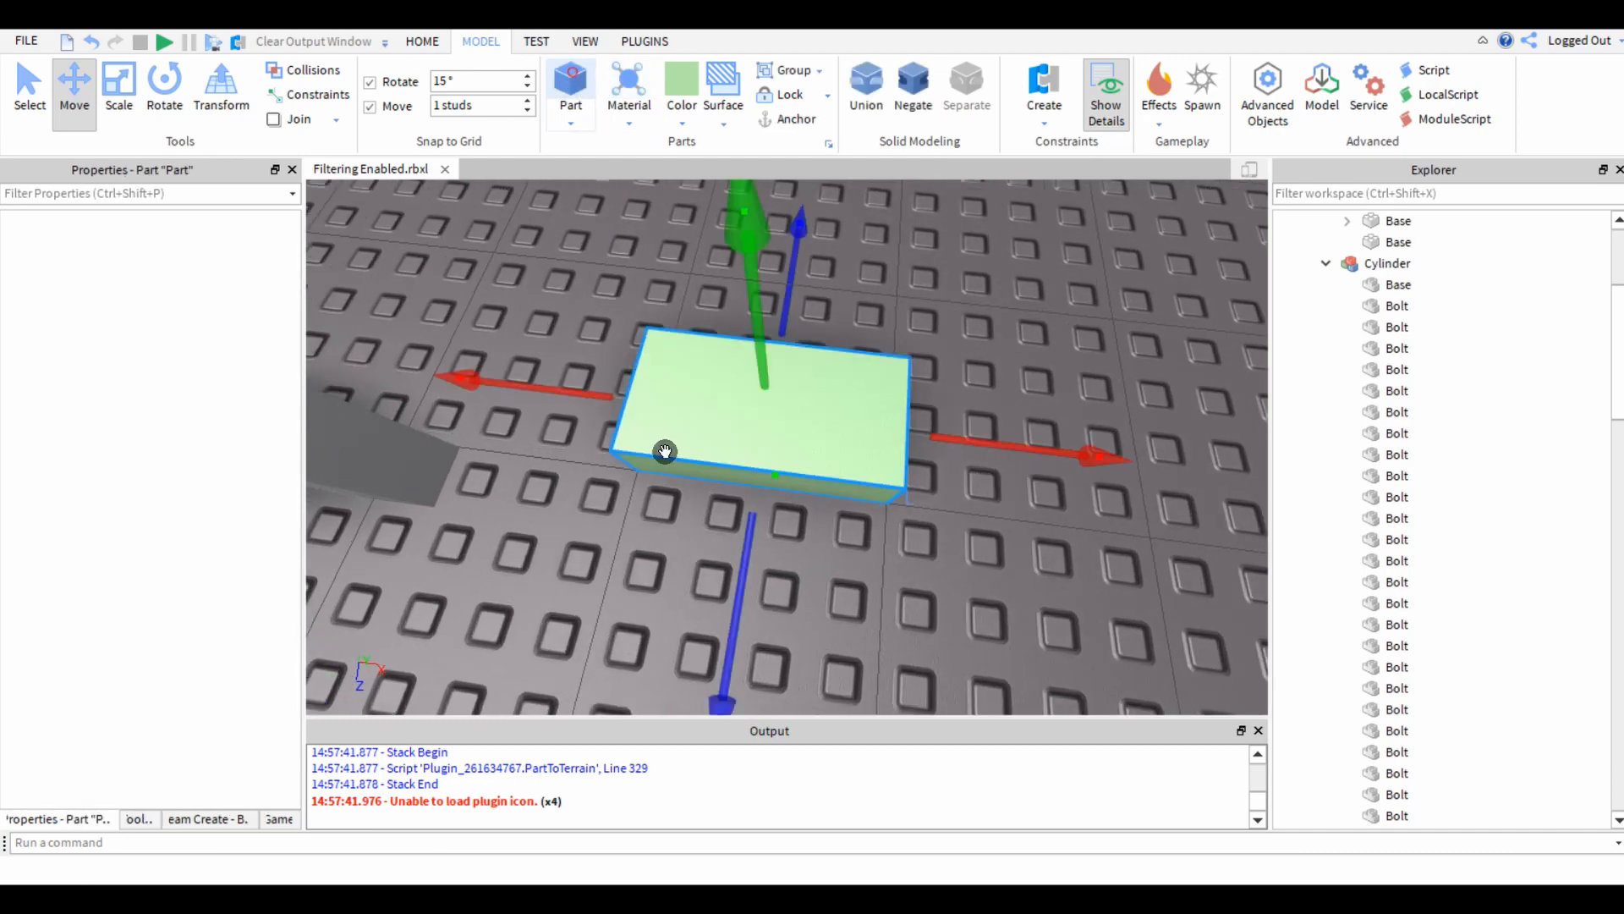
{"action": "key", "text": "ctrl+1"}
{"action": "left_click", "coordinate": [677, 125]}
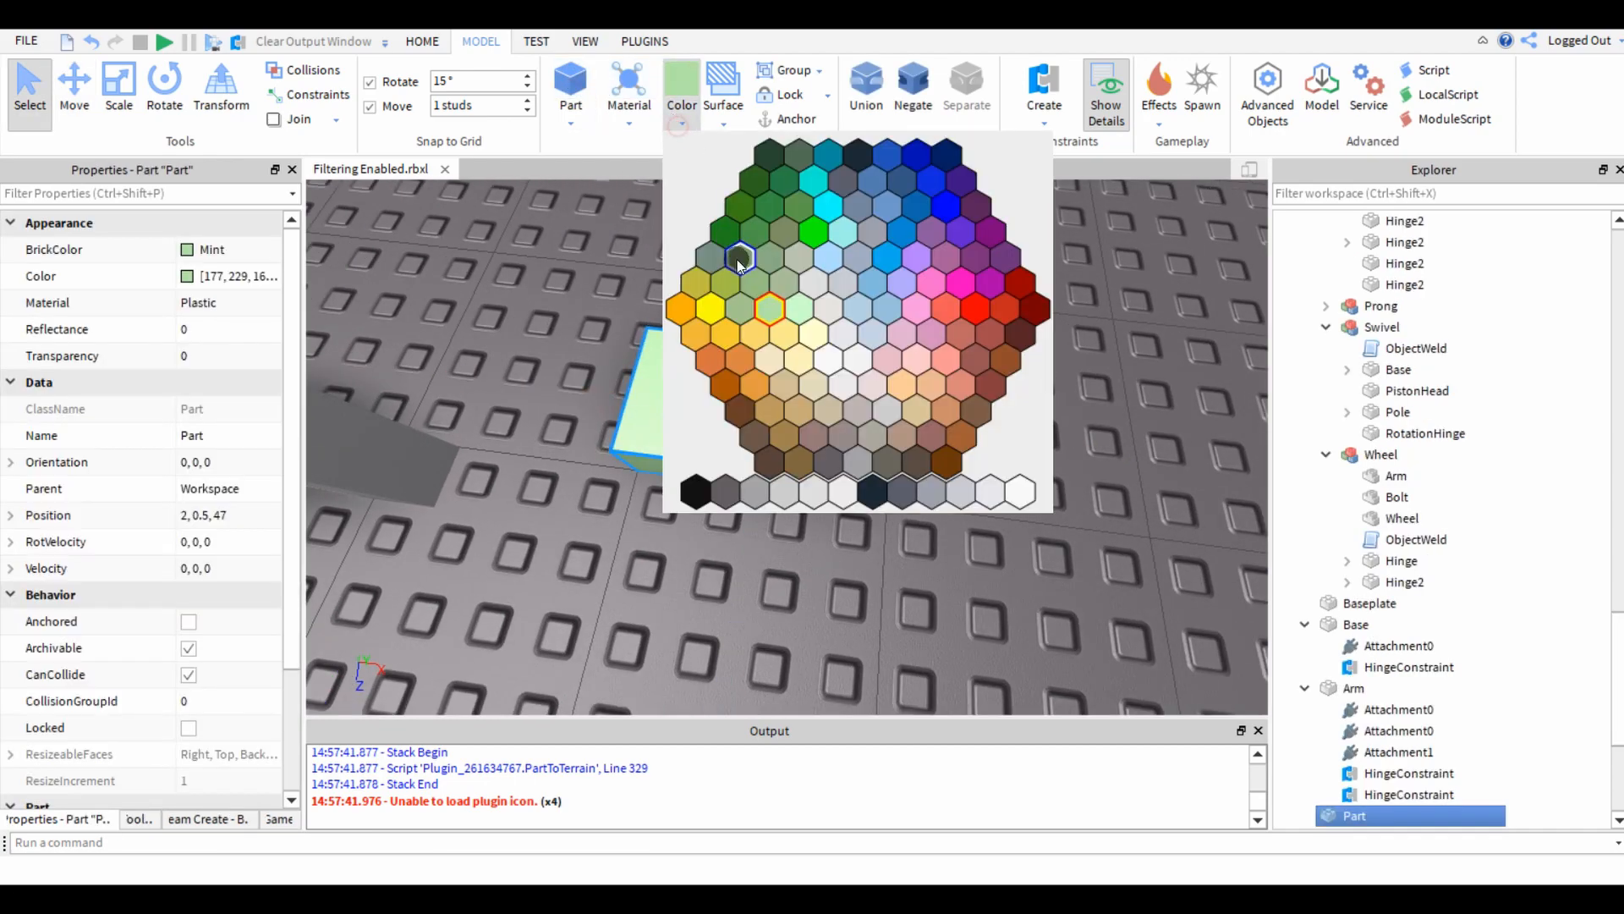
{"action": "left_click", "coordinate": [697, 338]}
{"action": "left_click_drag", "start_coordinate": [760, 431], "coordinate": [728, 570]}
Colour the anchored Base post dark grey and deselect it.
{"action": "right_click_drag", "start_coordinate": [547, 592], "coordinate": [546, 592]}
{"action": "left_click", "coordinate": [609, 356]}
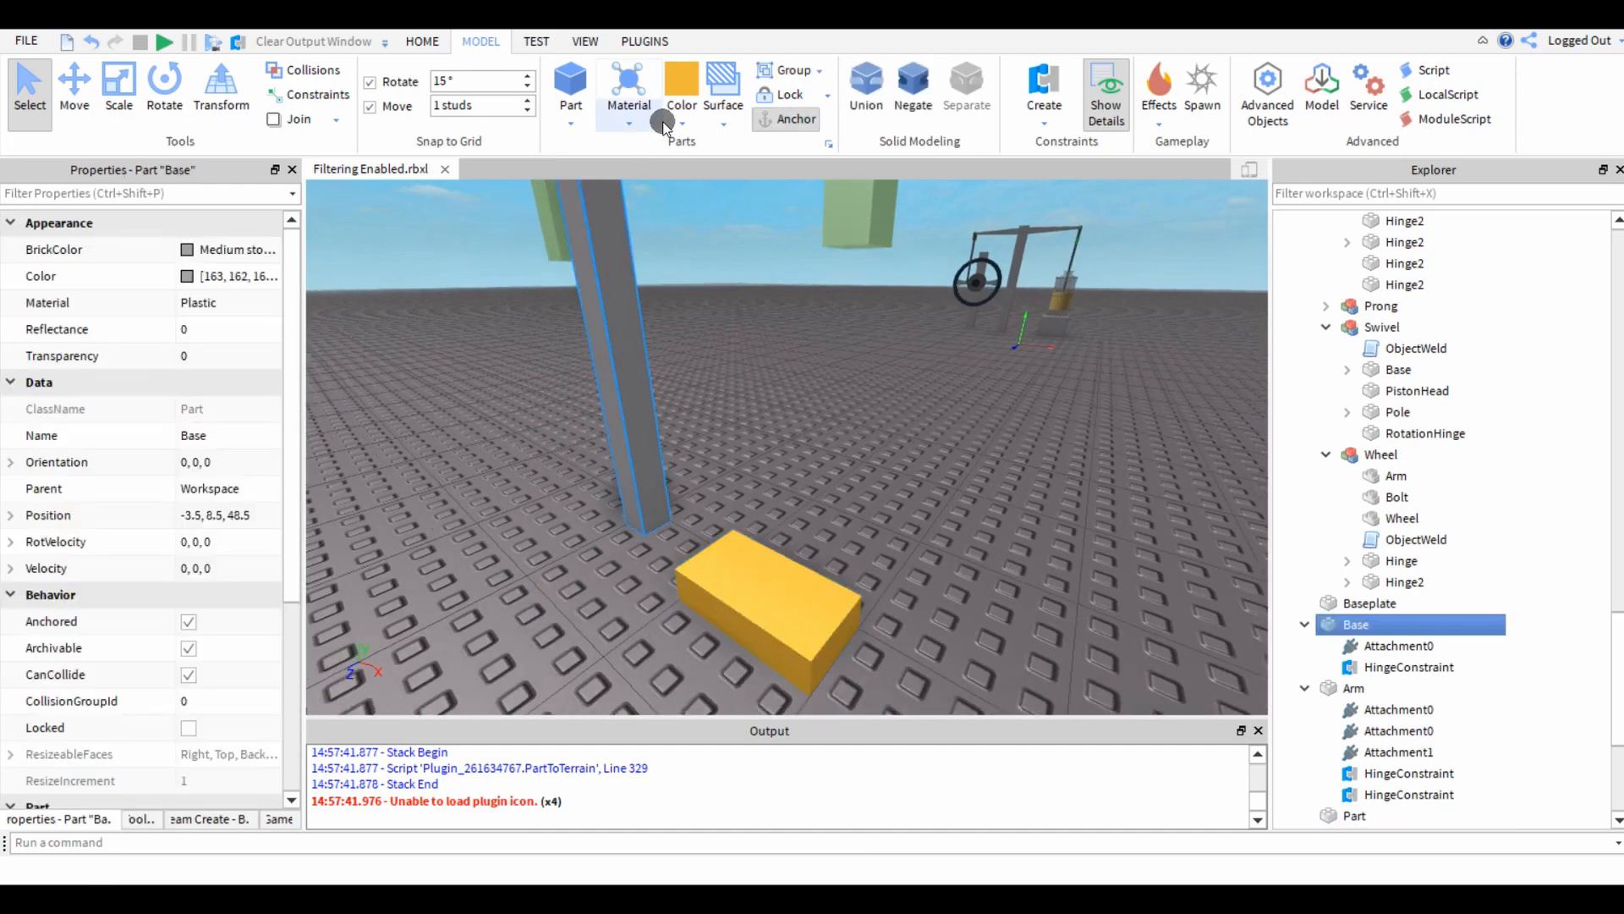
{"action": "left_click", "coordinate": [680, 93]}
{"action": "left_click", "coordinate": [710, 475]}
{"action": "left_click", "coordinate": [545, 534]}
{"action": "scroll", "coordinate": [540, 521], "scroll_direction": "down", "scroll_amount": 3}
{"action": "right_click_drag", "start_coordinate": [539, 521], "coordinate": [540, 521]}
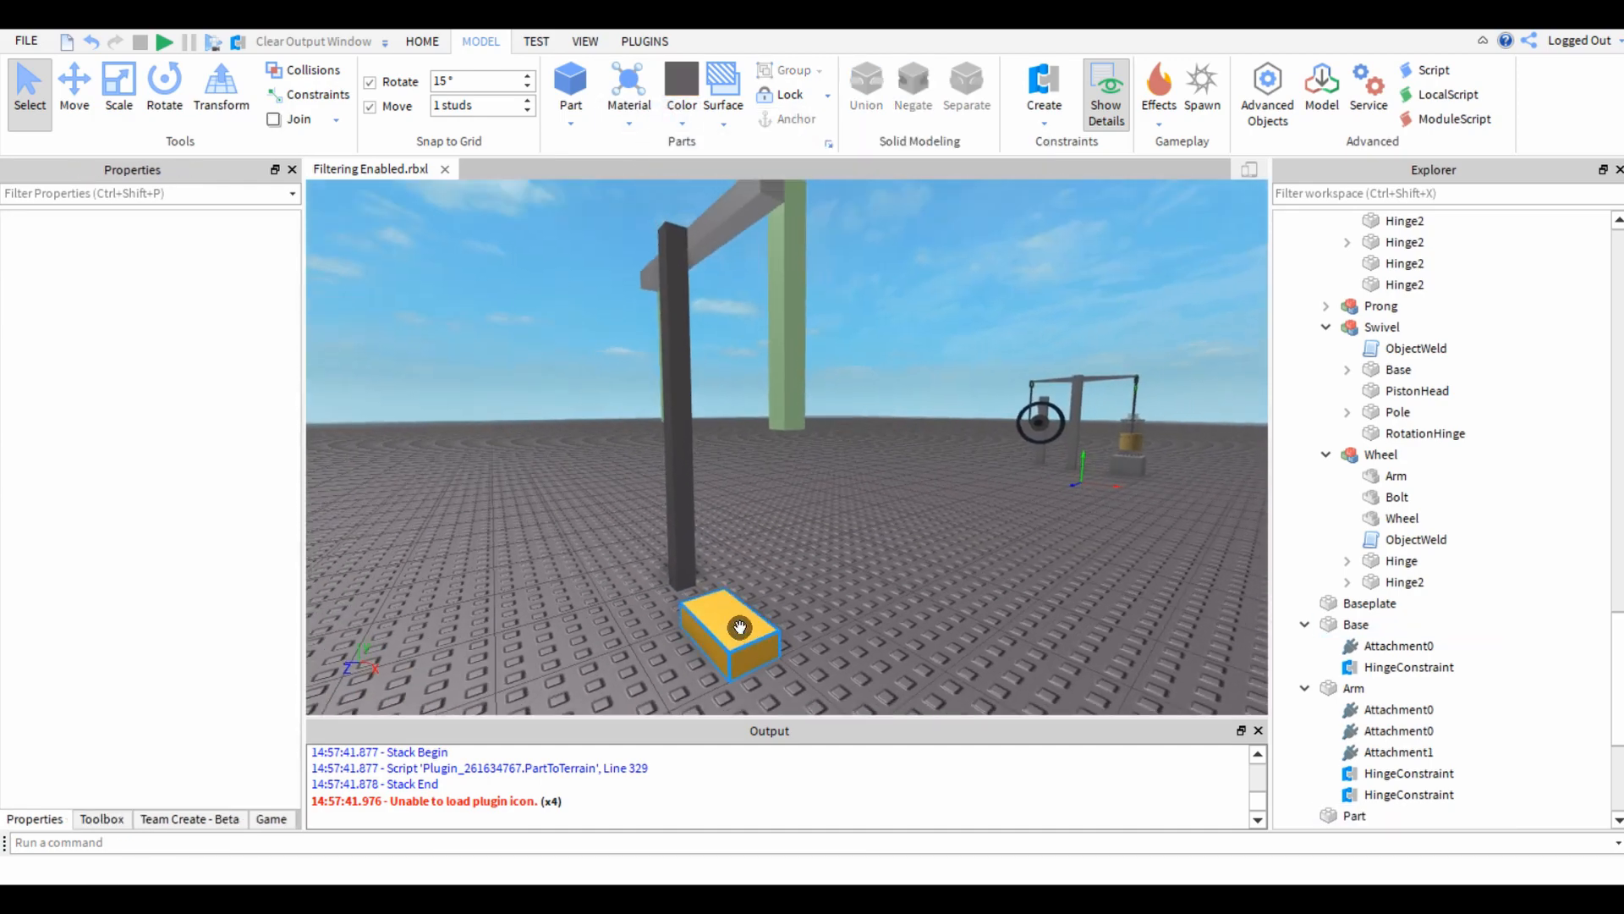
Scale the gold block upward into a tall column beside the Base post.
{"action": "left_click", "coordinate": [739, 625]}
{"action": "left_click_drag", "start_coordinate": [748, 338], "coordinate": [747, 335]}
{"action": "scroll", "coordinate": [748, 335], "scroll_direction": "up", "scroll_amount": 4}
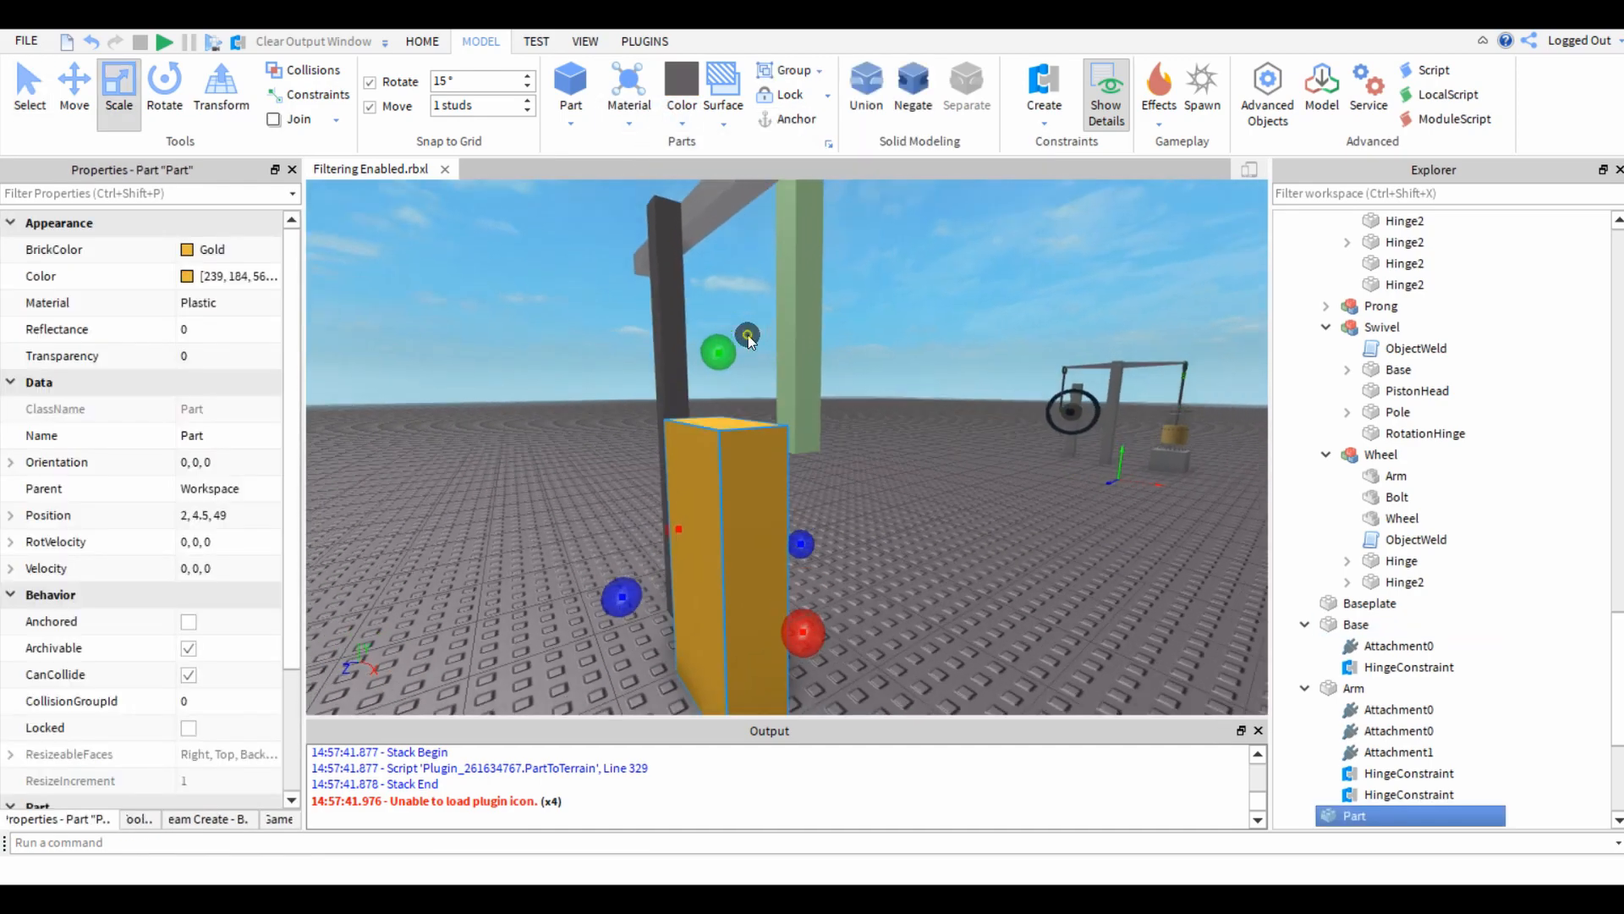
{"action": "right_click_drag", "start_coordinate": [748, 334], "coordinate": [748, 334]}
{"action": "scroll", "coordinate": [747, 334], "scroll_direction": "down", "scroll_amount": 5}
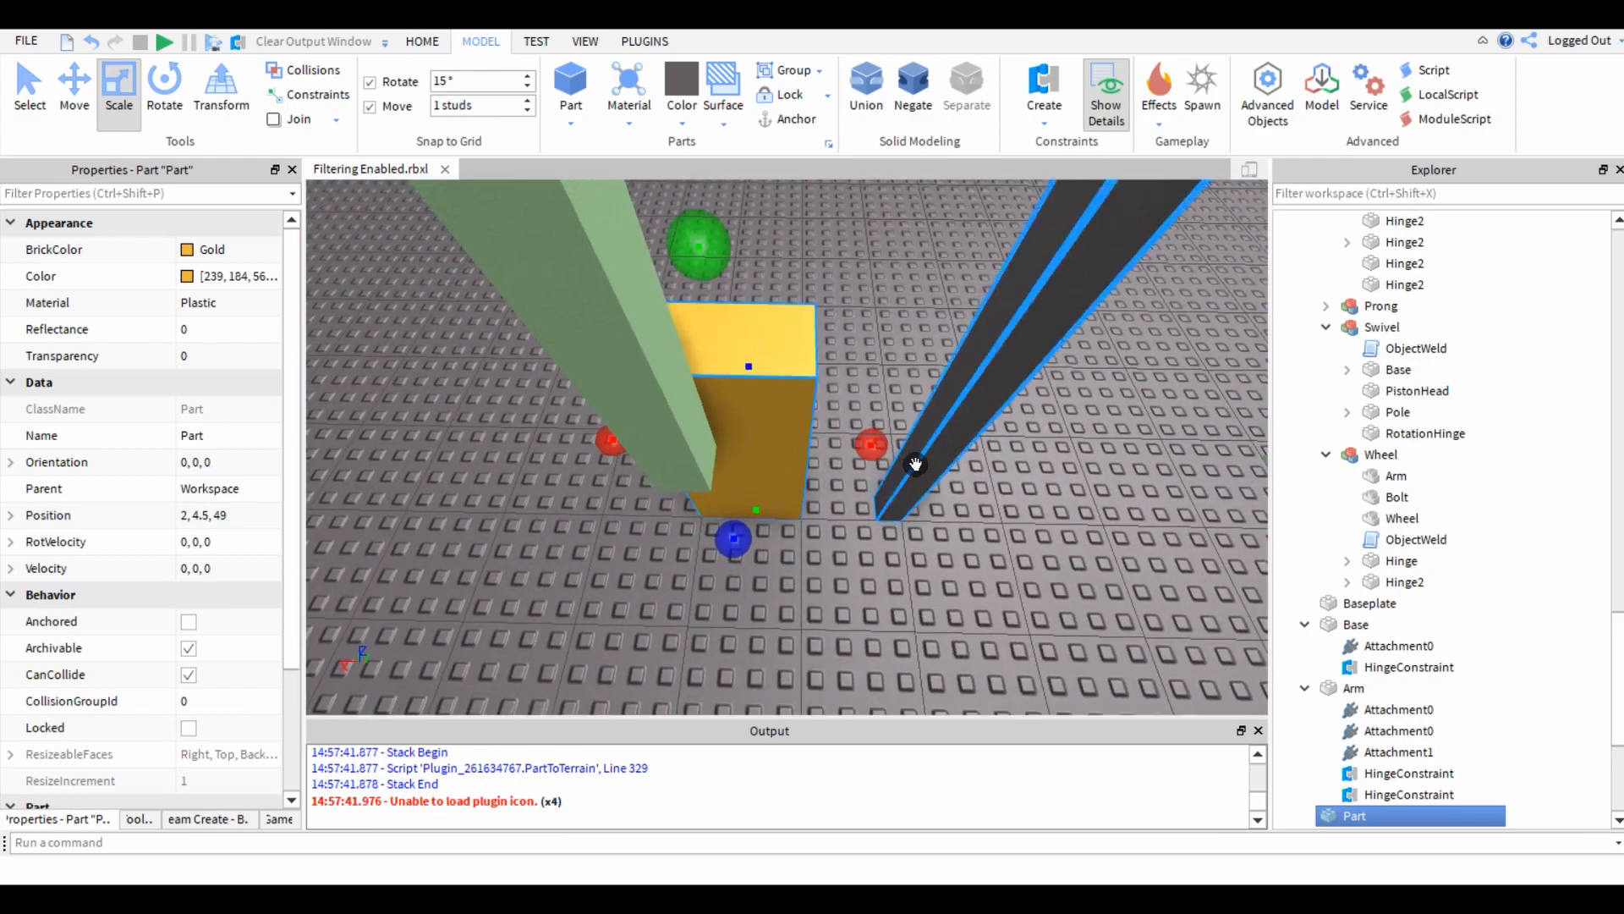
Slim the gold column into a narrow post and adjust its height, centring it at 2.5, 6, 47.5.
{"action": "left_click", "coordinate": [789, 457]}
{"action": "right_click_drag", "start_coordinate": [780, 446], "coordinate": [780, 446]}
{"action": "left_click_drag", "start_coordinate": [780, 446], "coordinate": [729, 348]}
{"action": "right_click_drag", "start_coordinate": [747, 440], "coordinate": [747, 440]}
{"action": "left_click_drag", "start_coordinate": [1013, 665], "coordinate": [908, 631]}
{"action": "right_click_drag", "start_coordinate": [908, 631], "coordinate": [908, 633]}
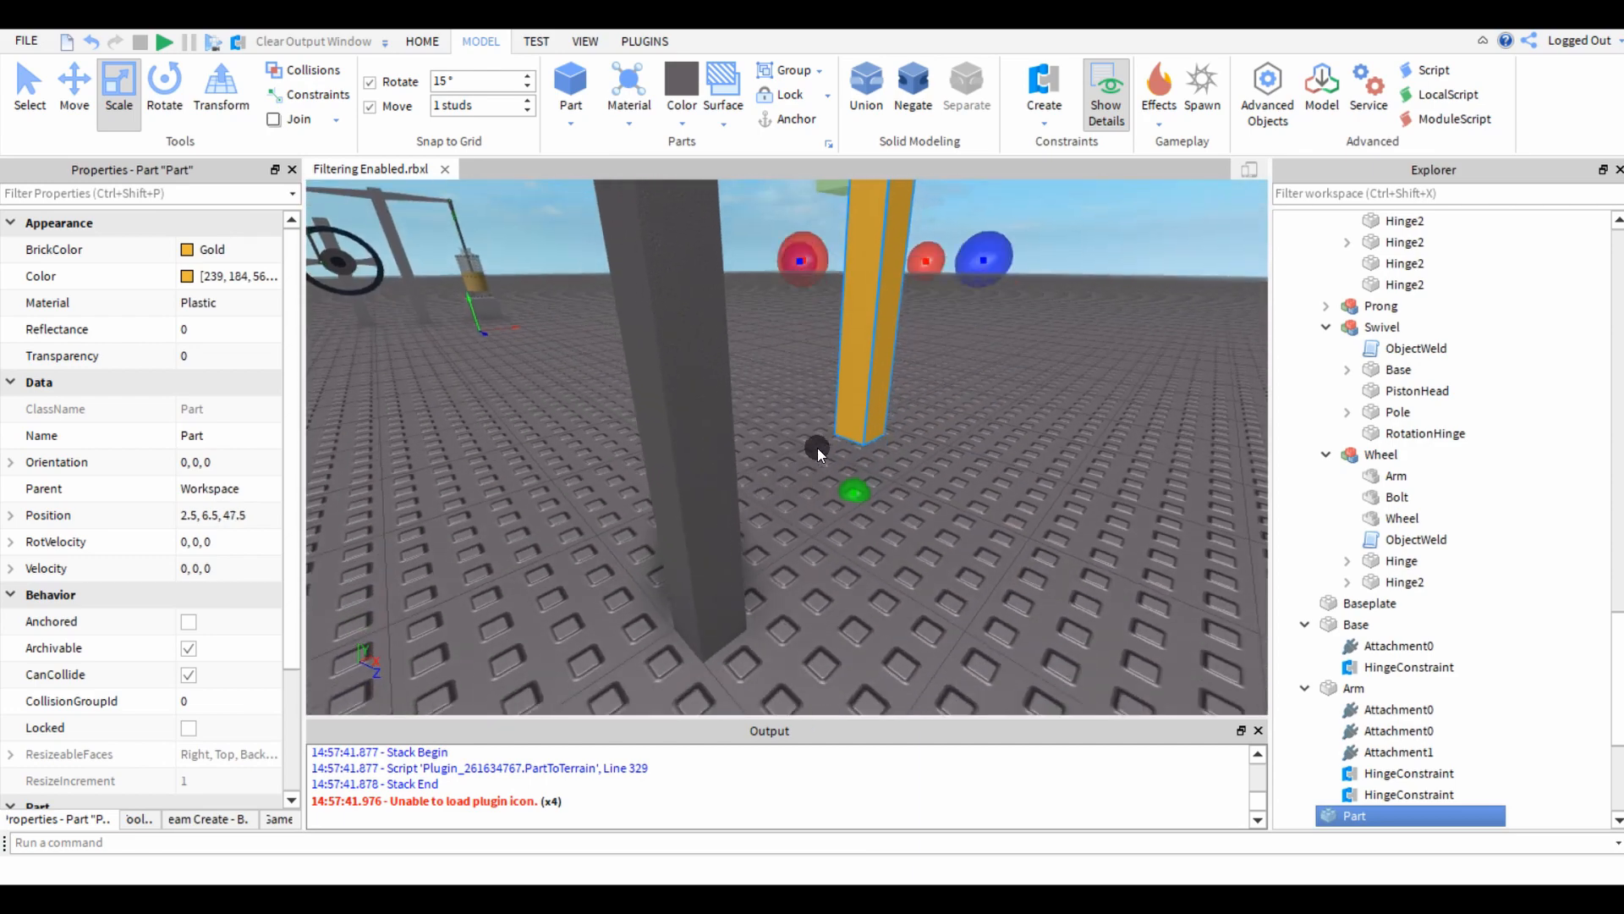
{"action": "left_click_drag", "start_coordinate": [850, 530], "coordinate": [852, 541]}
{"action": "right_click_drag", "start_coordinate": [852, 542], "coordinate": [852, 541]}
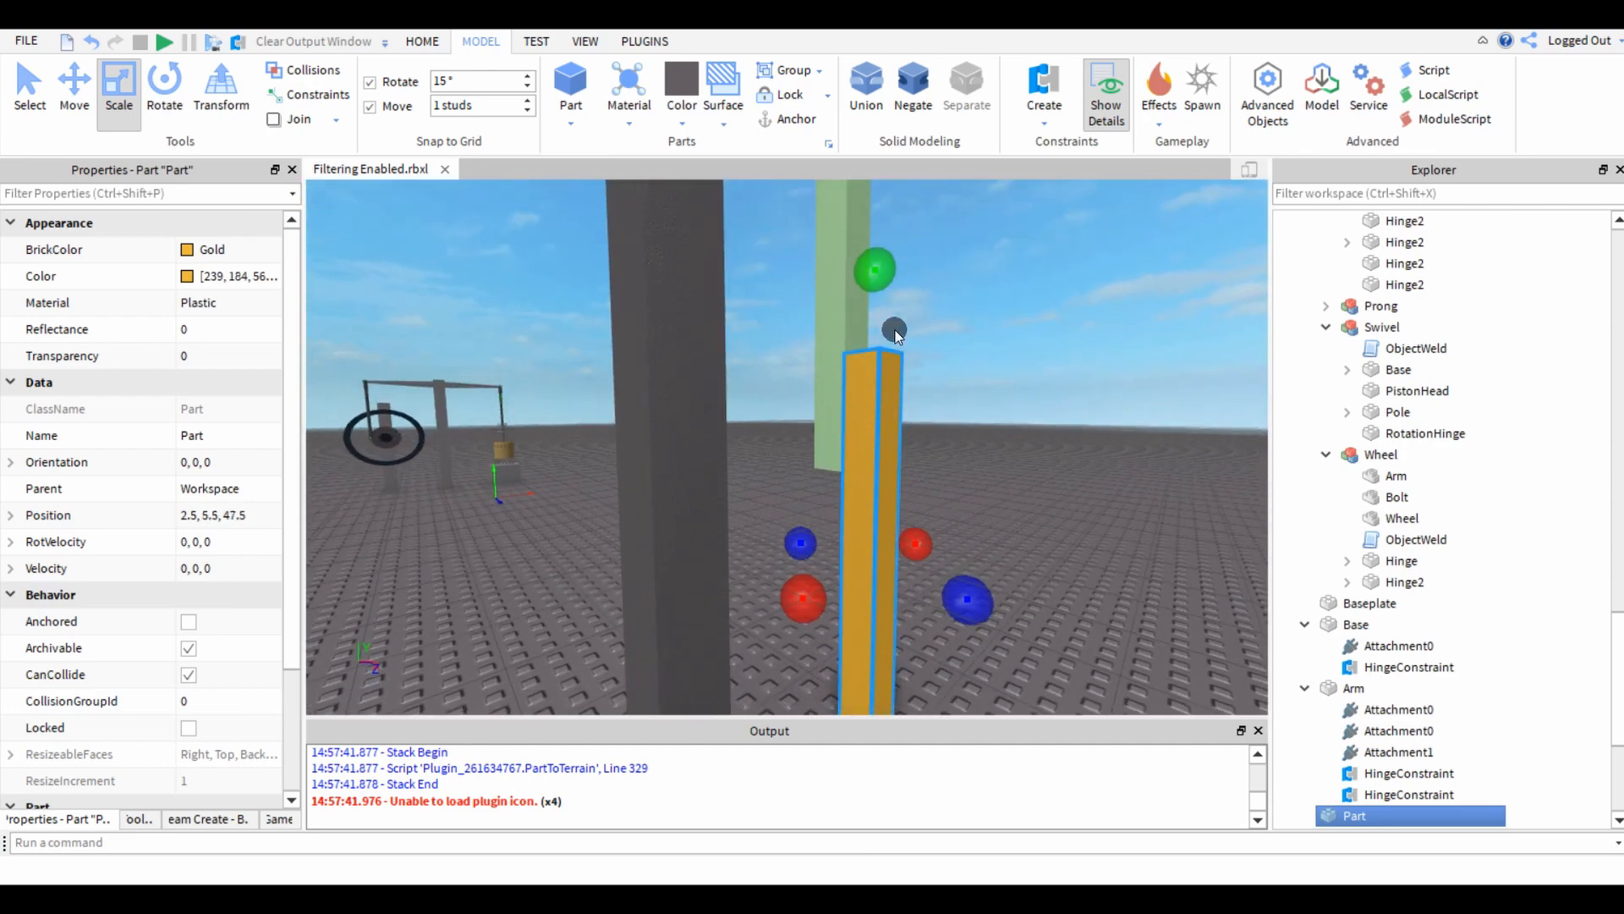
{"action": "left_click_drag", "start_coordinate": [873, 171], "coordinate": [873, 171]}
{"action": "right_click_drag", "start_coordinate": [879, 291], "coordinate": [883, 292]}
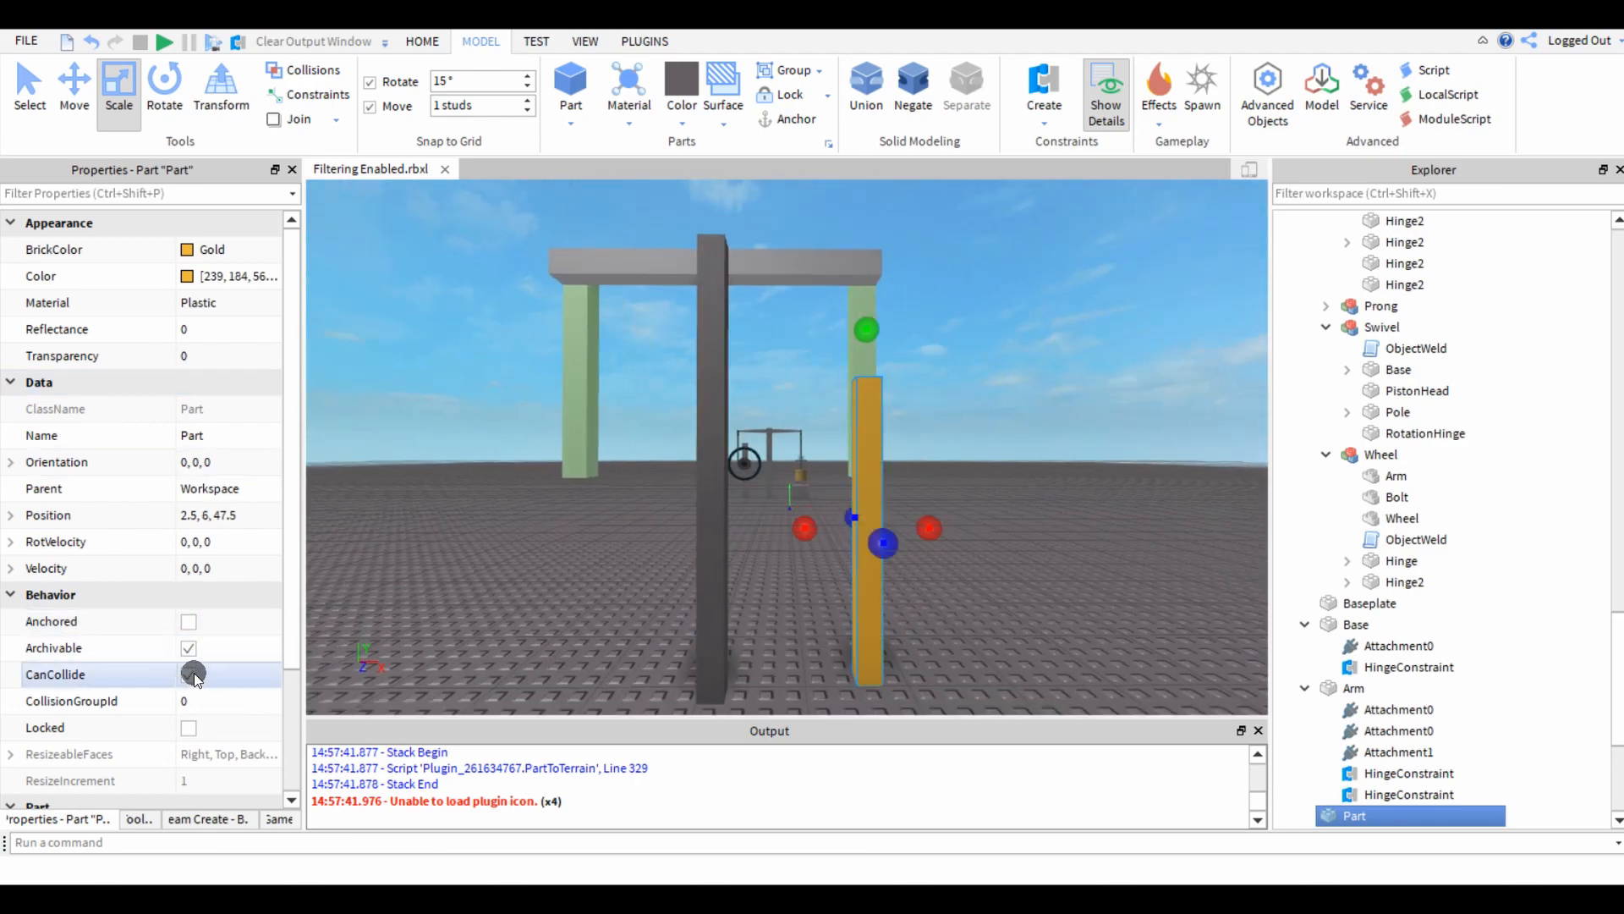
Turn off CanCollide for the gold post, the Base post, the Arm and both hanging prongs.
{"action": "left_click", "coordinate": [707, 516]}
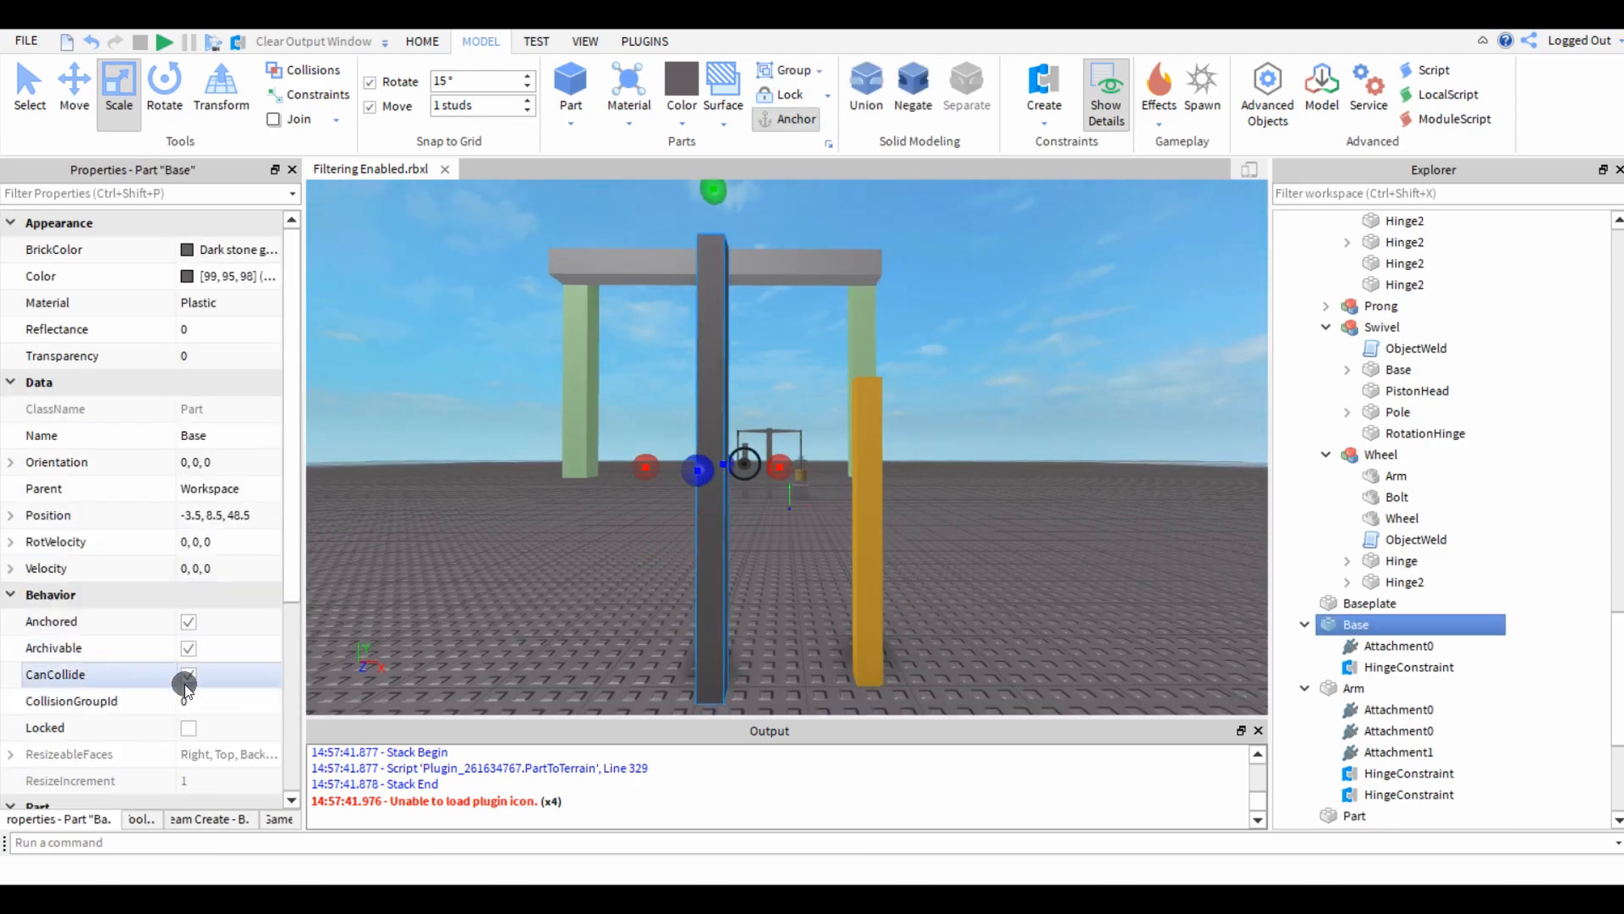
{"action": "left_click", "coordinate": [508, 628]}
{"action": "right_click_drag", "start_coordinate": [552, 594], "coordinate": [553, 594]}
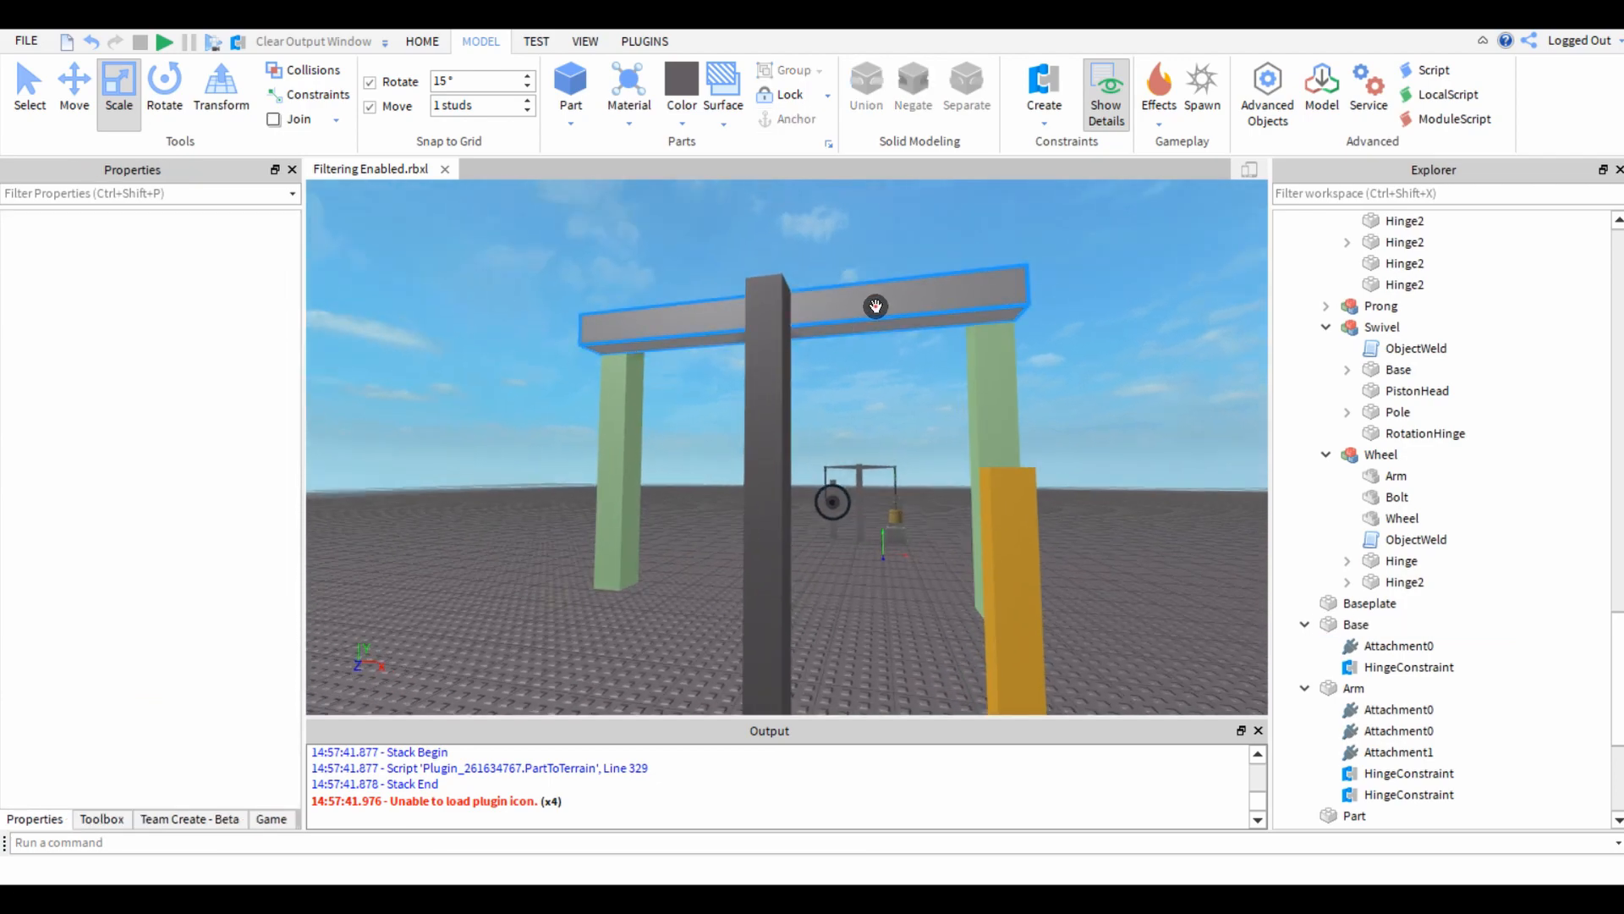
{"action": "left_click", "coordinate": [876, 307]}
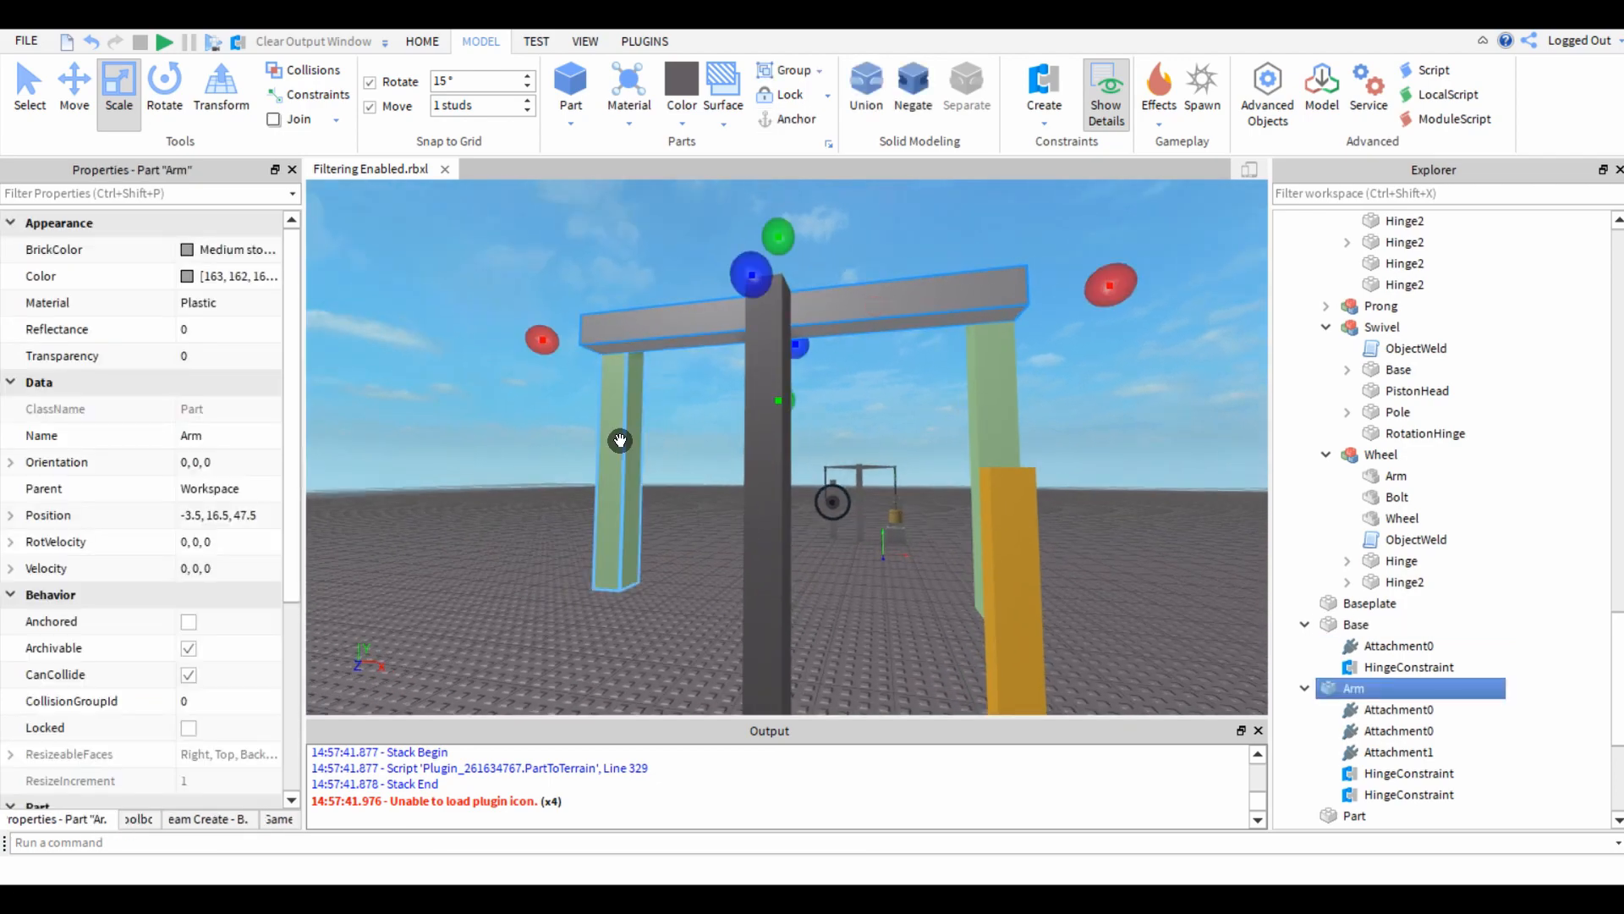
{"action": "left_click", "coordinate": [472, 627]}
{"action": "left_click", "coordinate": [612, 475]}
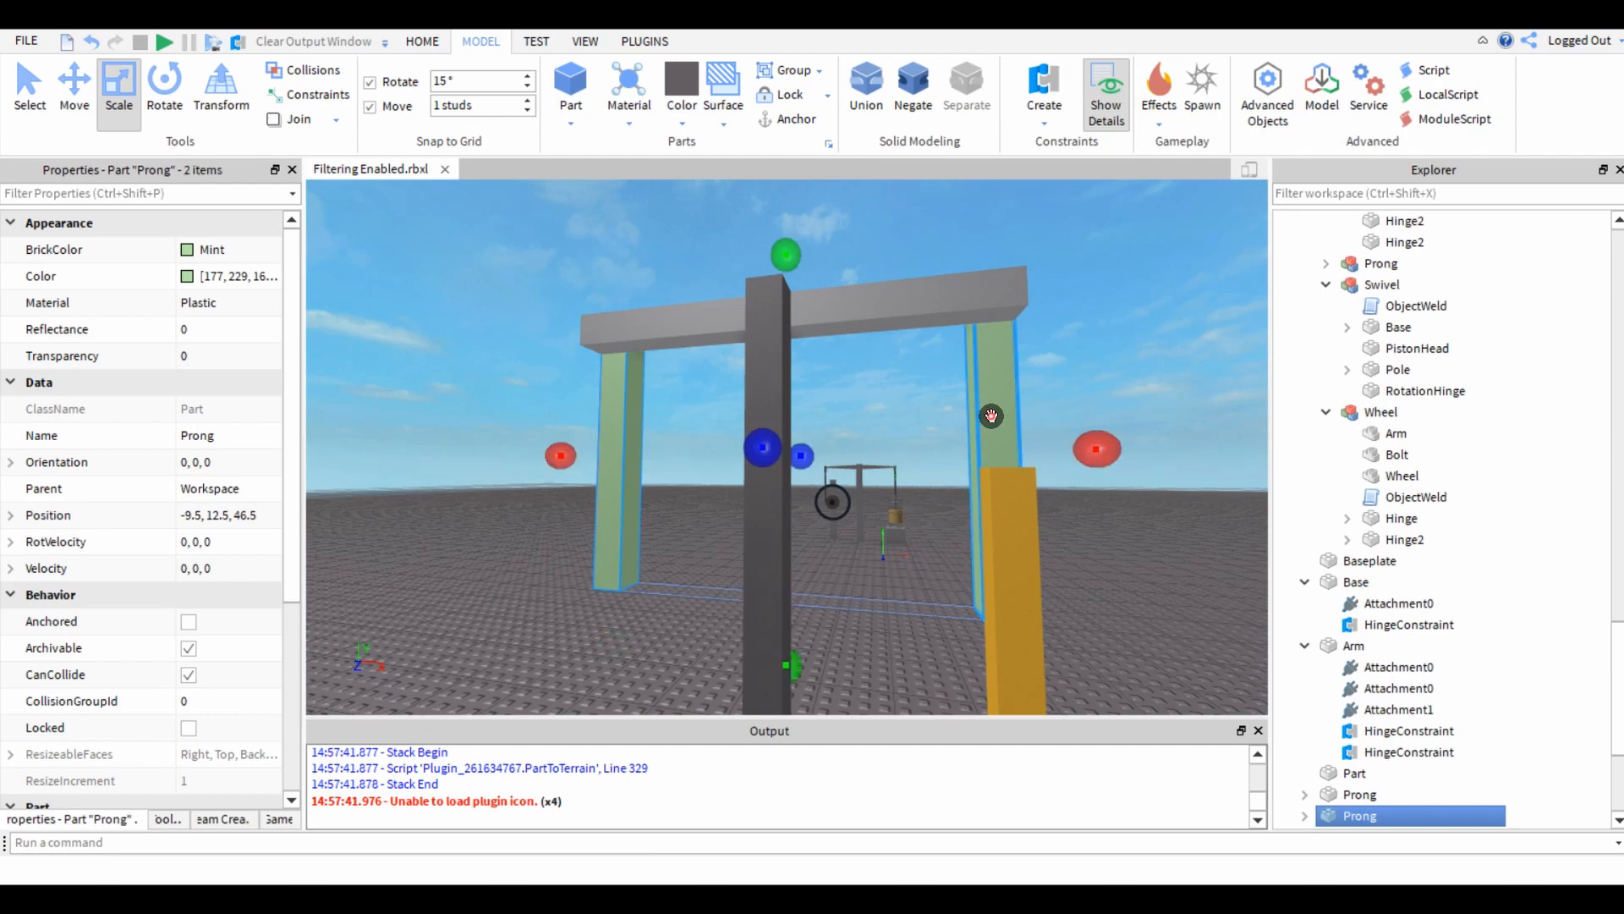
{"action": "scroll", "coordinate": [58, 658], "scroll_direction": "down", "scroll_amount": 3}
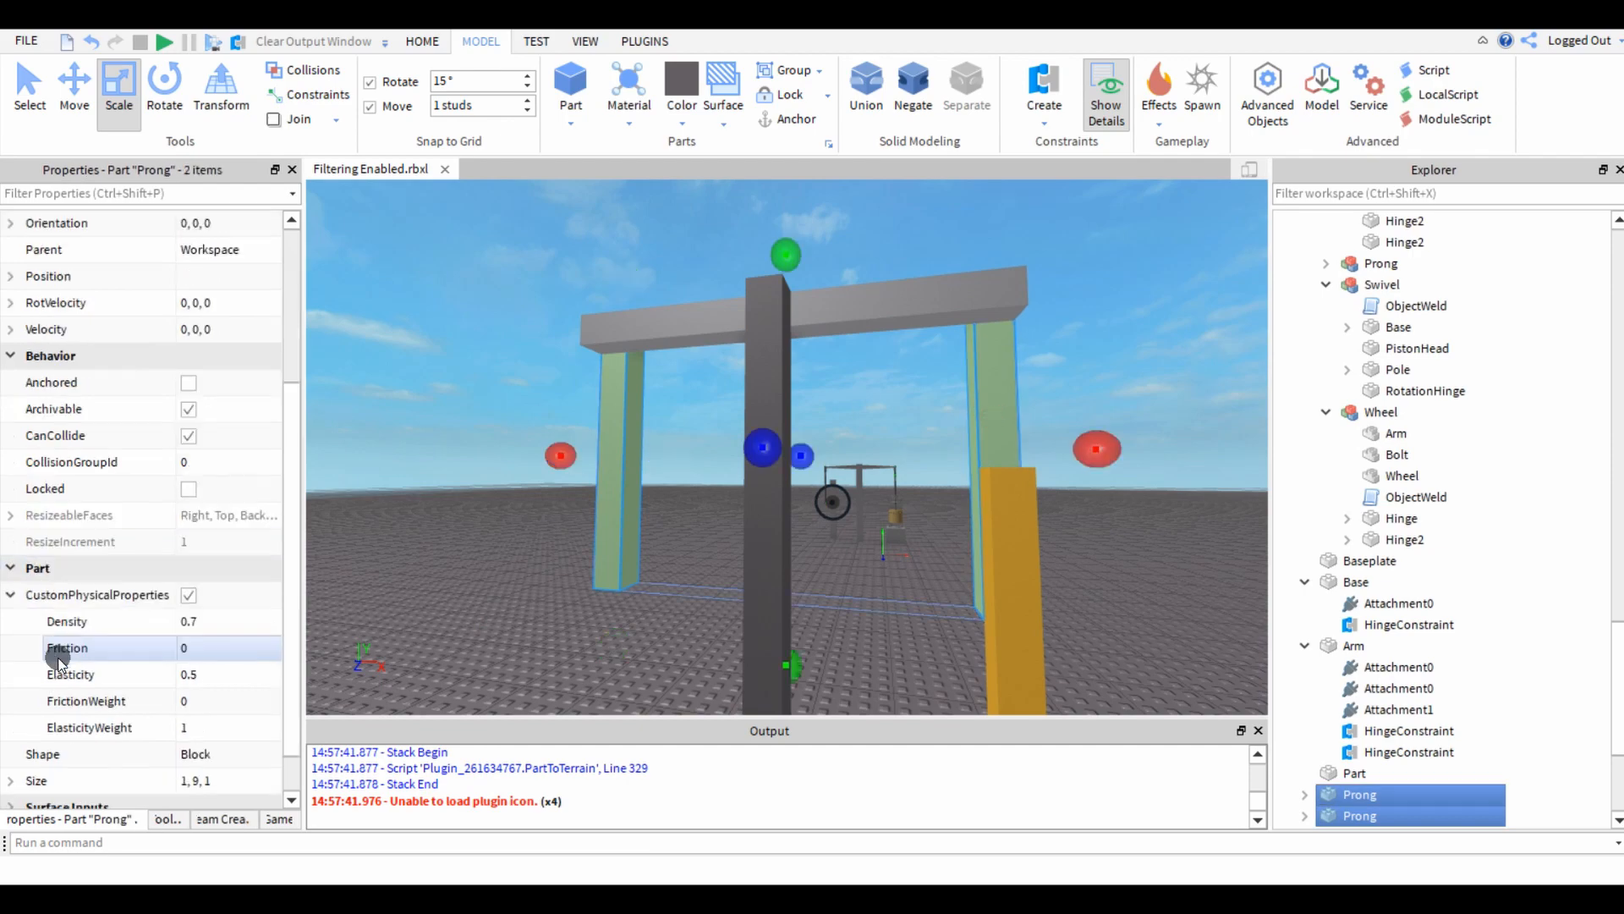
{"action": "left_click", "coordinate": [561, 595]}
Move the gold post along the Z axis, away from the hanging prong.
{"action": "left_click", "coordinate": [999, 529]}
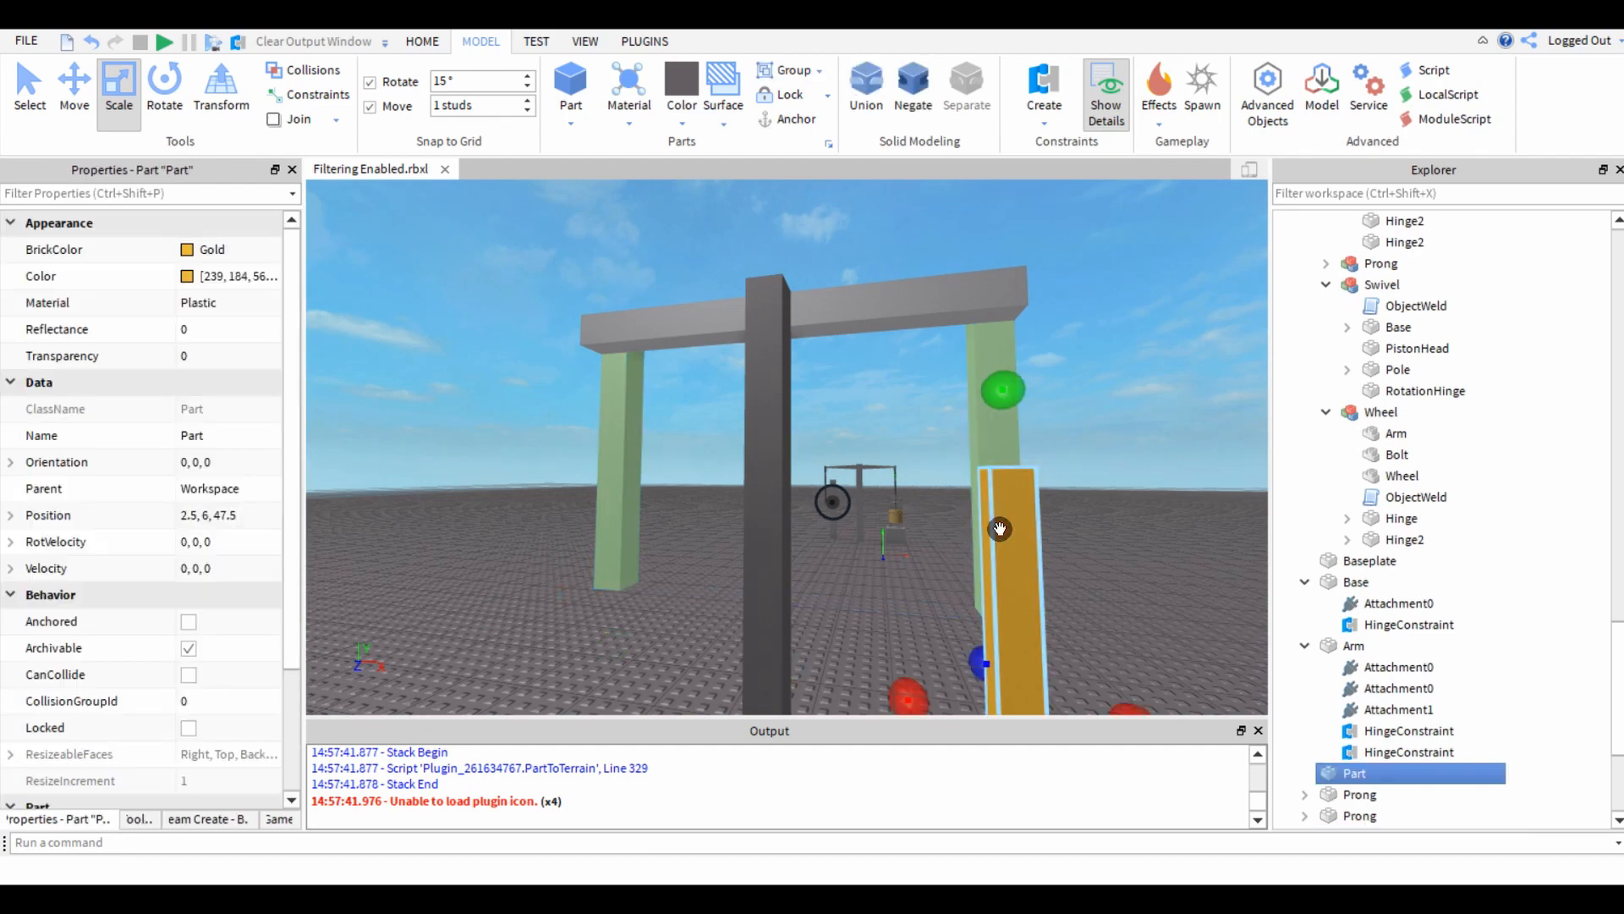
{"action": "left_click", "coordinate": [1059, 558]}
{"action": "key", "text": "d"}
{"action": "right_click_drag", "start_coordinate": [1059, 558], "coordinate": [1058, 558]}
{"action": "left_click", "coordinate": [783, 561]}
{"action": "right_click_drag", "start_coordinate": [784, 562], "coordinate": [808, 562]}
{"action": "key", "text": "ctrl+2"}
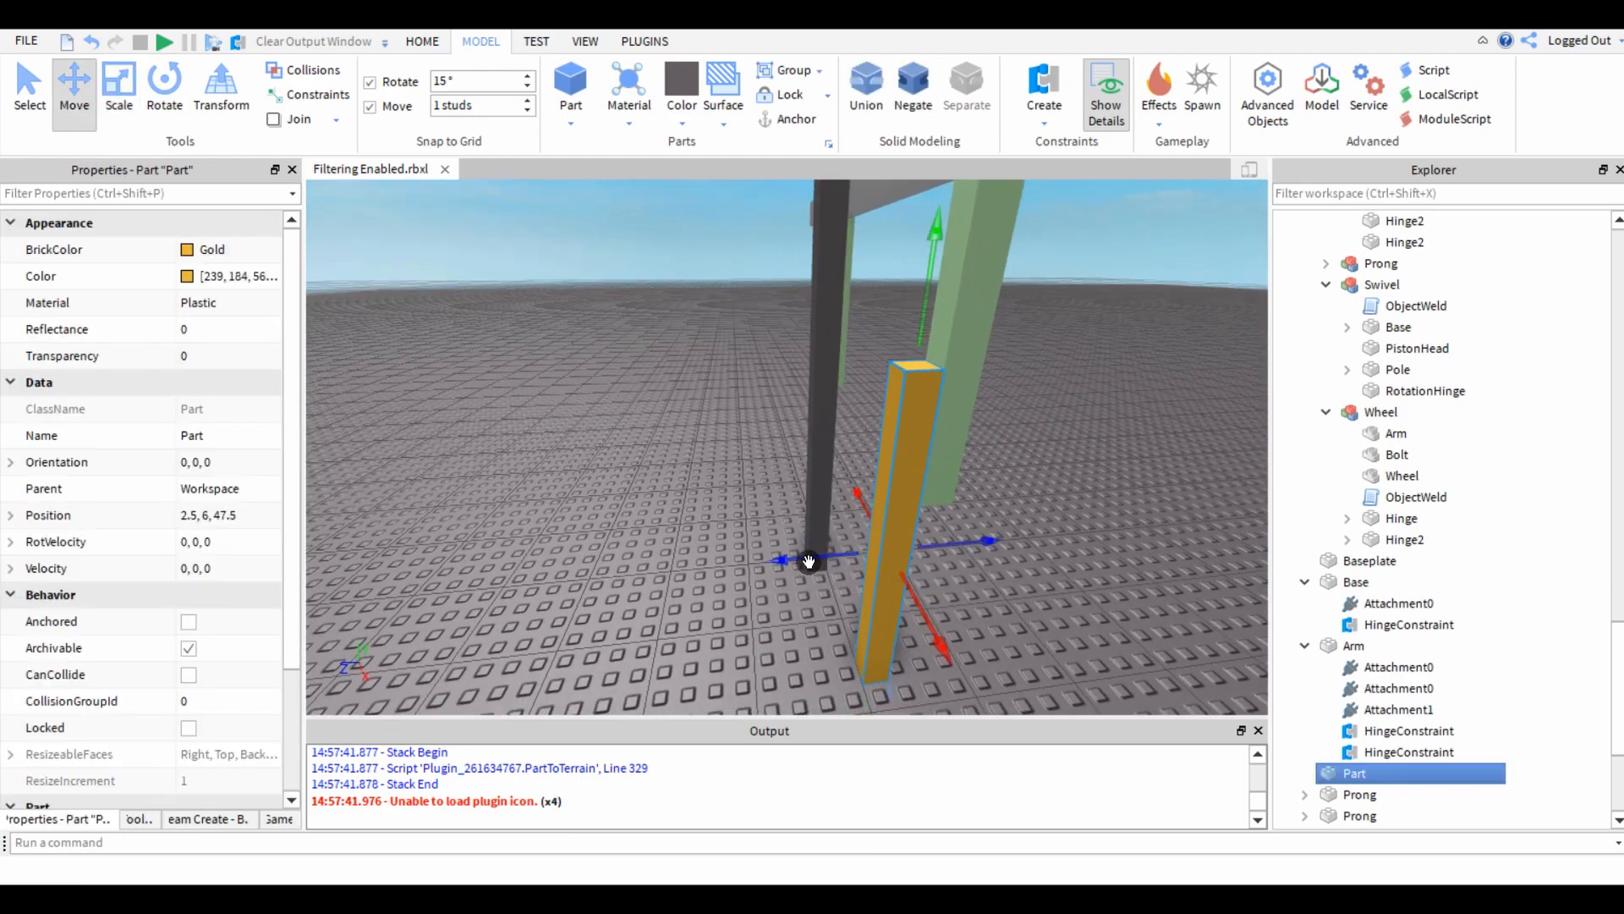
{"action": "left_click_drag", "start_coordinate": [817, 556], "coordinate": [772, 561]}
{"action": "left_click", "coordinate": [692, 568]}
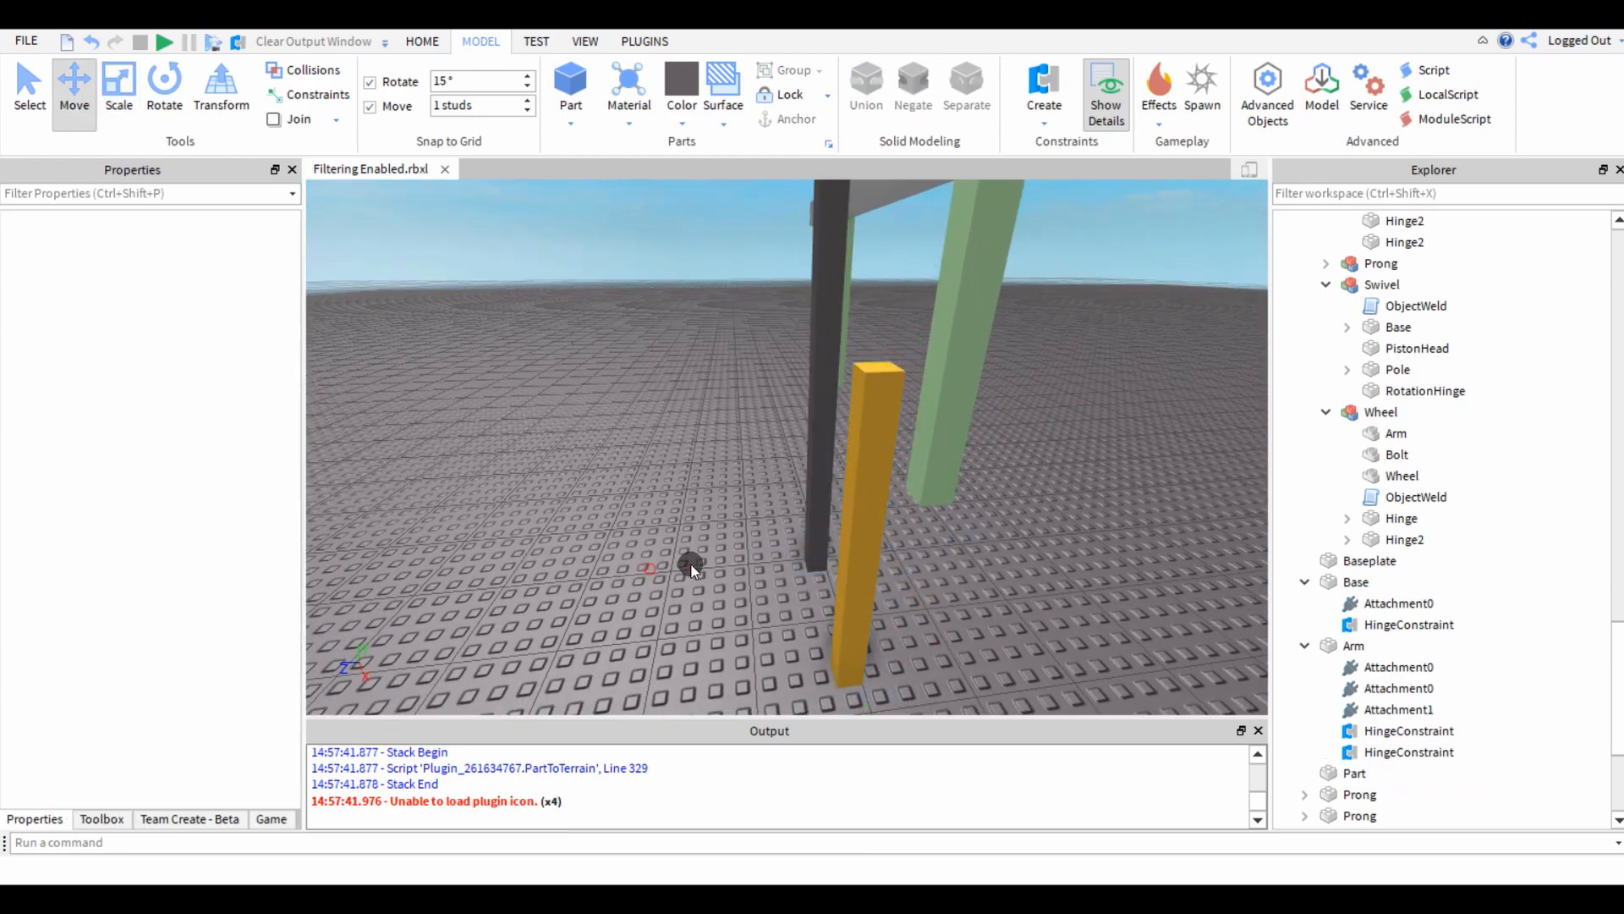
{"action": "left_click", "coordinate": [845, 529]}
{"action": "left_click", "coordinate": [589, 547]}
{"action": "left_click", "coordinate": [857, 527]}
{"action": "left_click_drag", "start_coordinate": [780, 570], "coordinate": [761, 569]}
{"action": "left_click", "coordinate": [603, 575]}
Insert a cylinder part and place it on the baseplate near the gold post.
{"action": "right_click_drag", "start_coordinate": [603, 576], "coordinate": [640, 531]}
{"action": "right_click_drag", "start_coordinate": [737, 566], "coordinate": [737, 567]}
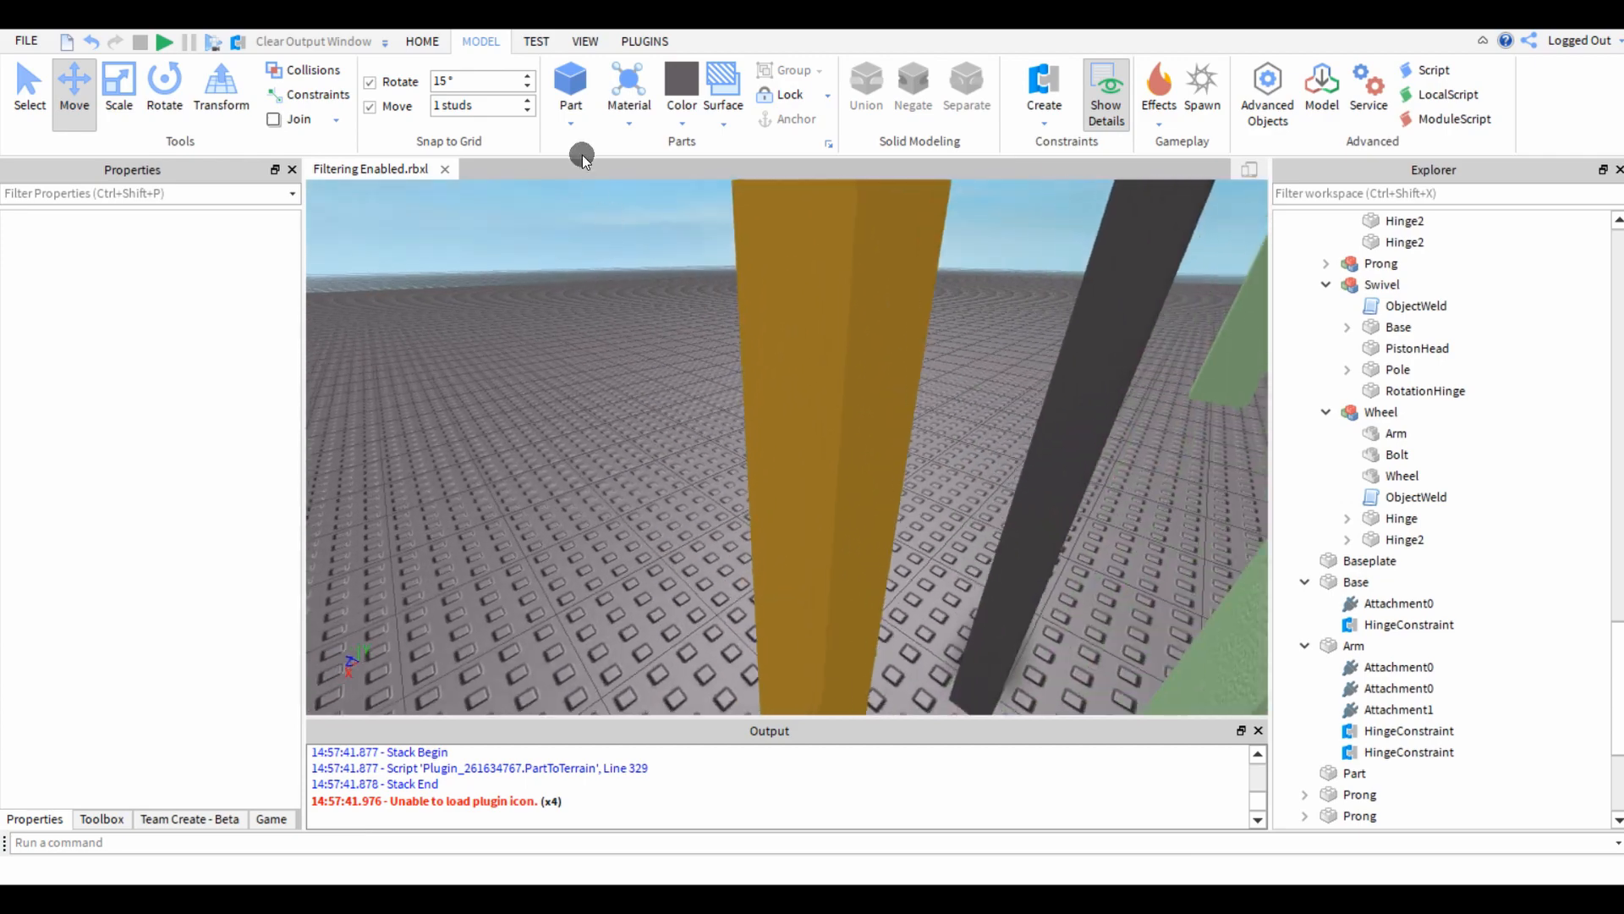
{"action": "key", "text": "s"}
{"action": "key", "text": "w"}
{"action": "key", "text": "d"}
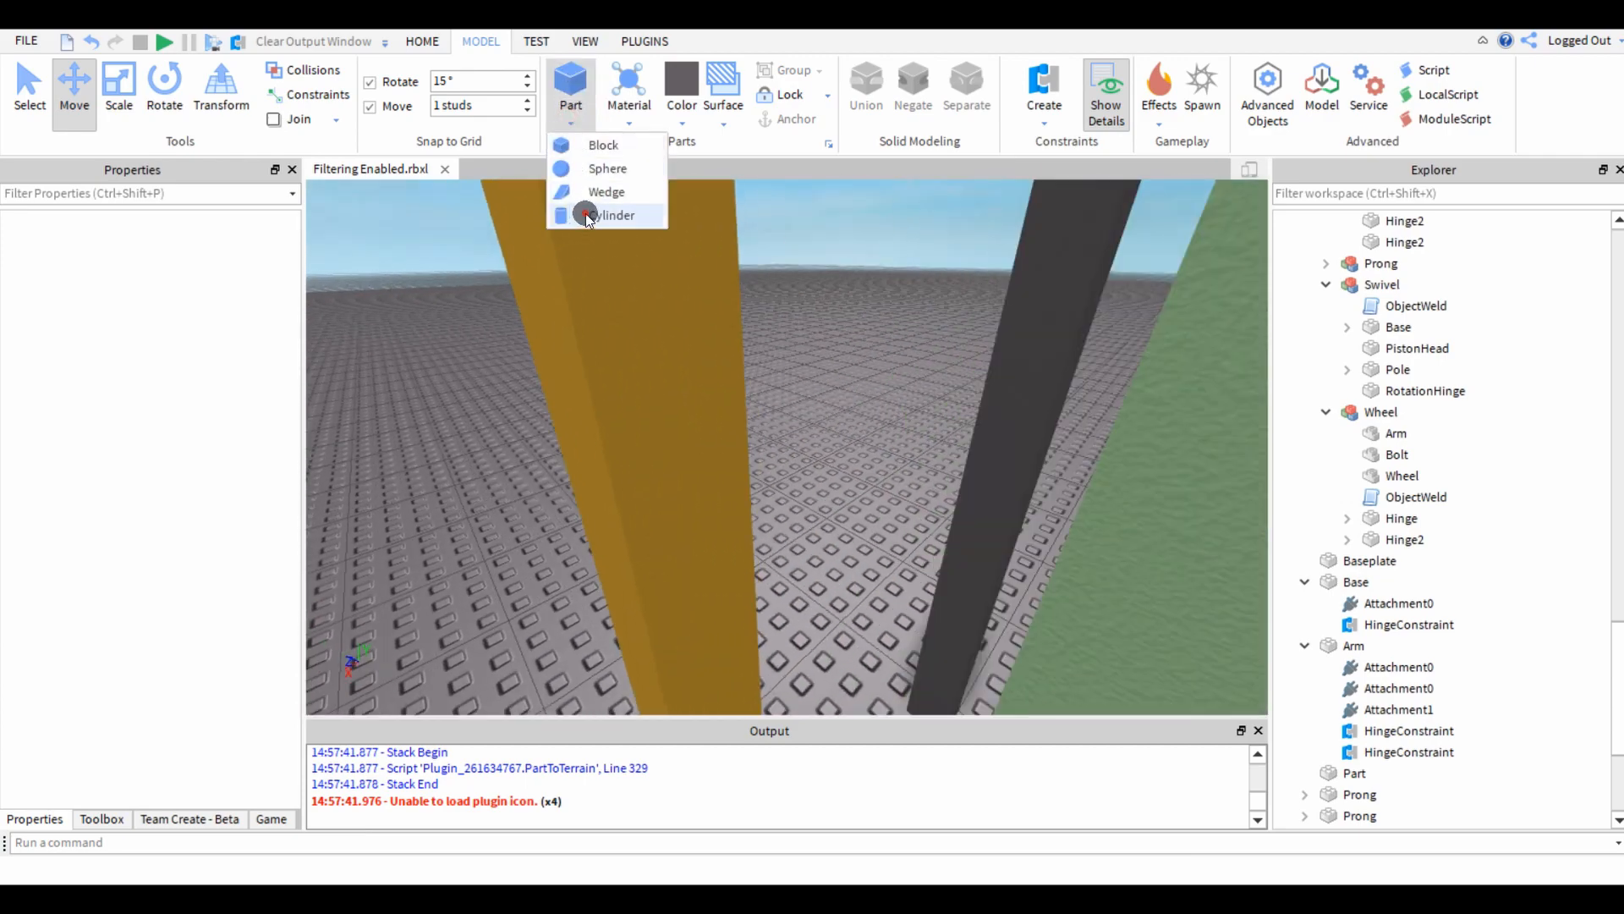
{"action": "left_click", "coordinate": [609, 215]}
{"action": "left_click_drag", "start_coordinate": [916, 526], "coordinate": [914, 540]}
{"action": "right_click_drag", "start_coordinate": [916, 525], "coordinate": [914, 540]}
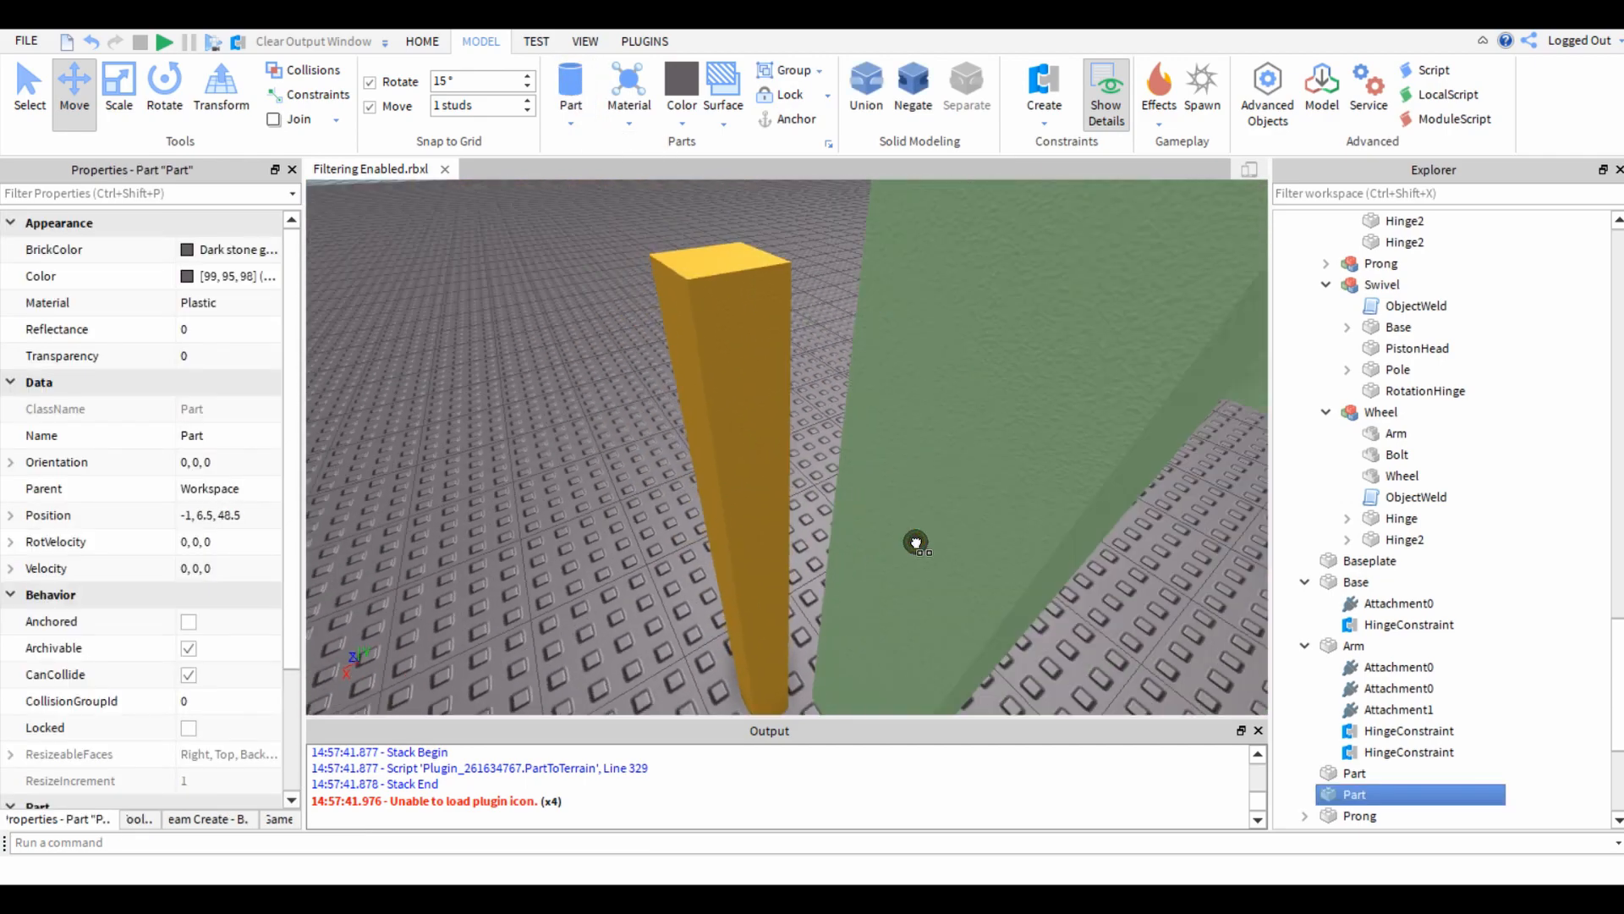
{"action": "left_click_drag", "start_coordinate": [914, 541], "coordinate": [504, 490]}
{"action": "right_click_drag", "start_coordinate": [499, 488], "coordinate": [504, 490]}
{"action": "left_click_drag", "start_coordinate": [505, 490], "coordinate": [406, 528]}
{"action": "left_click", "coordinate": [597, 600]}
{"action": "key", "text": "s"}
{"action": "right_click_drag", "start_coordinate": [597, 601], "coordinate": [617, 491]}
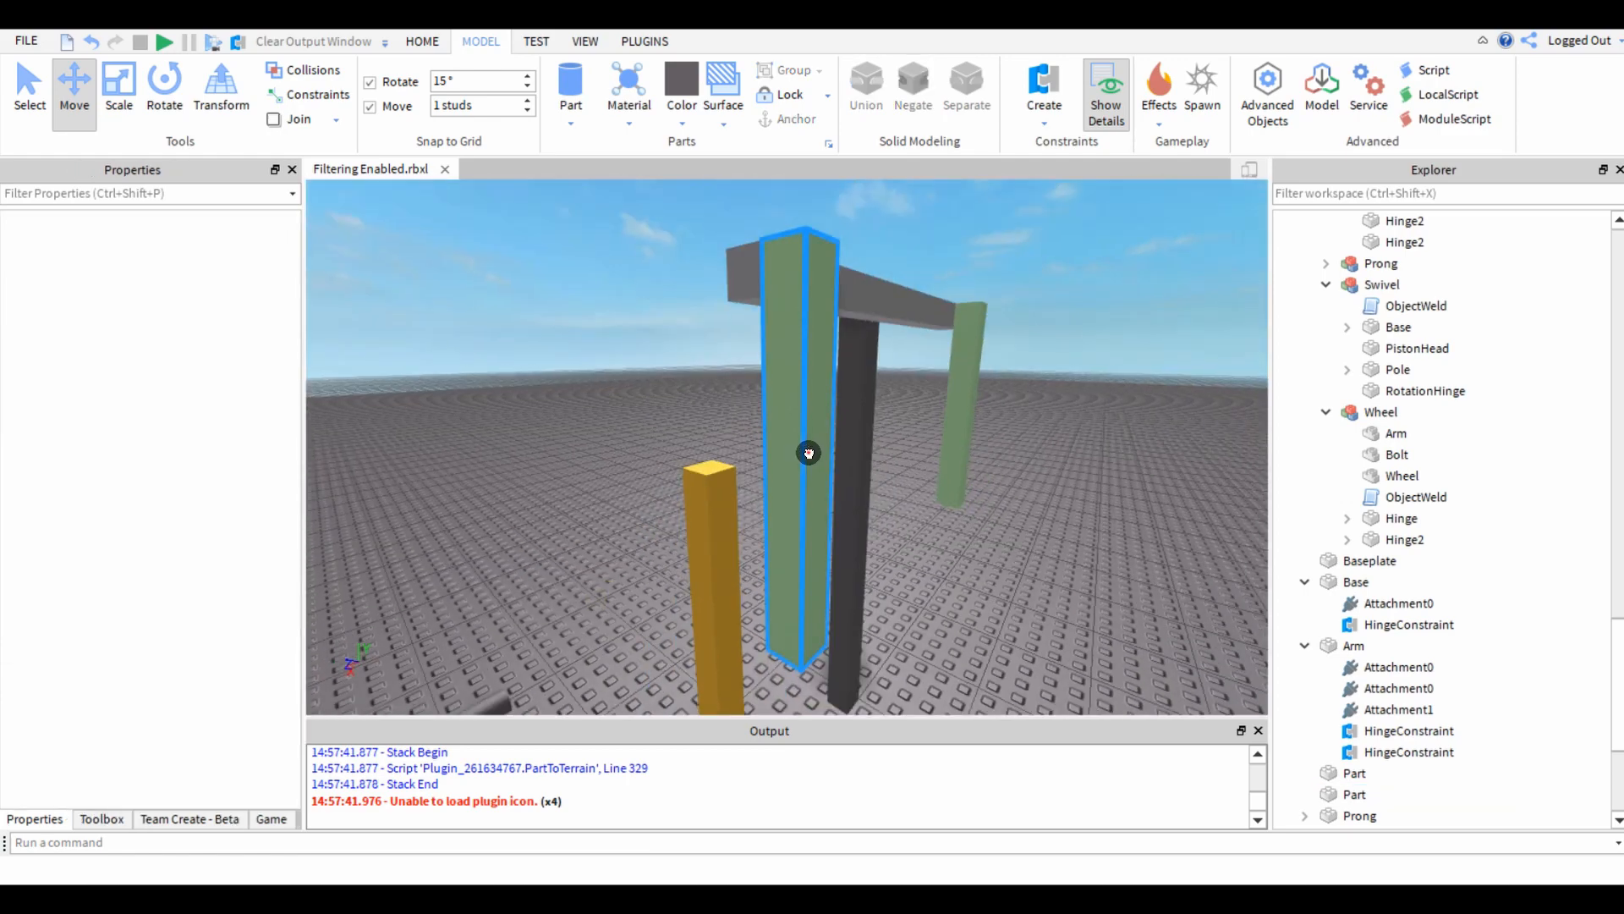
Colour the new cylinder forest green and deselect it.
{"action": "left_click", "coordinate": [809, 452]}
{"action": "right_click_drag", "start_coordinate": [809, 452], "coordinate": [829, 617]}
{"action": "left_click_drag", "start_coordinate": [830, 618], "coordinate": [882, 396]}
{"action": "left_click", "coordinate": [859, 531]}
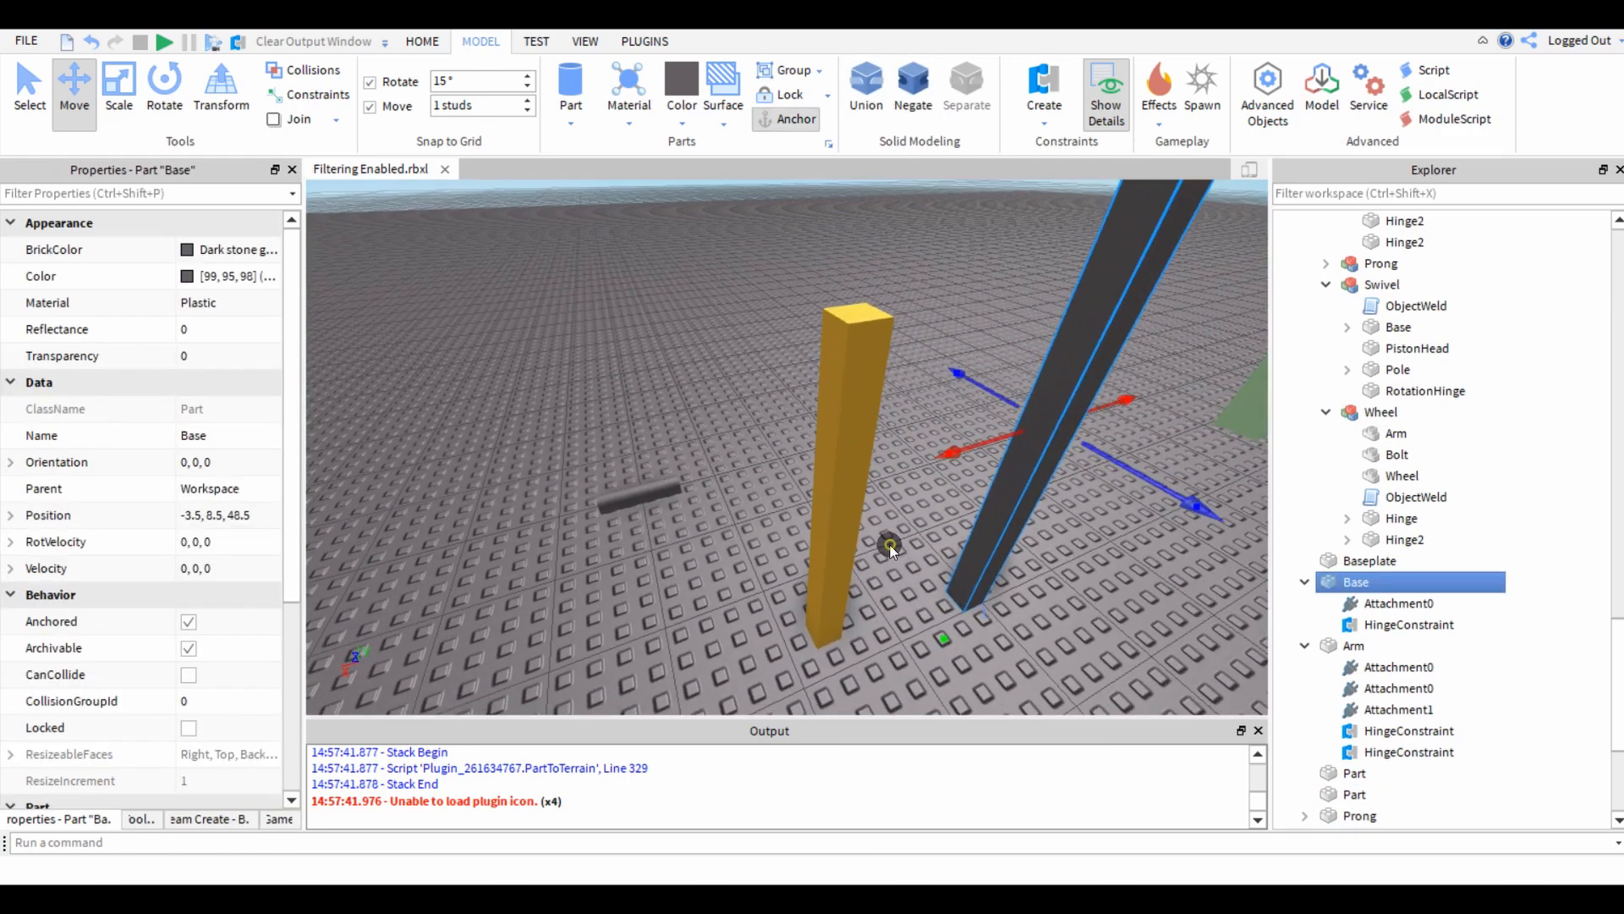
{"action": "left_click", "coordinate": [664, 550]}
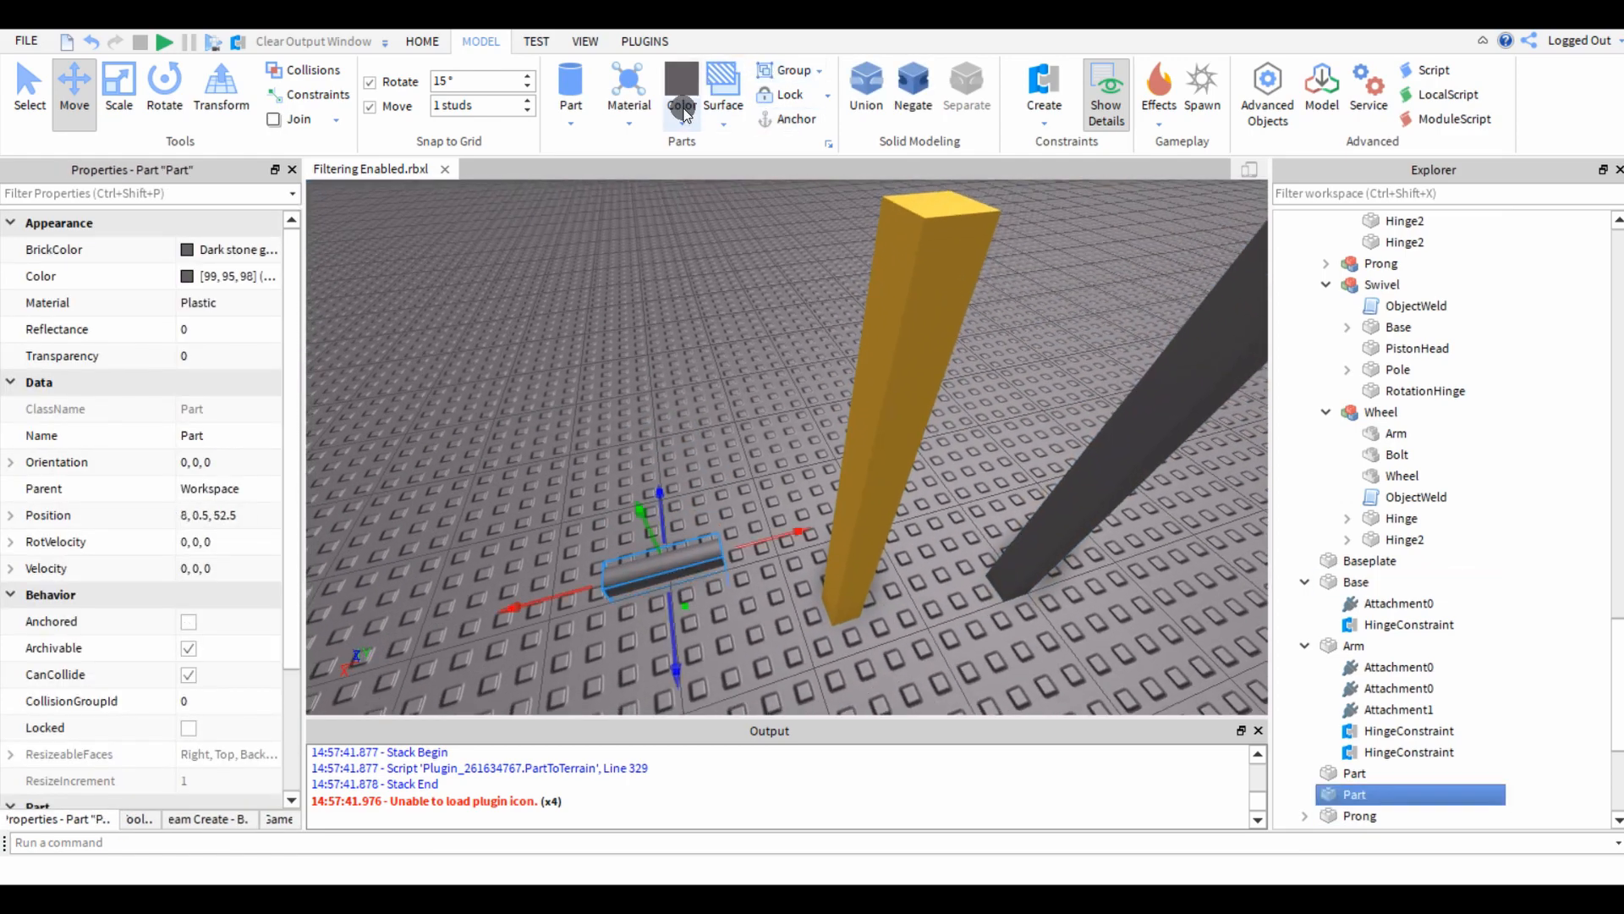
{"action": "left_click", "coordinate": [685, 110]}
{"action": "left_click", "coordinate": [731, 235]}
{"action": "left_click", "coordinate": [533, 495]}
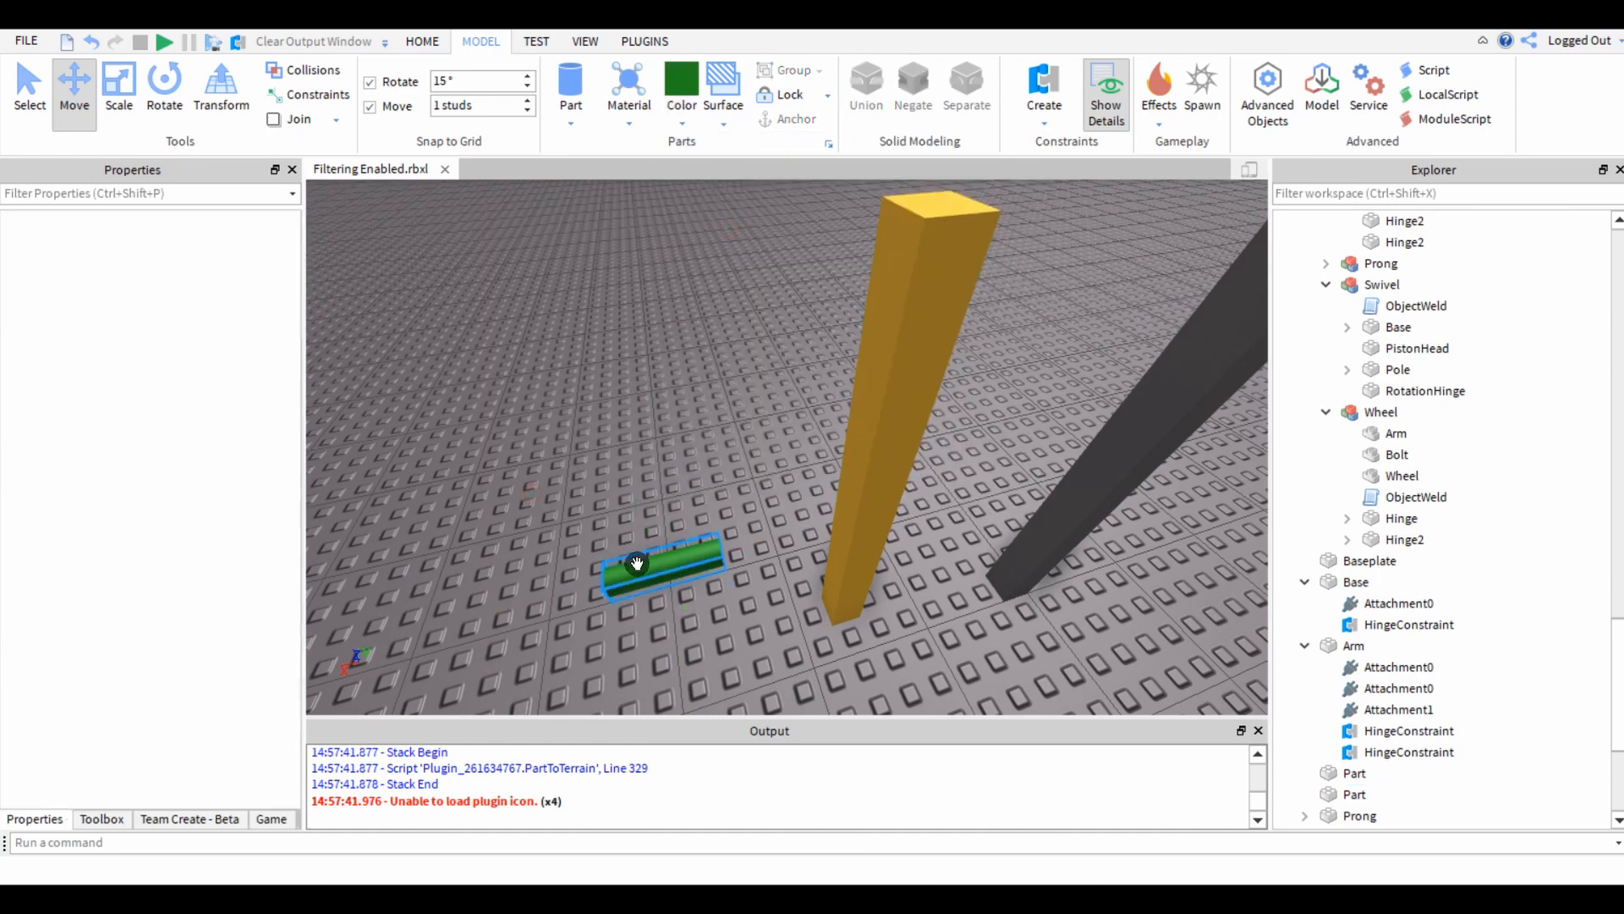
Rotate the green cylinder to orientation 90, -90, 0 and place it end-on against the gold post's face.
{"action": "key", "text": "r"}
{"action": "left_click_drag", "start_coordinate": [639, 563], "coordinate": [717, 580]}
{"action": "key", "text": "t"}
{"action": "right_click", "coordinate": [681, 631]}
{"action": "key", "text": "Escape"}
{"action": "left_click", "coordinate": [652, 560]}
{"action": "key", "text": "t"}
{"action": "key", "text": "r"}
{"action": "right_click_drag", "start_coordinate": [719, 581], "coordinate": [716, 580]}
{"action": "left_click_drag", "start_coordinate": [717, 581], "coordinate": [898, 606]}
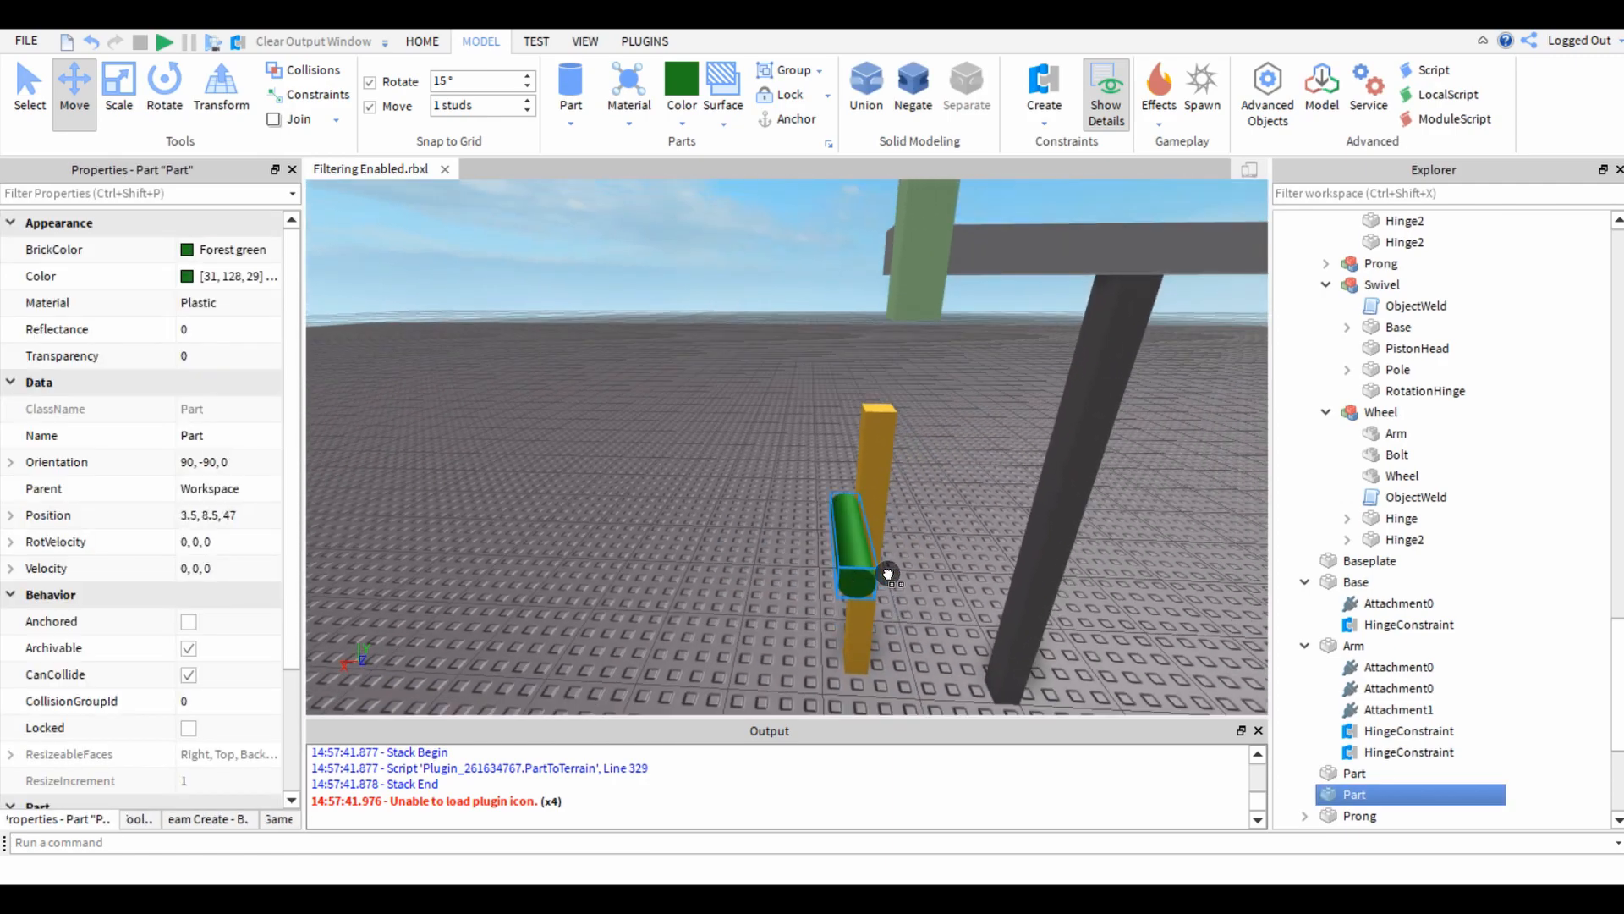
{"action": "right_click_drag", "start_coordinate": [676, 564], "coordinate": [670, 568]}
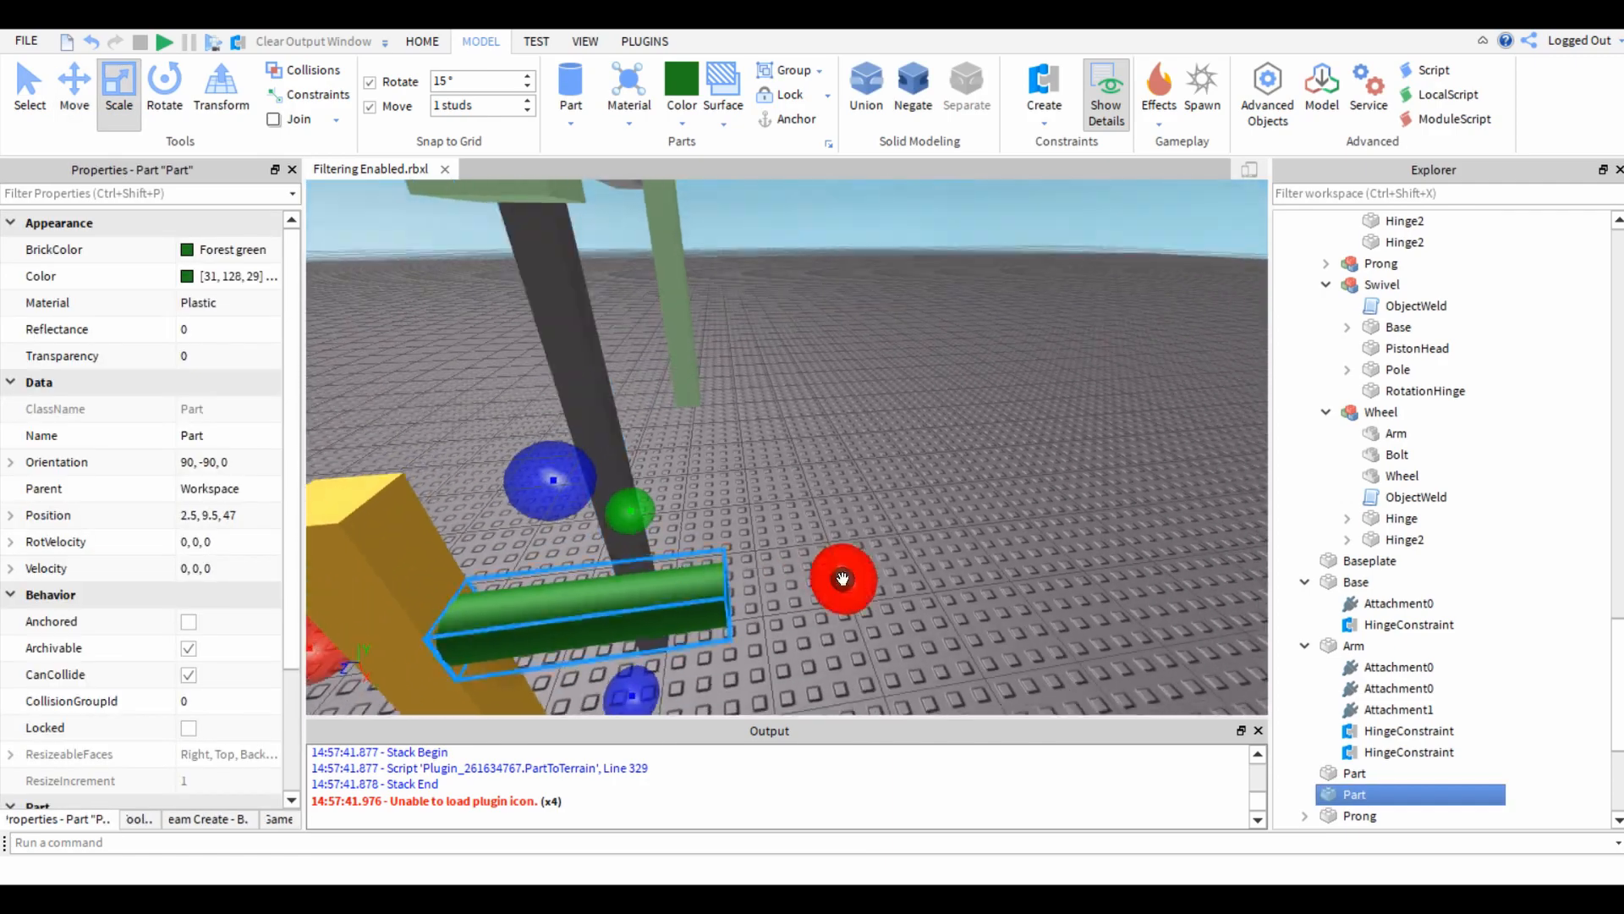
Set the move snap to 0.5 studs and shorten the green cylinder to a half-stud-thick slice against the gold post.
{"action": "left_click_drag", "start_coordinate": [845, 581], "coordinate": [634, 601]}
{"action": "left_click_drag", "start_coordinate": [527, 601], "coordinate": [529, 602]}
{"action": "right_click_drag", "start_coordinate": [580, 615], "coordinate": [583, 616]}
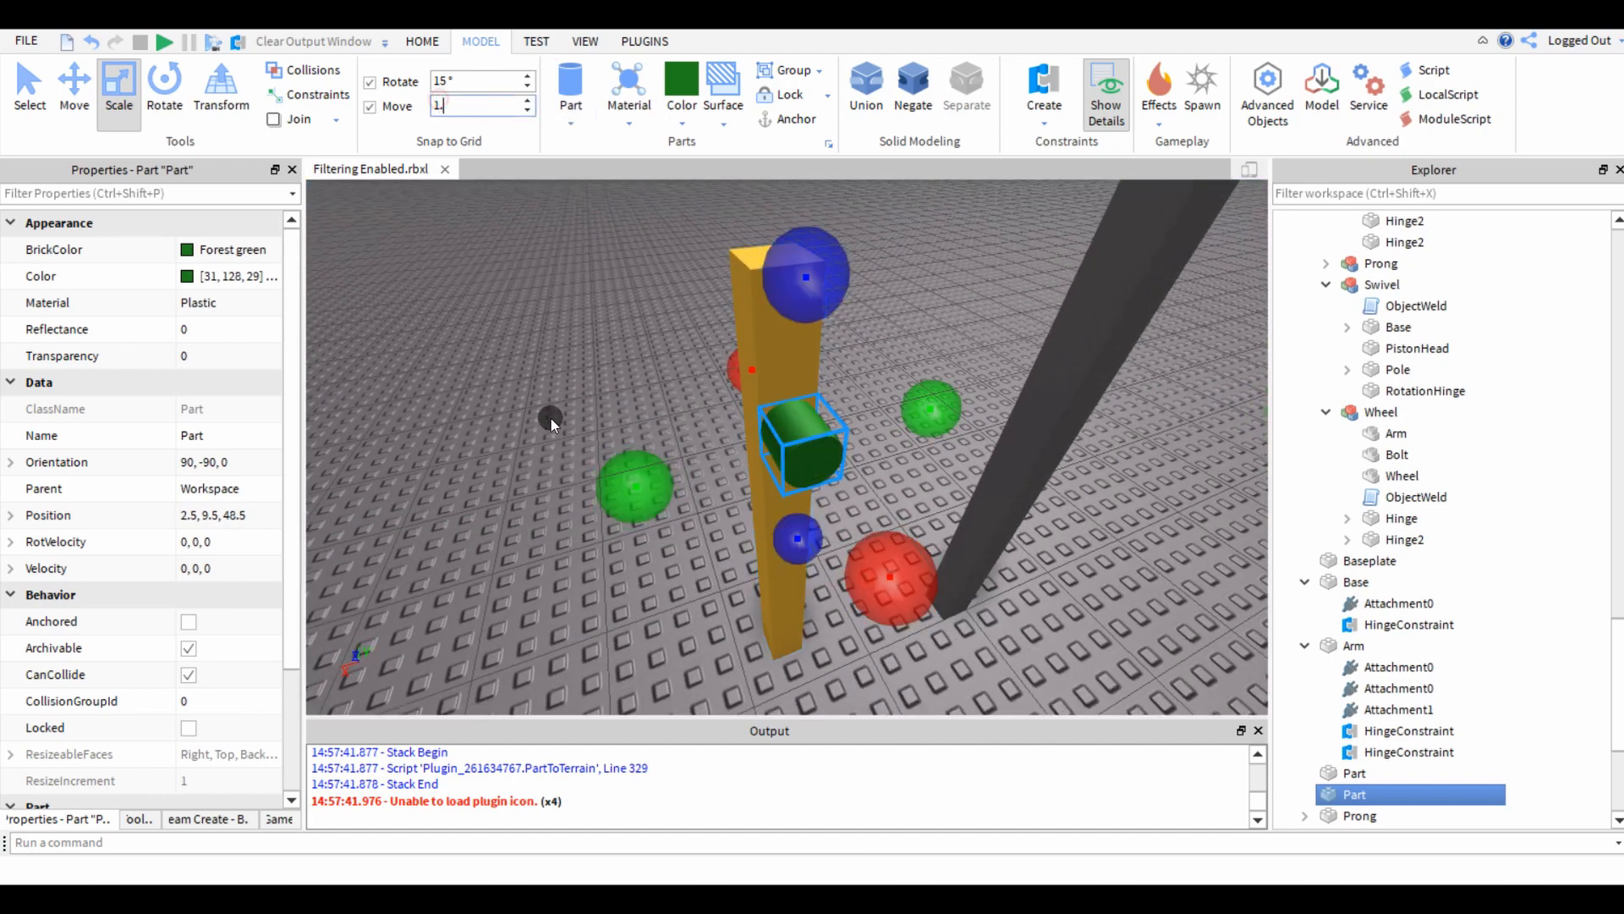
{"action": "key", "text": "BackSpace"}
{"action": "type", "text": ".5"}
{"action": "key", "text": "Return"}
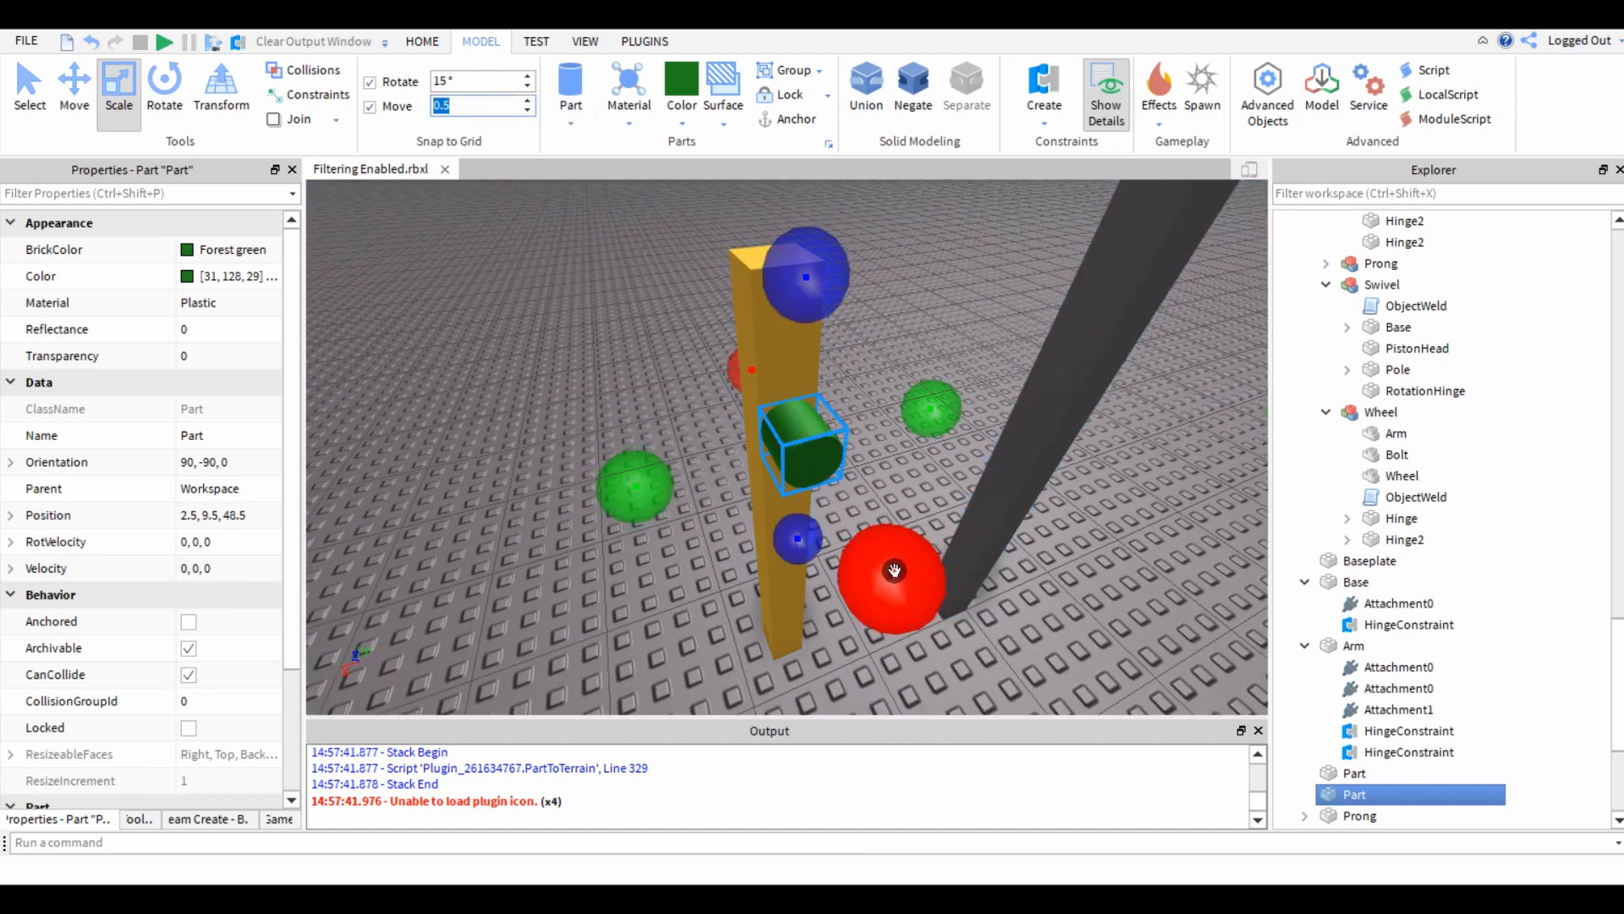
{"action": "left_click_drag", "start_coordinate": [893, 567], "coordinate": [534, 493]}
Widen the green slice in both directions into a large round wheel centred on the gold post.
{"action": "left_click_drag", "start_coordinate": [388, 544], "coordinate": [348, 554]}
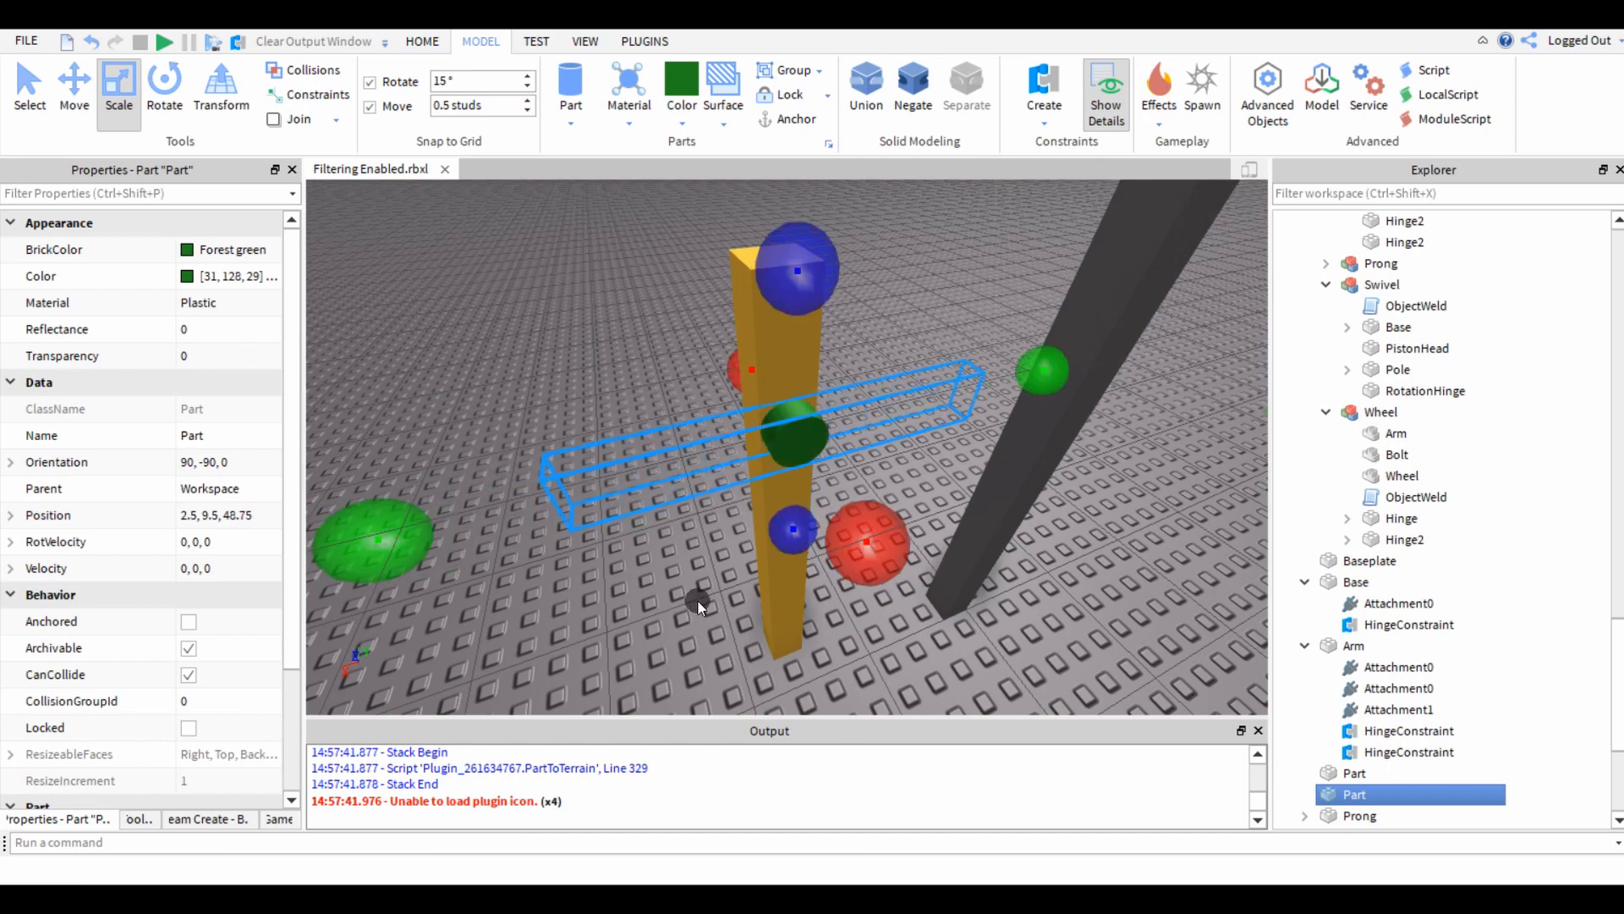
{"action": "right_click_drag", "start_coordinate": [699, 598], "coordinate": [700, 599]}
{"action": "scroll", "coordinate": [700, 599], "scroll_direction": "down", "scroll_amount": 3}
{"action": "left_click_drag", "start_coordinate": [800, 449], "coordinate": [781, 369]}
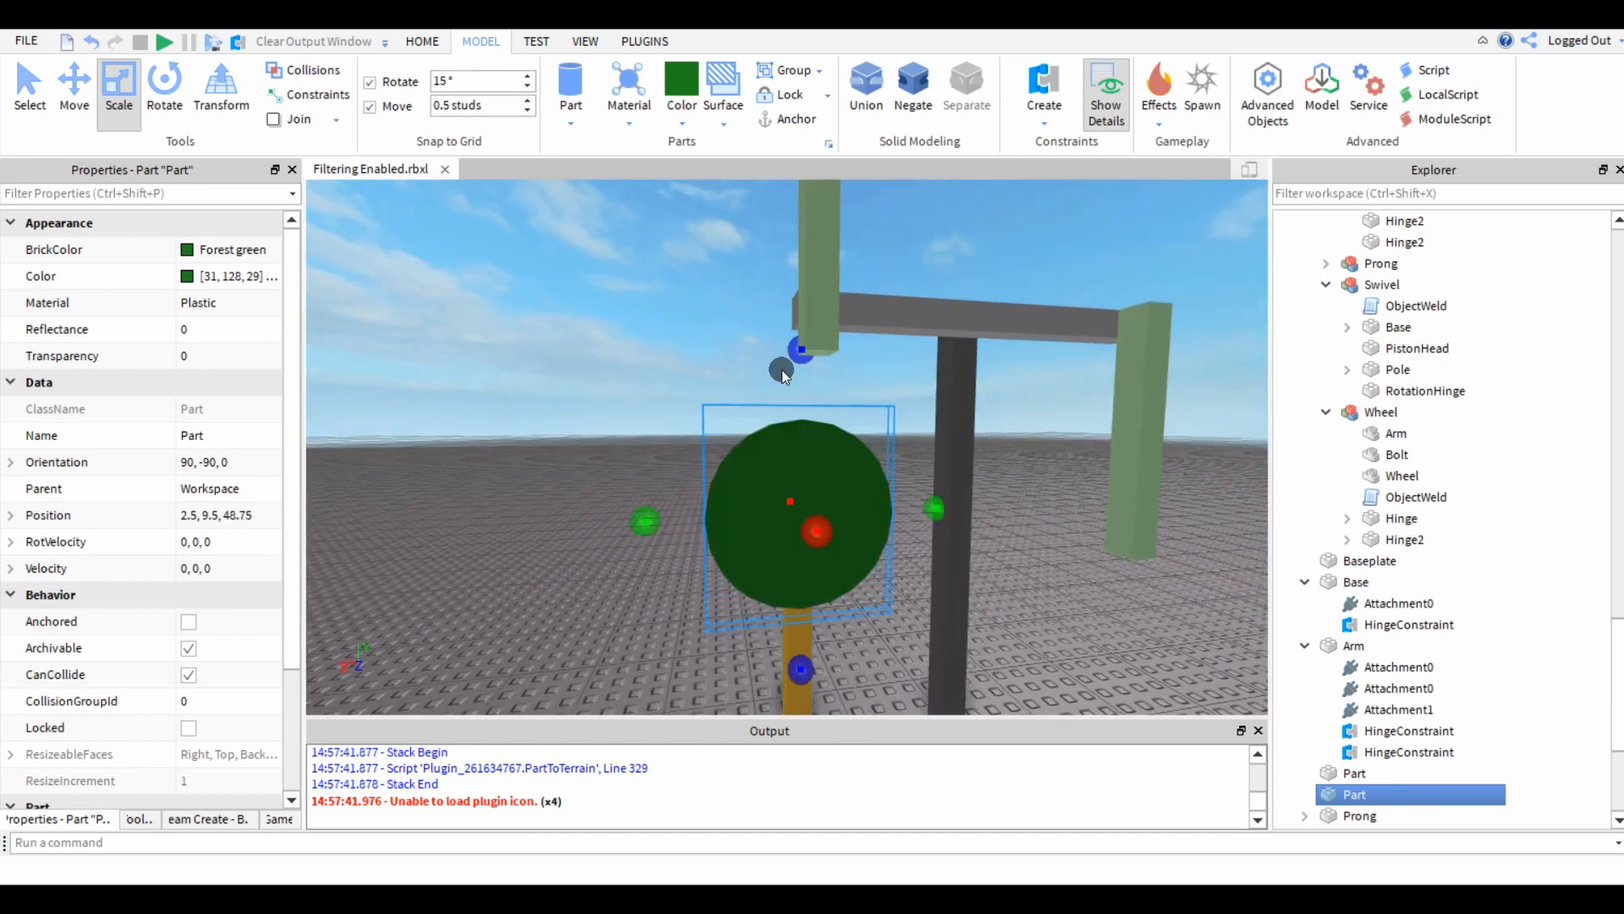
{"action": "left_click", "coordinate": [565, 529]}
{"action": "right_click_drag", "start_coordinate": [565, 529], "coordinate": [572, 530]}
Lower the green wheel on the gold post to a Y position of 8.5 and adjust its size.
{"action": "left_click", "coordinate": [767, 516]}
{"action": "mouse_move", "coordinate": [739, 362]}
{"action": "left_mouse_down"}
{"action": "mouse_move", "coordinate": [724, 332]}
{"action": "mouse_move", "coordinate": [730, 381]}
{"action": "left_mouse_up"}
{"action": "left_click", "coordinate": [465, 512]}
{"action": "key", "text": "s"}
{"action": "key", "text": "d"}
{"action": "right_click_drag", "start_coordinate": [465, 513], "coordinate": [465, 513]}
{"action": "left_click", "coordinate": [682, 493]}
{"action": "key", "text": "ctrl+3"}
{"action": "left_click_drag", "start_coordinate": [533, 483], "coordinate": [509, 485]}
Examine how the green wheel lines up with the gold post and the hanging prong.
{"action": "left_click", "coordinate": [569, 609]}
{"action": "key", "text": "w"}
{"action": "right_click_drag", "start_coordinate": [568, 609], "coordinate": [570, 611]}
{"action": "key", "text": "w"}
{"action": "right_click_drag", "start_coordinate": [730, 553], "coordinate": [730, 553]}
{"action": "right_click_drag", "start_coordinate": [550, 536], "coordinate": [550, 537]}
{"action": "key", "text": "s"}
{"action": "left_click", "coordinate": [703, 482]}
{"action": "key", "text": "ctrl+2"}
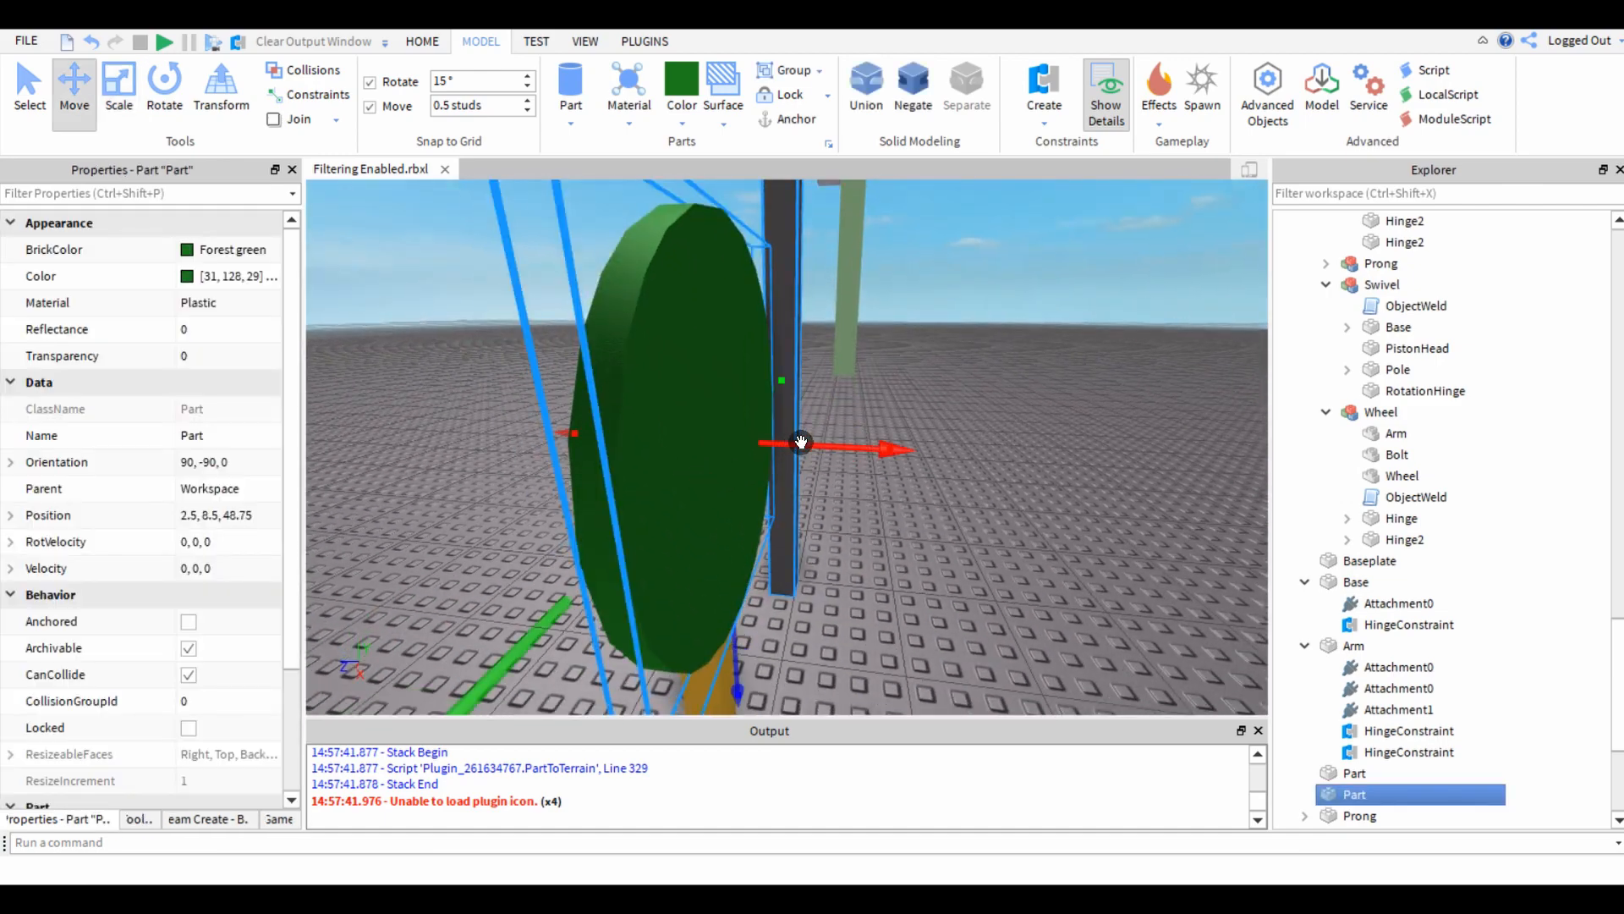
{"action": "left_click", "coordinate": [464, 453]}
{"action": "key", "text": "s"}
{"action": "right_click_drag", "start_coordinate": [464, 453], "coordinate": [464, 454]}
{"action": "left_click", "coordinate": [779, 312]}
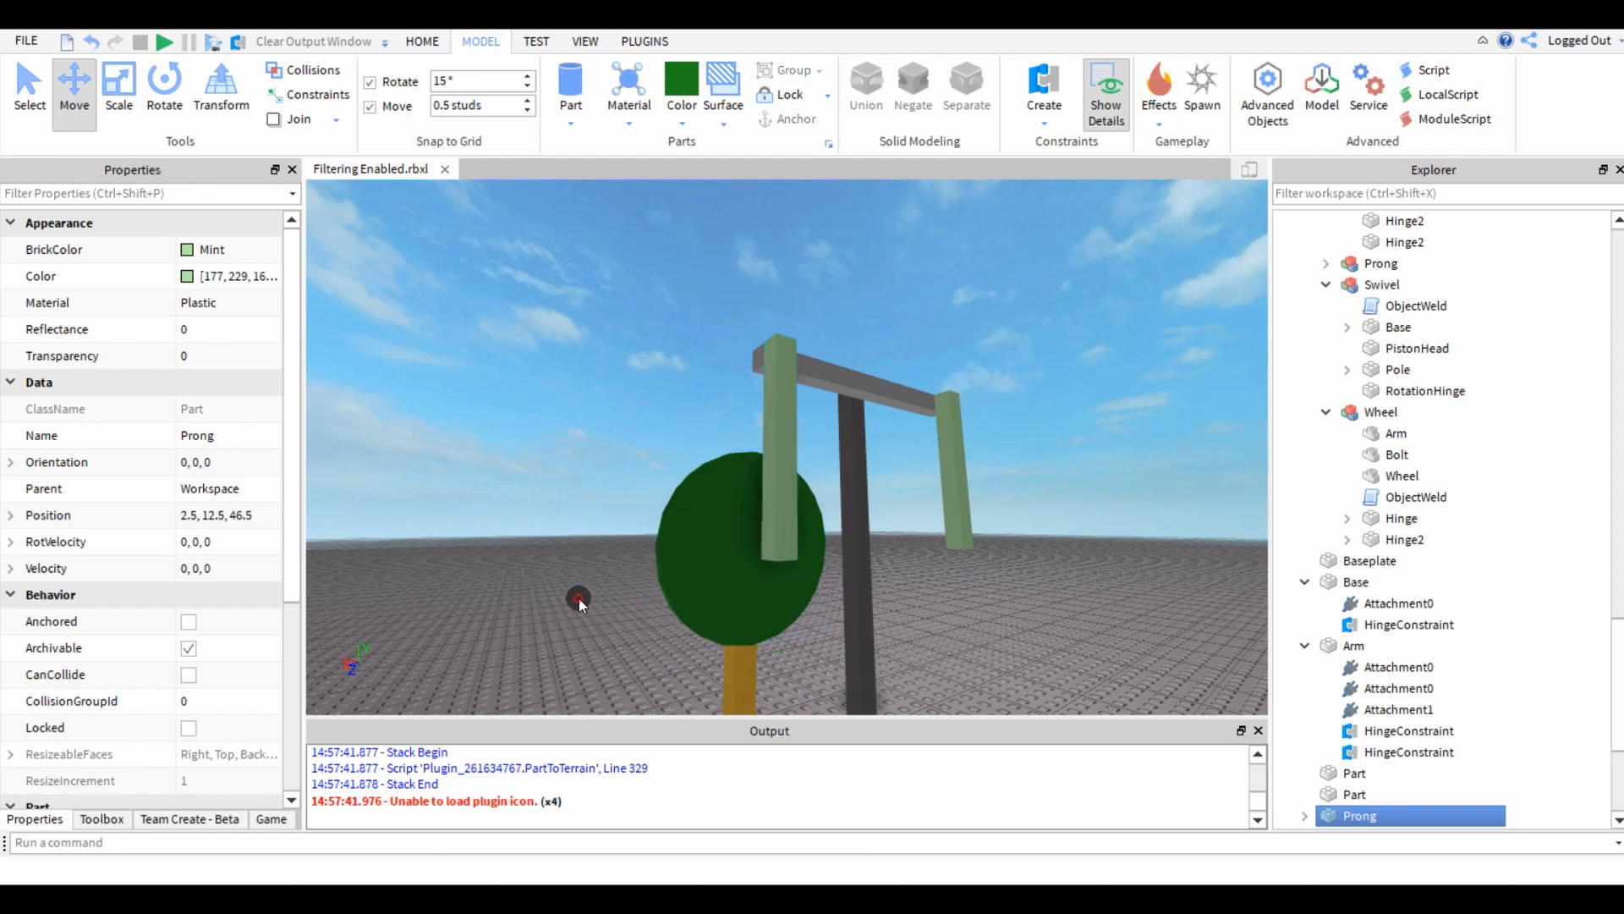
{"action": "left_click", "coordinate": [578, 598]}
{"action": "key", "text": "w"}
{"action": "right_click_drag", "start_coordinate": [580, 600], "coordinate": [580, 601]}
{"action": "key", "text": "s"}
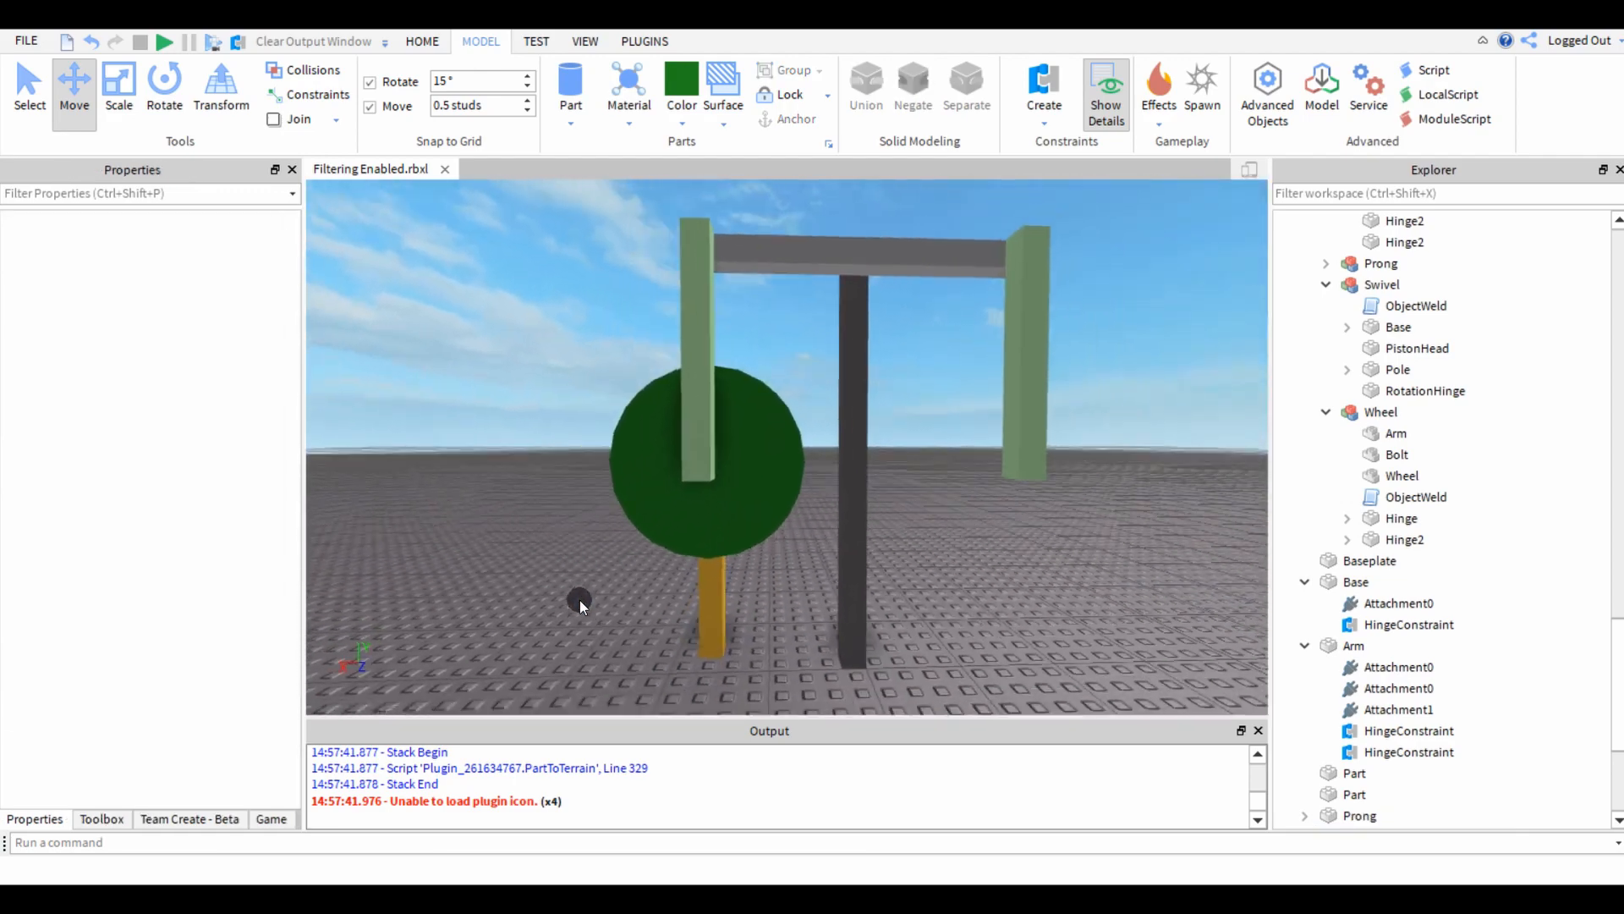
{"action": "key", "text": "a"}
{"action": "key", "text": "w"}
{"action": "key", "text": "a"}
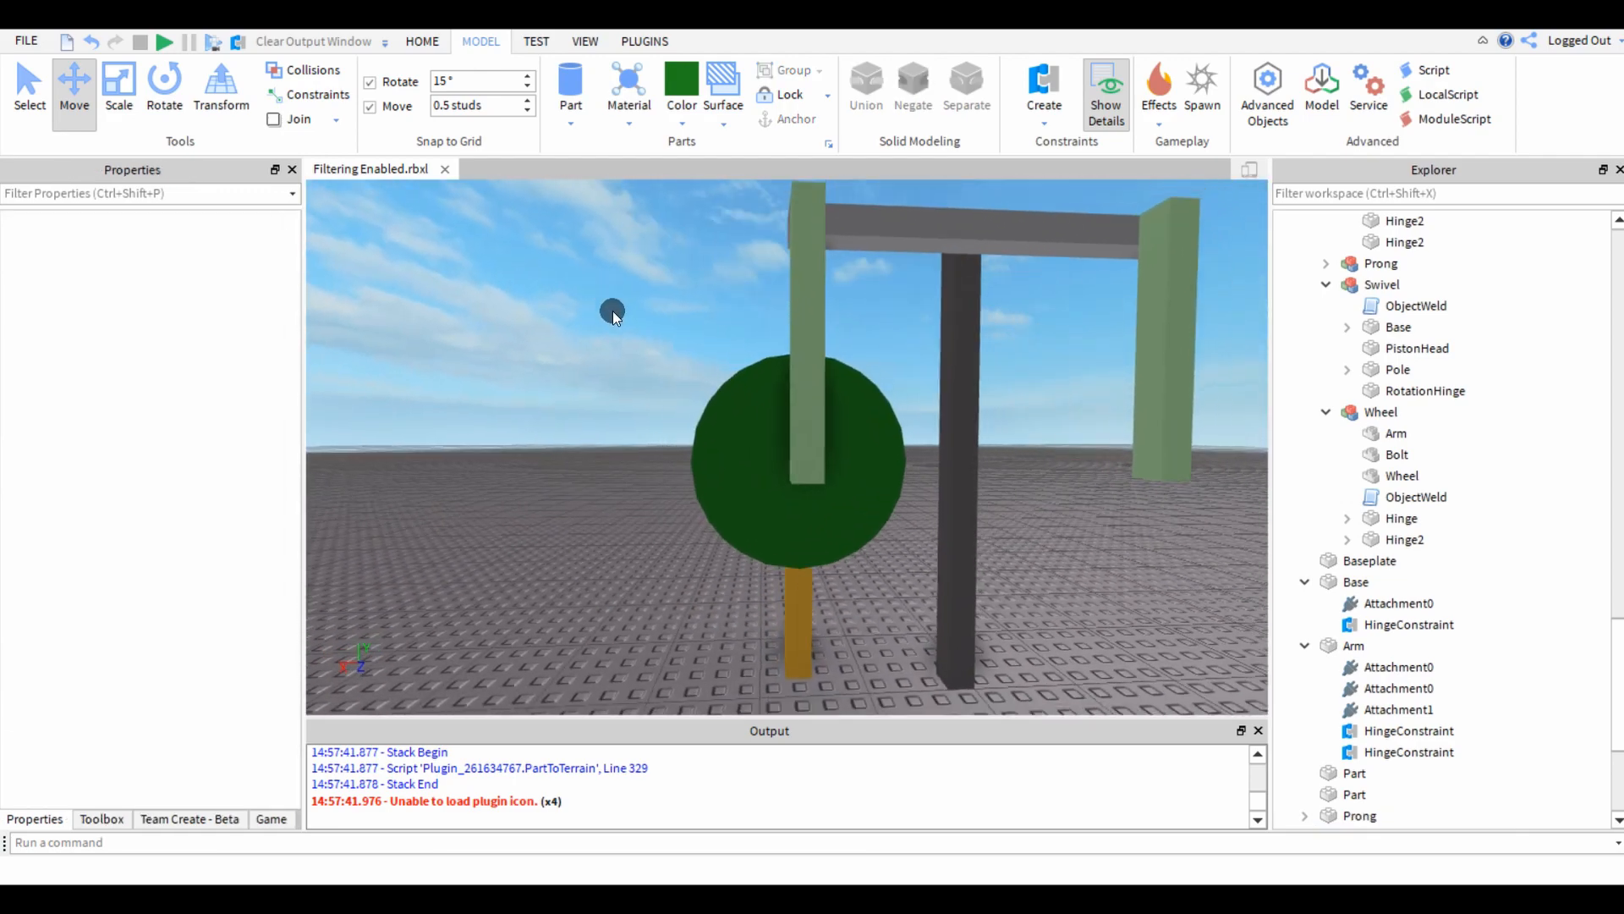
{"action": "key", "text": "s"}
Move the green wheel and gold post together about one stud along the X axis, away from the Base post.
{"action": "left_click", "coordinate": [787, 621]}
{"action": "left_click", "coordinate": [726, 467], "text": "ctrl"}
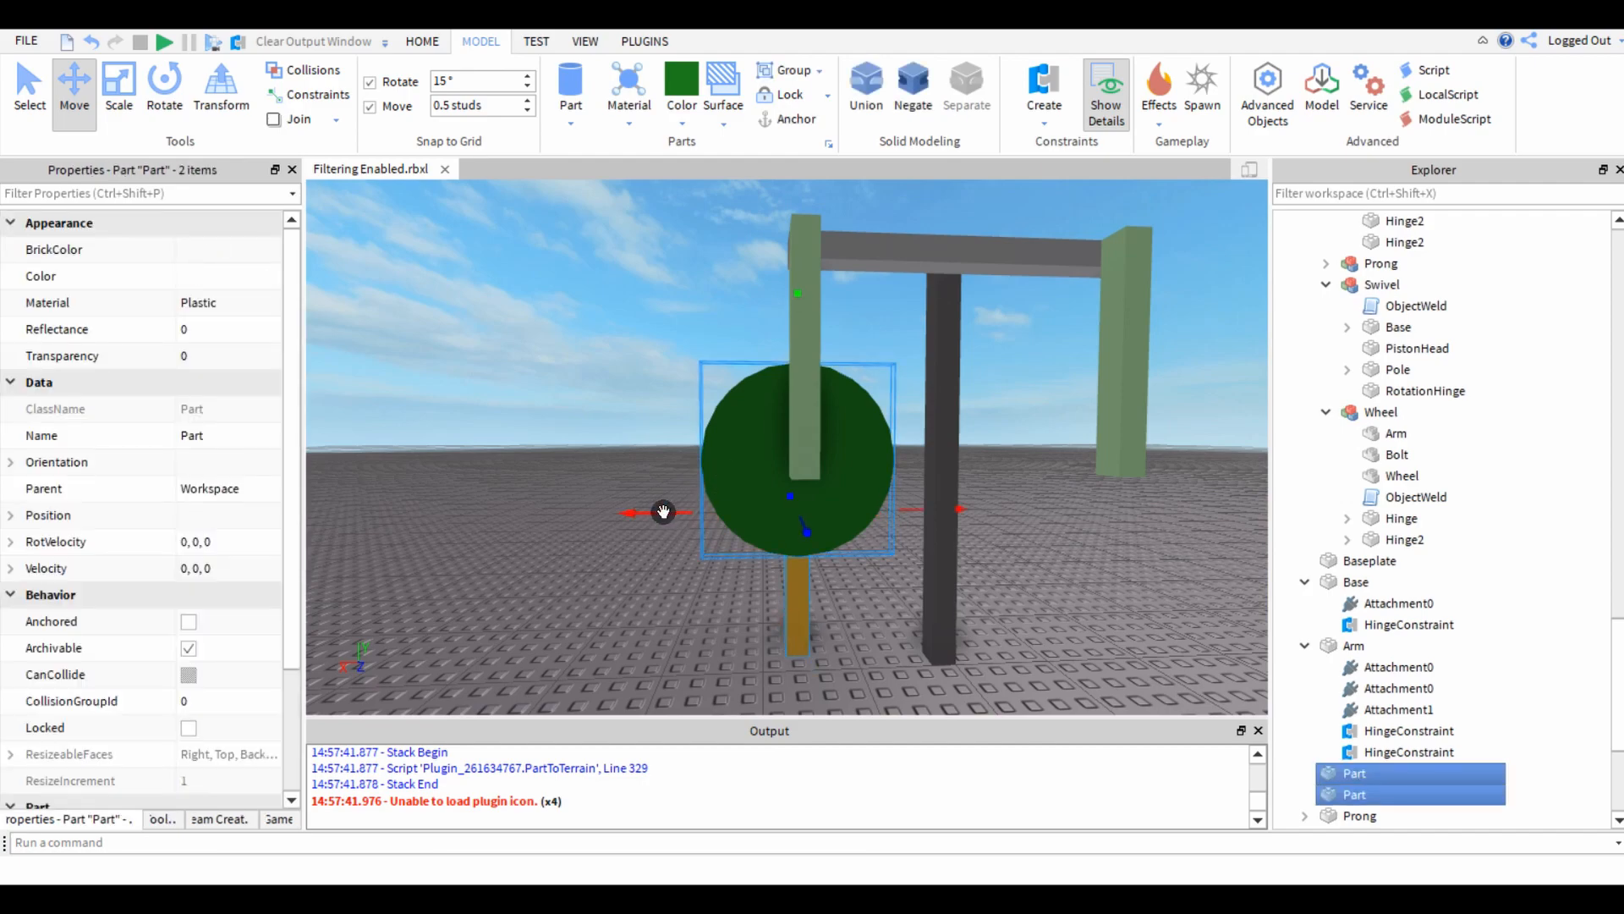
{"action": "left_click_drag", "start_coordinate": [664, 511], "coordinate": [634, 525]}
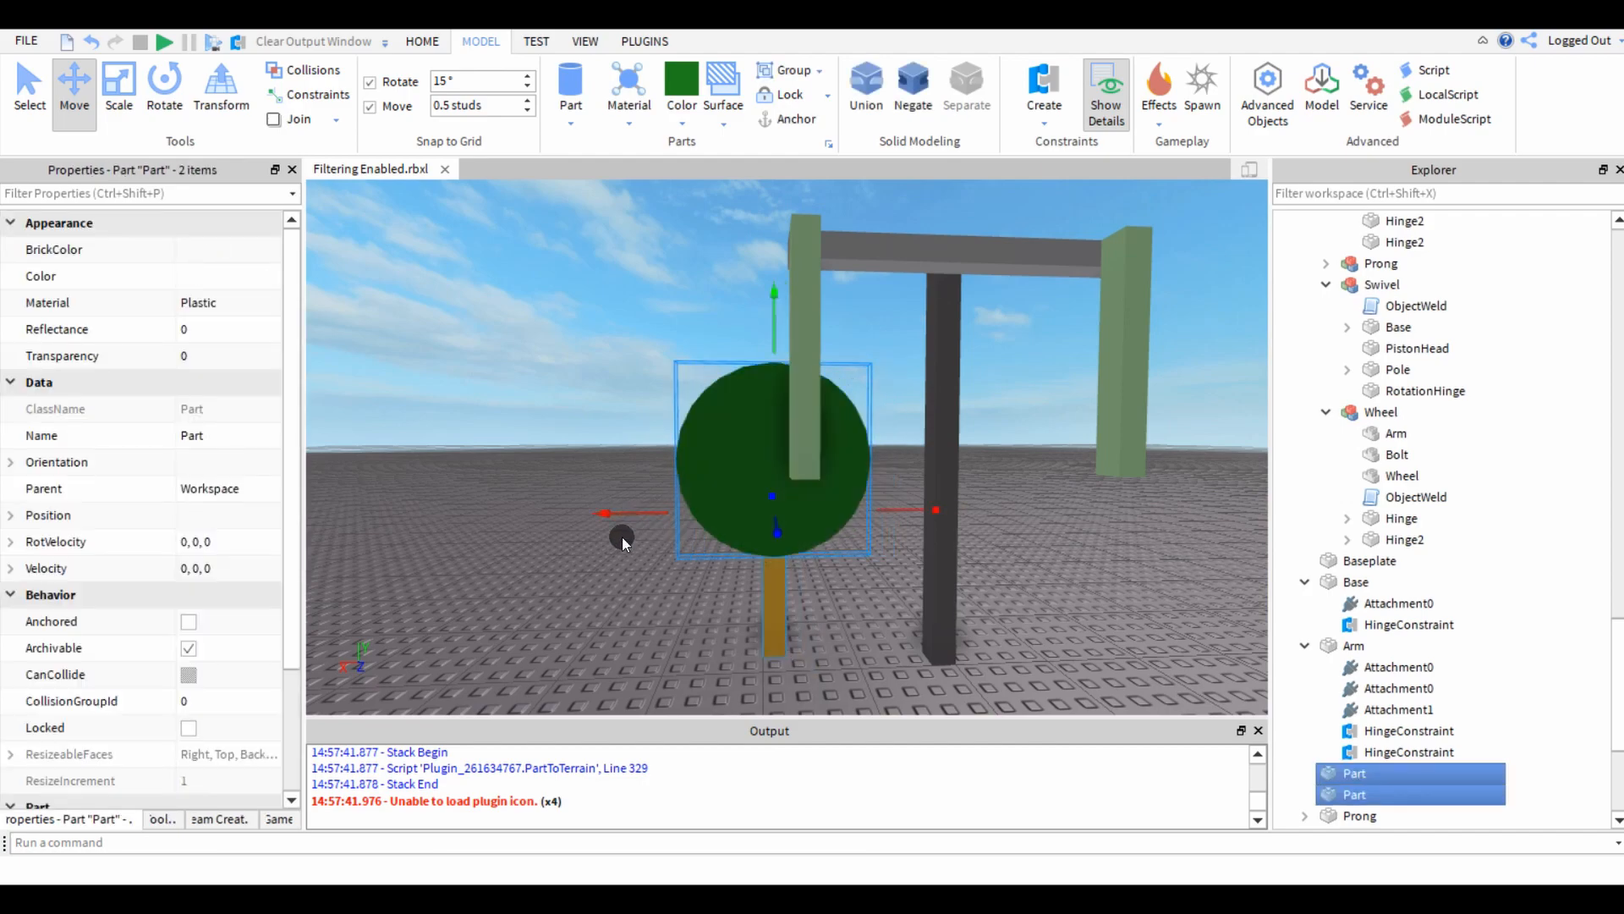
{"action": "left_click", "coordinate": [608, 596]}
Duplicate the mint prong that hangs in front of the green wheel.
{"action": "key", "text": "w"}
{"action": "right_click_drag", "start_coordinate": [726, 529], "coordinate": [734, 526]}
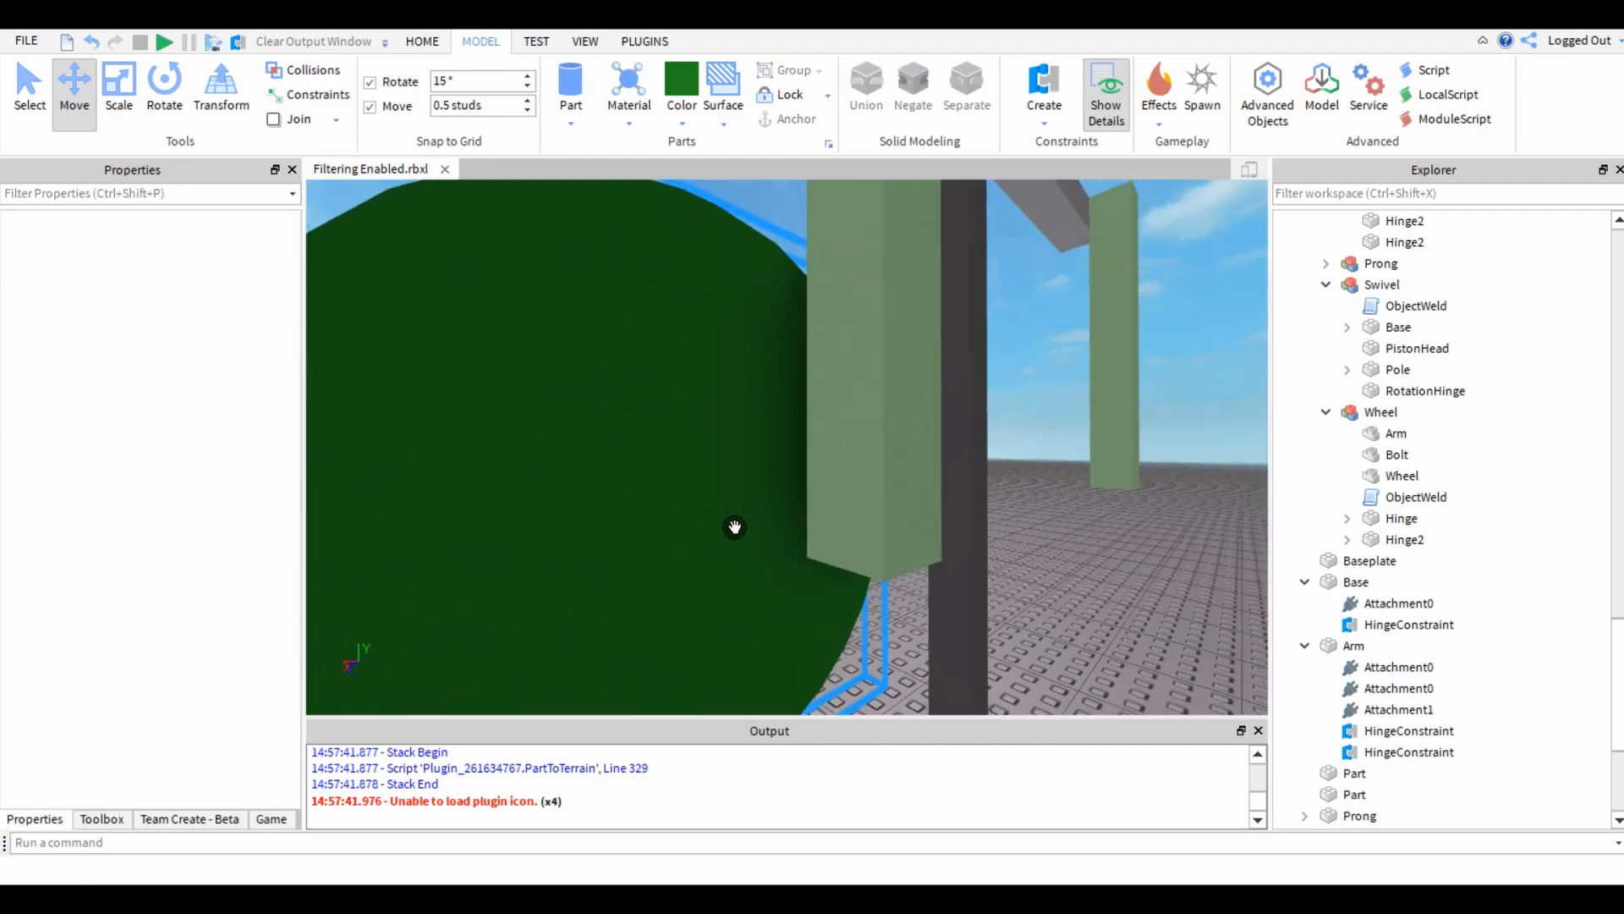
{"action": "key", "text": "s"}
{"action": "left_click", "coordinate": [820, 402]}
{"action": "right_click_drag", "start_coordinate": [821, 402], "coordinate": [823, 401]}
{"action": "key", "text": "w"}
{"action": "key", "text": "ctrl+d"}
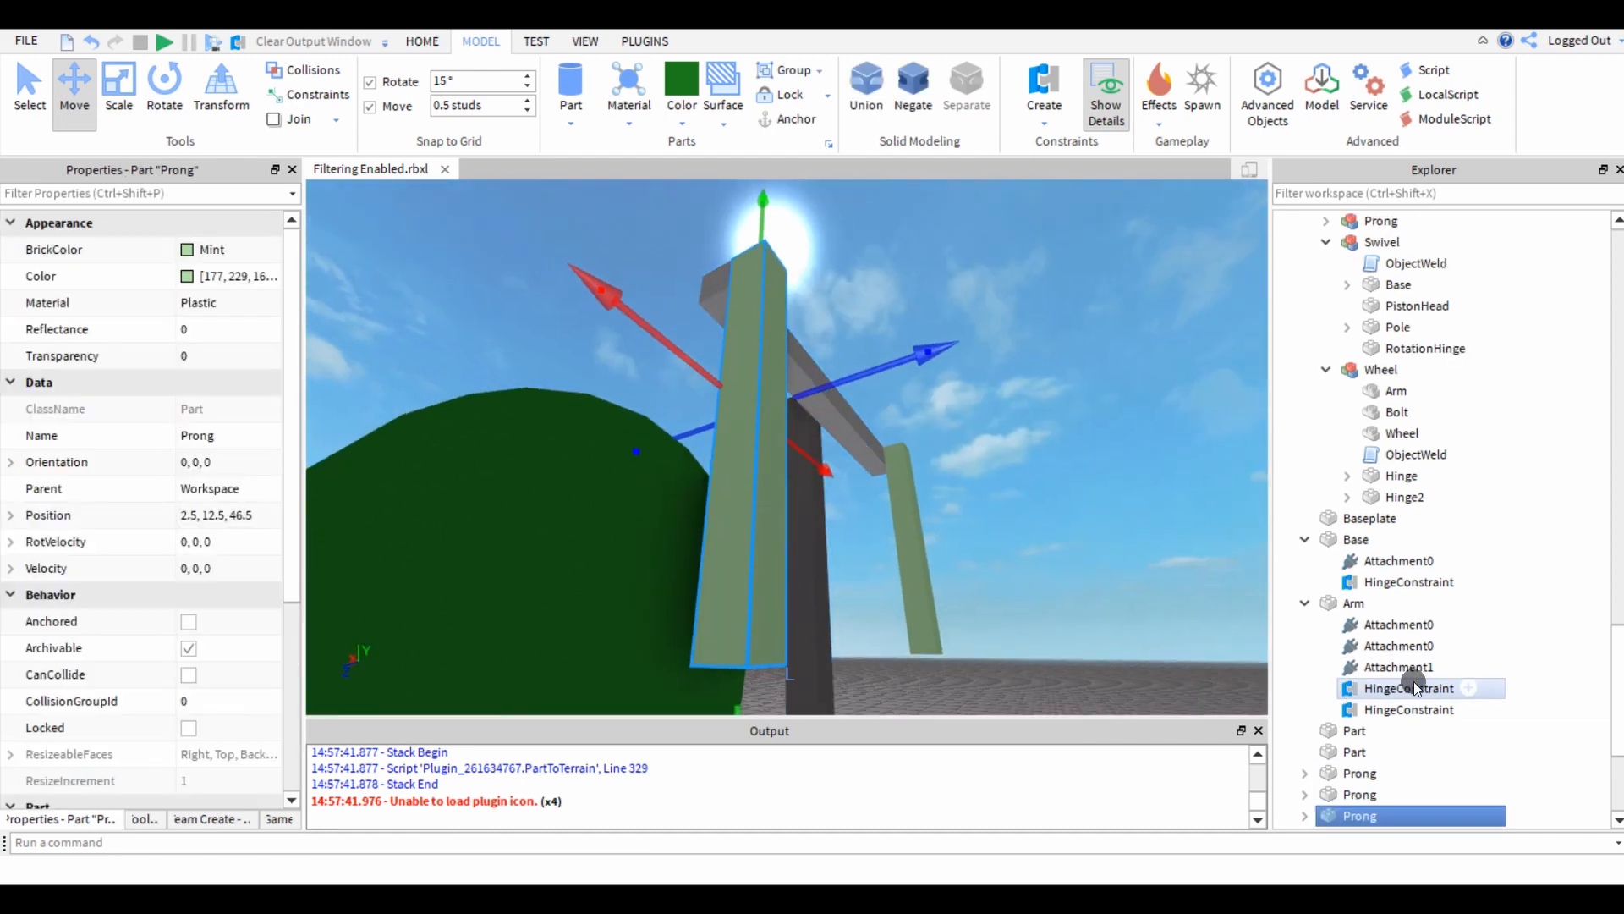
Delete the attachment inside the duplicated prong and shorten the copy to a small block at the original prong's lower end.
{"action": "scroll", "coordinate": [1414, 680], "scroll_direction": "down", "scroll_amount": 3}
{"action": "left_click", "coordinate": [1307, 625]}
{"action": "left_click", "coordinate": [1368, 648]}
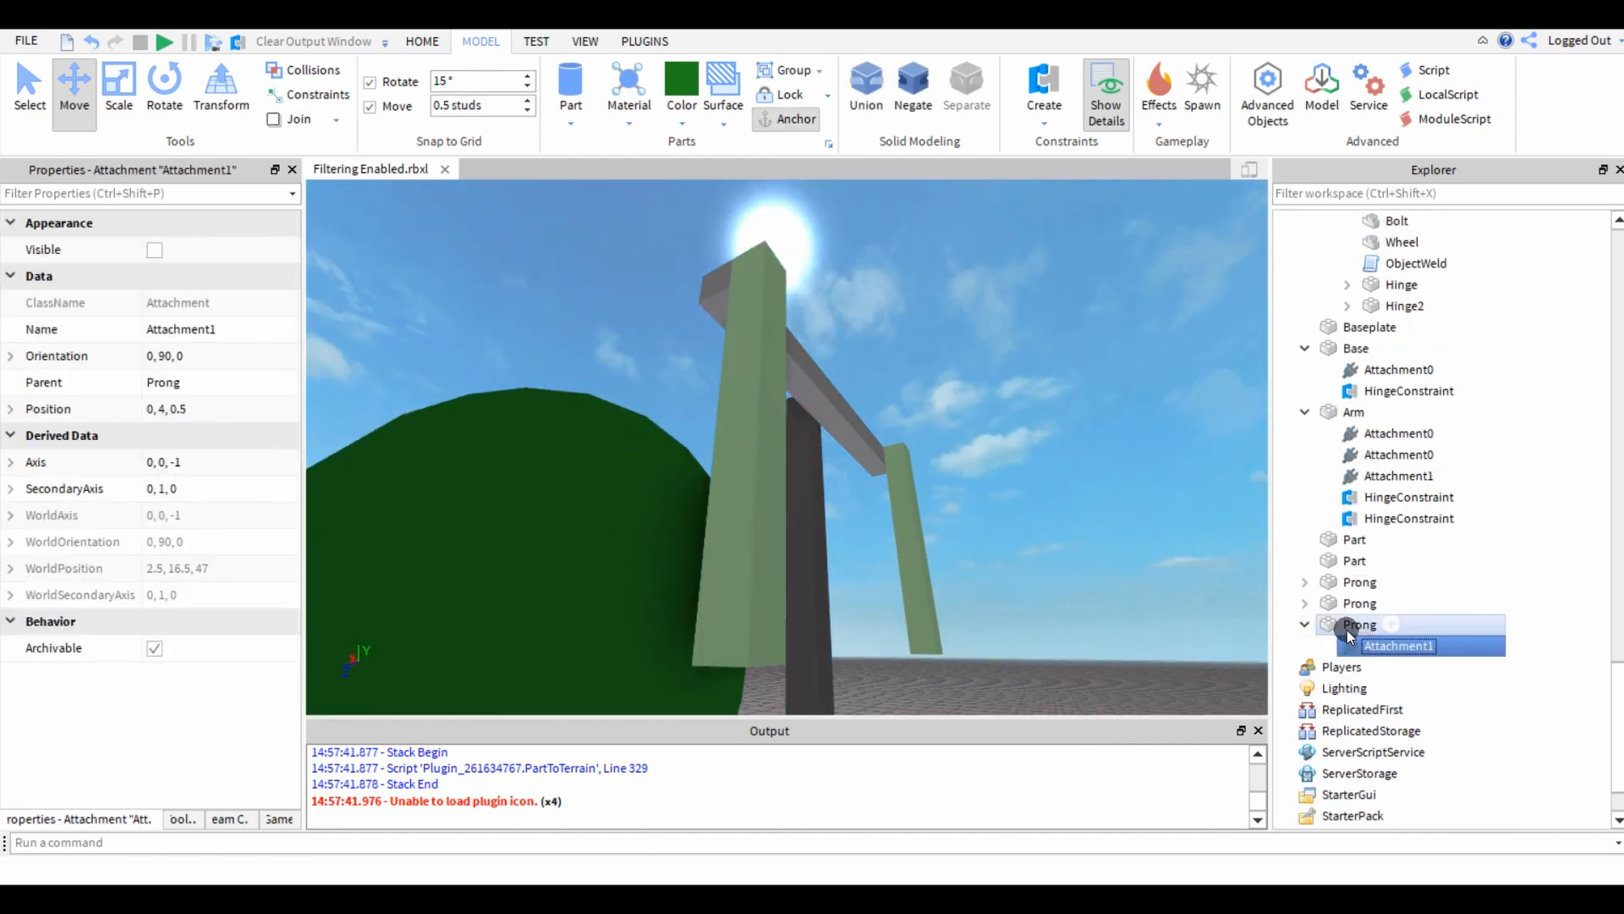
{"action": "key", "text": "Delete"}
{"action": "key", "text": "ctrl+3"}
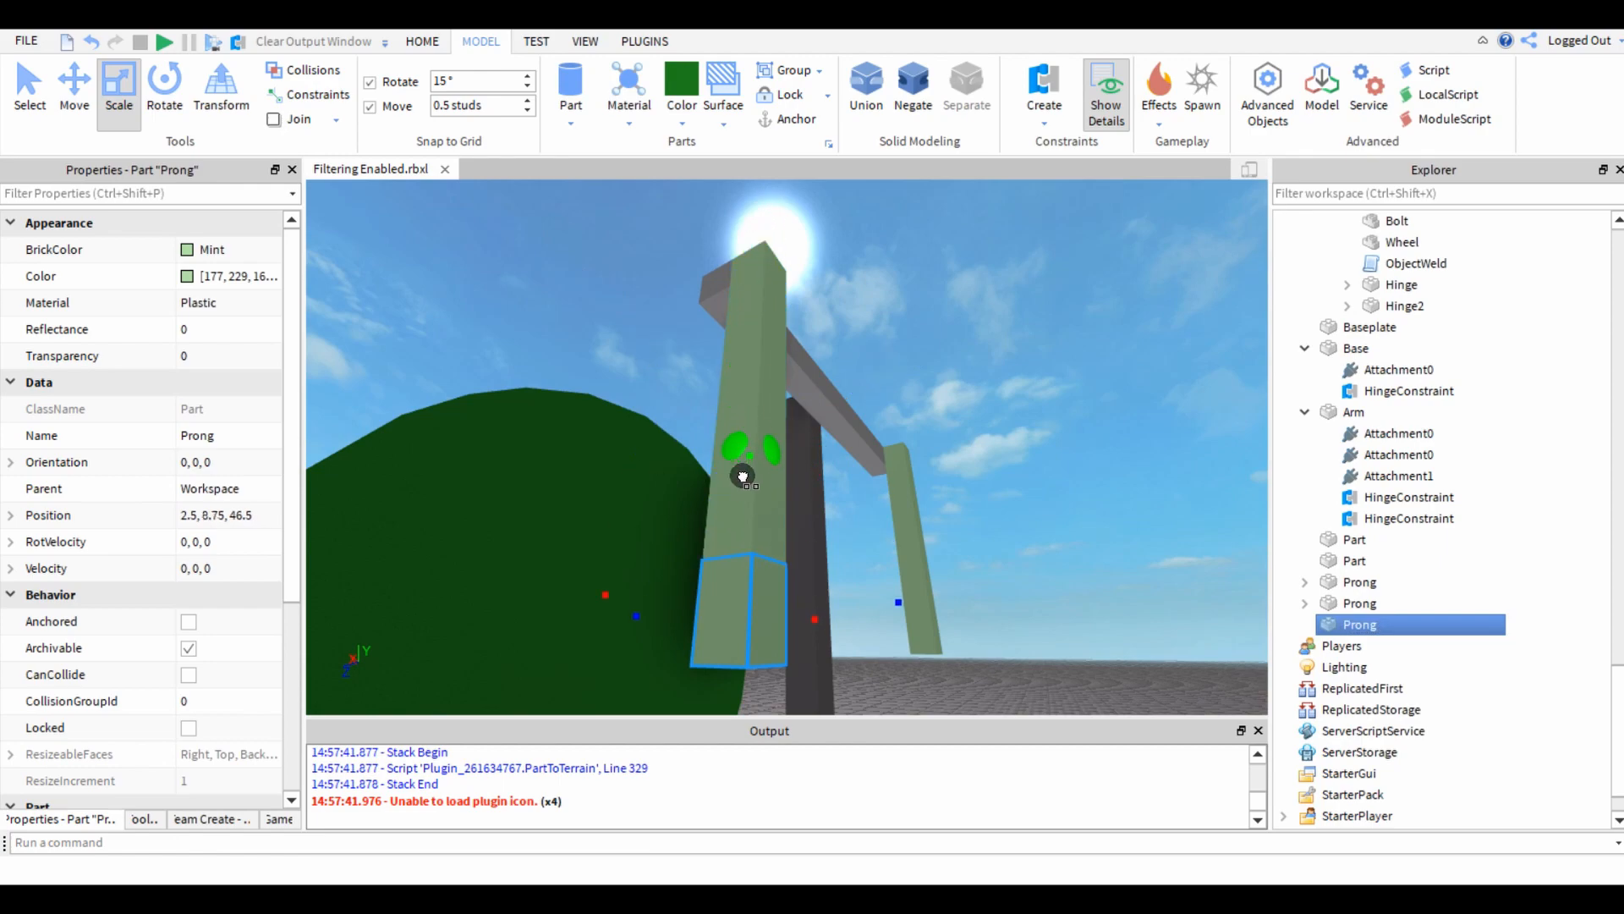
{"action": "scroll", "coordinate": [742, 485], "scroll_direction": "up", "scroll_amount": 5}
Color the small block lime green and move it toward the green wheel to a Z position of 47.5.
{"action": "left_click", "coordinate": [679, 108]}
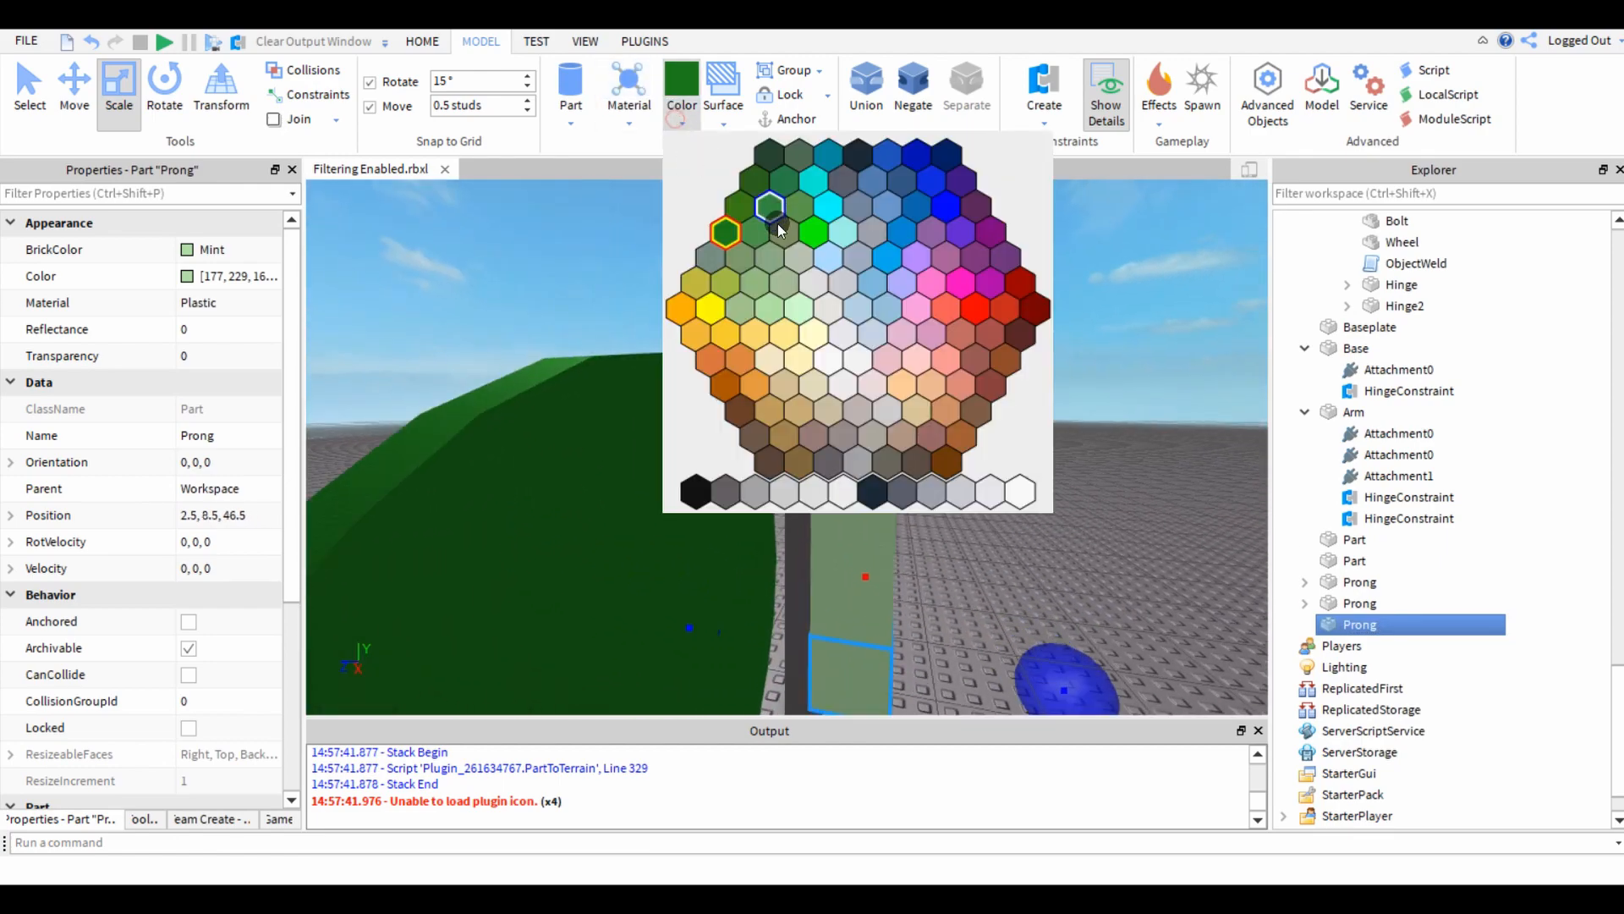
{"action": "left_click", "coordinate": [820, 234]}
{"action": "right_click_drag", "start_coordinate": [839, 347], "coordinate": [896, 499]}
{"action": "key", "text": "ctrl+2"}
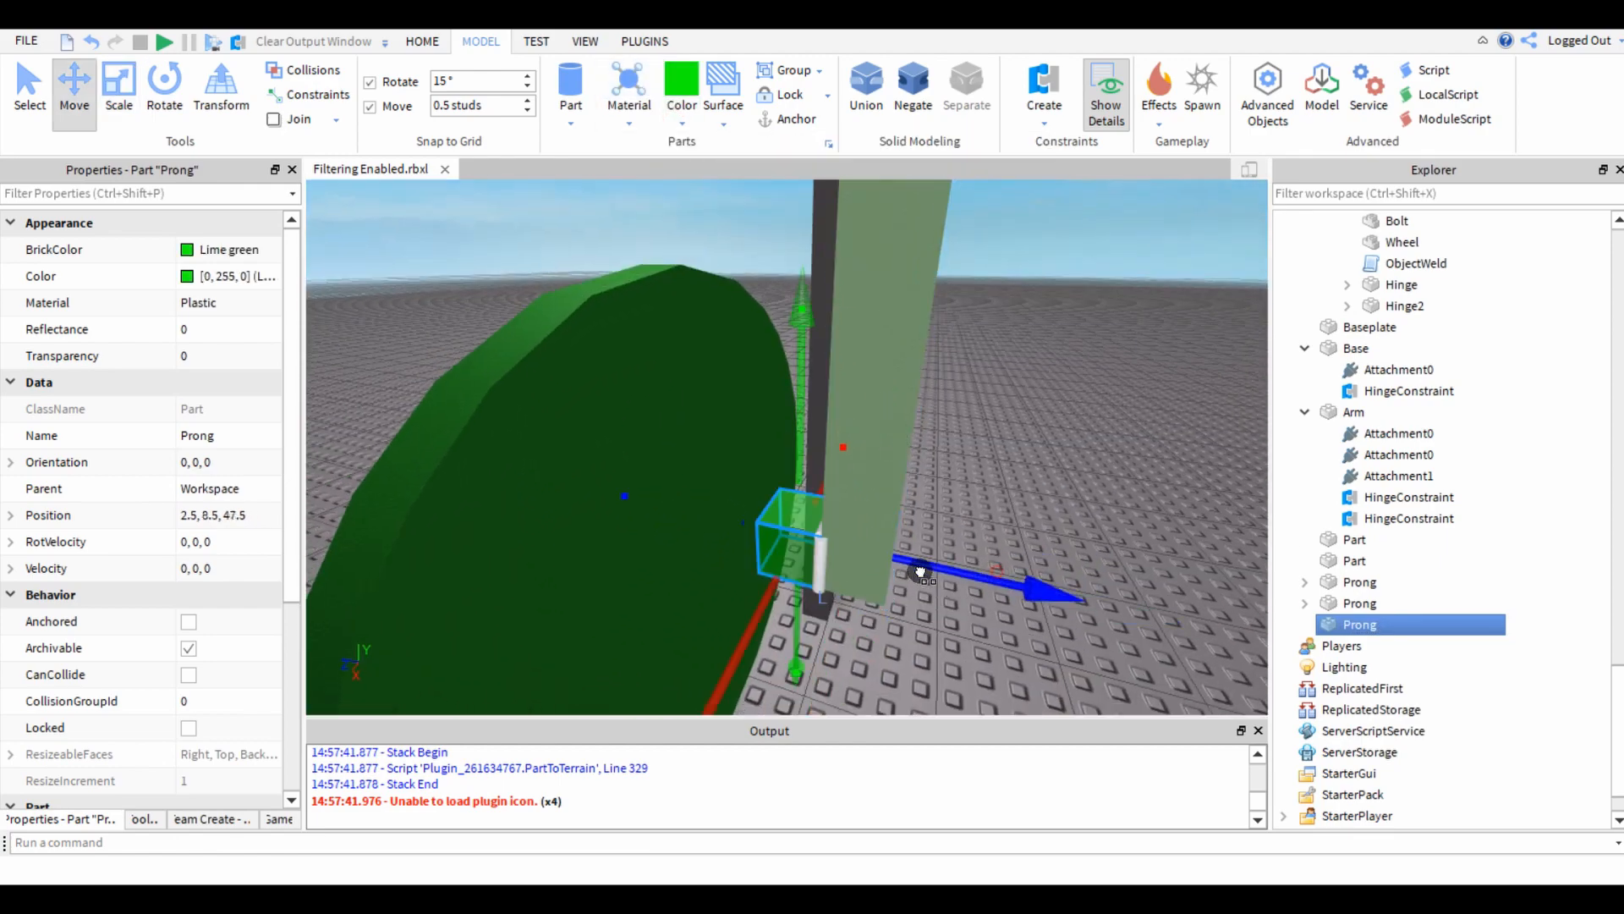
Lengthen the lime green block along Z to bring its center to a Z position of 47.75.
{"action": "key", "text": "ctrl+3"}
{"action": "left_click_drag", "start_coordinate": [674, 504], "coordinate": [657, 504]}
{"action": "right_click_drag", "start_coordinate": [656, 504], "coordinate": [656, 504]}
Examine how the green wheel, lime green block and hanging prong line up with the gold post and the Base post.
{"action": "scroll", "coordinate": [906, 350], "scroll_direction": "down", "scroll_amount": 4}
{"action": "left_click", "coordinate": [961, 357]}
{"action": "right_click_drag", "start_coordinate": [961, 358], "coordinate": [577, 495]}
{"action": "scroll", "coordinate": [961, 358], "scroll_direction": "down", "scroll_amount": 4}
{"action": "scroll", "coordinate": [961, 358], "scroll_direction": "down", "scroll_amount": 5}
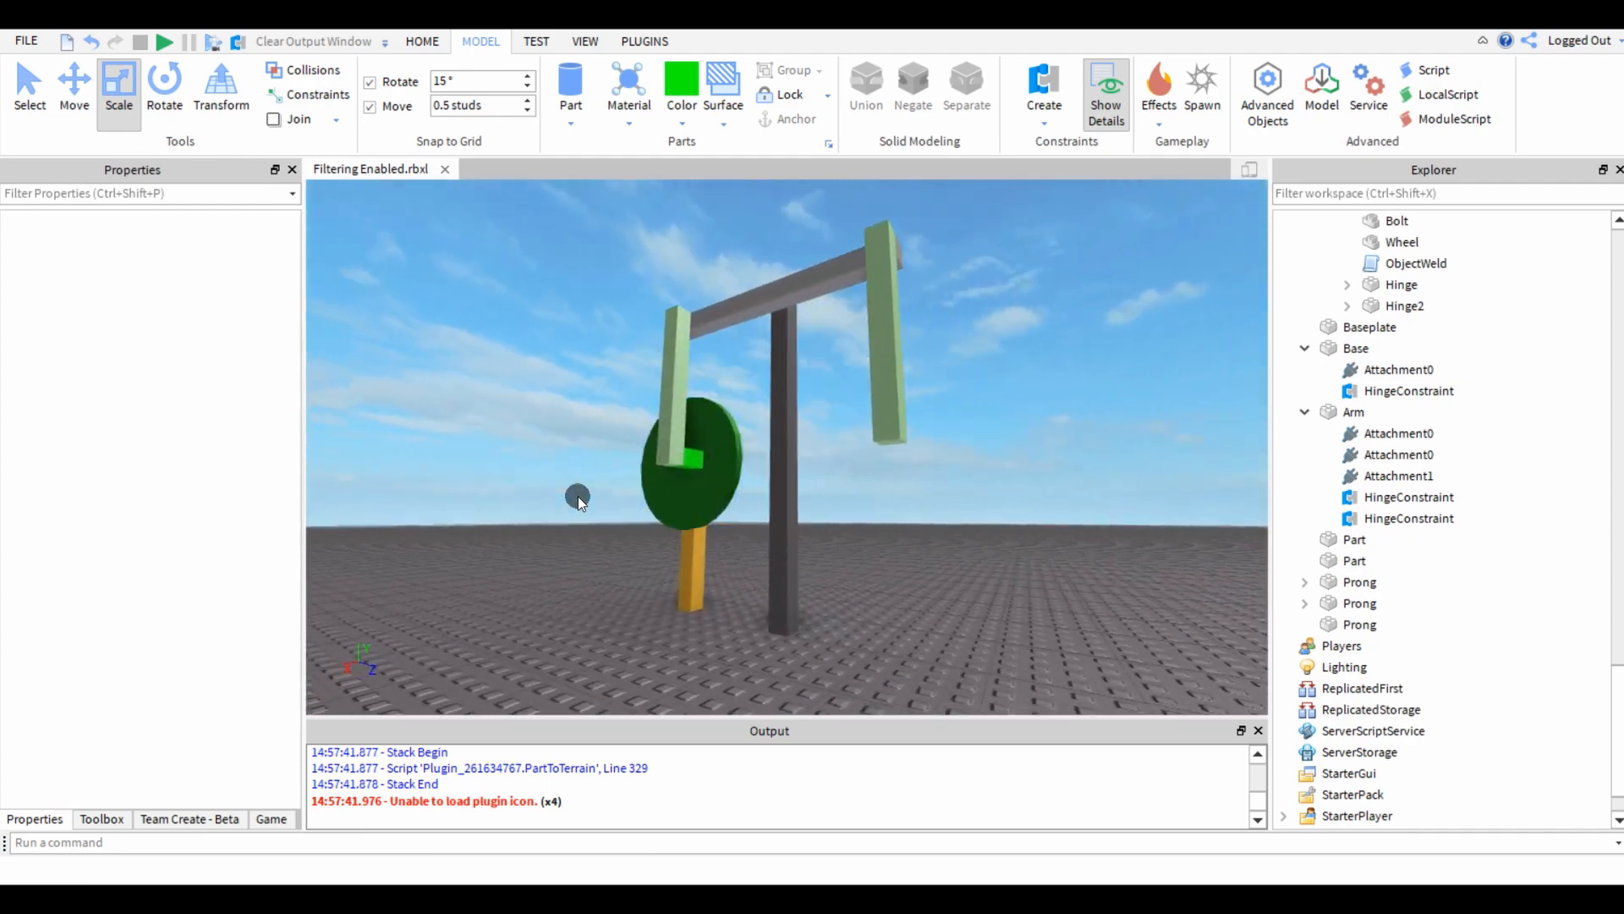
{"action": "scroll", "coordinate": [664, 475], "scroll_direction": "up", "scroll_amount": 8}
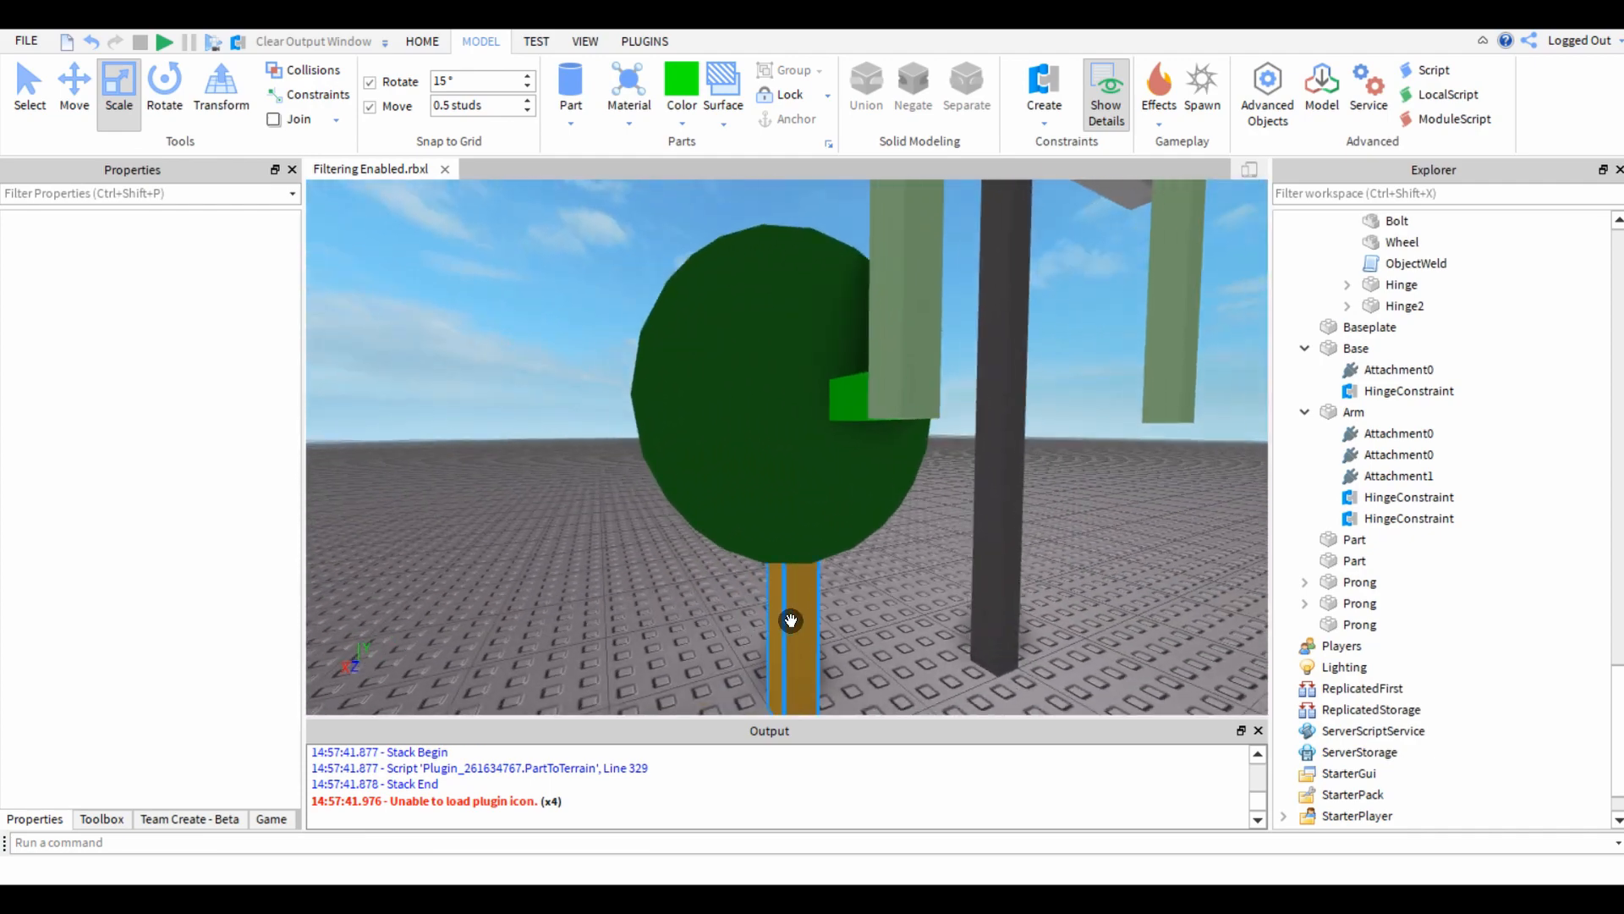
{"action": "left_click", "coordinate": [792, 634]}
{"action": "left_click", "coordinate": [586, 248]}
{"action": "left_click", "coordinate": [988, 391]}
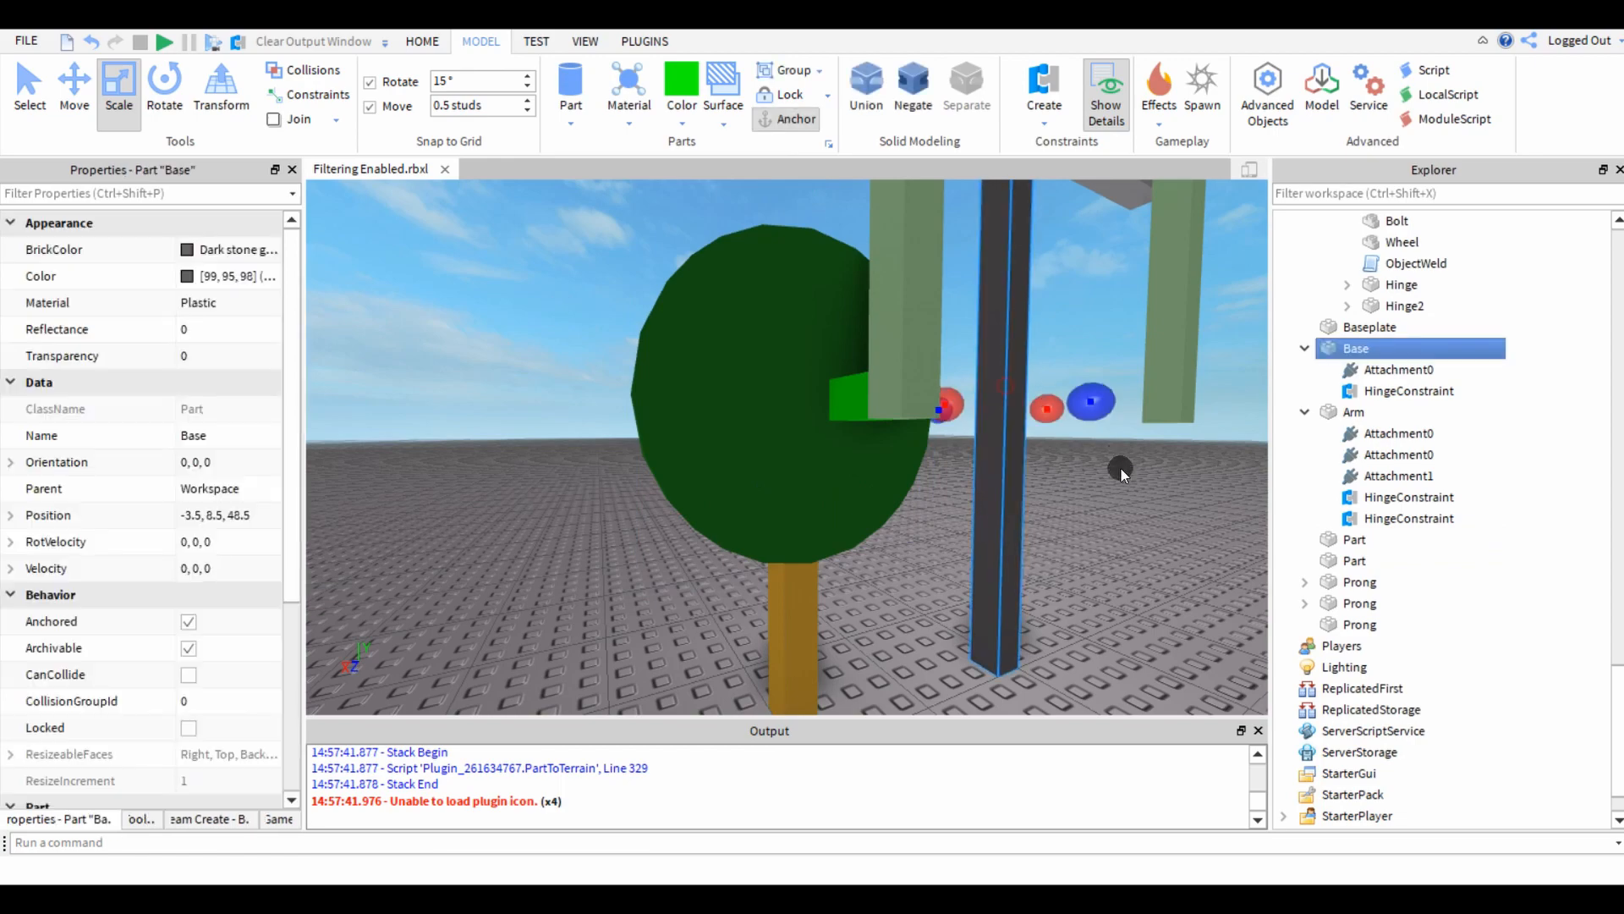
{"action": "left_click", "coordinate": [1120, 467]}
{"action": "right_click_drag", "start_coordinate": [1120, 468], "coordinate": [781, 454]}
{"action": "left_click", "coordinate": [781, 454]}
{"action": "left_click", "coordinate": [581, 535]}
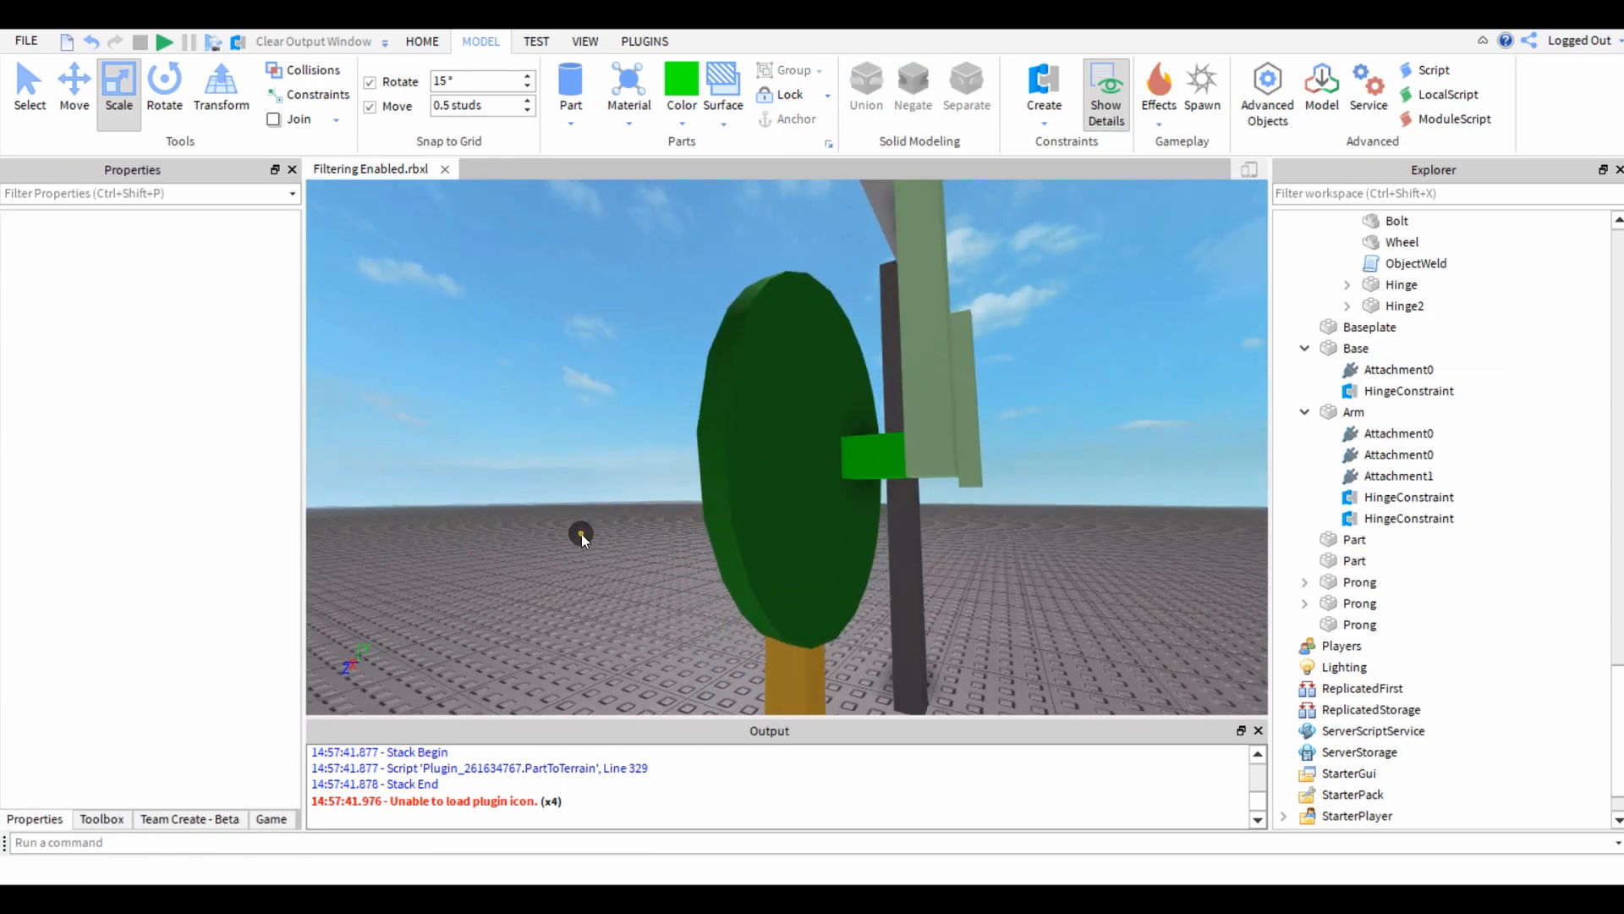
Move the hanging mint prong along the Z axis, away from the beam end and the lime green block.
{"action": "right_click_drag", "start_coordinate": [581, 535], "coordinate": [793, 464]}
{"action": "left_click", "coordinate": [794, 464]}
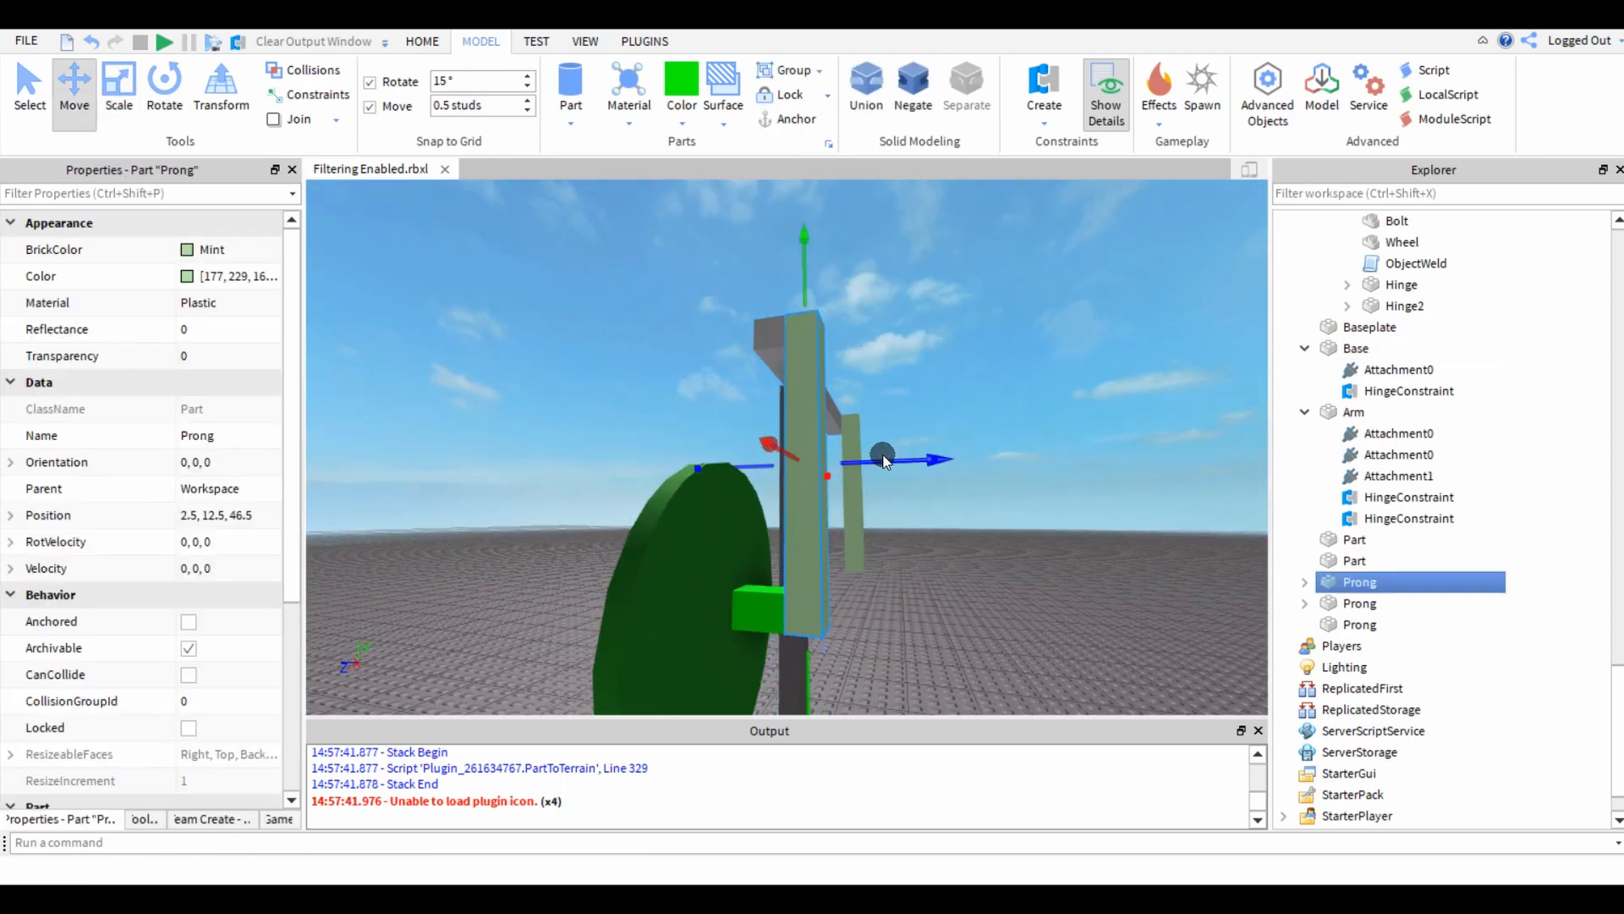
{"action": "left_click_drag", "start_coordinate": [911, 462], "coordinate": [972, 458]}
{"action": "left_click", "coordinate": [870, 386]}
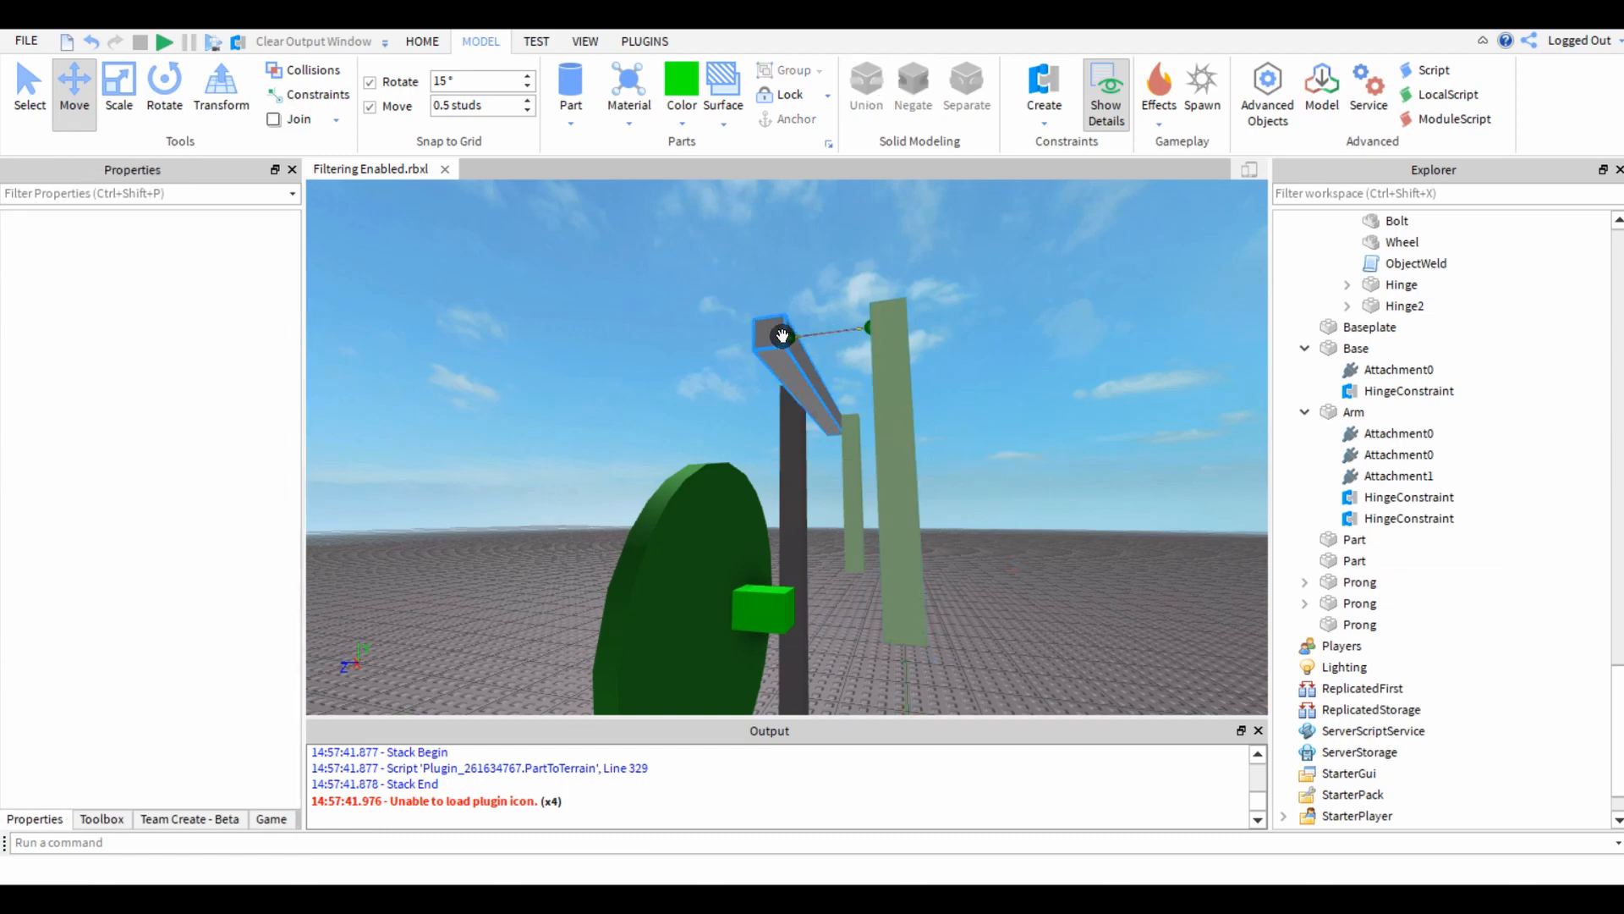
Examine the hinge connection between the beam end and the top of the separated prong.
{"action": "key", "text": "w"}
{"action": "right_click_drag", "start_coordinate": [881, 500], "coordinate": [786, 431]}
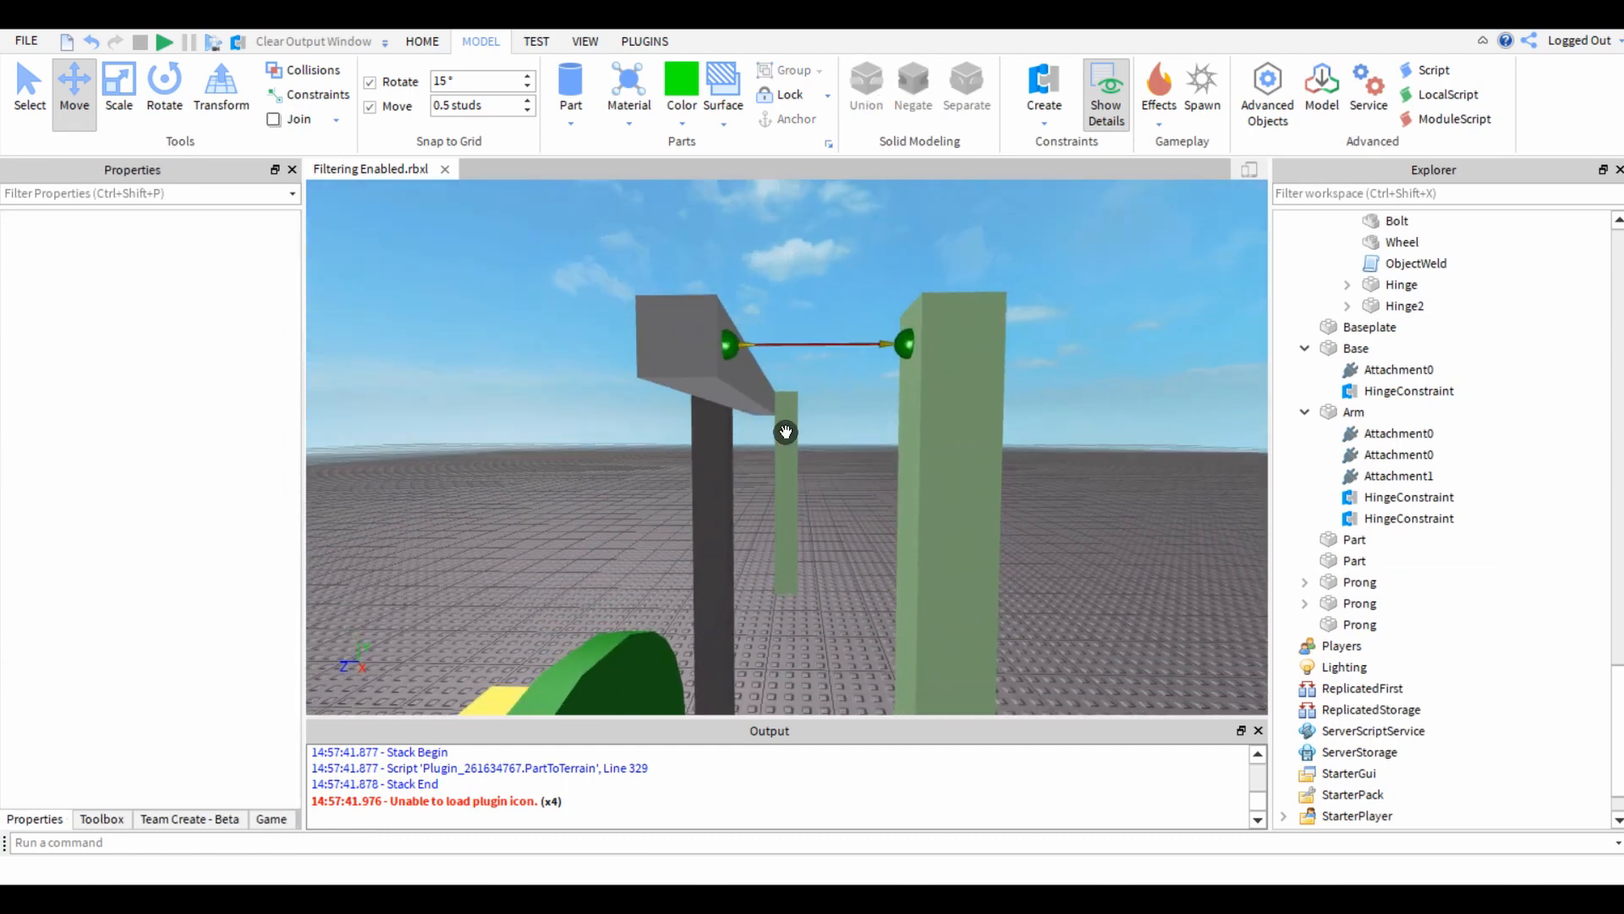
{"action": "left_click", "coordinate": [708, 371]}
{"action": "left_click", "coordinate": [944, 340]}
{"action": "left_click", "coordinate": [1113, 380]}
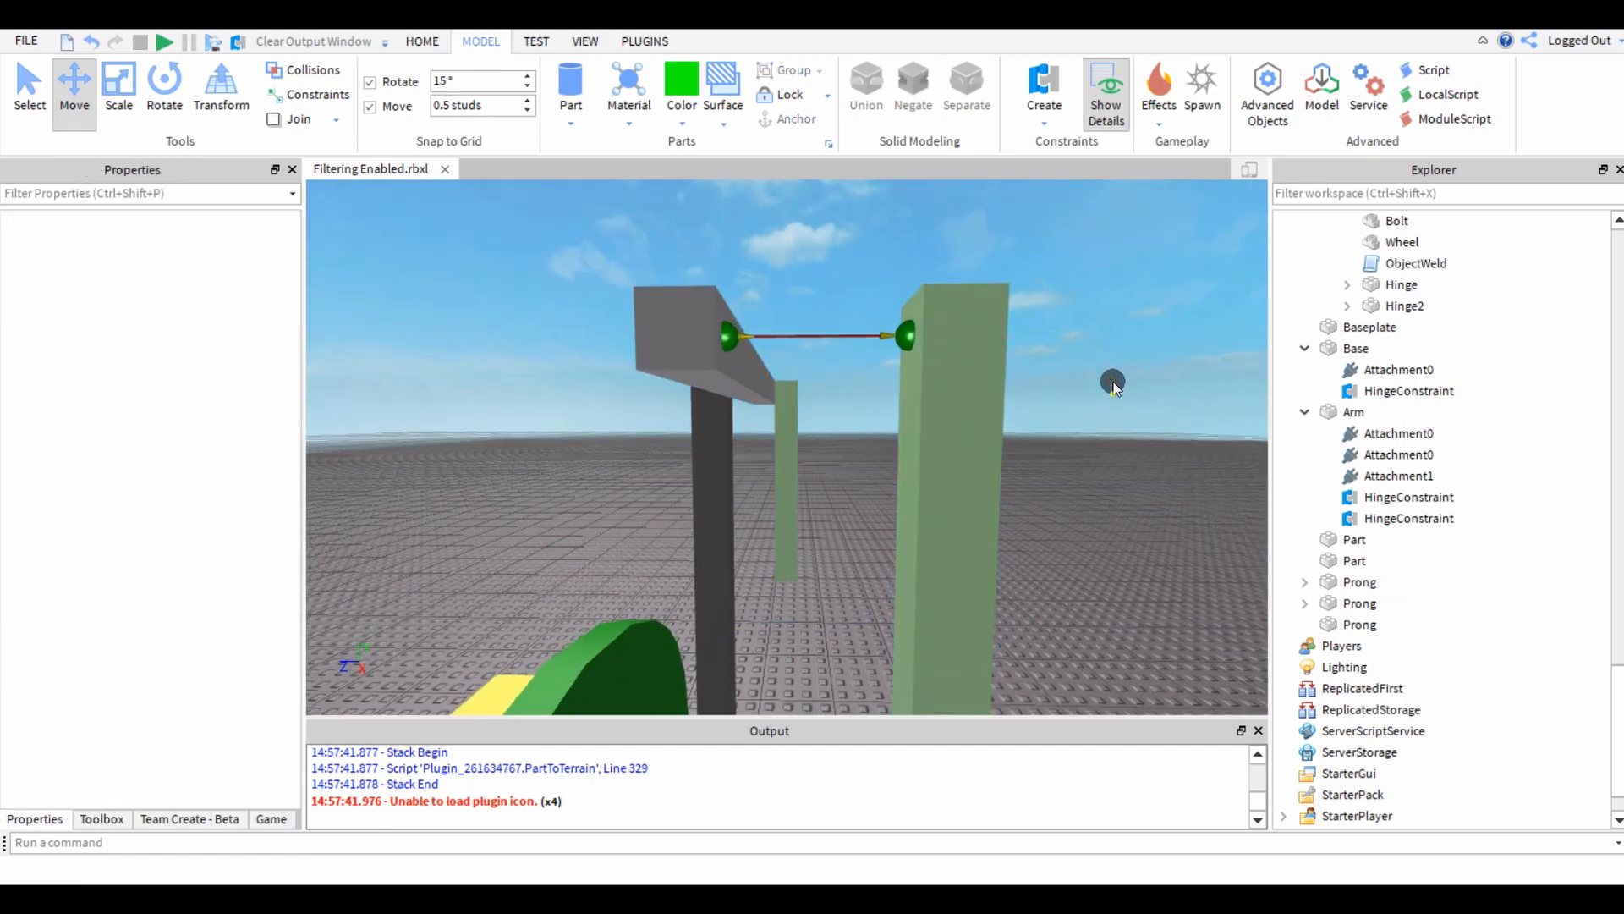
{"action": "key", "text": "w"}
{"action": "right_click_drag", "start_coordinate": [1113, 381], "coordinate": [1116, 382]}
{"action": "right_click_drag", "start_coordinate": [893, 439], "coordinate": [853, 448]}
{"action": "key", "text": "s"}
Create a hinge constraint from the lower end of the separated prong to the end face of the lime green block.
{"action": "left_click", "coordinate": [724, 589]}
{"action": "key", "text": "f"}
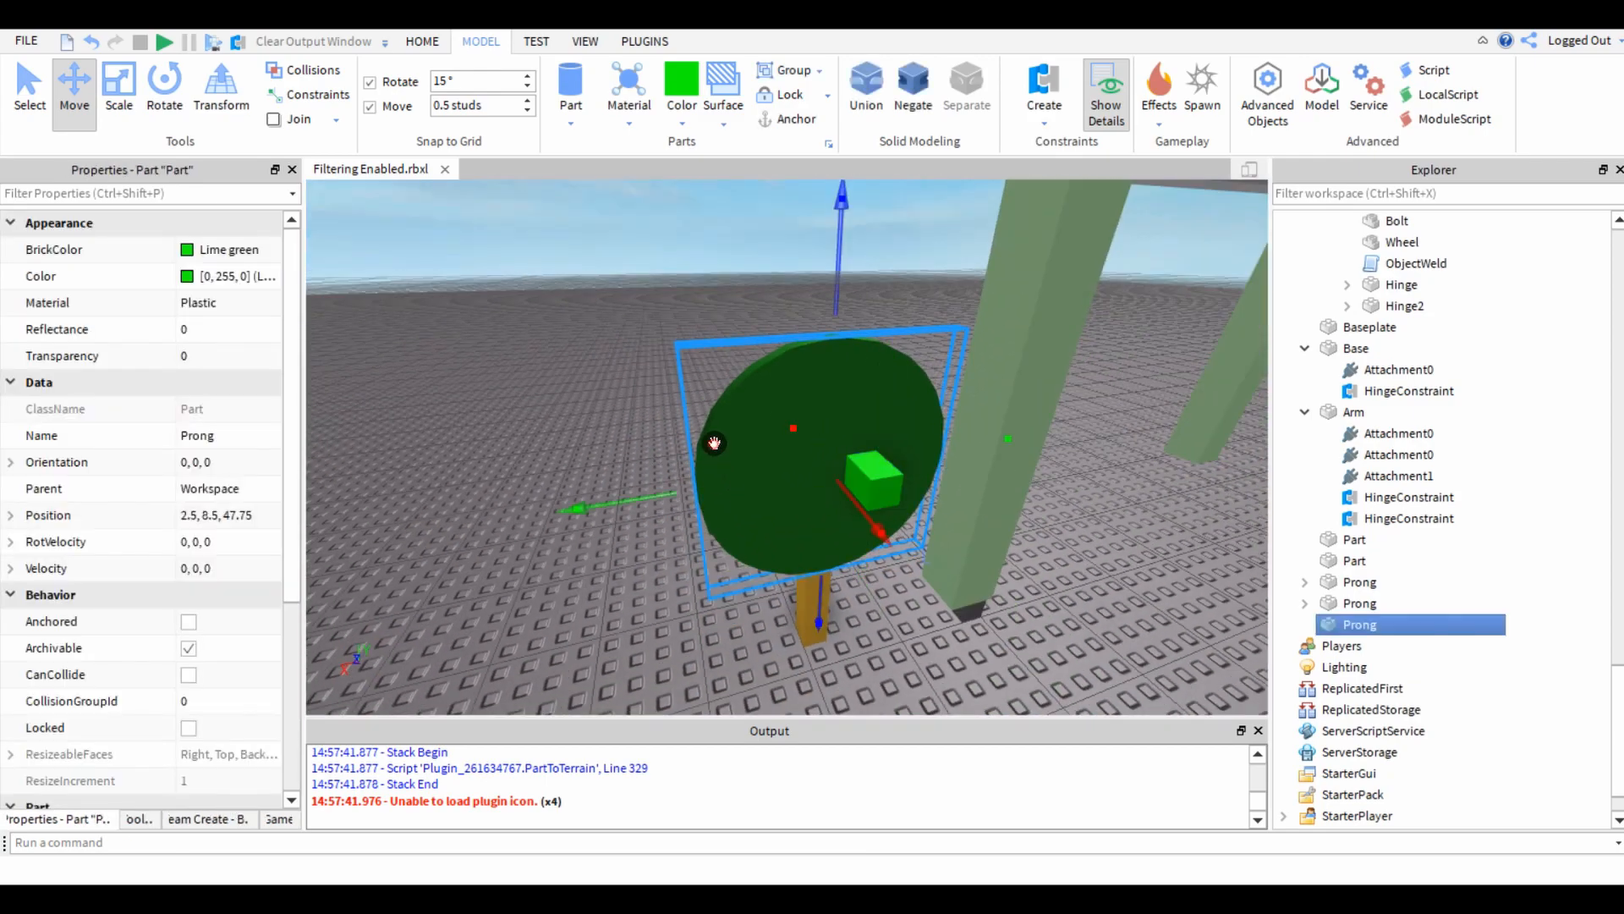
{"action": "left_click", "coordinate": [550, 394]}
{"action": "key", "text": "w"}
{"action": "right_click_drag", "start_coordinate": [657, 414], "coordinate": [830, 162]}
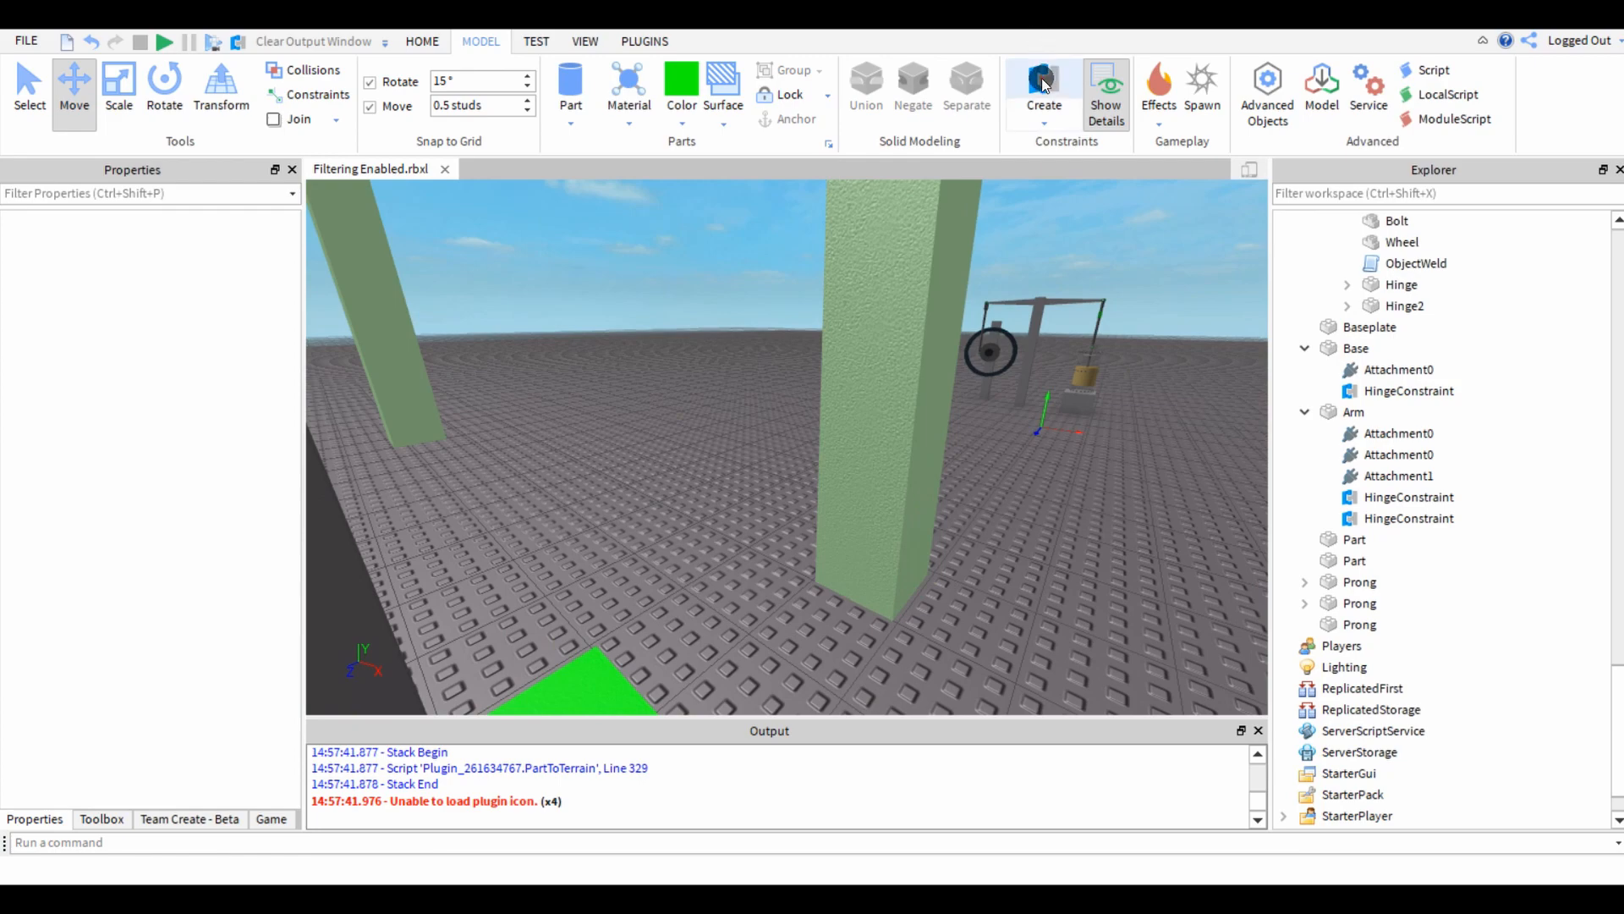
{"action": "left_click", "coordinate": [854, 564]}
{"action": "right_click_drag", "start_coordinate": [855, 564], "coordinate": [755, 648]}
{"action": "left_click", "coordinate": [825, 704]}
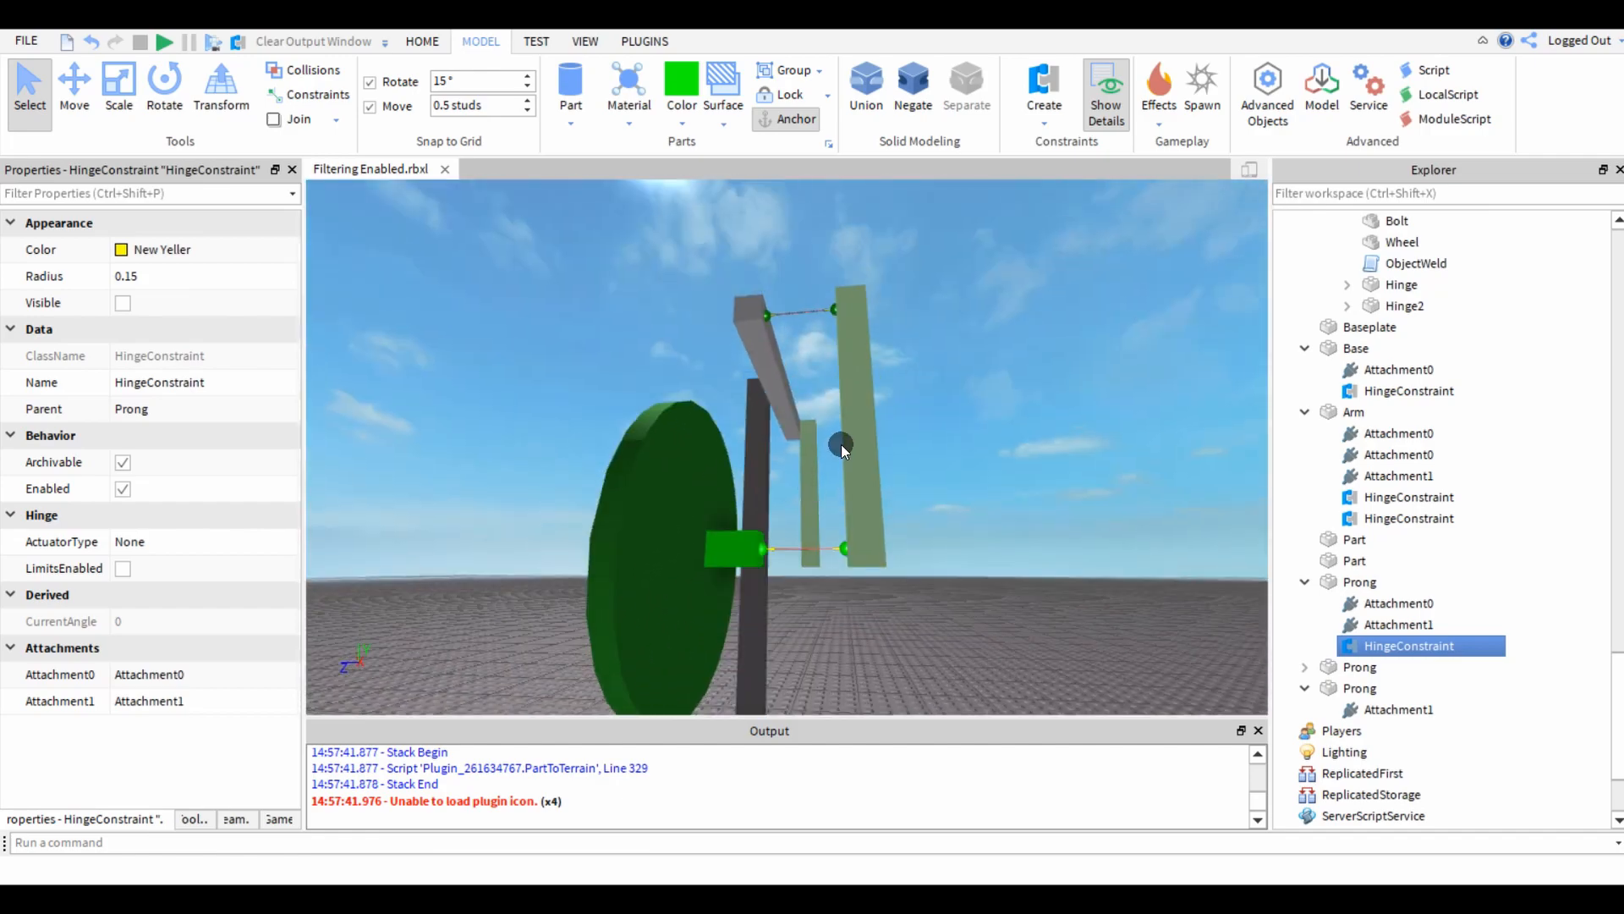
Copy the ObjectWeld script from the Wheel model of the finished steam engine.
{"action": "right_click_drag", "start_coordinate": [552, 550], "coordinate": [552, 551]}
{"action": "left_click", "coordinate": [741, 518]}
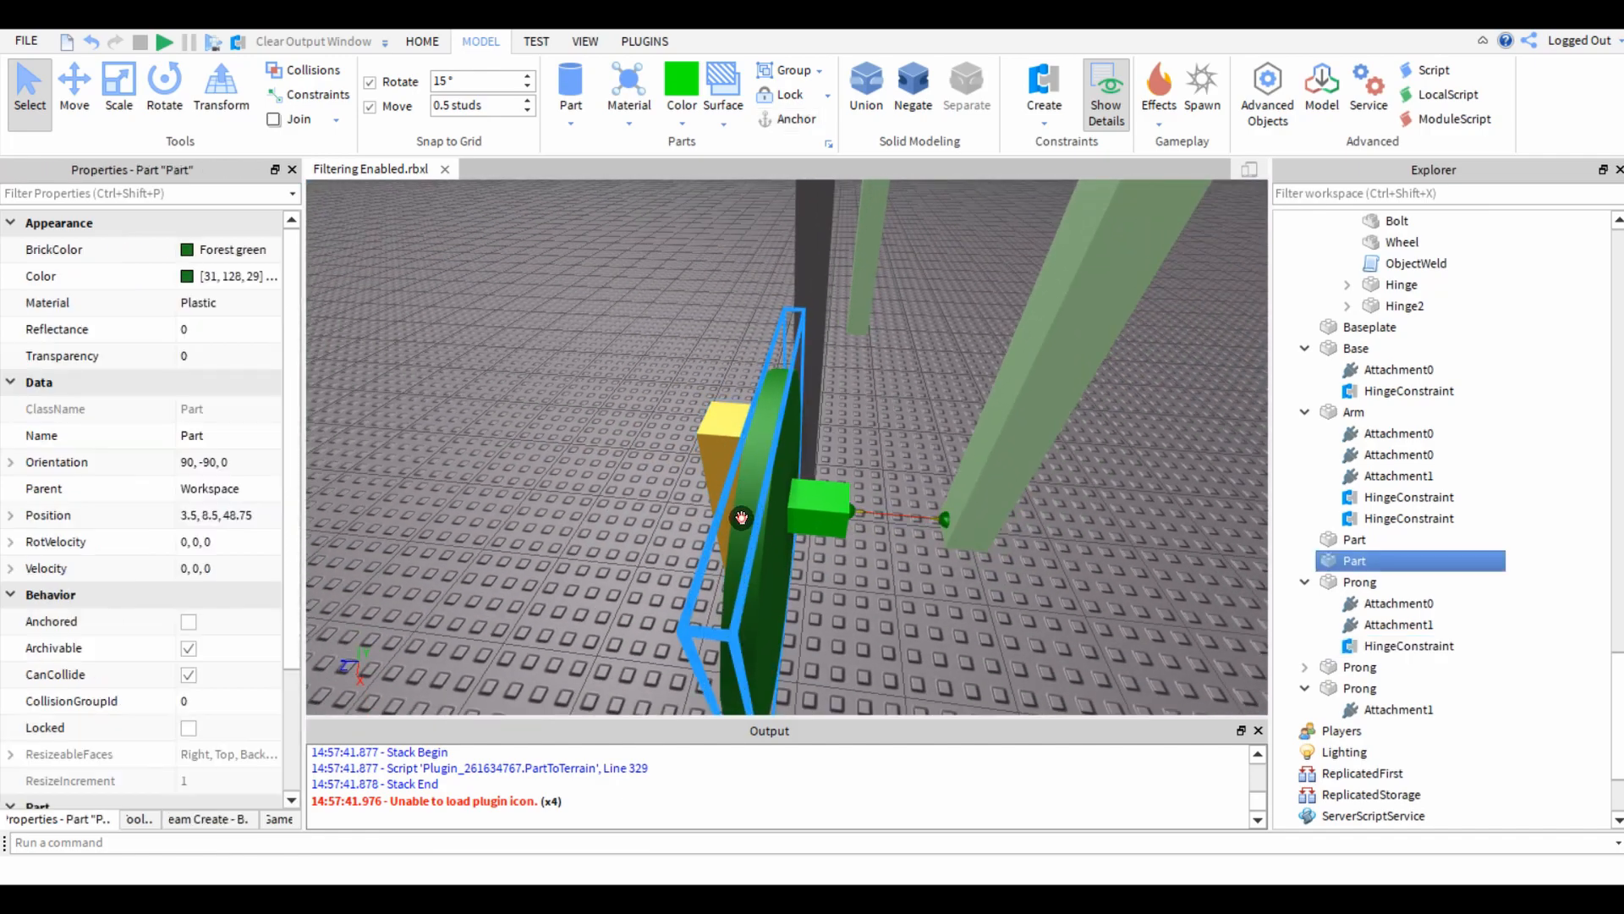
{"action": "left_click", "coordinate": [874, 443]}
{"action": "right_click_drag", "start_coordinate": [874, 443], "coordinate": [875, 443]}
{"action": "key", "text": "w"}
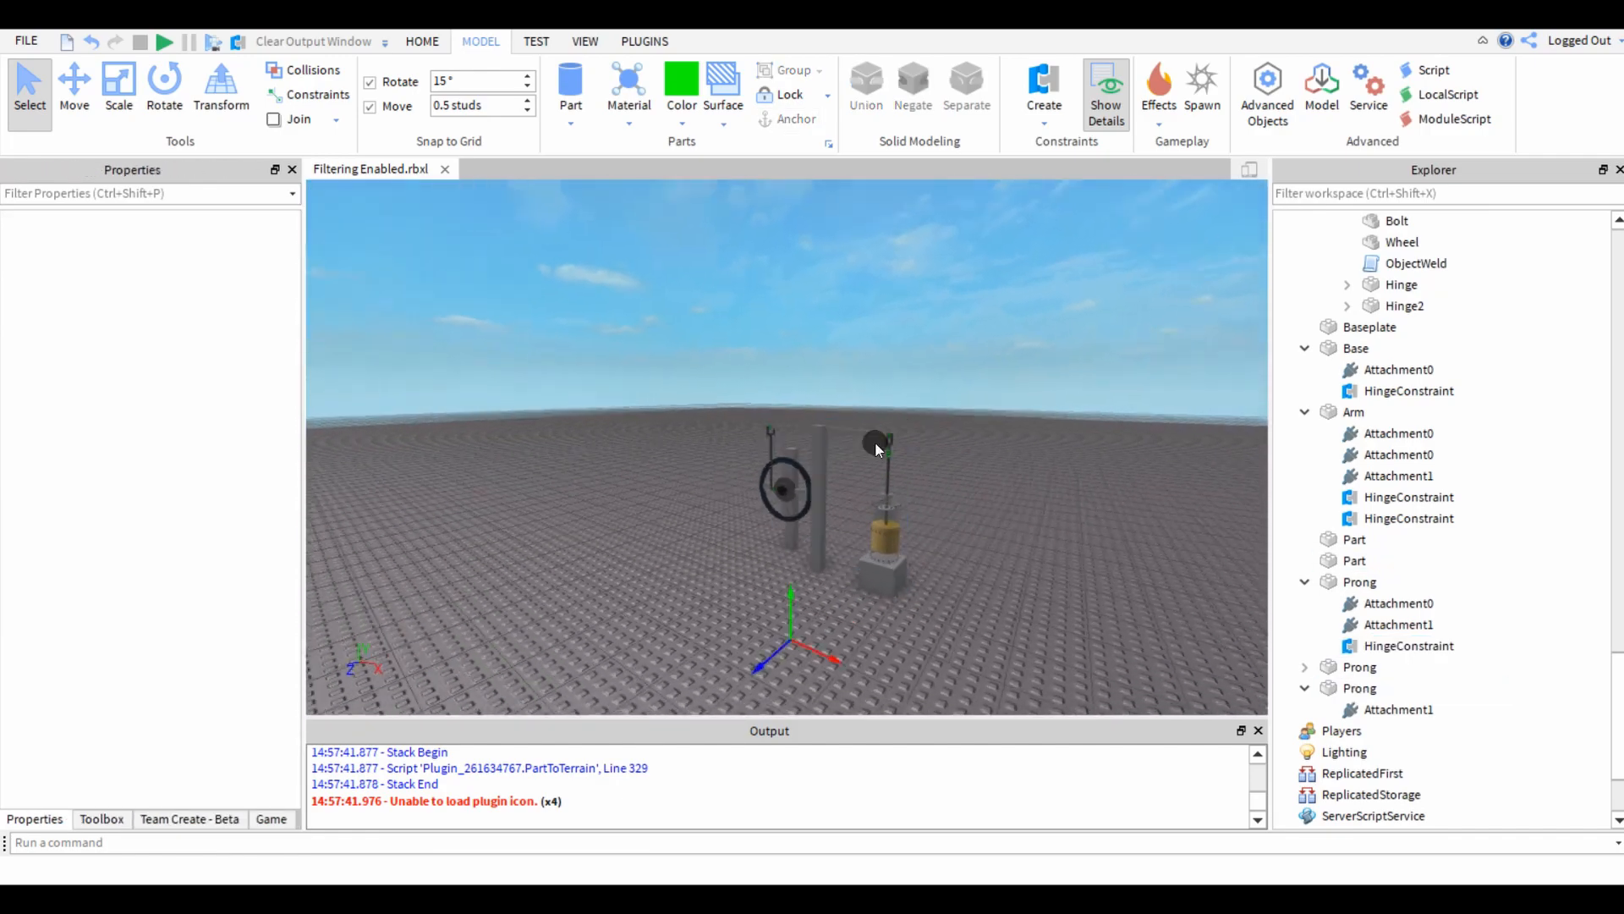
{"action": "left_click", "coordinate": [1400, 264]}
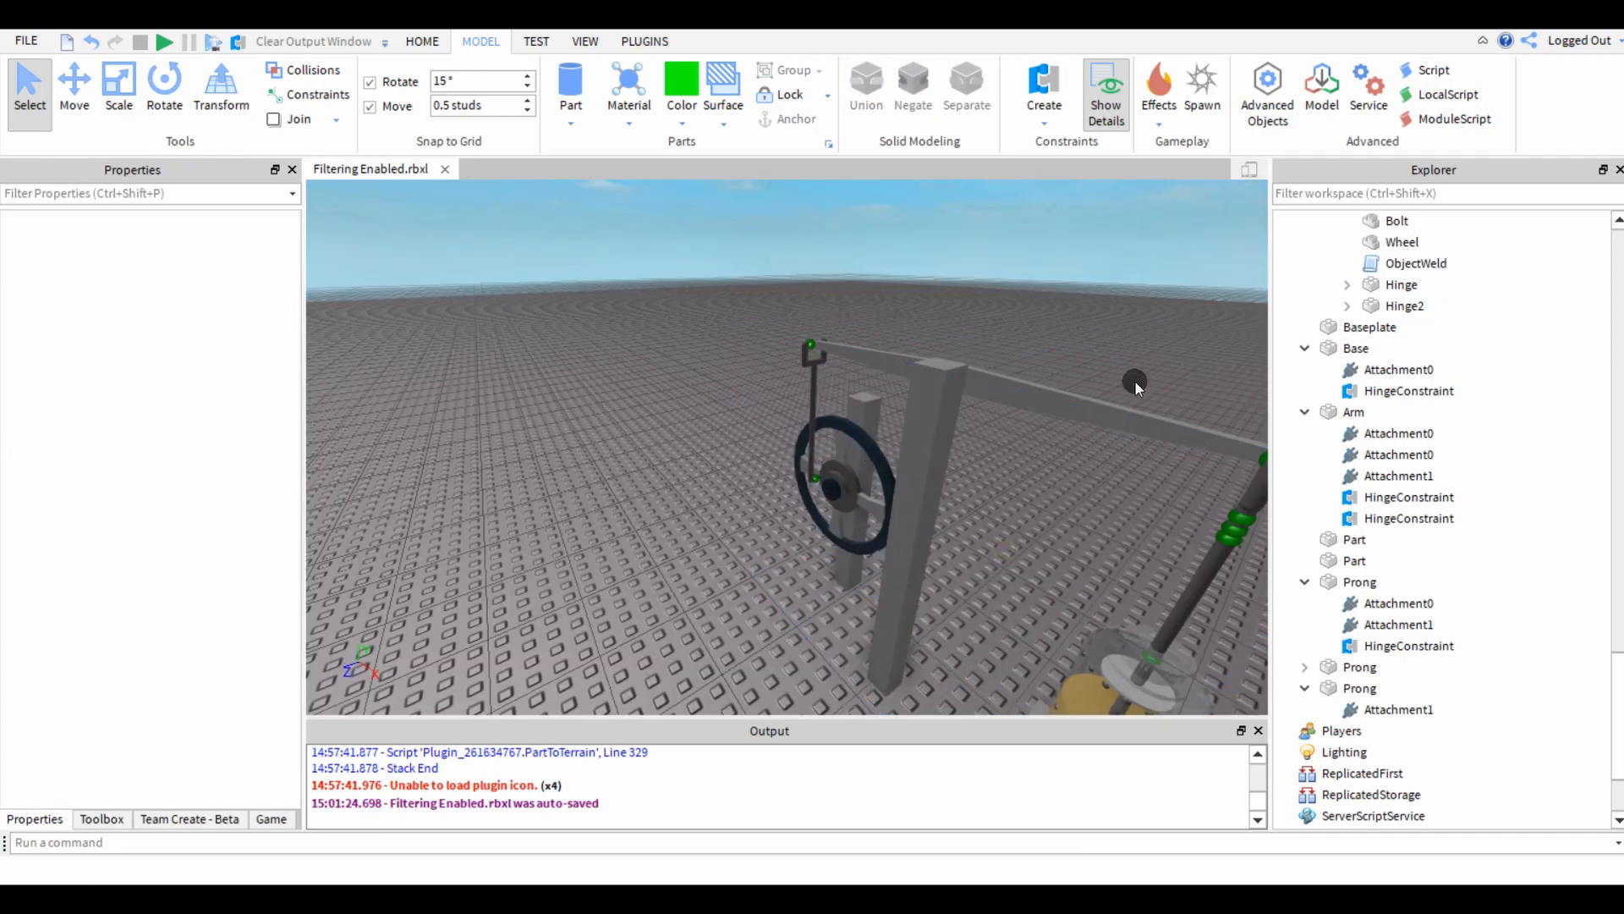
{"action": "left_click", "coordinate": [1370, 264]}
{"action": "scroll", "coordinate": [675, 450], "scroll_direction": "up", "scroll_amount": 6}
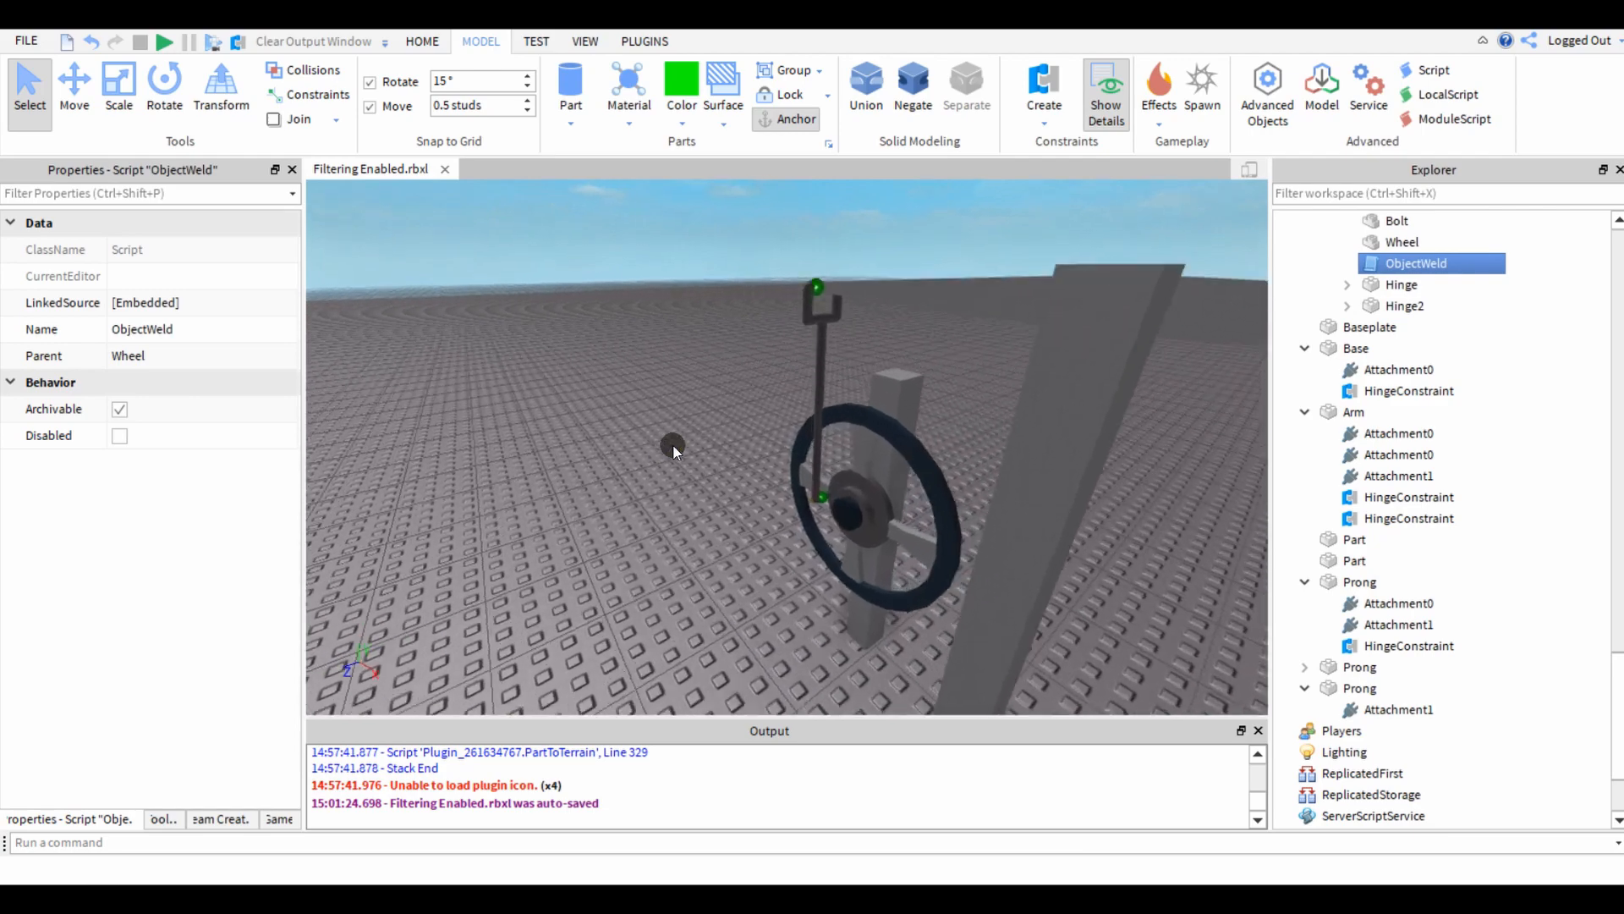
{"action": "scroll", "coordinate": [675, 450], "scroll_direction": "down", "scroll_amount": 1}
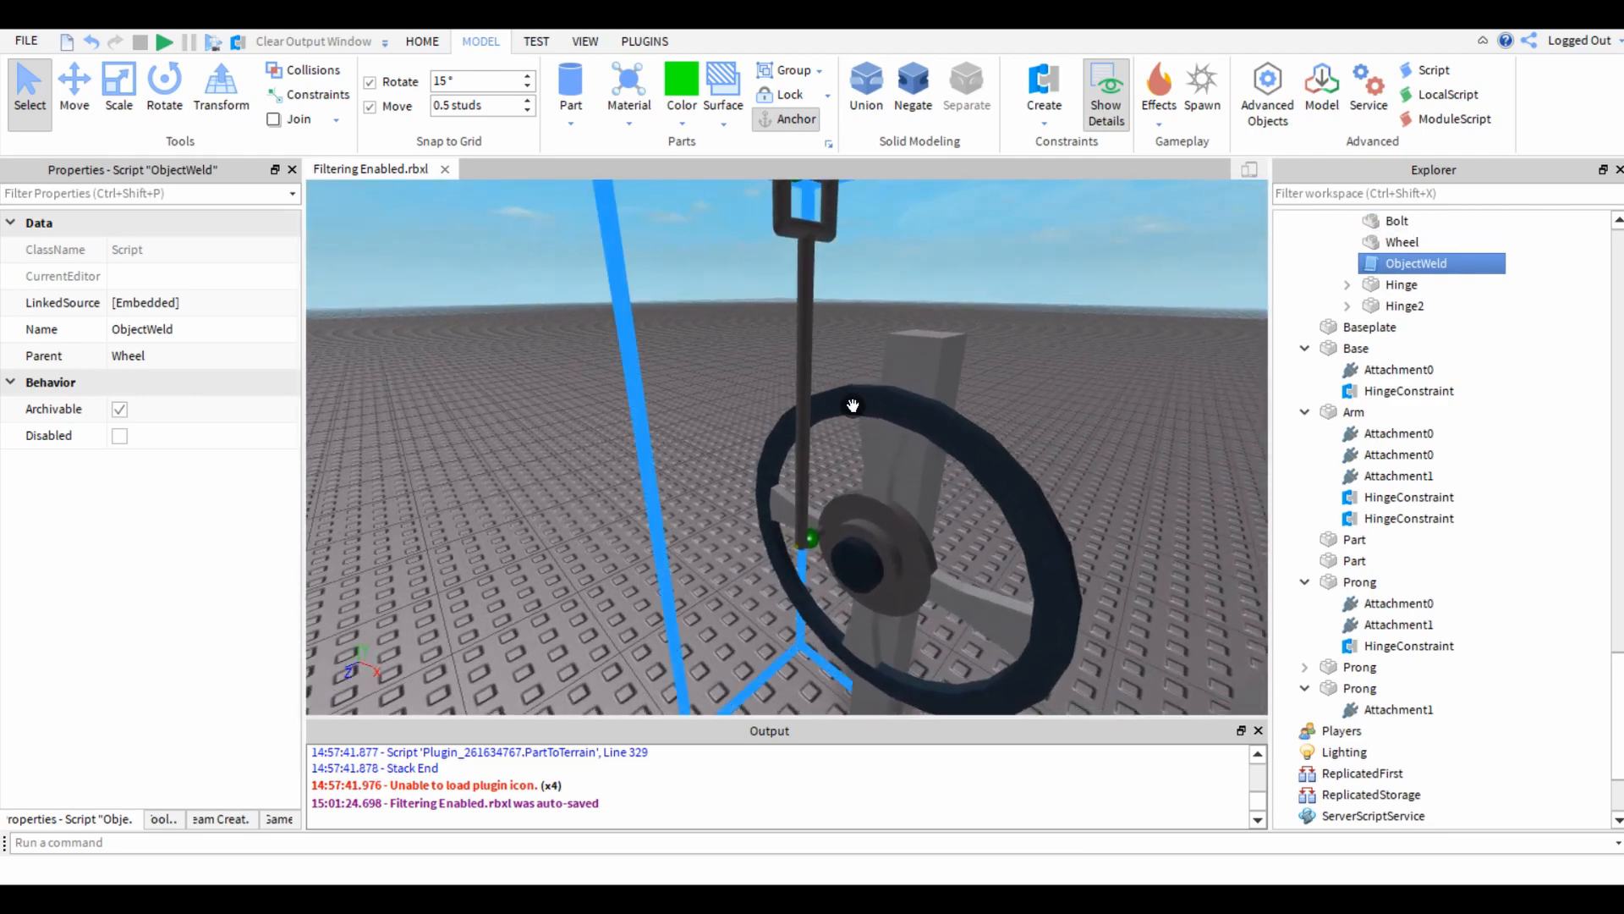
{"action": "right_click_drag", "start_coordinate": [639, 471], "coordinate": [642, 465]}
{"action": "right_click", "coordinate": [1370, 260]}
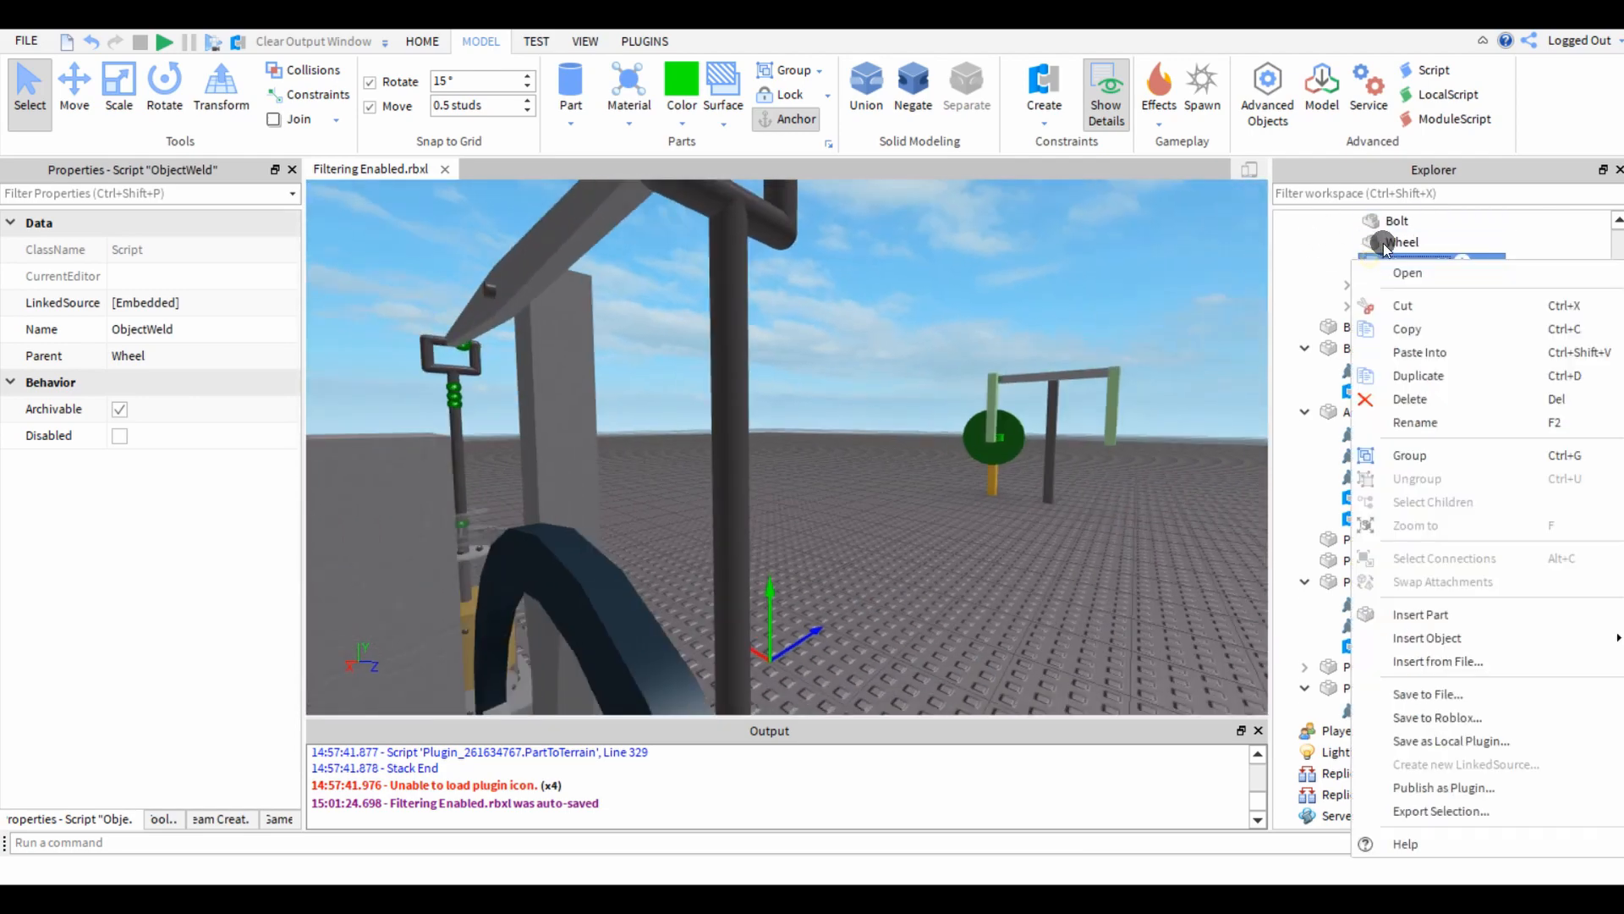
{"action": "left_click", "coordinate": [1387, 332]}
Rename the lime green block on the green wheel to Hinge.
{"action": "left_click", "coordinate": [915, 482]}
{"action": "scroll", "coordinate": [915, 482], "scroll_direction": "up", "scroll_amount": 8}
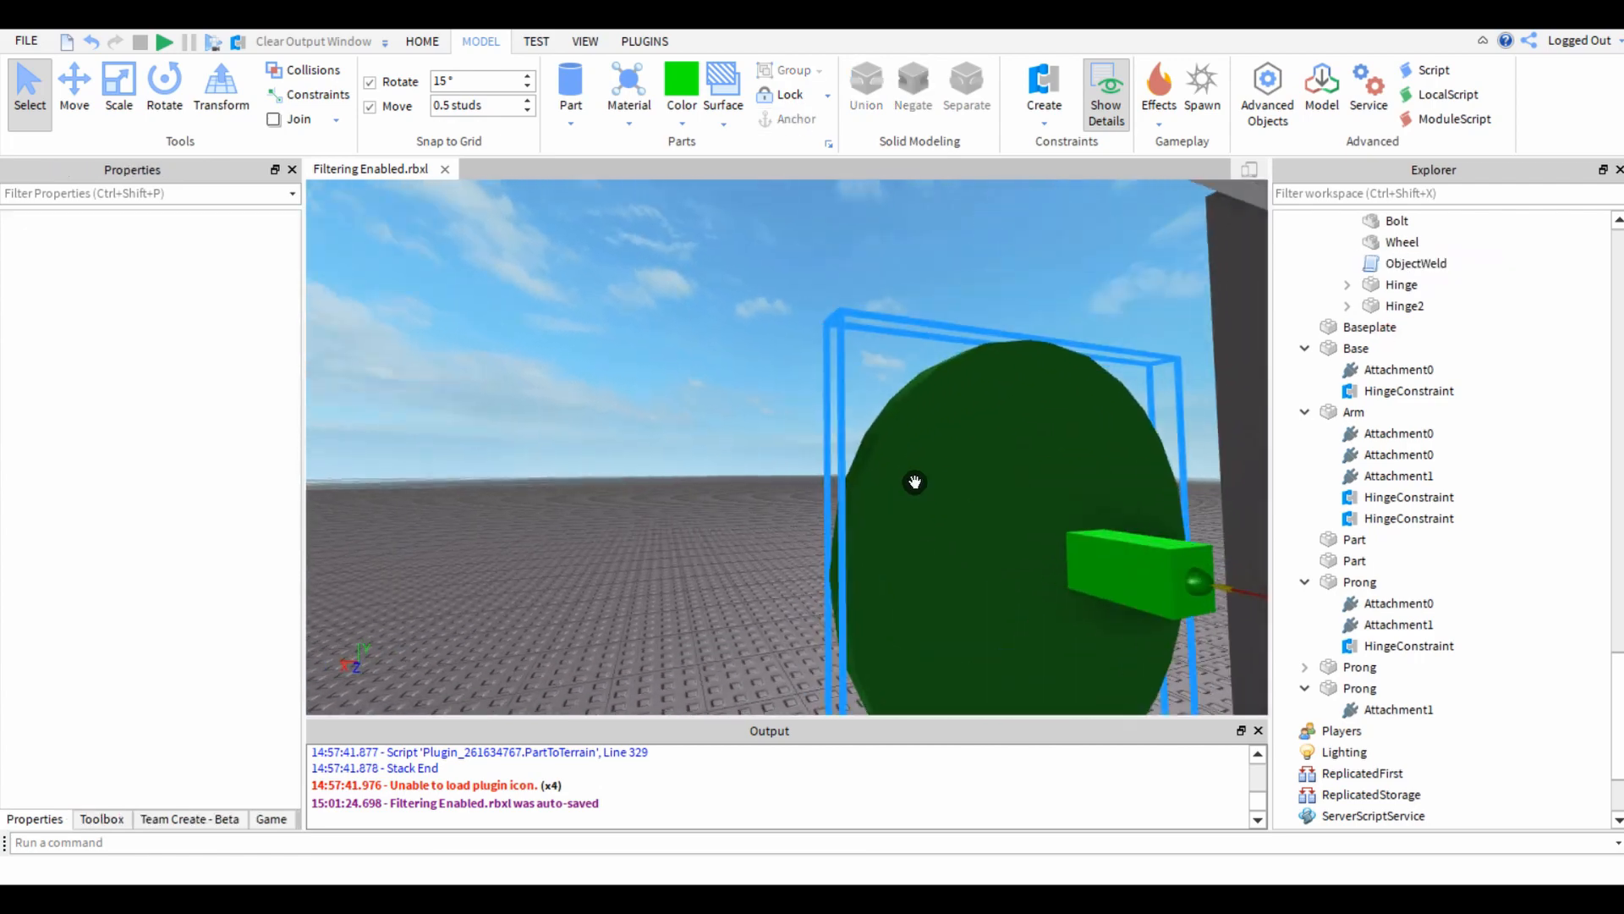
{"action": "left_click", "coordinate": [947, 543]}
{"action": "left_click", "coordinate": [1090, 554], "text": "ctrl"}
{"action": "right_click_drag", "start_coordinate": [597, 523], "coordinate": [600, 523]}
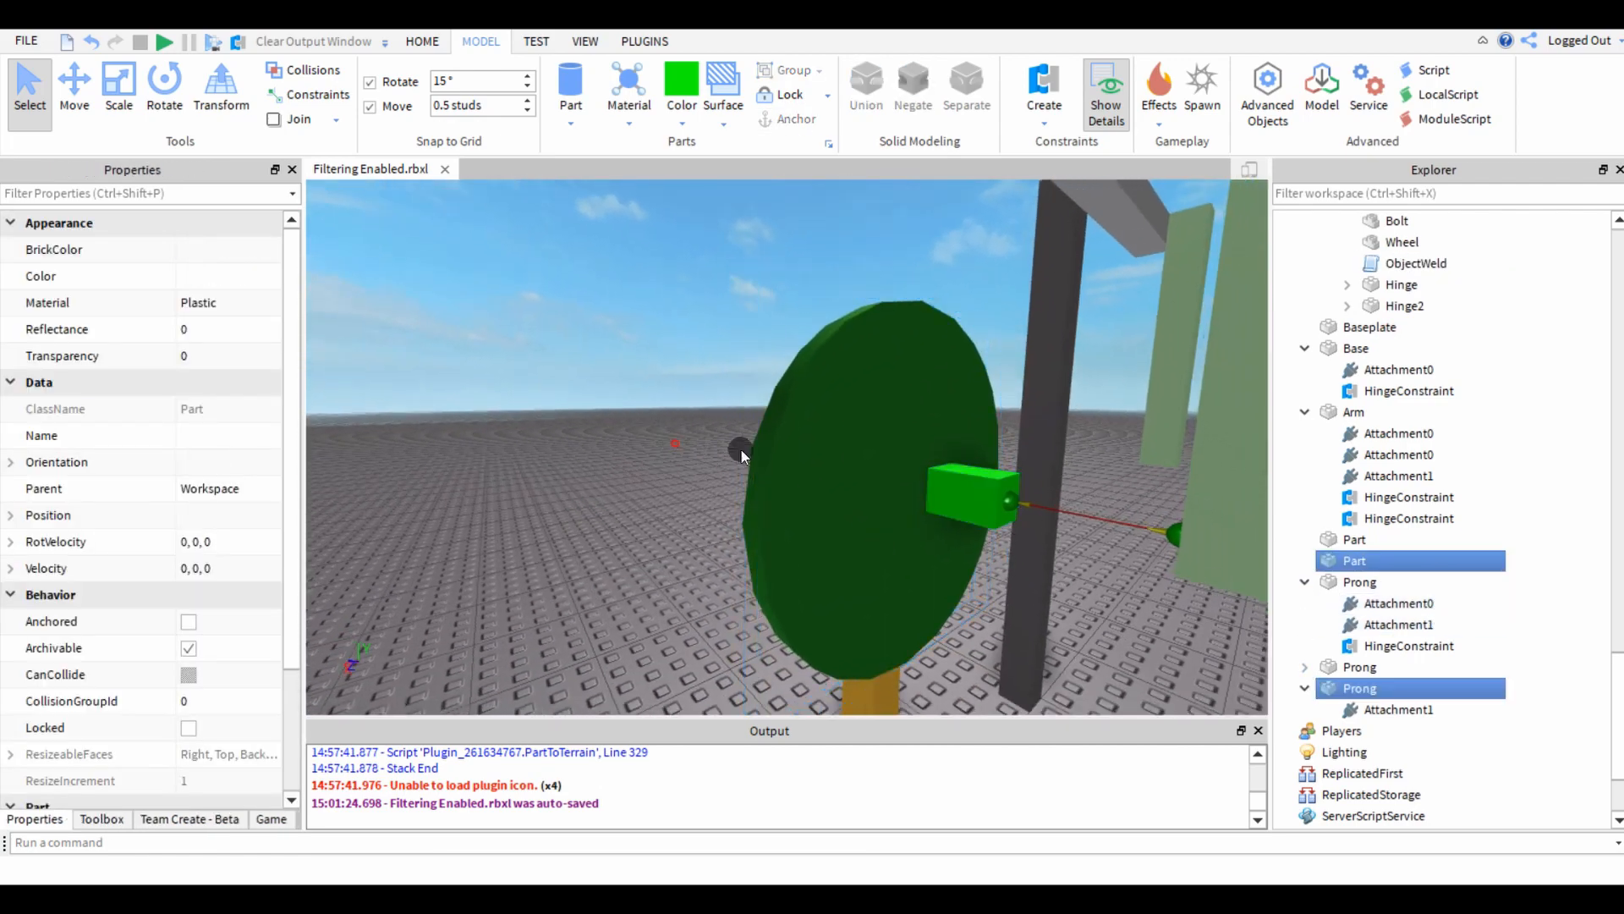
{"action": "left_click", "coordinate": [741, 450]}
{"action": "left_click", "coordinate": [973, 495]}
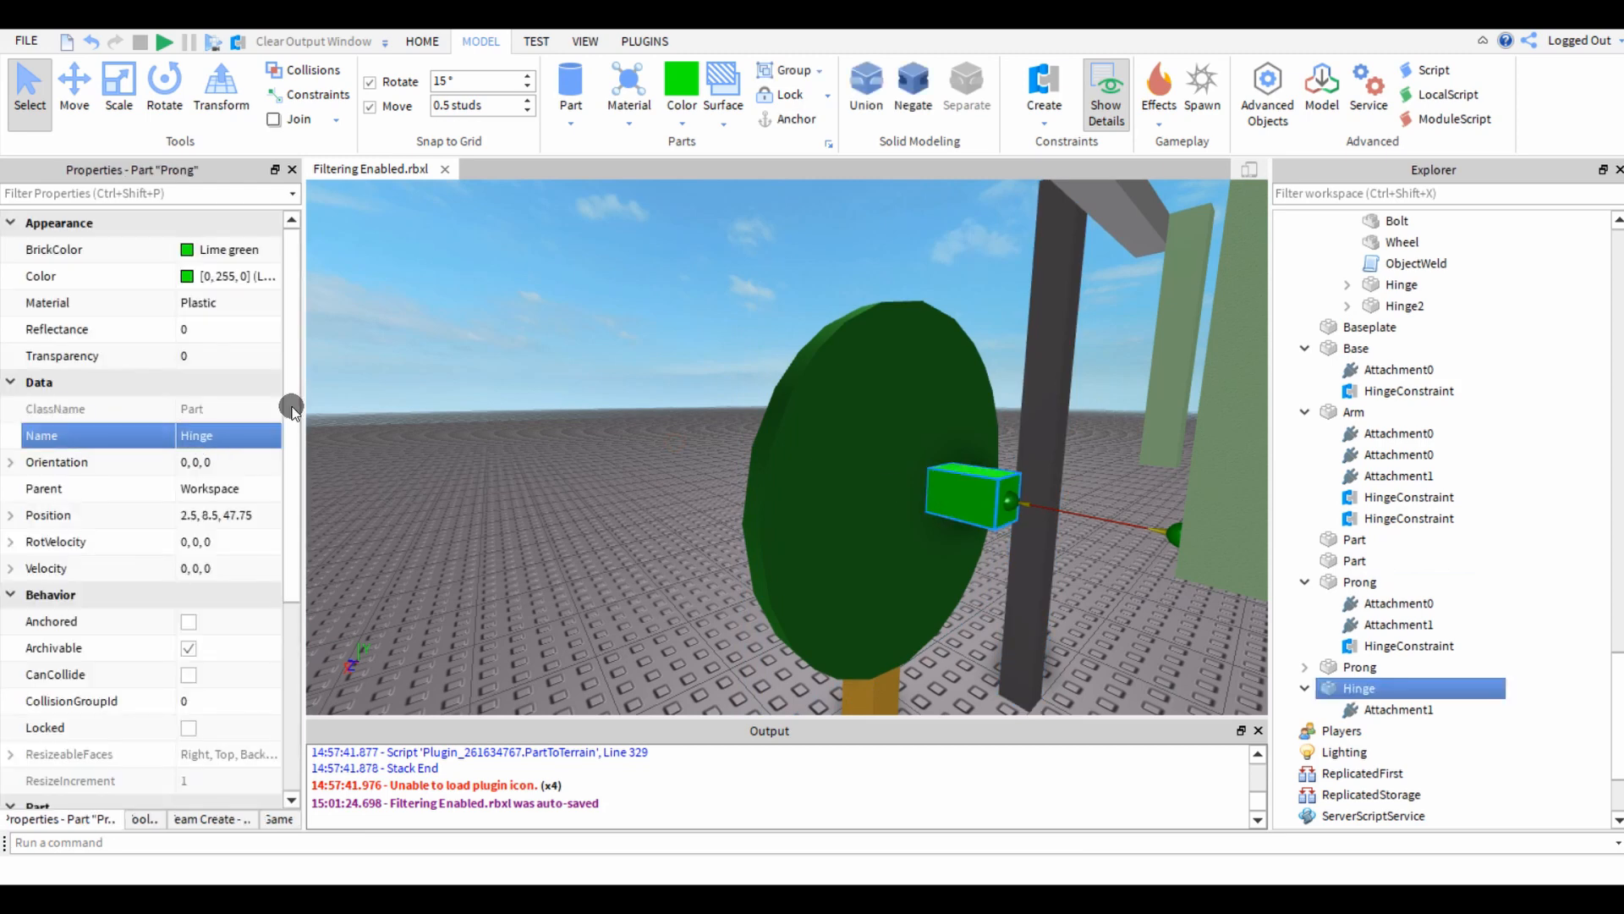
Group the green wheel and the Hinge block into a model and paste the ObjectWeld script into it.
{"action": "left_click", "coordinate": [392, 391]}
{"action": "left_click", "coordinate": [866, 550]}
{"action": "left_click", "coordinate": [933, 492], "text": "ctrl"}
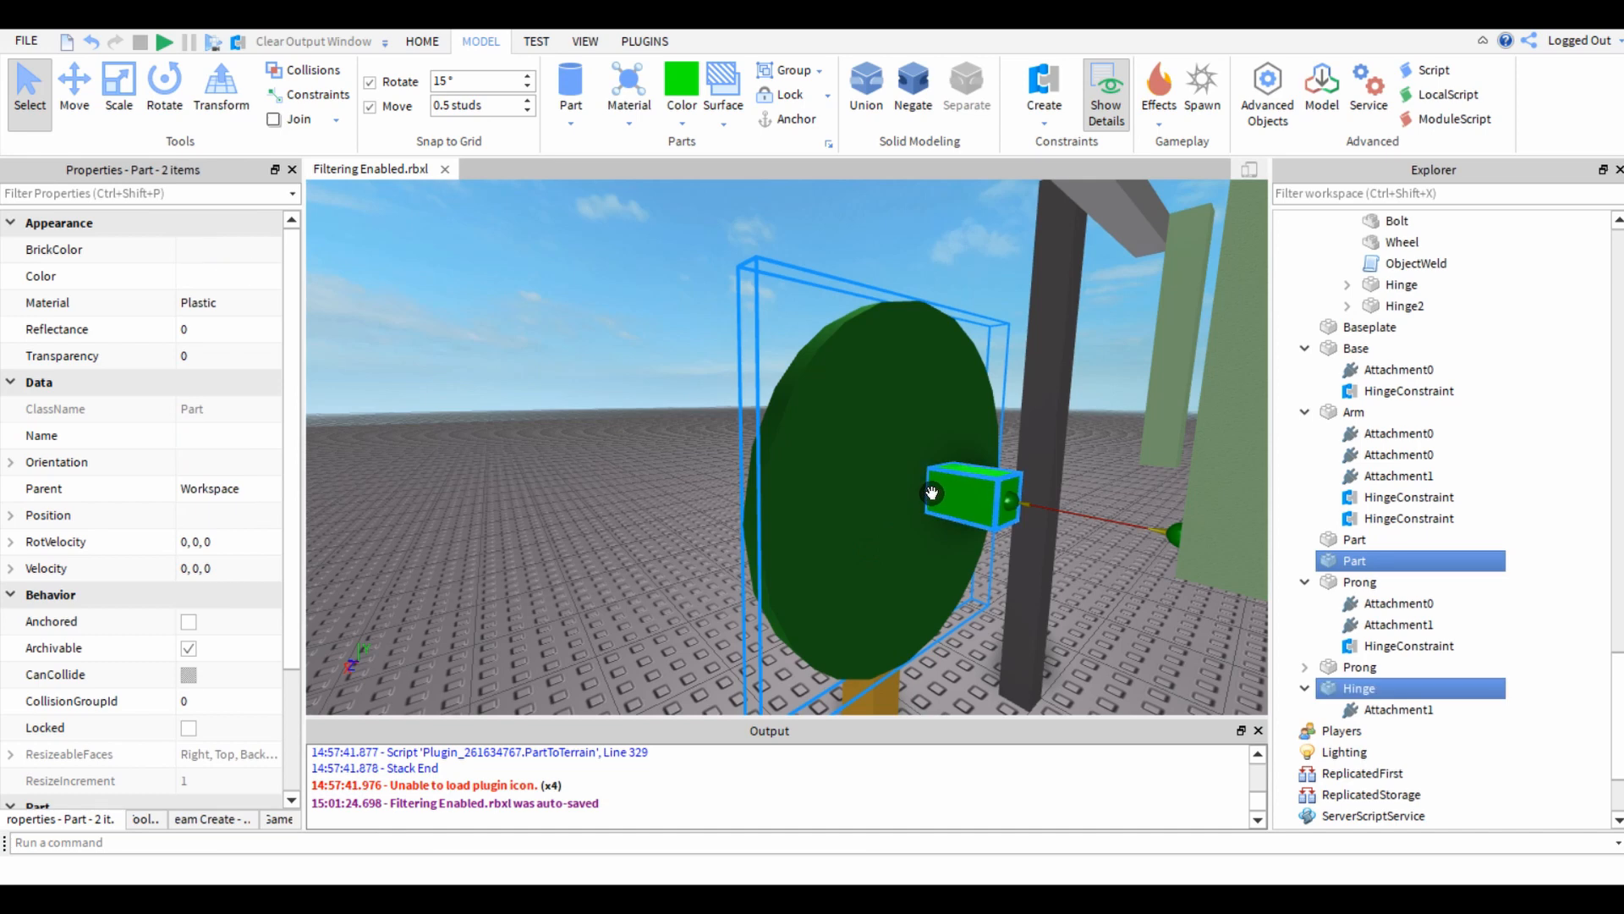
{"action": "key", "text": "ctrl+g"}
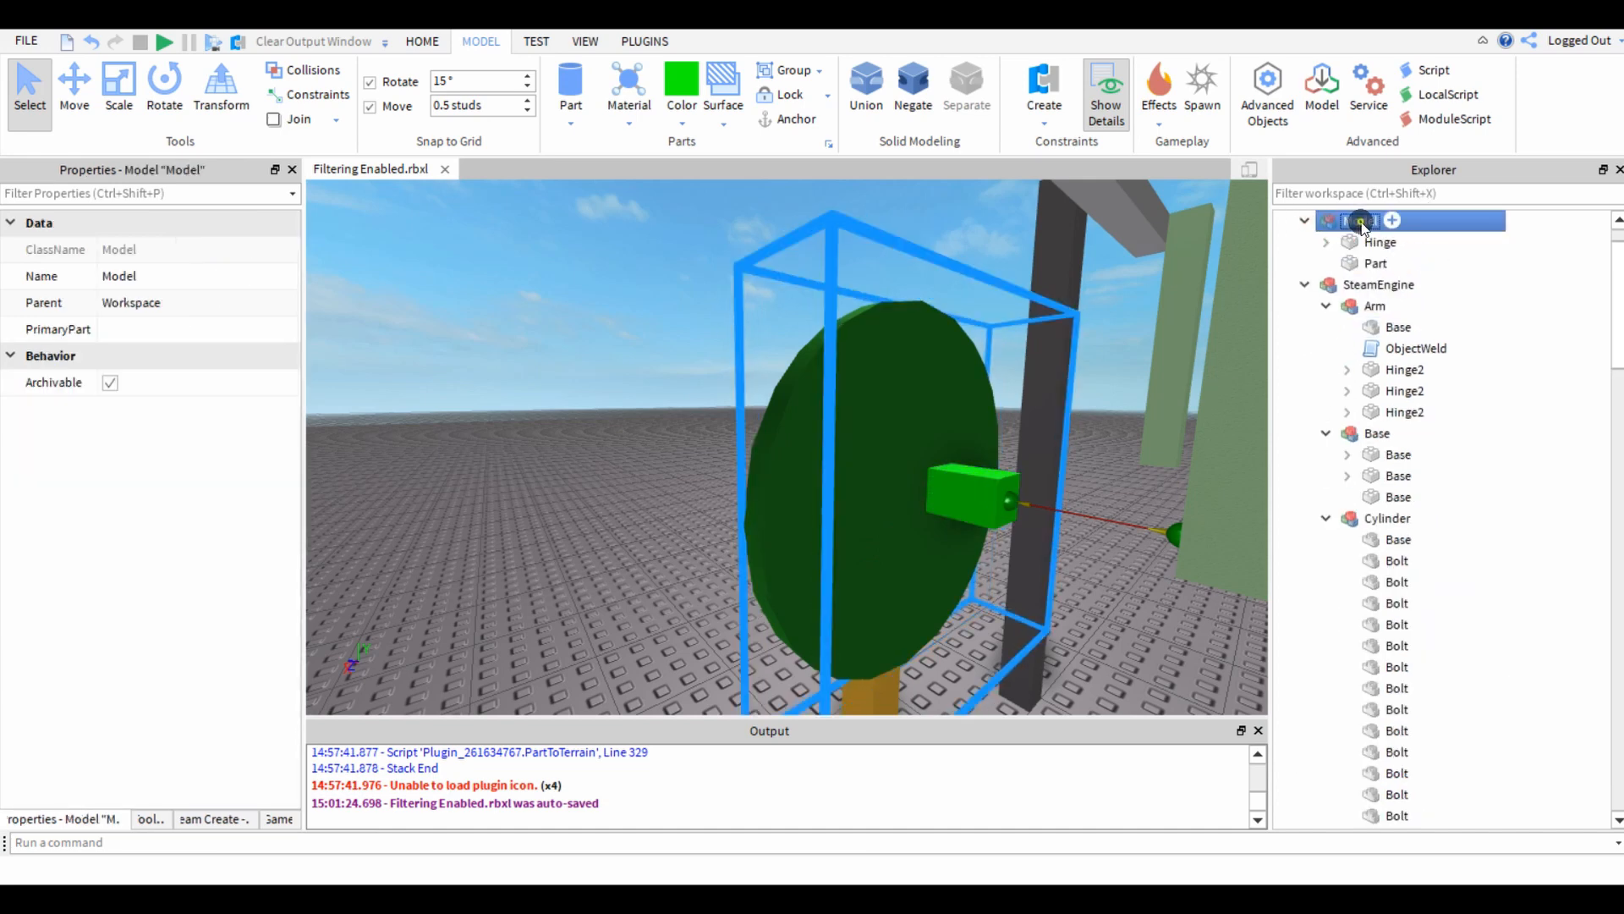
{"action": "right_click", "coordinate": [1362, 222]}
{"action": "left_click", "coordinate": [1408, 270]}
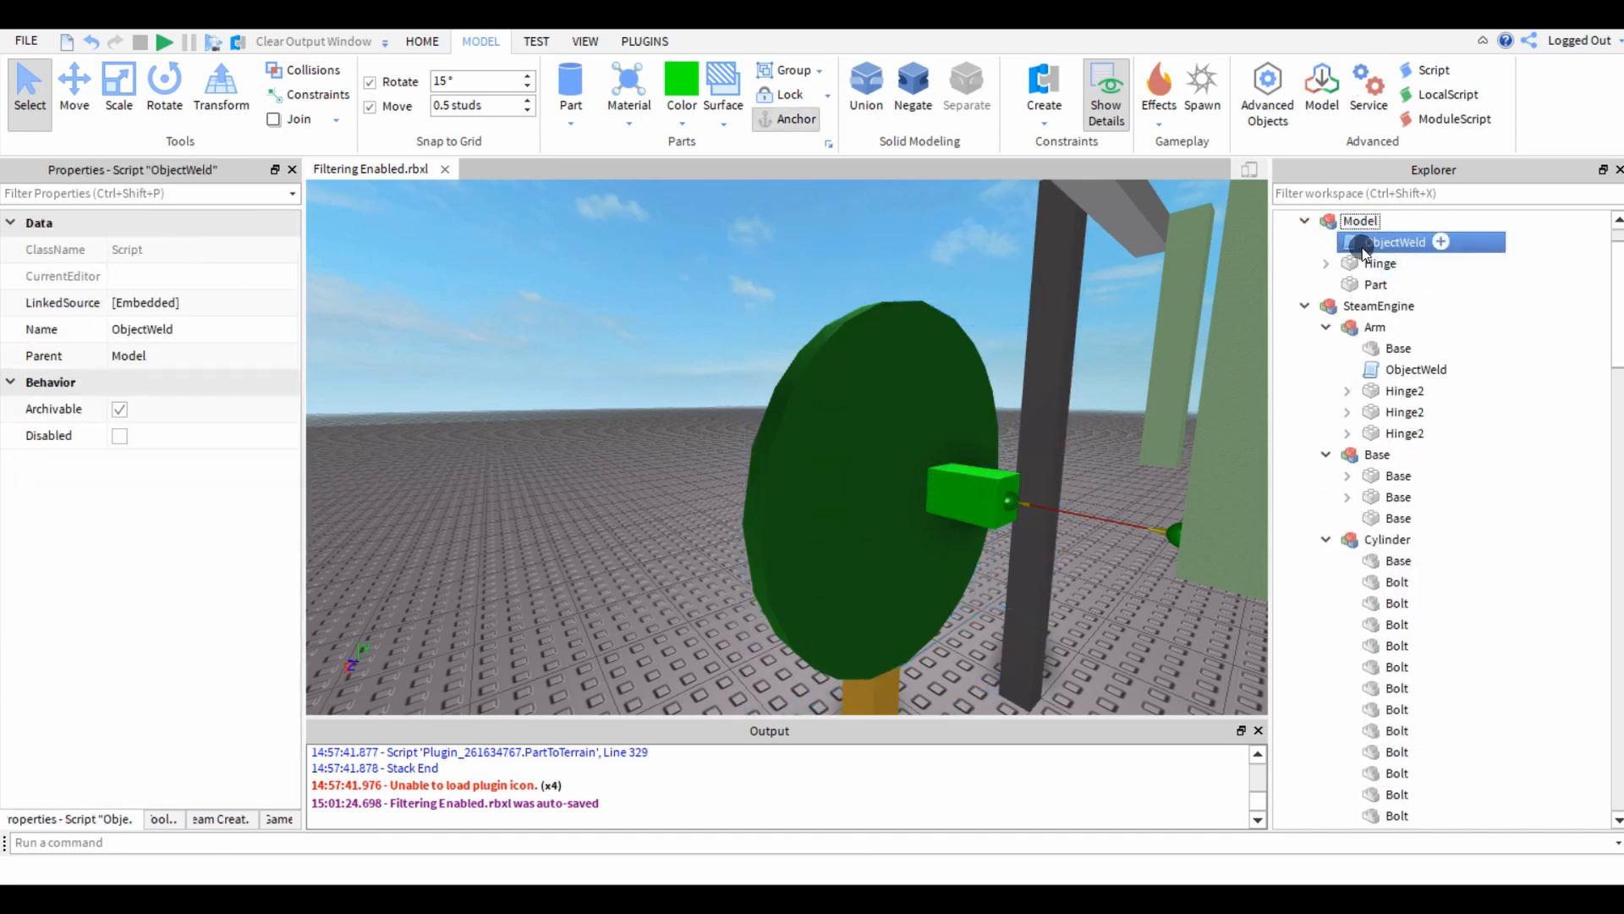
Set the new model's PrimaryPart to Hinge and rename the model Wheel.
{"action": "left_click", "coordinate": [1459, 222]}
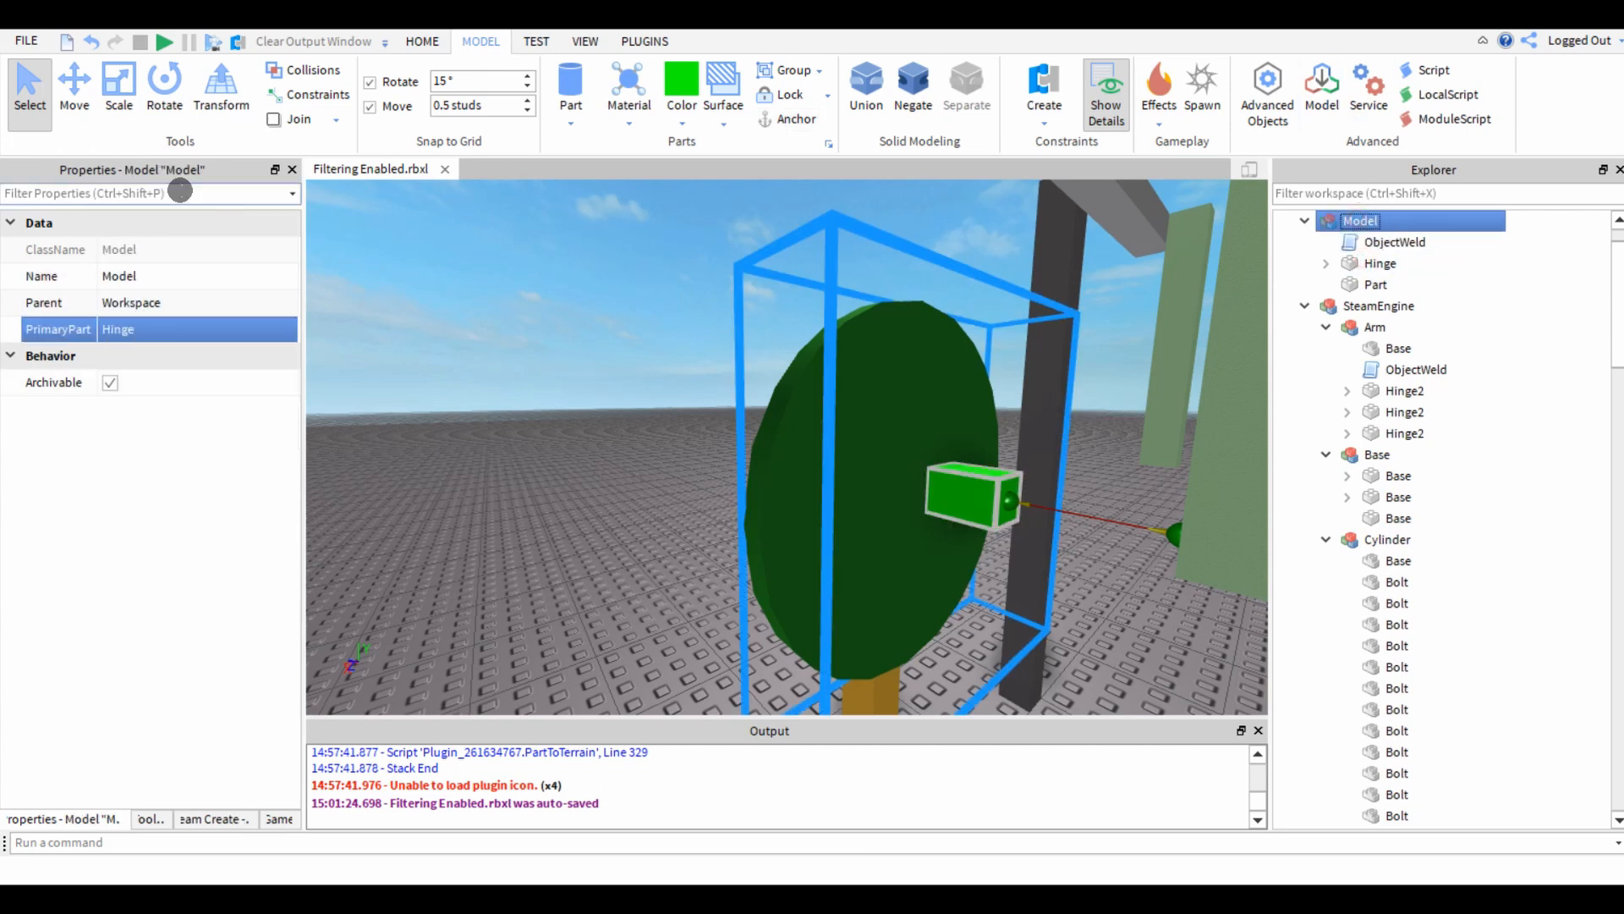
{"action": "left_click", "coordinate": [122, 275]}
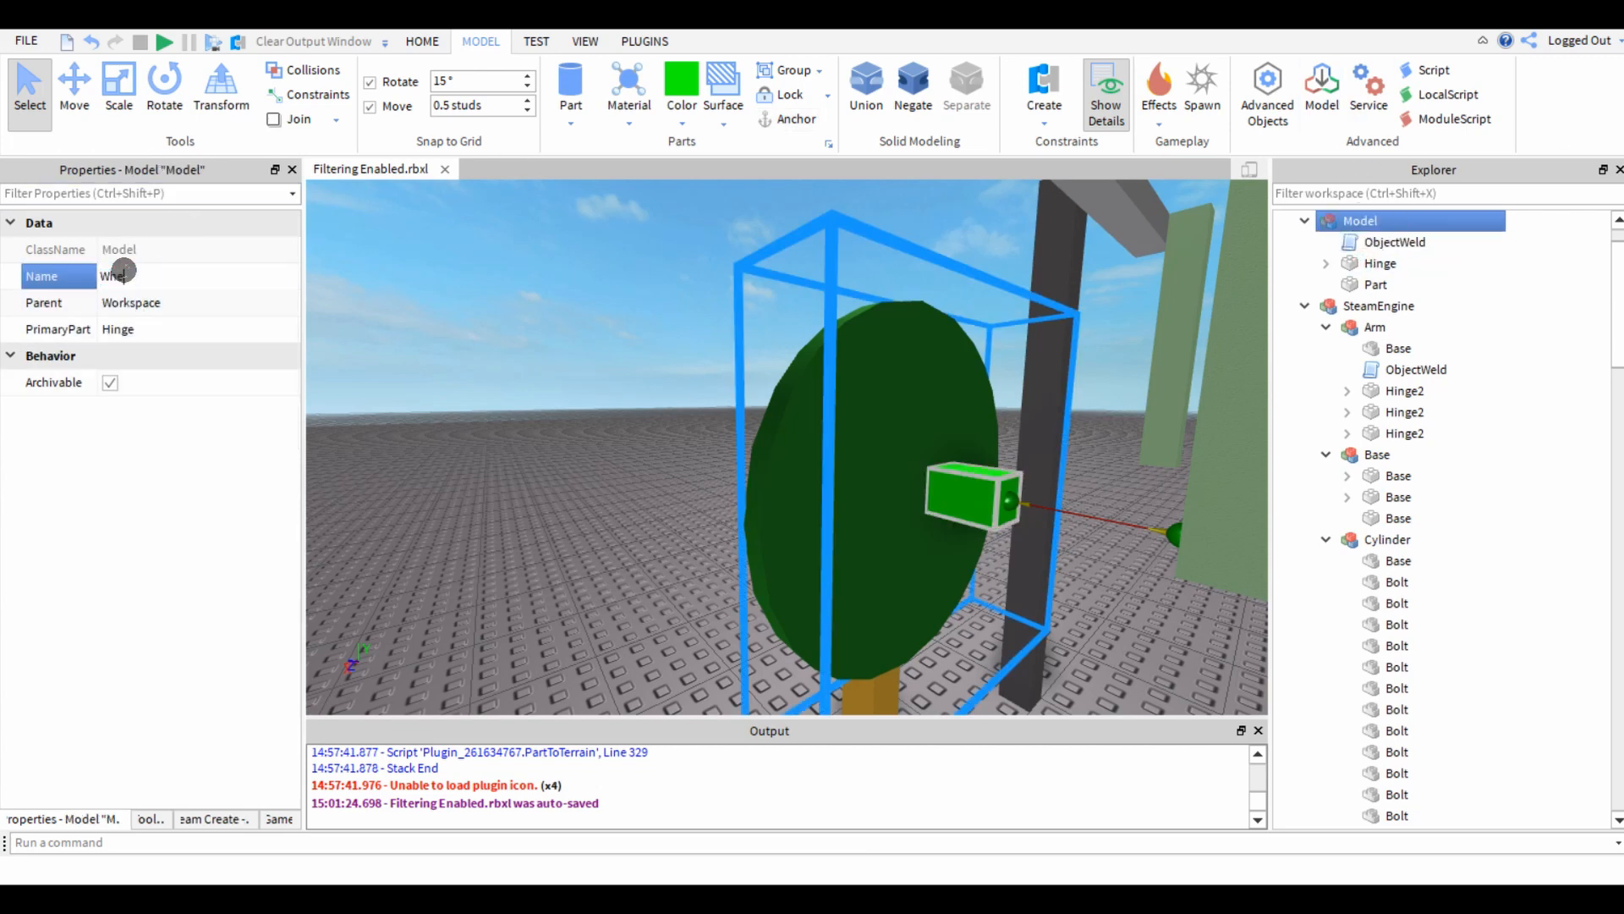
{"action": "left_click", "coordinate": [584, 494]}
Move the Wheel model along the Z axis, away from the gold post.
{"action": "left_click", "coordinate": [808, 500]}
{"action": "right_click_drag", "start_coordinate": [448, 461], "coordinate": [668, 424]}
{"action": "key", "text": "ctrl+2"}
{"action": "left_click_drag", "start_coordinate": [704, 408], "coordinate": [819, 418]}
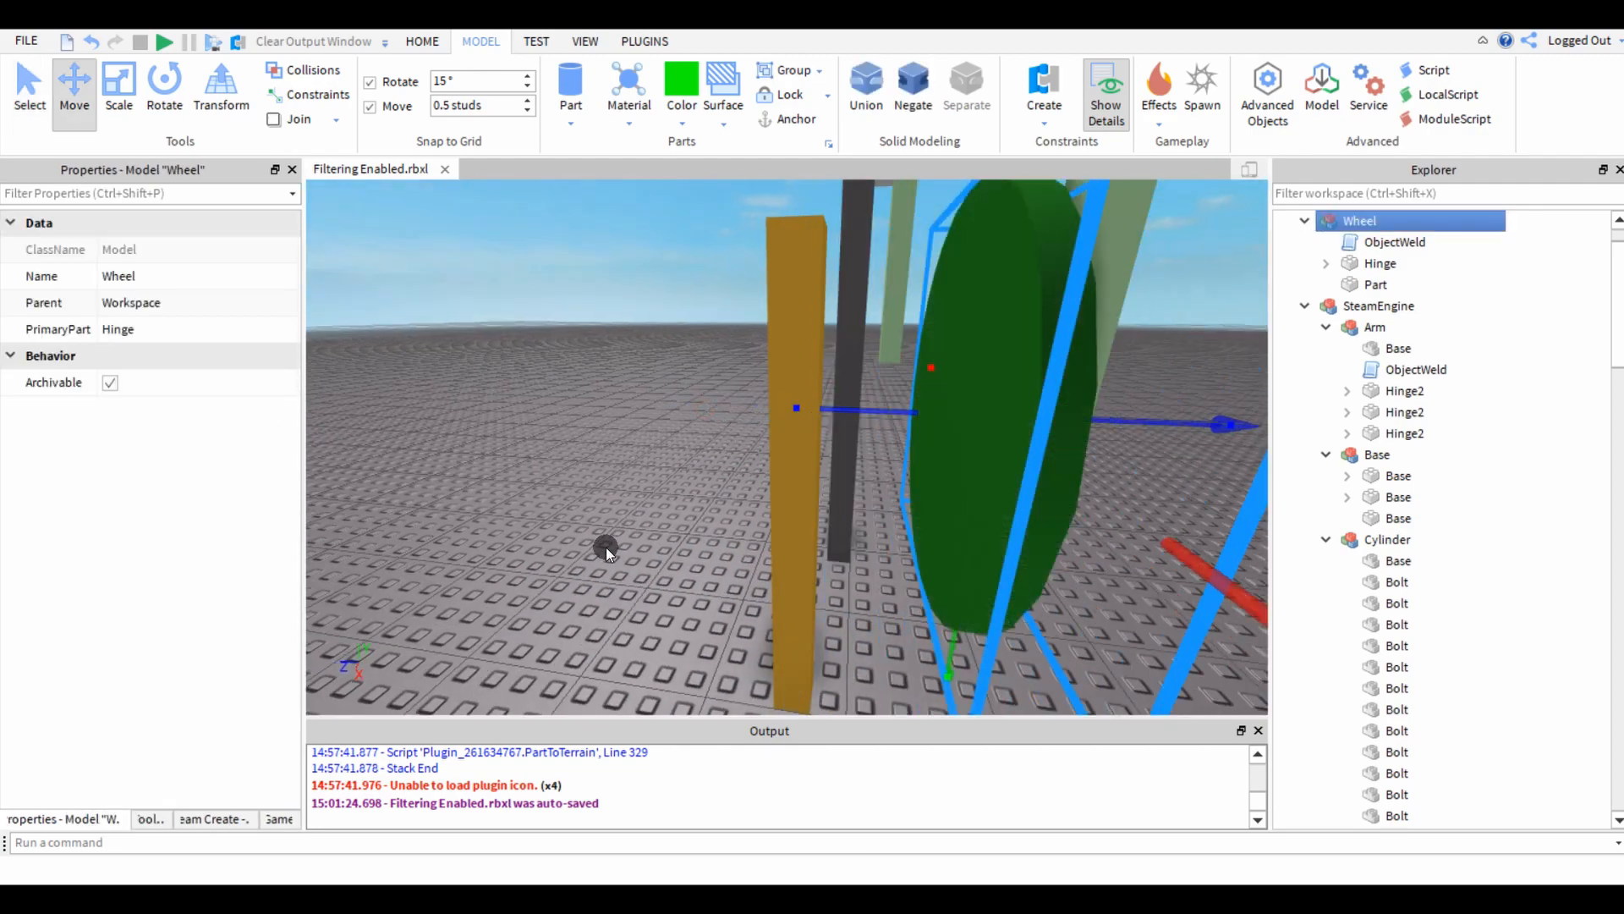
{"action": "left_click", "coordinate": [606, 547]}
Rename the gold post to Base2.
{"action": "left_click", "coordinate": [805, 435]}
{"action": "key", "text": "e"}
{"action": "right_click_drag", "start_coordinate": [651, 450], "coordinate": [758, 414]}
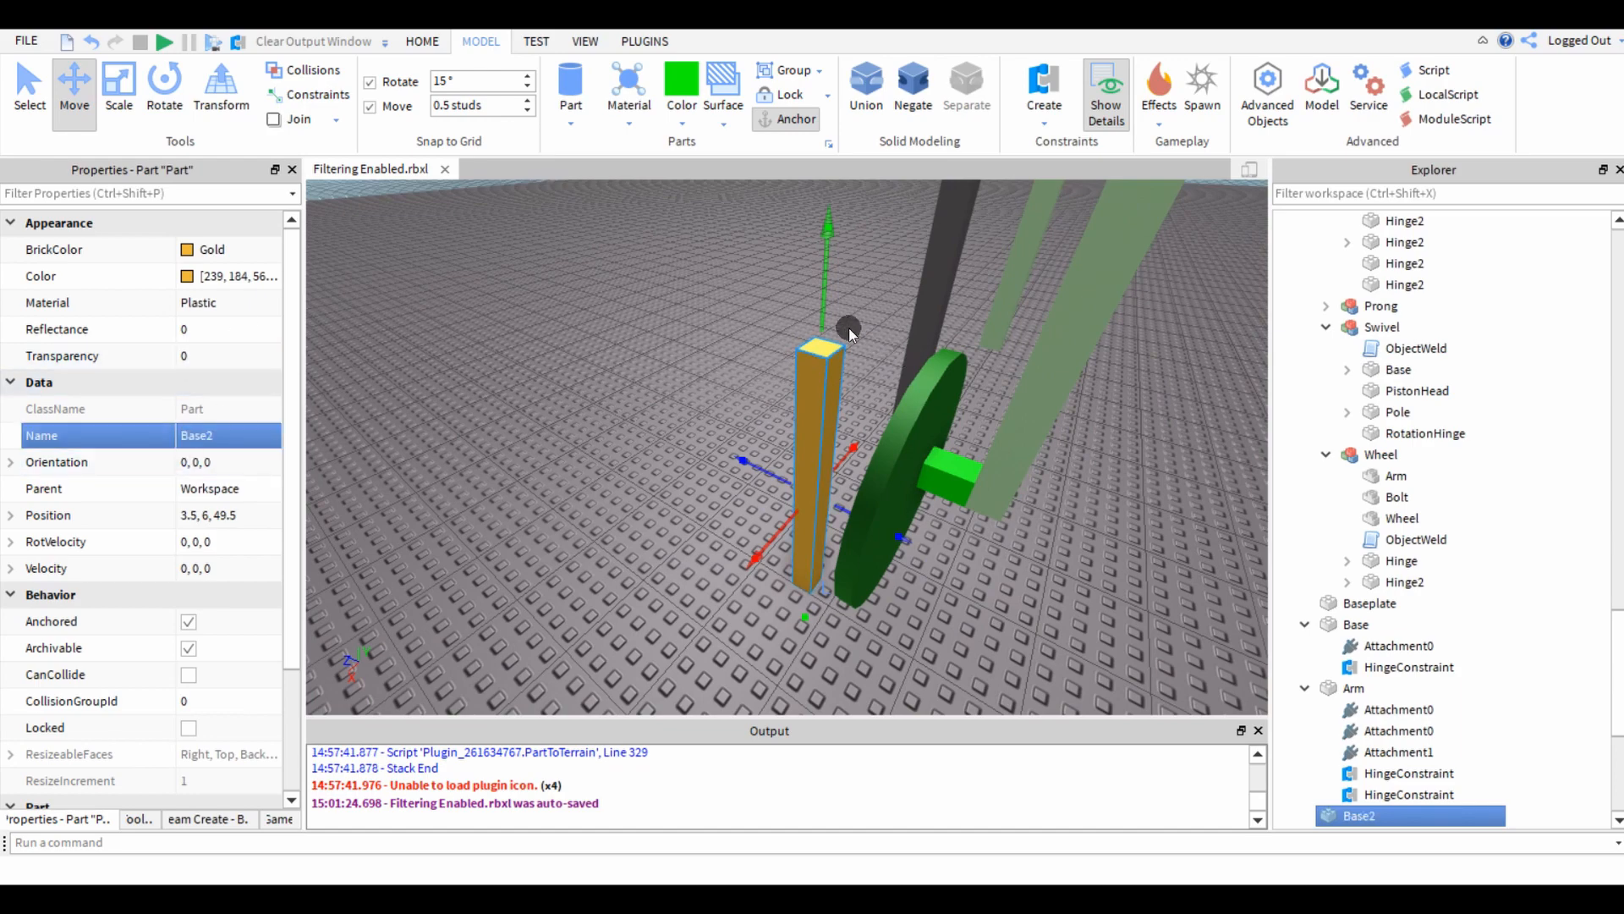
{"action": "left_click", "coordinate": [688, 308]}
{"action": "key", "text": "w"}
{"action": "right_click_drag", "start_coordinate": [688, 308], "coordinate": [688, 304]}
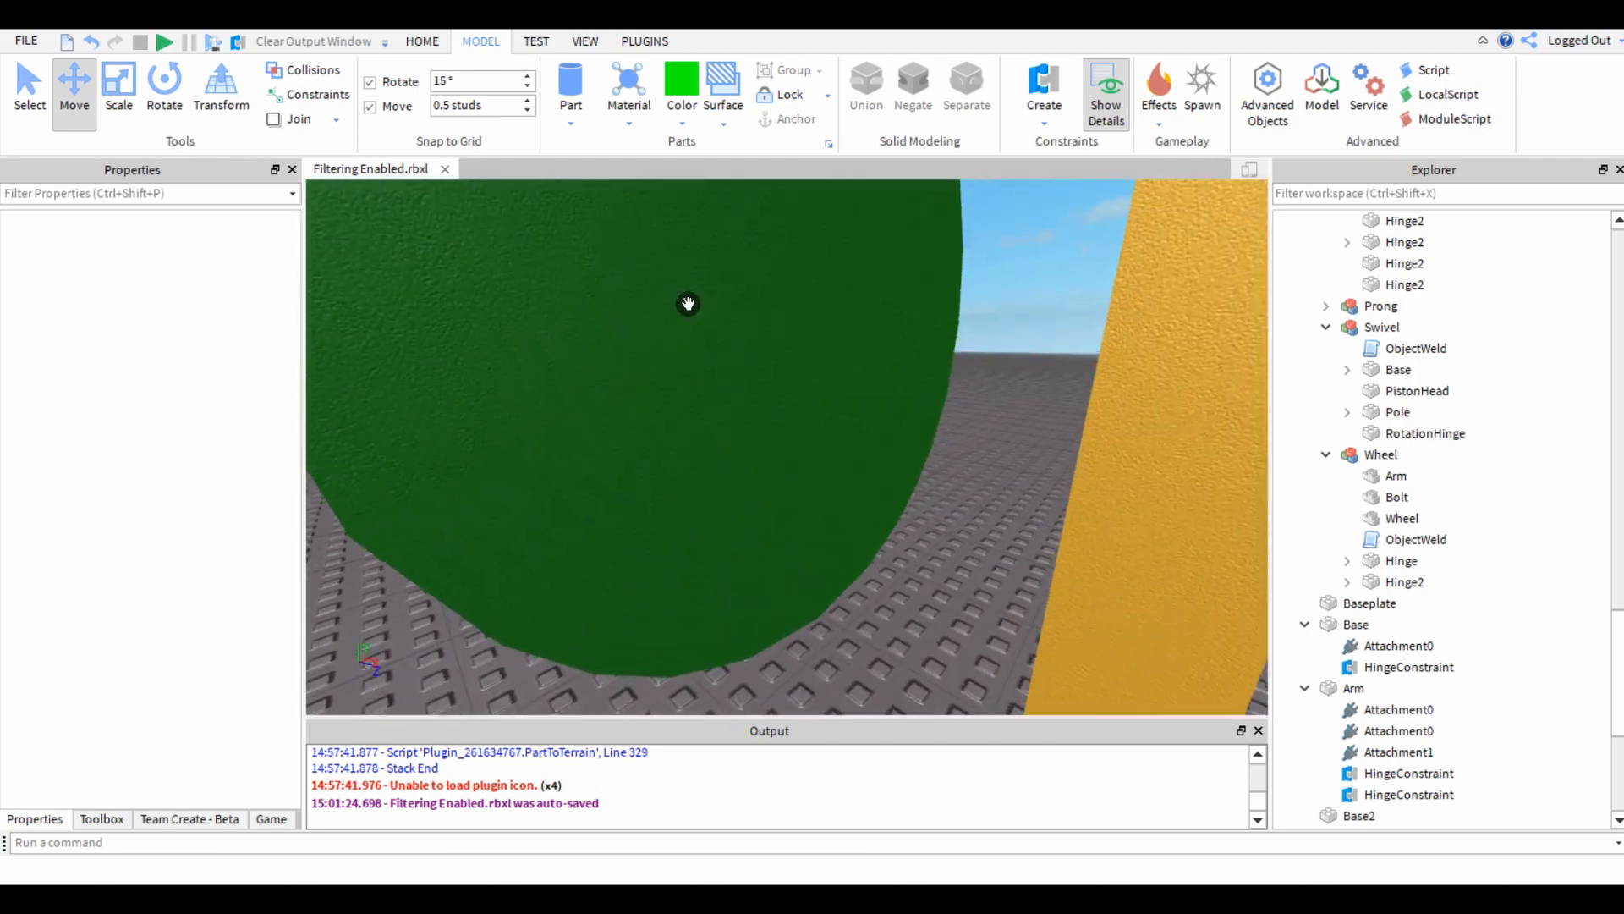
{"action": "left_click", "coordinate": [1030, 82]}
{"action": "right_click_drag", "start_coordinate": [764, 522], "coordinate": [788, 474]}
{"action": "key", "text": "s"}
{"action": "key", "text": "d"}
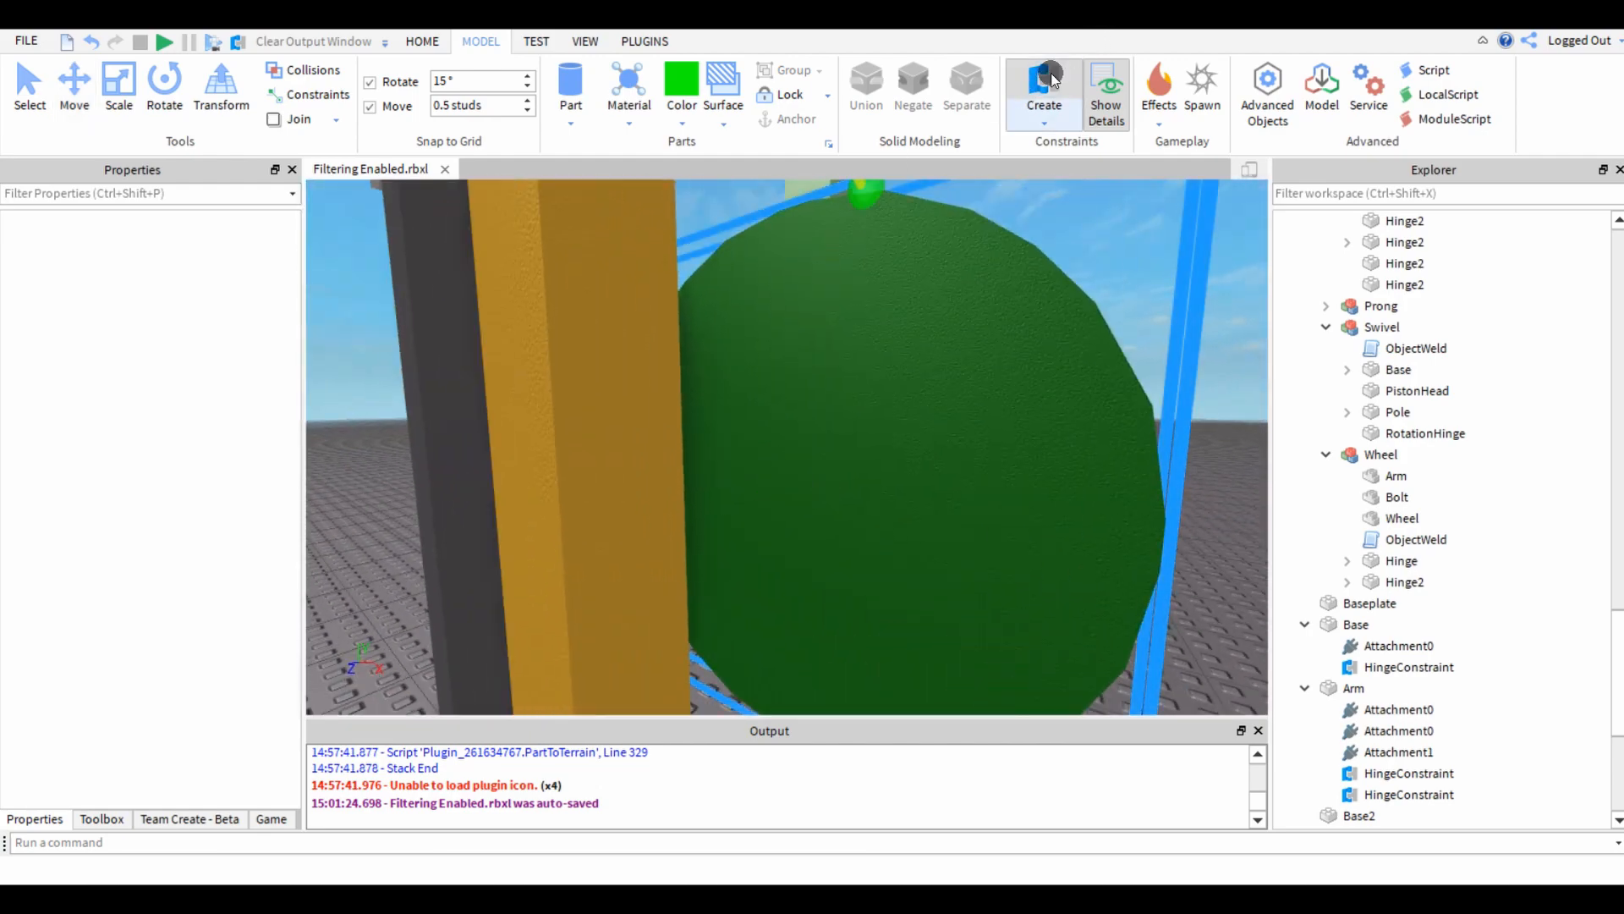
{"action": "key", "text": "Escape"}
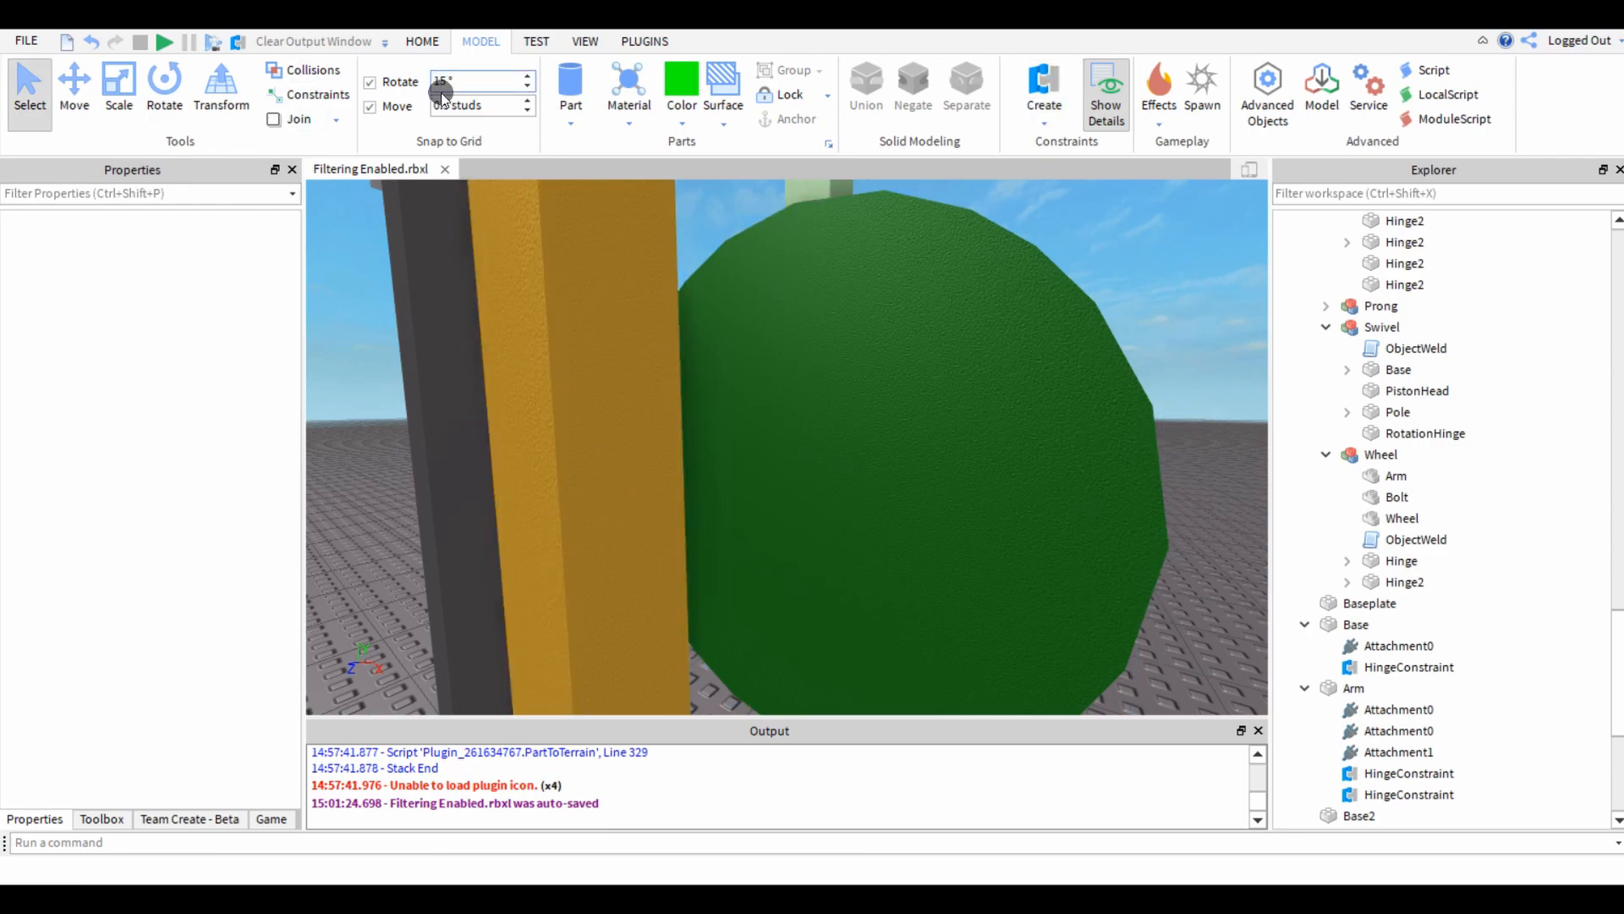
Set the move increment to 2 studs and start a hinge constraint, trying its snap positions on the green wheel's face.
{"action": "left_click_drag", "start_coordinate": [436, 102], "coordinate": [542, 118]}
{"action": "type", "text": "2"}
{"action": "left_click", "coordinate": [1044, 84]}
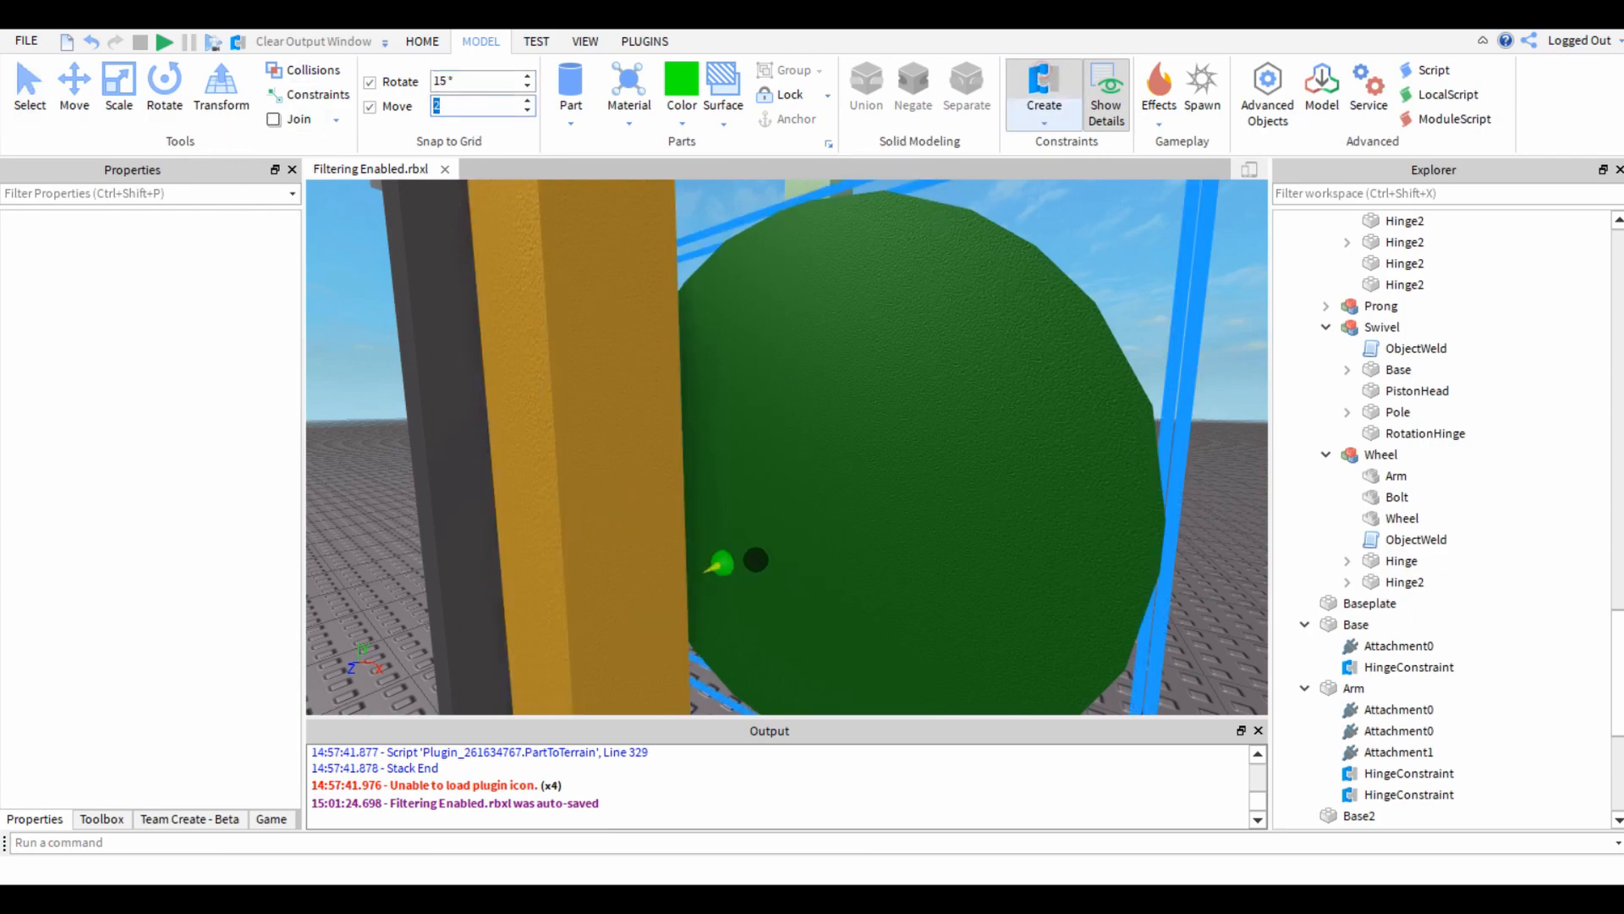
{"action": "key", "text": "a"}
{"action": "right_click_drag", "start_coordinate": [826, 466], "coordinate": [827, 467]}
{"action": "key", "text": "w"}
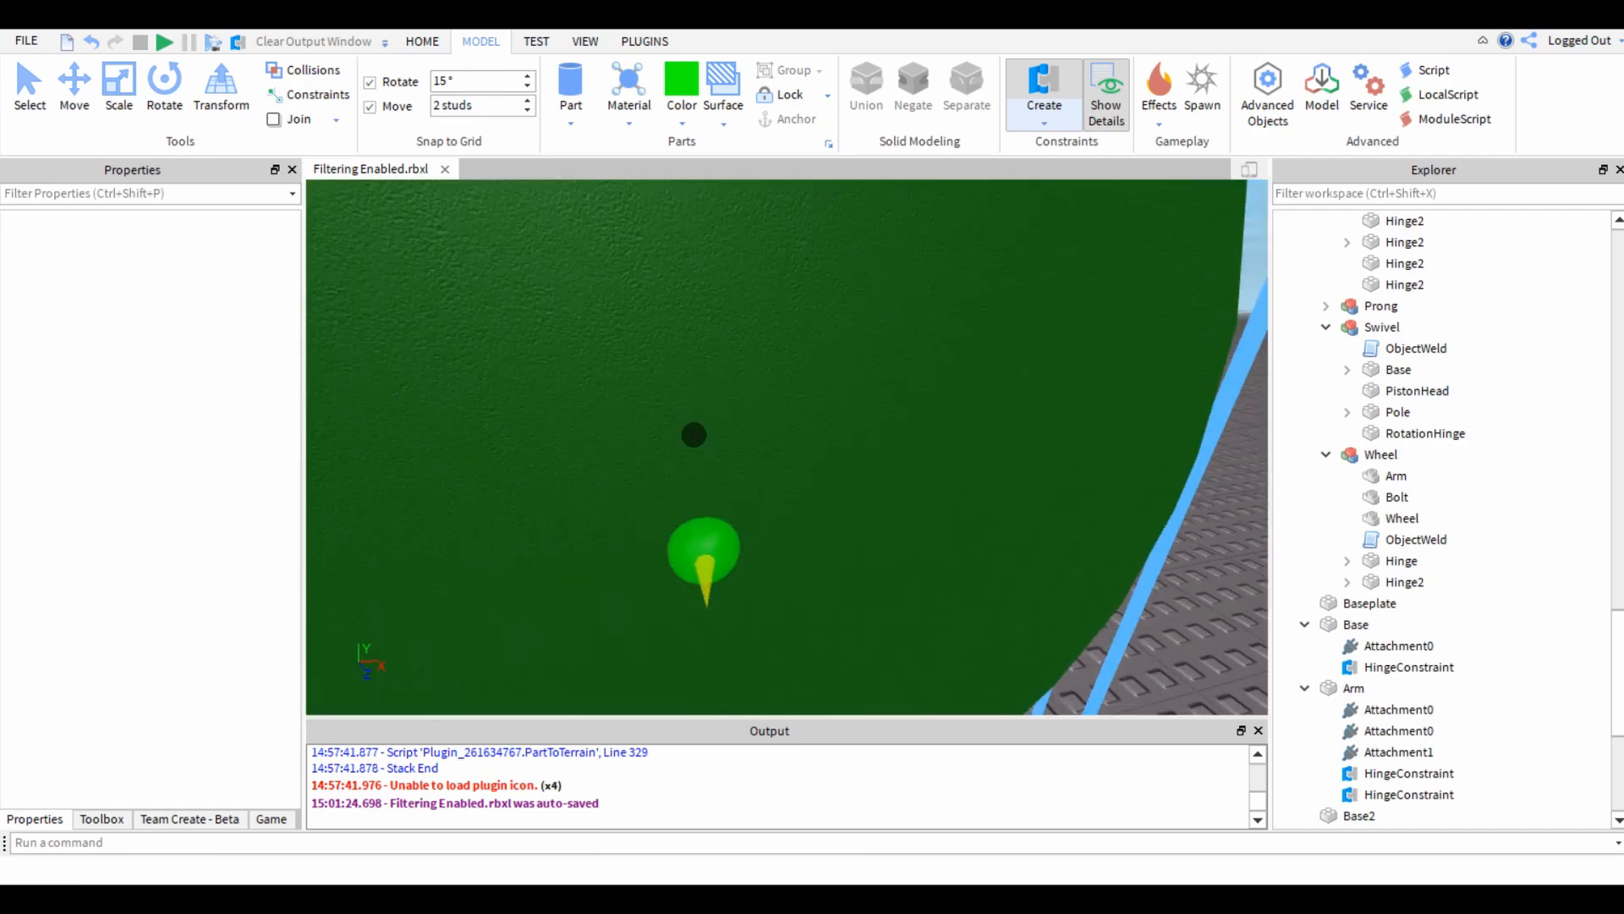
{"action": "key", "text": "s"}
{"action": "right_click_drag", "start_coordinate": [694, 435], "coordinate": [793, 419]}
{"action": "key", "text": "s"}
{"action": "key", "text": "w"}
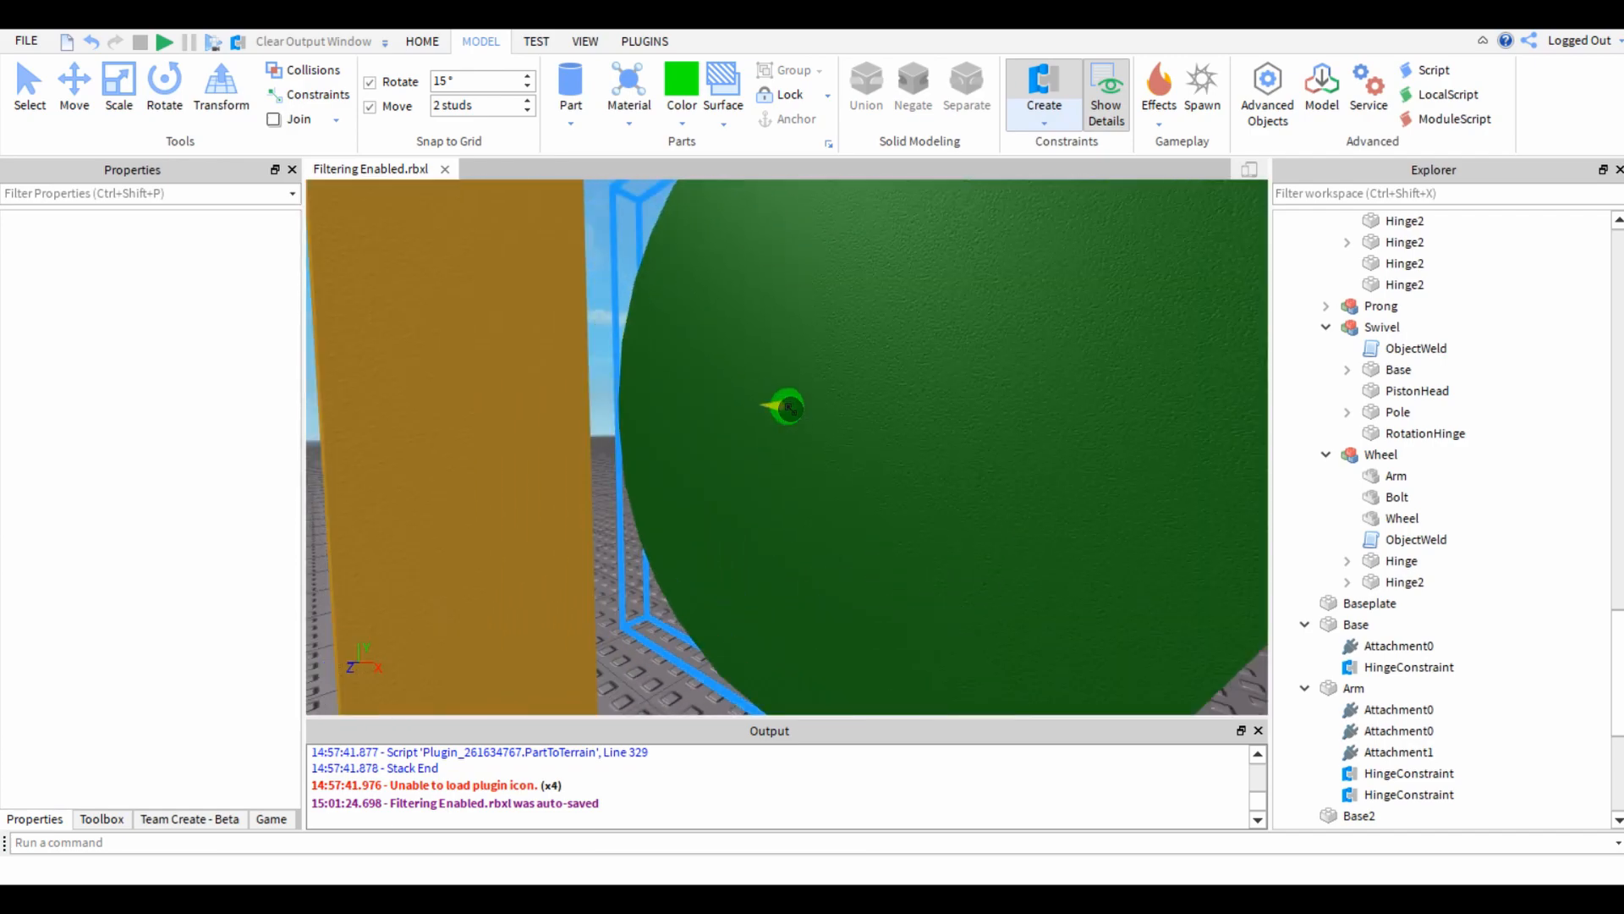
{"action": "key", "text": "s"}
{"action": "key", "text": "s"}
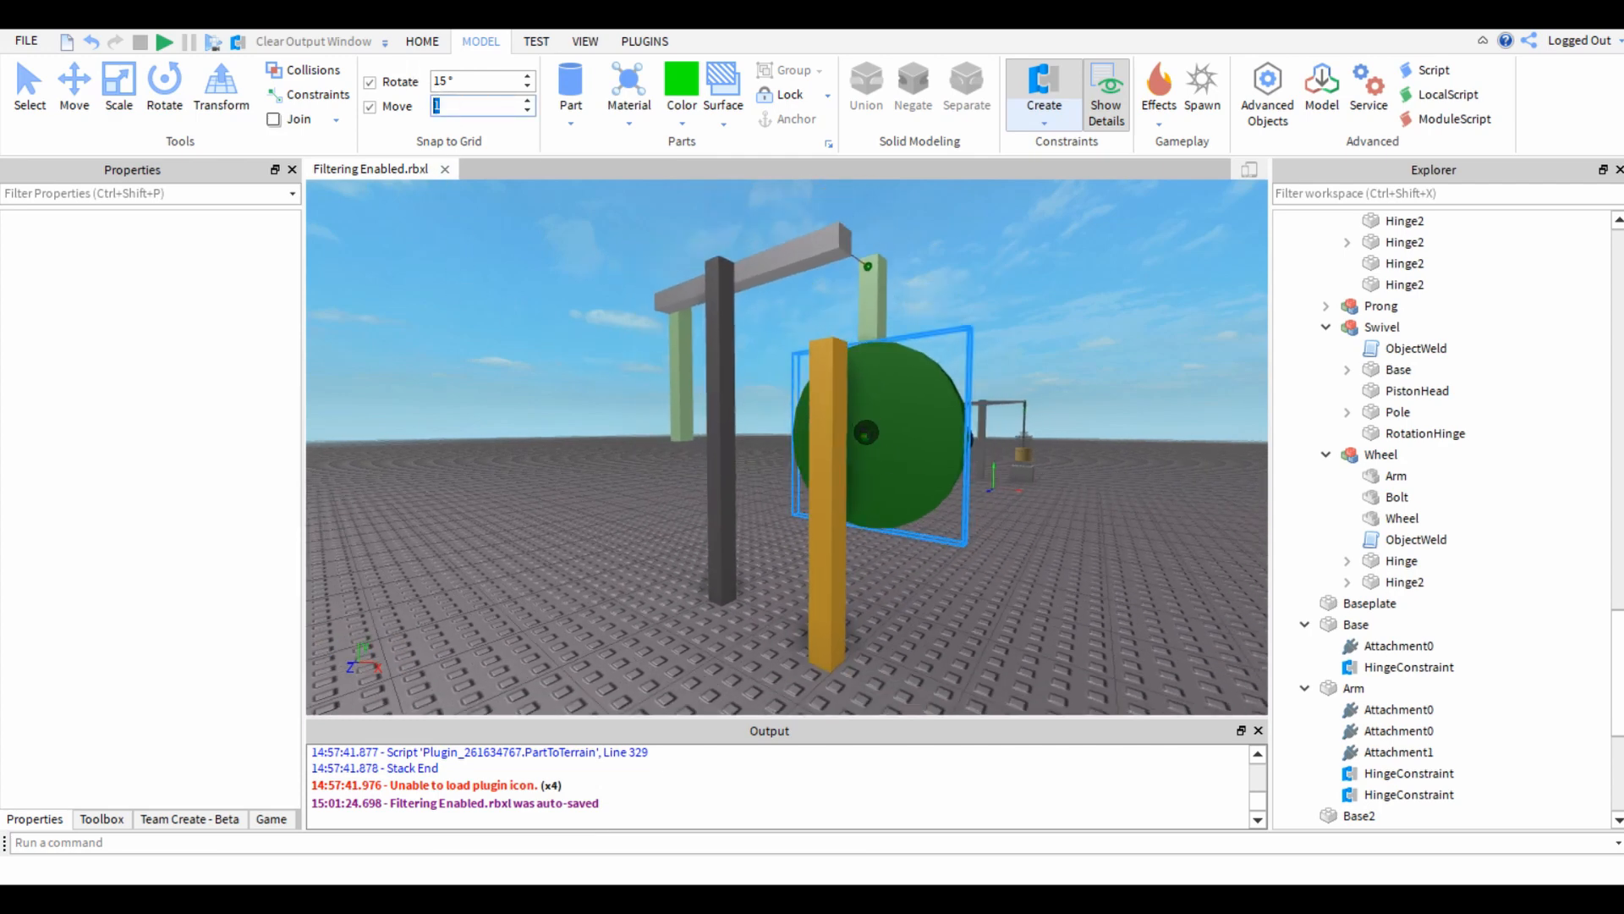
Set the move increment to 1 stud and place the hinge constraint's first attachment at the centre of the green wheel's post-facing side.
{"action": "key", "text": "a"}
{"action": "right_click_drag", "start_coordinate": [863, 424], "coordinate": [697, 458]}
{"action": "key", "text": "s"}
{"action": "key", "text": "w"}
{"action": "key", "text": "d"}
Finish the hinge constraint by placing its second attachment on the wheel-facing side of the gold Base2 post.
{"action": "key", "text": "d"}
{"action": "key", "text": "e"}
{"action": "left_click", "coordinate": [692, 470]}
{"action": "key", "text": "w"}
{"action": "key", "text": "d"}
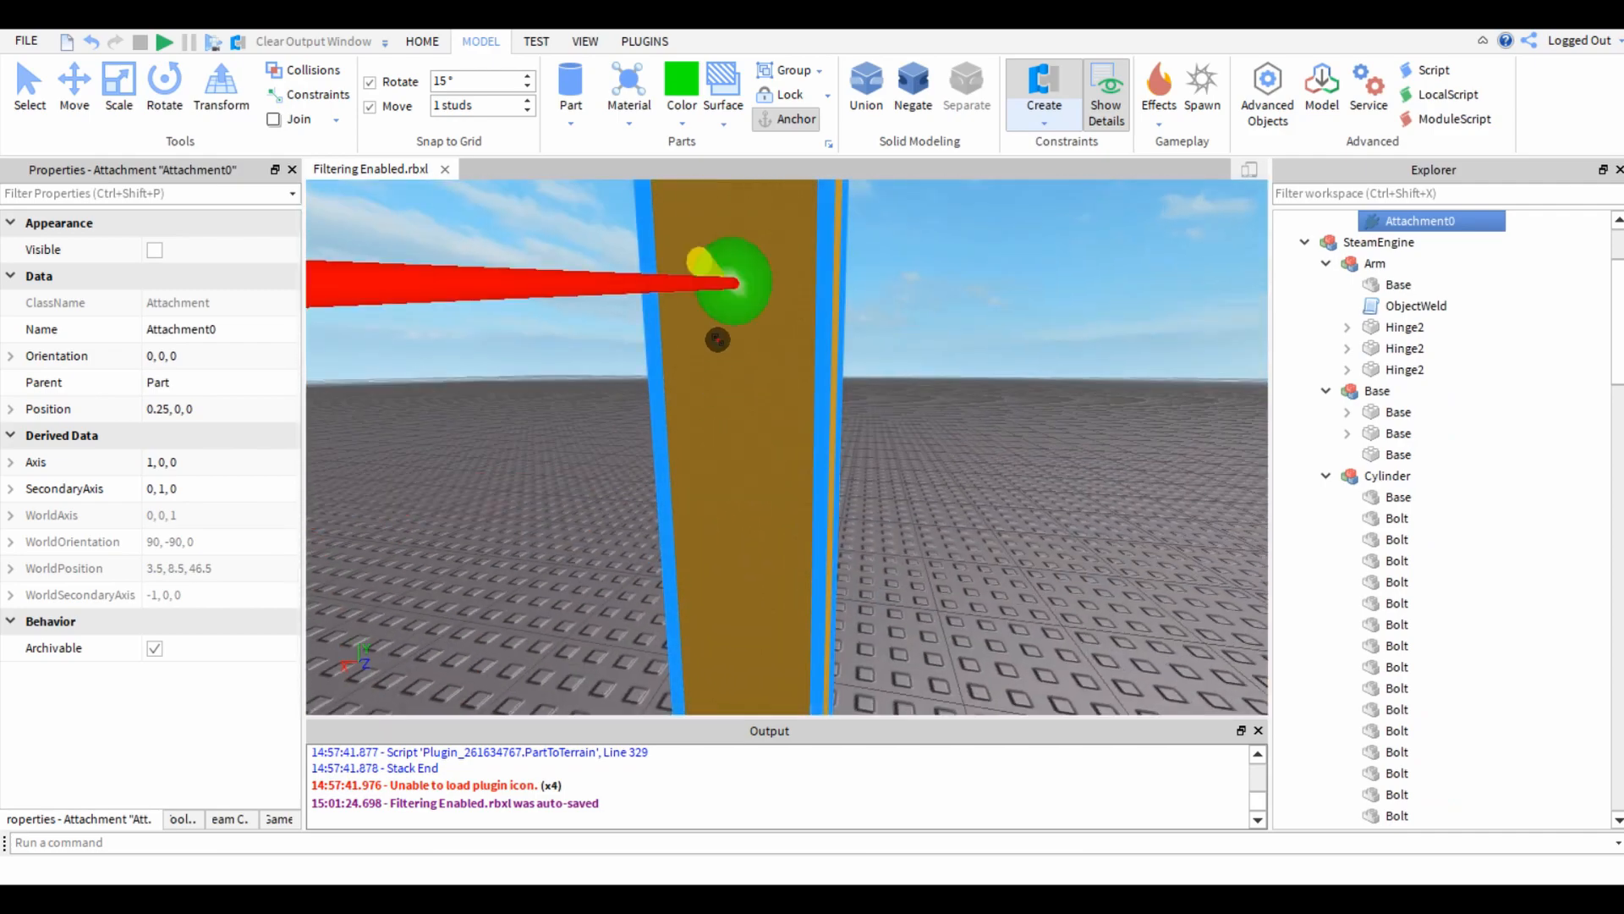
{"action": "left_click", "coordinate": [715, 342]}
{"action": "key", "text": "e"}
Set the move increment to 0.5 studs and lower Base2's Attachment1 to position 0, 2.5, -0.5, level with the wheel's attachment.
{"action": "right_click_drag", "start_coordinate": [859, 500], "coordinate": [860, 500]}
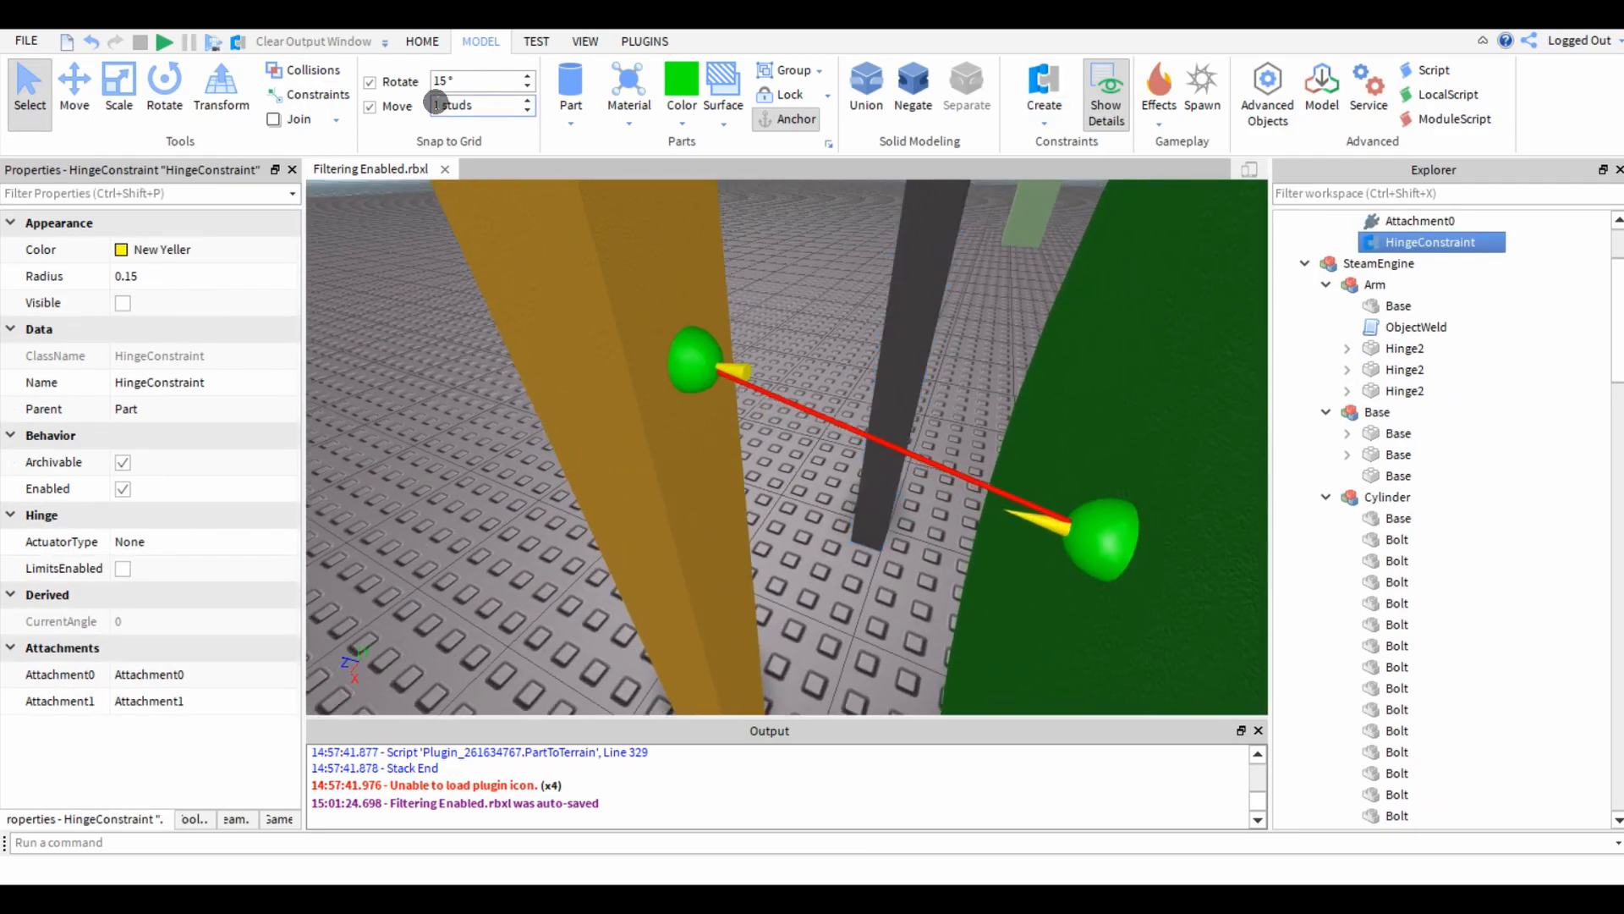
{"action": "left_click", "coordinate": [681, 373]}
{"action": "key", "text": "ctrl+2"}
{"action": "left_click_drag", "start_coordinate": [672, 263], "coordinate": [659, 312]}
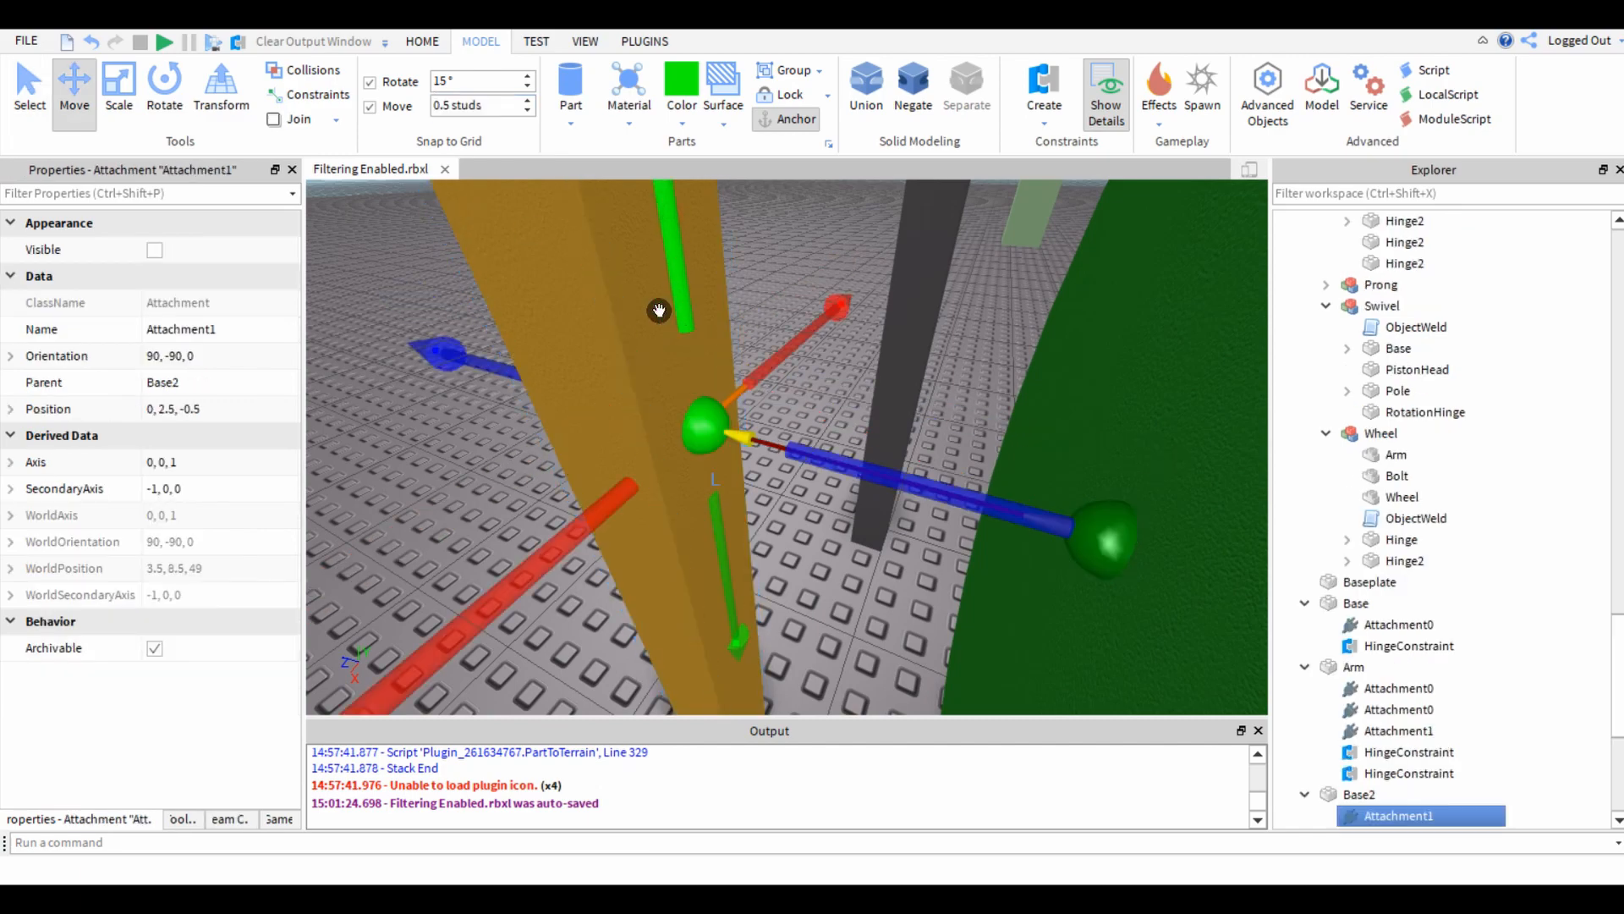
{"action": "left_click", "coordinate": [414, 475]}
{"action": "key", "text": "w"}
{"action": "right_click_drag", "start_coordinate": [414, 473], "coordinate": [413, 469]}
{"action": "key", "text": "s"}
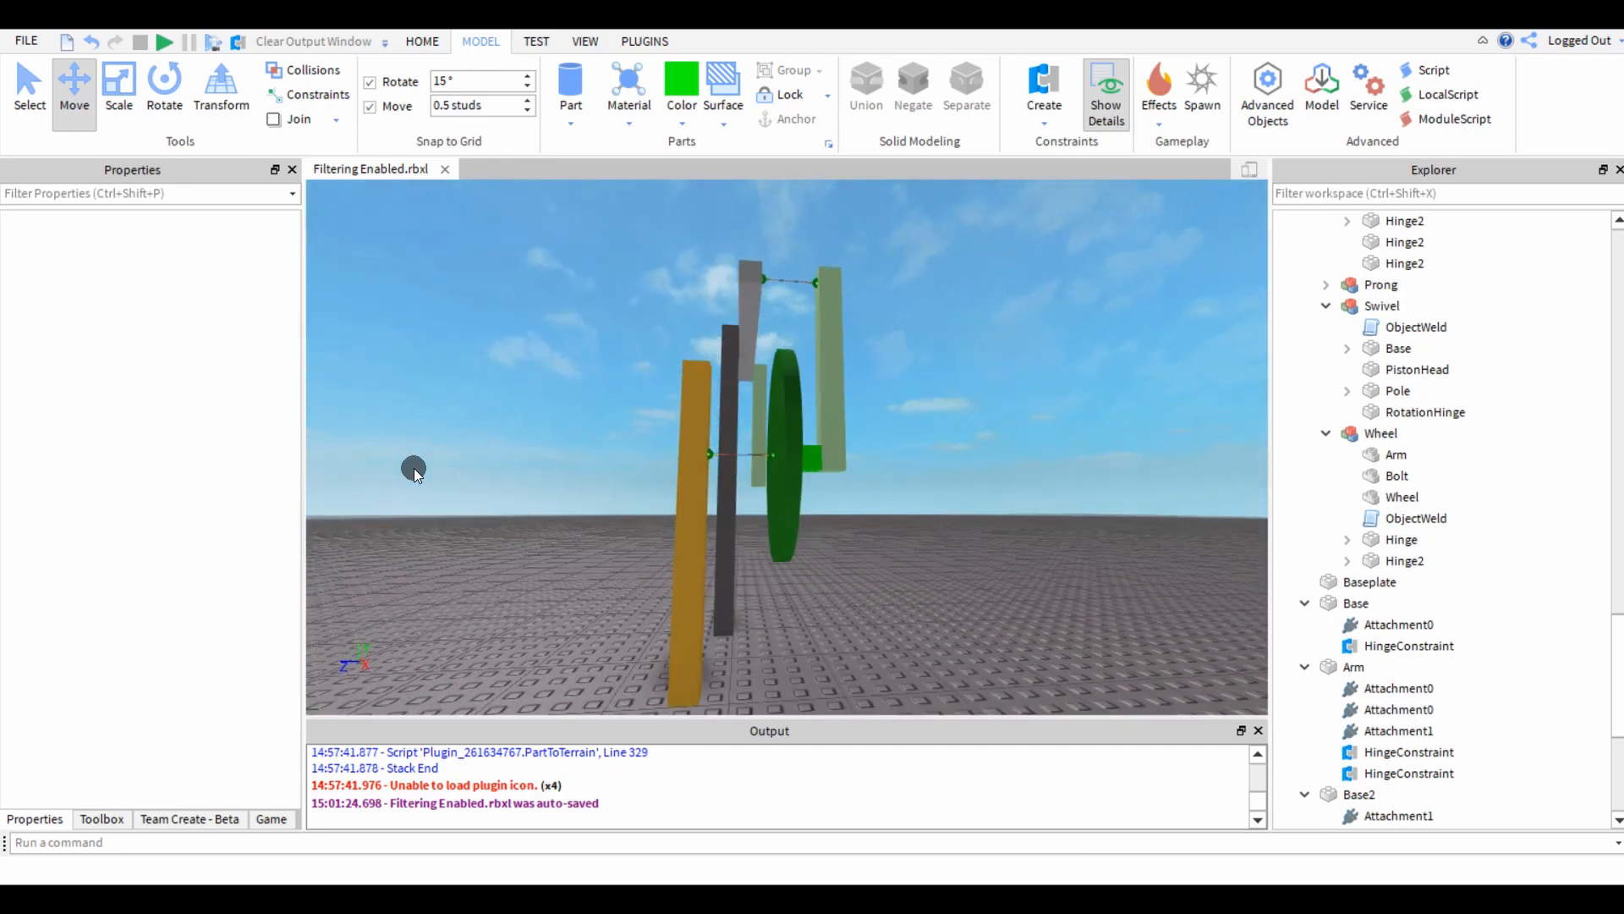
Move the green wheel and its adjoining prong together along the Z axis, up against the gold post and the beam.
{"action": "left_click", "coordinate": [775, 402]}
{"action": "right_click_drag", "start_coordinate": [837, 444], "coordinate": [837, 446]}
{"action": "left_click", "coordinate": [866, 297], "text": "ctrl"}
{"action": "left_click_drag", "start_coordinate": [750, 379], "coordinate": [677, 384]}
{"action": "left_click", "coordinate": [544, 497]}
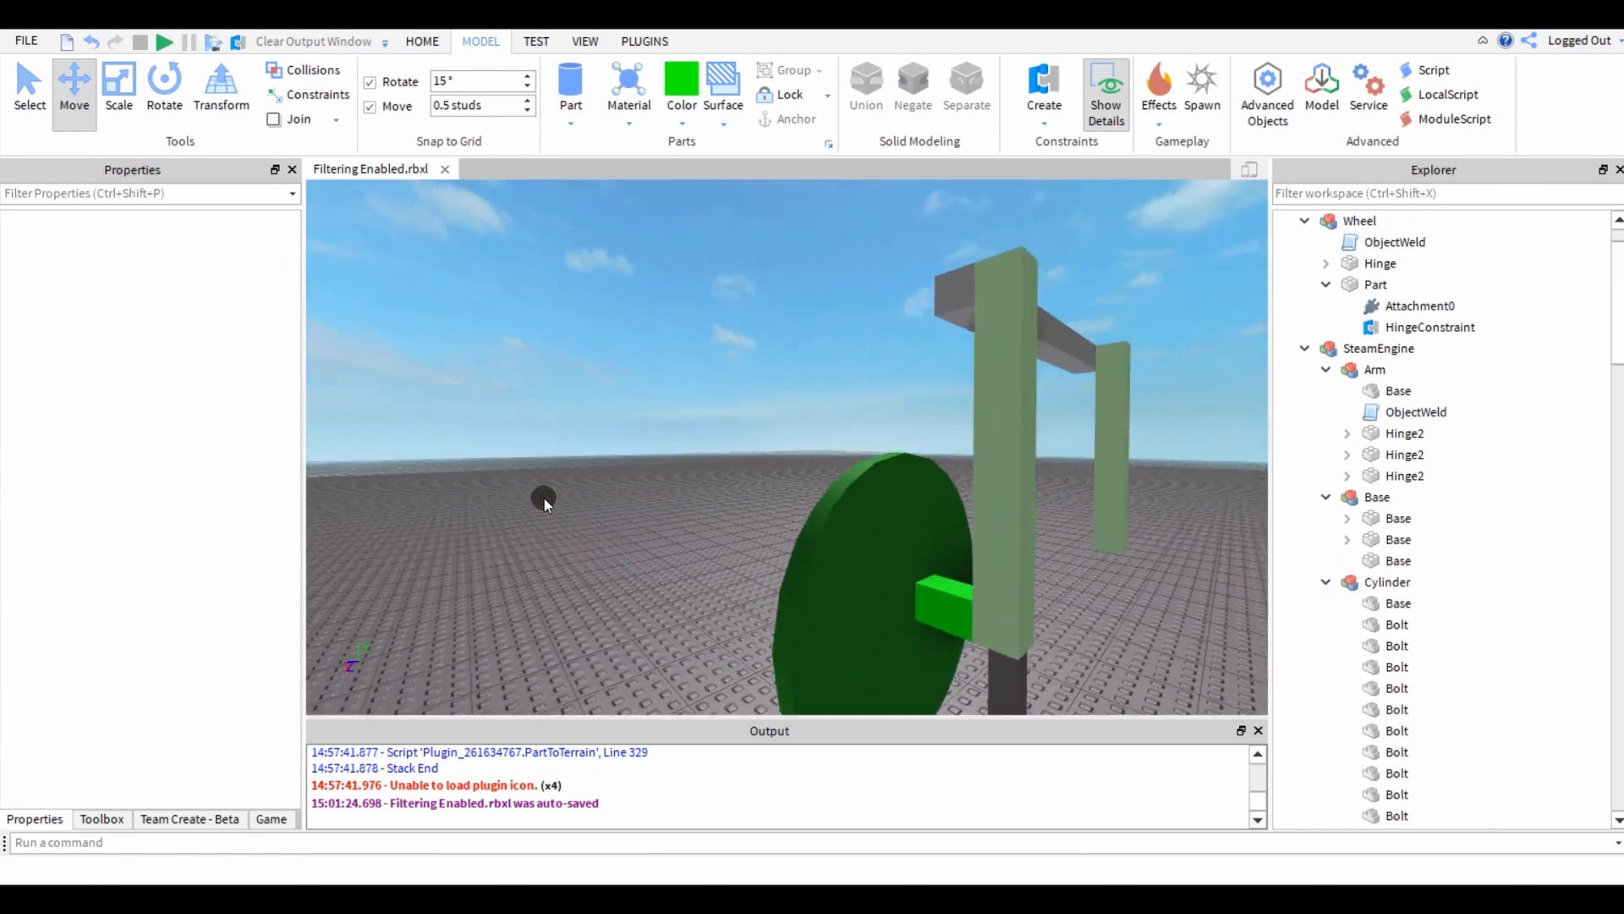
Run the simulation, examine how the wheel, prong and beam move together, and stop it.
{"action": "right_click_drag", "start_coordinate": [543, 499], "coordinate": [544, 499]}
{"action": "key", "text": "s"}
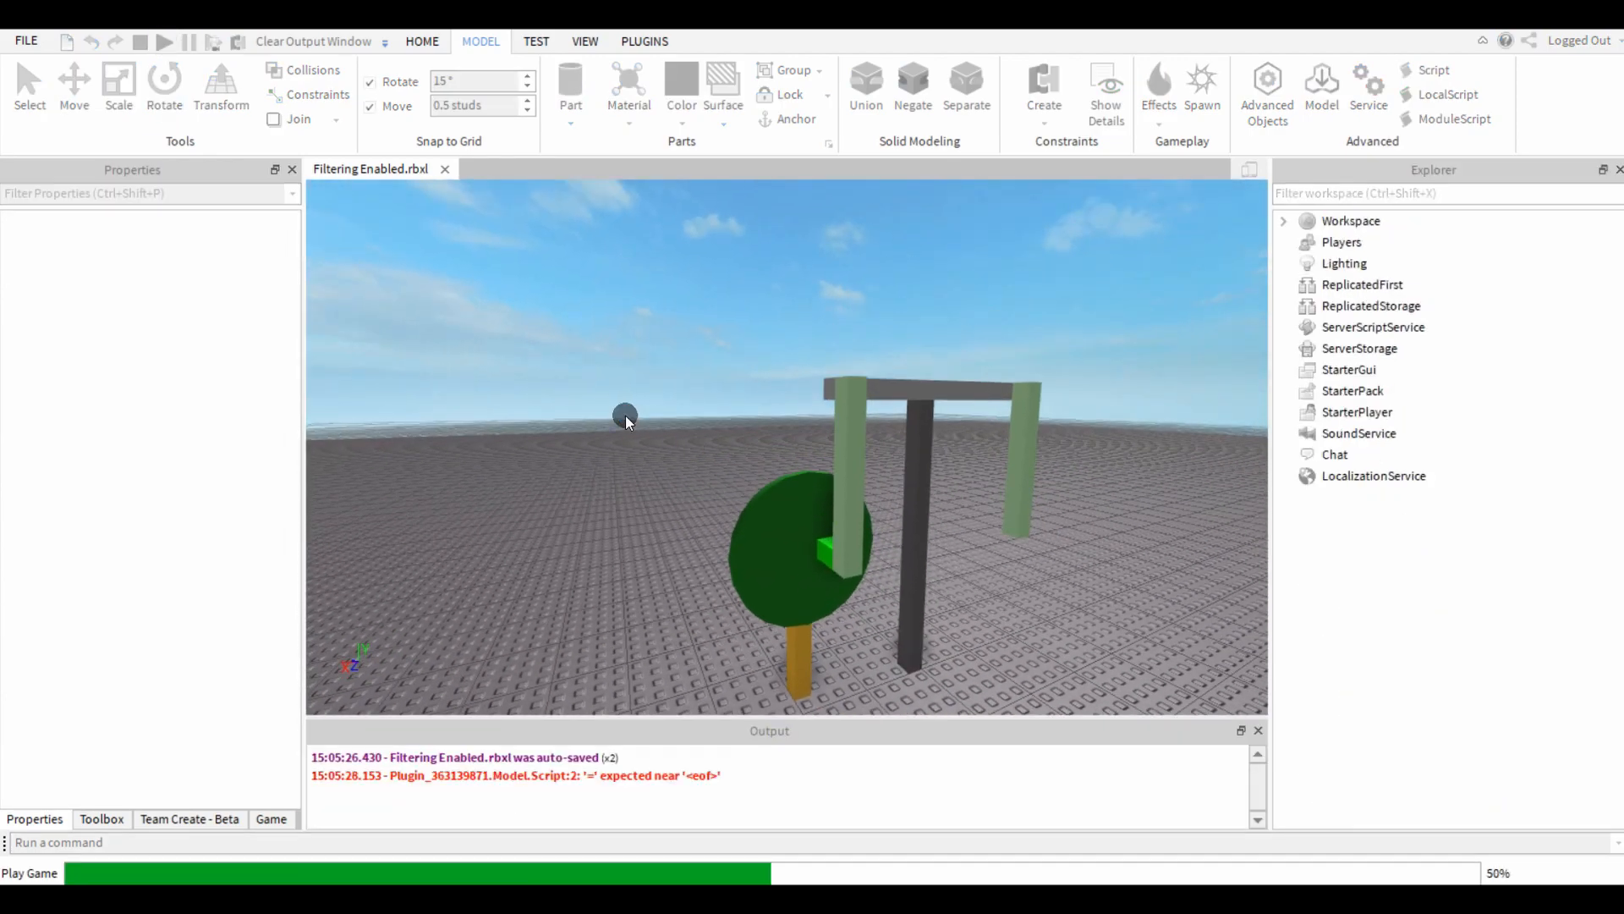
{"action": "right_click_drag", "start_coordinate": [678, 448], "coordinate": [678, 448]}
{"action": "key", "text": "a"}
{"action": "key", "text": "w"}
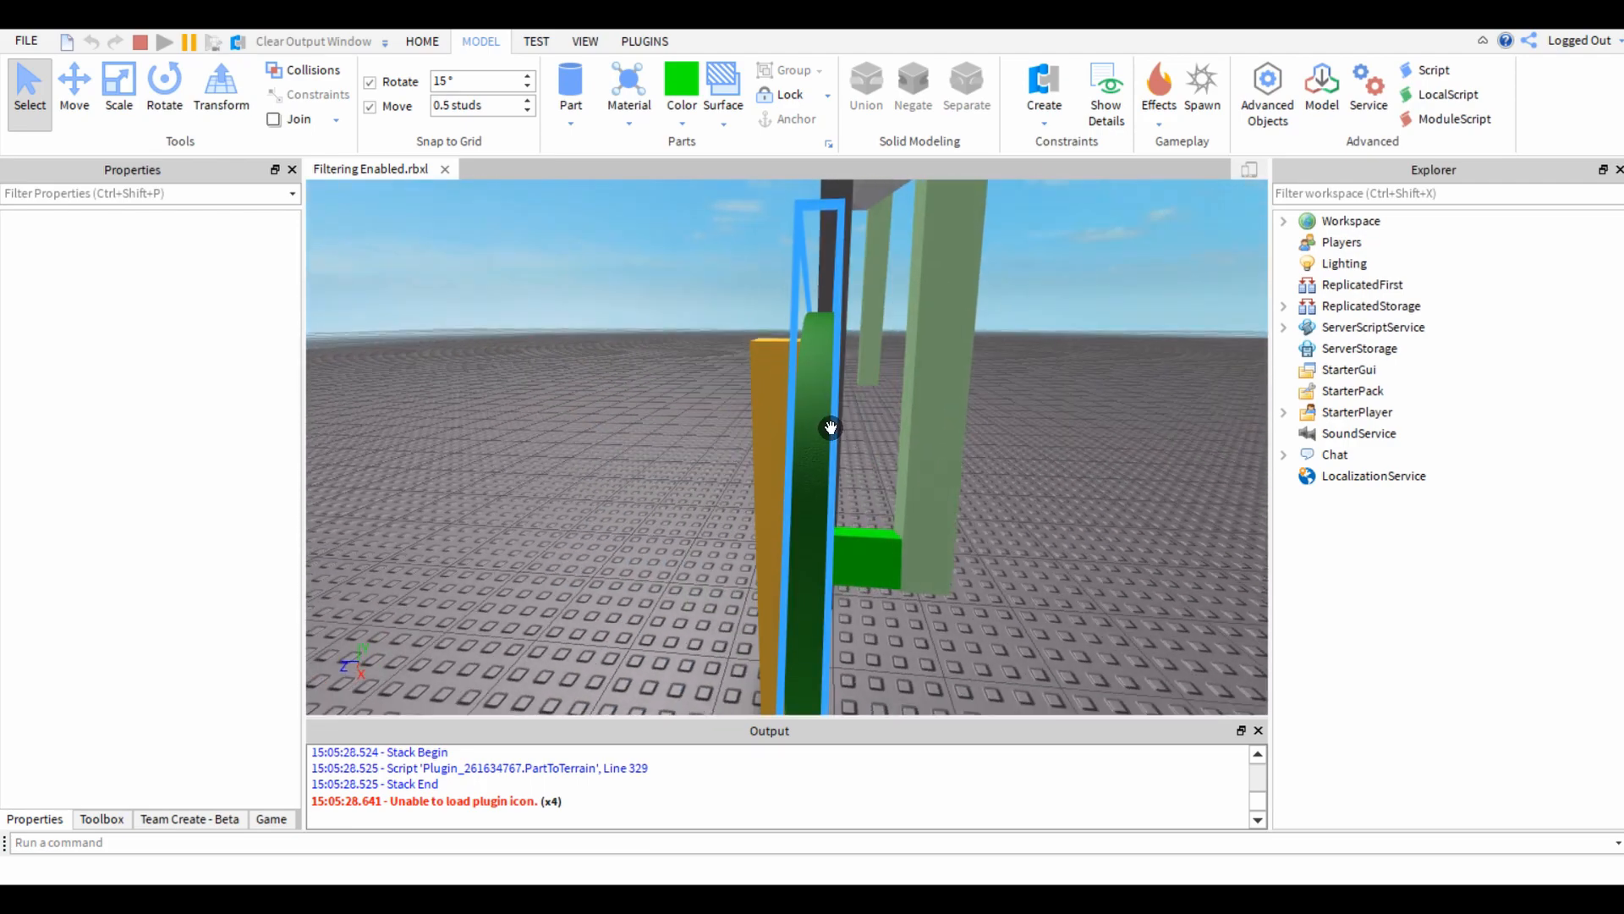
{"action": "key", "text": "d"}
{"action": "right_click_drag", "start_coordinate": [794, 428], "coordinate": [794, 428]}
{"action": "key", "text": "s"}
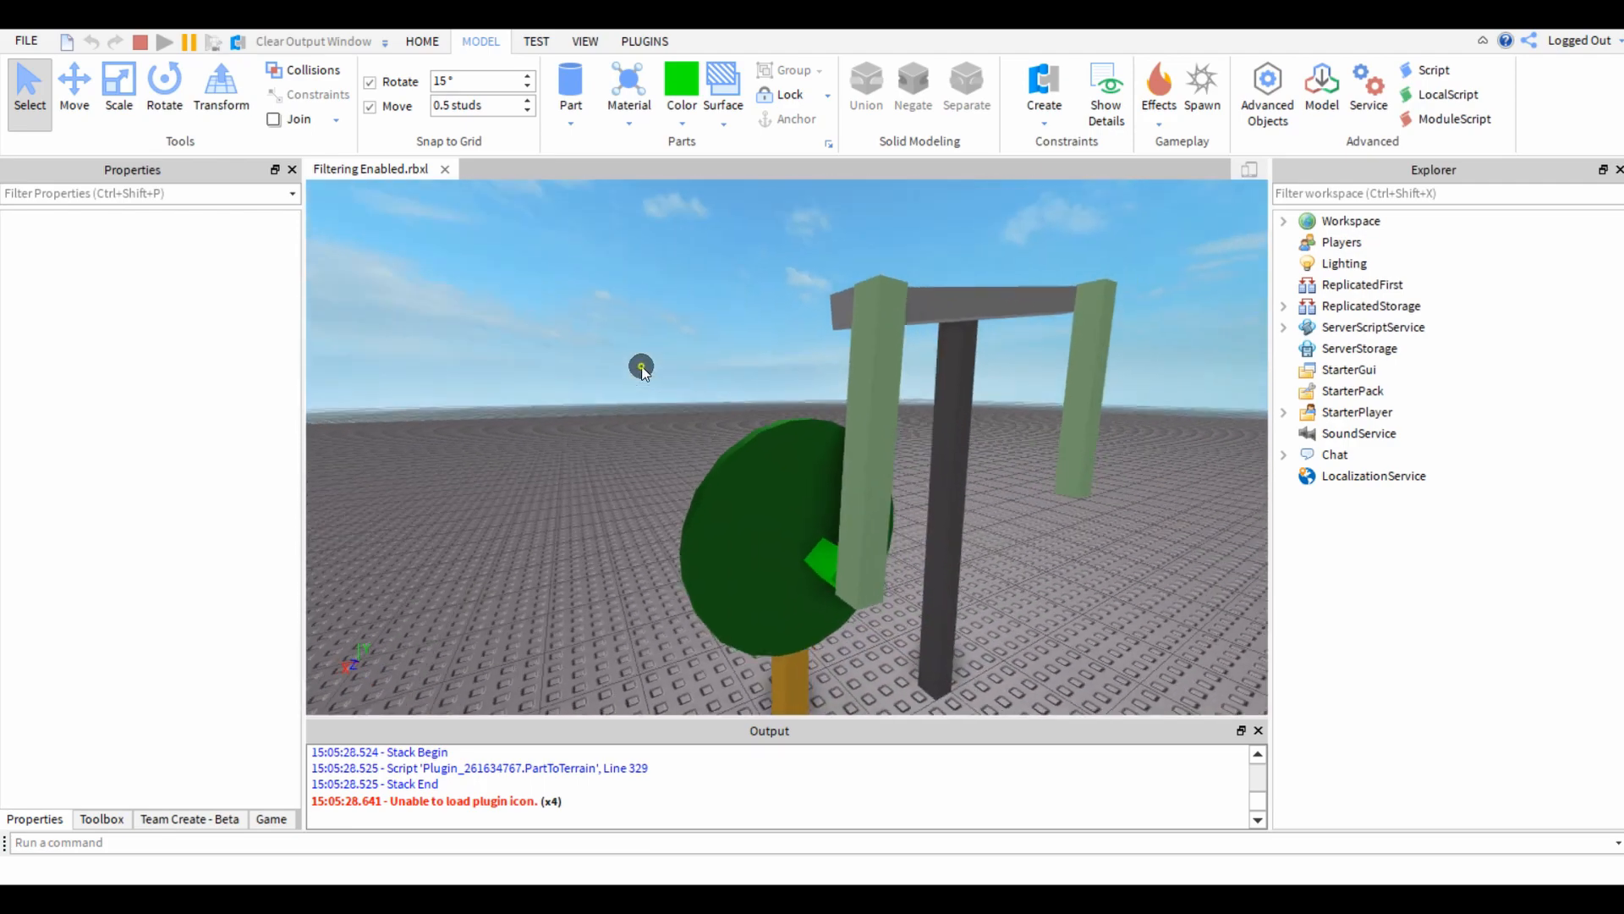
{"action": "key", "text": "w"}
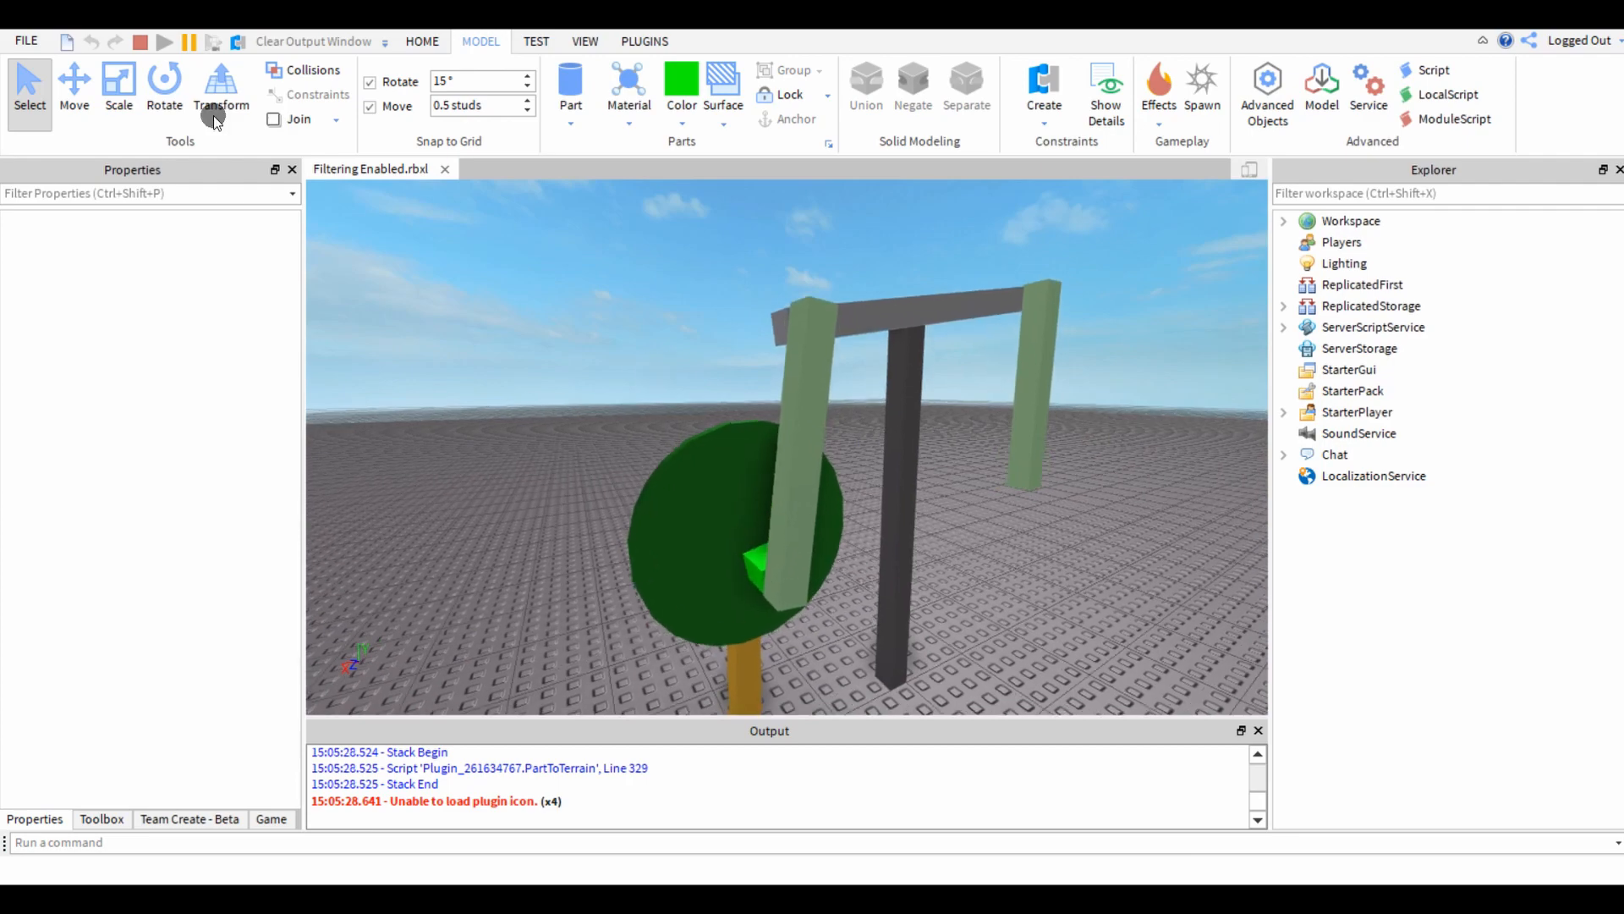
{"action": "left_click", "coordinate": [139, 42]}
Try moving the wheel's lime green Hinge block outward along the Z axis past the prong, and undo the moves.
{"action": "left_click", "coordinate": [520, 562]}
{"action": "key", "text": "w"}
{"action": "key", "text": "w"}
{"action": "right_click_drag", "start_coordinate": [529, 563], "coordinate": [530, 563]}
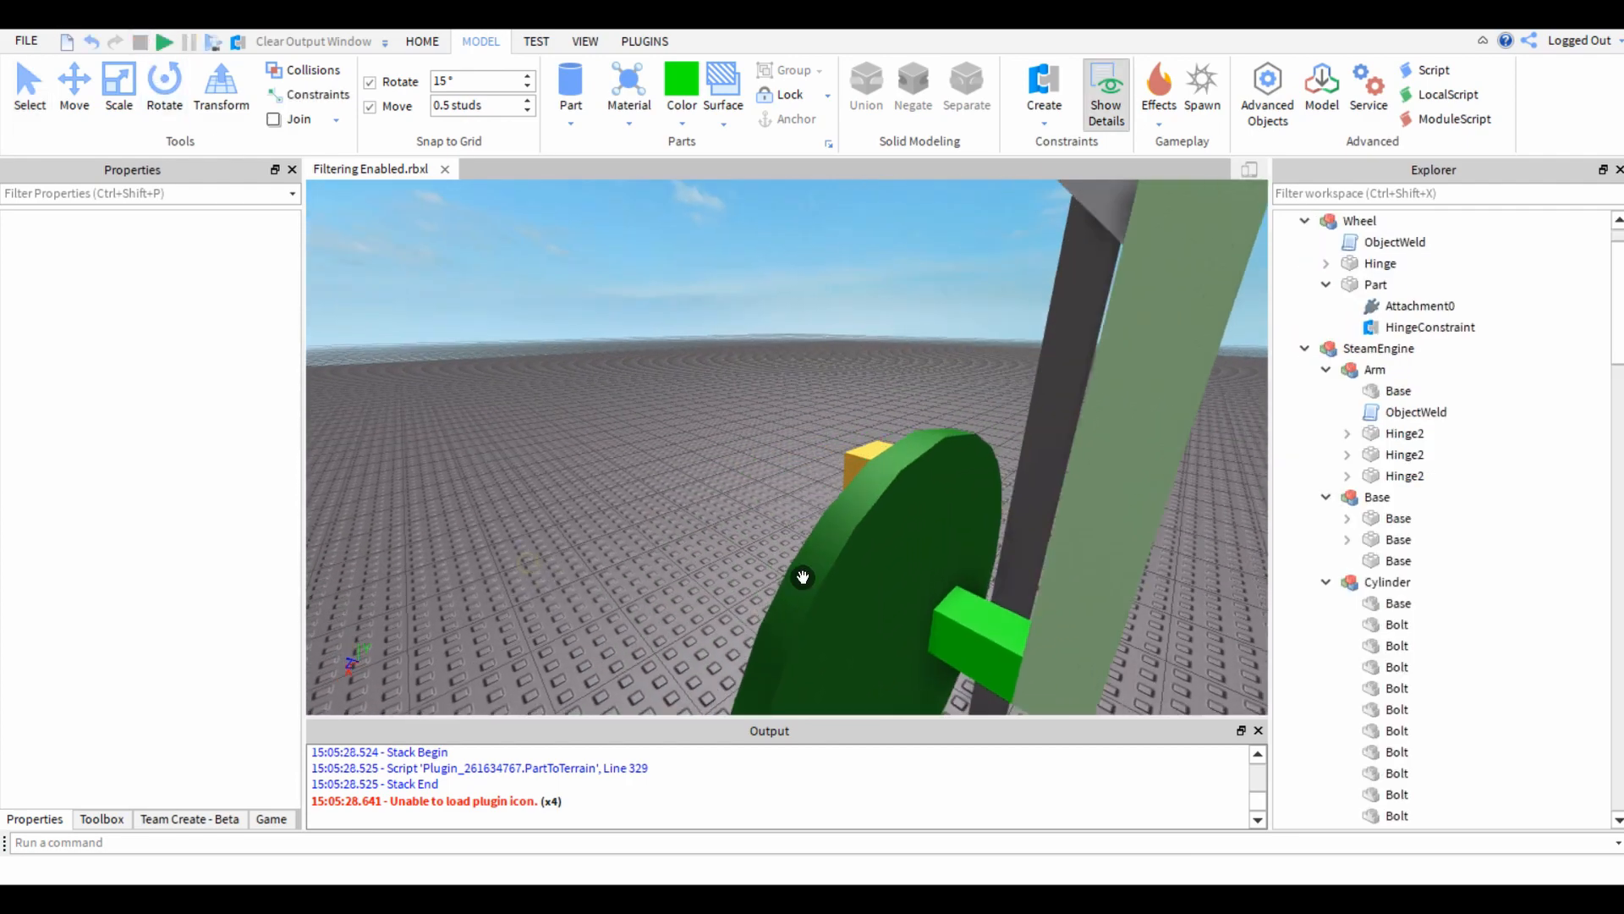
{"action": "left_click", "coordinate": [986, 640]}
{"action": "left_click", "coordinate": [565, 535]}
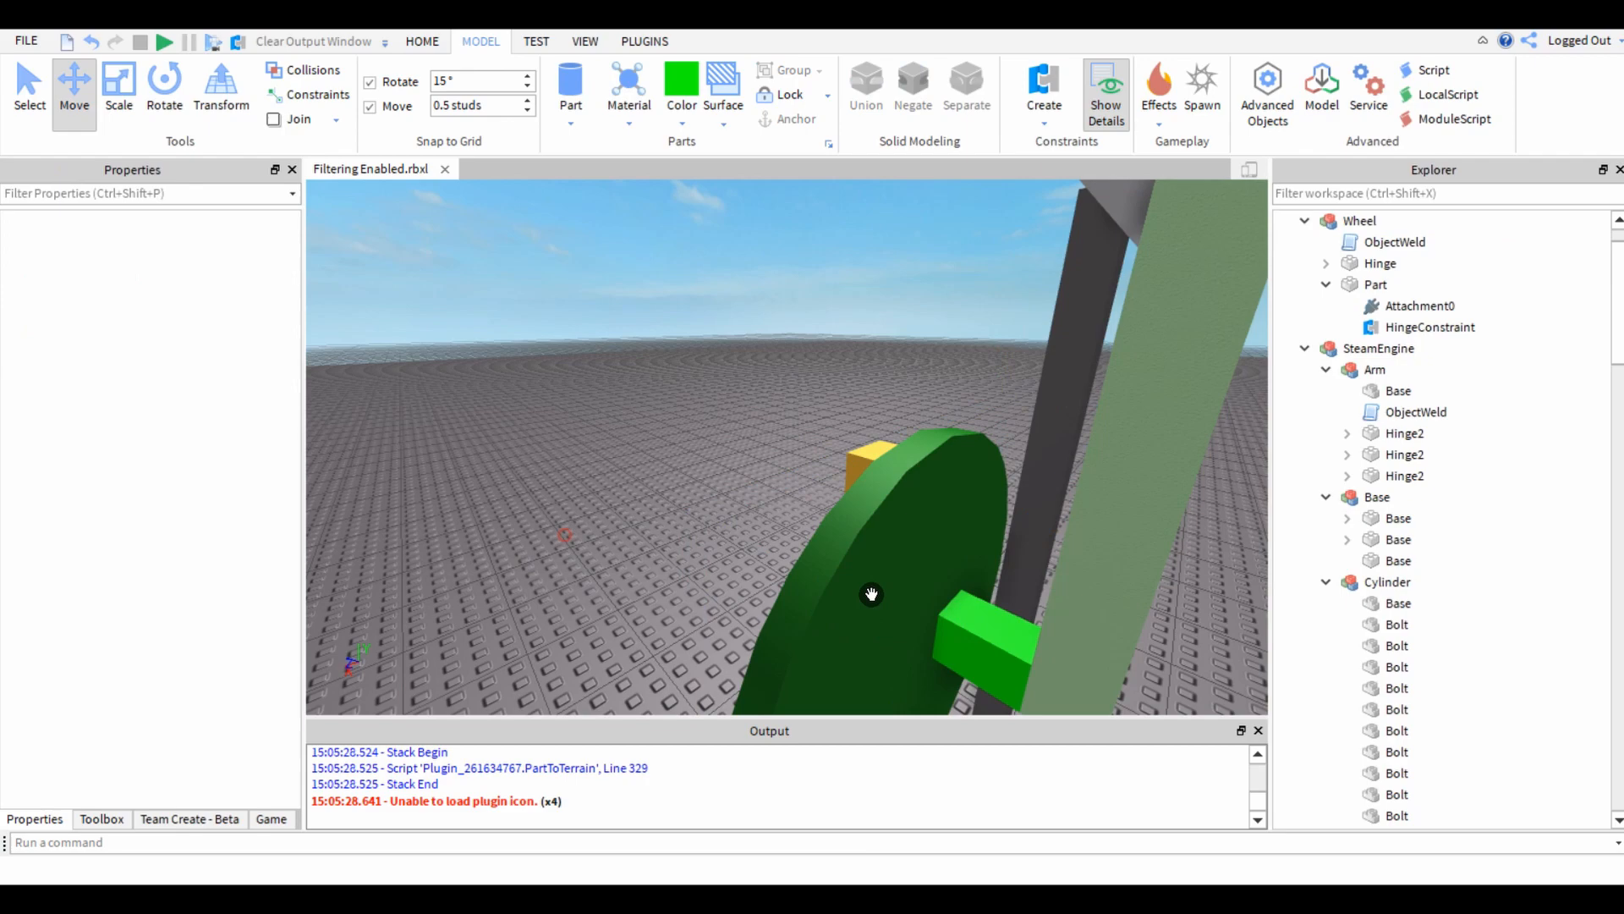
{"action": "left_click", "coordinate": [979, 637], "text": "alt"}
{"action": "right_click_drag", "start_coordinate": [979, 638], "coordinate": [979, 638]}
{"action": "key", "text": "a"}
{"action": "left_click_drag", "start_coordinate": [940, 568], "coordinate": [1068, 569]}
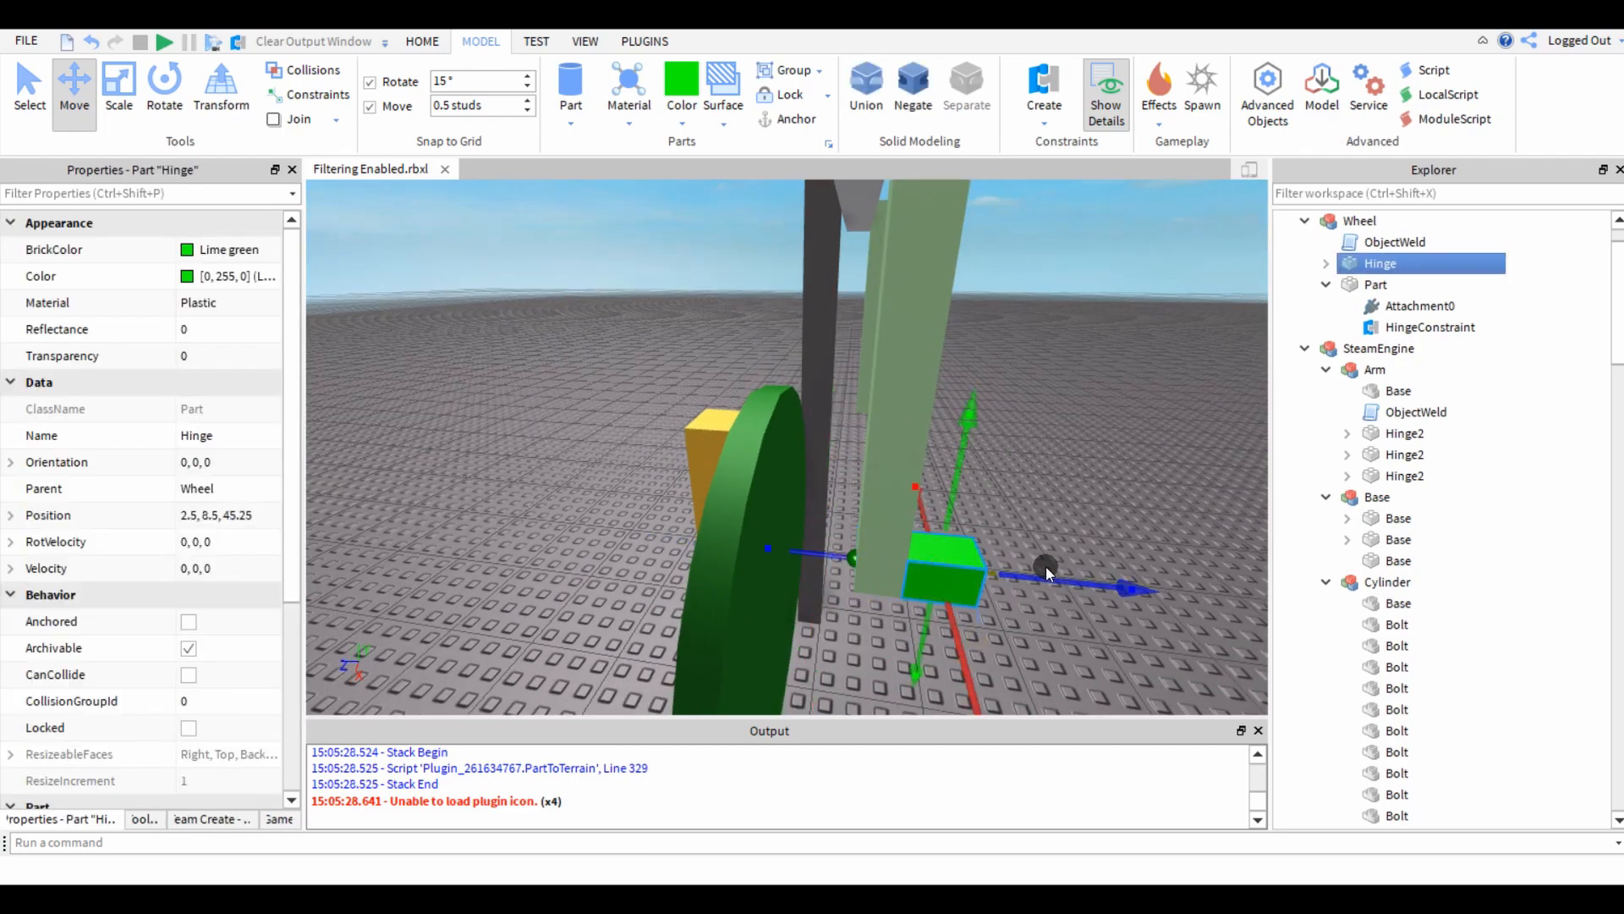
{"action": "left_click", "coordinate": [1059, 581]}
{"action": "left_click", "coordinate": [940, 574], "text": "alt"}
{"action": "left_click_drag", "start_coordinate": [1044, 580], "coordinate": [1151, 586]}
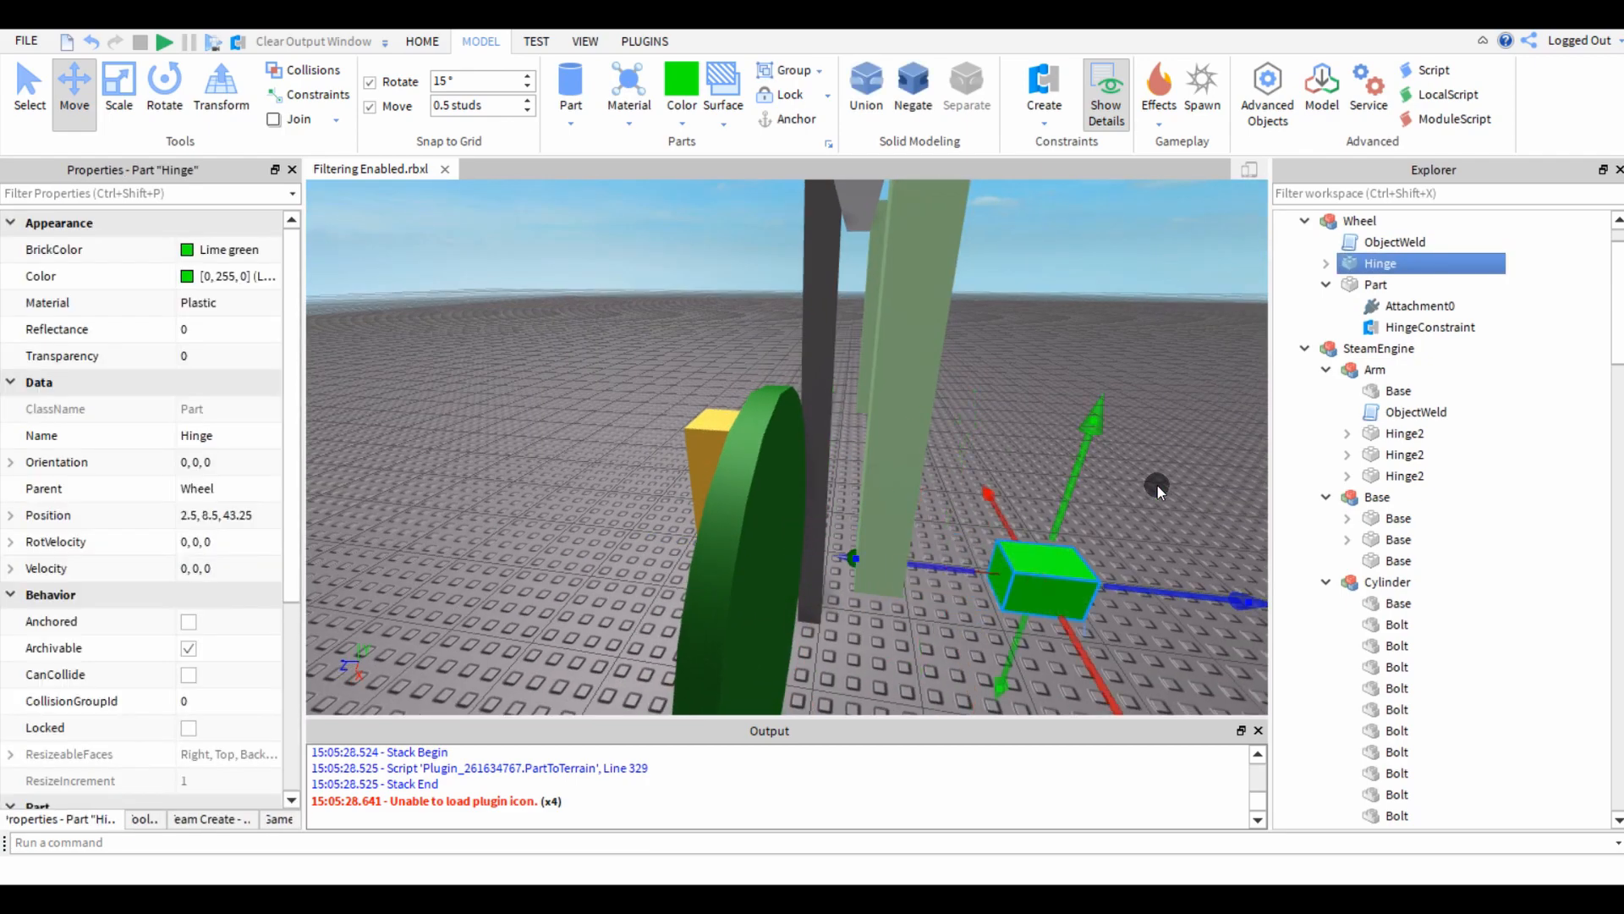
{"action": "key", "text": "ctrl+z"}
{"action": "key", "text": "ctrl+z"}
{"action": "left_click", "coordinate": [1186, 475]}
Set the ActuatorType of the green wheel's hinge constraint to Motor and rename the constraint Power.
{"action": "right_click_drag", "start_coordinate": [1109, 485], "coordinate": [1109, 485]}
{"action": "key", "text": "s"}
{"action": "key", "text": "d"}
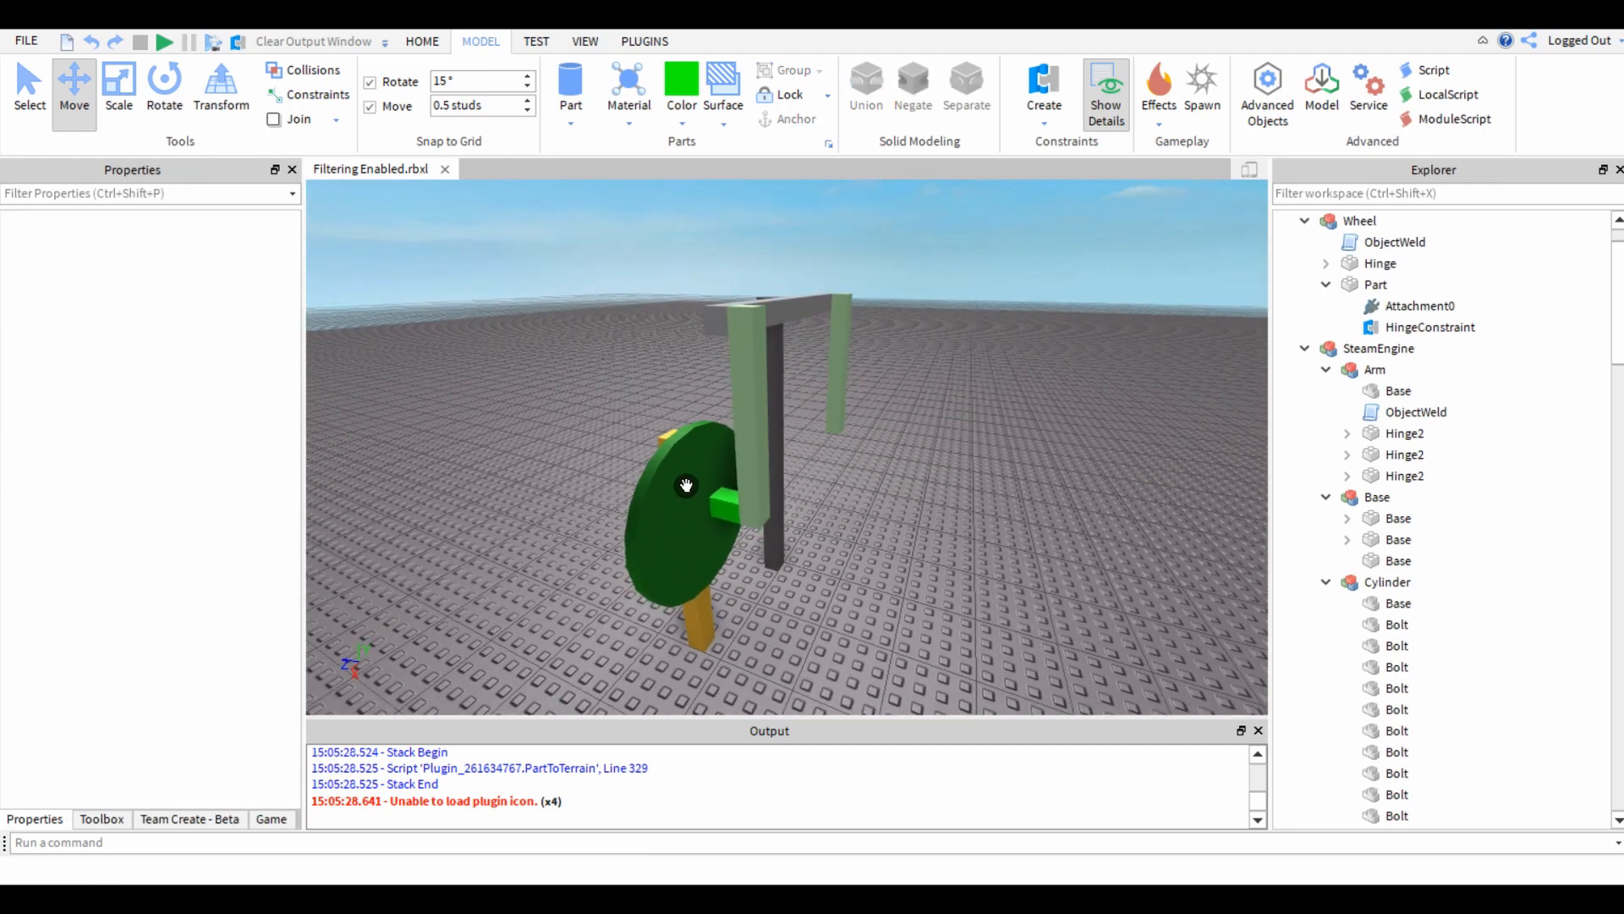
{"action": "right_click_drag", "start_coordinate": [445, 460], "coordinate": [817, 464]}
{"action": "key", "text": "a"}
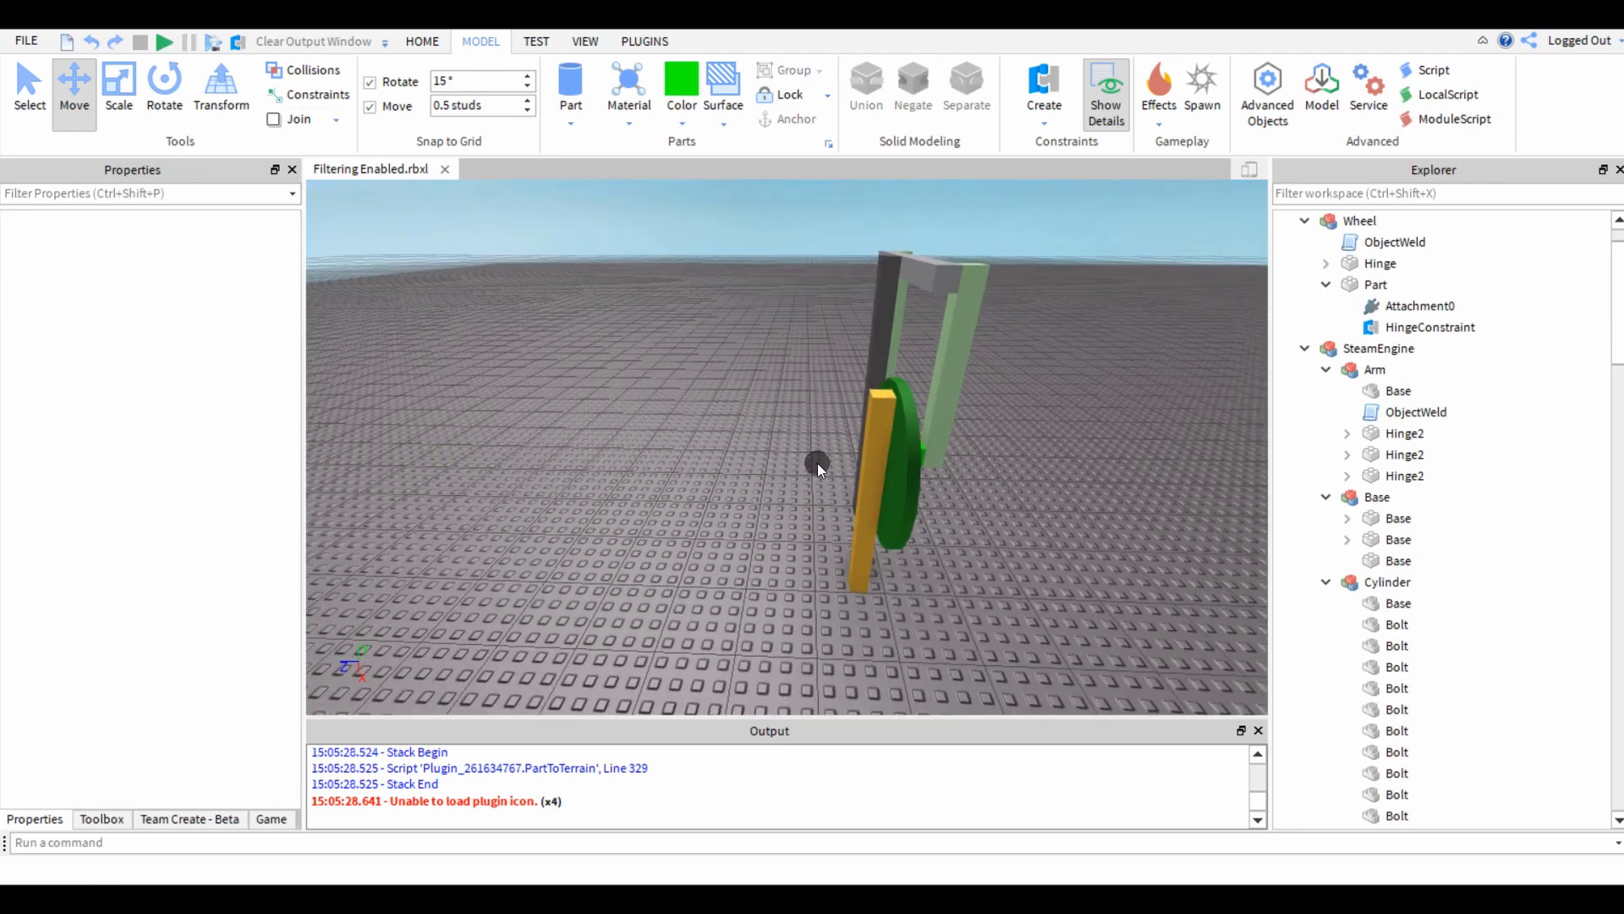
{"action": "left_click", "coordinate": [904, 424]}
{"action": "left_click", "coordinate": [1403, 328]}
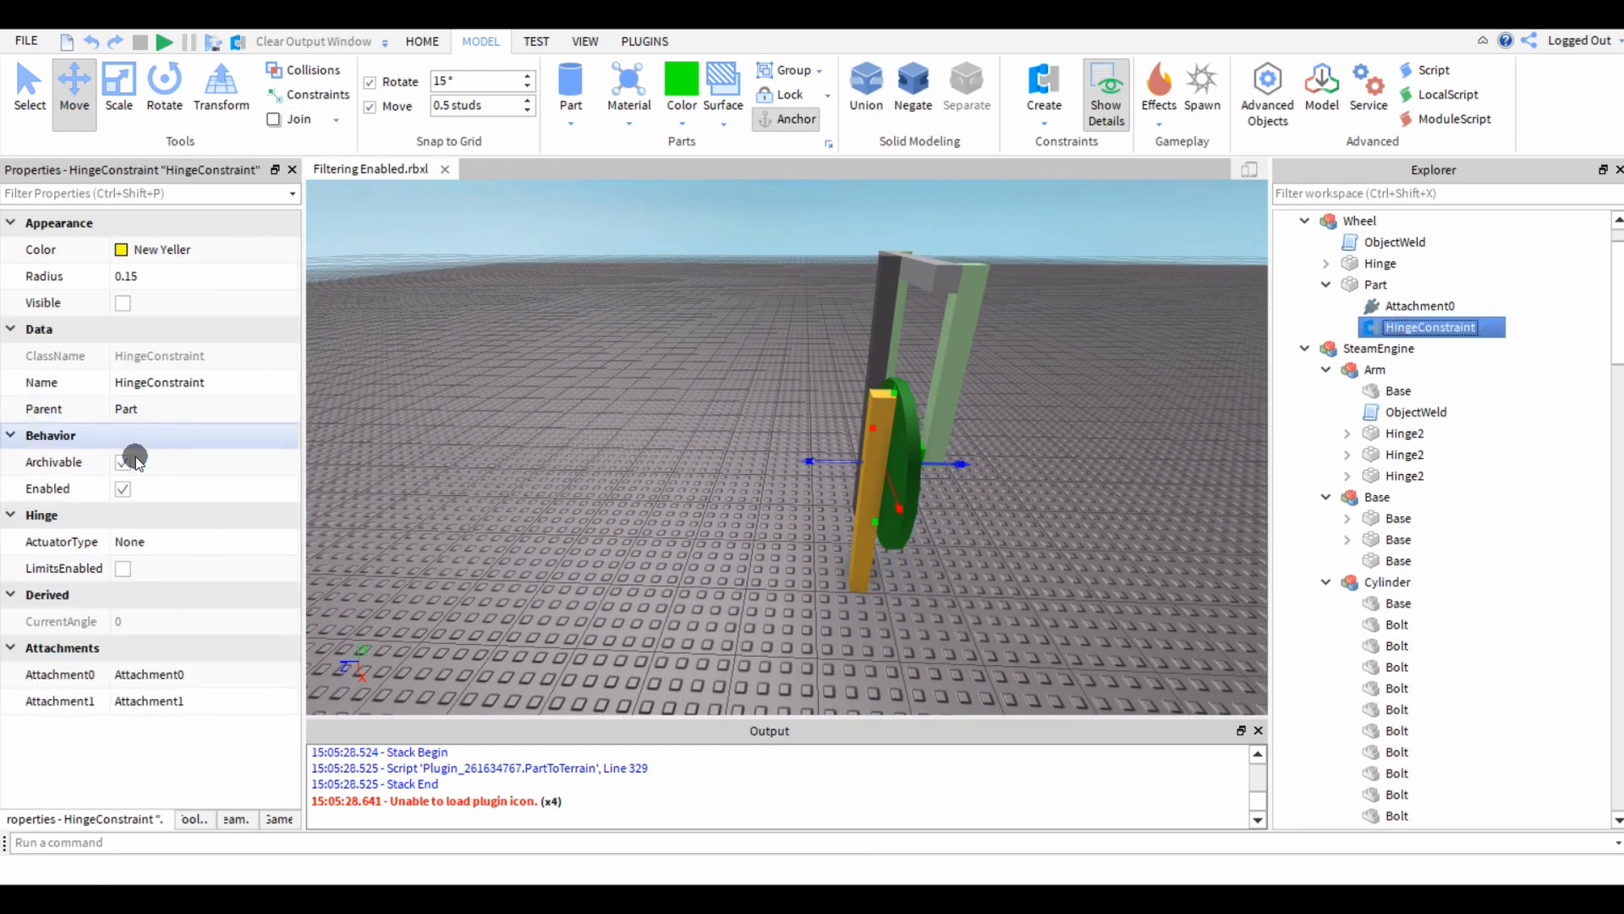
{"action": "scroll", "coordinate": [682, 550], "scroll_direction": "up", "scroll_amount": 4}
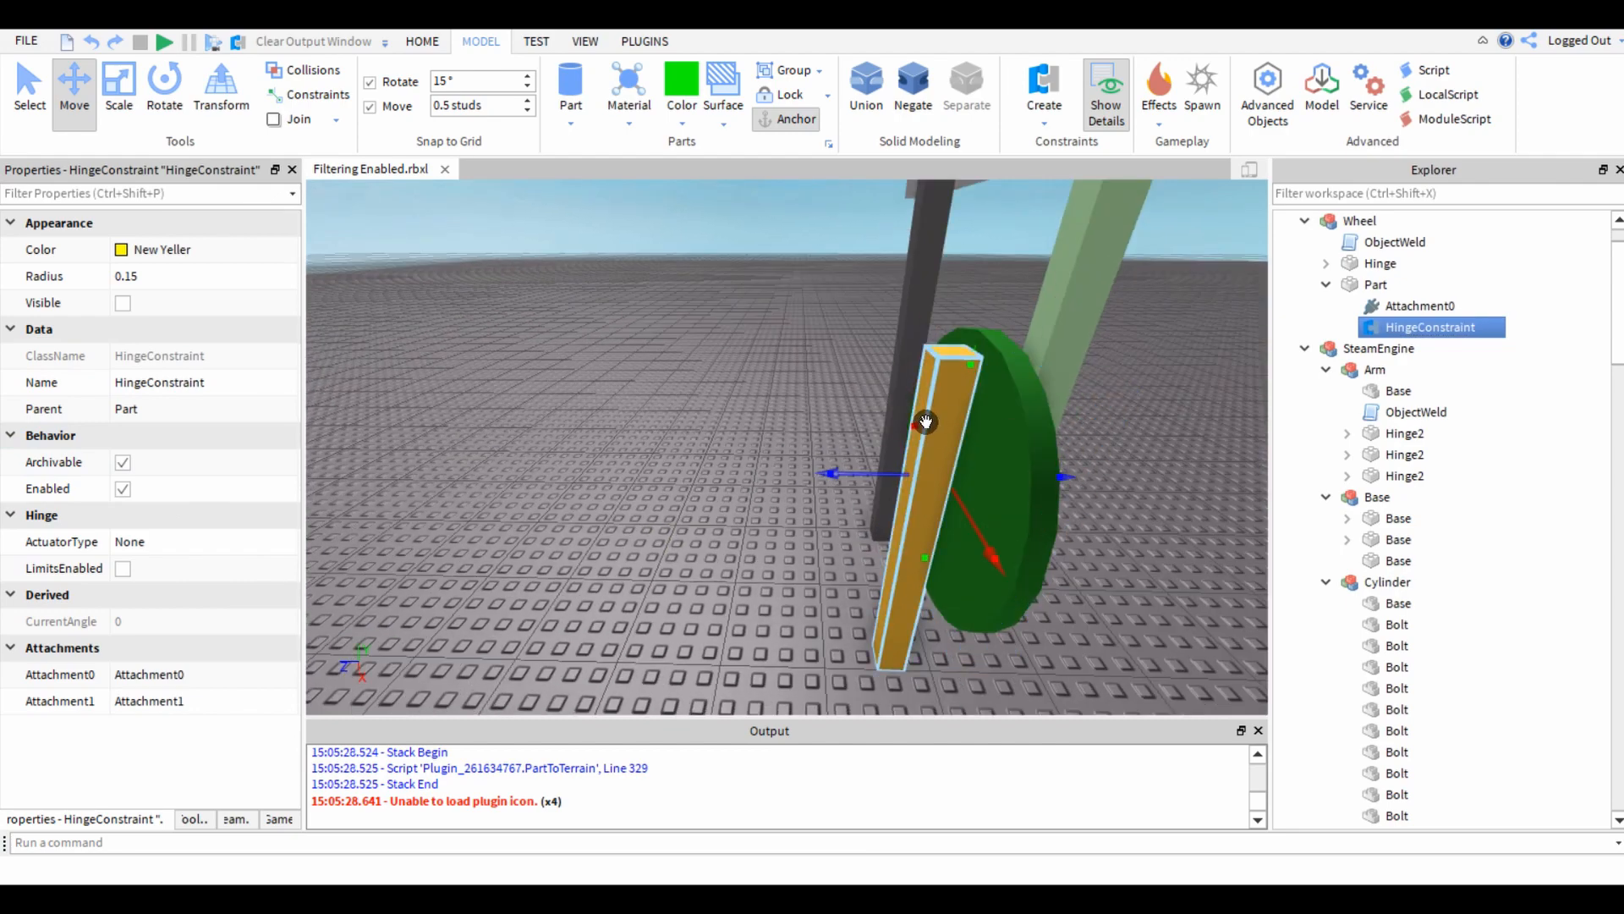
{"action": "left_click", "coordinate": [140, 542]}
{"action": "left_click", "coordinate": [134, 562]}
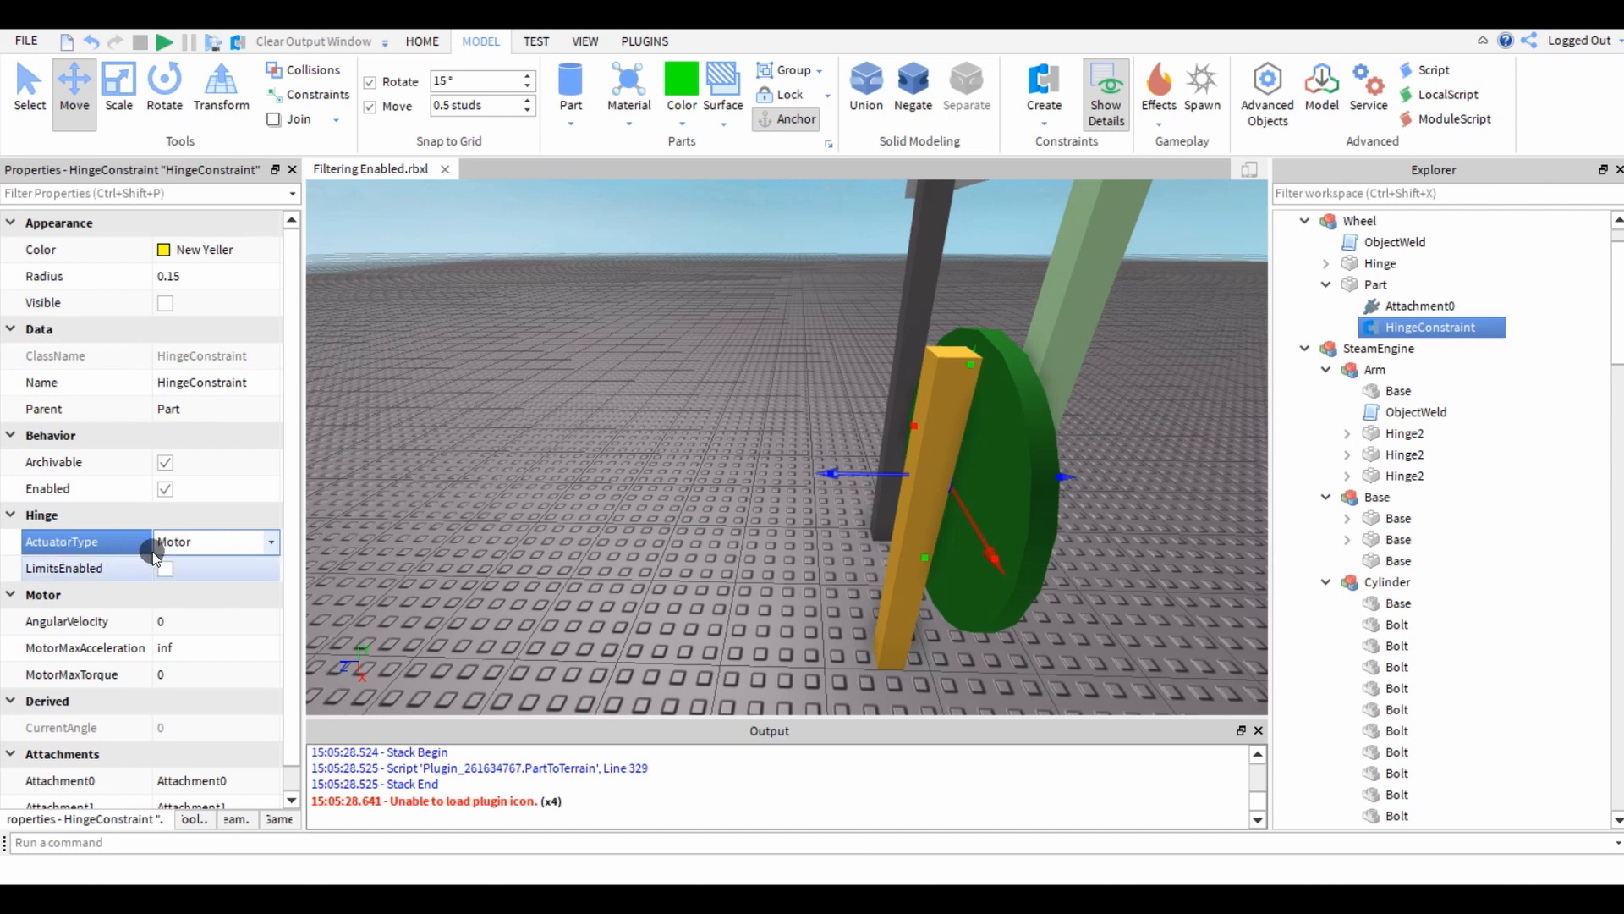
{"action": "left_click", "coordinate": [213, 385]}
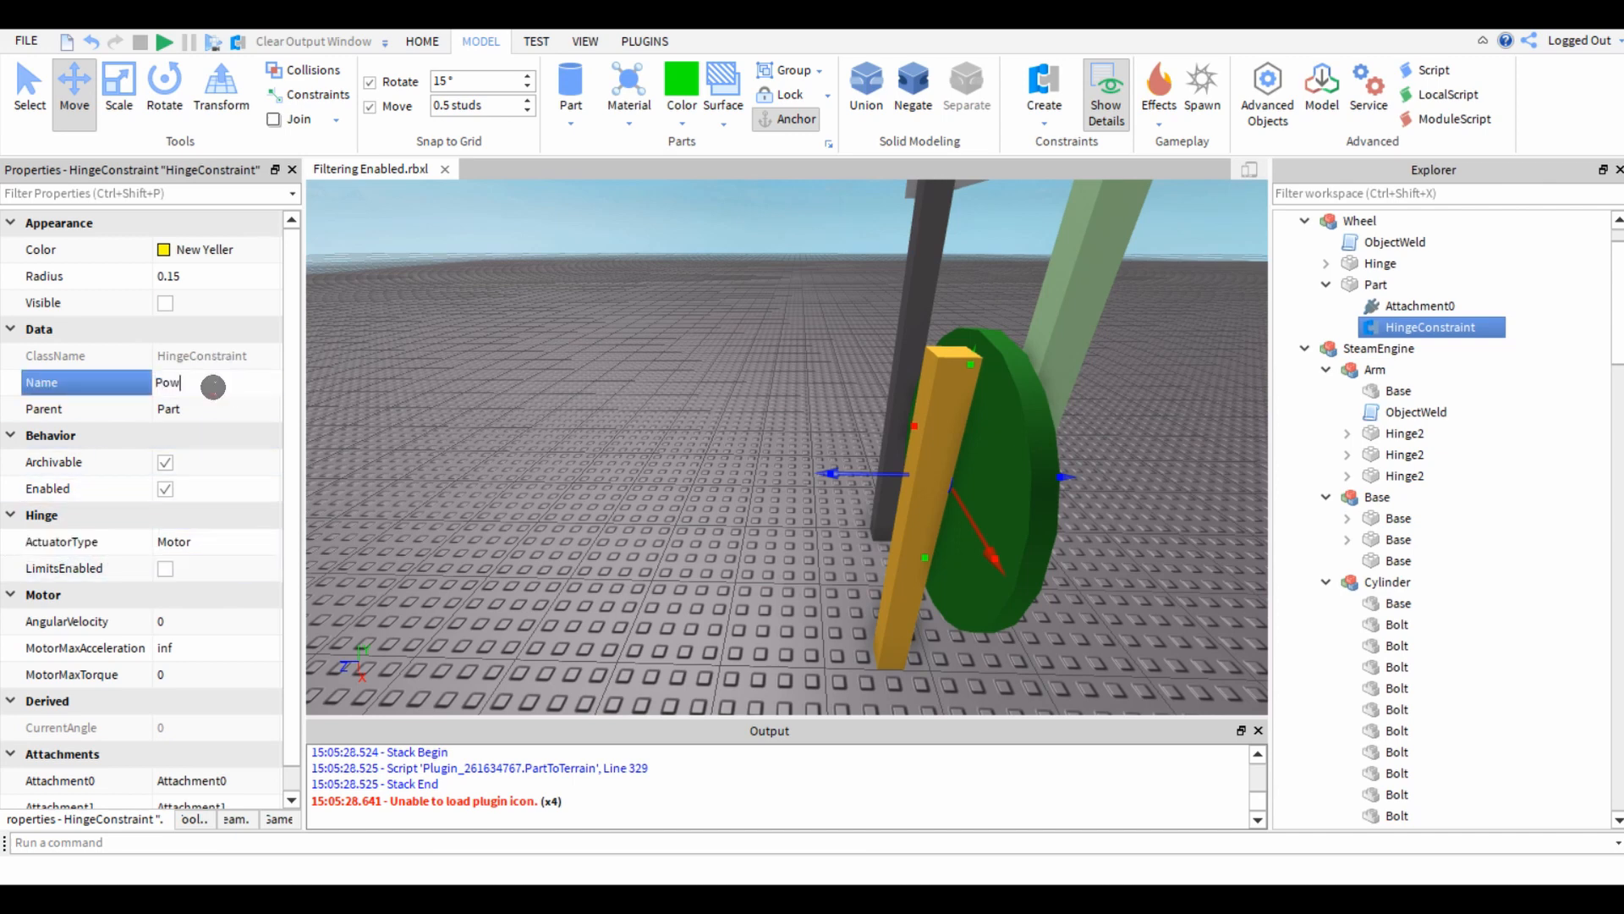
Set the Power hinge's MotorMaxTorque to an effectively infinite value (inf) and its AngularVelocity to 8.
{"action": "left_click", "coordinate": [189, 670]}
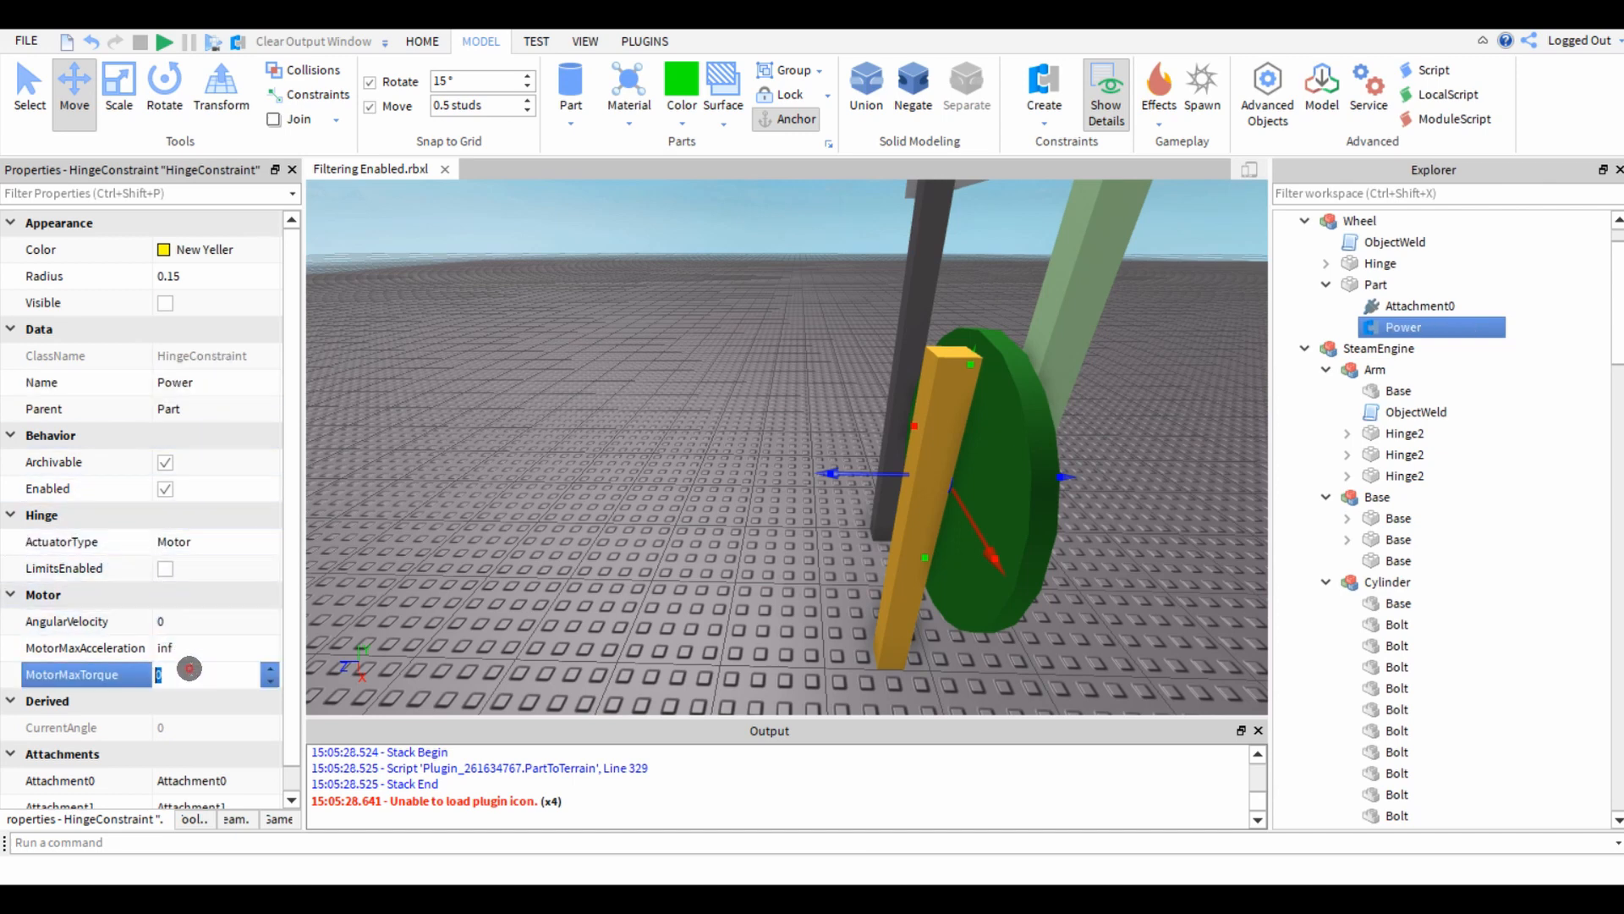
{"action": "type", "text": "99999999999999999999"}
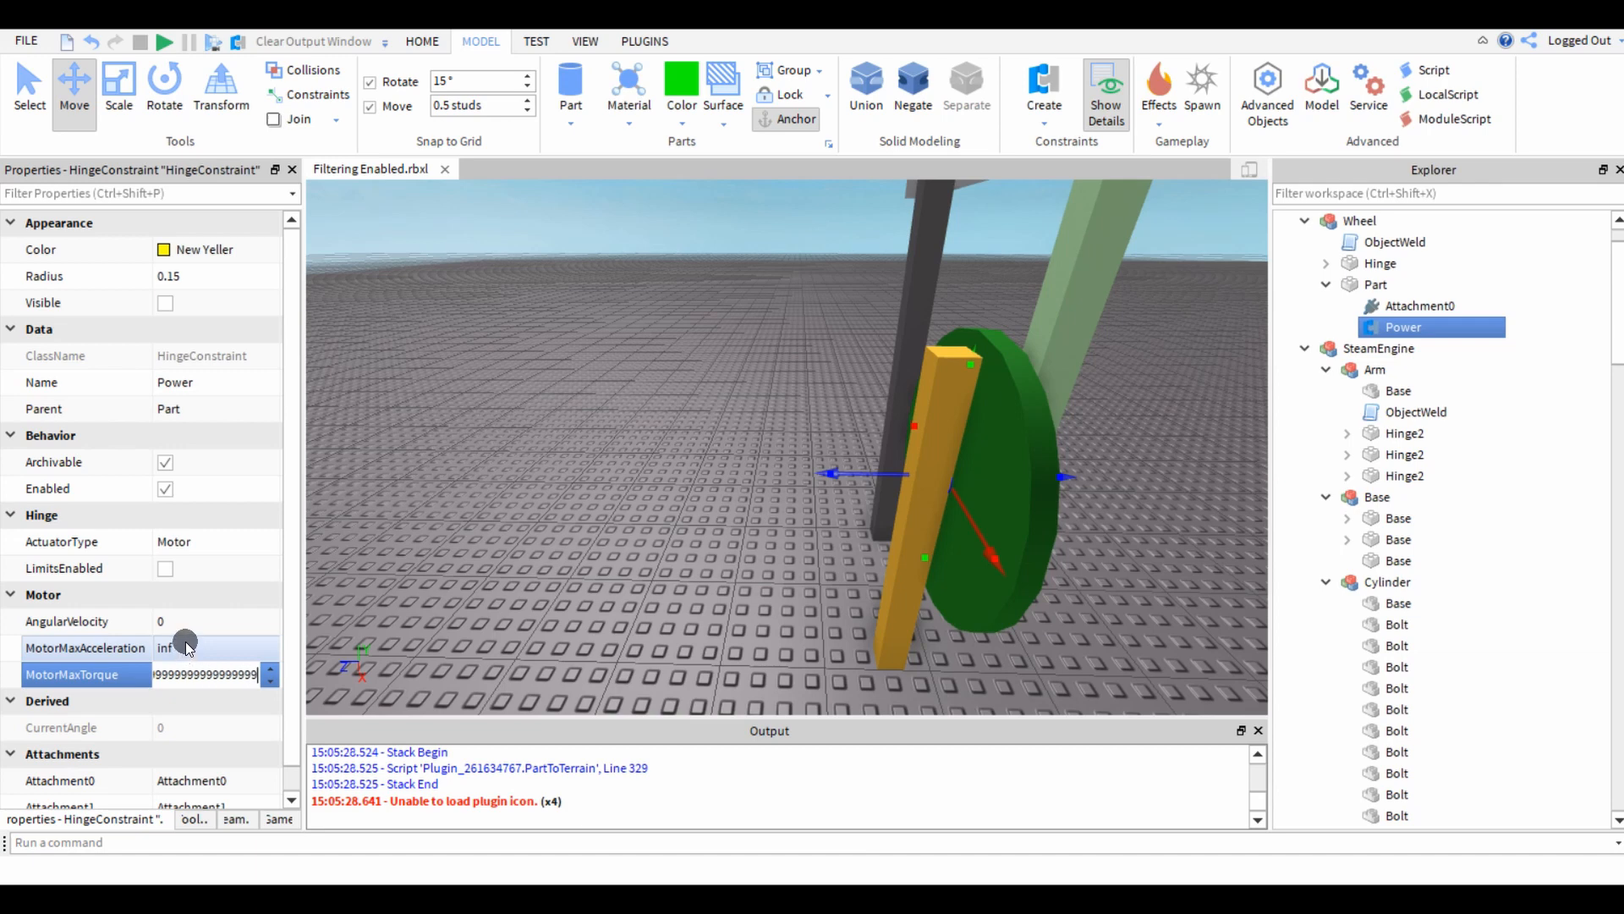
{"action": "left_click", "coordinate": [201, 620]}
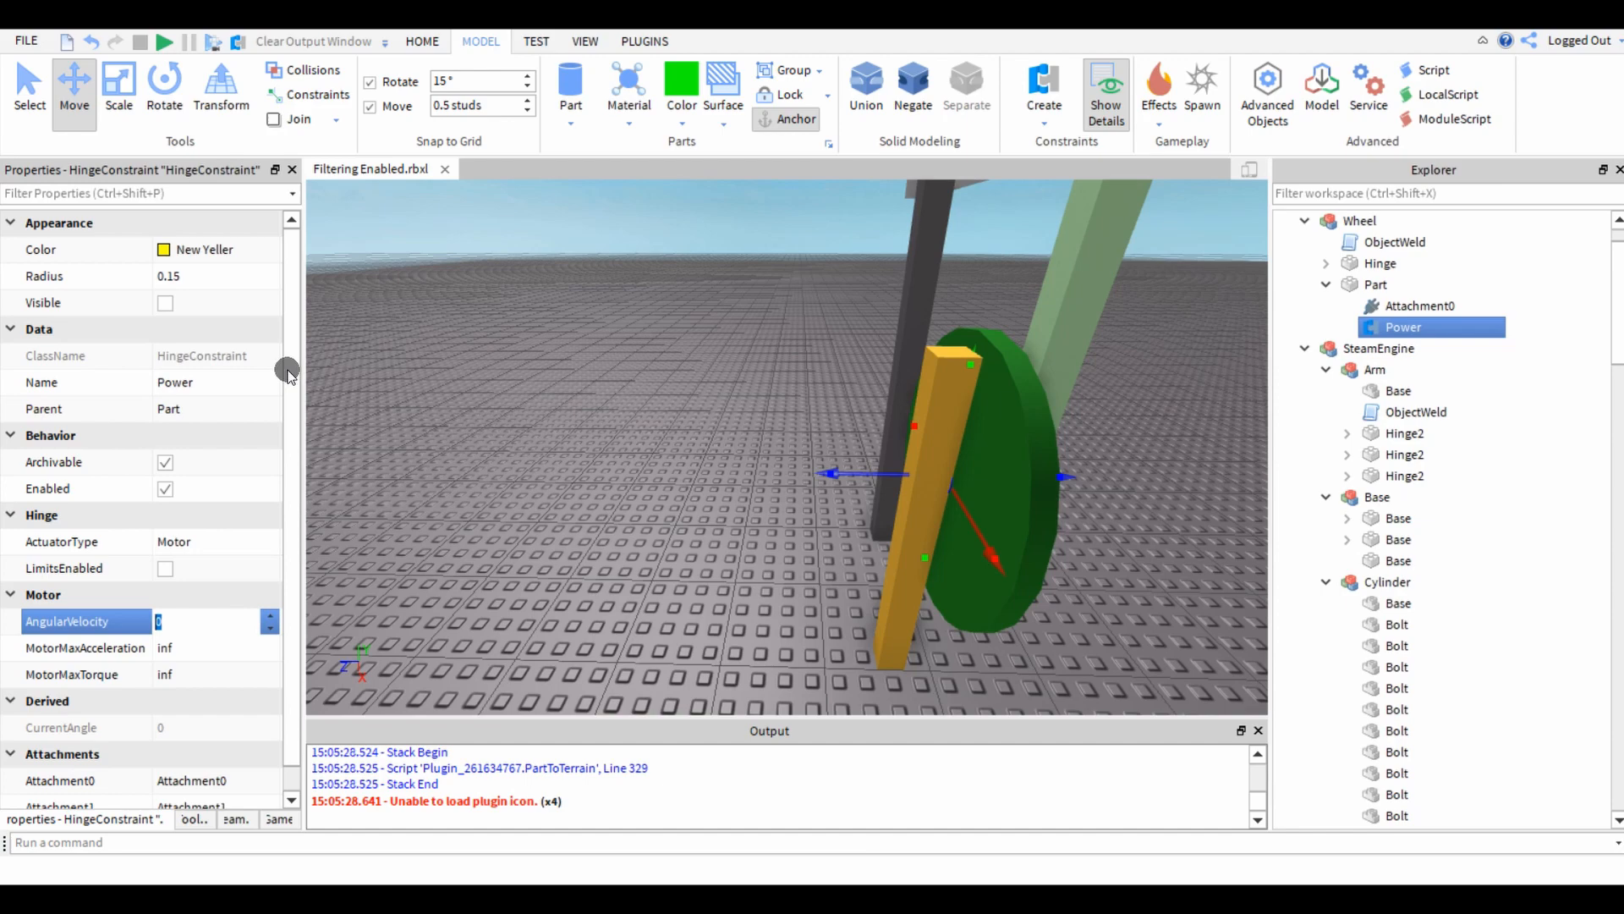
{"action": "right_click_drag", "start_coordinate": [662, 375], "coordinate": [600, 359]}
{"action": "key", "text": "d"}
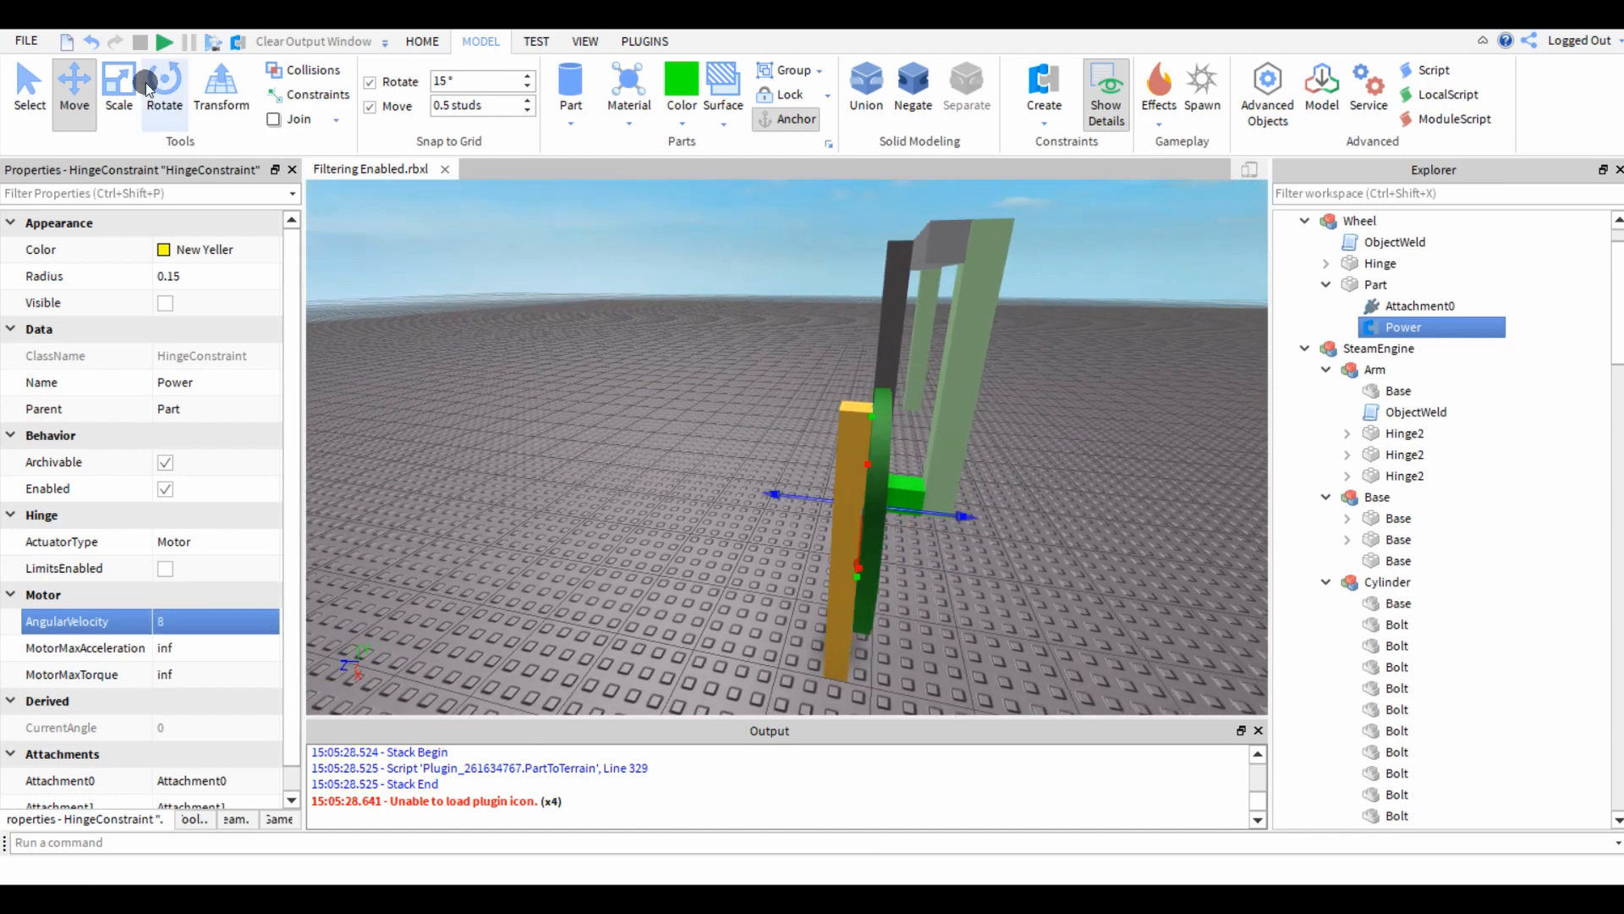
Run the simulation and examine the motor-driven wheel rocking the beam and prongs from several sides.
{"action": "left_click", "coordinate": [157, 41]}
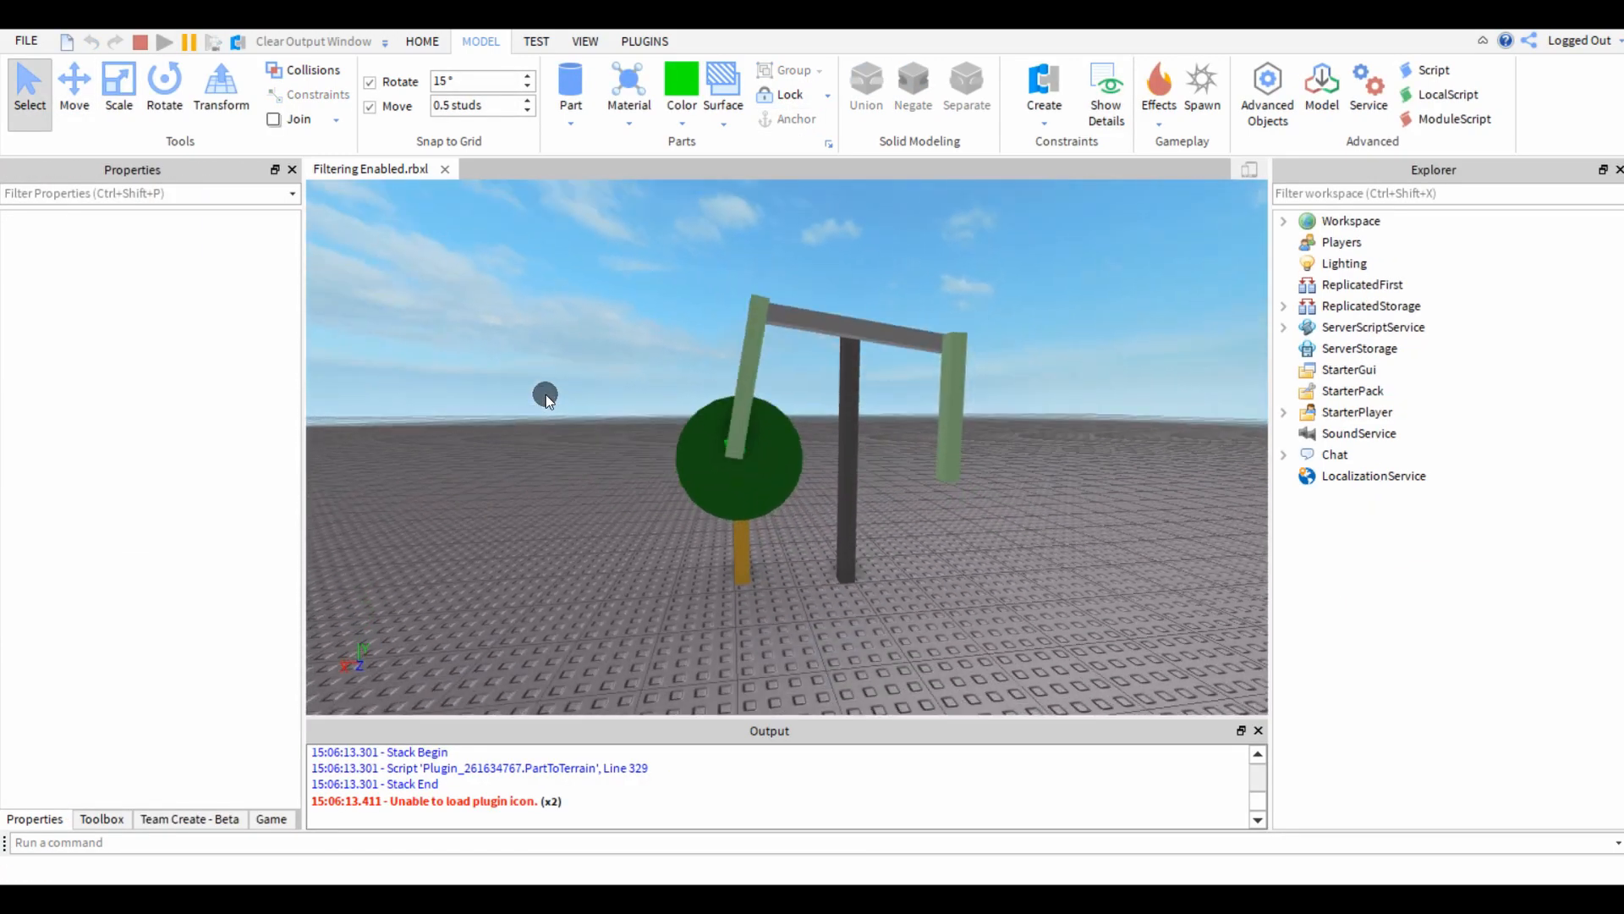
{"action": "key", "text": "a"}
{"action": "key", "text": "w"}
{"action": "right_click_drag", "start_coordinate": [545, 394], "coordinate": [564, 393]}
{"action": "key", "text": "d"}
{"action": "key", "text": "s"}
{"action": "key", "text": "d"}
{"action": "key", "text": "w"}
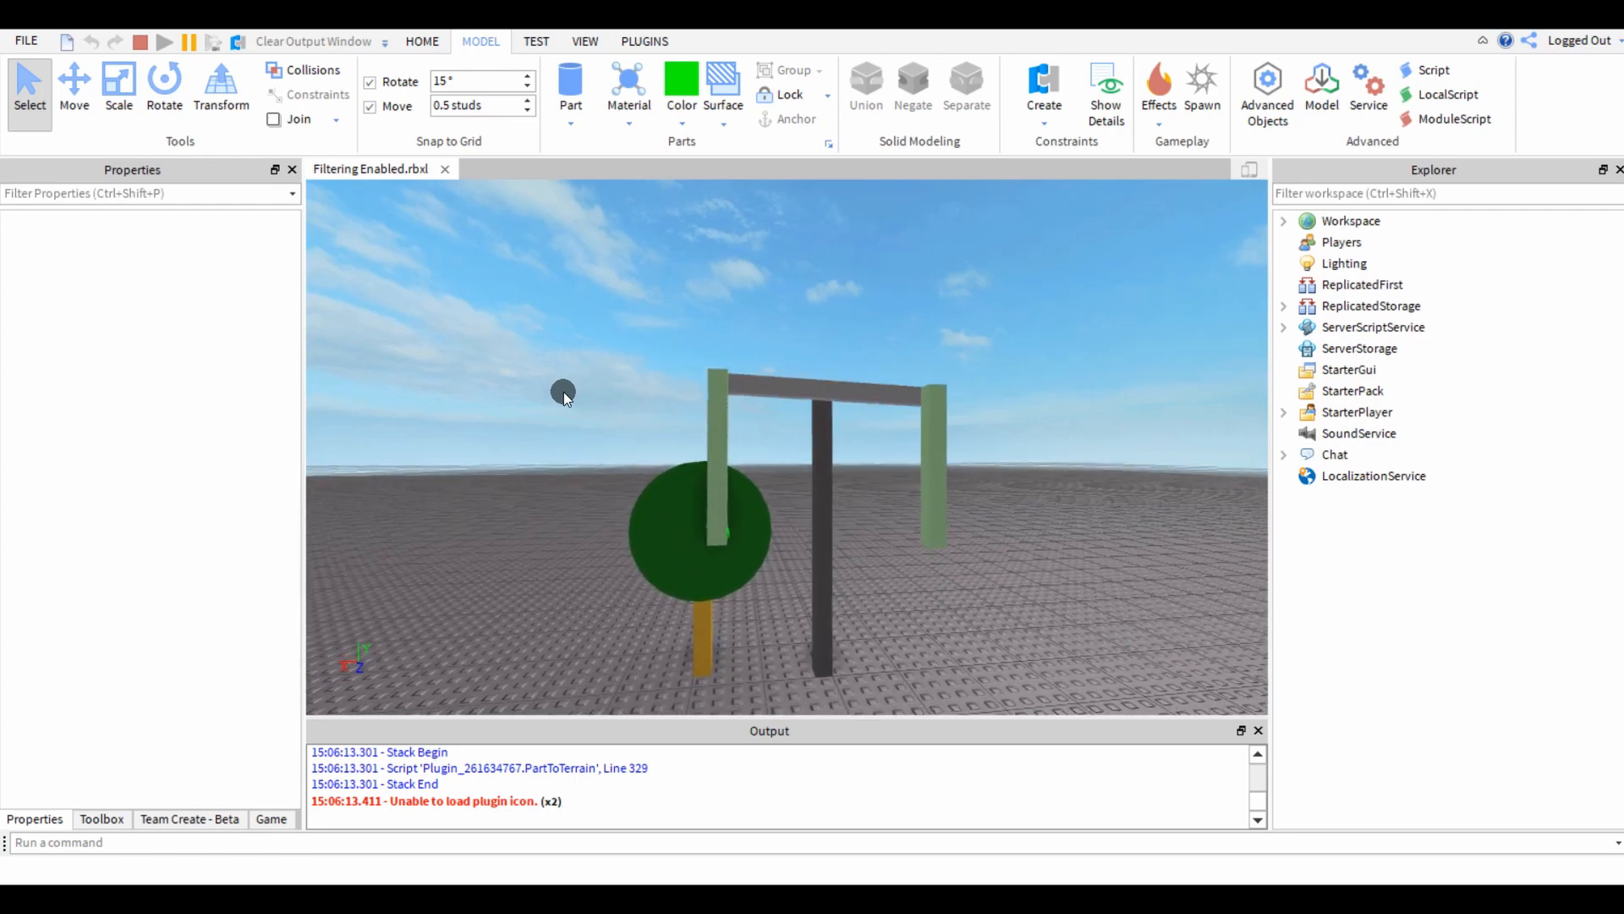
{"action": "key", "text": "w"}
{"action": "key", "text": "d"}
{"action": "right_click_drag", "start_coordinate": [564, 393], "coordinate": [563, 393]}
{"action": "key", "text": "s"}
{"action": "right_click_drag", "start_coordinate": [825, 575], "coordinate": [826, 575]}
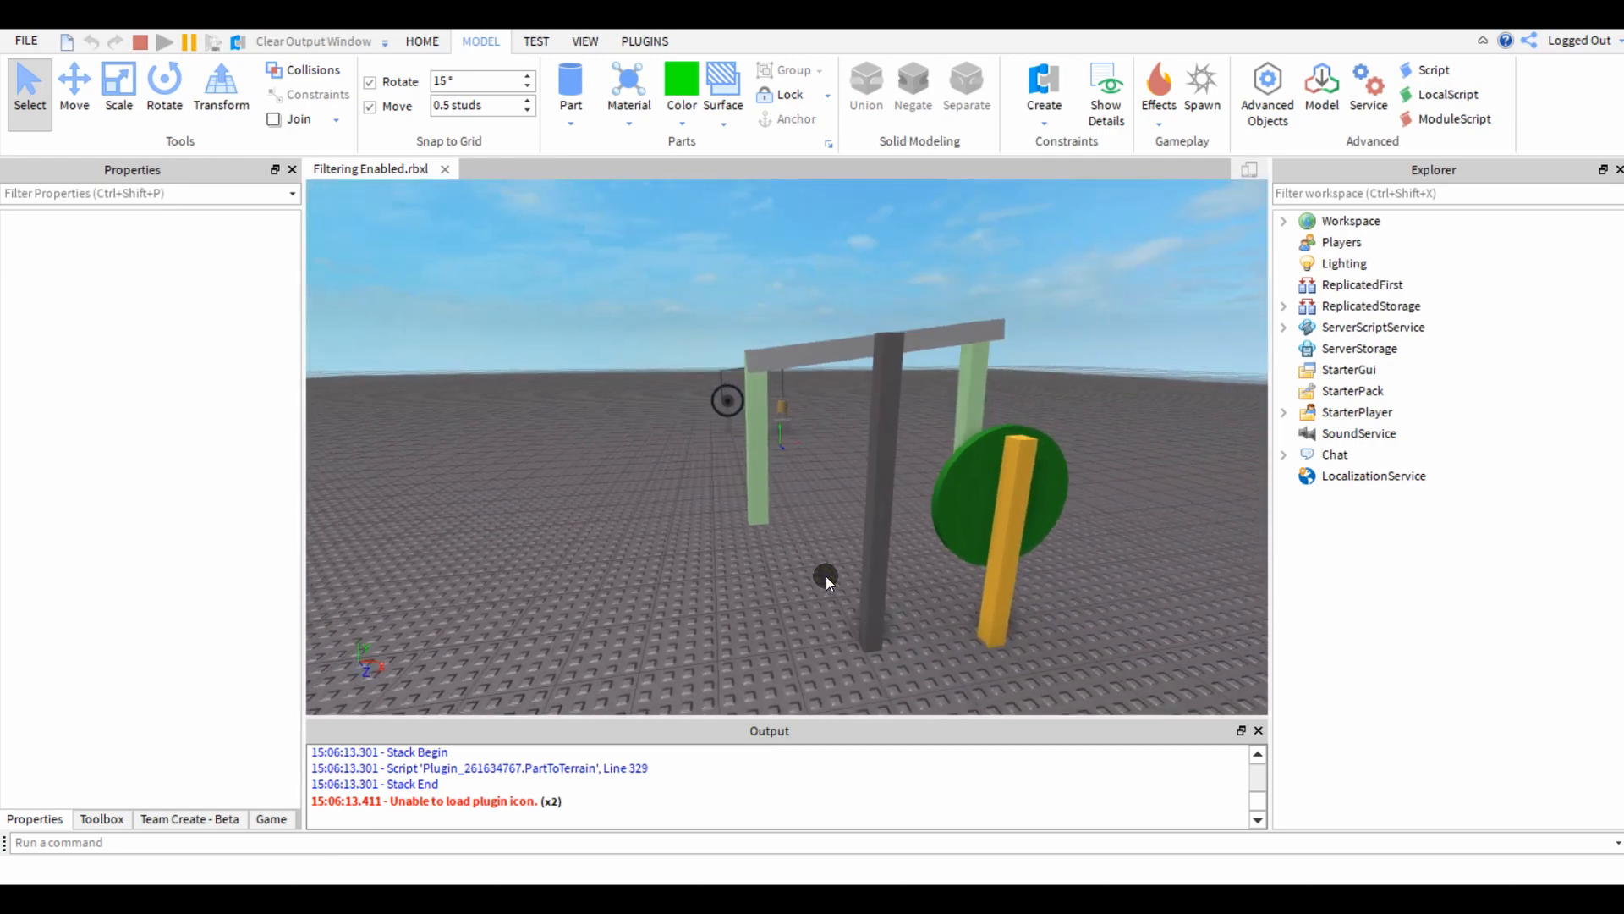
{"action": "key", "text": "d"}
{"action": "key", "text": "w"}
Filter the workspace for "po" and set the AngularVelocity of the green wheel's Power hinge to 20 in the running simulation.
{"action": "left_click", "coordinate": [1340, 194]}
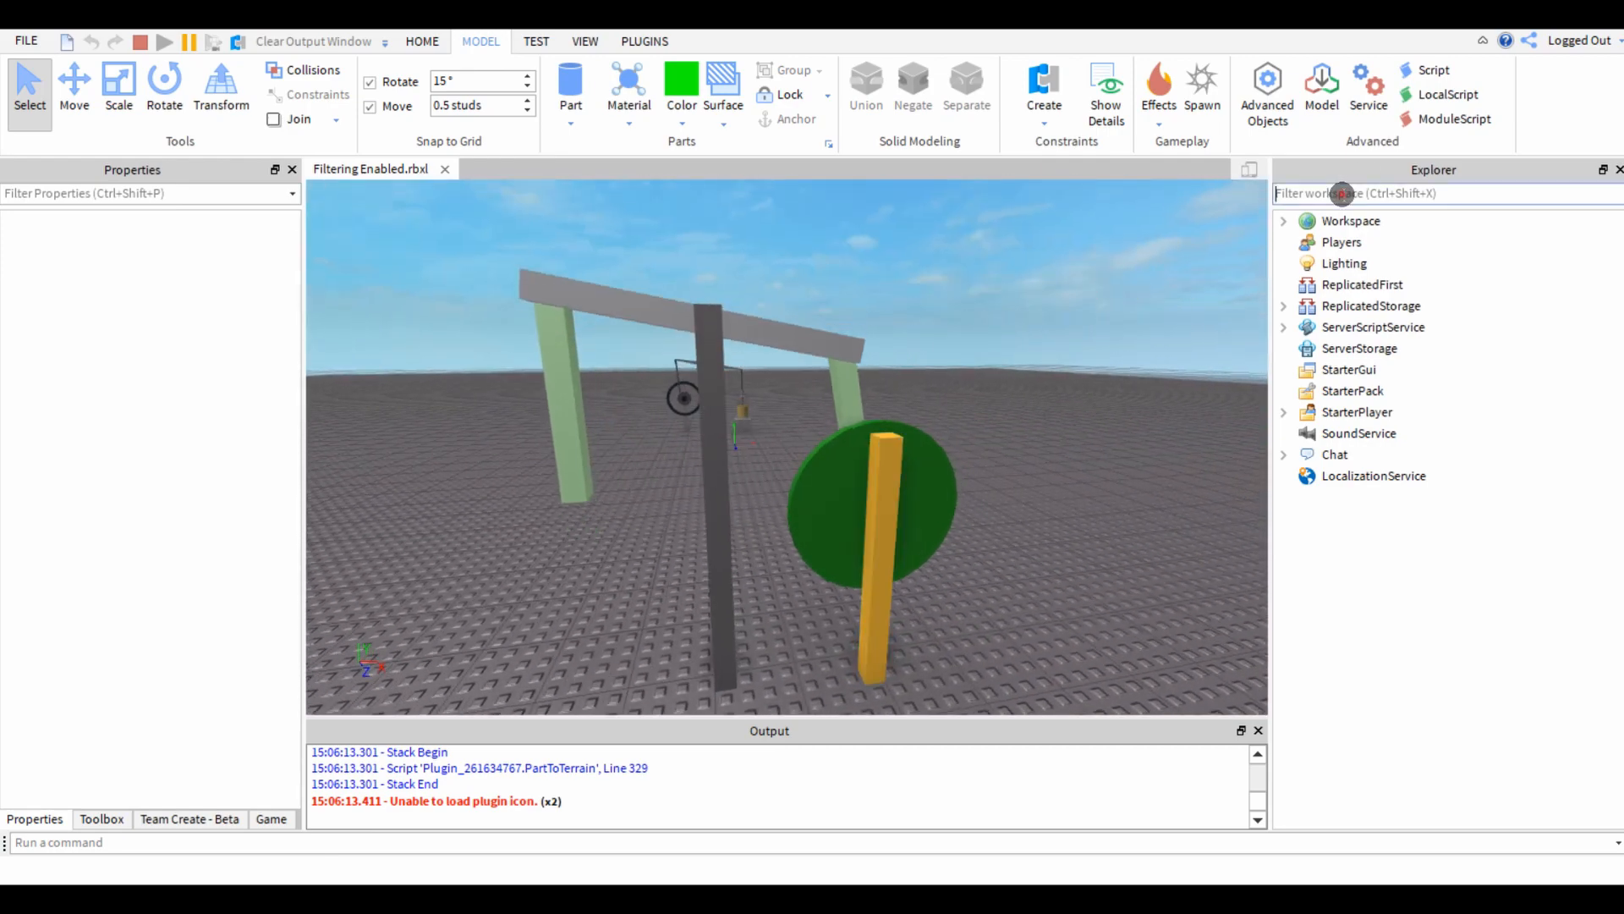
{"action": "type", "text": "po"}
{"action": "left_click", "coordinate": [1424, 390]}
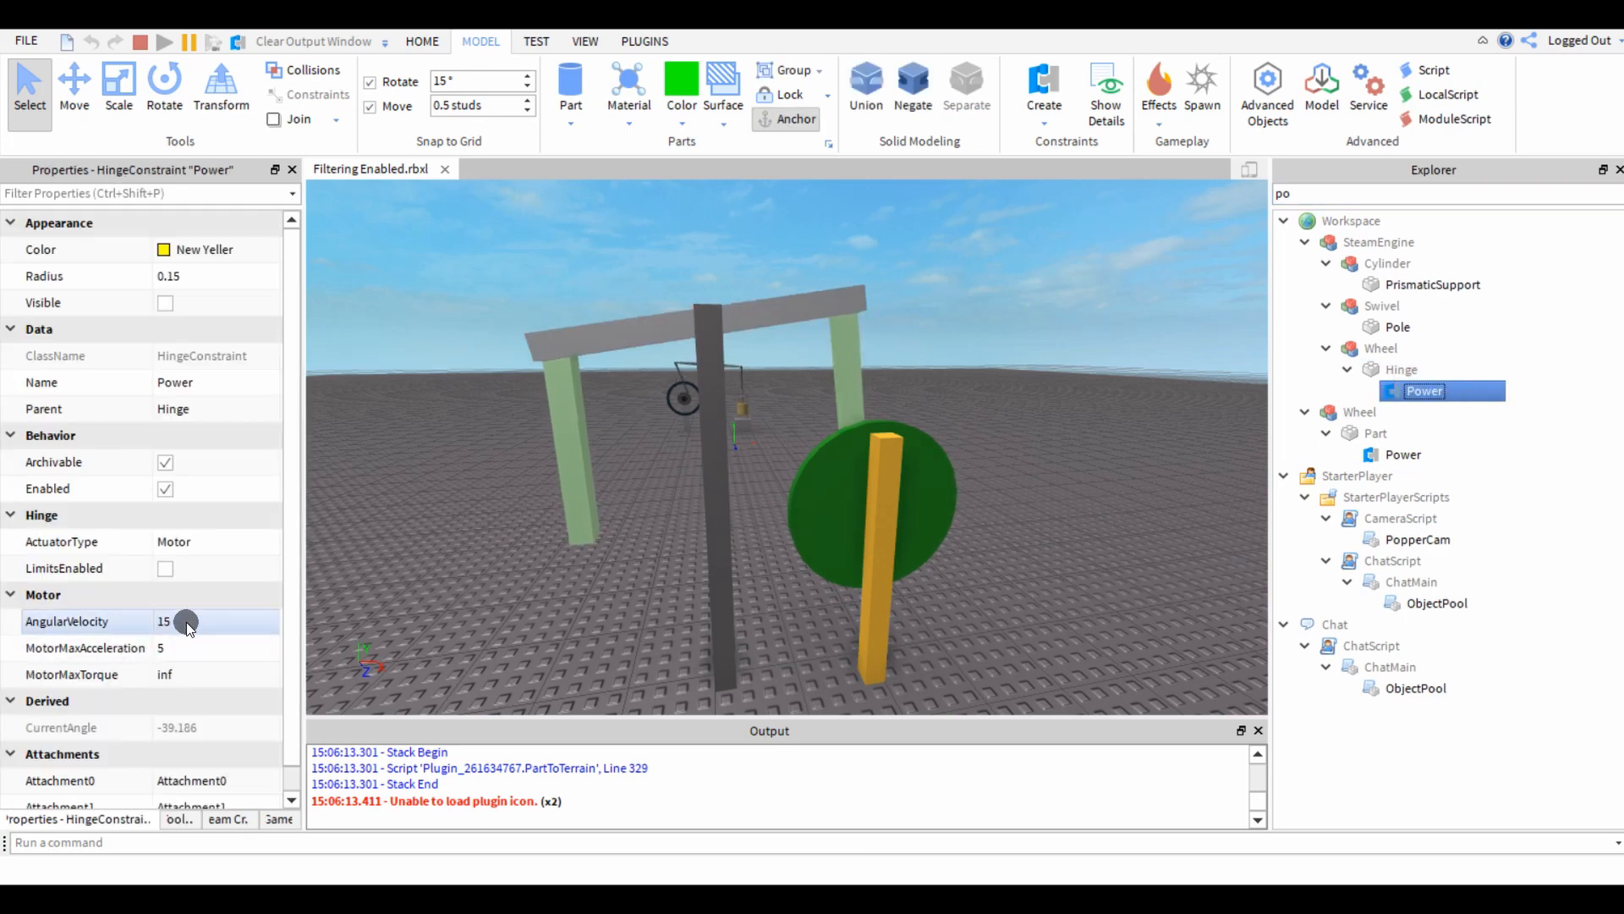
{"action": "left_click", "coordinate": [1472, 454]}
{"action": "left_click", "coordinate": [196, 620]}
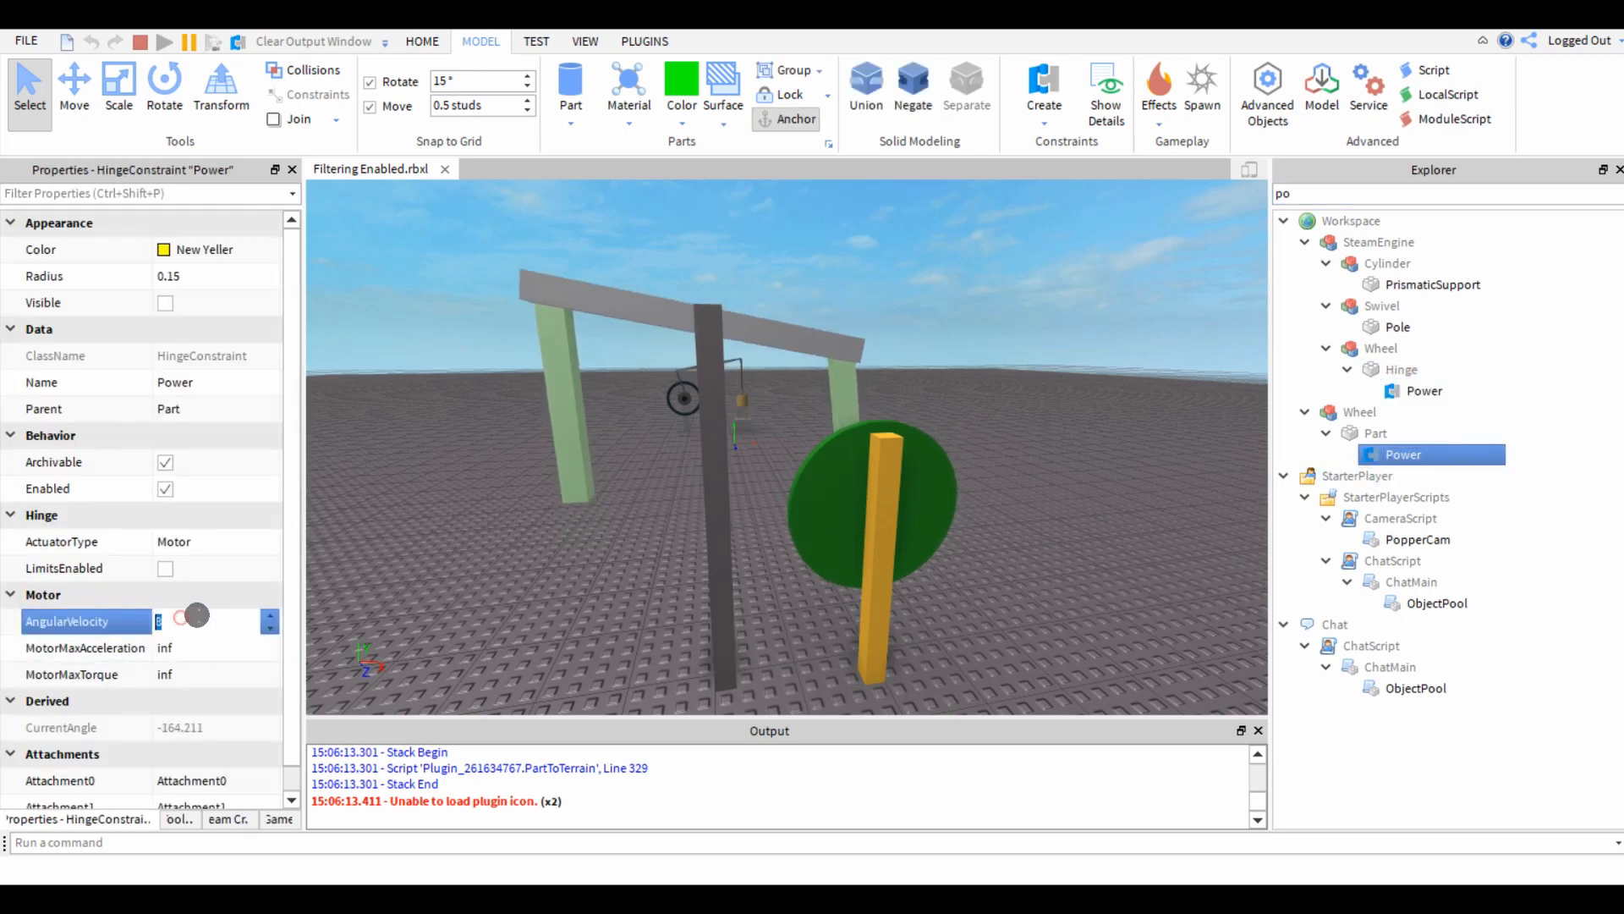
{"action": "type", "text": "20"}
{"action": "key", "text": "Return"}
{"action": "key", "text": "w"}
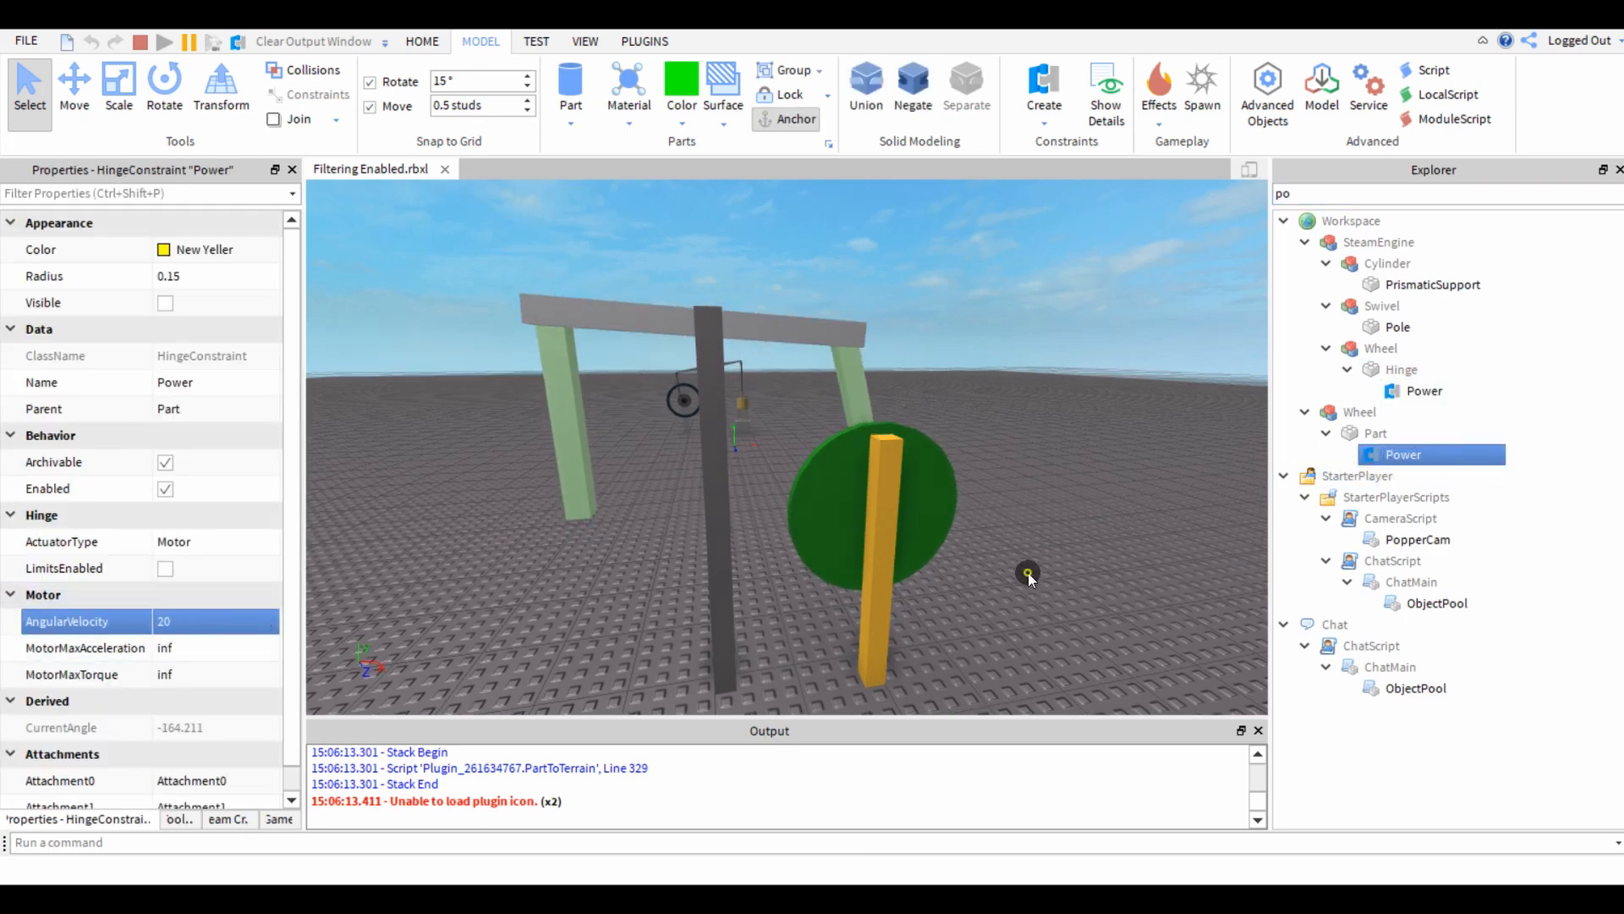
{"action": "key", "text": "a"}
{"action": "key", "text": "w"}
{"action": "right_click_drag", "start_coordinate": [1028, 572], "coordinate": [932, 547]}
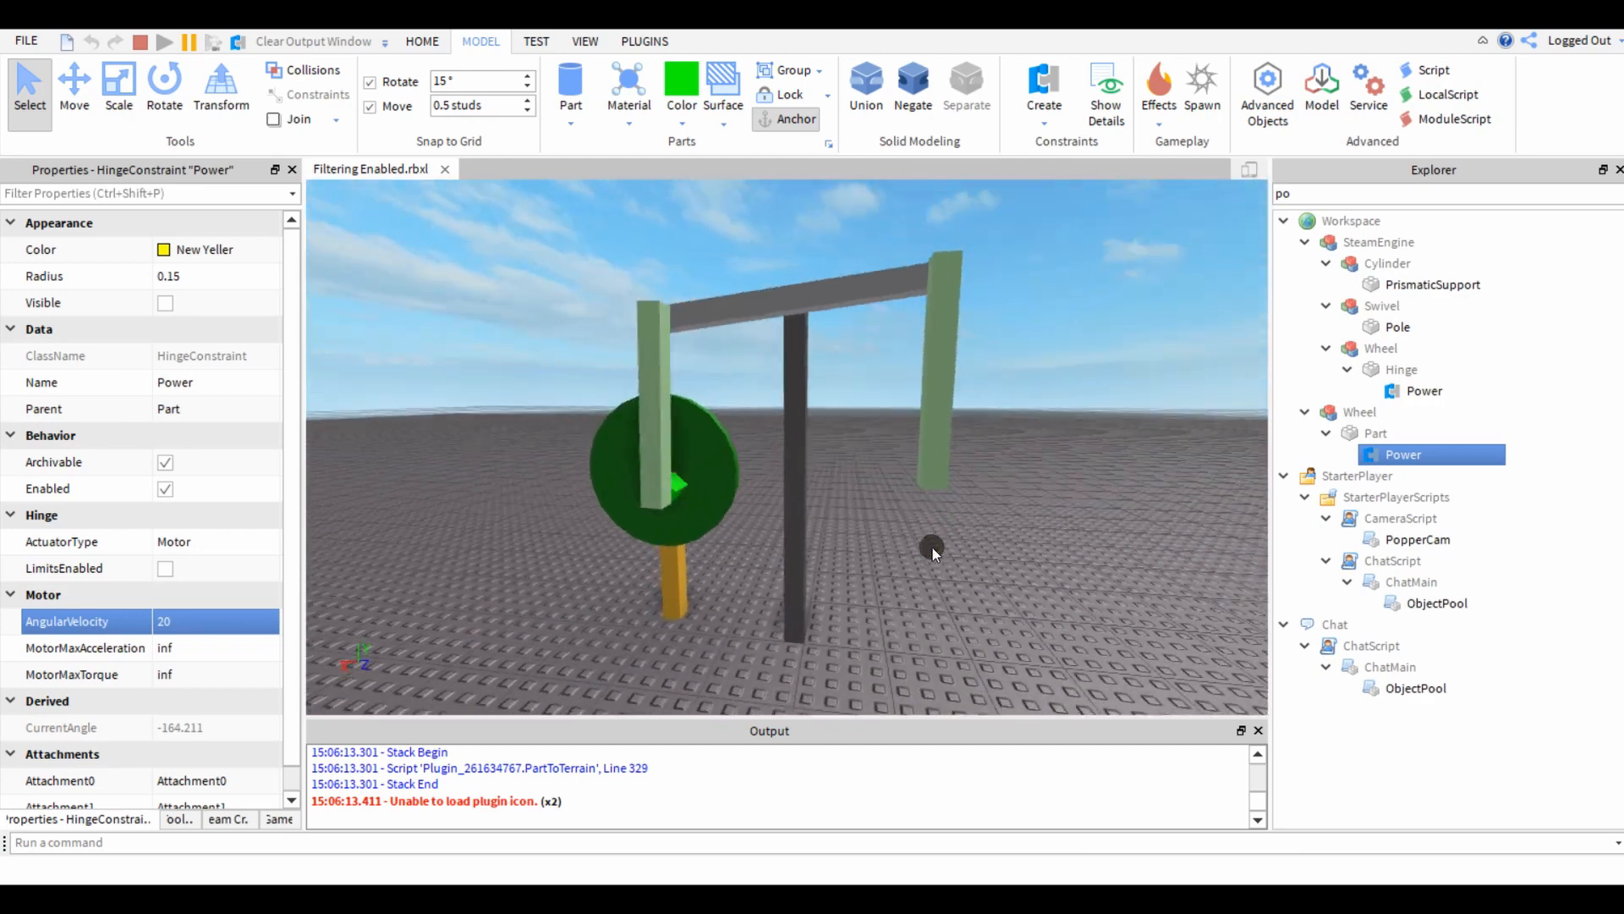
Watch the running linkage at the higher motor speed from different sides and stop the simulation.
{"action": "key", "text": "s"}
{"action": "key", "text": "a"}
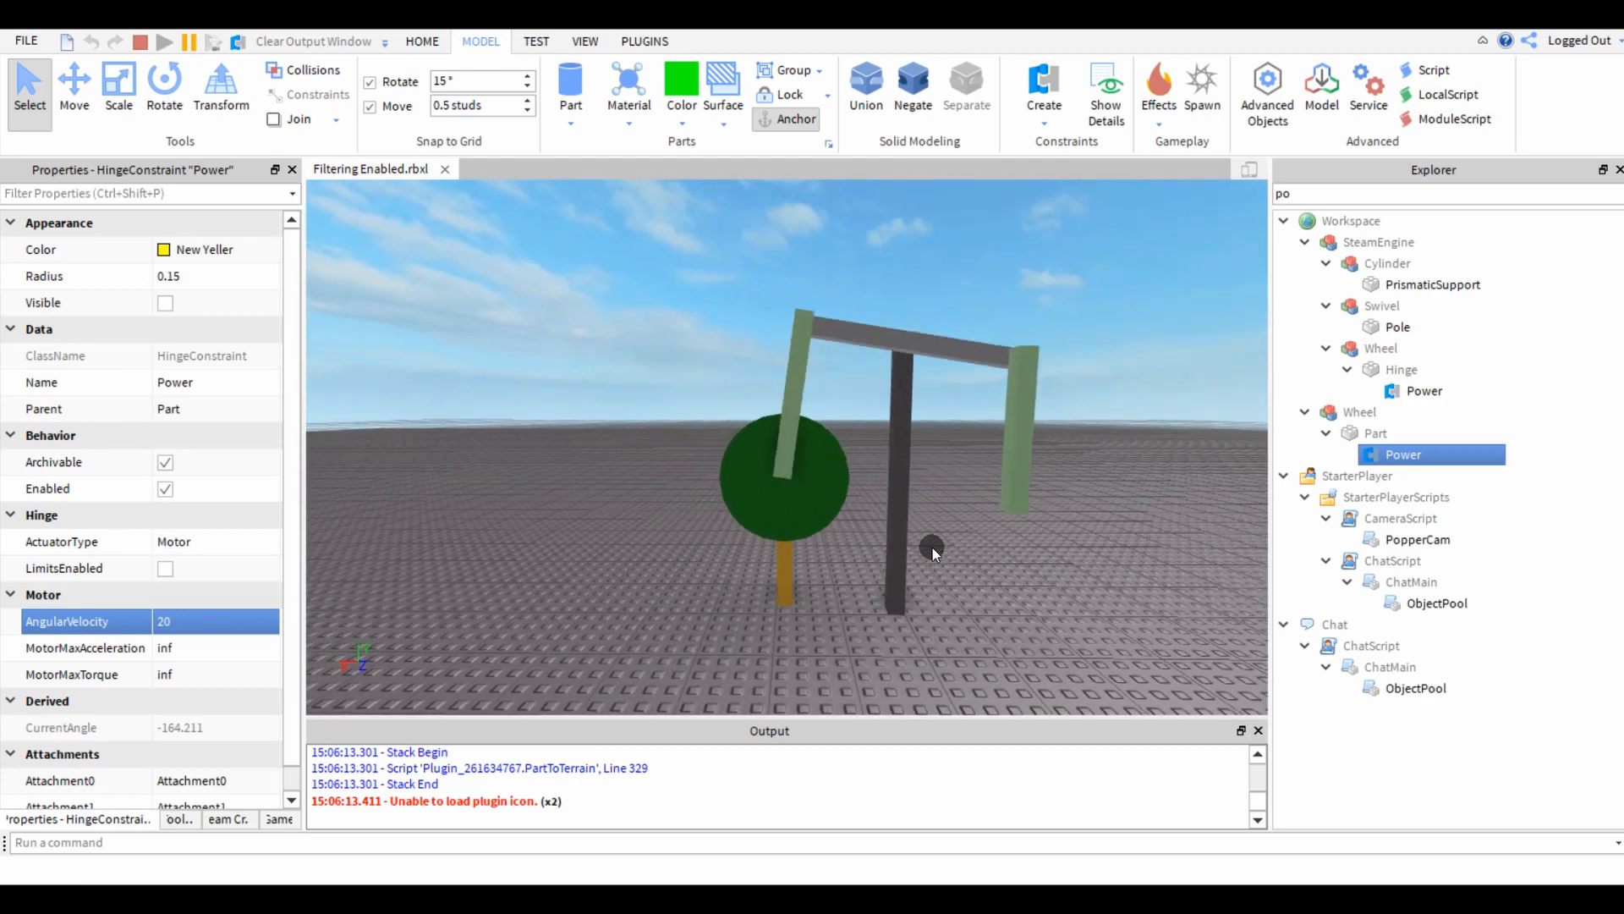
{"action": "key", "text": "w"}
{"action": "key", "text": "w"}
{"action": "key", "text": "a"}
{"action": "left_click", "coordinate": [139, 42]}
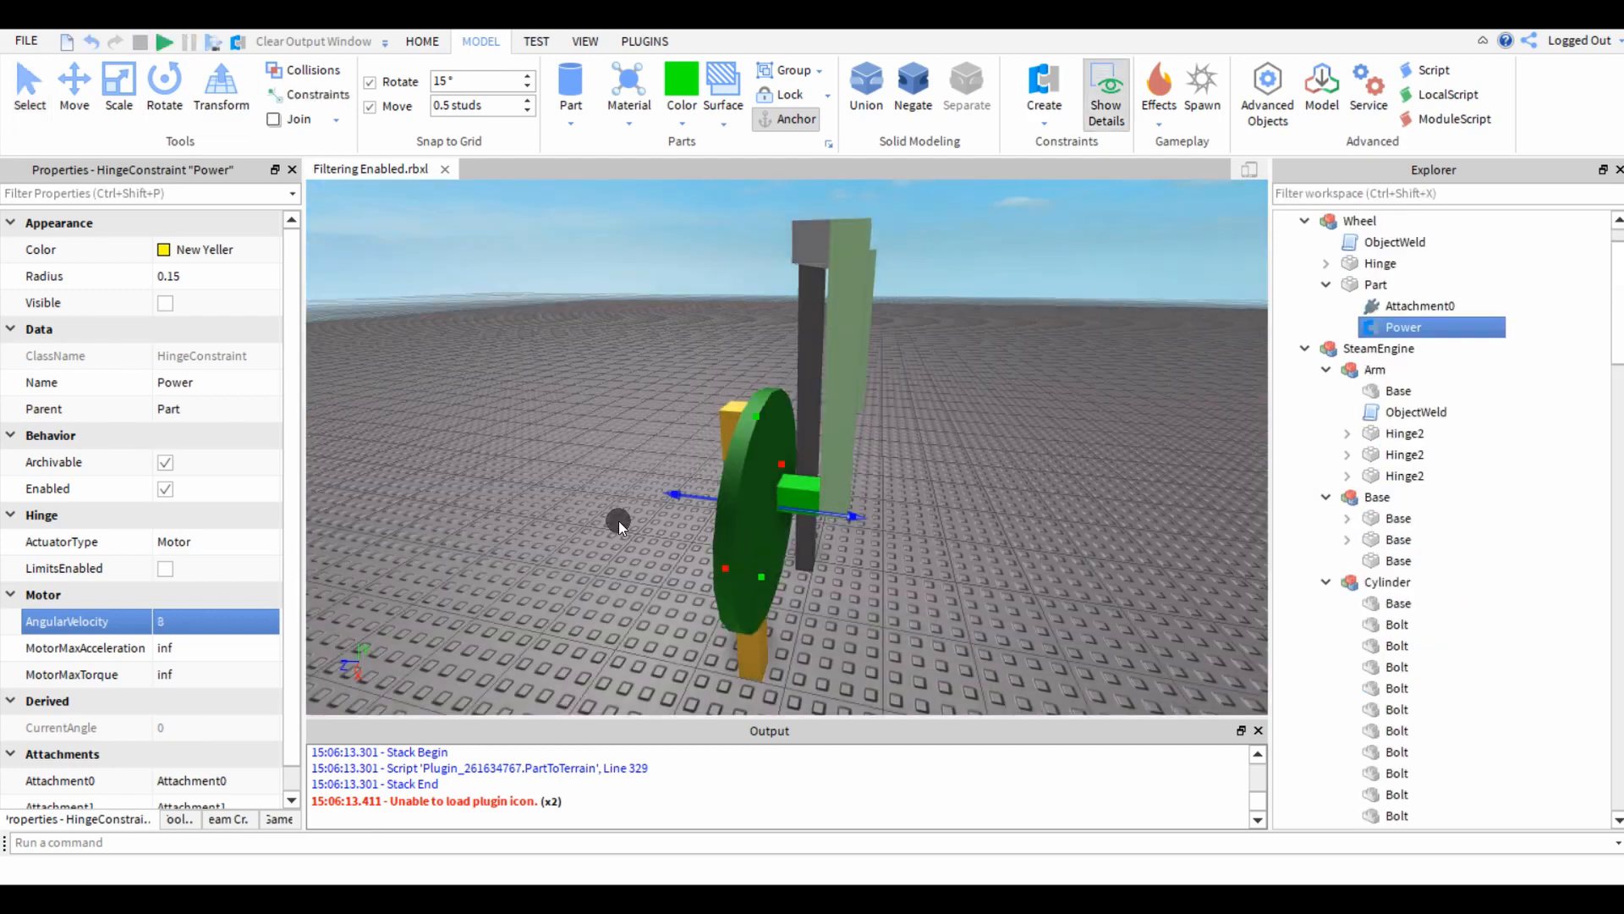
Recolour the green wheel disc Dark stone grey.
{"action": "left_click", "coordinate": [616, 521]}
{"action": "key", "text": "w"}
{"action": "key", "text": "a"}
{"action": "left_click", "coordinate": [805, 482]}
{"action": "left_click", "coordinate": [681, 84]}
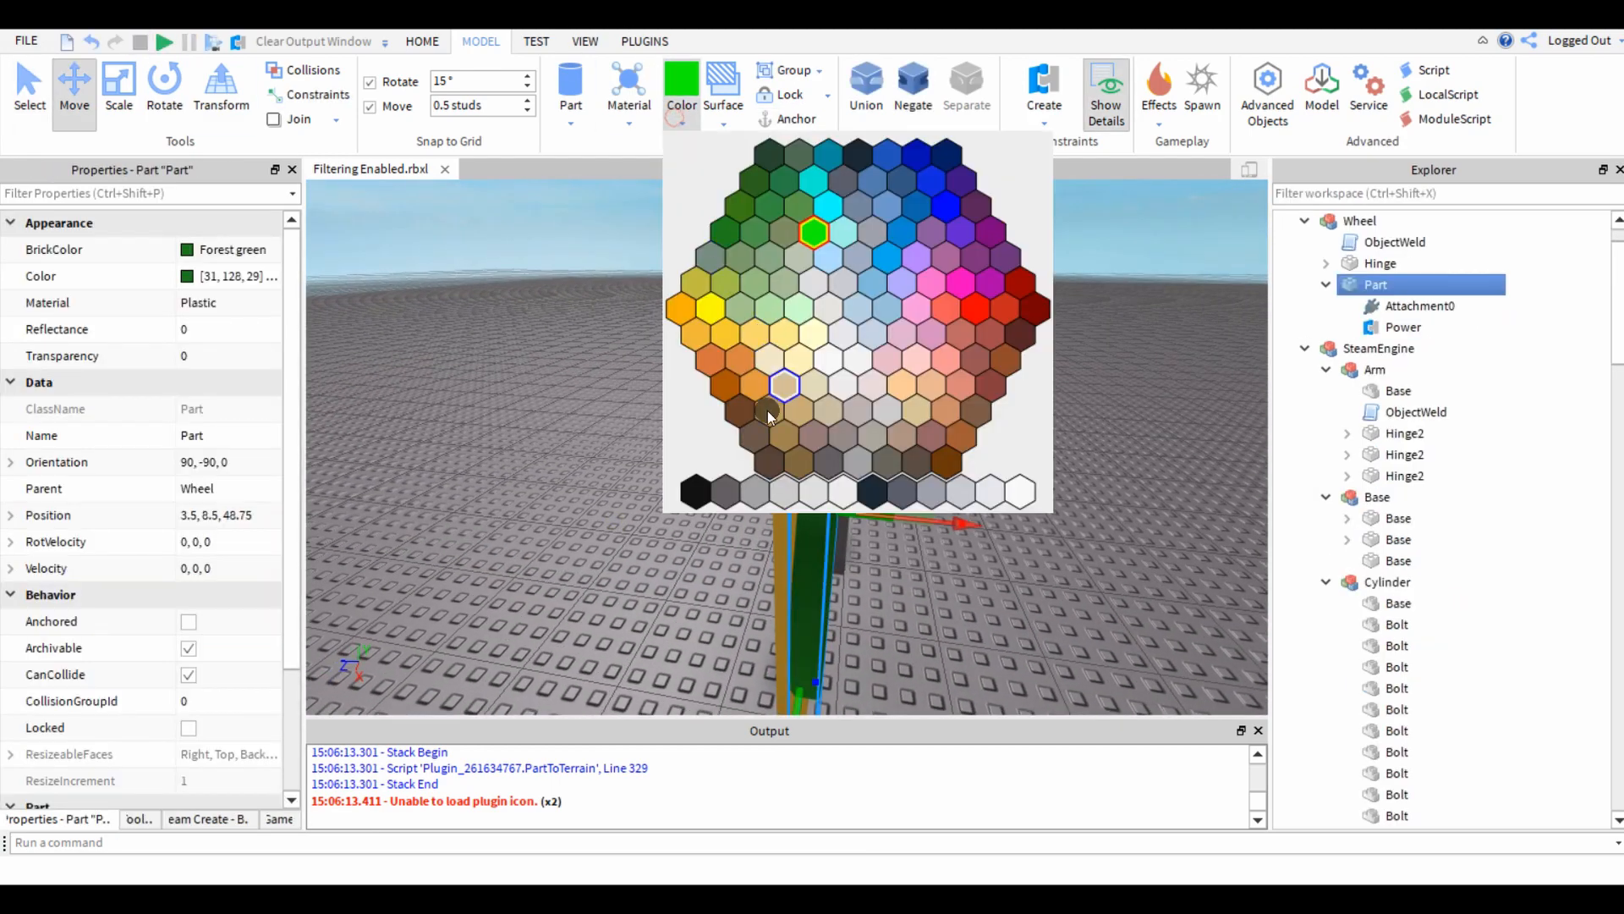
{"action": "left_click", "coordinate": [726, 490]}
{"action": "left_click", "coordinate": [563, 490]}
Recolour the wheel's lime green Hinge block and the prong attached to it Medium stone grey.
{"action": "key", "text": "a"}
{"action": "right_click_drag", "start_coordinate": [561, 491], "coordinate": [533, 485]}
{"action": "key", "text": "s"}
{"action": "left_click", "coordinate": [763, 521]}
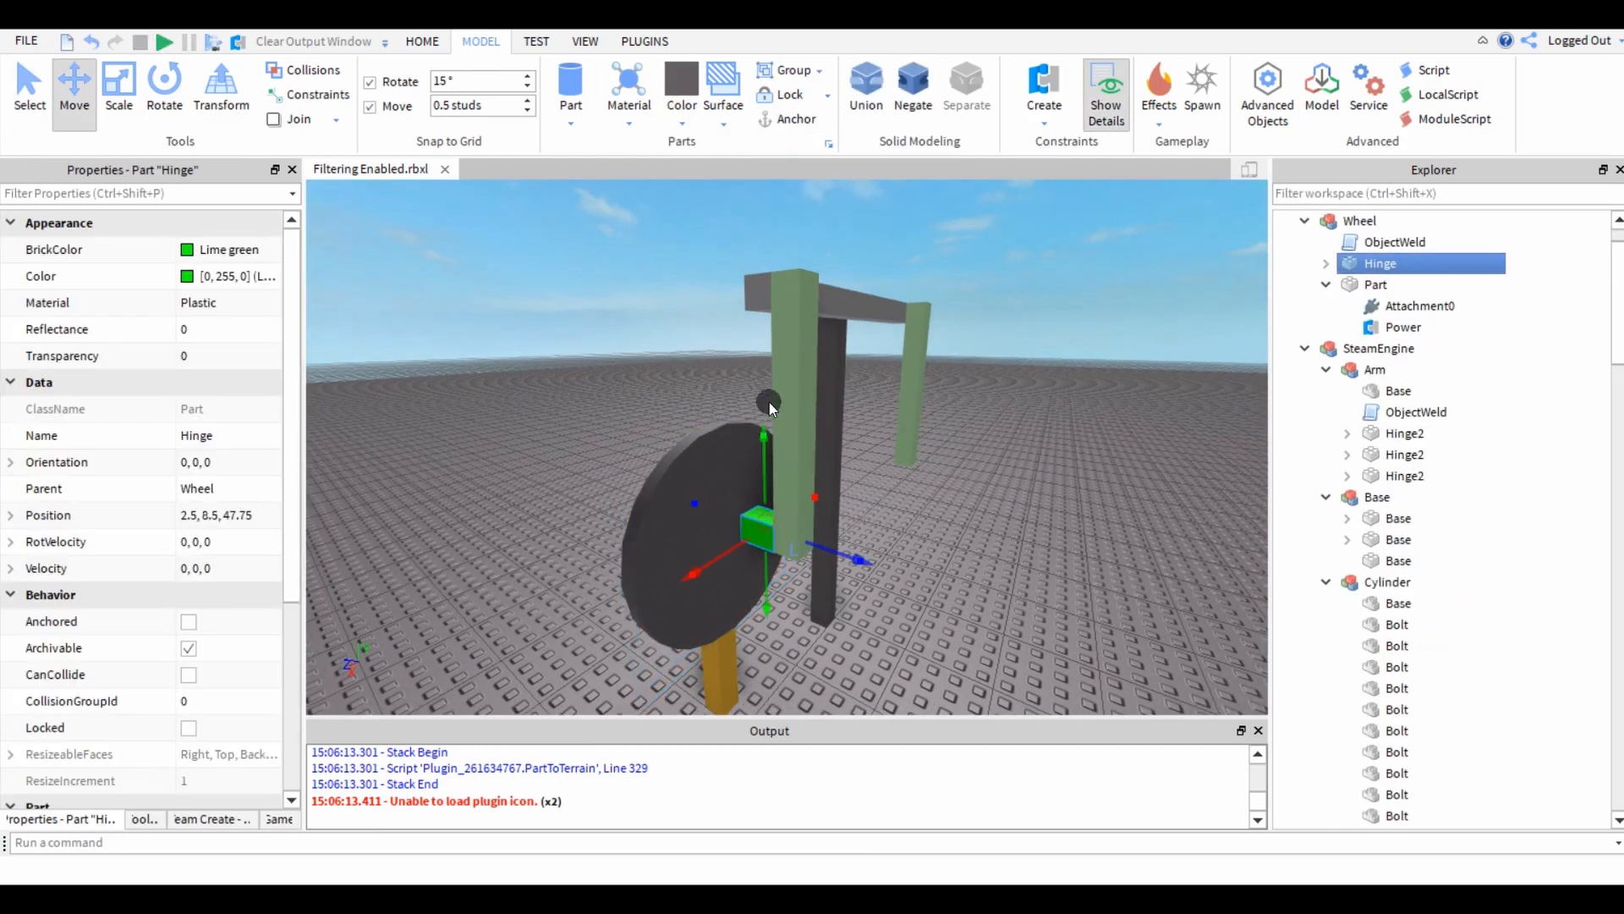
{"action": "left_click", "coordinate": [779, 389], "text": "ctrl"}
{"action": "left_click", "coordinate": [681, 101]}
{"action": "left_click", "coordinate": [756, 492]}
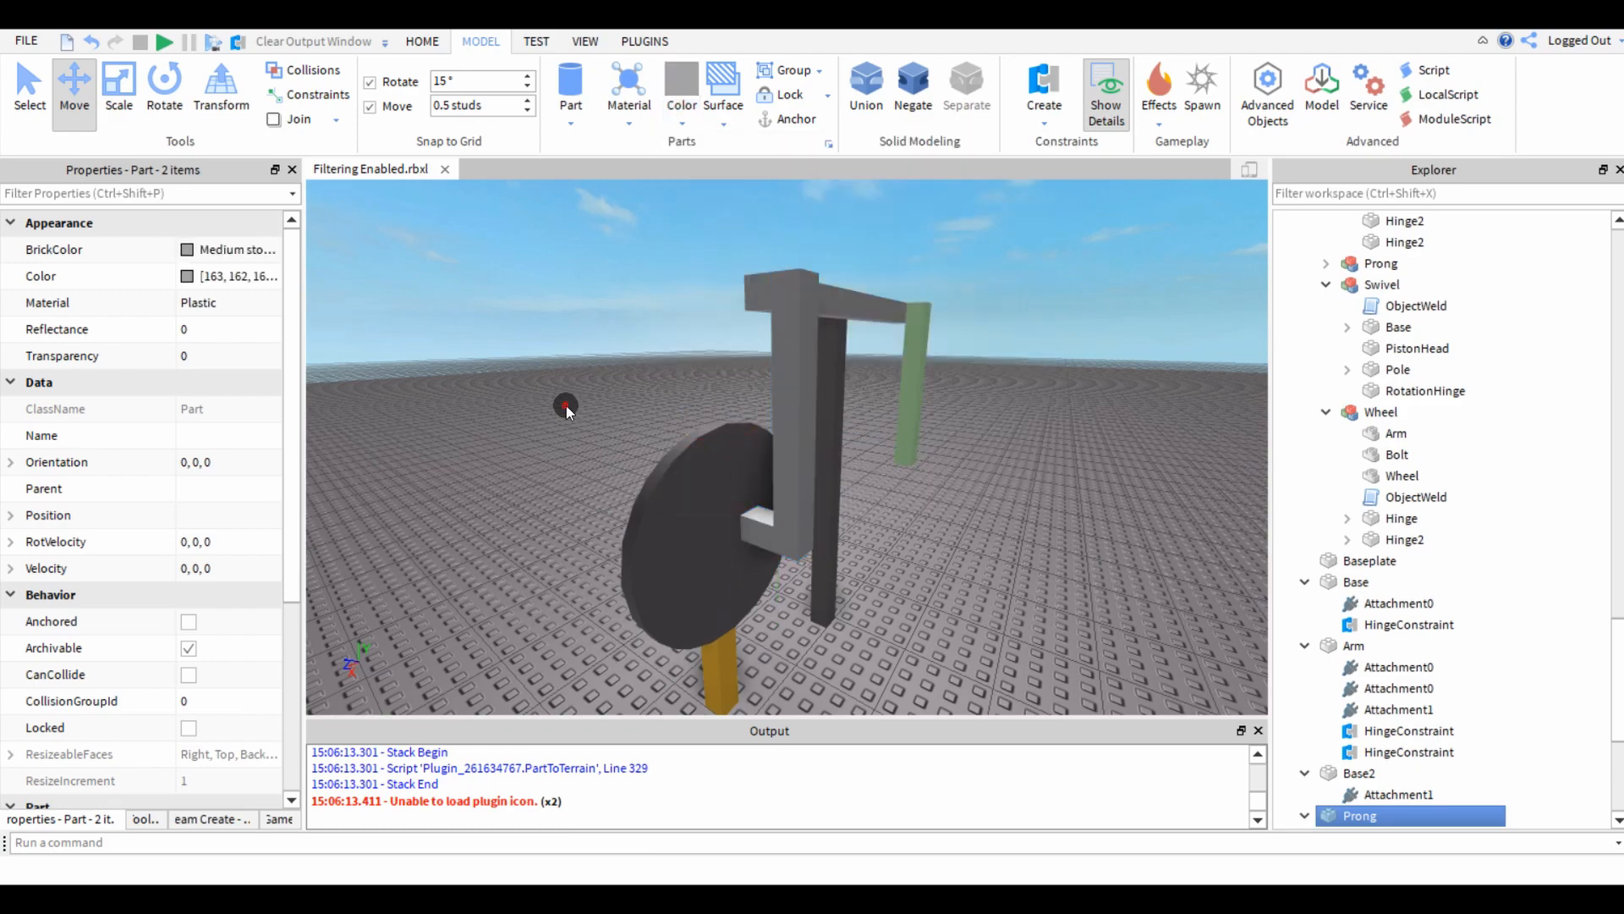
{"action": "left_click", "coordinate": [565, 404]}
Change the colour of the wheel-side prong to Dark stone grey.
{"action": "left_click", "coordinate": [793, 342]}
{"action": "left_click", "coordinate": [681, 101]}
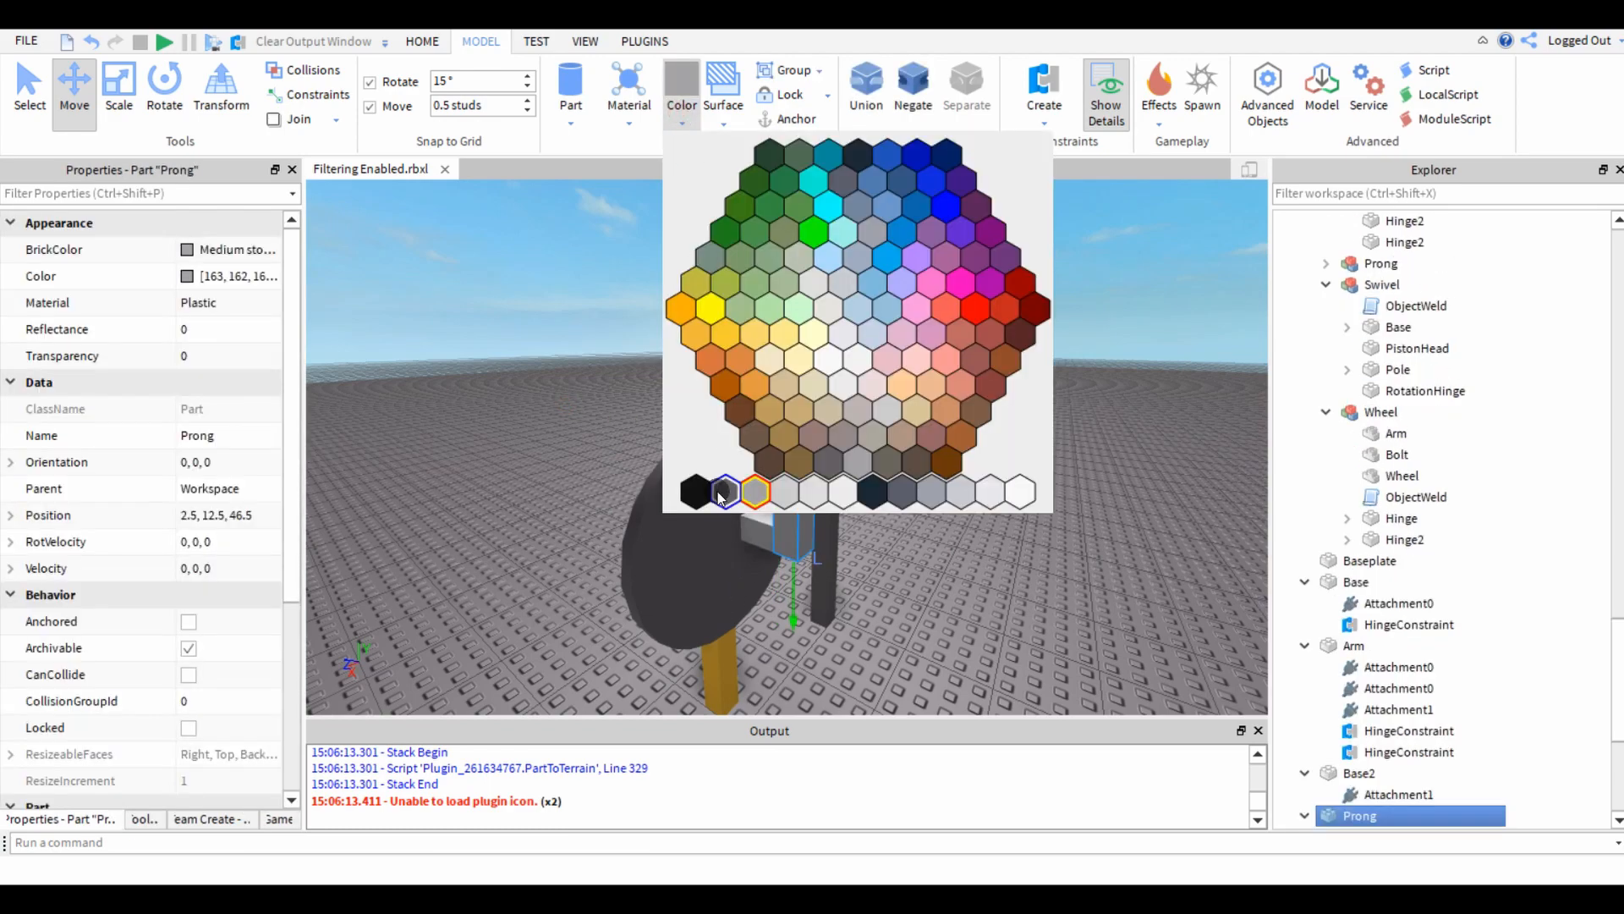
{"action": "left_click", "coordinate": [718, 491]}
{"action": "left_click", "coordinate": [525, 374]}
Recolour the wheel's orange support post, Base2, Medium stone grey.
{"action": "right_click_drag", "start_coordinate": [526, 374], "coordinate": [541, 380]}
{"action": "left_click", "coordinate": [611, 451]}
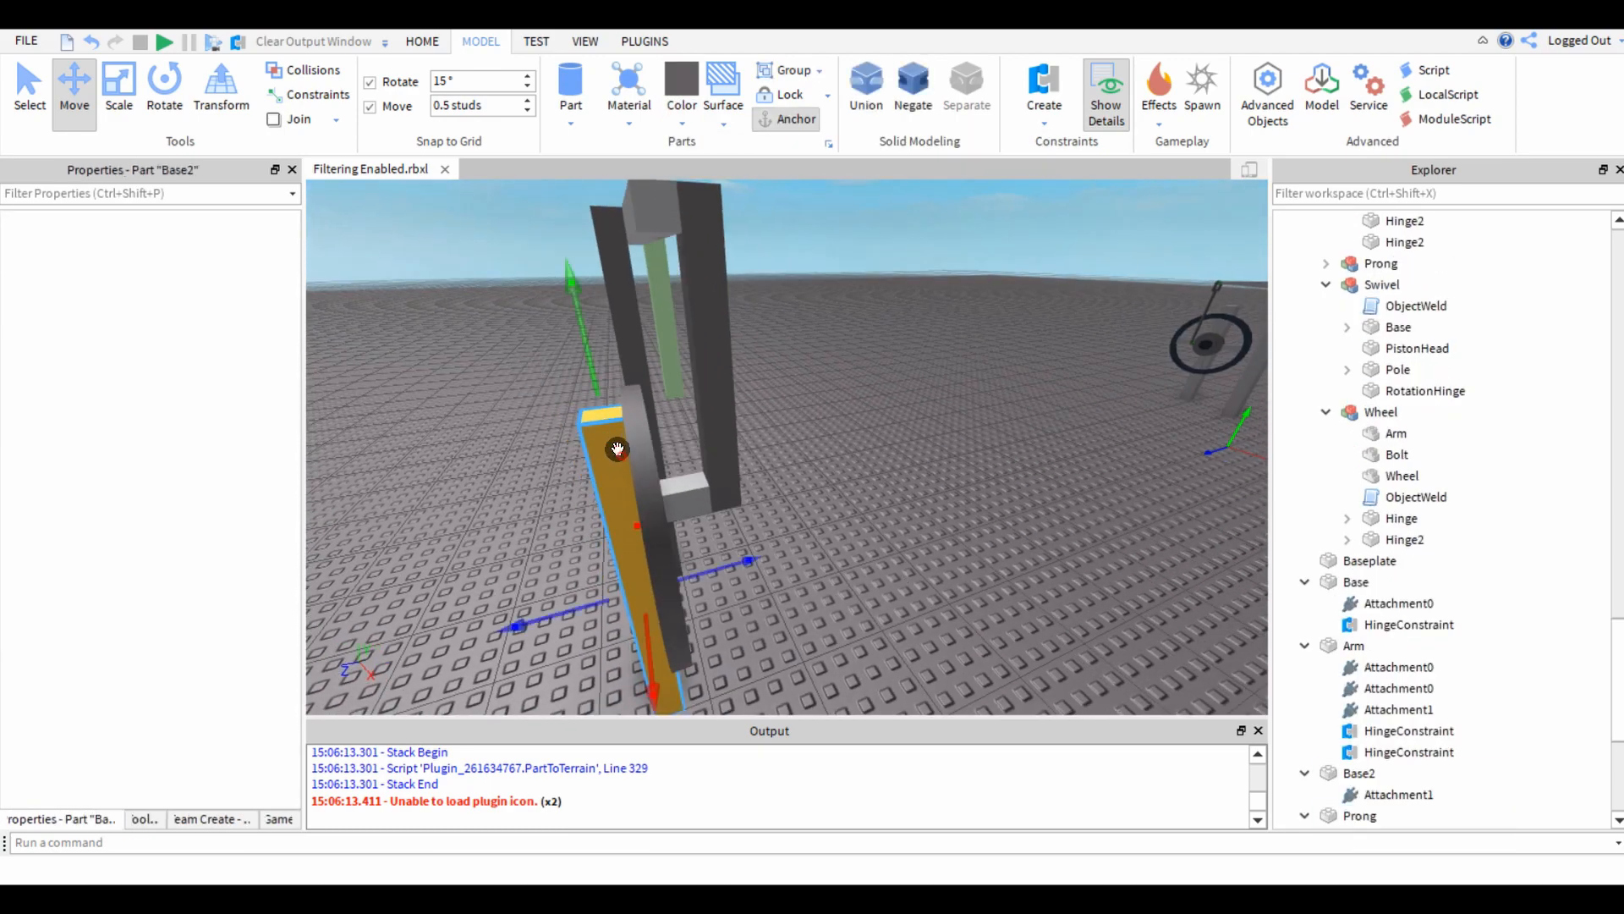
{"action": "left_click", "coordinate": [683, 108]}
{"action": "left_click", "coordinate": [746, 489]}
{"action": "left_click", "coordinate": [871, 558]}
{"action": "right_click_drag", "start_coordinate": [871, 558], "coordinate": [871, 558]}
Recolour the mint prong at the beam's far end Dark stone grey.
{"action": "left_click", "coordinate": [818, 363]}
{"action": "left_click", "coordinate": [681, 102]}
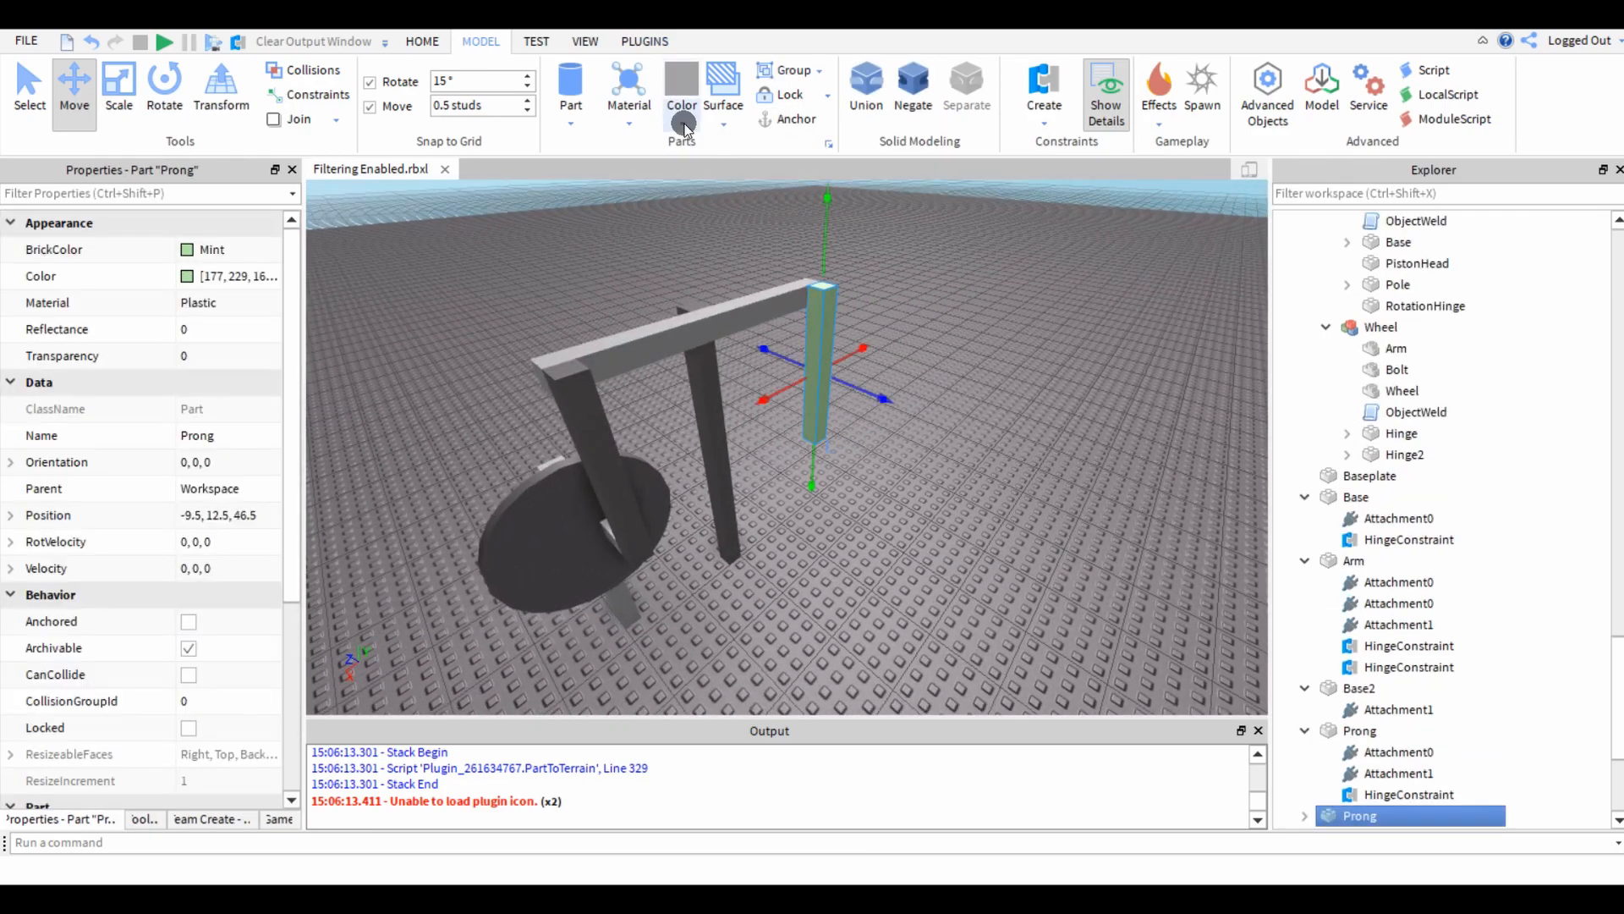
{"action": "left_click", "coordinate": [711, 487]}
{"action": "left_click", "coordinate": [949, 608]}
Examine the free-hanging prong at the beam's far end, its joint with the beam and its lower end, from several sides.
{"action": "scroll", "coordinate": [947, 606], "scroll_direction": "up", "scroll_amount": 4}
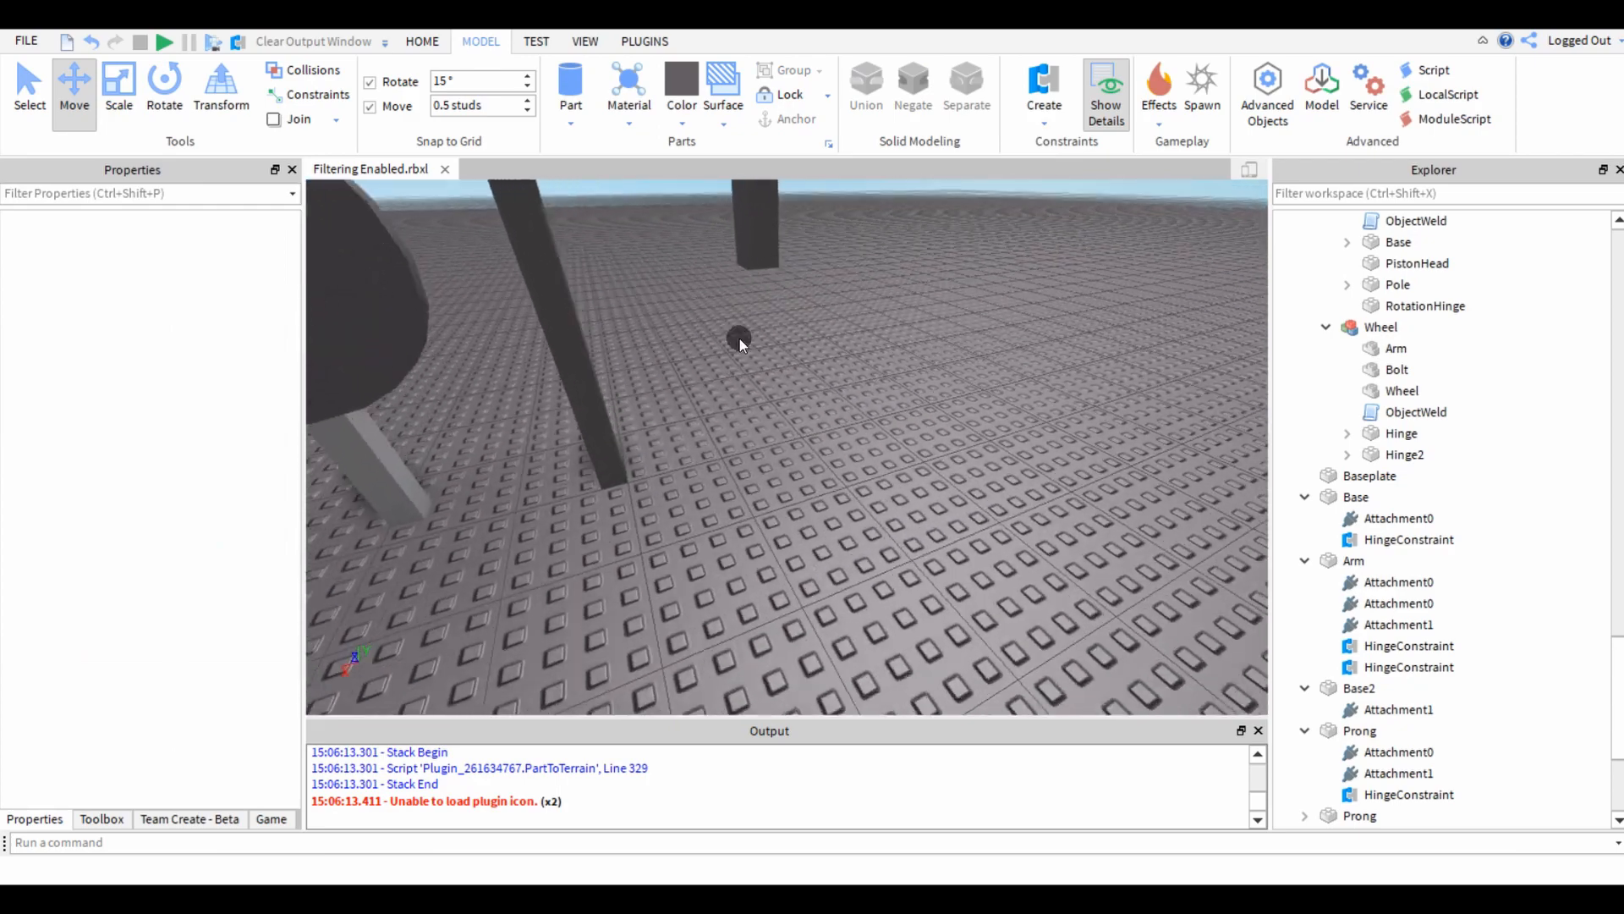
{"action": "right_click_drag", "start_coordinate": [719, 378], "coordinate": [765, 419]}
{"action": "left_click", "coordinate": [818, 426]}
{"action": "right_click_drag", "start_coordinate": [853, 467], "coordinate": [861, 481]}
{"action": "scroll", "coordinate": [862, 480], "scroll_direction": "down", "scroll_amount": 5}
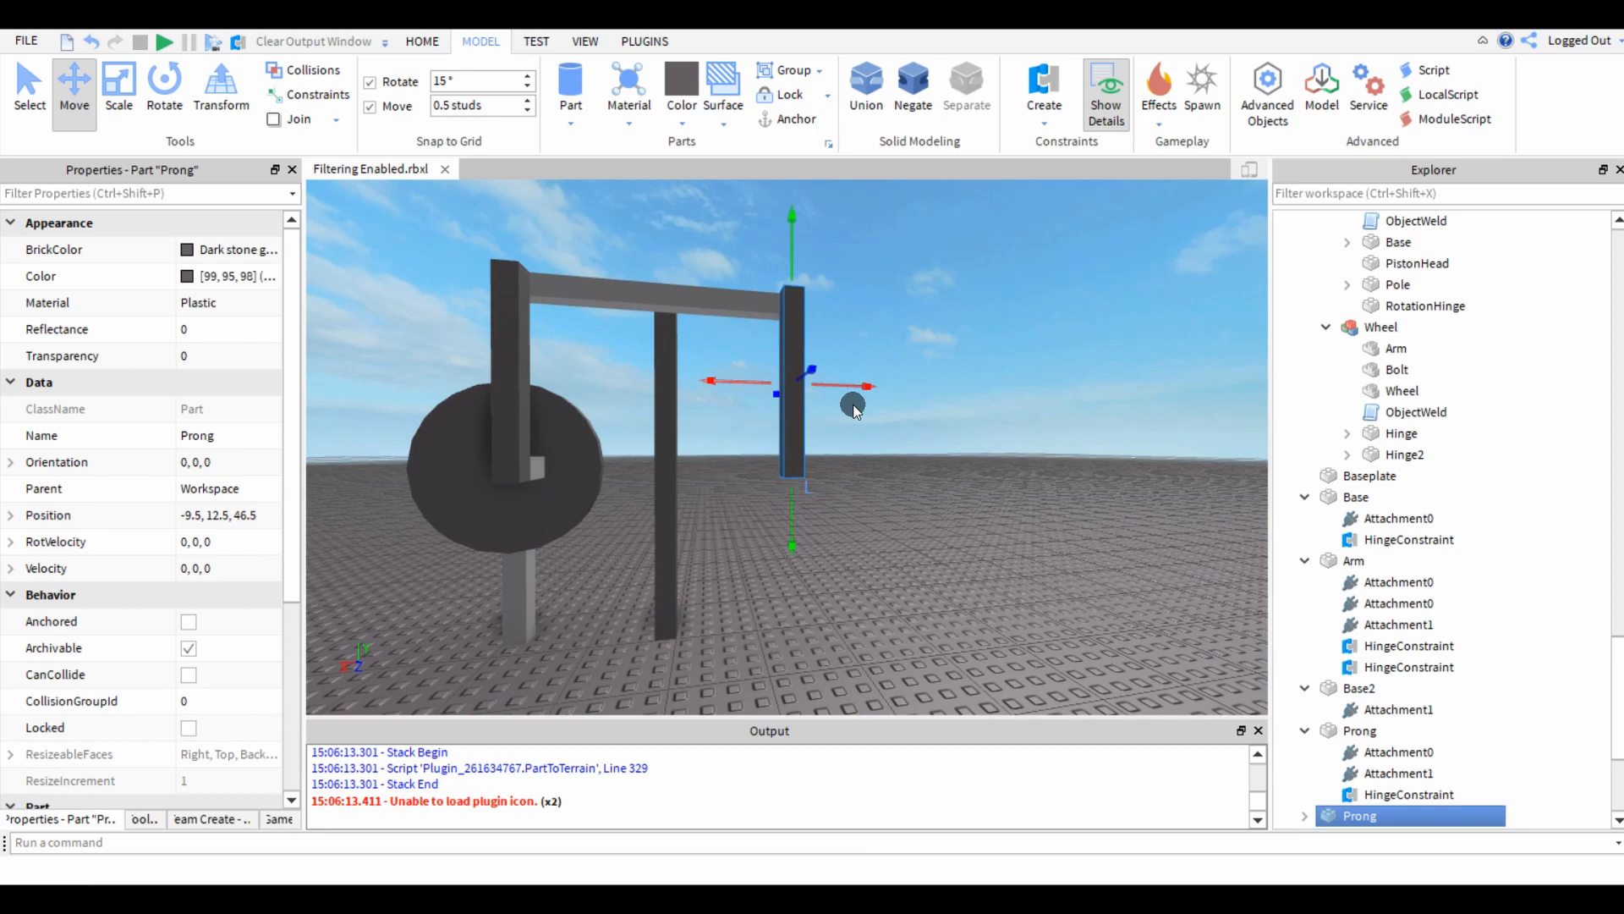
{"action": "scroll", "coordinate": [879, 572], "scroll_direction": "up", "scroll_amount": 5}
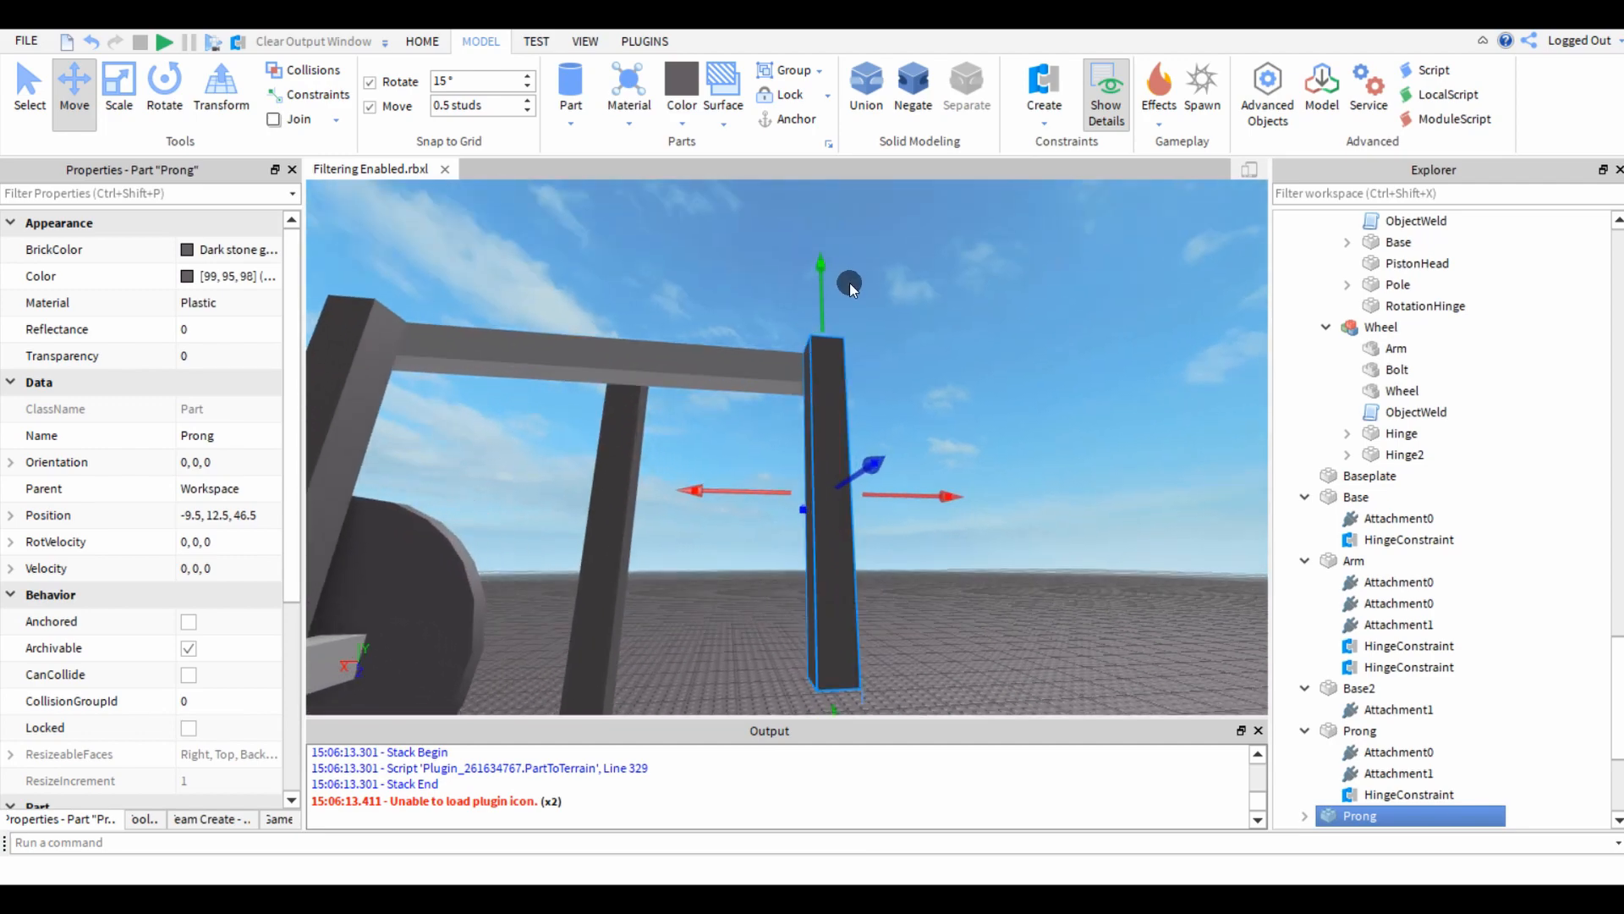
{"action": "scroll", "coordinate": [836, 383], "scroll_direction": "up", "scroll_amount": 3}
{"action": "right_click_drag", "start_coordinate": [836, 380], "coordinate": [838, 387]}
{"action": "scroll", "coordinate": [837, 386], "scroll_direction": "down", "scroll_amount": 1}
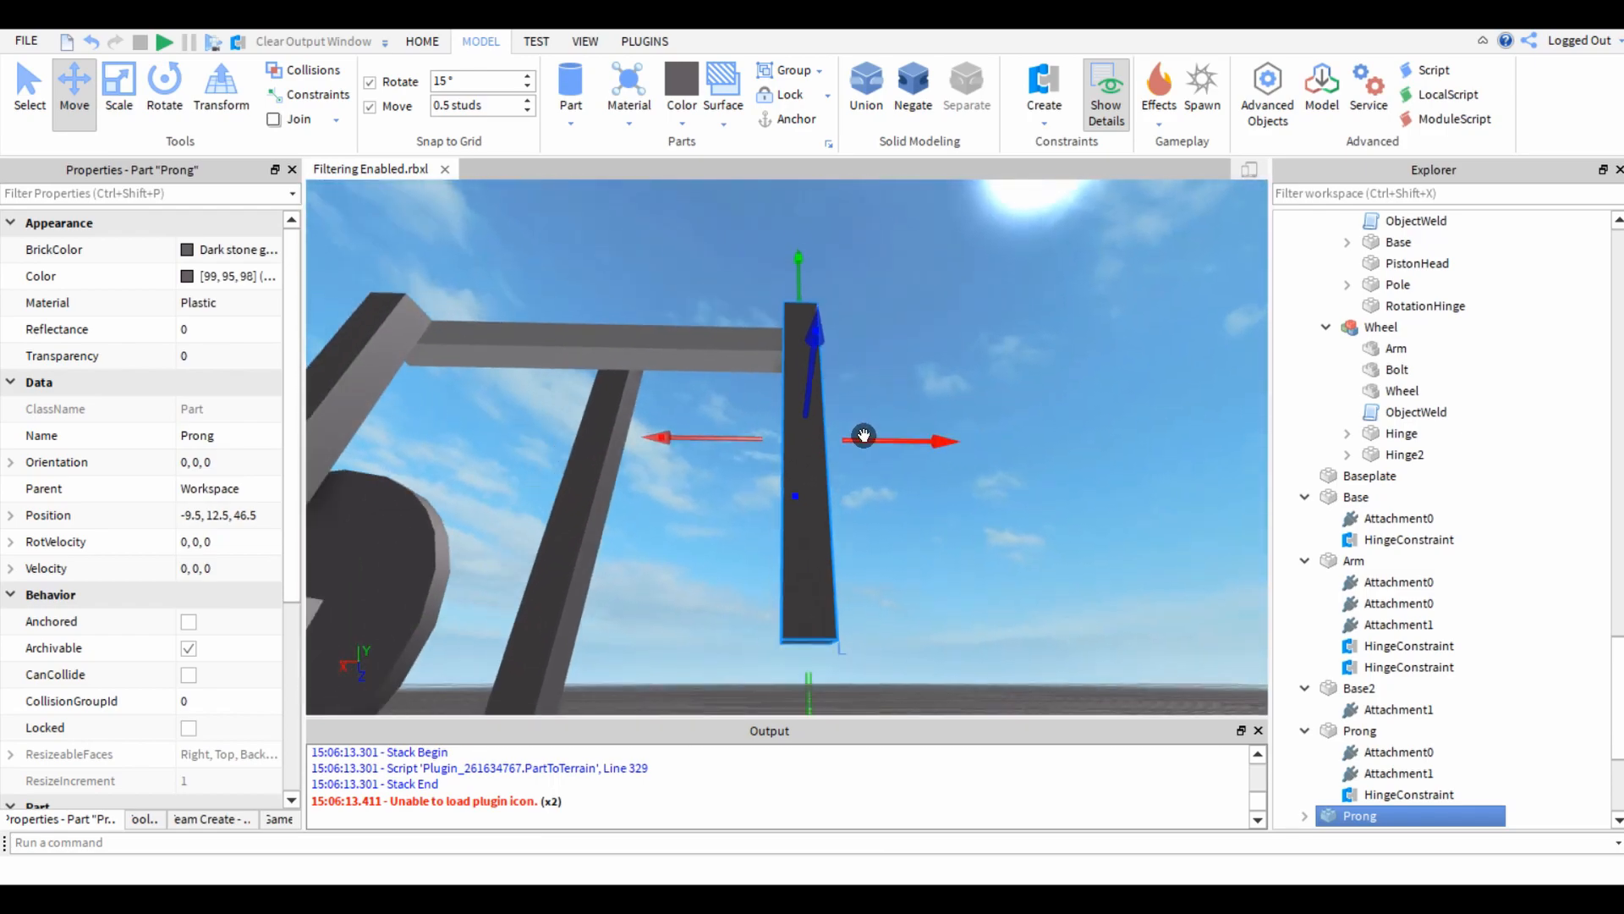
{"action": "mouse_move", "coordinate": [863, 435]}
{"action": "left_mouse_down"}
{"action": "mouse_move", "coordinate": [838, 442]}
{"action": "mouse_move", "coordinate": [873, 451]}
{"action": "left_mouse_up"}
{"action": "right_click_drag", "start_coordinate": [887, 384], "coordinate": [886, 383]}
{"action": "scroll", "coordinate": [886, 383], "scroll_direction": "down", "scroll_amount": 2}
{"action": "mouse_move", "coordinate": [765, 279]}
{"action": "left_mouse_down"}
{"action": "mouse_move", "coordinate": [759, 185]}
{"action": "mouse_move", "coordinate": [776, 318]}
{"action": "mouse_move", "coordinate": [770, 285]}
{"action": "left_mouse_up"}
{"action": "right_click_drag", "start_coordinate": [770, 284], "coordinate": [770, 285]}
{"action": "scroll", "coordinate": [752, 373], "scroll_direction": "down", "scroll_amount": 2}
{"action": "right_click_drag", "start_coordinate": [751, 373], "coordinate": [752, 374]}
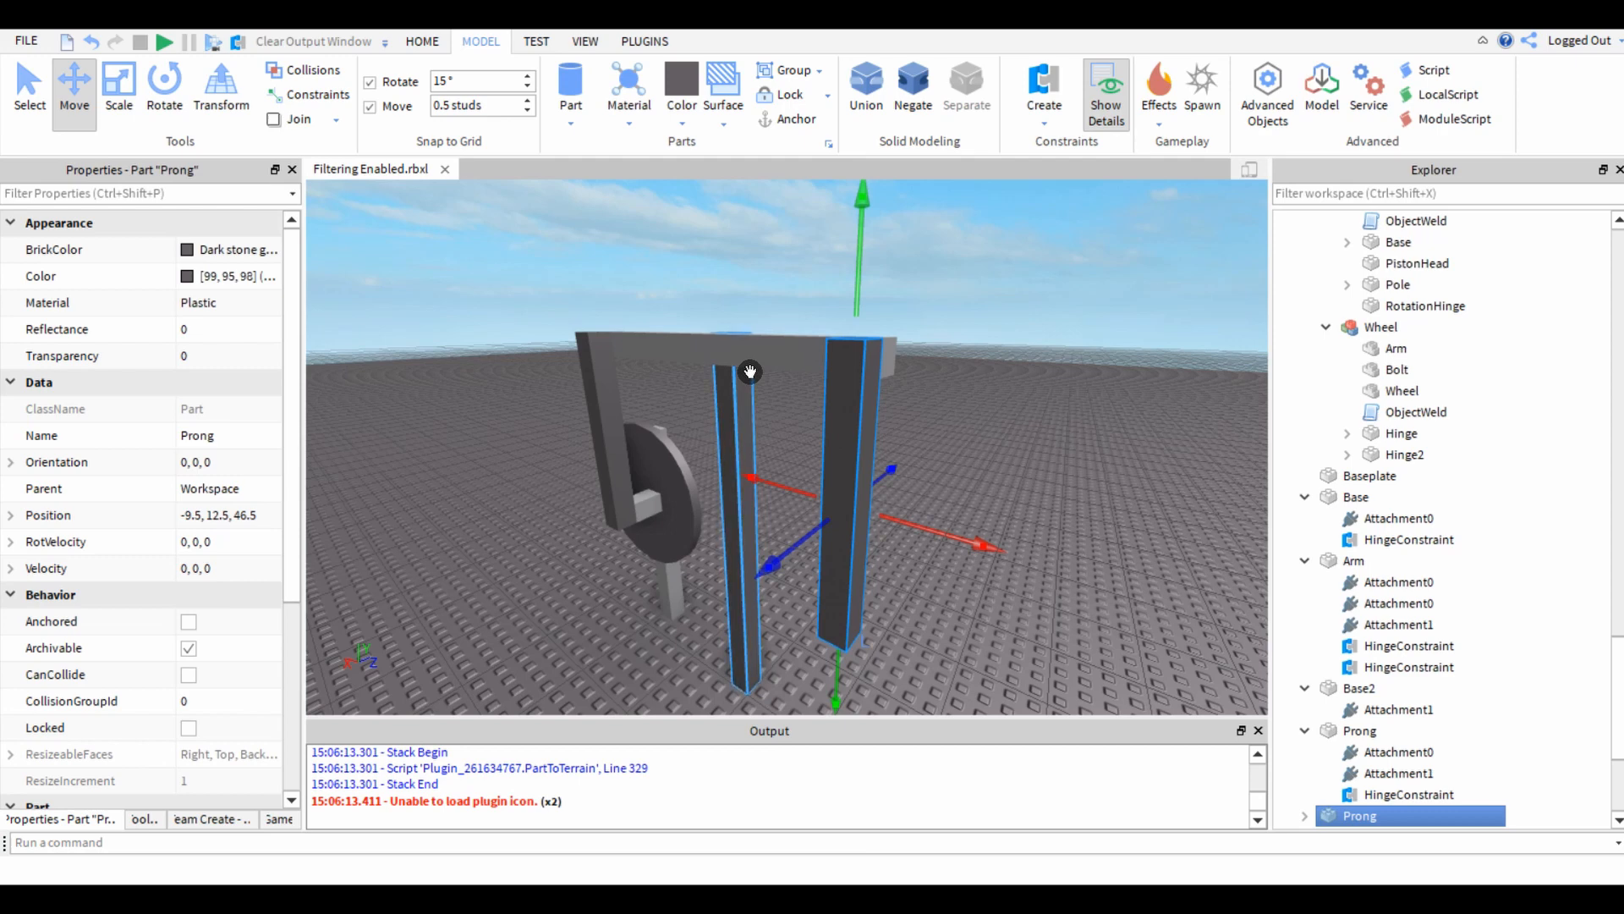
{"action": "mouse_move", "coordinate": [907, 521]}
{"action": "left_mouse_down"}
{"action": "mouse_move", "coordinate": [820, 511]}
{"action": "mouse_move", "coordinate": [954, 533]}
{"action": "mouse_move", "coordinate": [903, 499]}
{"action": "mouse_move", "coordinate": [863, 505]}
{"action": "mouse_move", "coordinate": [931, 522]}
{"action": "left_mouse_up"}
{"action": "right_click_drag", "start_coordinate": [914, 503], "coordinate": [855, 507]}
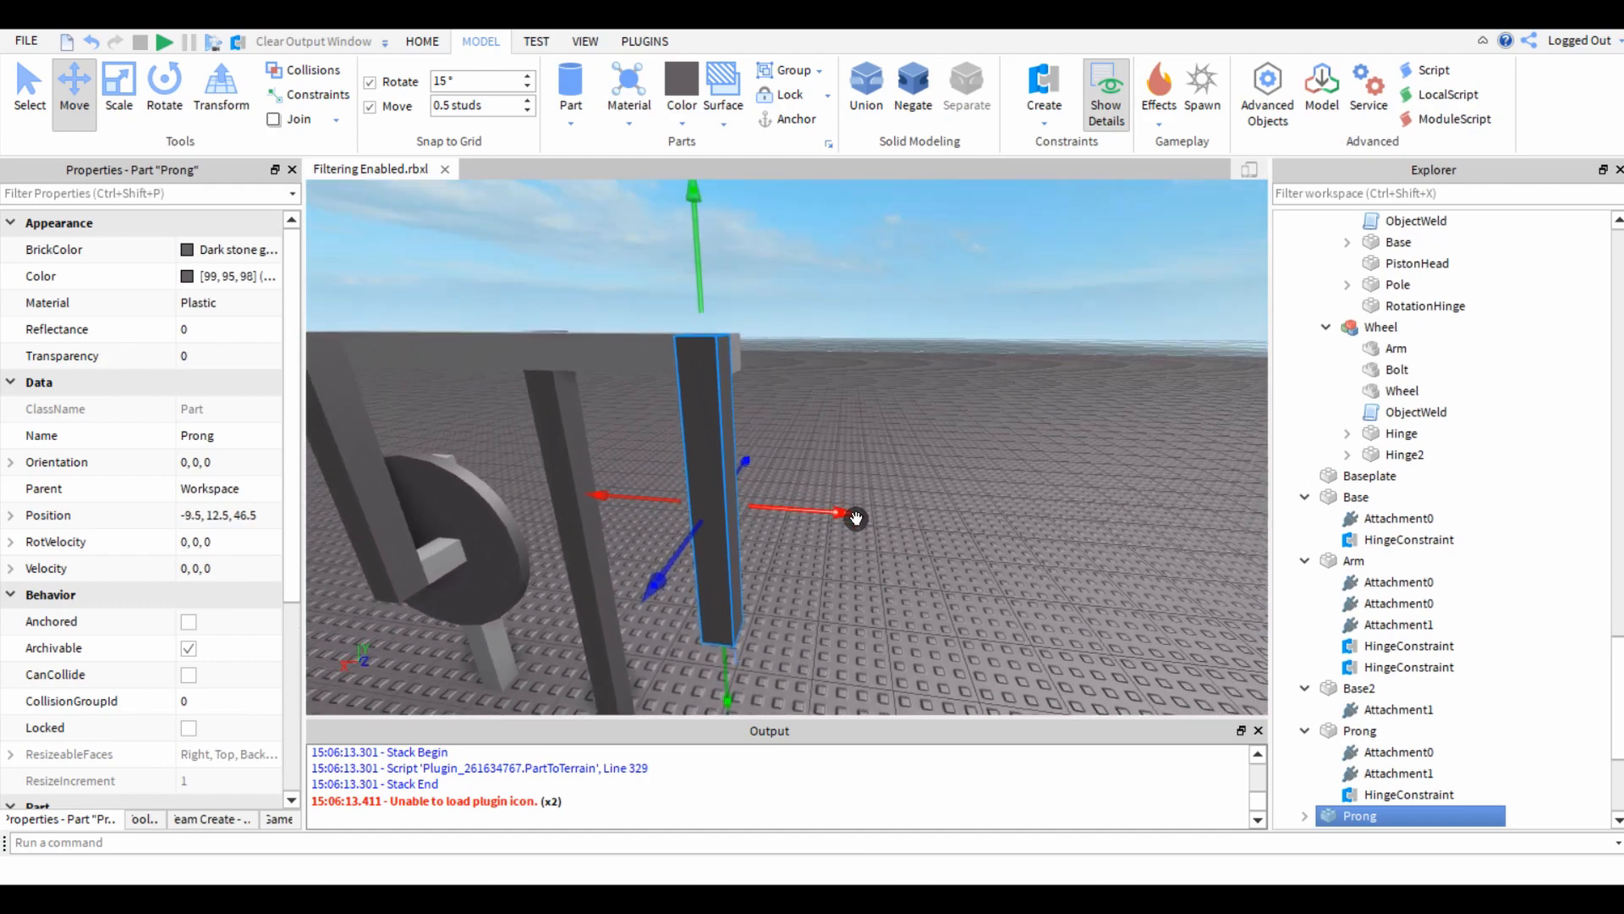
{"action": "mouse_move", "coordinate": [856, 518]}
{"action": "left_mouse_down"}
{"action": "mouse_move", "coordinate": [829, 515]}
{"action": "mouse_move", "coordinate": [881, 497]}
{"action": "mouse_move", "coordinate": [863, 494]}
{"action": "left_mouse_up"}
{"action": "left_click_drag", "start_coordinate": [704, 284], "coordinate": [713, 294]}
{"action": "right_click_drag", "start_coordinate": [804, 373], "coordinate": [804, 372]}
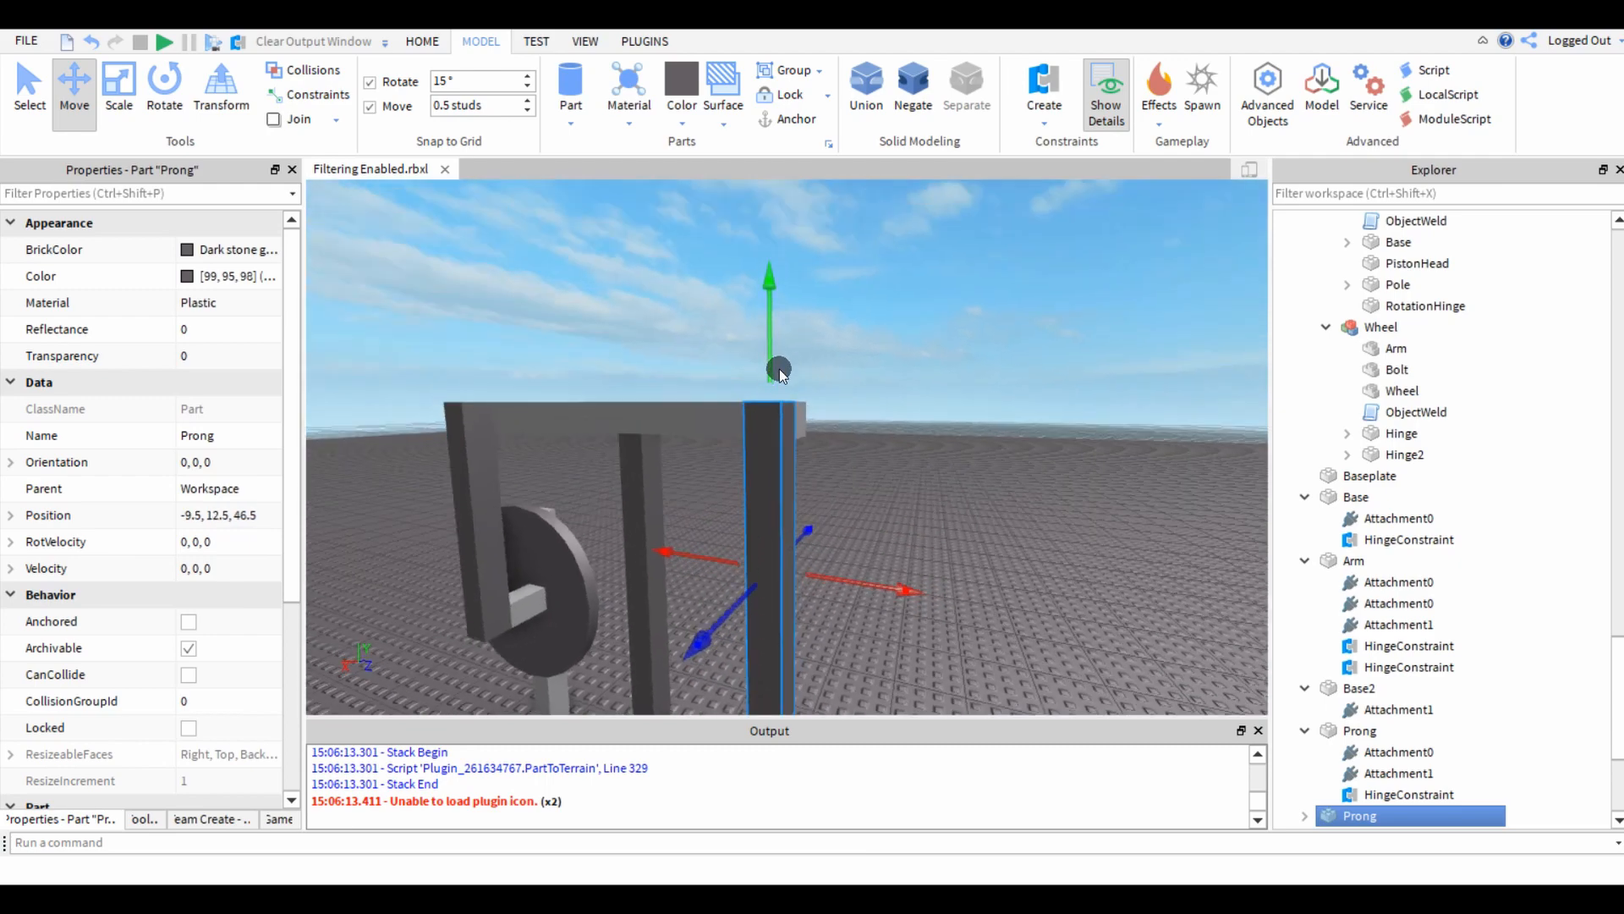
{"action": "left_click", "coordinate": [770, 332]}
{"action": "left_click", "coordinate": [794, 464]}
{"action": "left_click", "coordinate": [761, 349]}
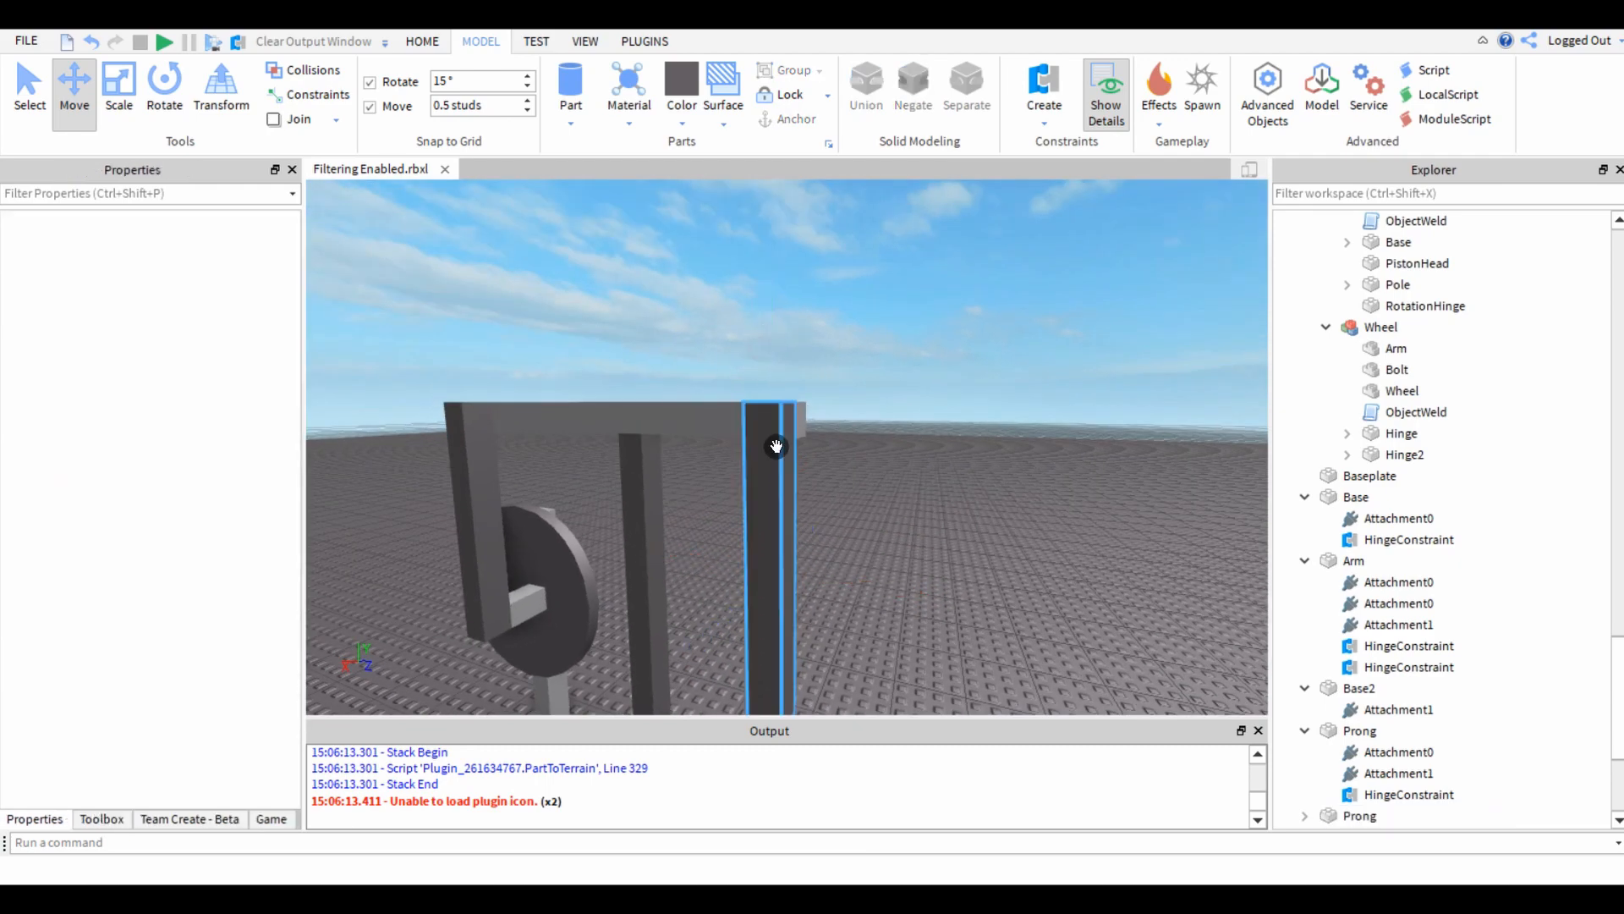
{"action": "left_click", "coordinate": [773, 445]}
{"action": "left_click", "coordinate": [763, 363]}
{"action": "left_click", "coordinate": [769, 428]}
{"action": "mouse_move", "coordinate": [769, 376]}
{"action": "left_mouse_down"}
{"action": "mouse_move", "coordinate": [776, 304]}
{"action": "mouse_move", "coordinate": [787, 388]}
{"action": "mouse_move", "coordinate": [783, 375]}
{"action": "left_mouse_up"}
{"action": "mouse_move", "coordinate": [847, 587]}
{"action": "left_mouse_down"}
{"action": "mouse_move", "coordinate": [802, 581]}
{"action": "mouse_move", "coordinate": [850, 585]}
{"action": "left_mouse_up"}
{"action": "right_click_drag", "start_coordinate": [861, 585], "coordinate": [761, 563]}
{"action": "left_click_drag", "start_coordinate": [759, 530], "coordinate": [770, 521]}
{"action": "left_click", "coordinate": [616, 555]}
{"action": "right_click_drag", "start_coordinate": [616, 556], "coordinate": [698, 482]}
{"action": "scroll", "coordinate": [698, 482], "scroll_direction": "up", "scroll_amount": 2}
{"action": "right_click_drag", "start_coordinate": [939, 418], "coordinate": [663, 287]}
{"action": "scroll", "coordinate": [812, 379], "scroll_direction": "up", "scroll_amount": 1}
{"action": "left_click", "coordinate": [813, 382]}
{"action": "right_click_drag", "start_coordinate": [810, 421], "coordinate": [809, 424]}
{"action": "scroll", "coordinate": [808, 424], "scroll_direction": "down", "scroll_amount": 3}
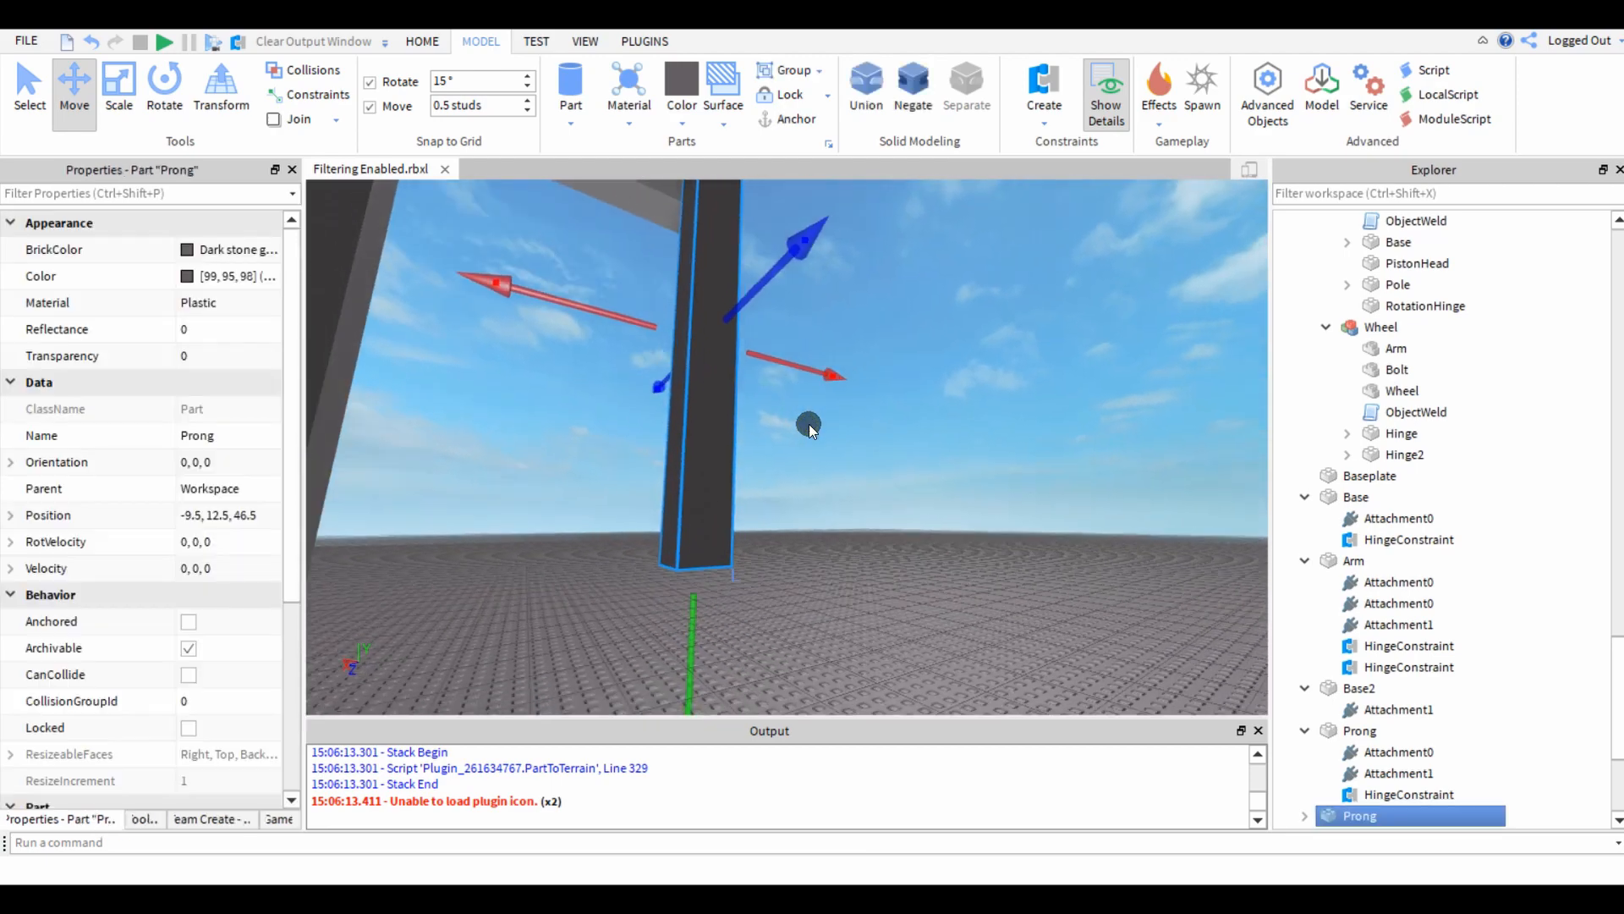
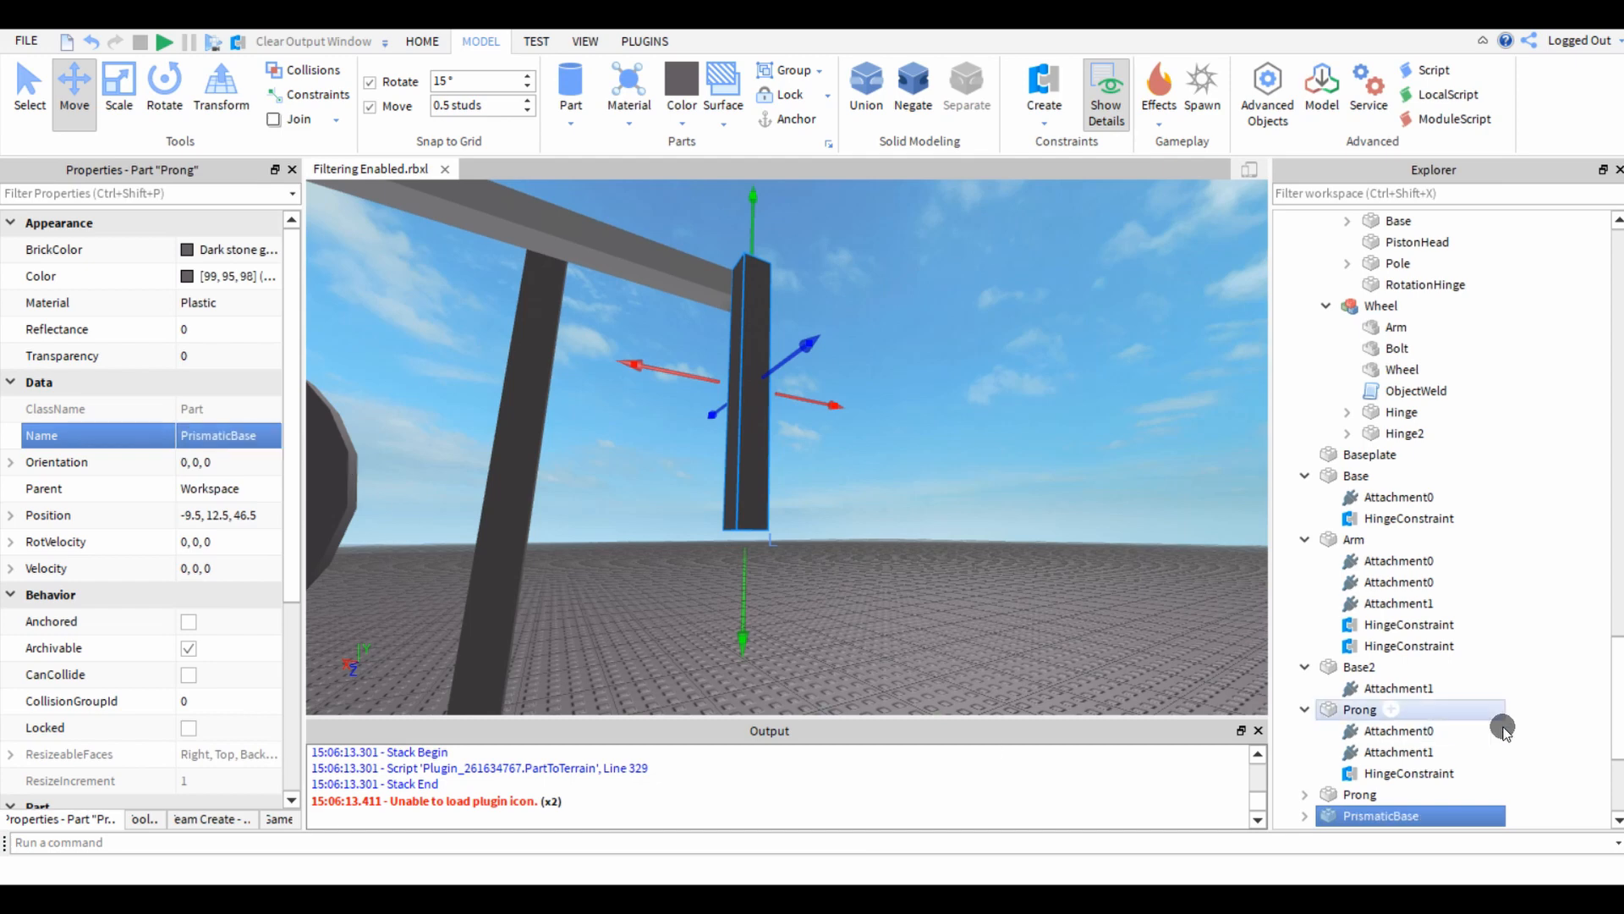
Delete the leftover Attachment1 from the PrismaticBase part.
{"action": "scroll", "coordinate": [1502, 728], "scroll_direction": "down", "scroll_amount": 3}
{"action": "left_click", "coordinate": [1305, 626]}
{"action": "left_click", "coordinate": [1386, 647]}
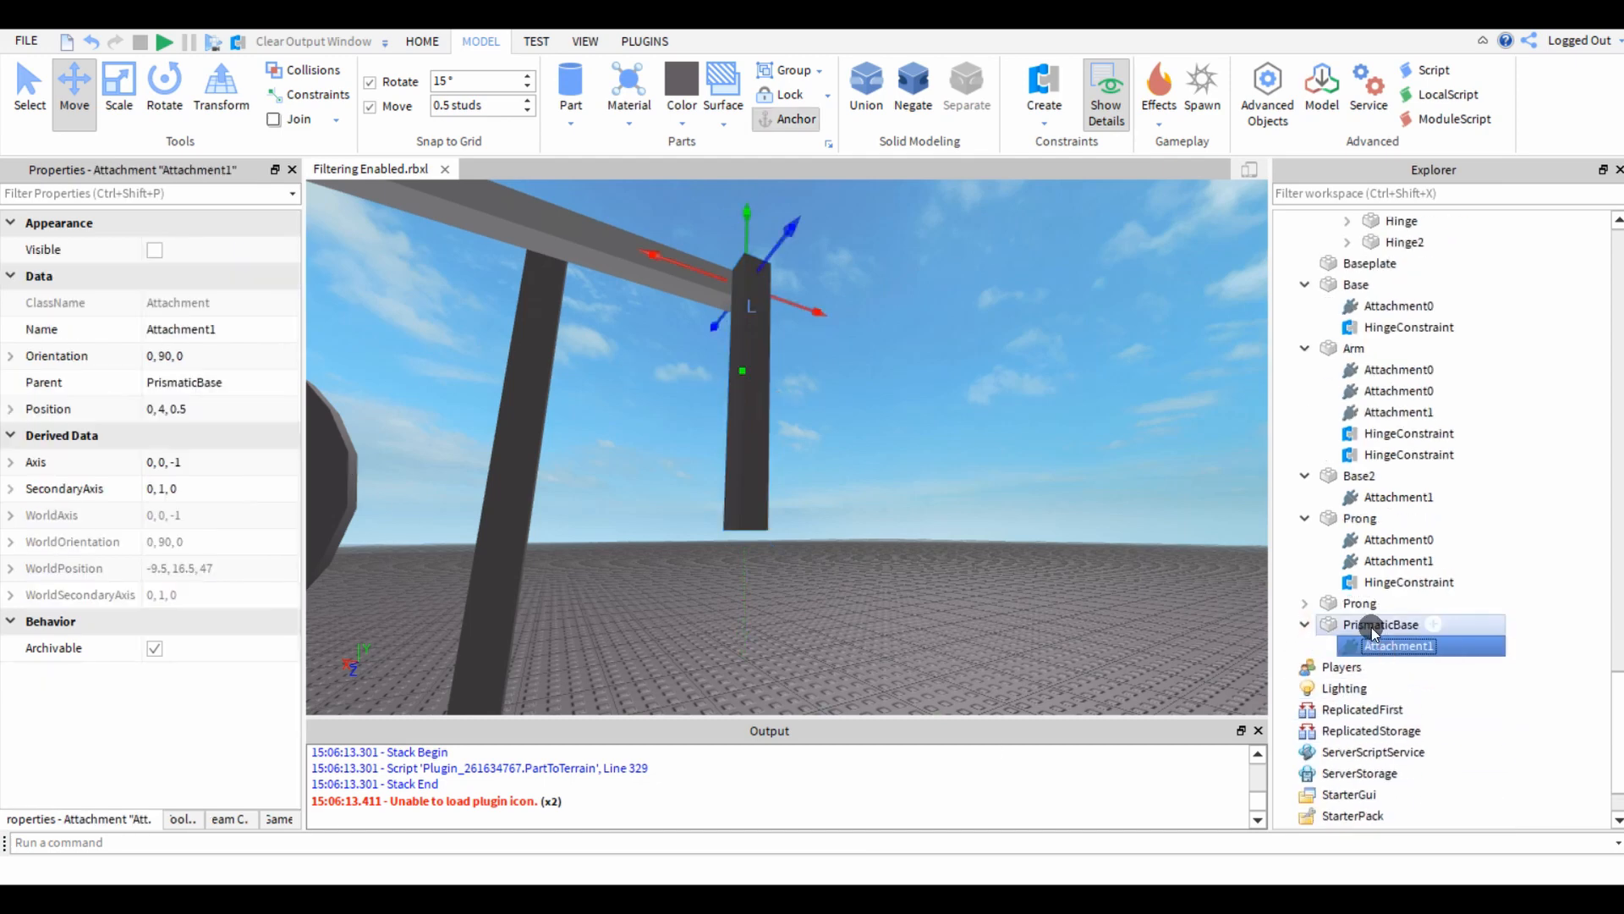
Shrink PrismaticBase to a 1 × 1 × 1 stud block and lower it onto the baseplate directly below the far-end prong.
{"action": "double_click", "coordinate": [1372, 628]}
{"action": "key", "text": "ctrl+3"}
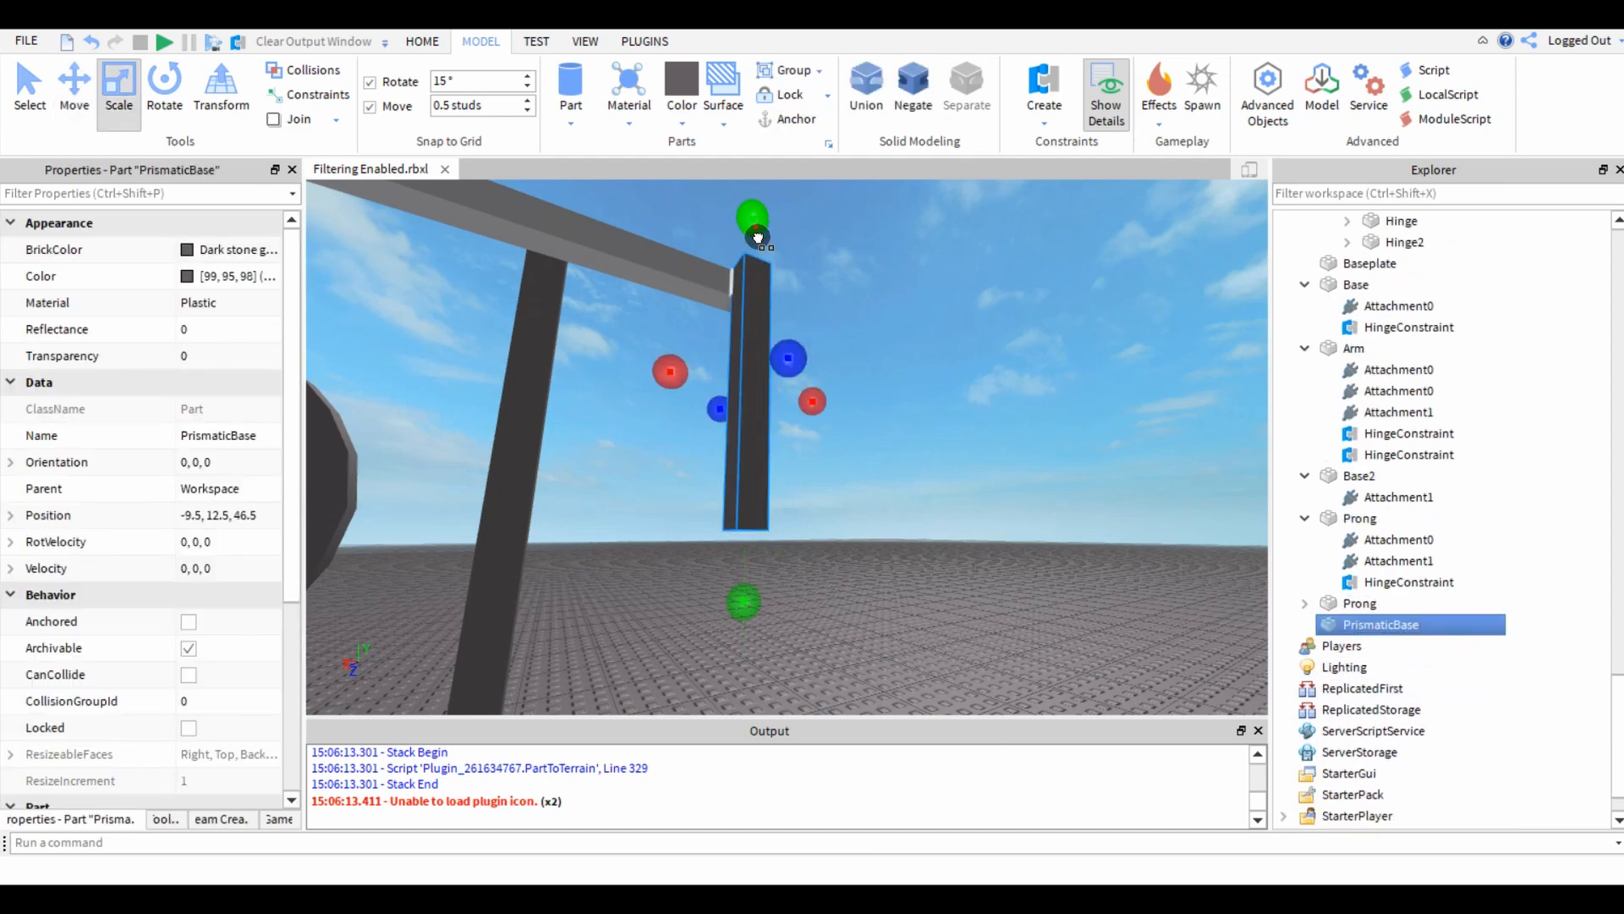
{"action": "key", "text": "ctrl+2"}
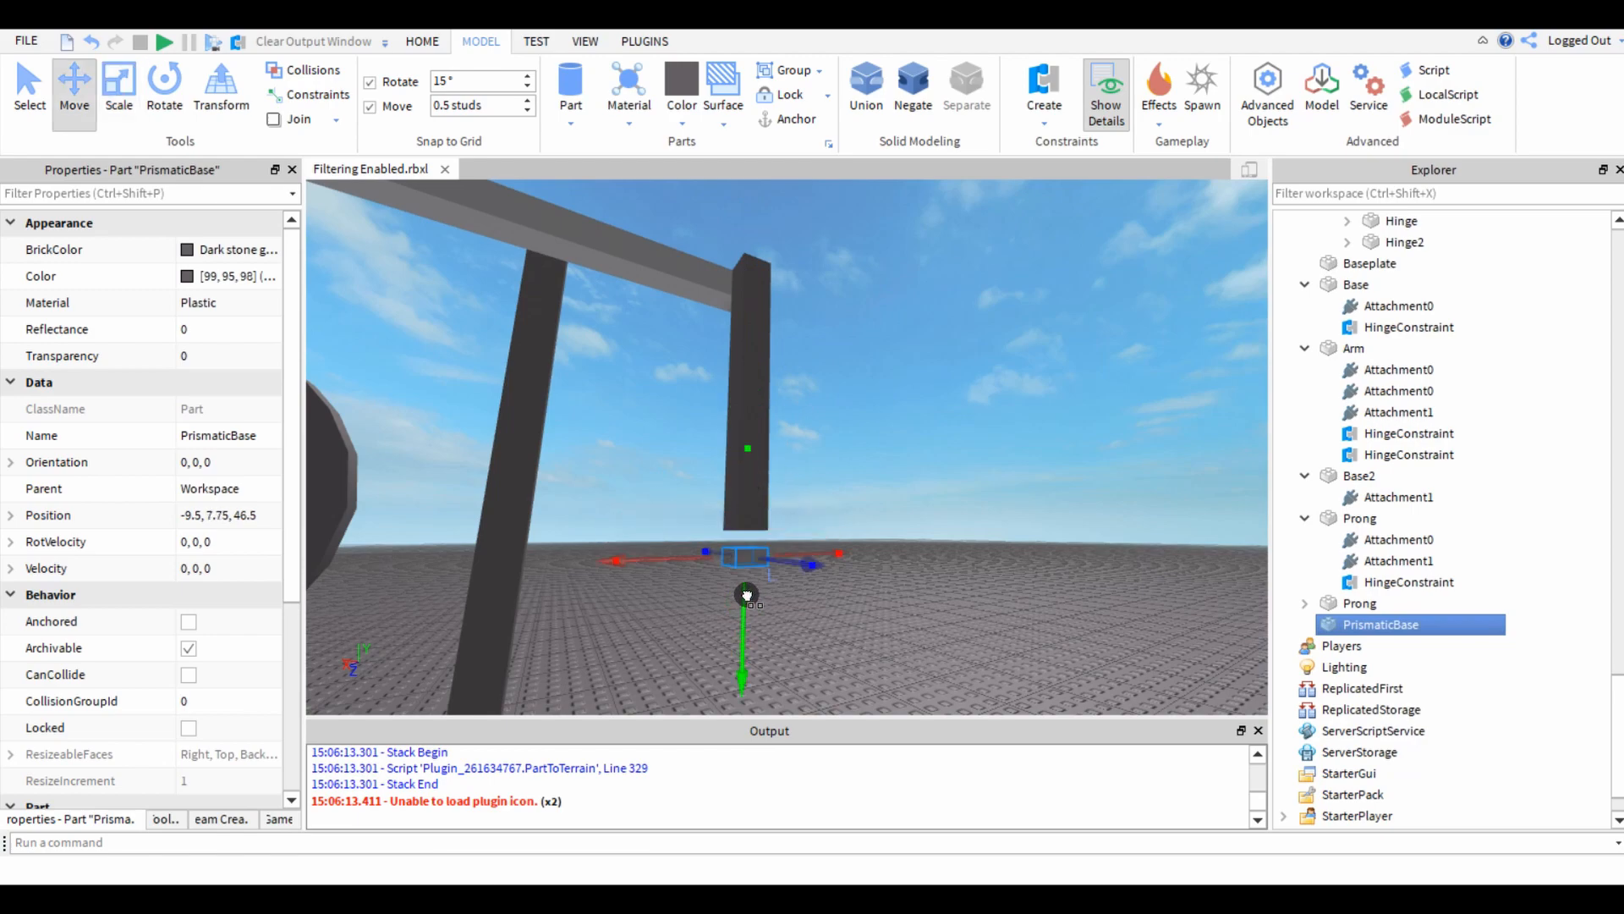
{"action": "left_click_drag", "start_coordinate": [746, 595], "coordinate": [752, 634]}
{"action": "scroll", "coordinate": [754, 646], "scroll_direction": "up", "scroll_amount": 5}
{"action": "key", "text": "ctrl+3"}
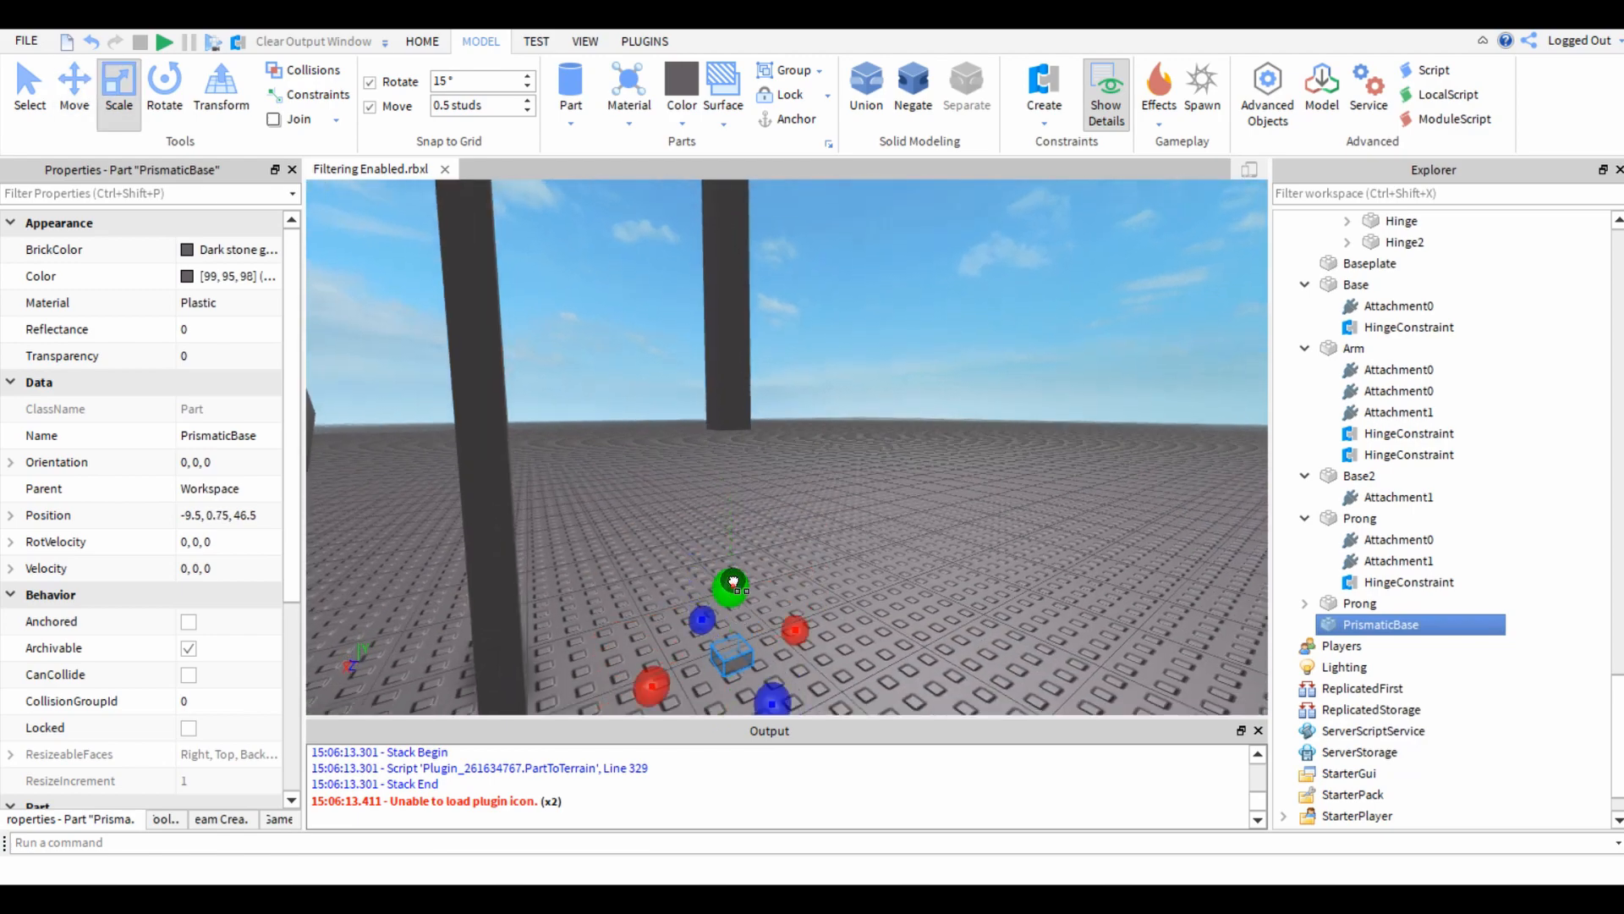
{"action": "left_click", "coordinate": [850, 546]}
{"action": "scroll", "coordinate": [848, 546], "scroll_direction": "up", "scroll_amount": 5}
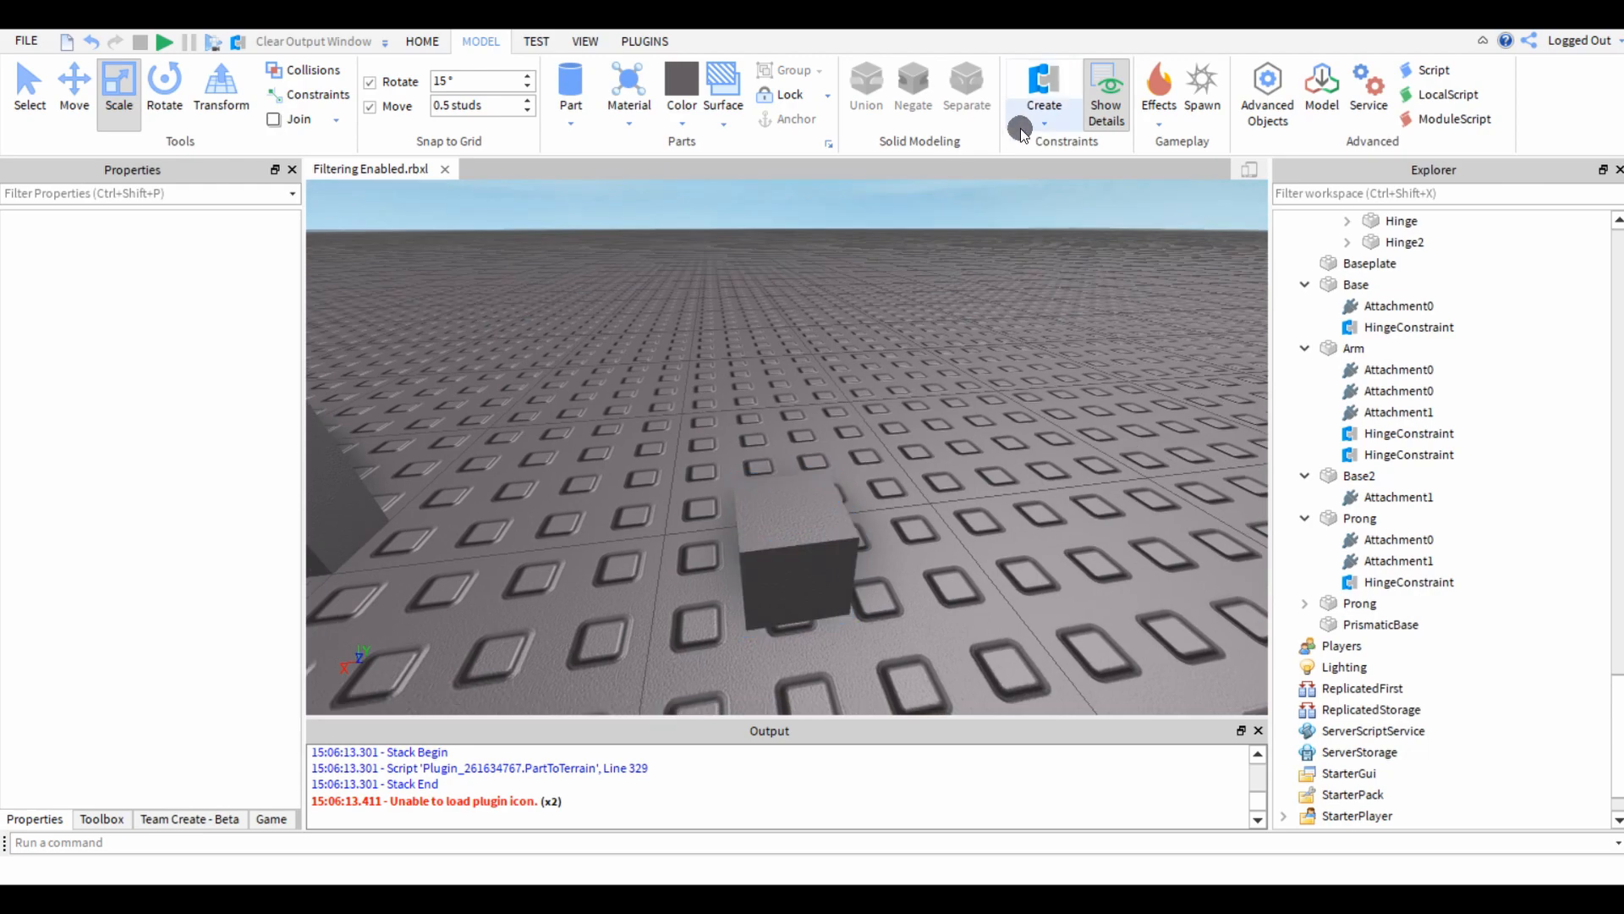
Create a prismatic constraint from the top face of PrismaticBase to the bottom face of the far-end prong.
{"action": "left_click", "coordinate": [1034, 122]}
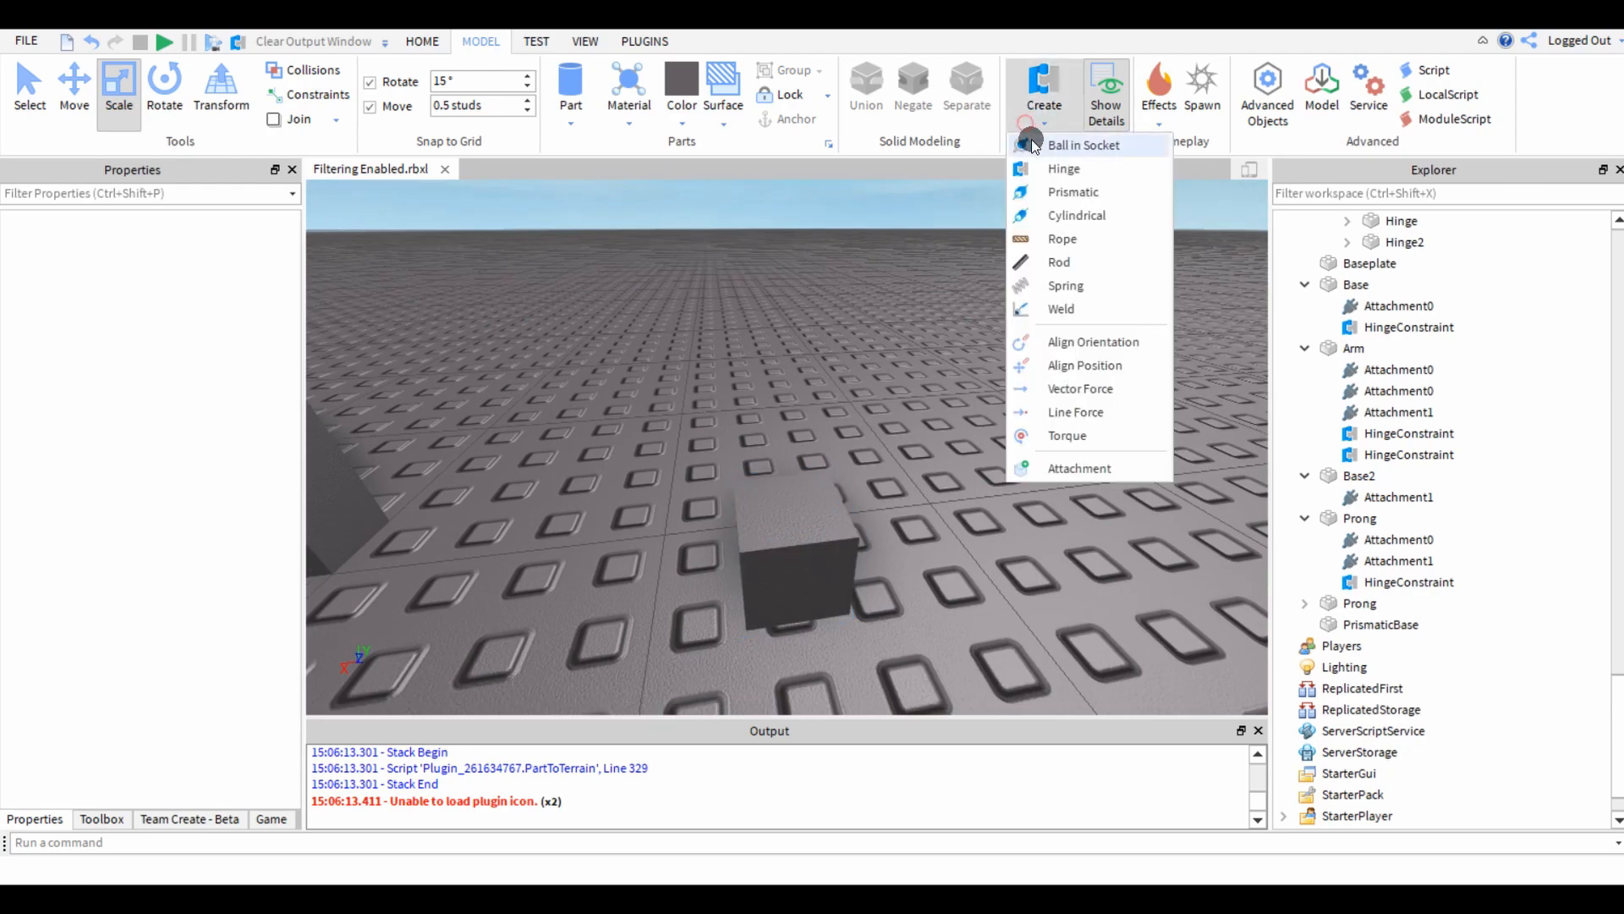
{"action": "left_click", "coordinate": [1039, 192]}
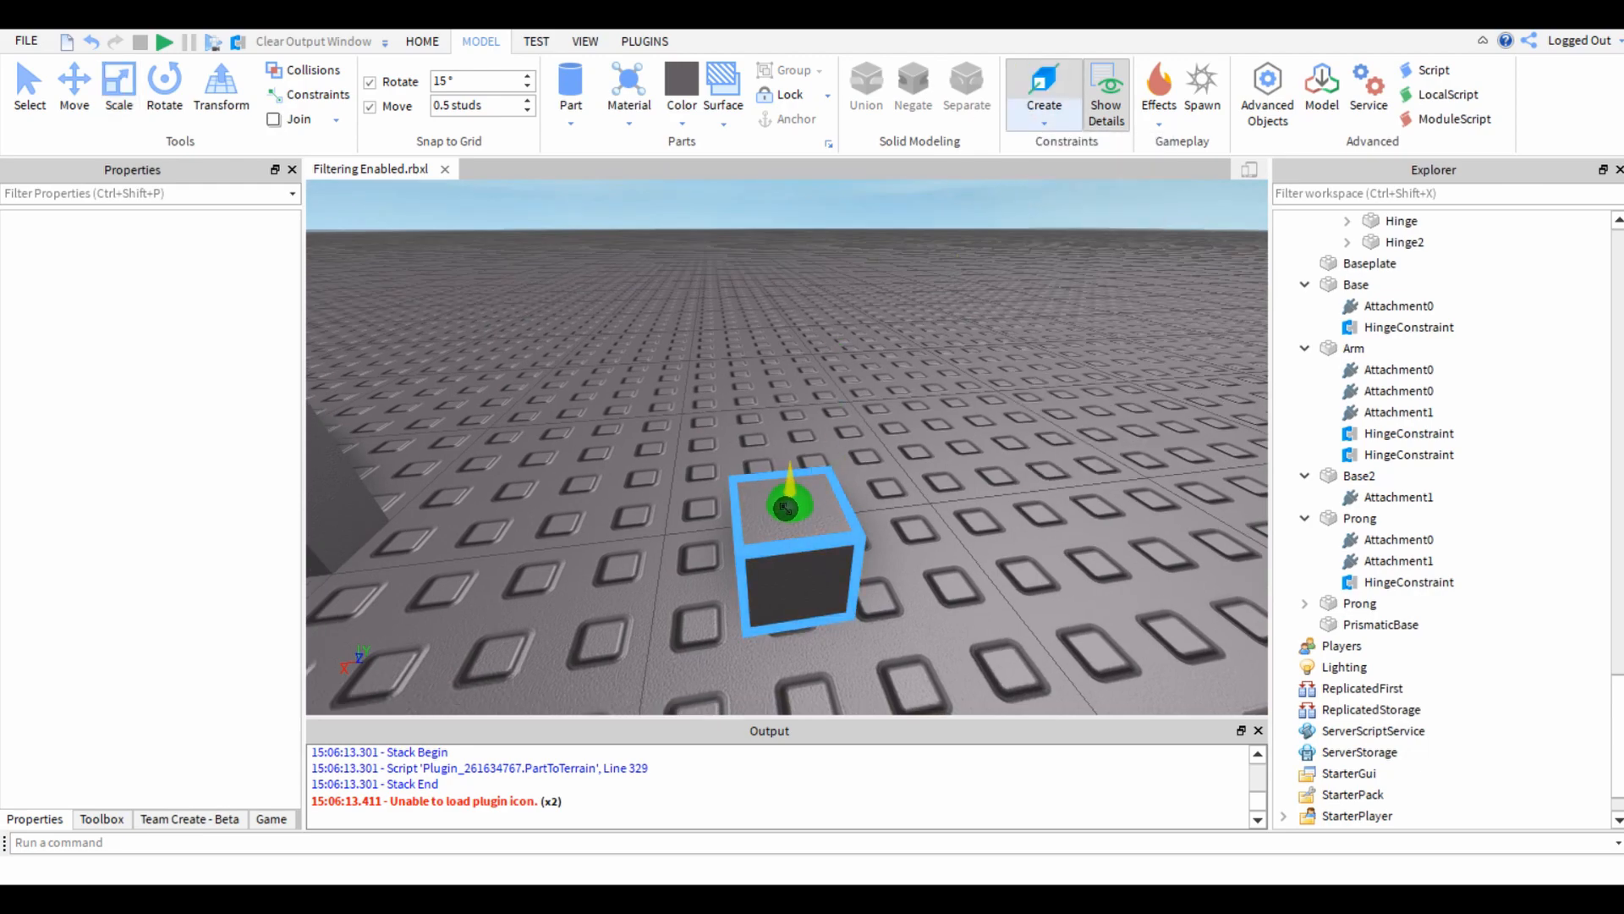
{"action": "left_click", "coordinate": [788, 506]}
{"action": "right_click_drag", "start_coordinate": [804, 466], "coordinate": [805, 462]}
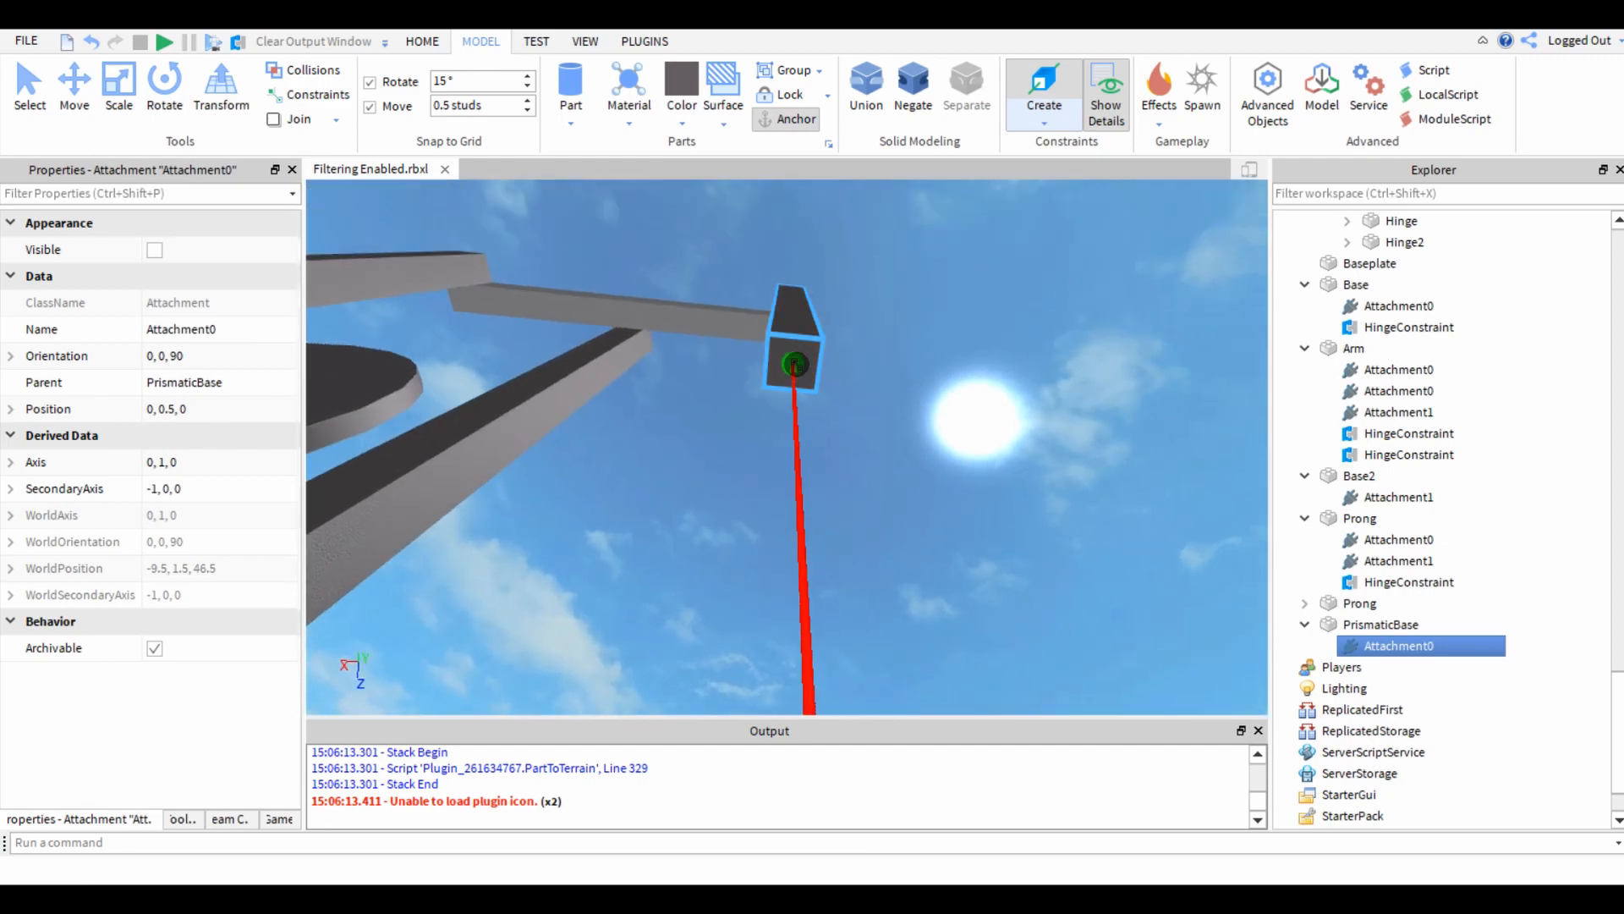
{"action": "left_click", "coordinate": [795, 364]}
{"action": "right_click_drag", "start_coordinate": [917, 487], "coordinate": [917, 489]}
{"action": "scroll", "coordinate": [823, 290], "scroll_direction": "down", "scroll_amount": 5}
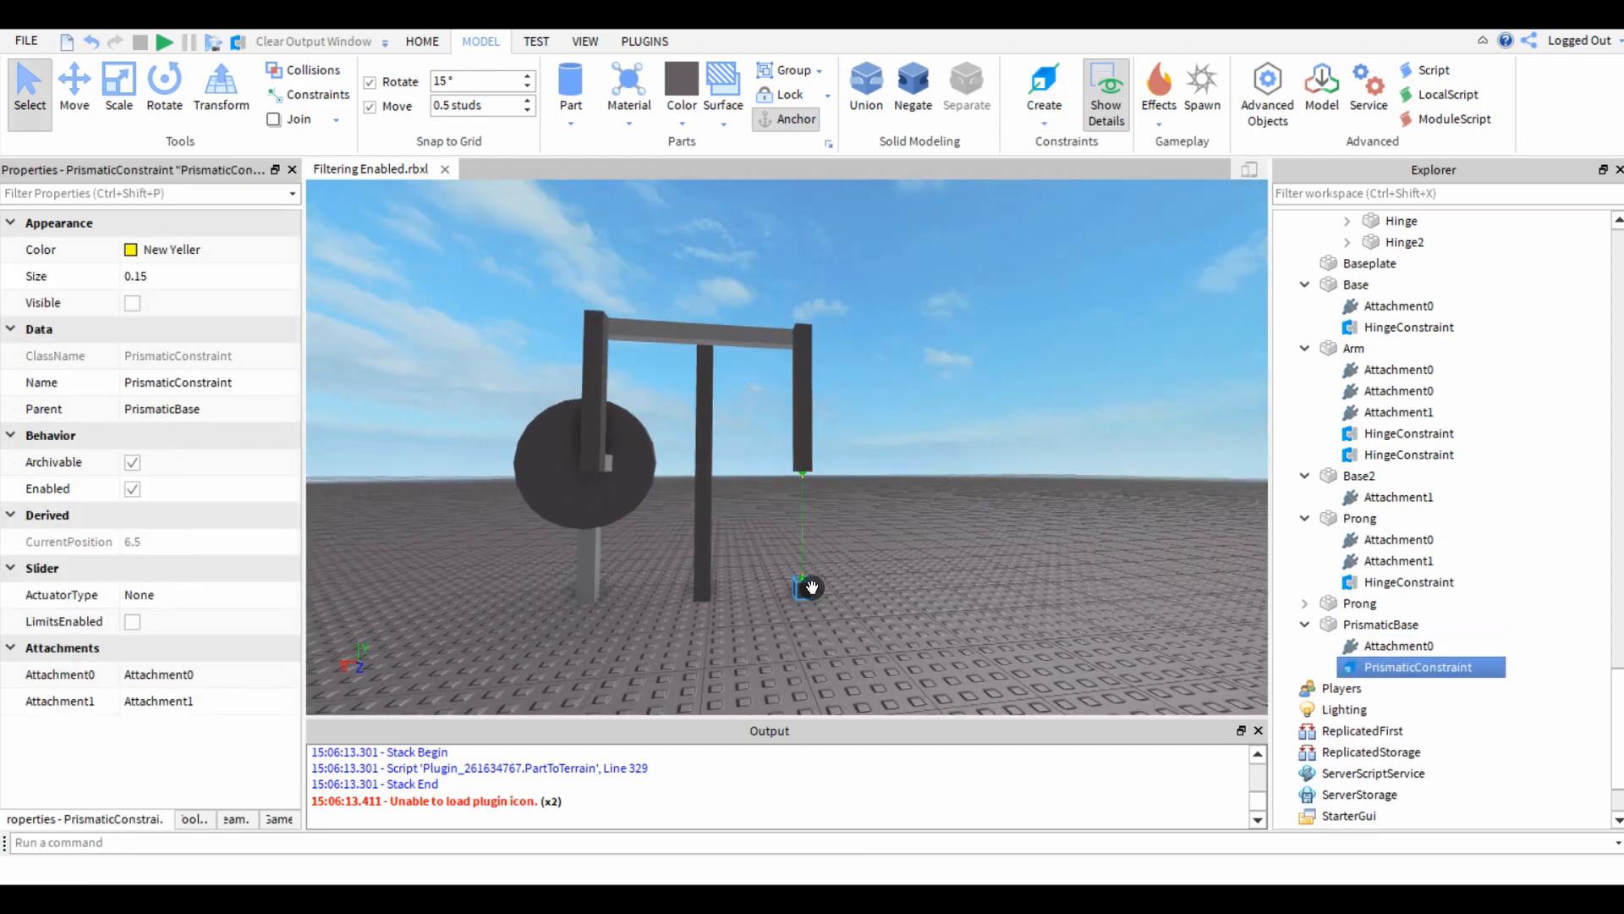
Anchor PrismaticBase and run the simulation to watch how the far-end prong moves above it.
{"action": "left_click", "coordinate": [808, 587]}
{"action": "left_click", "coordinate": [943, 440]}
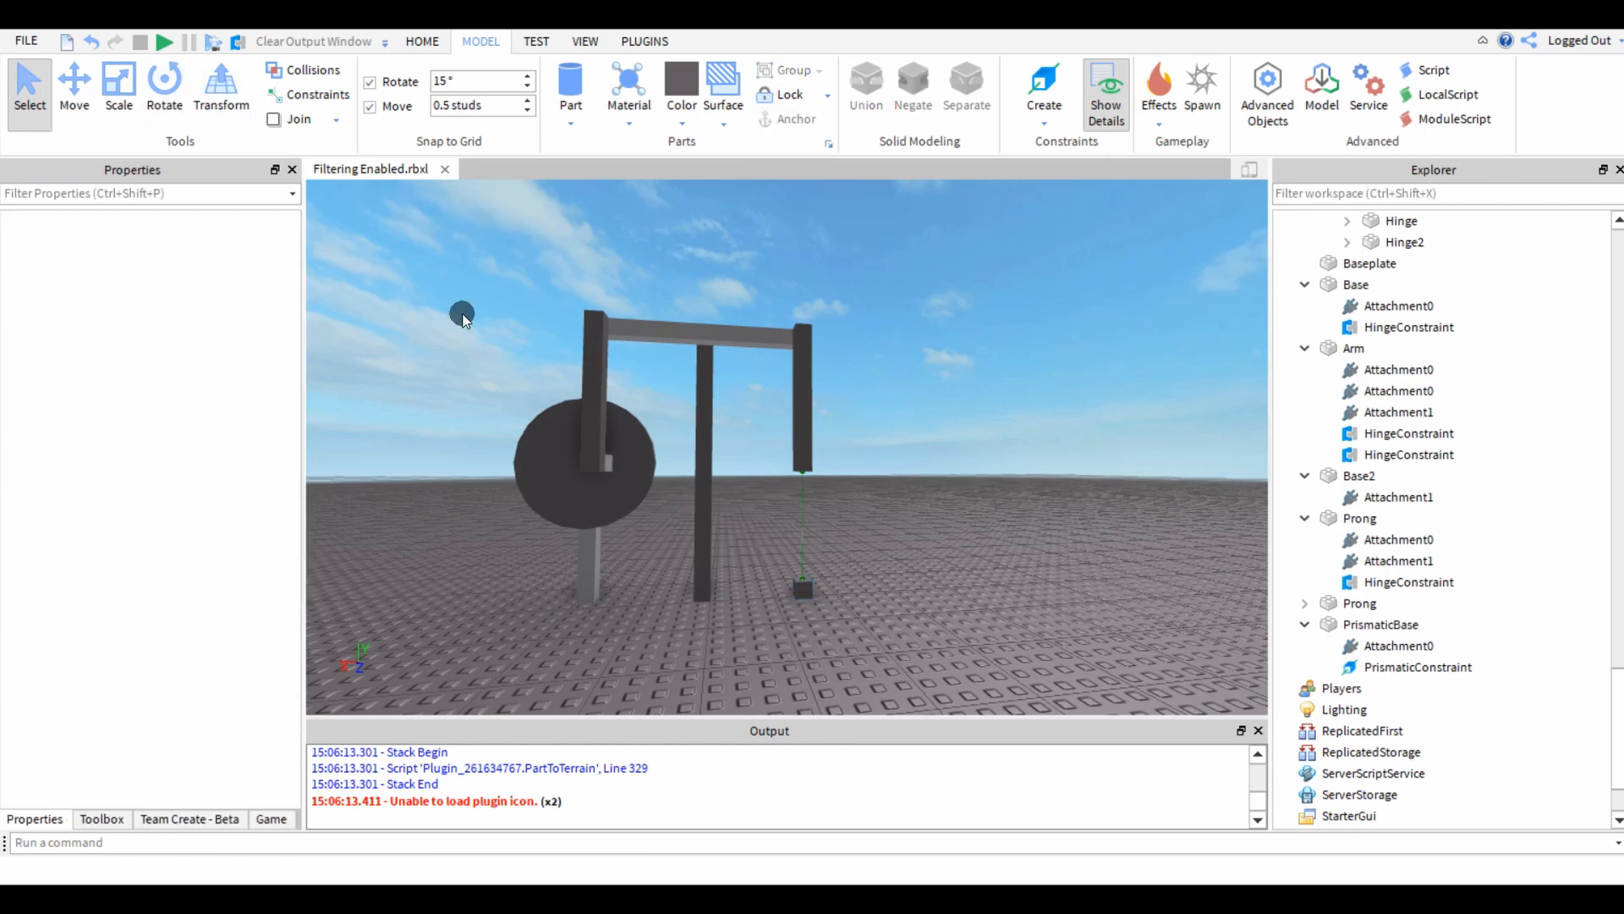
{"action": "left_click", "coordinate": [1052, 140]}
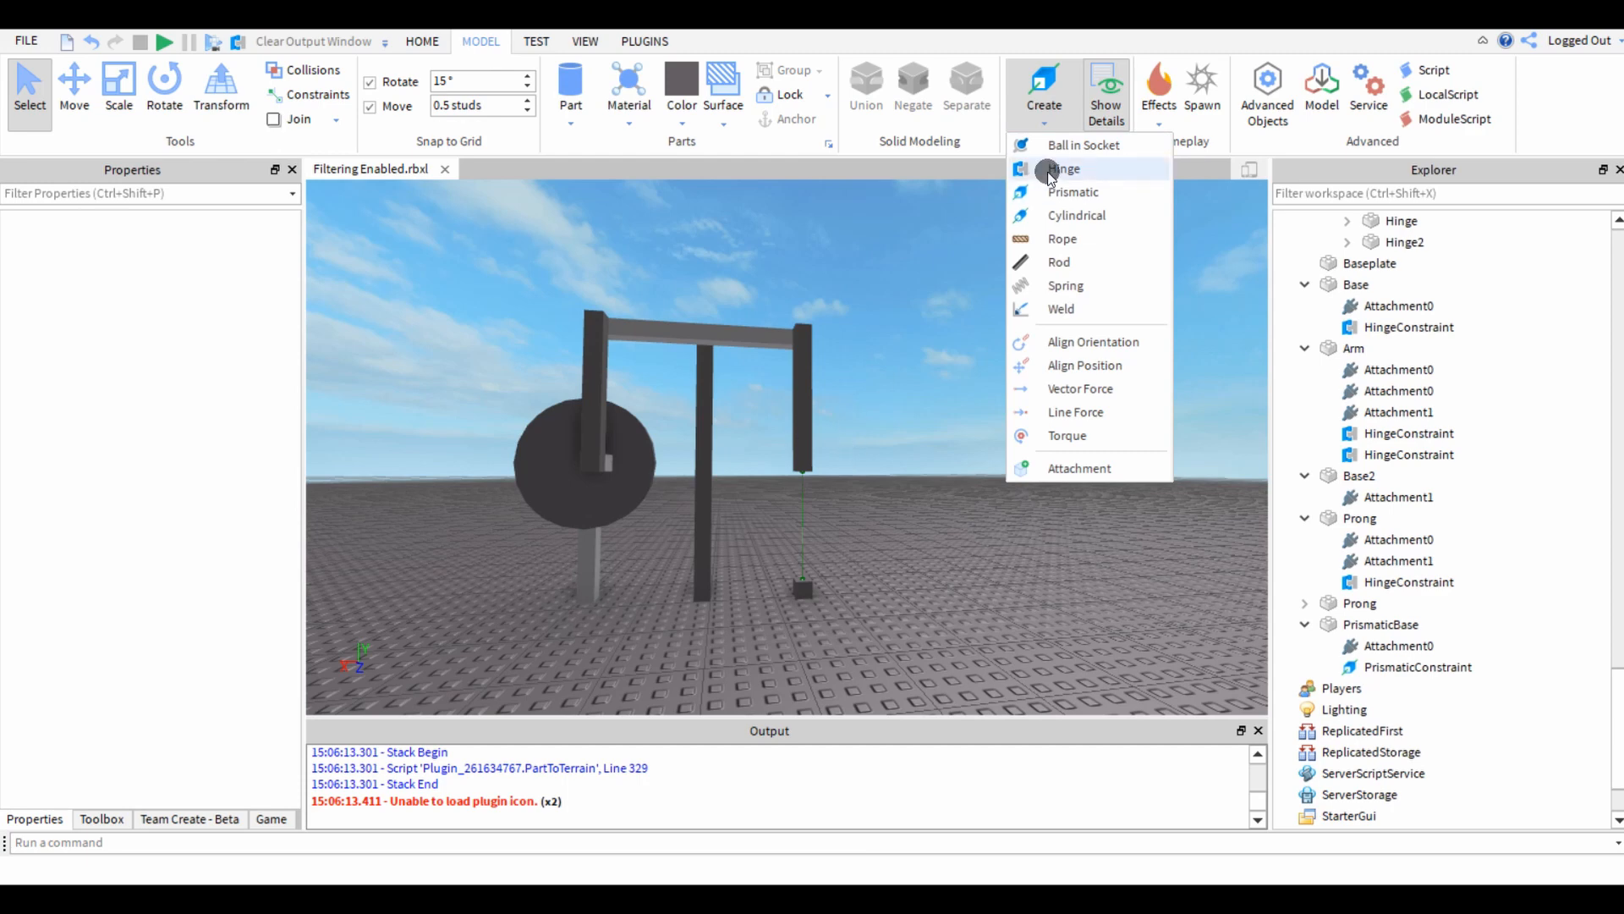
{"action": "left_click", "coordinate": [942, 446]}
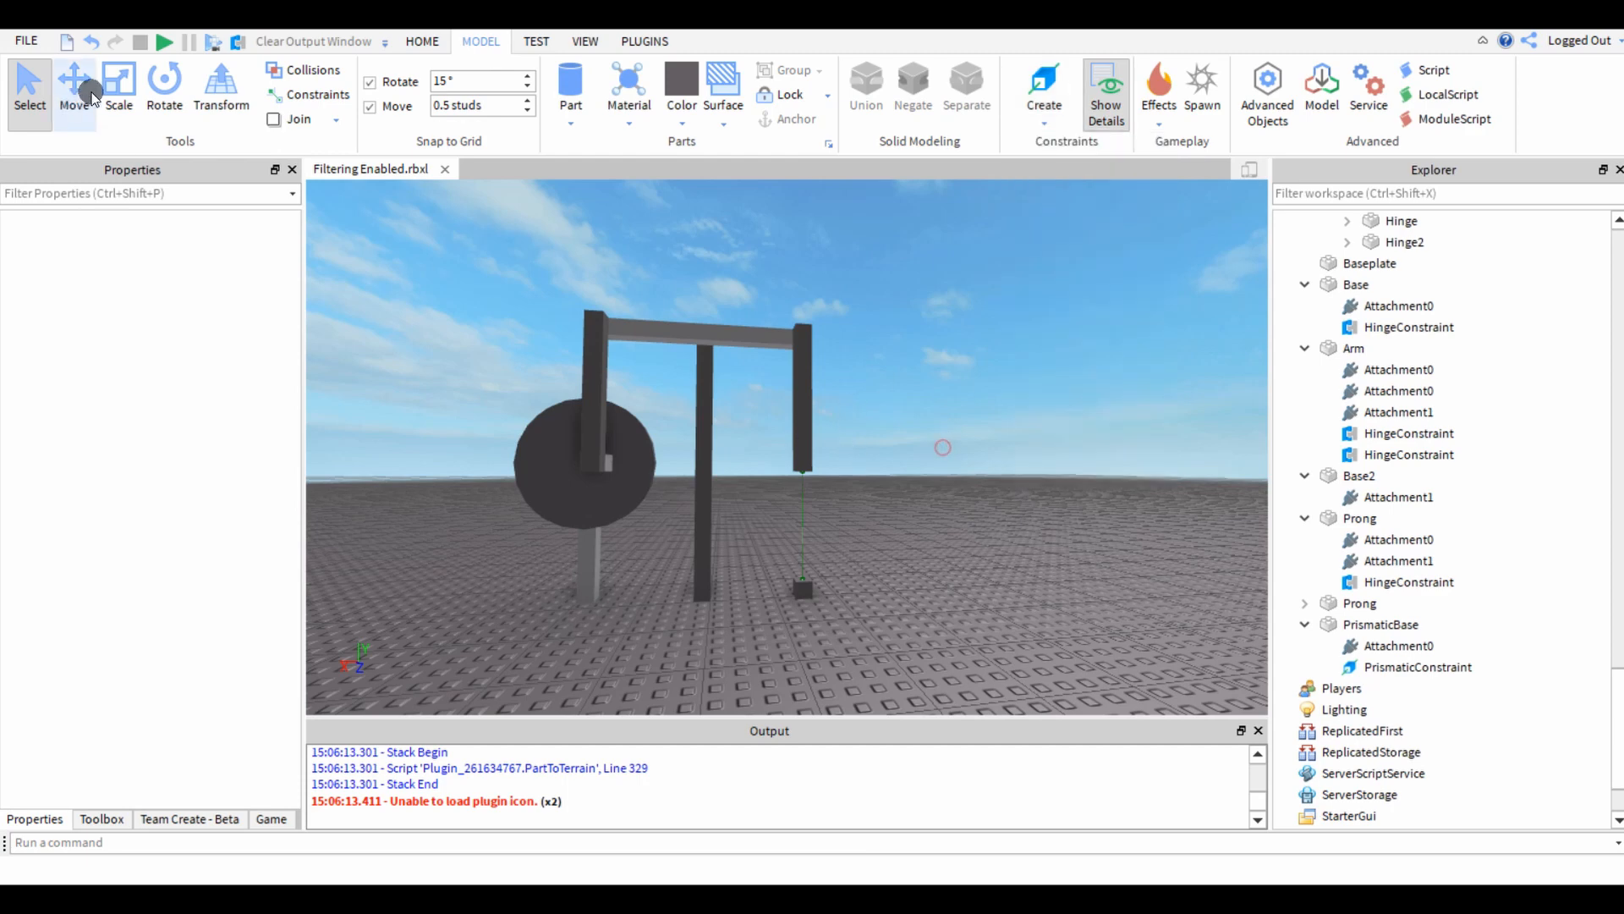
{"action": "left_click", "coordinate": [169, 42]}
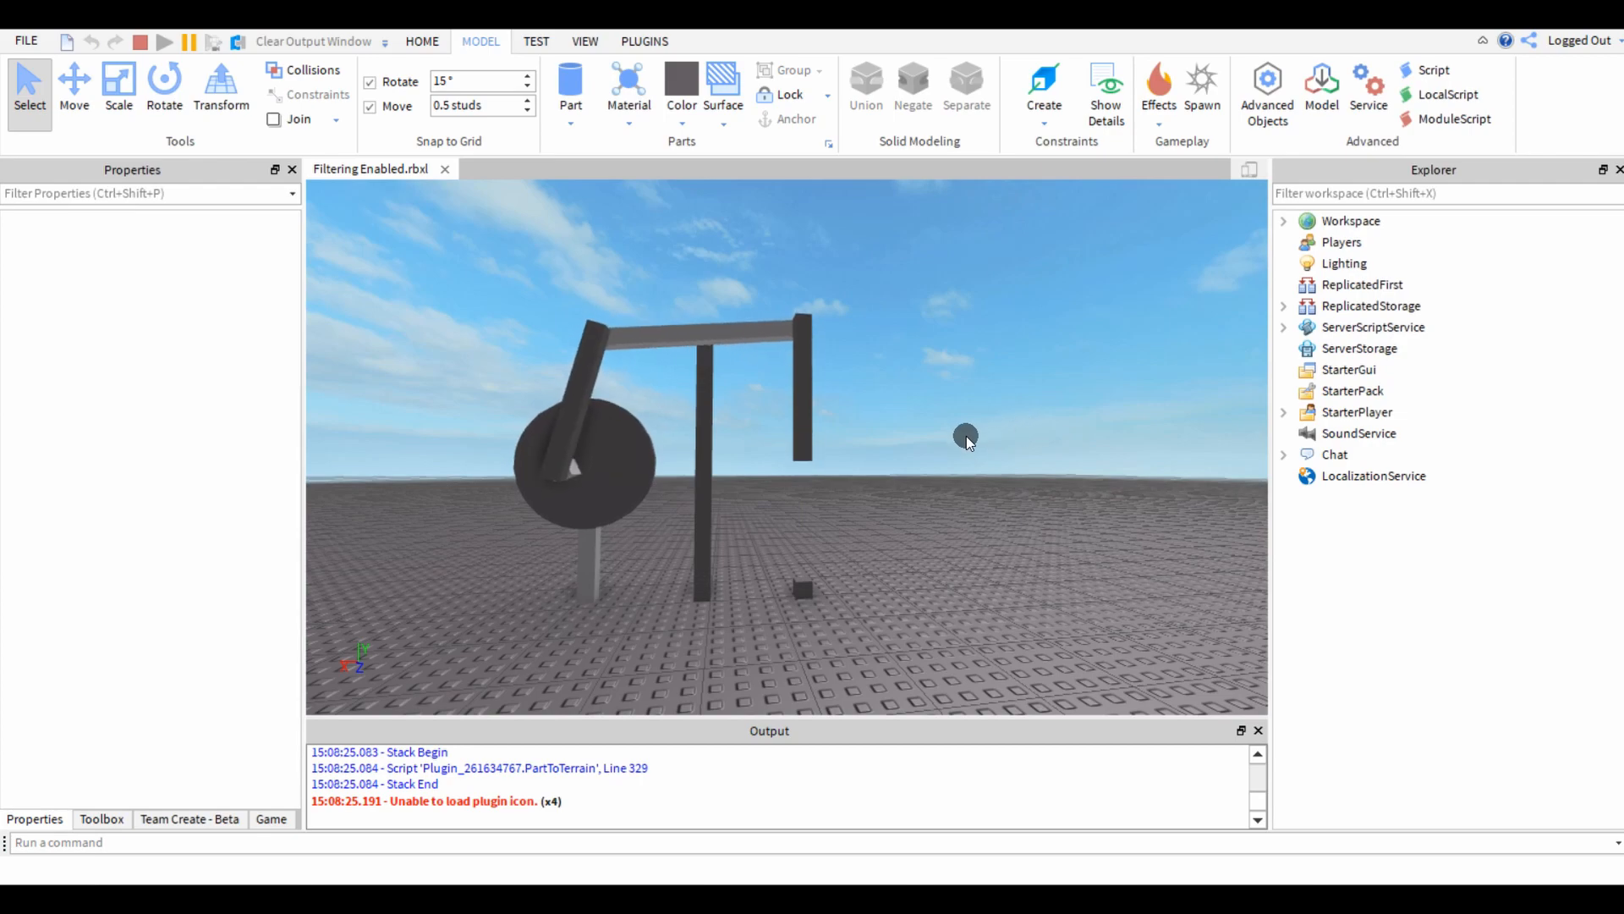
{"action": "key", "text": "w"}
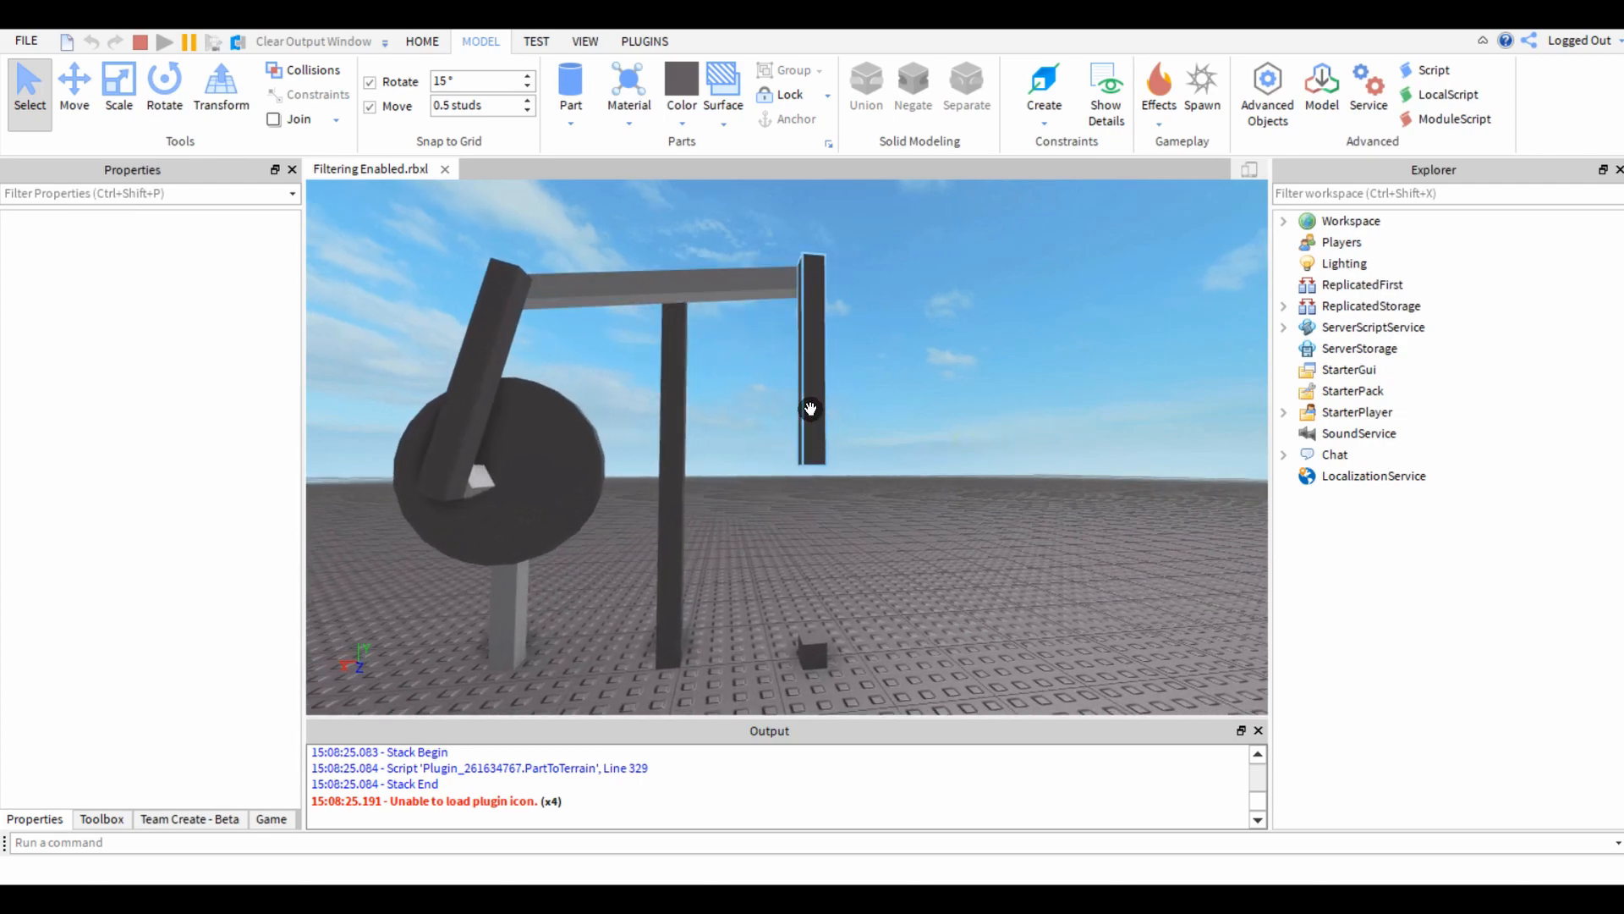
{"action": "key", "text": "w"}
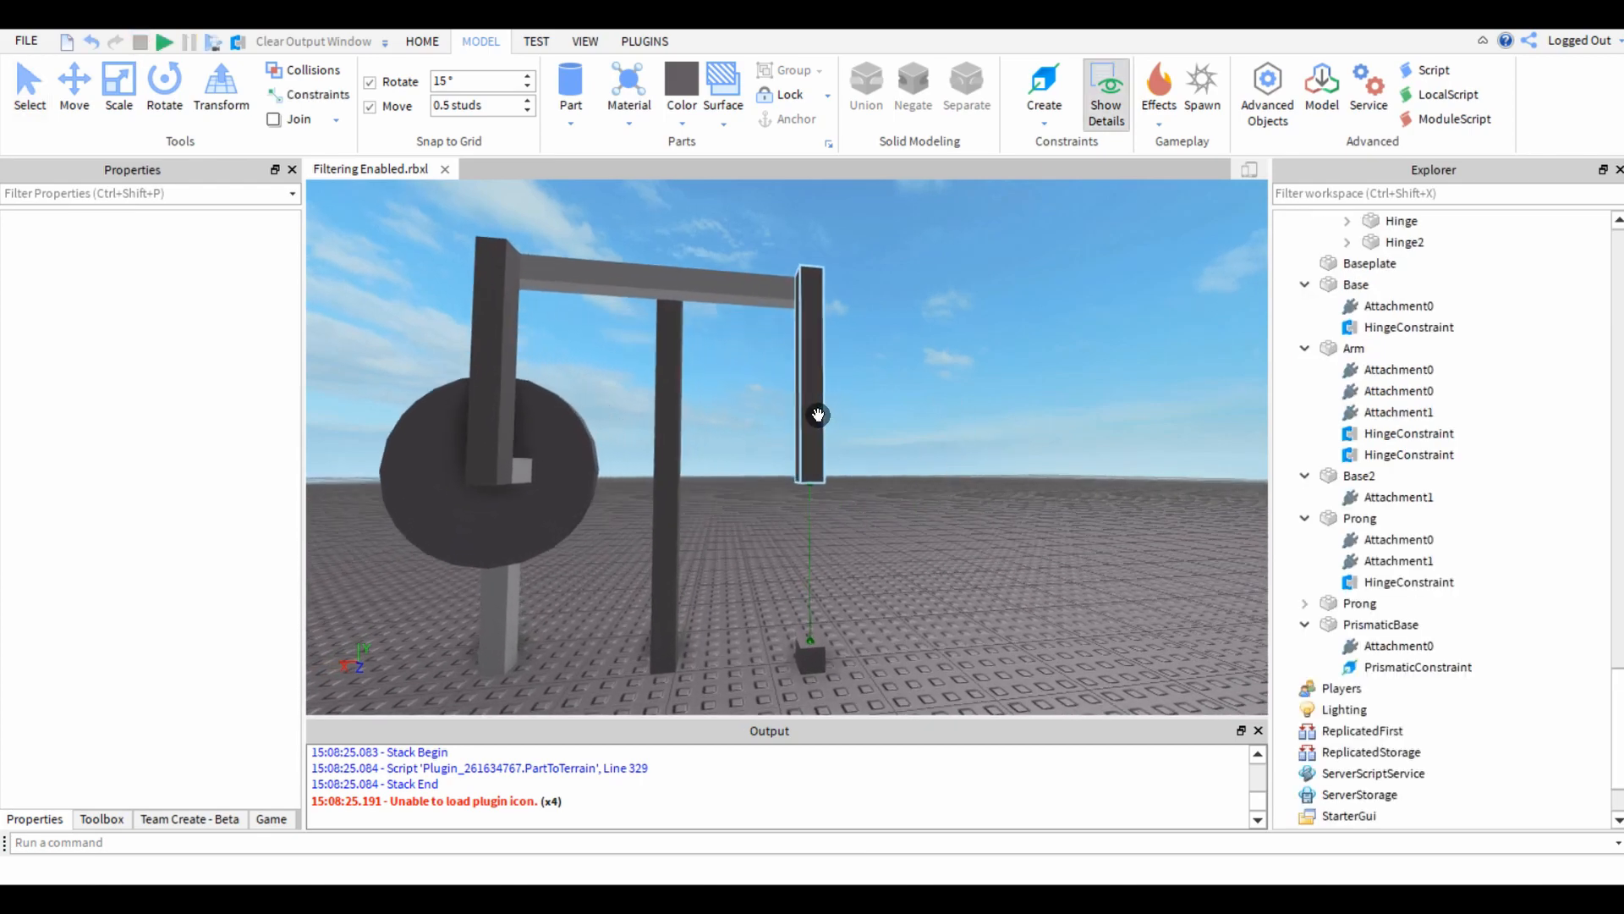
Delete the prismatic constraint between PrismaticBase and the prong together with its attachments.
{"action": "left_click", "coordinate": [824, 672]}
{"action": "right_click_drag", "start_coordinate": [743, 561], "coordinate": [734, 552]}
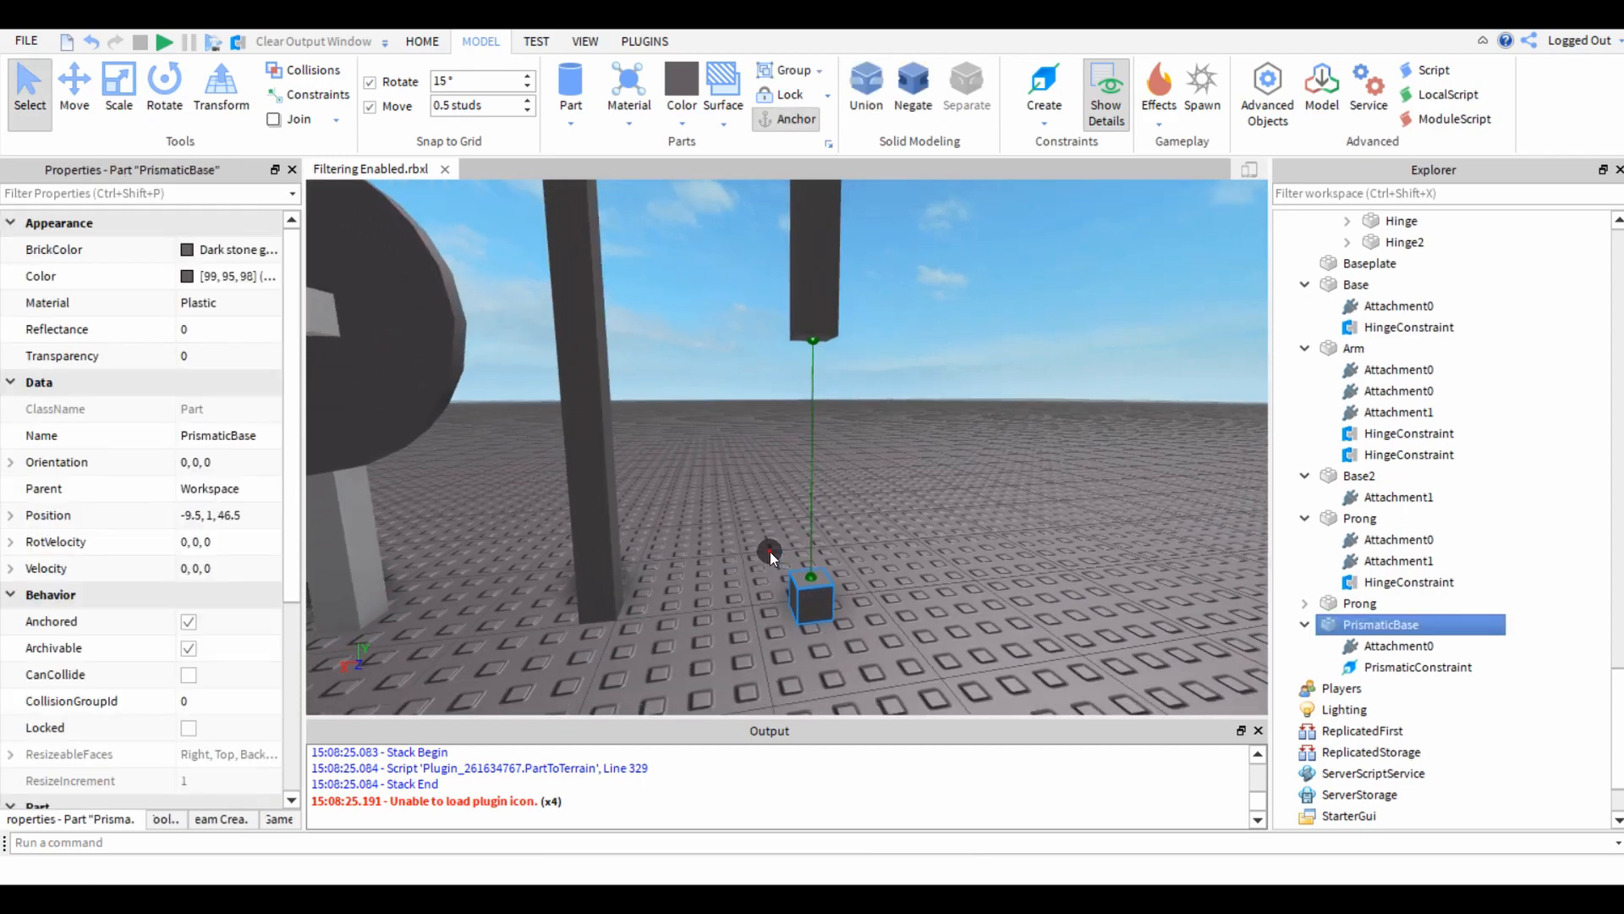
{"action": "left_click", "coordinate": [805, 567]}
{"action": "left_click", "coordinate": [812, 574]}
{"action": "key", "text": "Delete"}
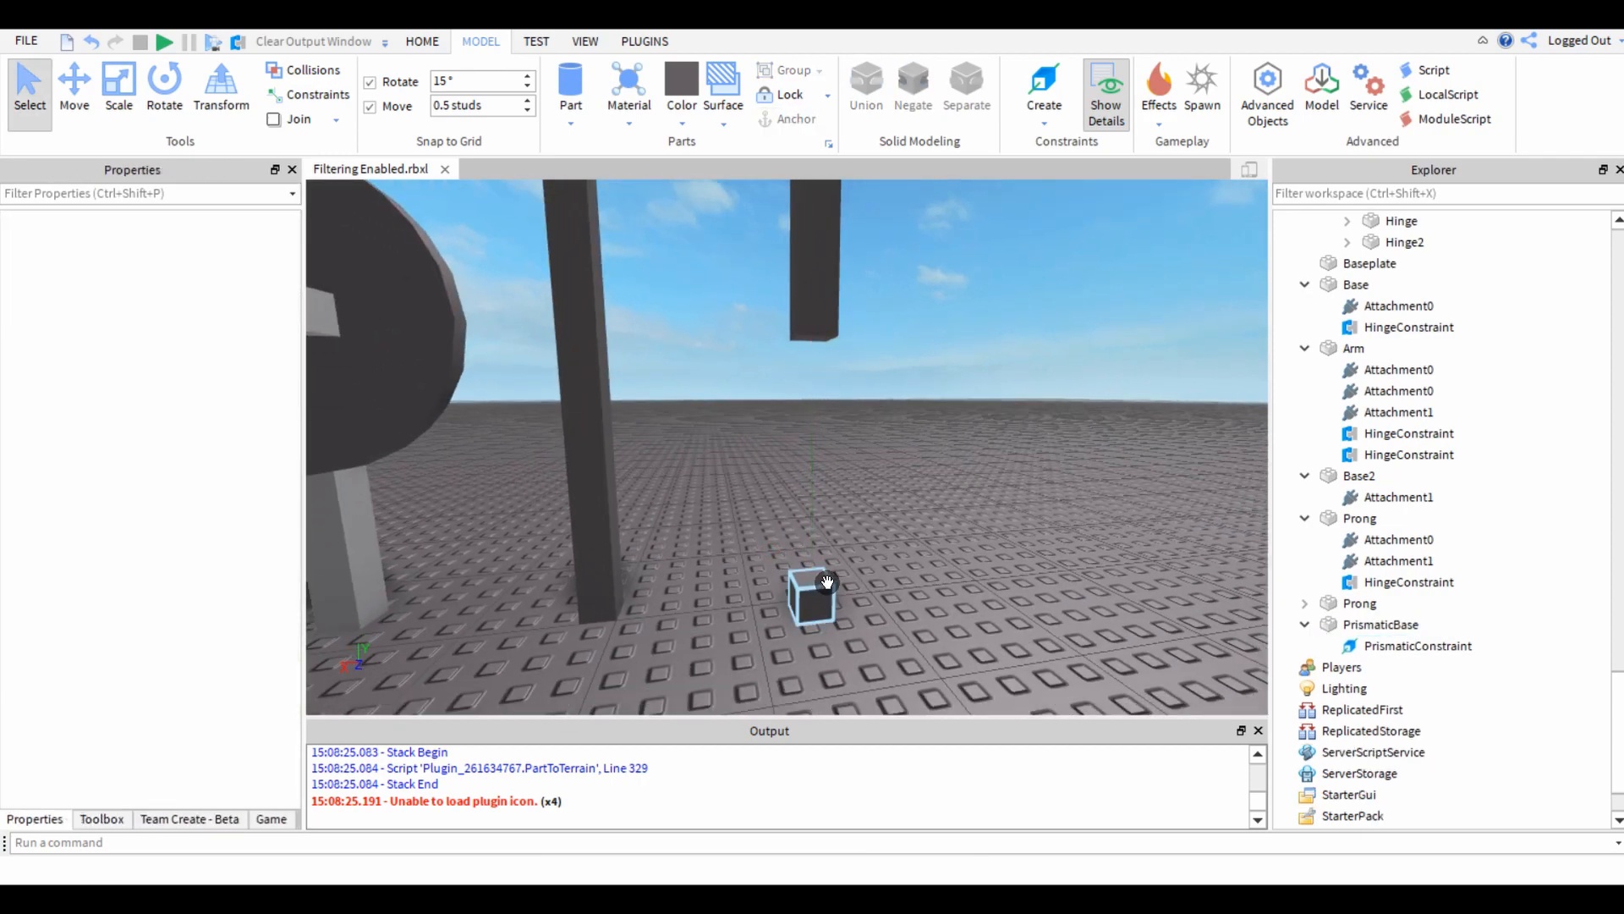
{"action": "left_click", "coordinate": [827, 582]}
{"action": "left_click", "coordinate": [1406, 643]}
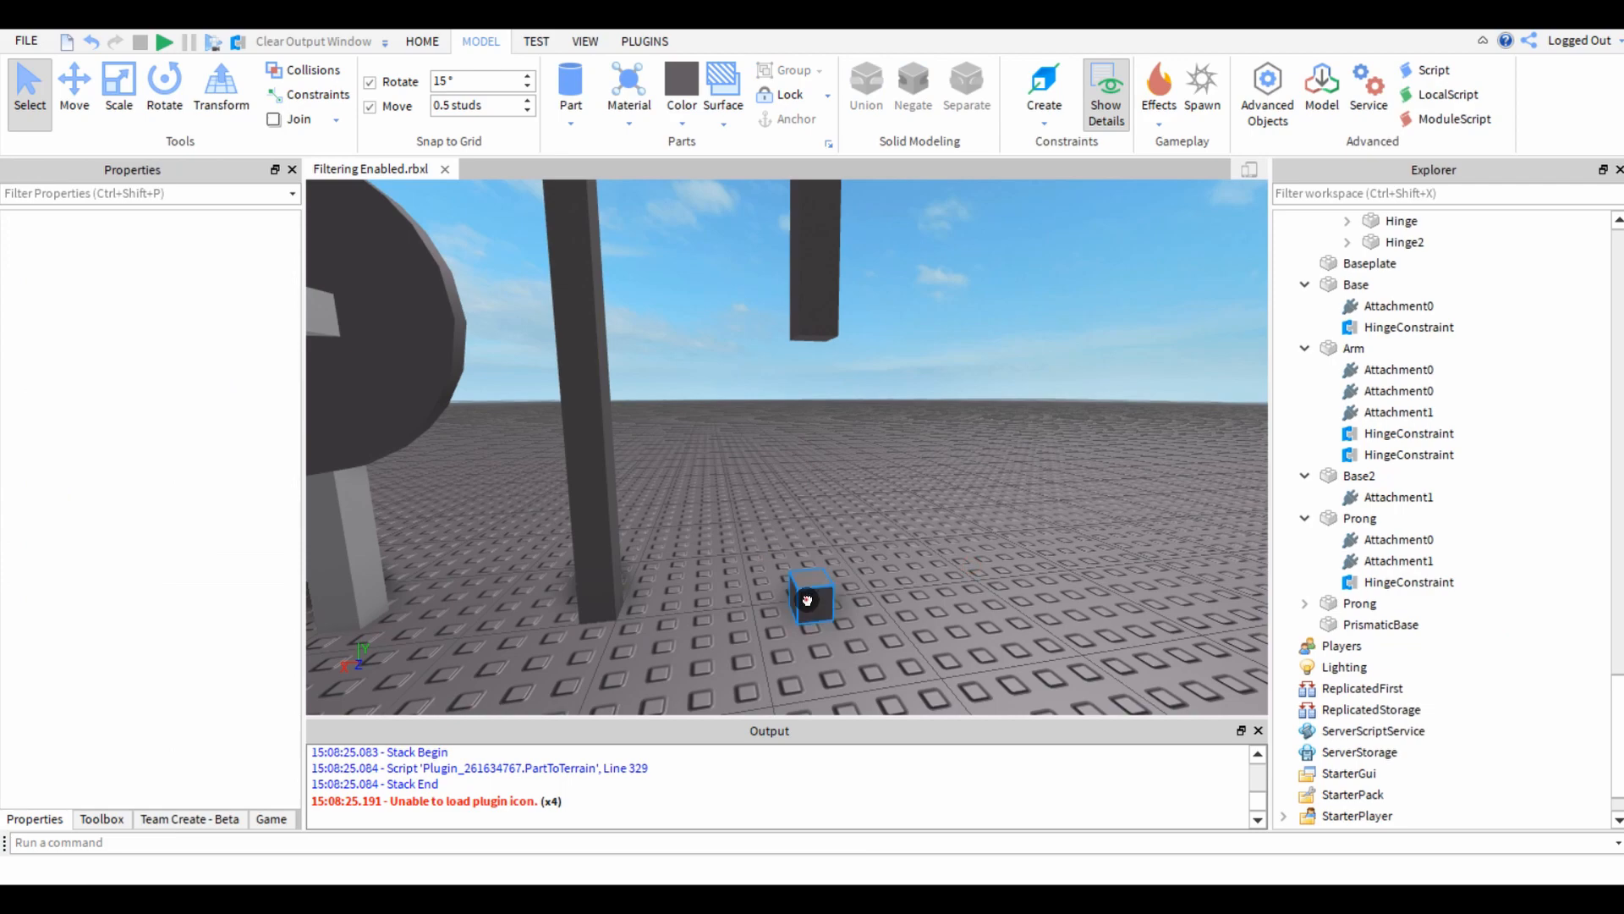
Duplicate PrismaticBase as a part named Ball&Socket, placed straight above the original at a height of 3.5 studs.
{"action": "left_click", "coordinate": [807, 600]}
{"action": "right_click_drag", "start_coordinate": [799, 588], "coordinate": [711, 424]}
{"action": "scroll", "coordinate": [745, 474], "scroll_direction": "down", "scroll_amount": 1}
{"action": "key", "text": "ctrl+d"}
{"action": "key", "text": "ctrl+2"}
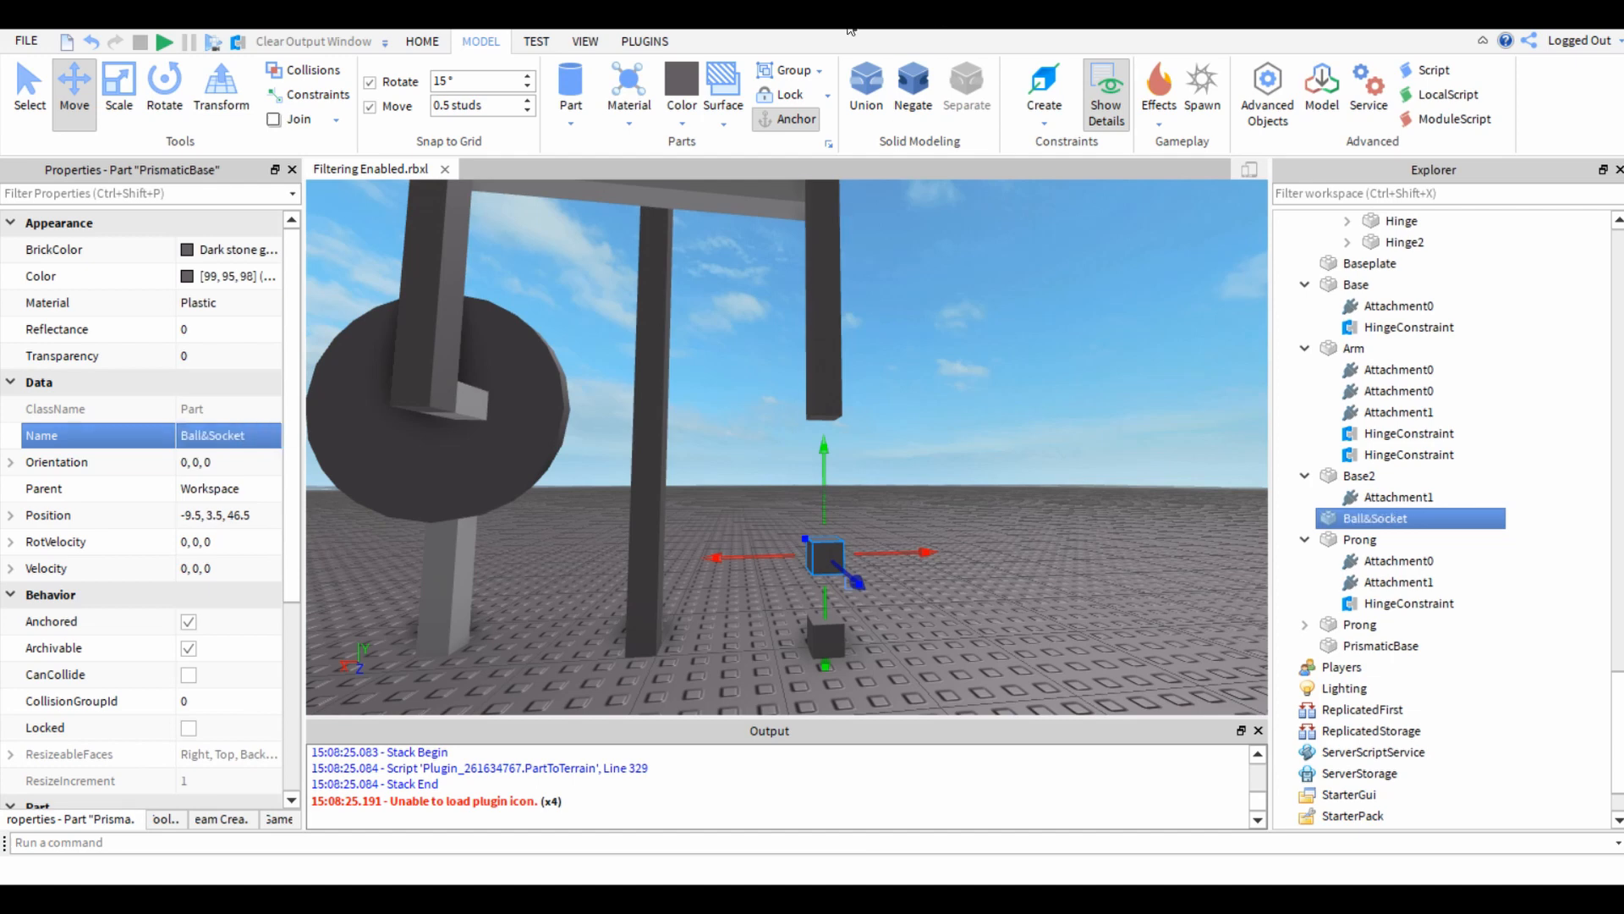
Recolour the Ball&Socket block Medium stone grey and raise it to a height of 6 studs beneath the prong.
{"action": "left_click", "coordinate": [680, 110]}
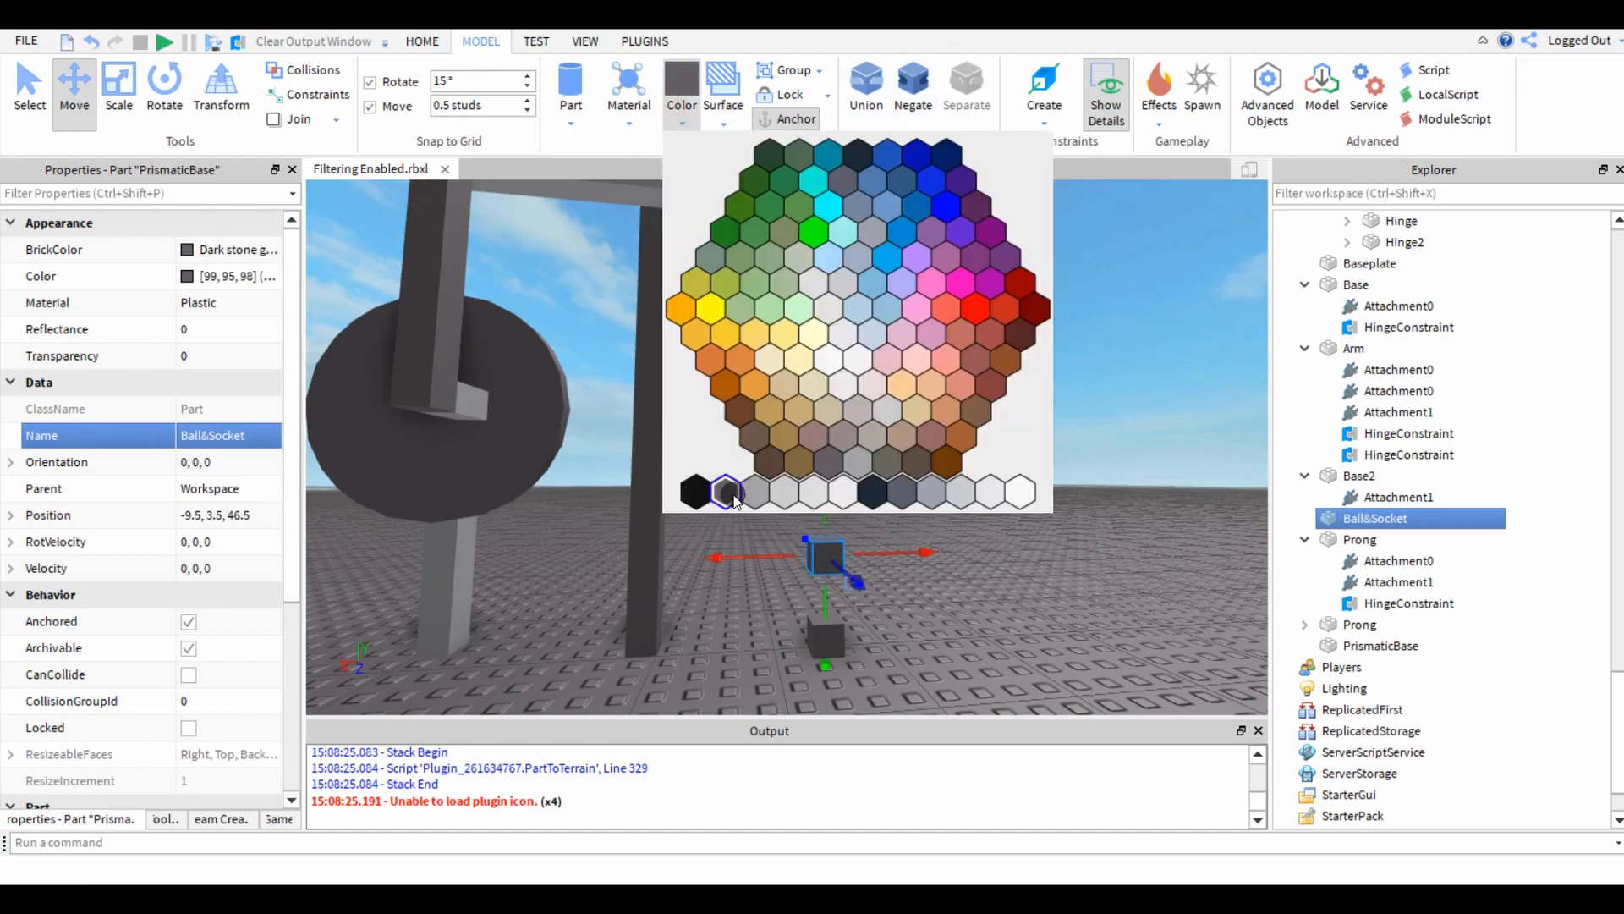
{"action": "left_click", "coordinate": [788, 505]}
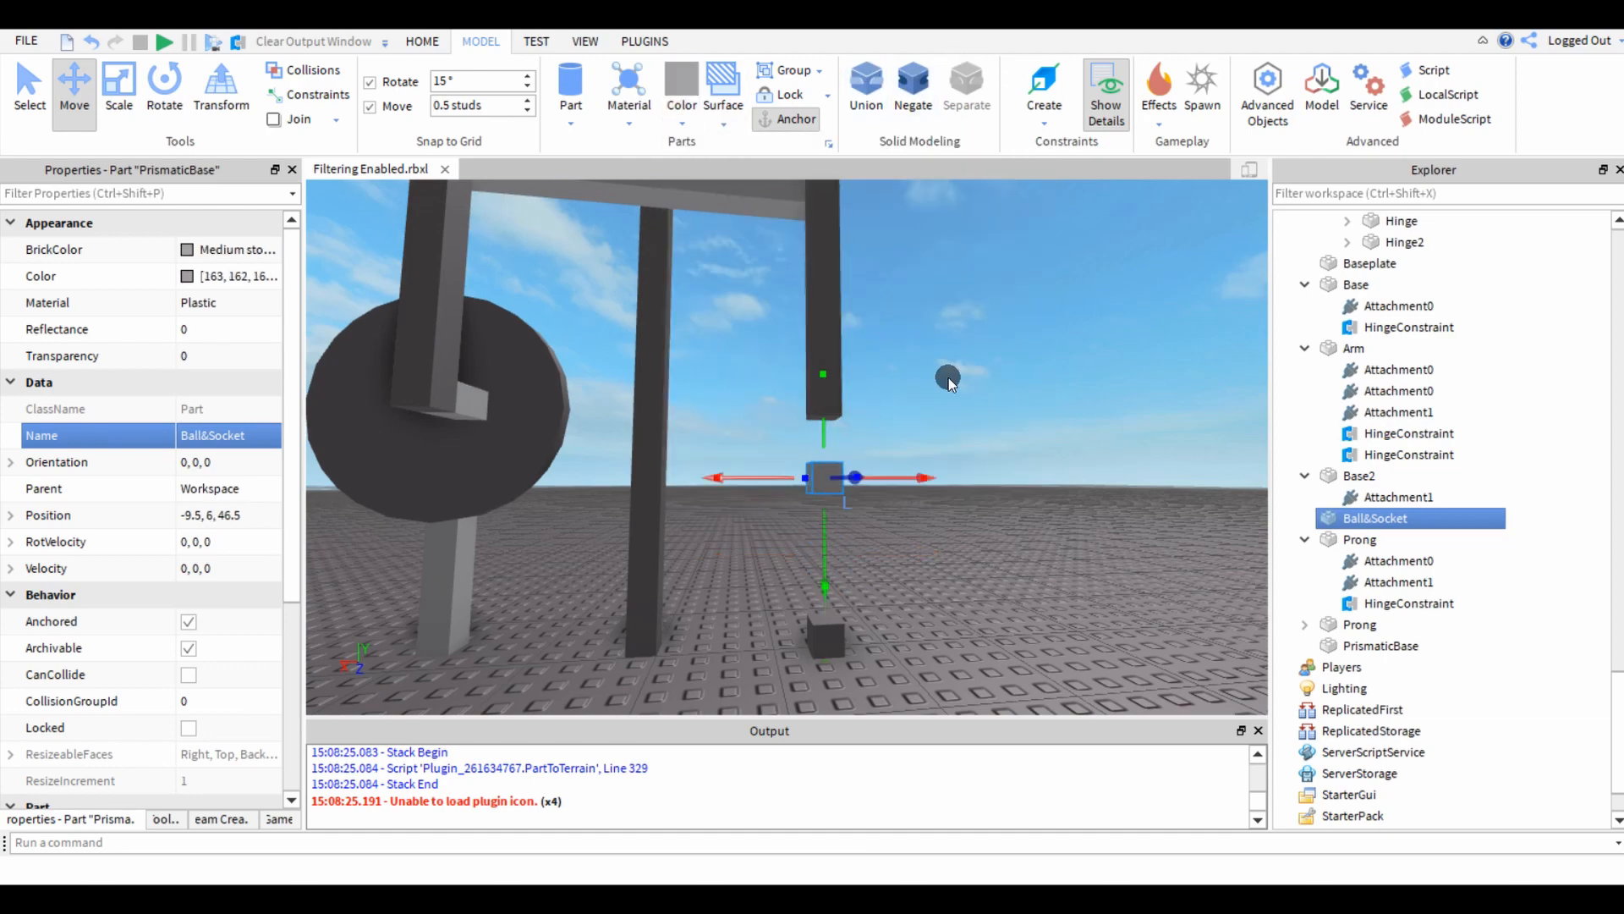
{"action": "left_click", "coordinate": [947, 378]}
{"action": "right_click_drag", "start_coordinate": [947, 379], "coordinate": [945, 368]}
{"action": "scroll", "coordinate": [945, 367], "scroll_direction": "up", "scroll_amount": 5}
{"action": "left_click", "coordinate": [840, 602]}
{"action": "scroll", "coordinate": [177, 578], "scroll_direction": "down", "scroll_amount": 3}
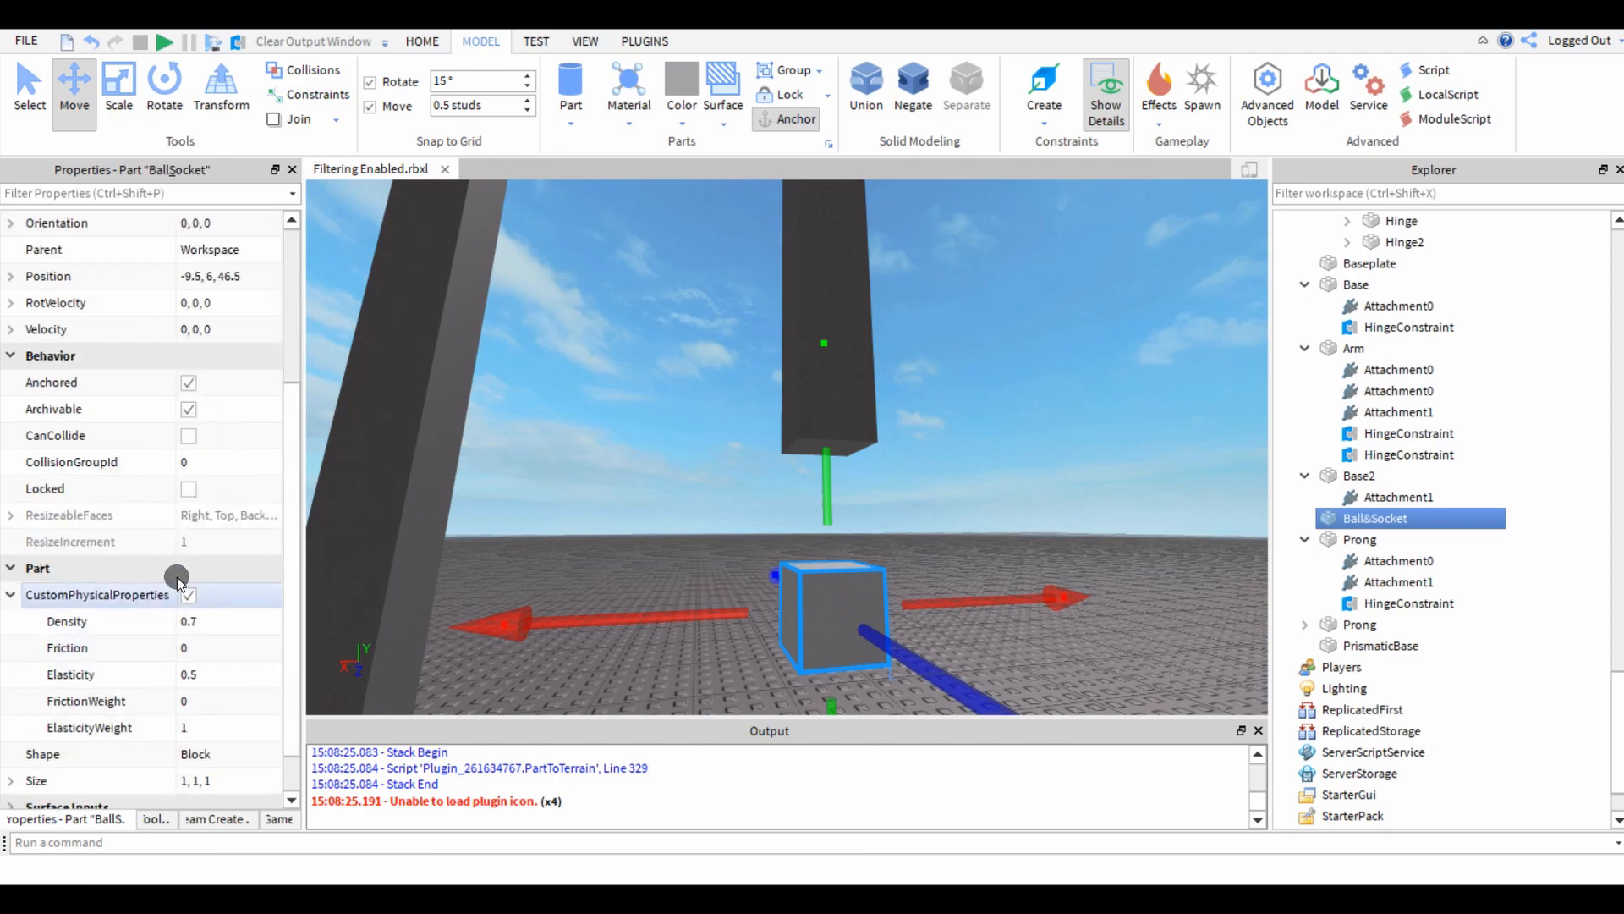
{"action": "left_click", "coordinate": [638, 382]}
Create a ball-in-socket constraint from the prong's bottom face to the top face of the grey block below it.
{"action": "left_click", "coordinate": [1044, 93]}
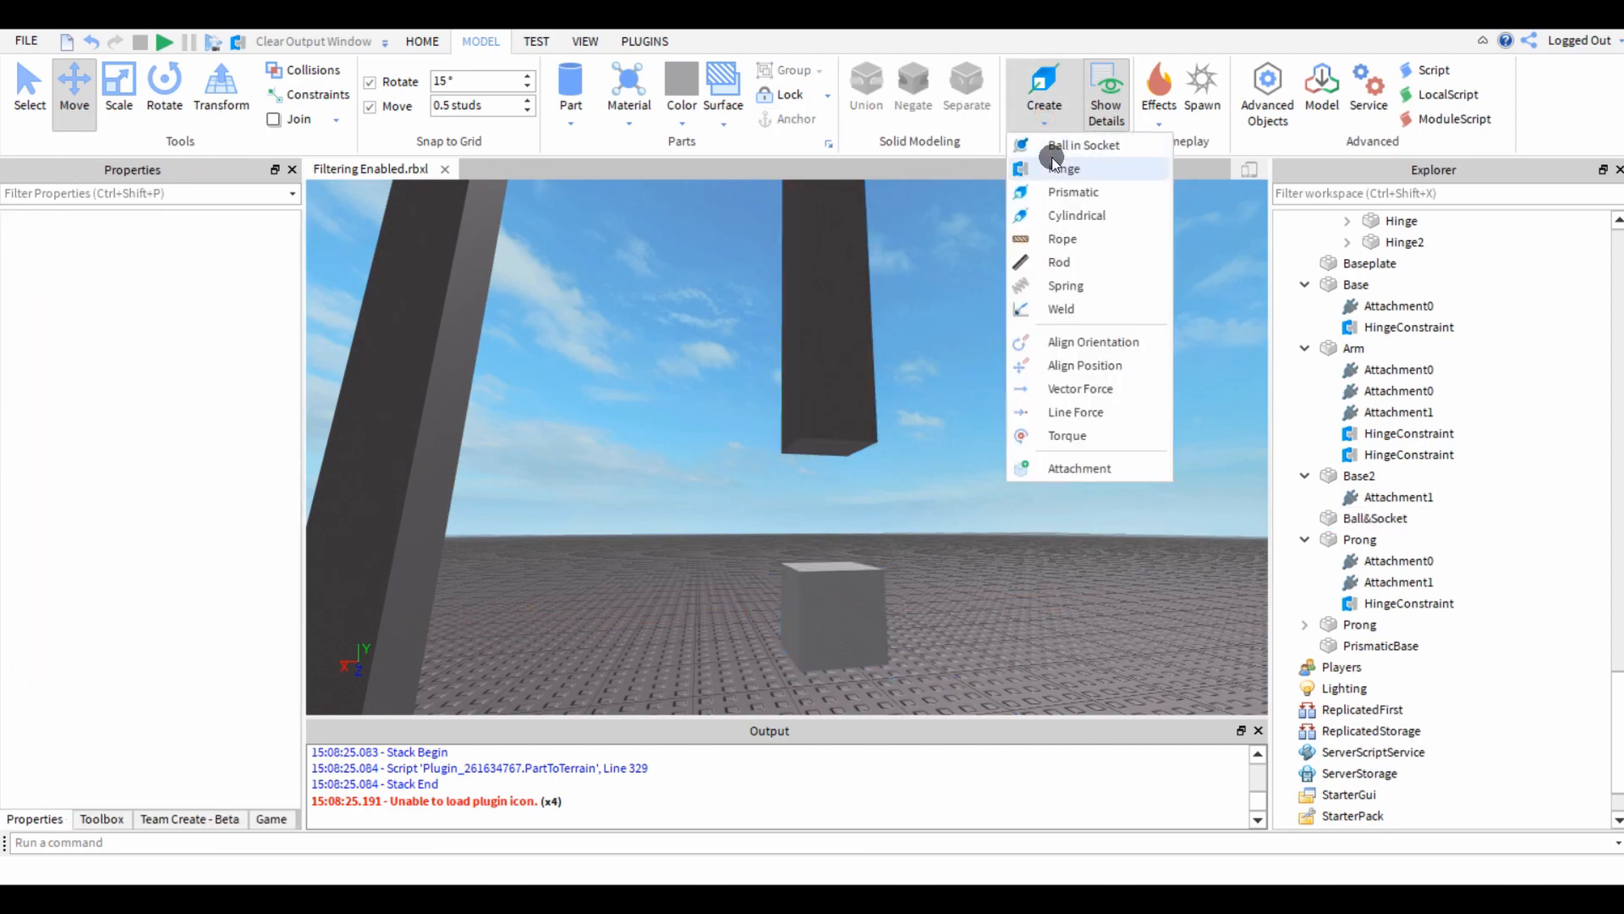
{"action": "left_click", "coordinate": [1053, 150]}
{"action": "right_click_drag", "start_coordinate": [871, 568], "coordinate": [874, 583]}
{"action": "scroll", "coordinate": [874, 583], "scroll_direction": "up", "scroll_amount": 3}
{"action": "scroll", "coordinate": [874, 583], "scroll_direction": "down", "scroll_amount": 2}
{"action": "left_click", "coordinate": [817, 372]}
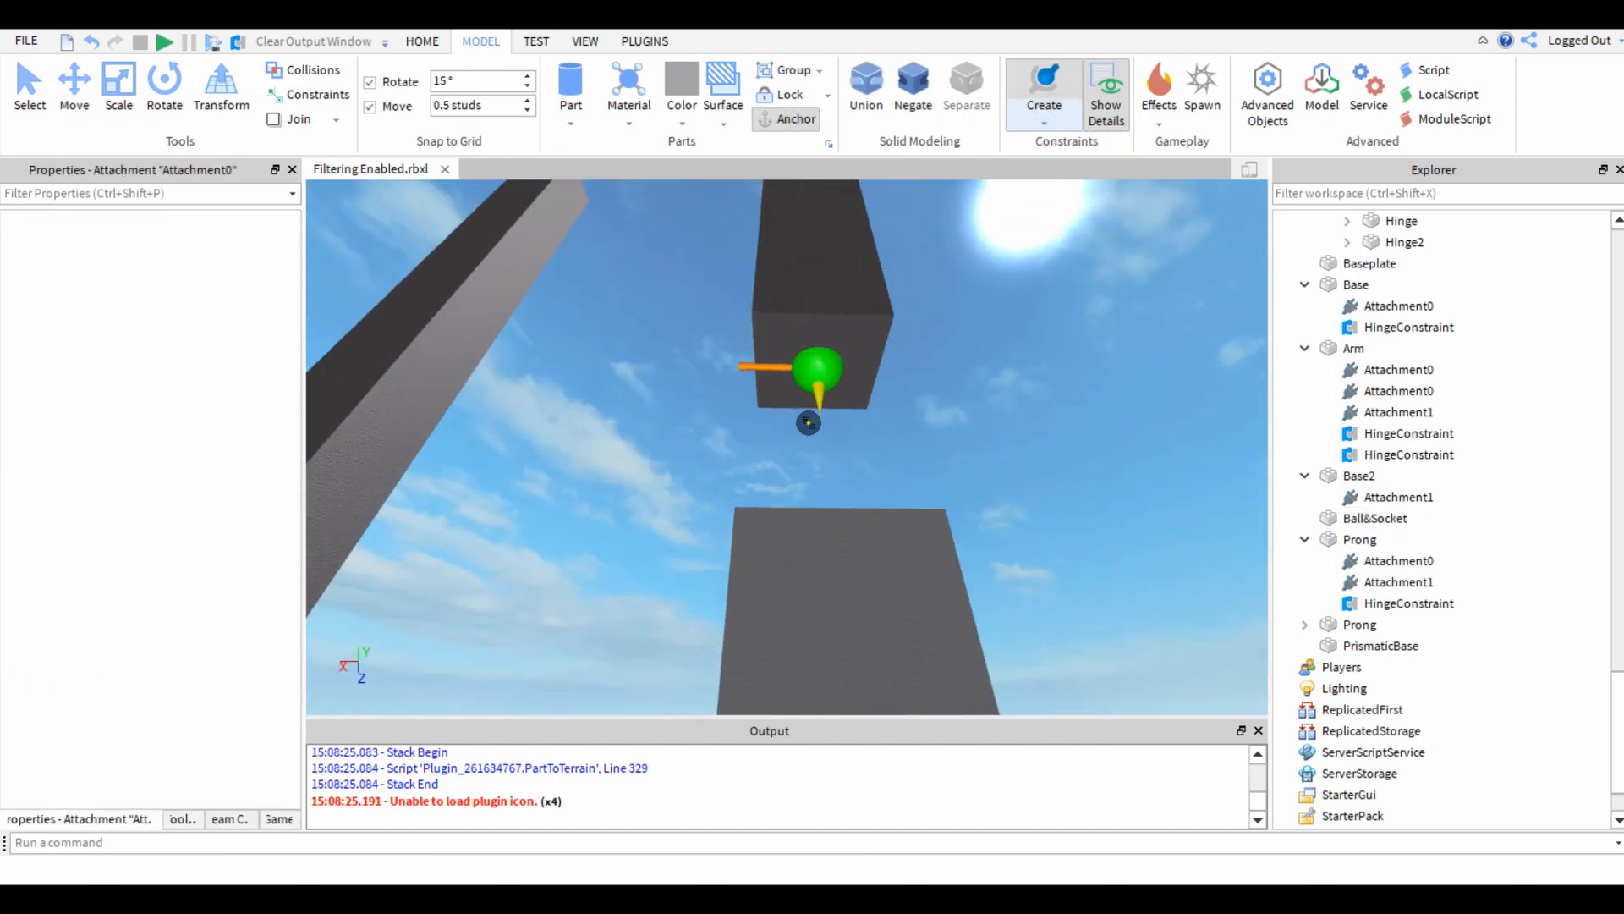
{"action": "scroll", "coordinate": [808, 420], "scroll_direction": "up", "scroll_amount": 3}
{"action": "right_click_drag", "start_coordinate": [809, 420], "coordinate": [784, 451]}
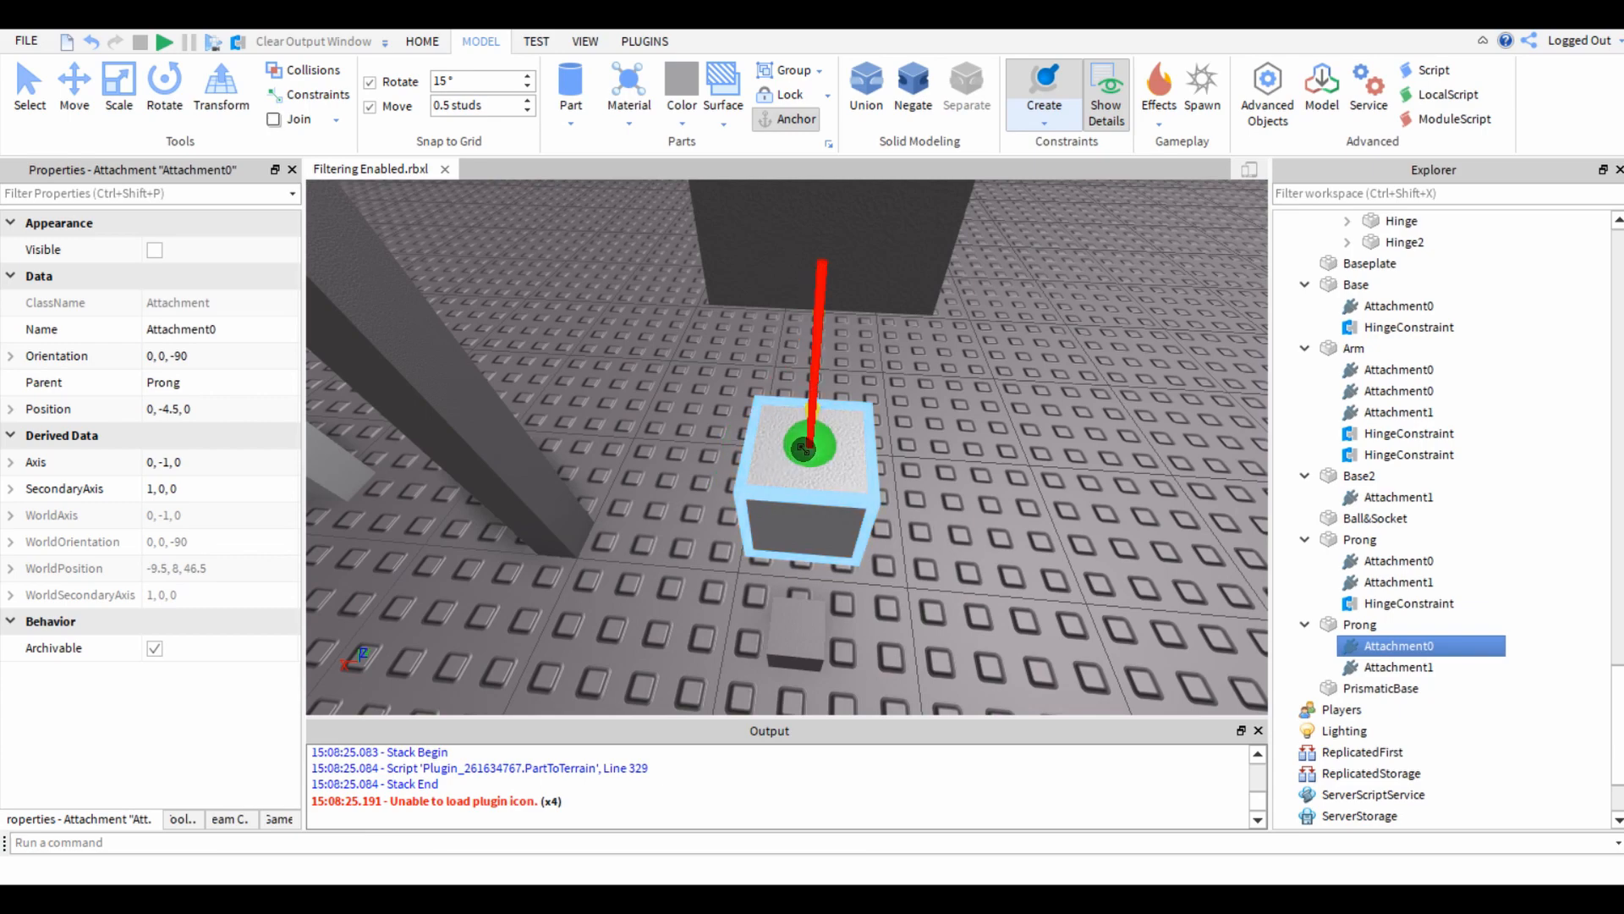
{"action": "left_click", "coordinate": [804, 449]}
Rename the grey block Ball&SocketBase and raise it to a height of 7.5 studs, flush against the prong's lower end.
{"action": "left_click", "coordinate": [769, 518]}
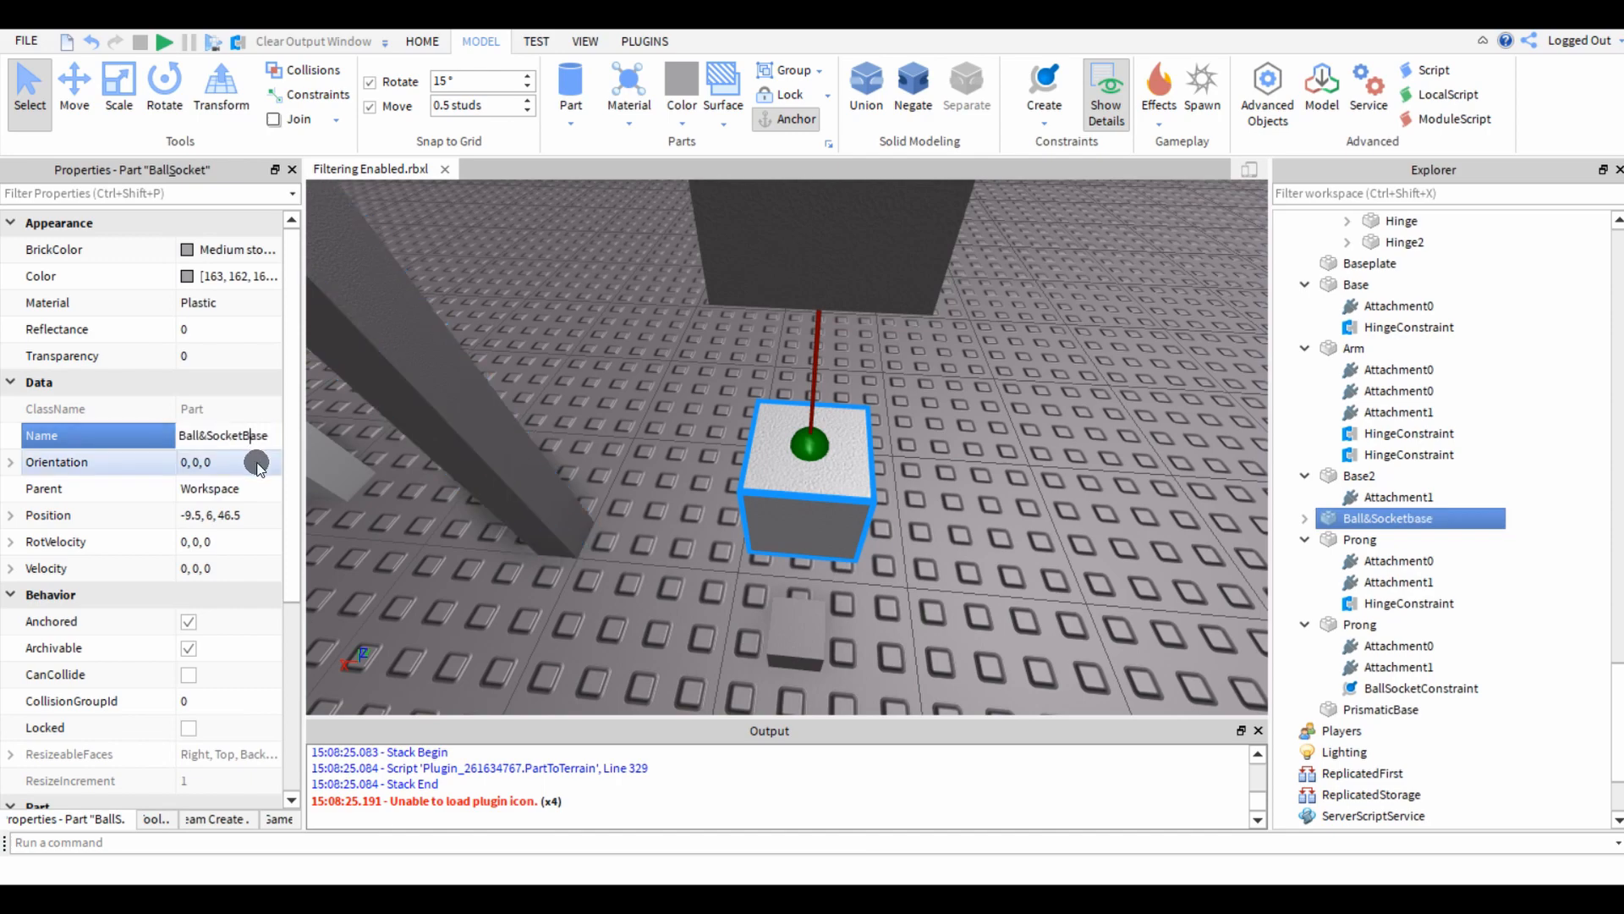
{"action": "left_click", "coordinate": [567, 410]}
{"action": "left_click", "coordinate": [779, 526]}
{"action": "right_click_drag", "start_coordinate": [779, 526], "coordinate": [816, 435]}
{"action": "key", "text": "ctrl+2"}
{"action": "left_click_drag", "start_coordinate": [824, 370], "coordinate": [823, 190]}
{"action": "left_click", "coordinate": [996, 276]}
{"action": "scroll", "coordinate": [996, 276], "scroll_direction": "down", "scroll_amount": 5}
{"action": "right_click_drag", "start_coordinate": [996, 275], "coordinate": [996, 276]}
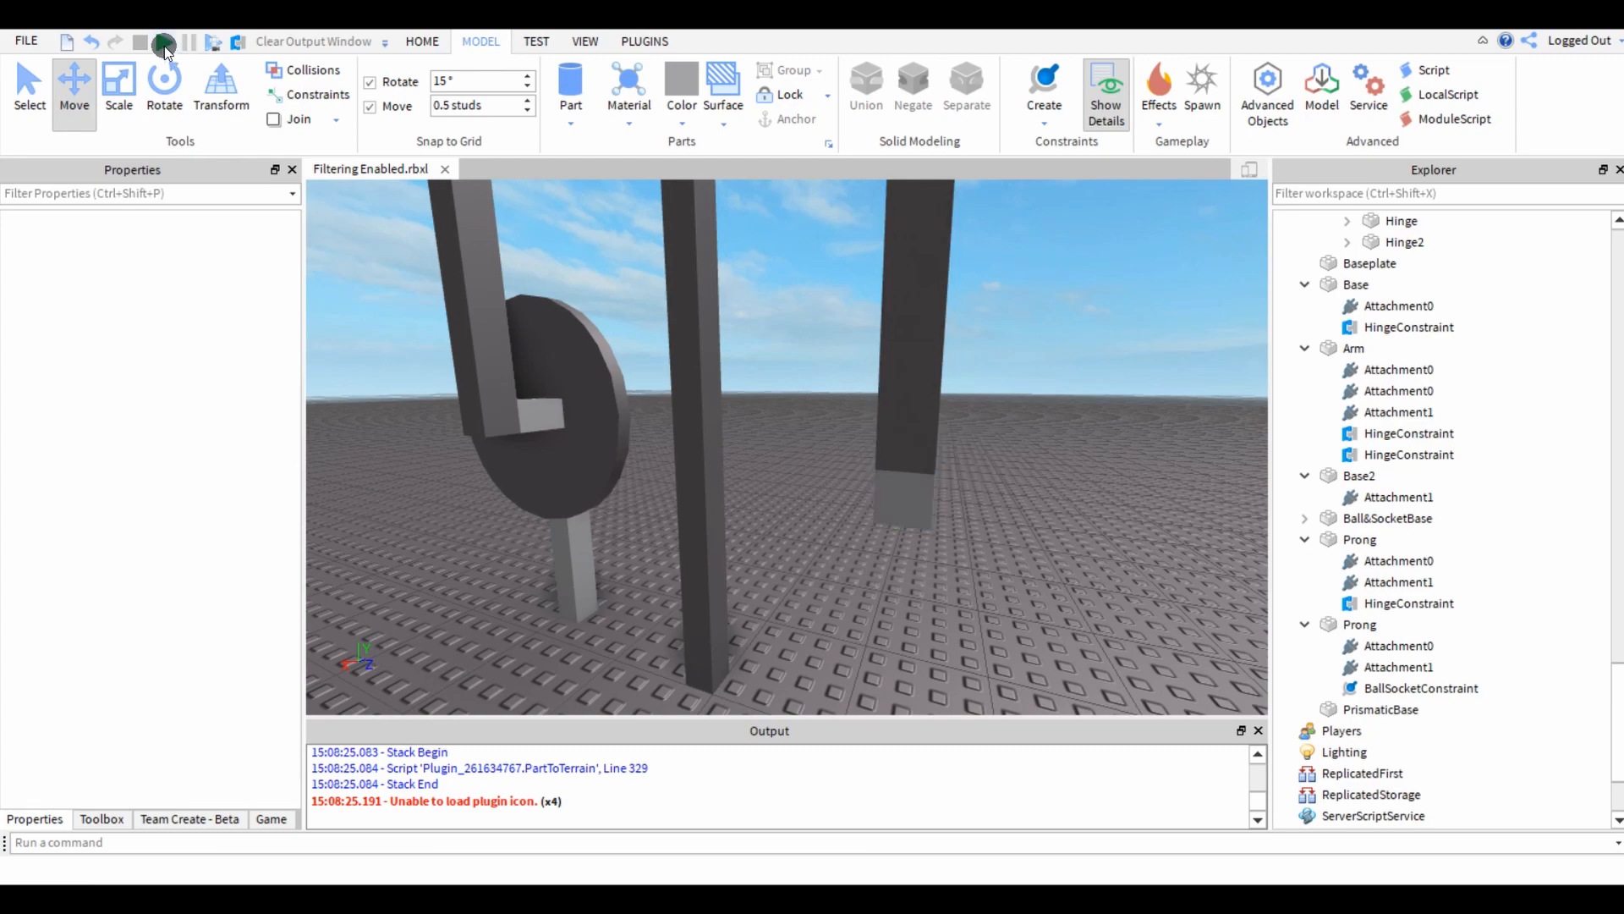
Try rotating Ball&SocketBase about its axes beneath the prong.
{"action": "scroll", "coordinate": [841, 464], "scroll_direction": "up", "scroll_amount": 10}
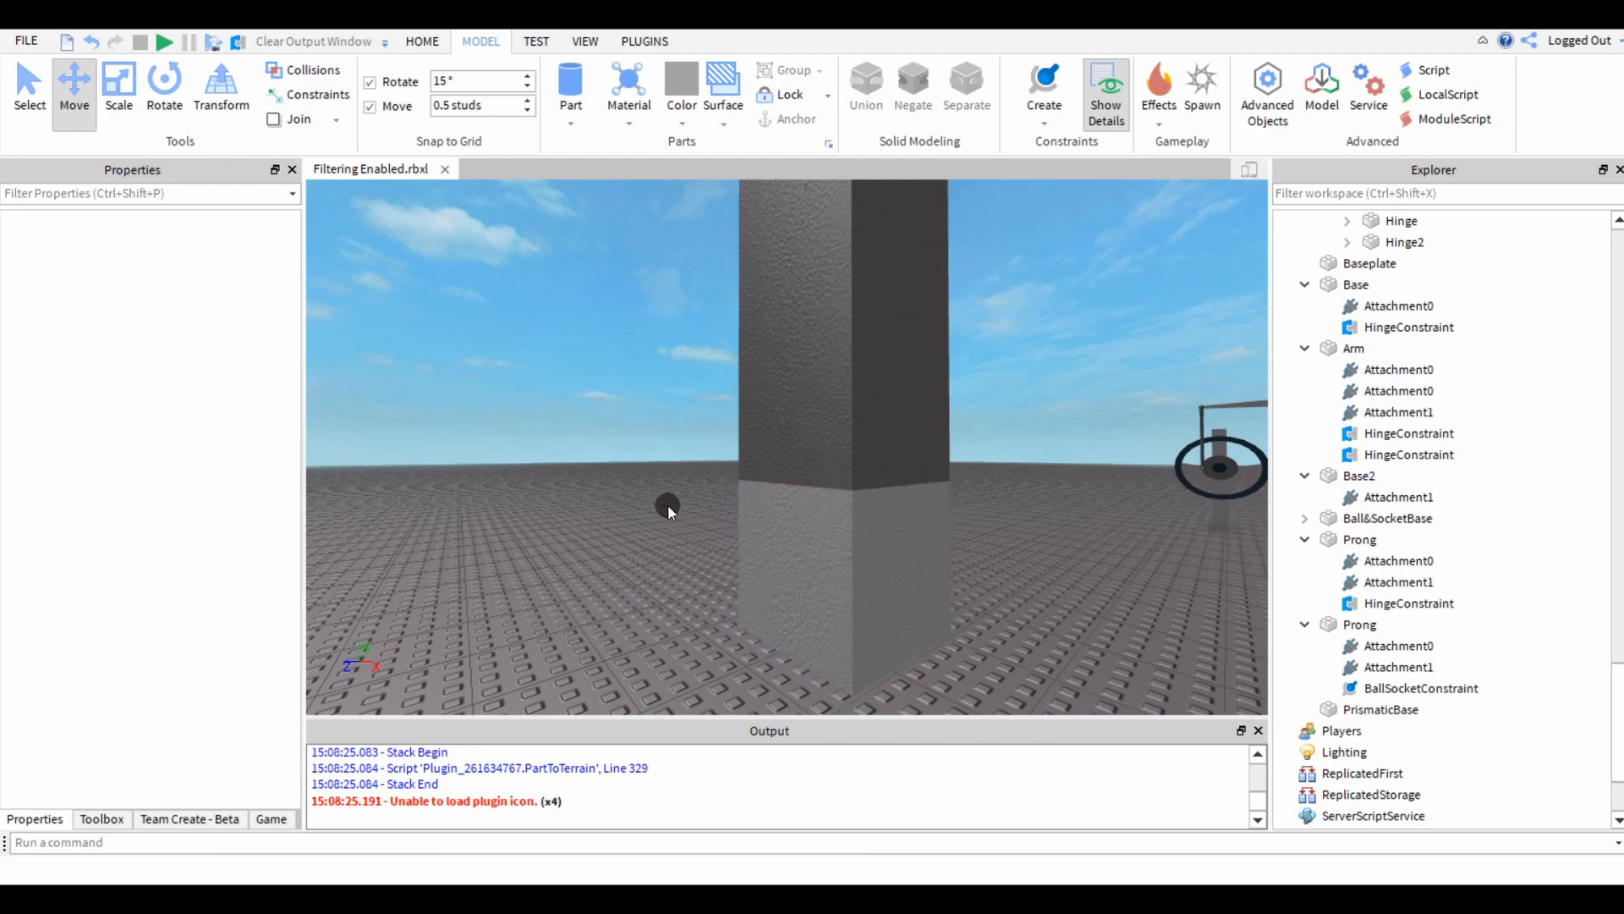
{"action": "right_click_drag", "start_coordinate": [667, 507], "coordinate": [870, 545]}
{"action": "left_click", "coordinate": [870, 532]}
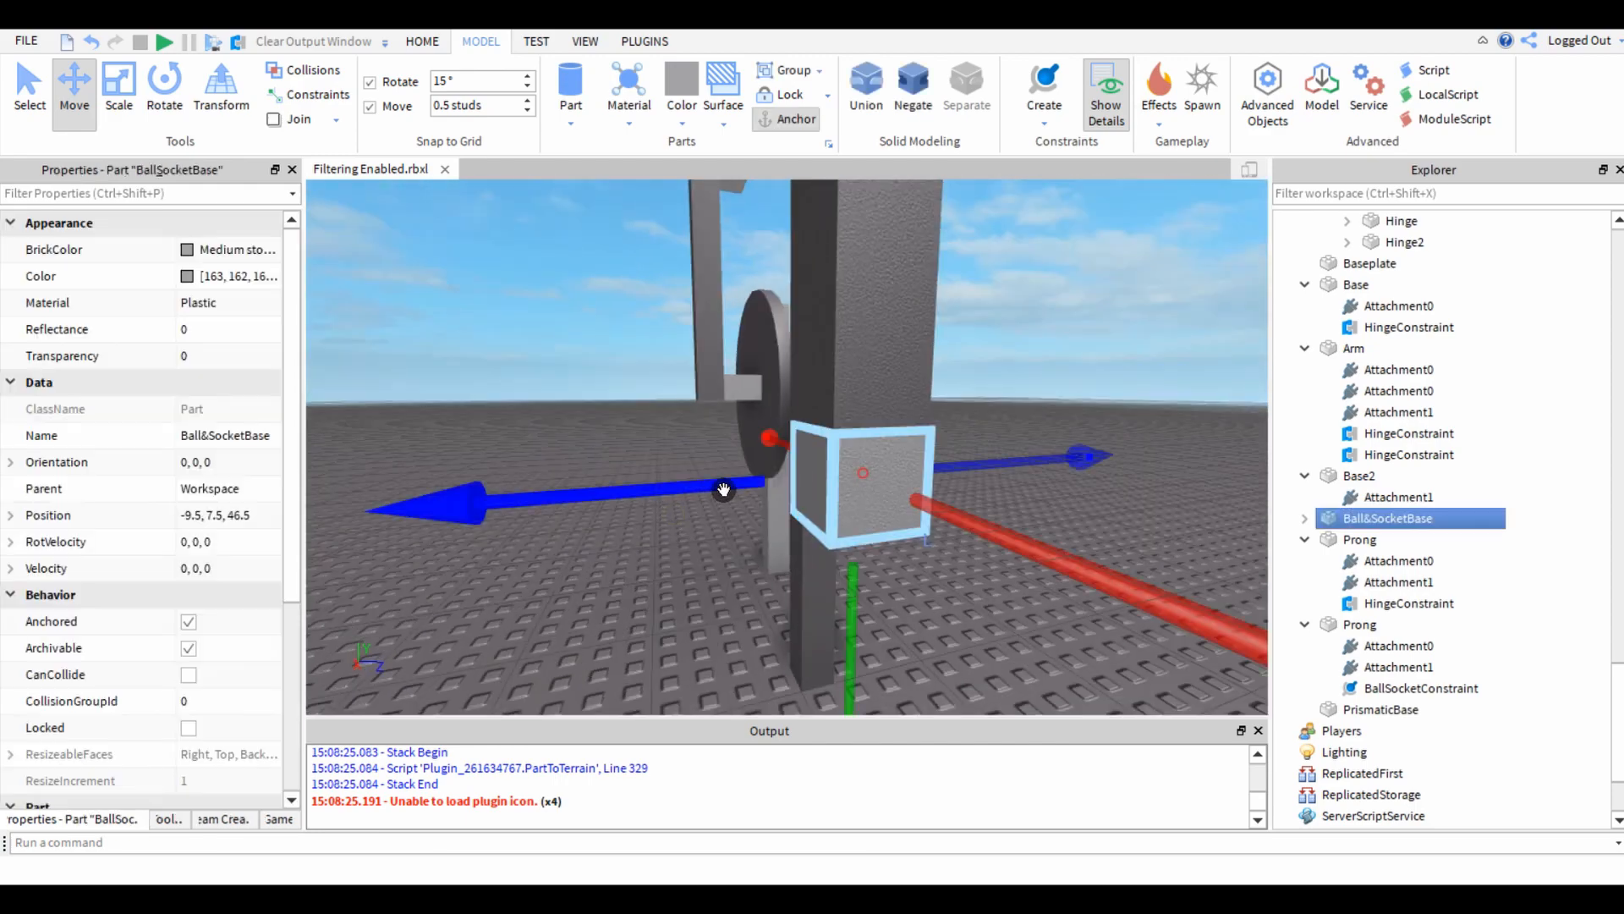
{"action": "key", "text": "ctrl+4"}
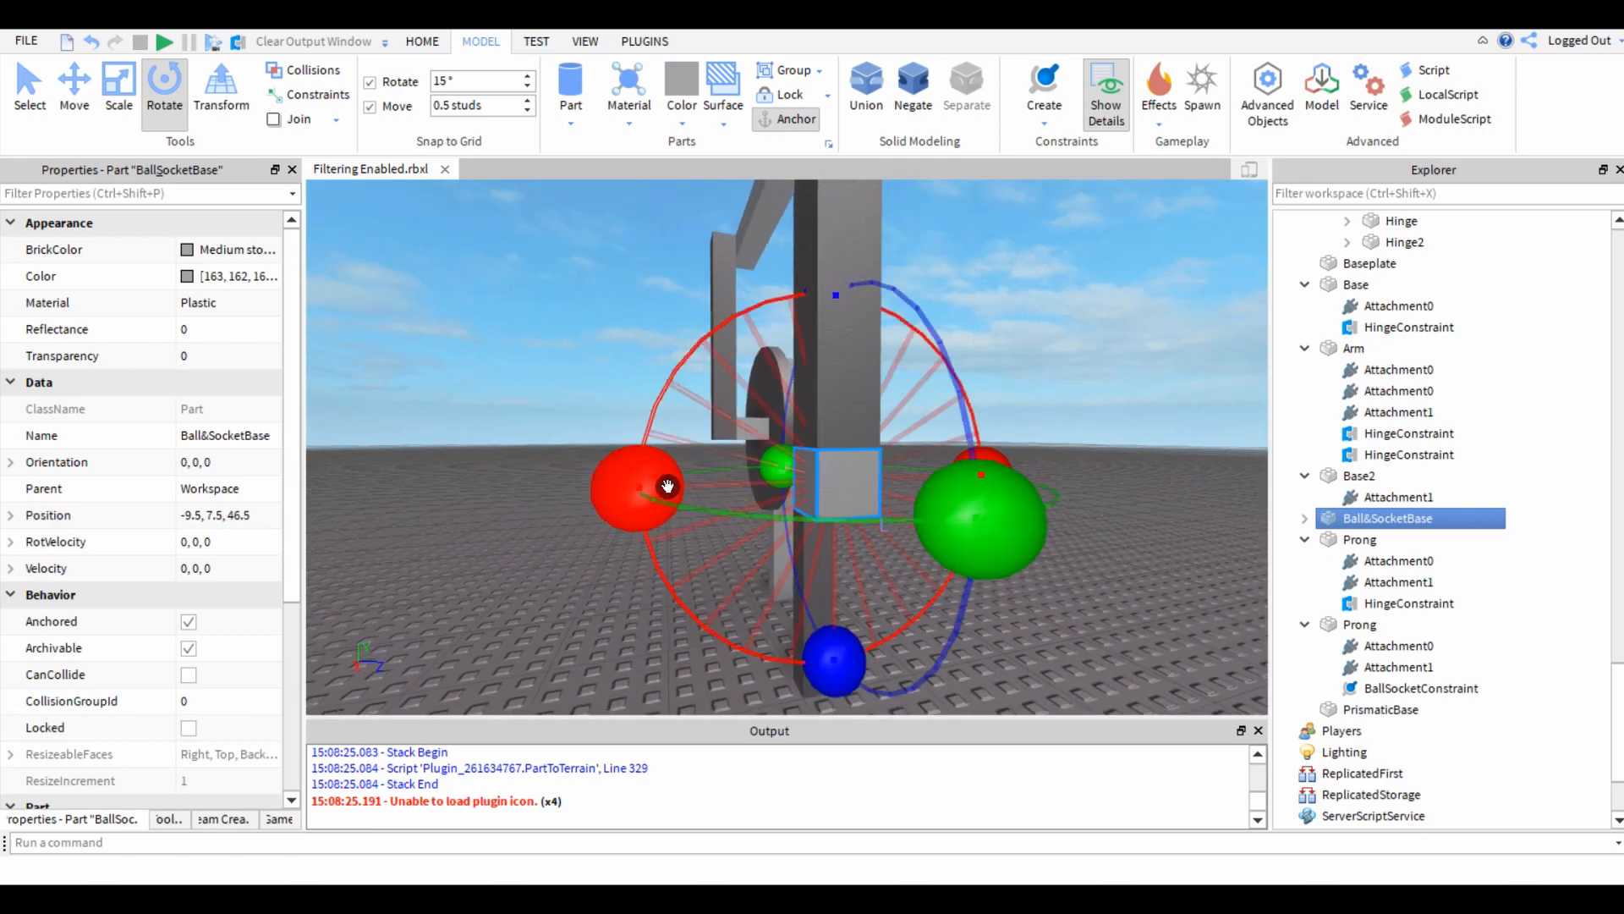
{"action": "left_click_drag", "start_coordinate": [668, 483], "coordinate": [651, 529]}
{"action": "right_click_drag", "start_coordinate": [662, 465], "coordinate": [749, 505]}
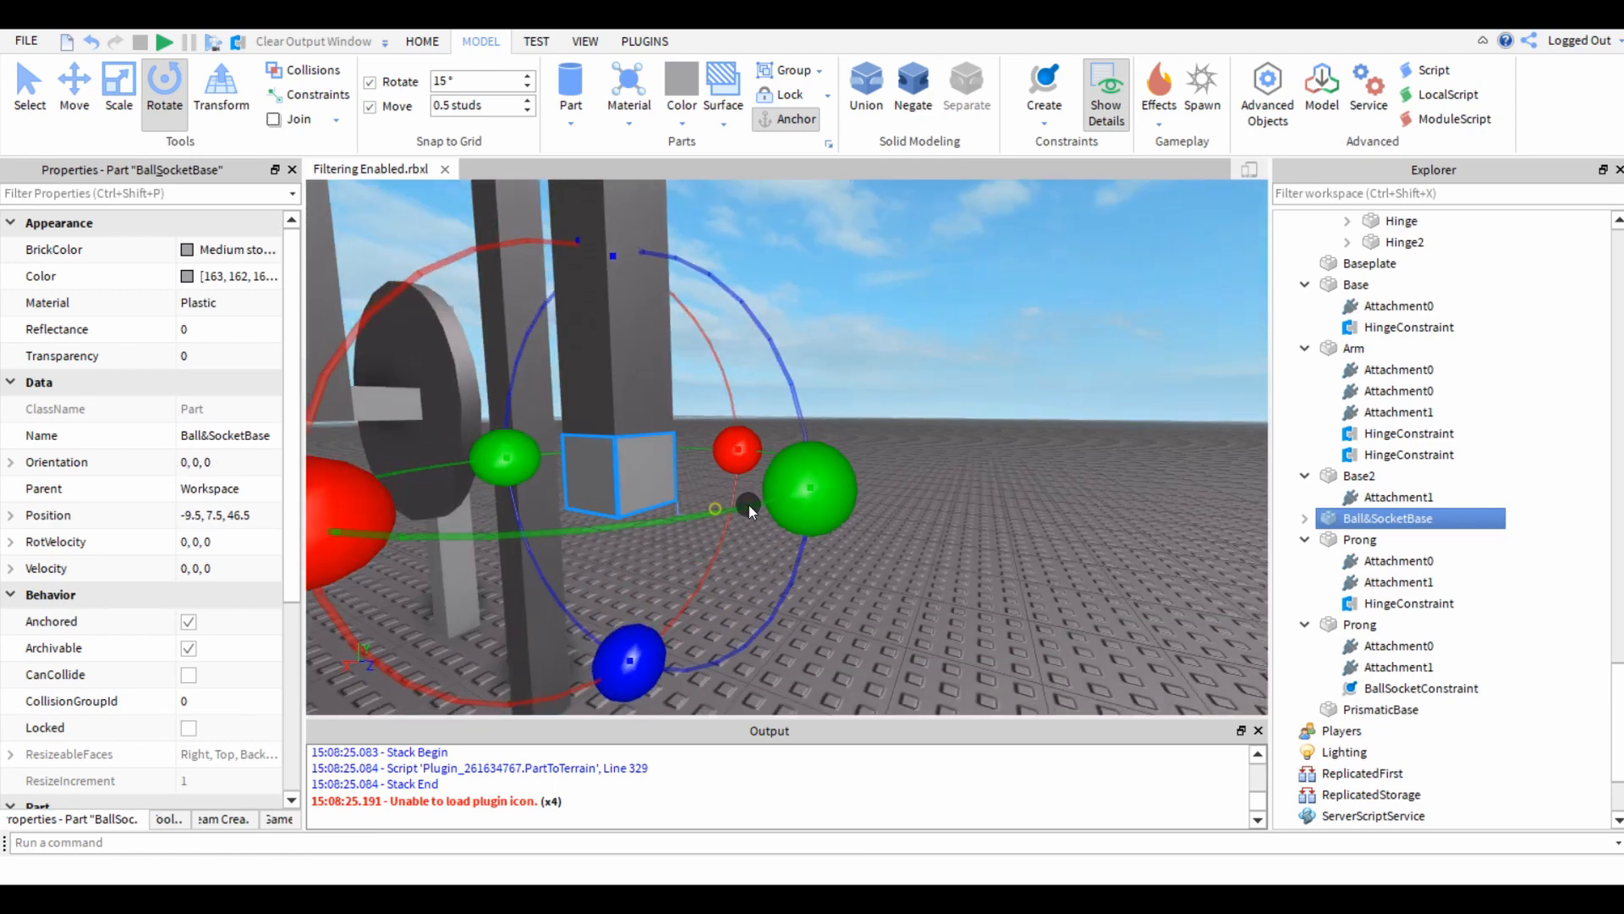
{"action": "left_click_drag", "start_coordinate": [790, 480], "coordinate": [804, 353]}
{"action": "mouse_move", "coordinate": [581, 246]}
{"action": "left_mouse_down"}
{"action": "mouse_move", "coordinate": [697, 352]}
{"action": "mouse_move", "coordinate": [571, 218]}
{"action": "left_mouse_up"}
{"action": "left_click", "coordinate": [898, 293]}
Create a prismatic constraint from the bottom face of Ball&SocketBase to the top face of PrismaticBase on the ground.
{"action": "right_click_drag", "start_coordinate": [898, 293], "coordinate": [821, 454]}
{"action": "key", "text": "s"}
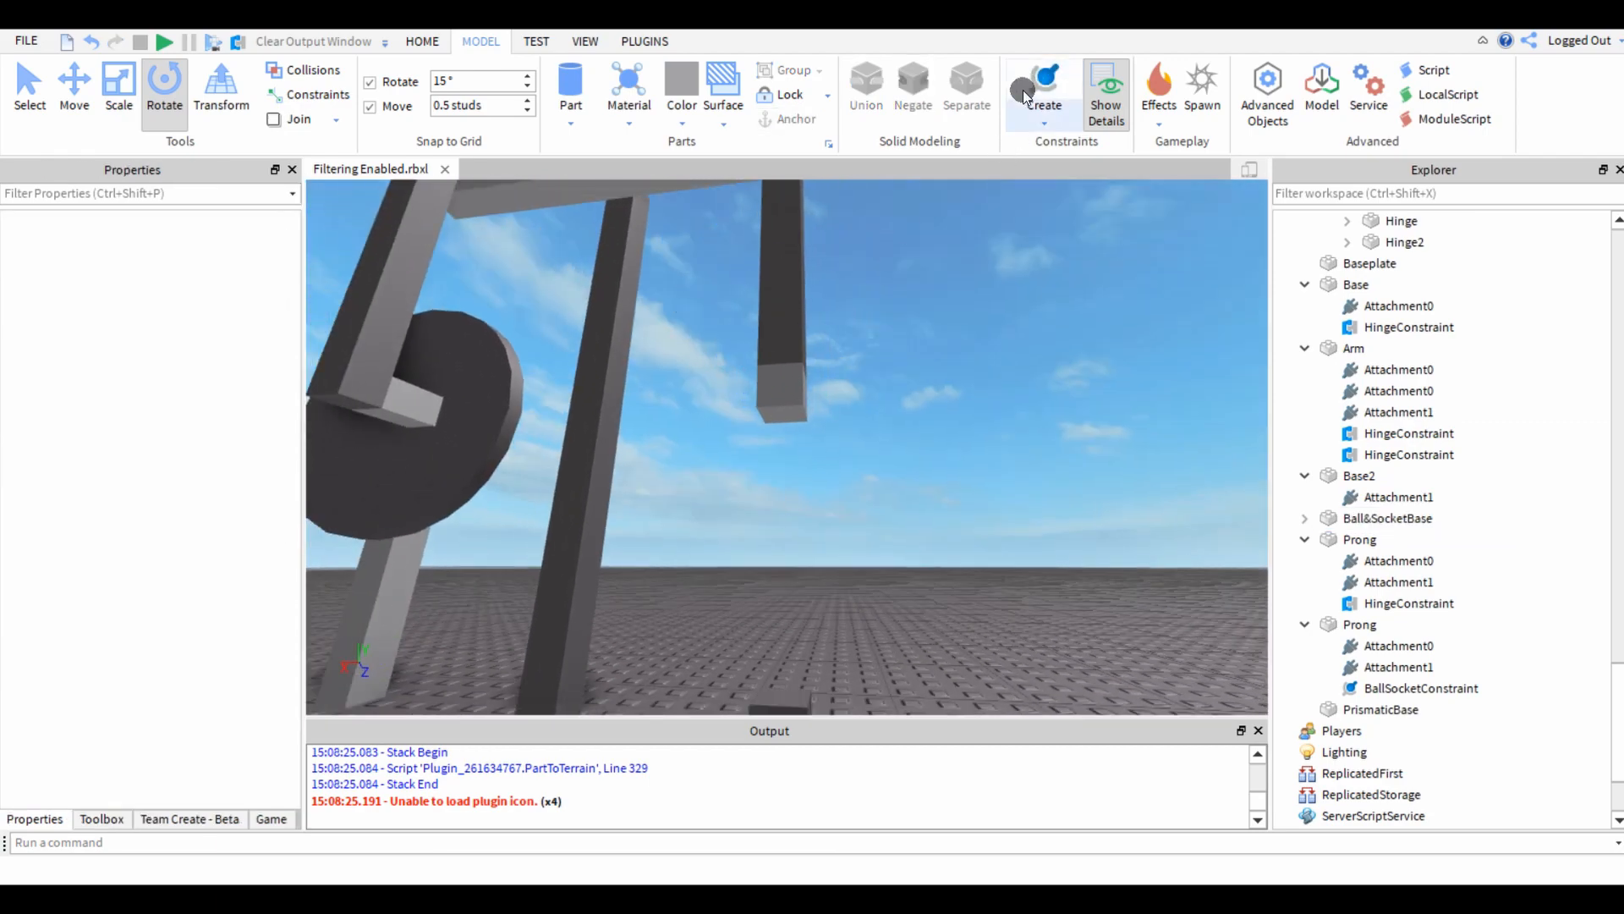
{"action": "key", "text": "w"}
{"action": "right_click_drag", "start_coordinate": [957, 370], "coordinate": [892, 370]}
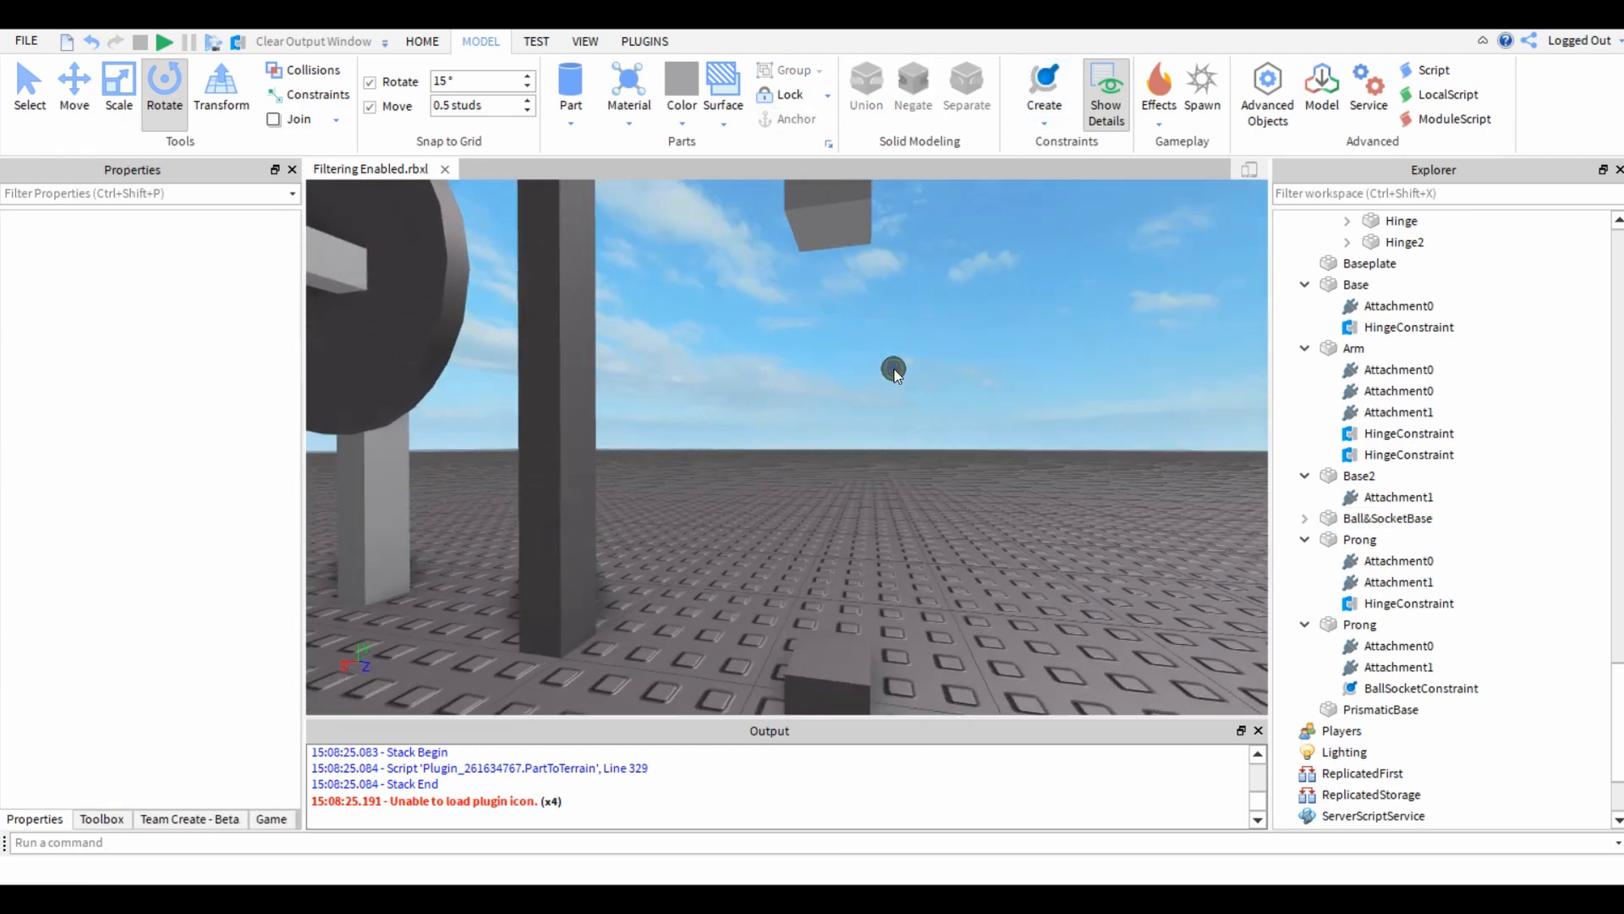
{"action": "left_click", "coordinate": [1042, 118]}
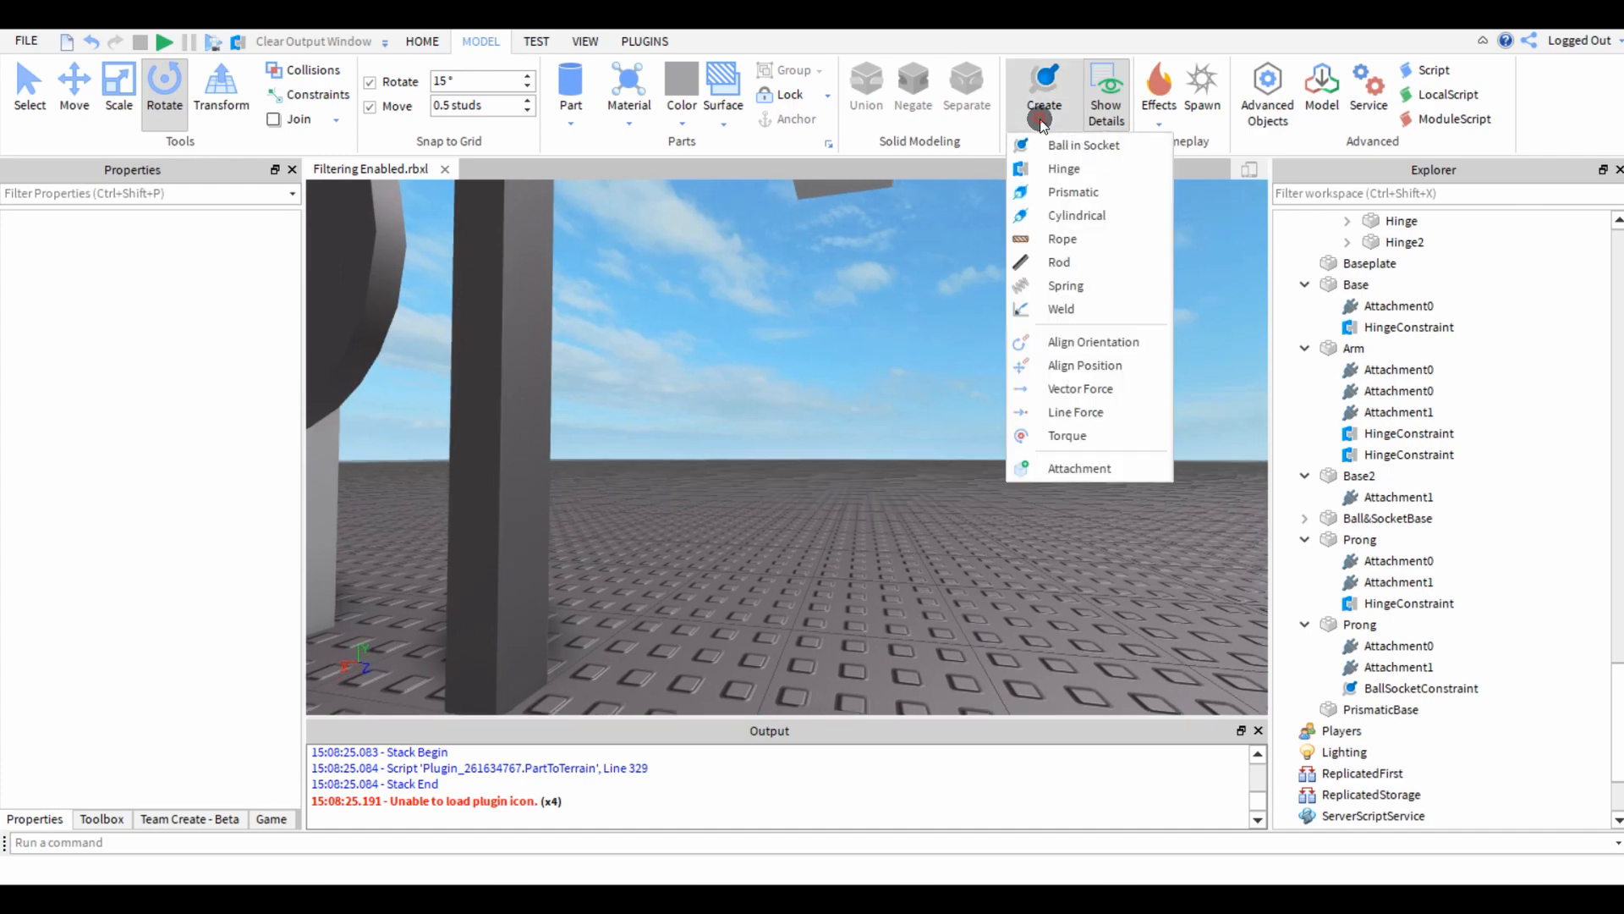
{"action": "left_click", "coordinate": [1049, 197]}
{"action": "right_click_drag", "start_coordinate": [941, 315], "coordinate": [856, 315]}
{"action": "left_click", "coordinate": [850, 306]}
{"action": "key", "text": "w"}
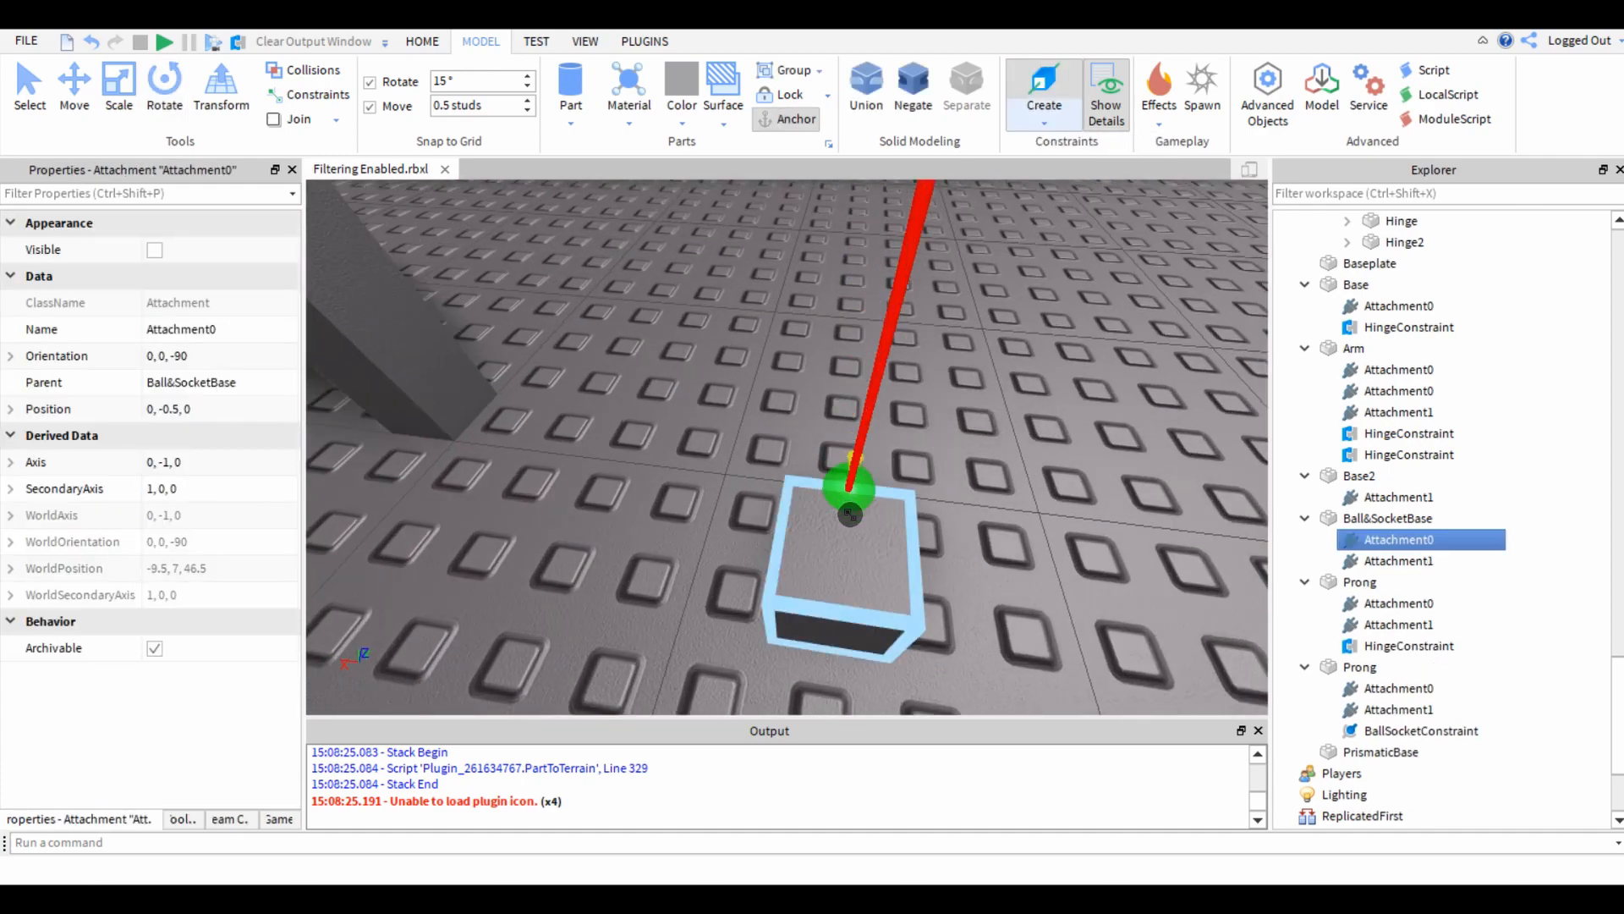
{"action": "left_click", "coordinate": [832, 532]}
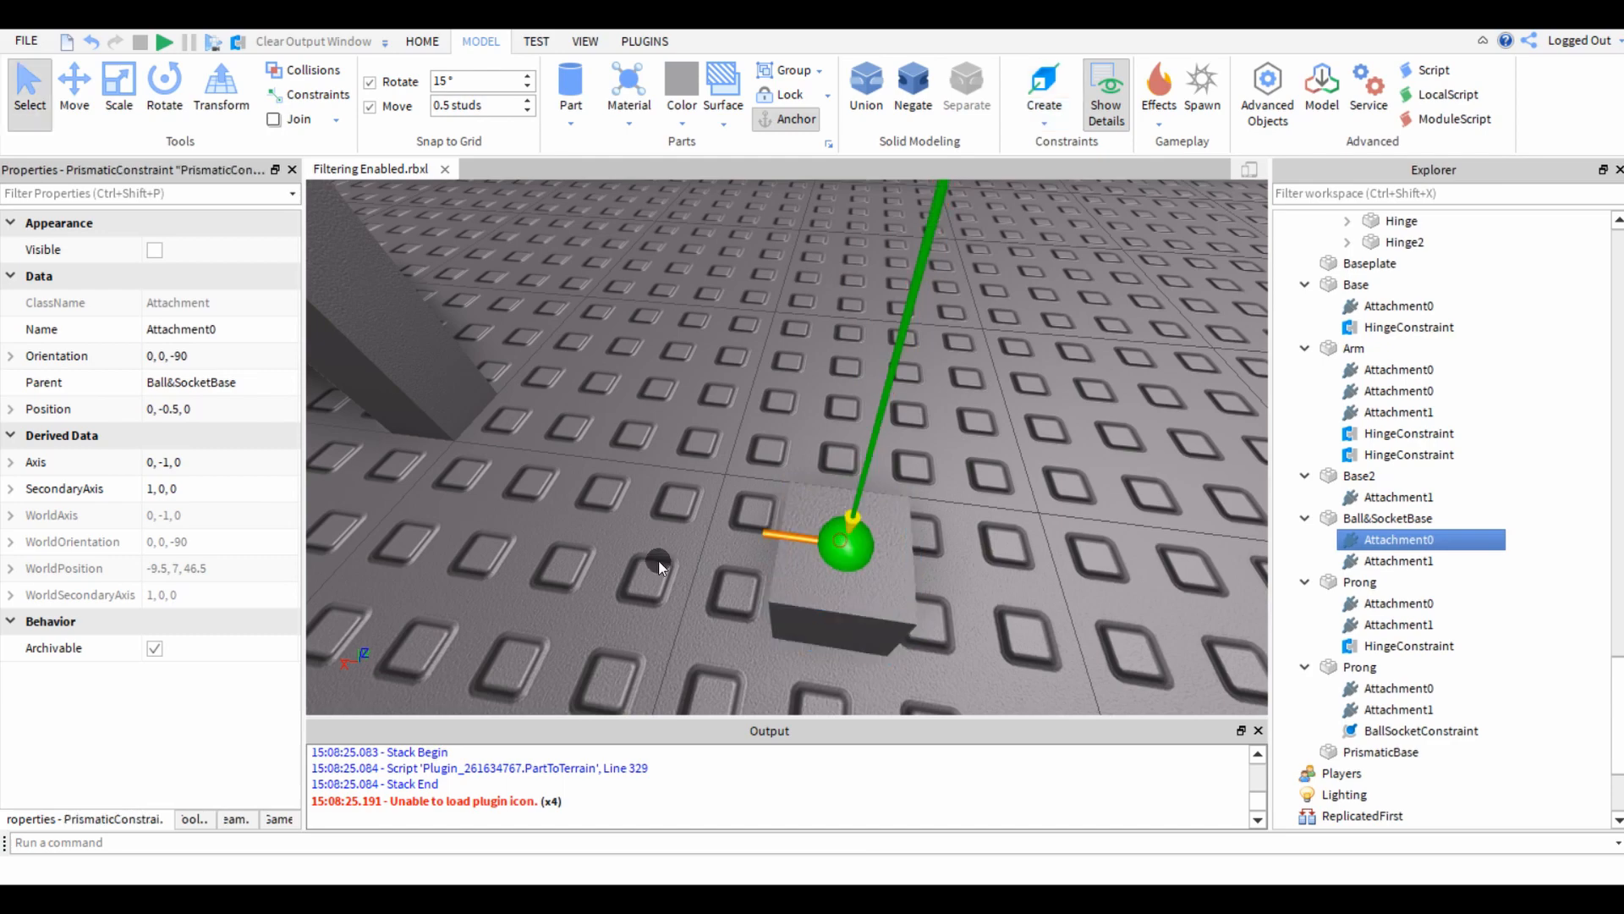
{"action": "right_click_drag", "start_coordinate": [658, 560], "coordinate": [777, 663]}
{"action": "left_click", "coordinate": [830, 595]}
{"action": "left_click", "coordinate": [664, 616]}
Run the simulation with the whole linkage in view and unanchor Ball&SocketBase during the run.
{"action": "scroll", "coordinate": [664, 616], "scroll_direction": "down", "scroll_amount": 1}
{"action": "right_click_drag", "start_coordinate": [664, 617], "coordinate": [699, 591]}
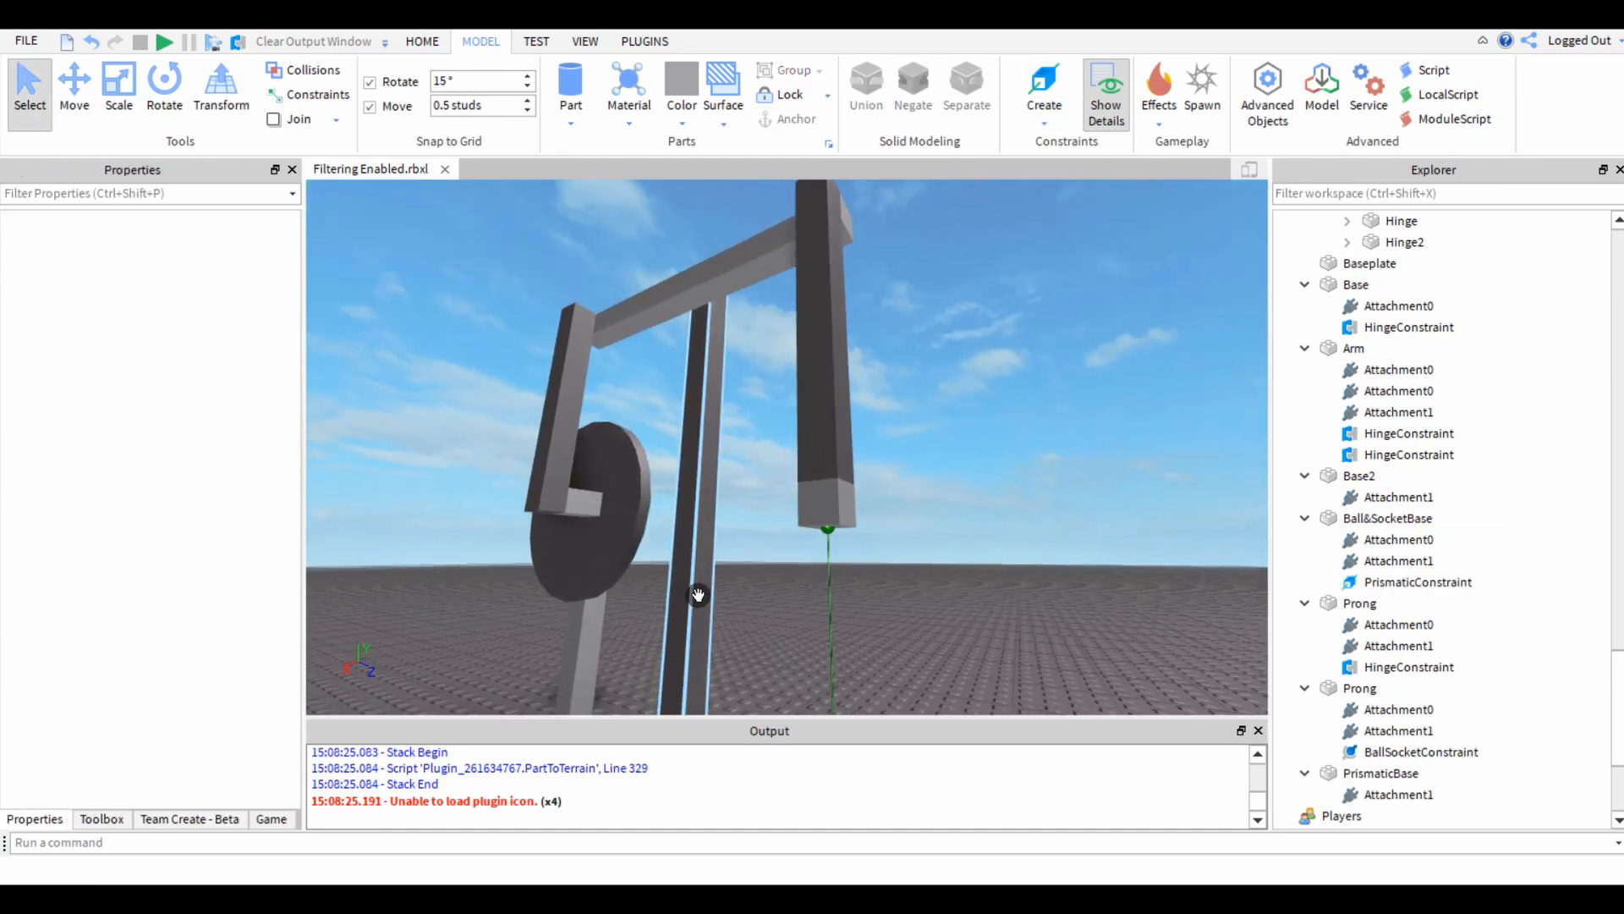
{"action": "key", "text": "a"}
{"action": "right_click_drag", "start_coordinate": [863, 479], "coordinate": [866, 480]}
{"action": "key", "text": "s"}
{"action": "right_click_drag", "start_coordinate": [774, 264], "coordinate": [788, 300]}
{"action": "key", "text": "s"}
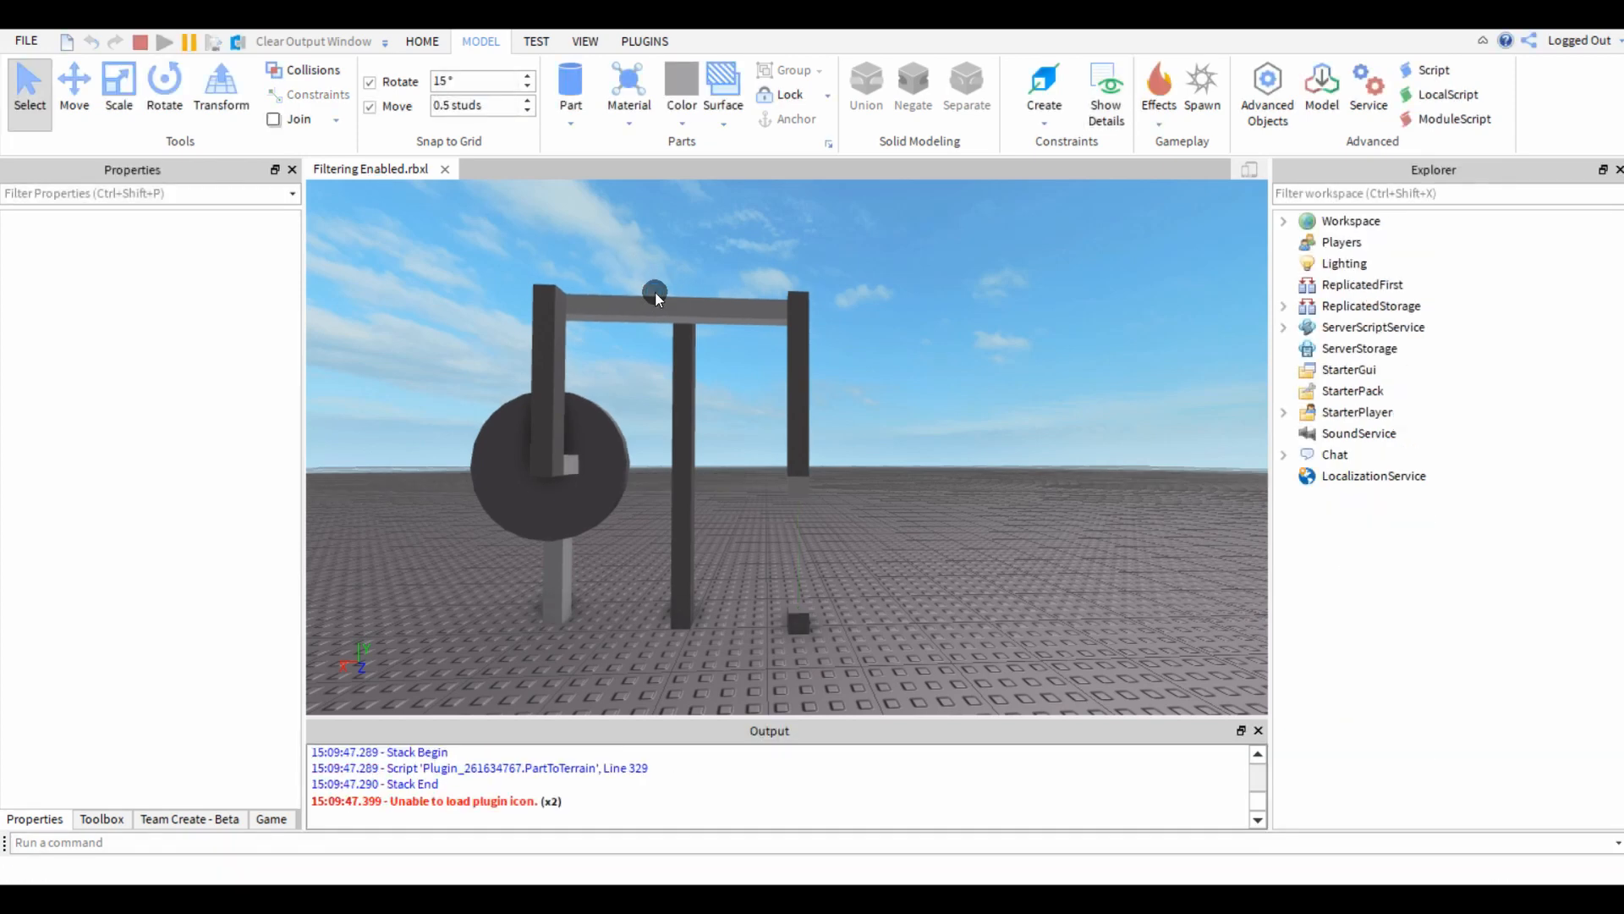
{"action": "left_click", "coordinate": [799, 488]}
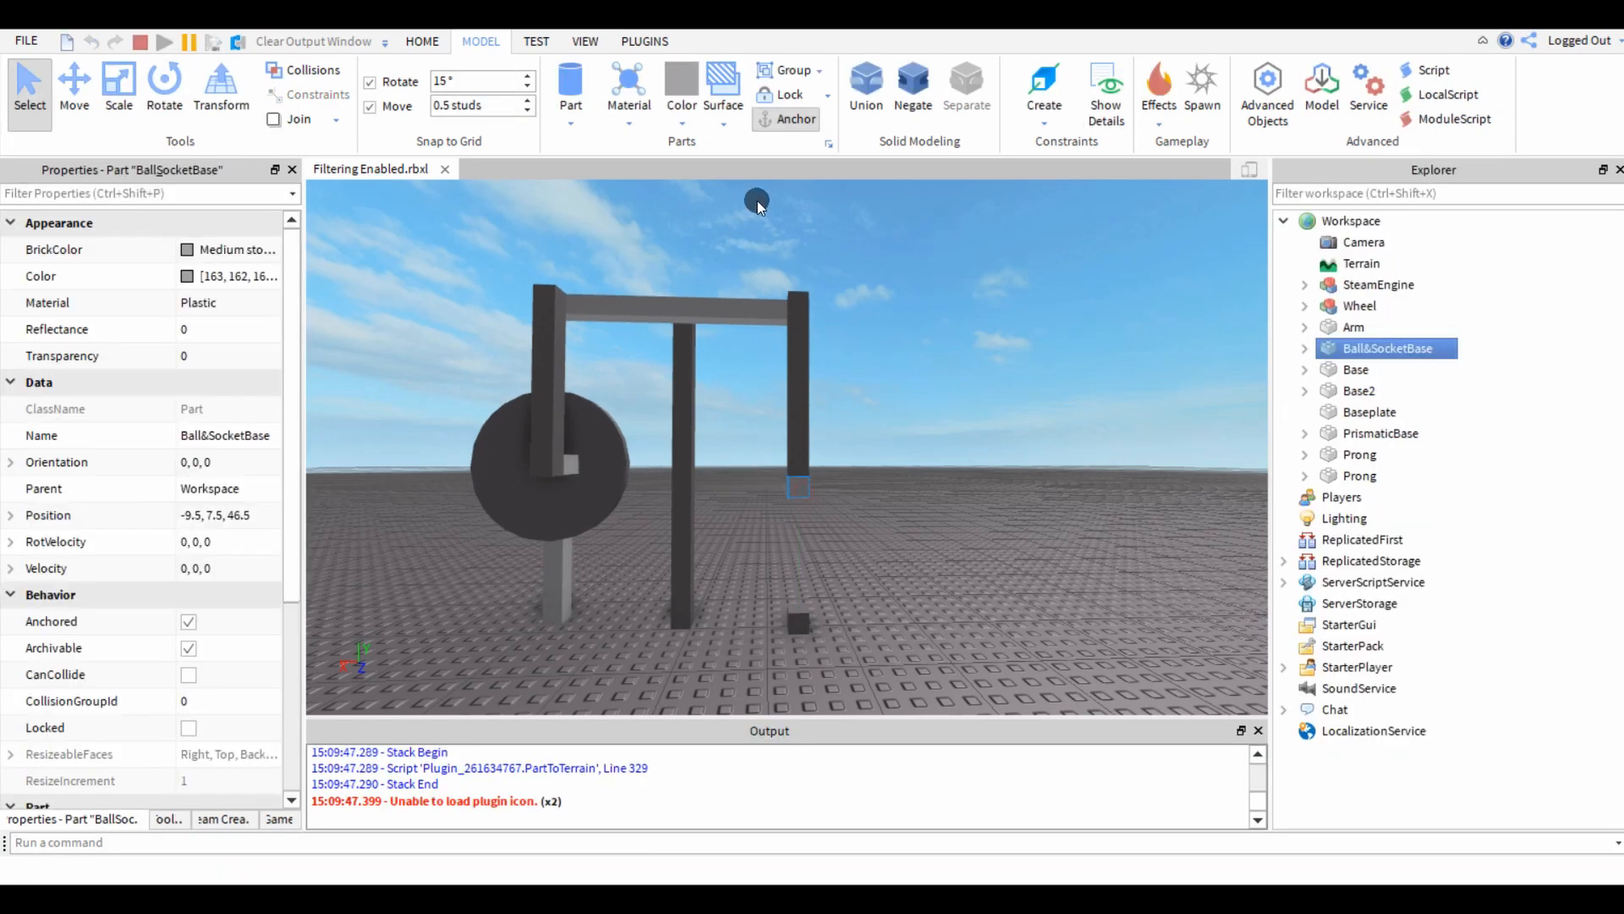
{"action": "left_click", "coordinate": [785, 132]}
{"action": "left_click", "coordinate": [909, 474]}
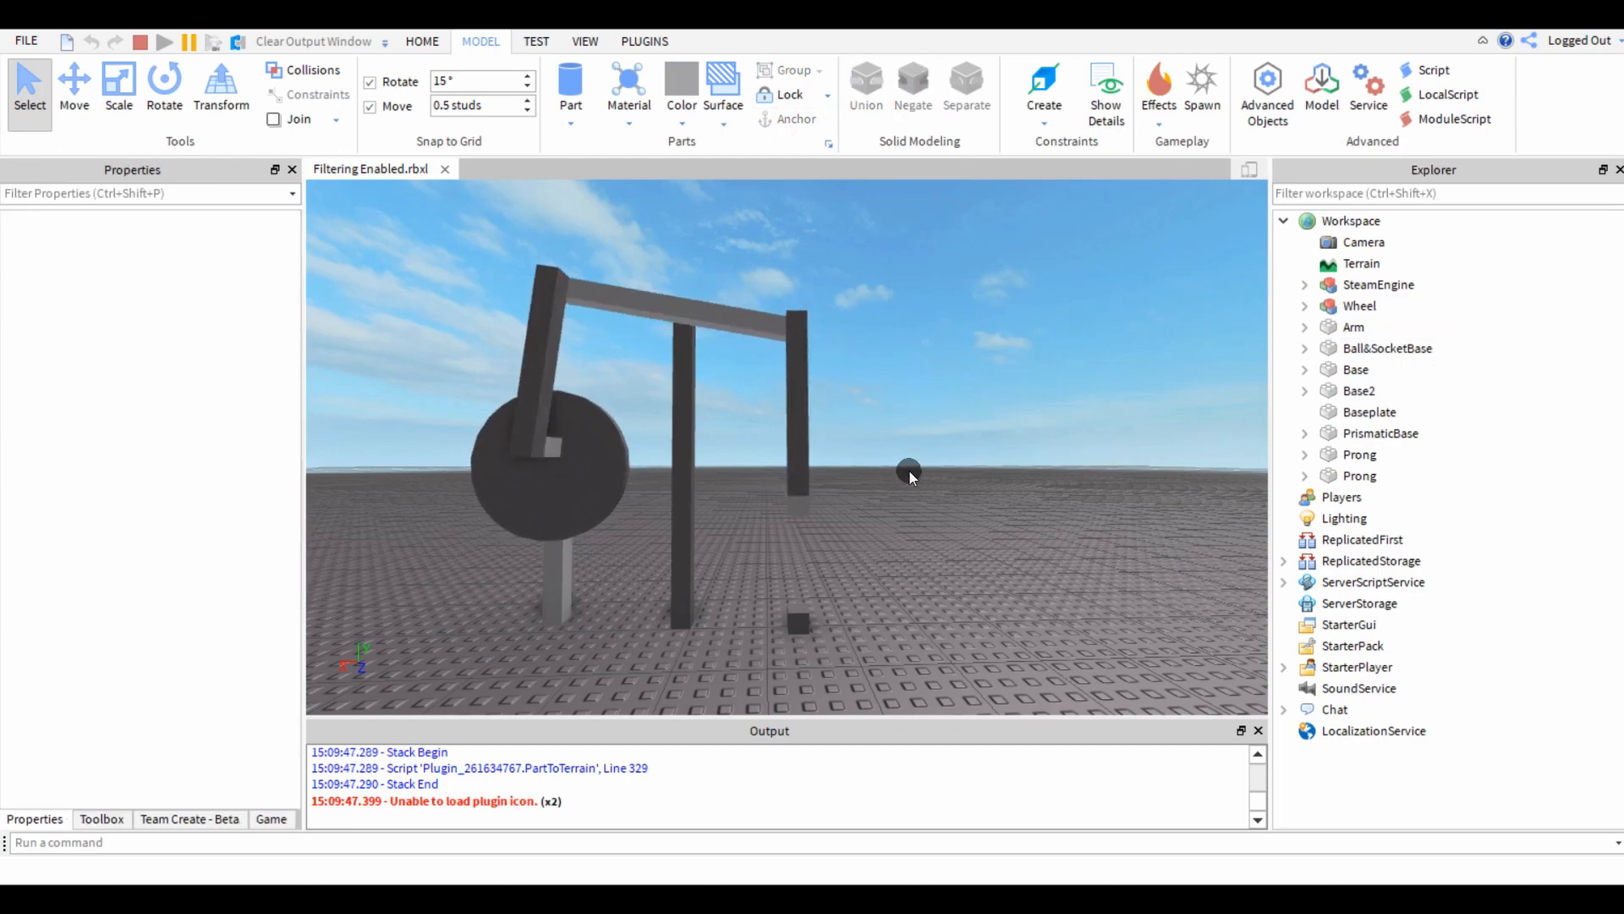
Watch the running linkage, pause the simulation and examine the joint between the prong and Ball&SocketBase up close.
{"action": "scroll", "coordinate": [905, 475], "scroll_direction": "up", "scroll_amount": 3}
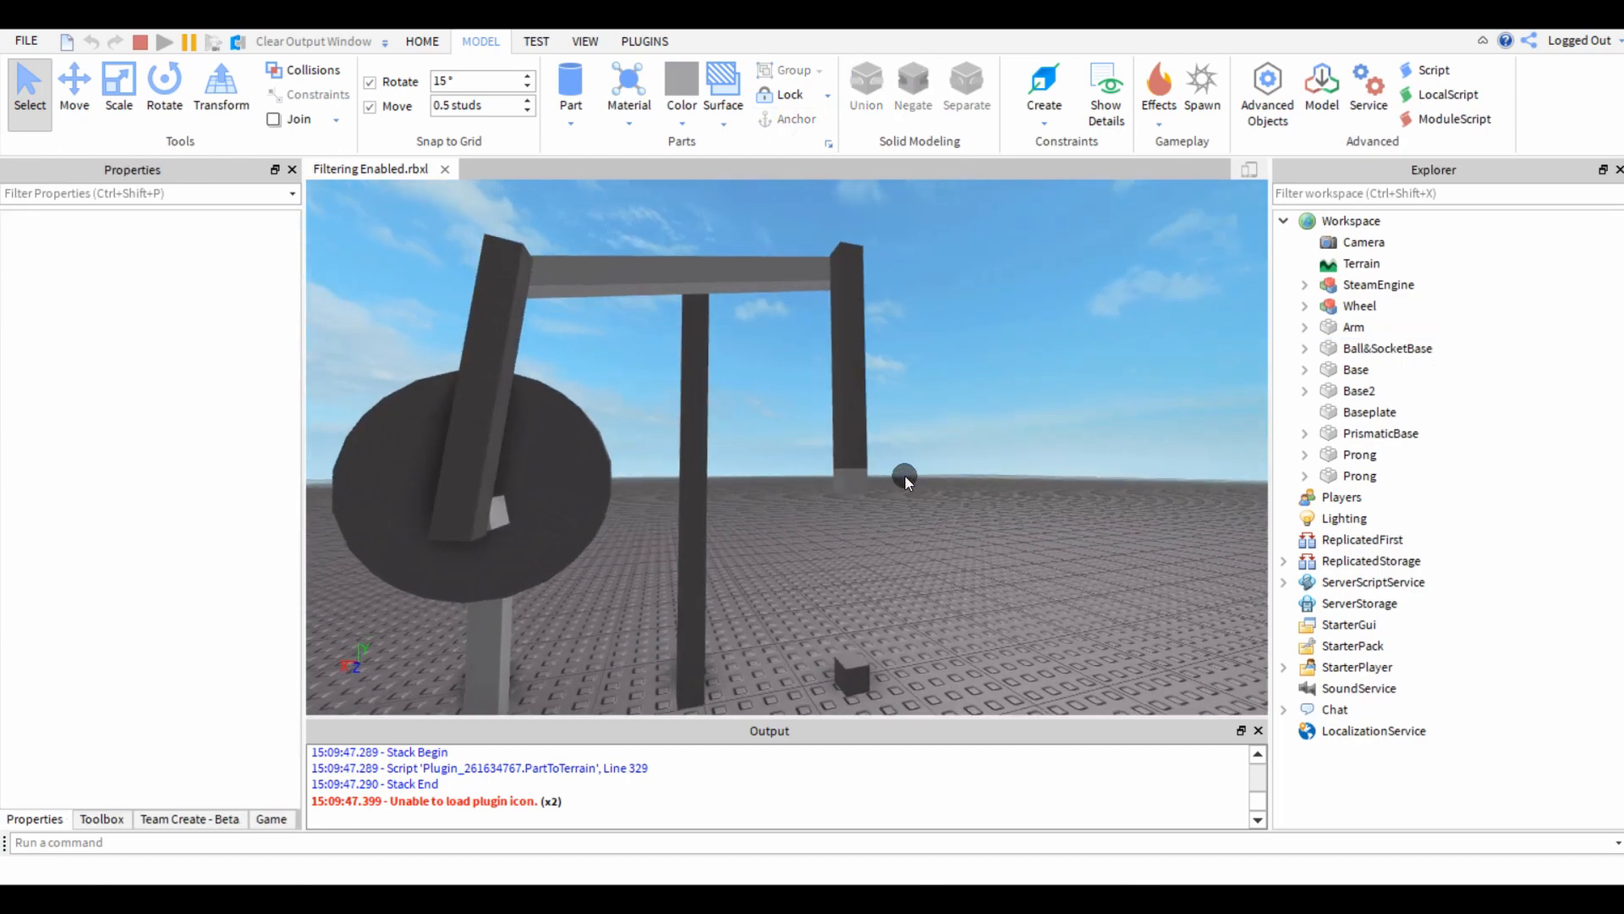
{"action": "scroll", "coordinate": [906, 475], "scroll_direction": "up", "scroll_amount": 2}
{"action": "scroll", "coordinate": [905, 476], "scroll_direction": "down", "scroll_amount": 4}
{"action": "scroll", "coordinate": [911, 497], "scroll_direction": "up", "scroll_amount": 5}
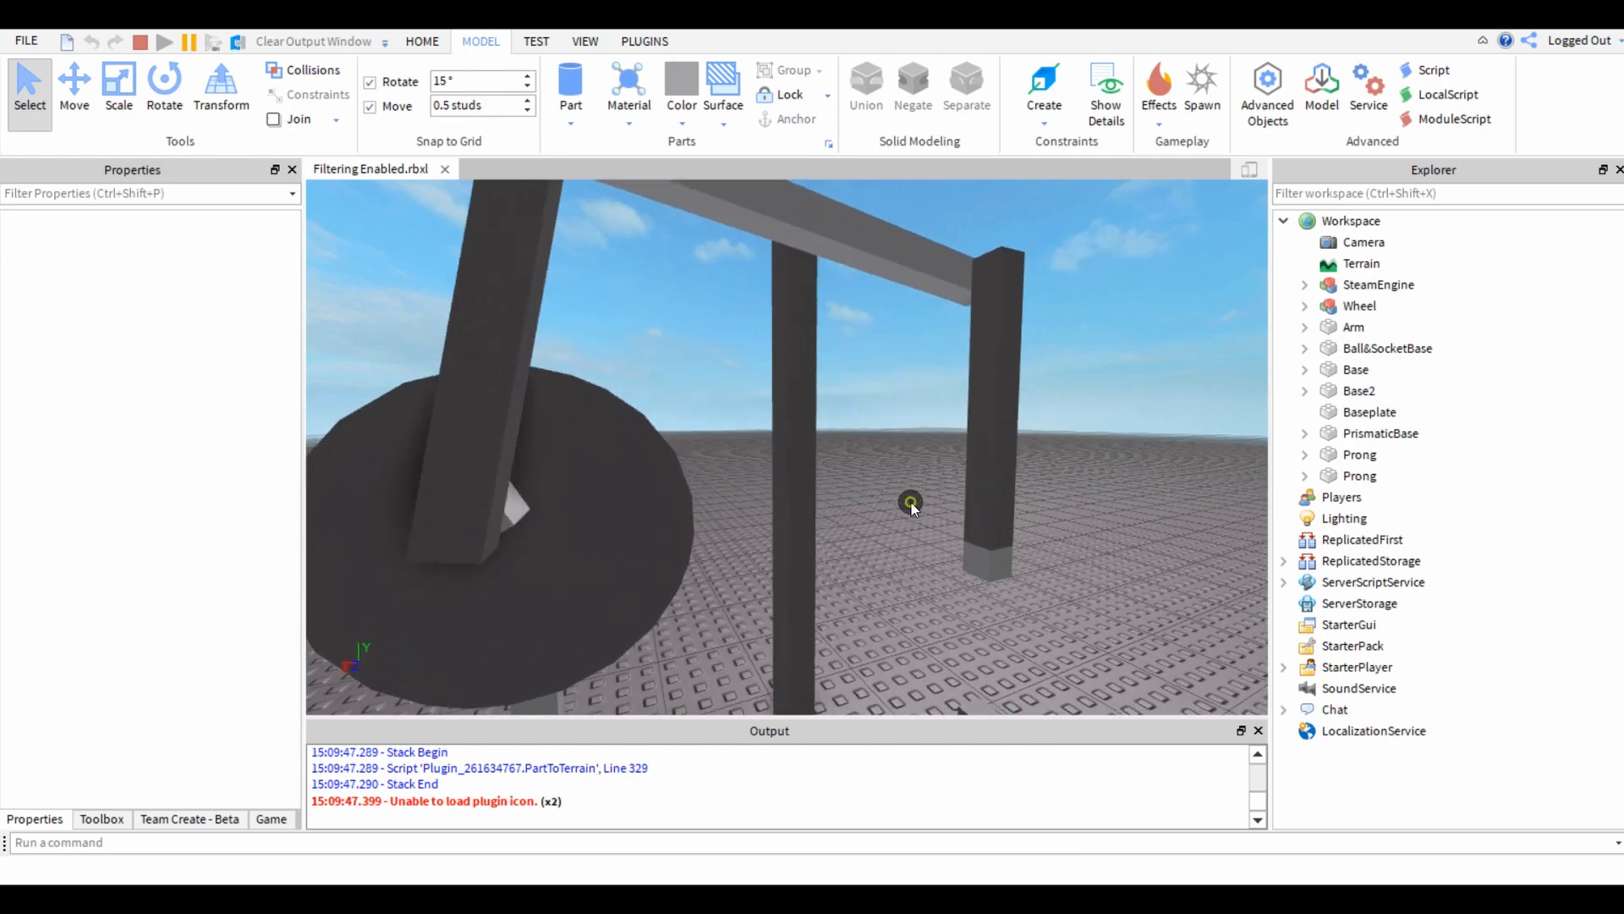
{"action": "scroll", "coordinate": [941, 535], "scroll_direction": "up", "scroll_amount": 6}
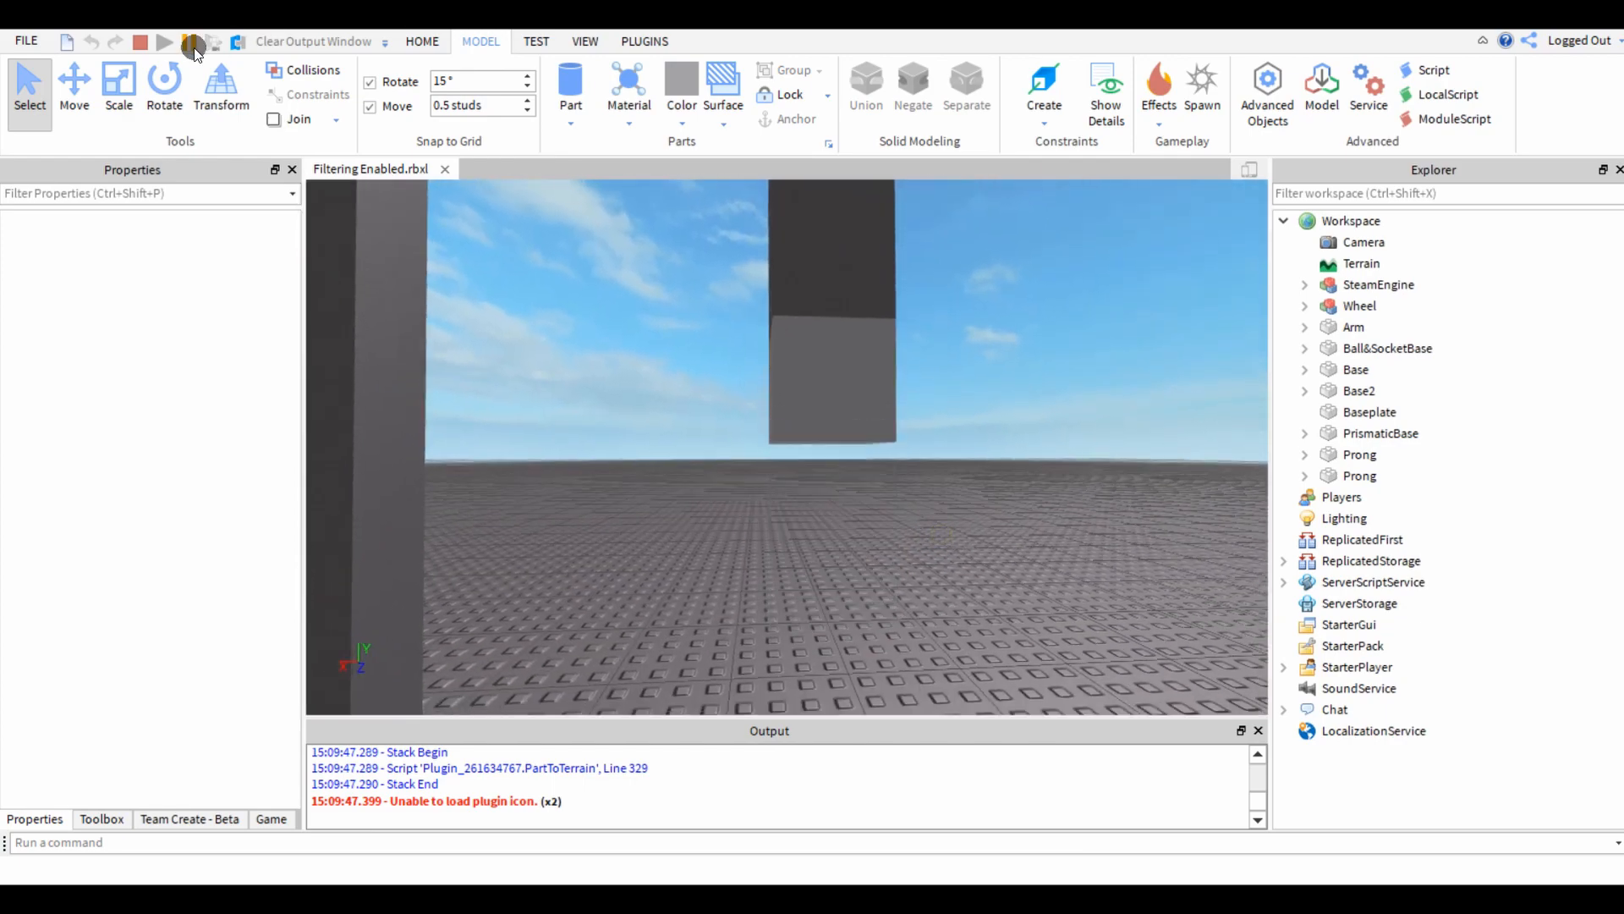
{"action": "left_click", "coordinate": [190, 42]}
{"action": "scroll", "coordinate": [515, 369], "scroll_direction": "up", "scroll_amount": 3}
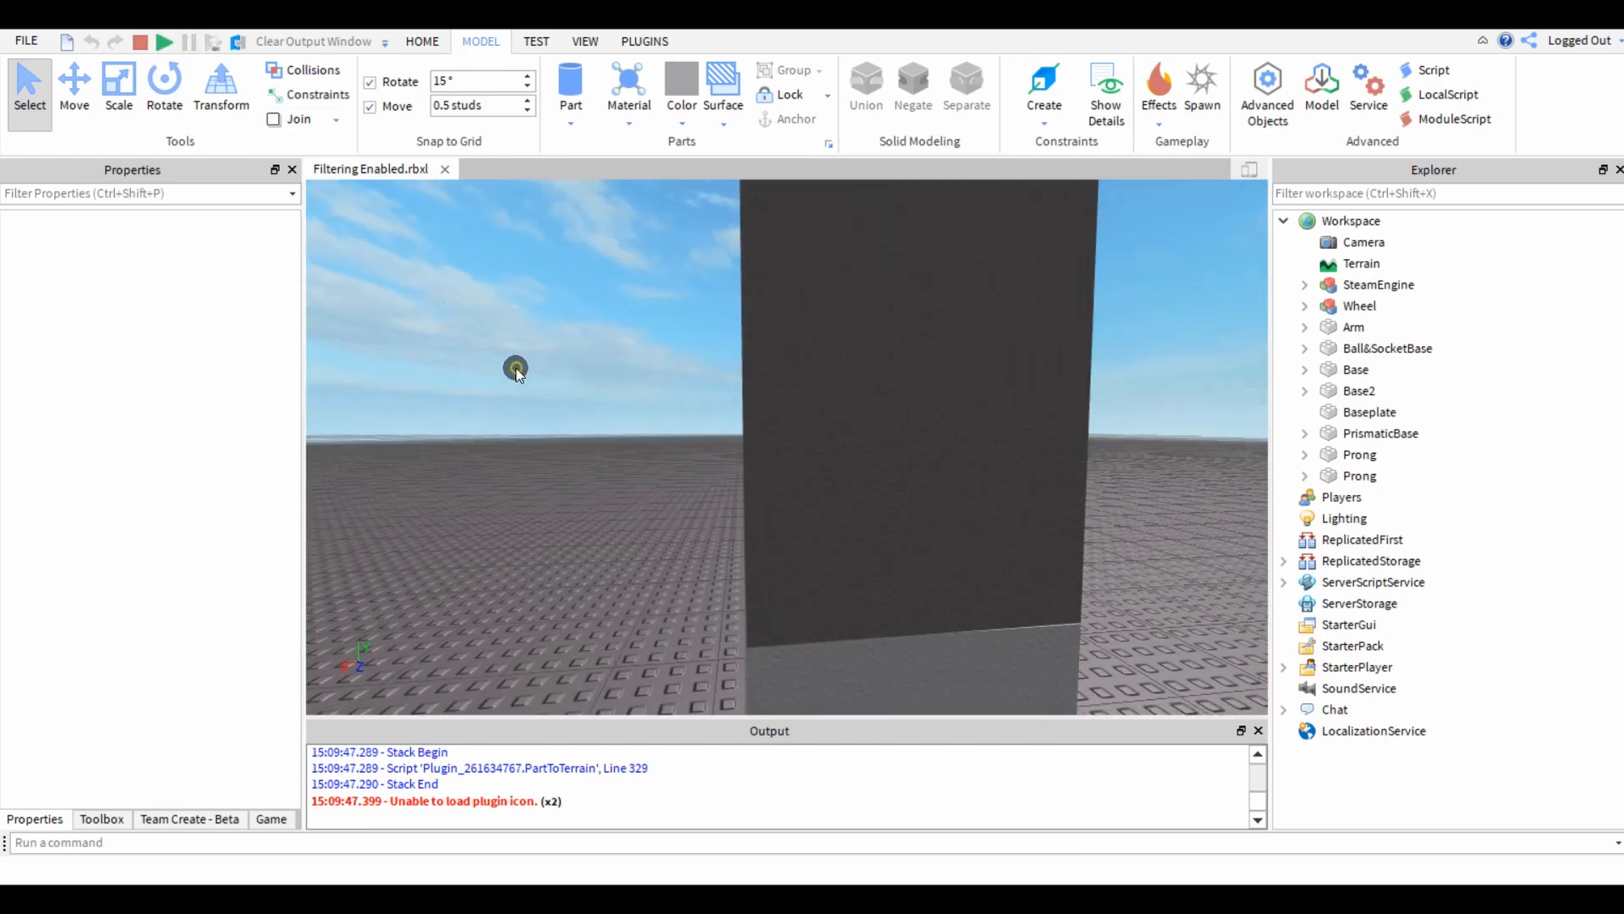
{"action": "right_click_drag", "start_coordinate": [516, 368], "coordinate": [516, 368]}
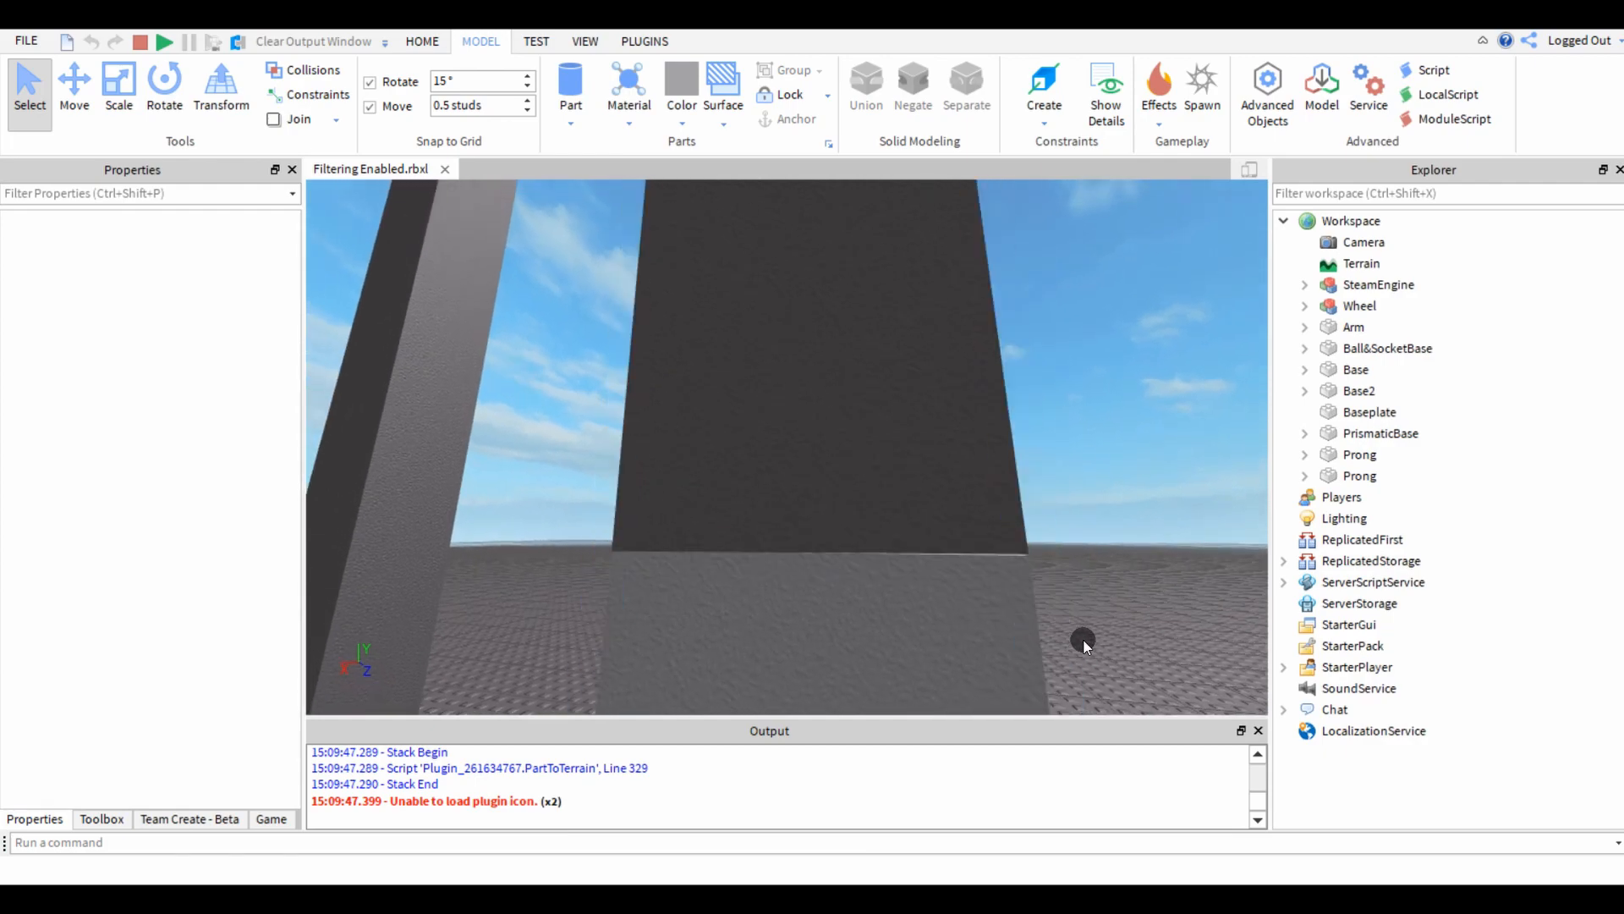
{"action": "right_click_drag", "start_coordinate": [1156, 442], "coordinate": [1155, 441]}
{"action": "scroll", "coordinate": [1156, 442], "scroll_direction": "down", "scroll_amount": 8}
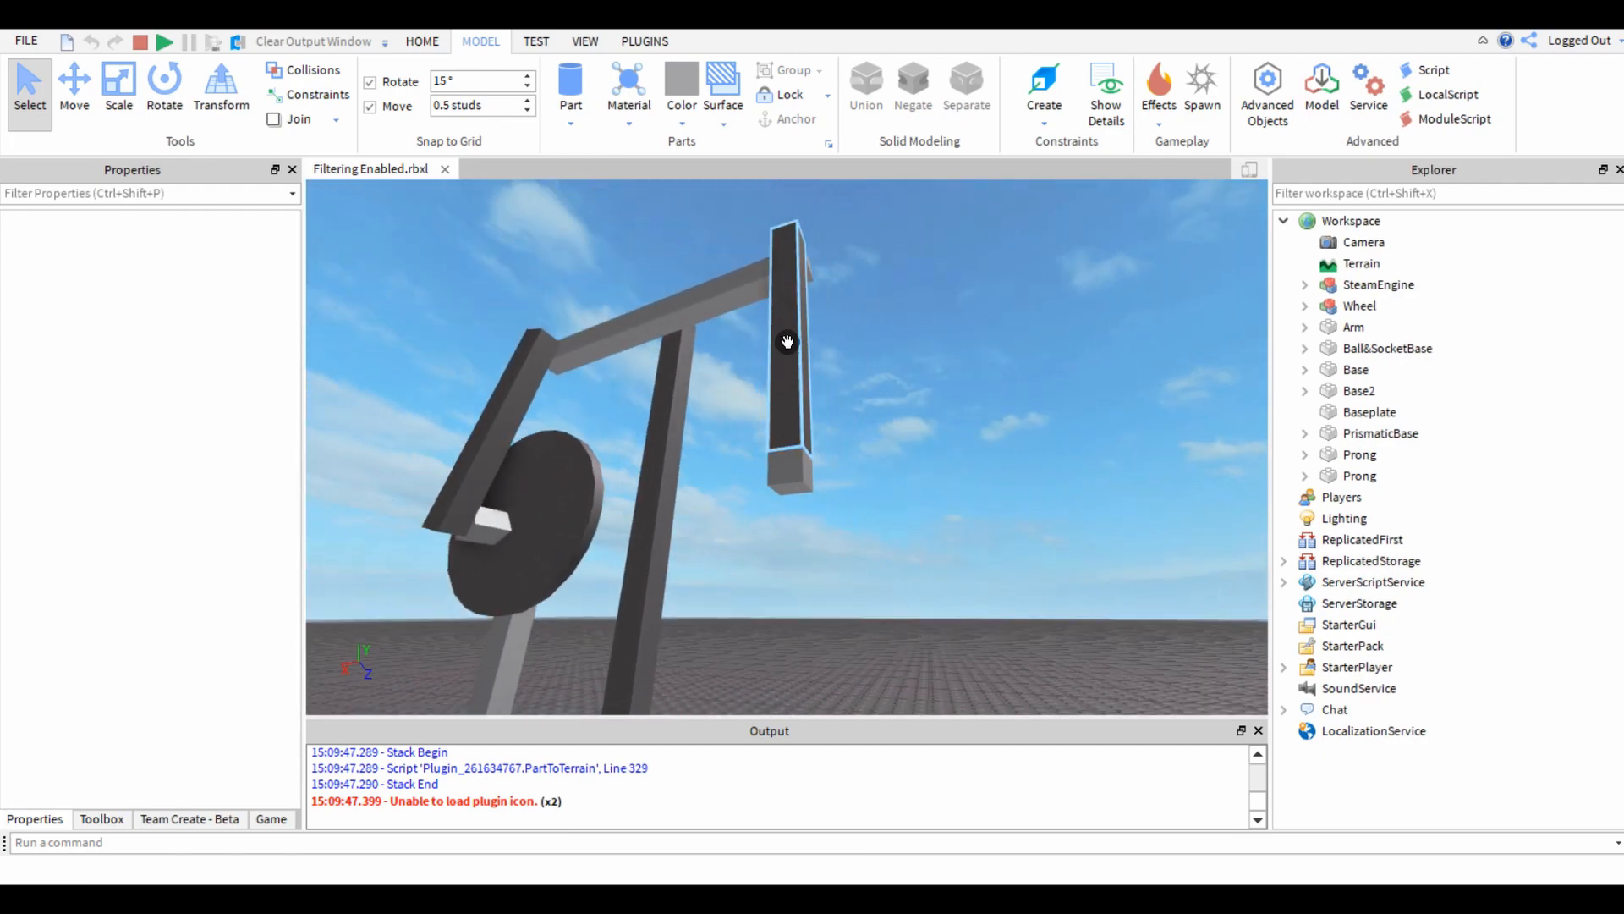
{"action": "right_click_drag", "start_coordinate": [786, 334], "coordinate": [786, 333]}
Inspect PrismaticBase and Ball&SocketBase in the paused simulation and stop the run.
{"action": "left_click", "coordinate": [796, 548]}
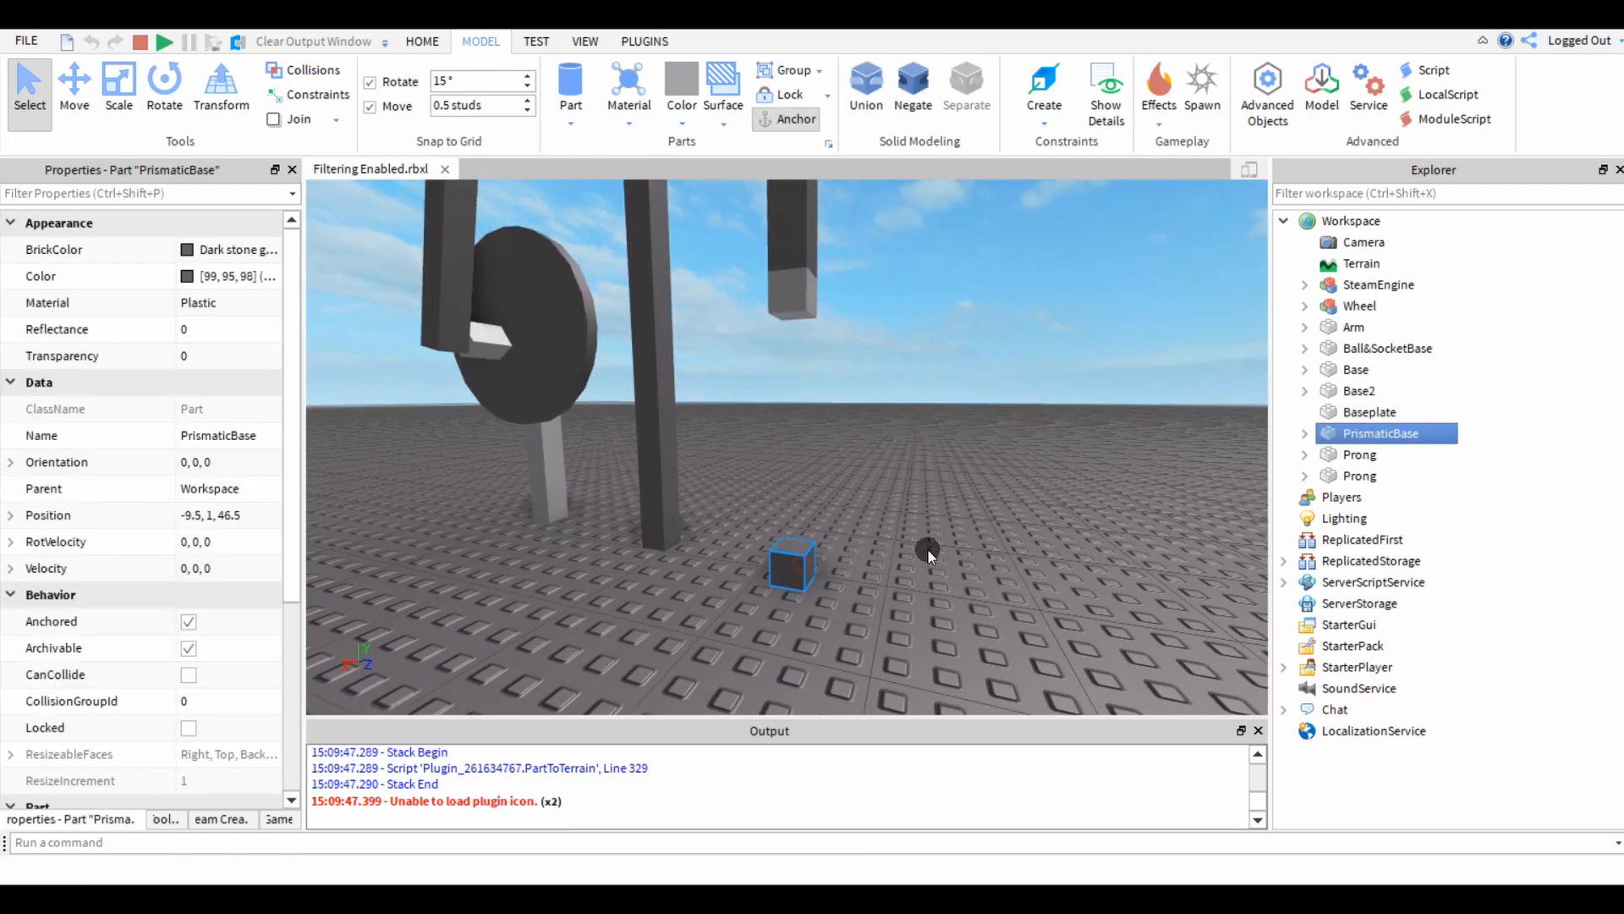
{"action": "right_click_drag", "start_coordinate": [921, 525], "coordinate": [920, 524]}
{"action": "left_click", "coordinate": [923, 506]}
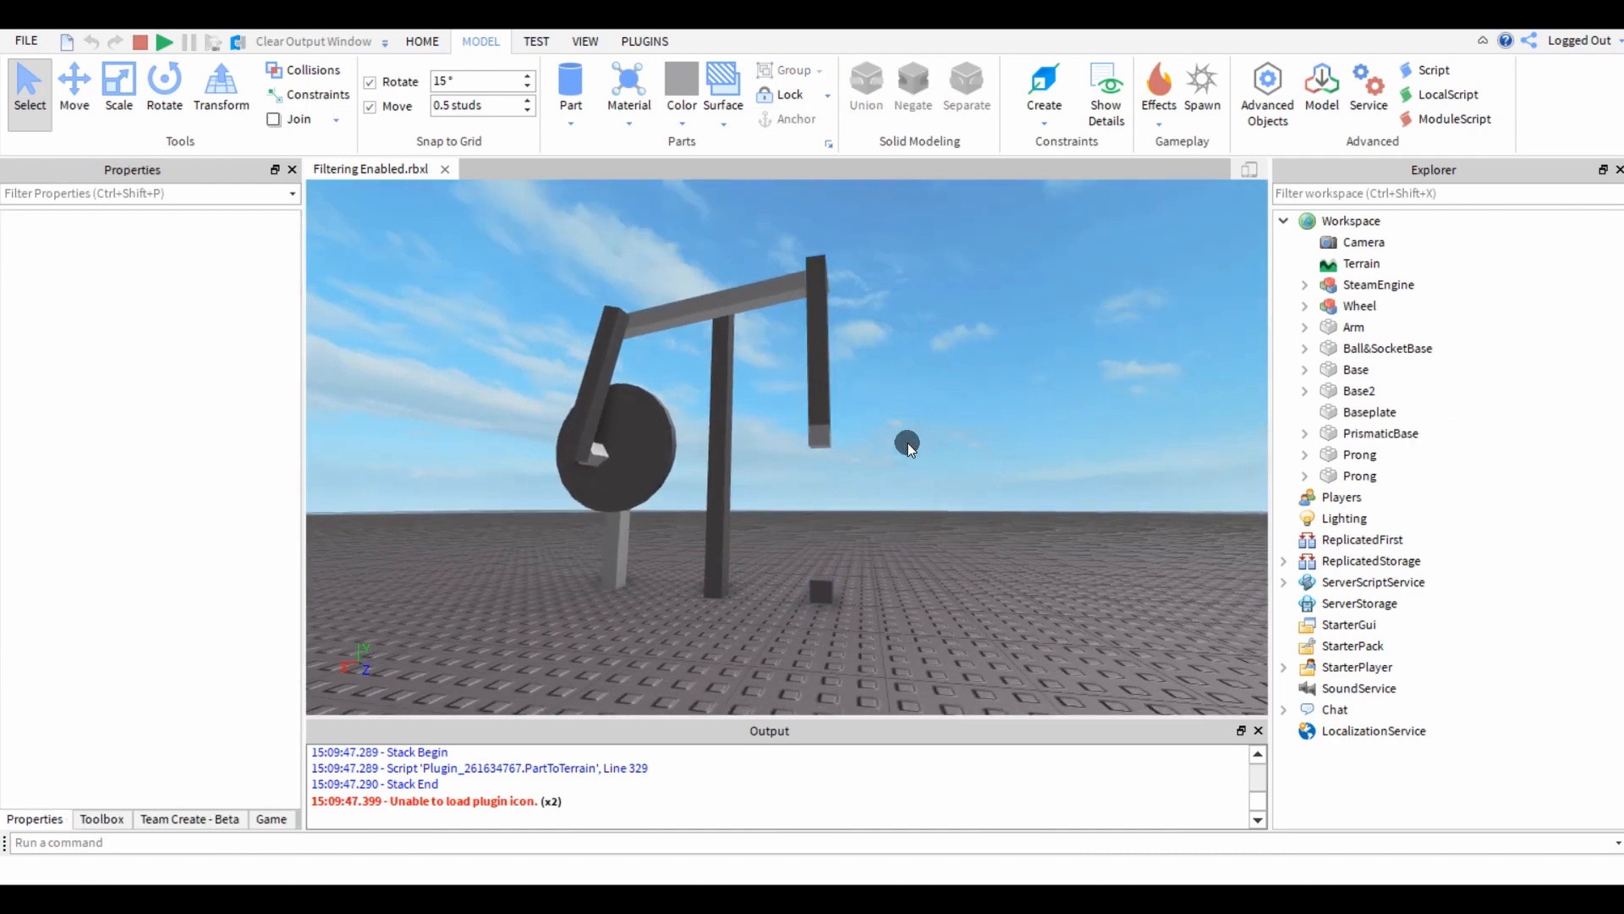
{"action": "scroll", "coordinate": [833, 433], "scroll_direction": "up", "scroll_amount": 5}
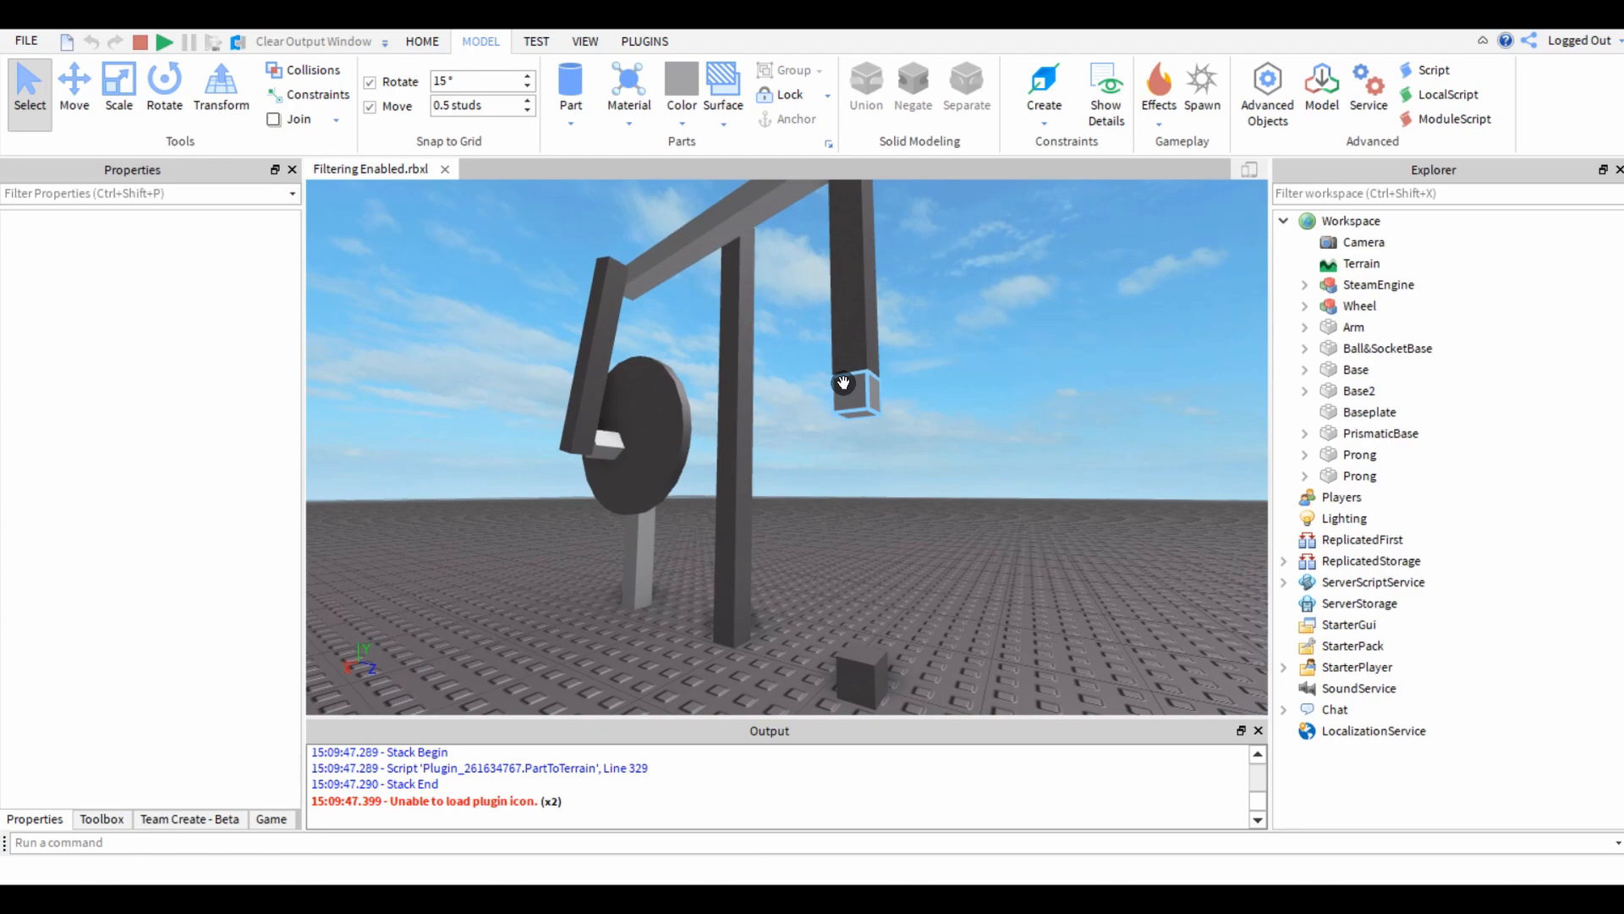
{"action": "left_click", "coordinate": [843, 383]}
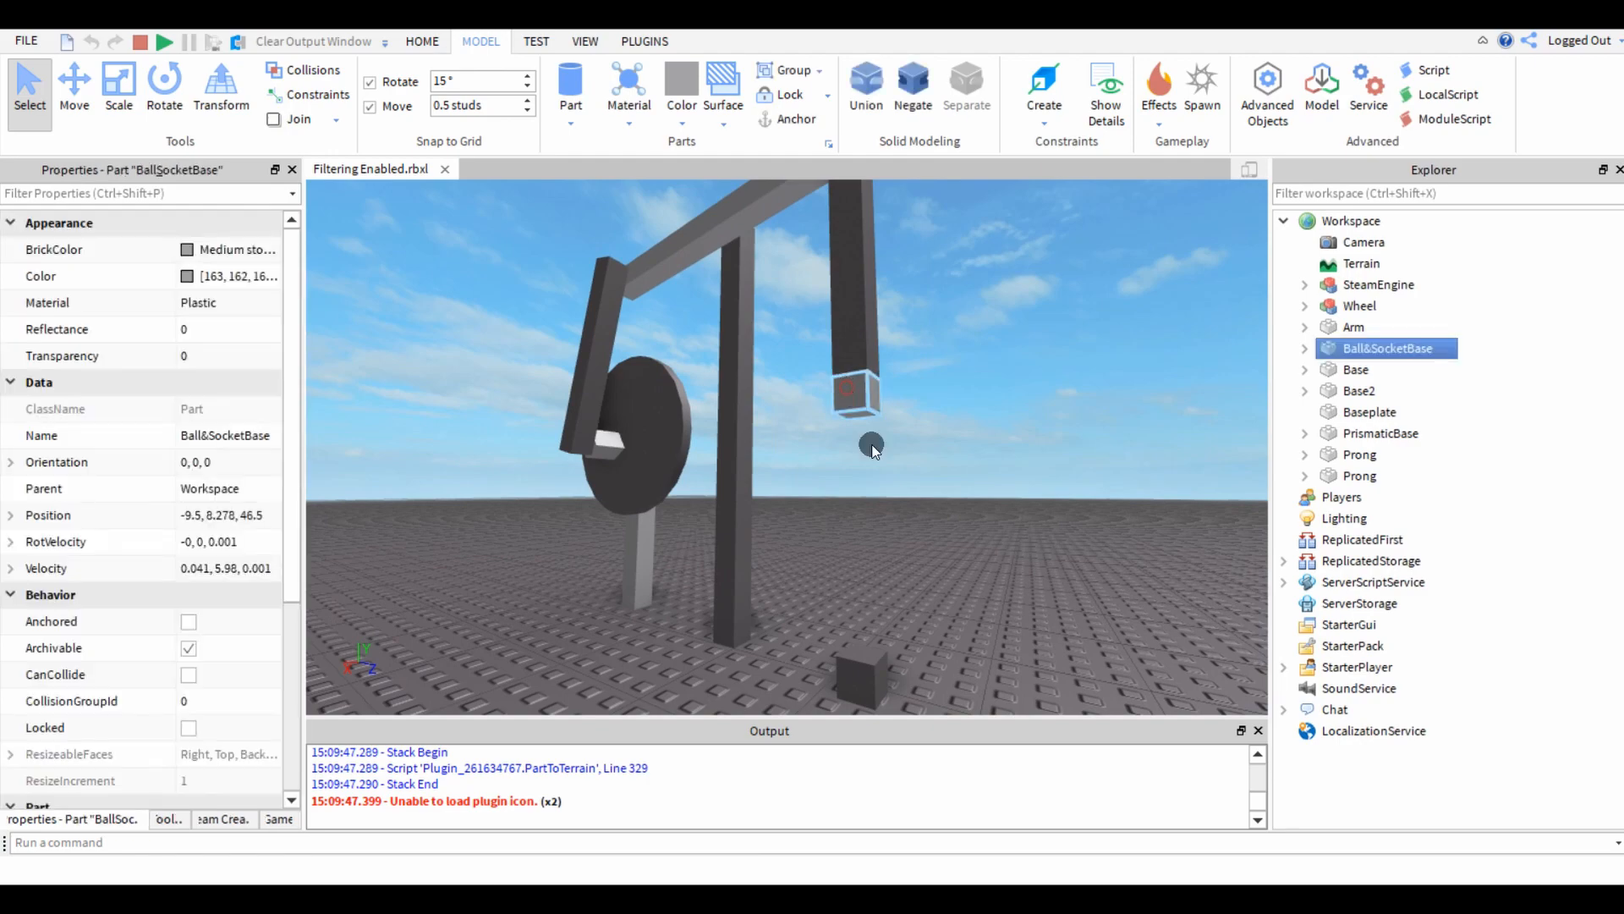
{"action": "left_click", "coordinate": [932, 566]}
{"action": "right_click_drag", "start_coordinate": [932, 566], "coordinate": [932, 566]}
{"action": "scroll", "coordinate": [894, 472], "scroll_direction": "down", "scroll_amount": 4}
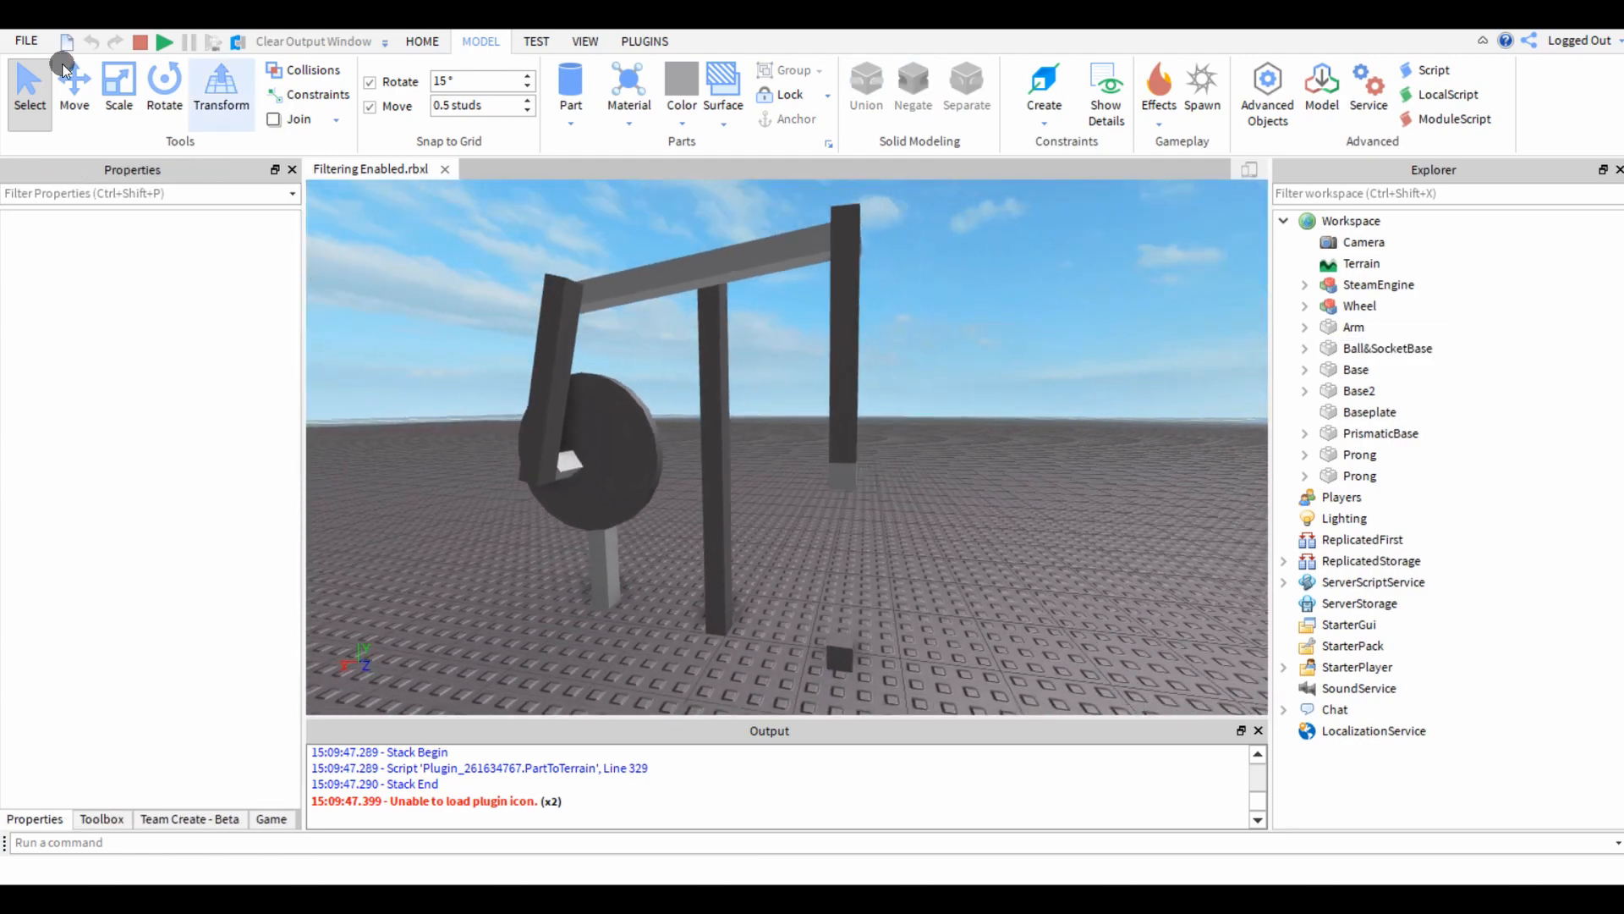
{"action": "left_click", "coordinate": [834, 472]}
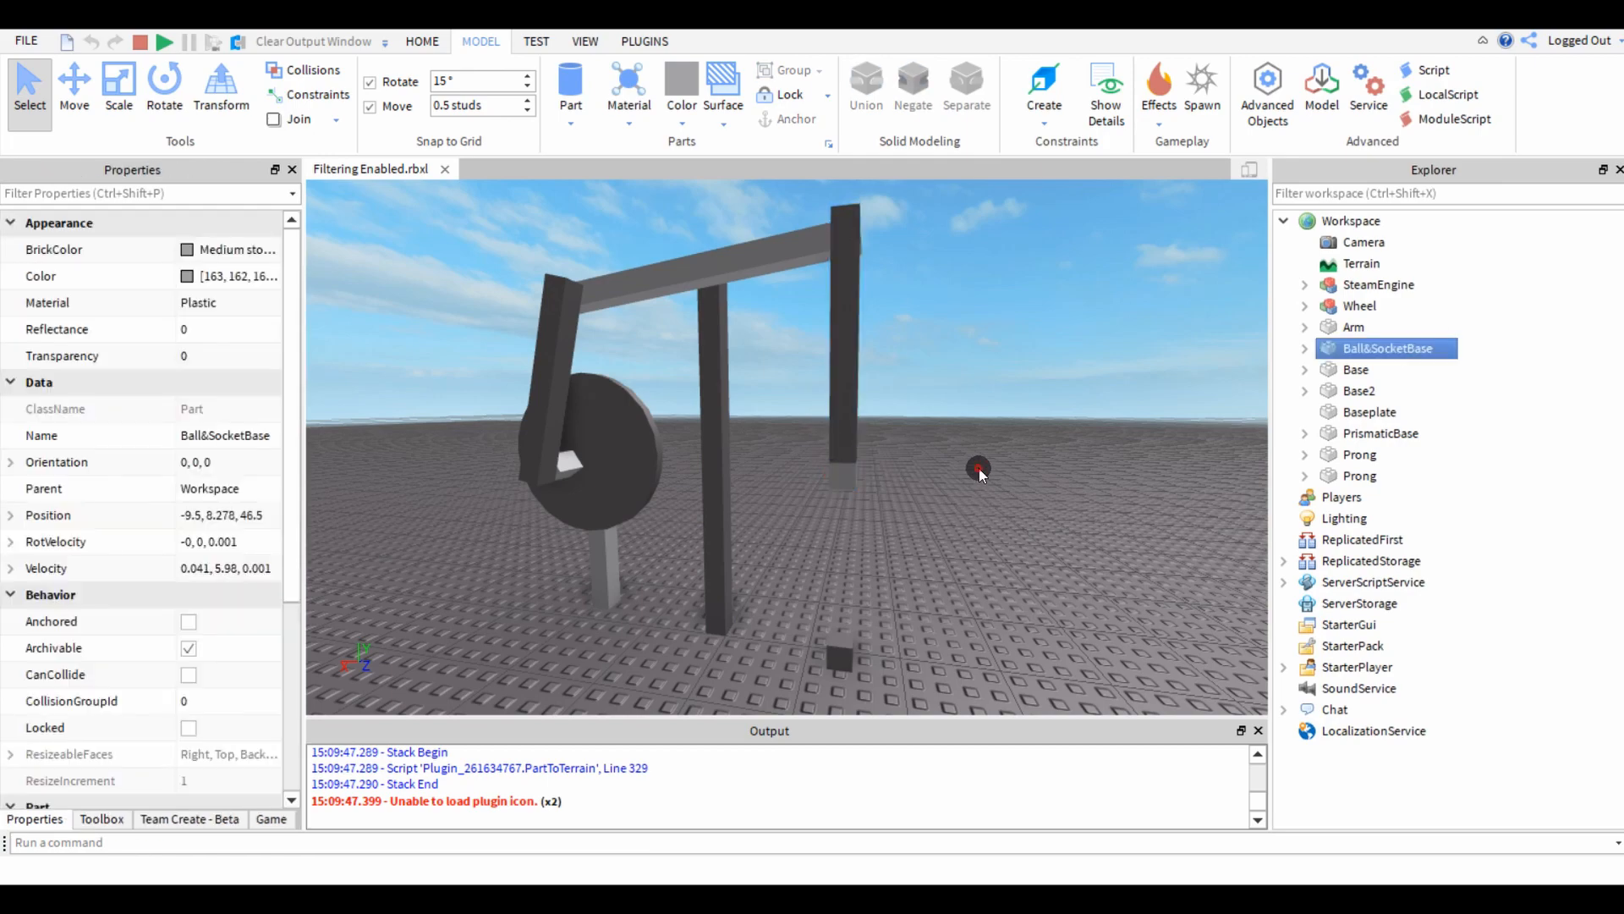
{"action": "left_click", "coordinate": [975, 468]}
{"action": "left_click", "coordinate": [154, 43]}
{"action": "left_click", "coordinate": [727, 426]}
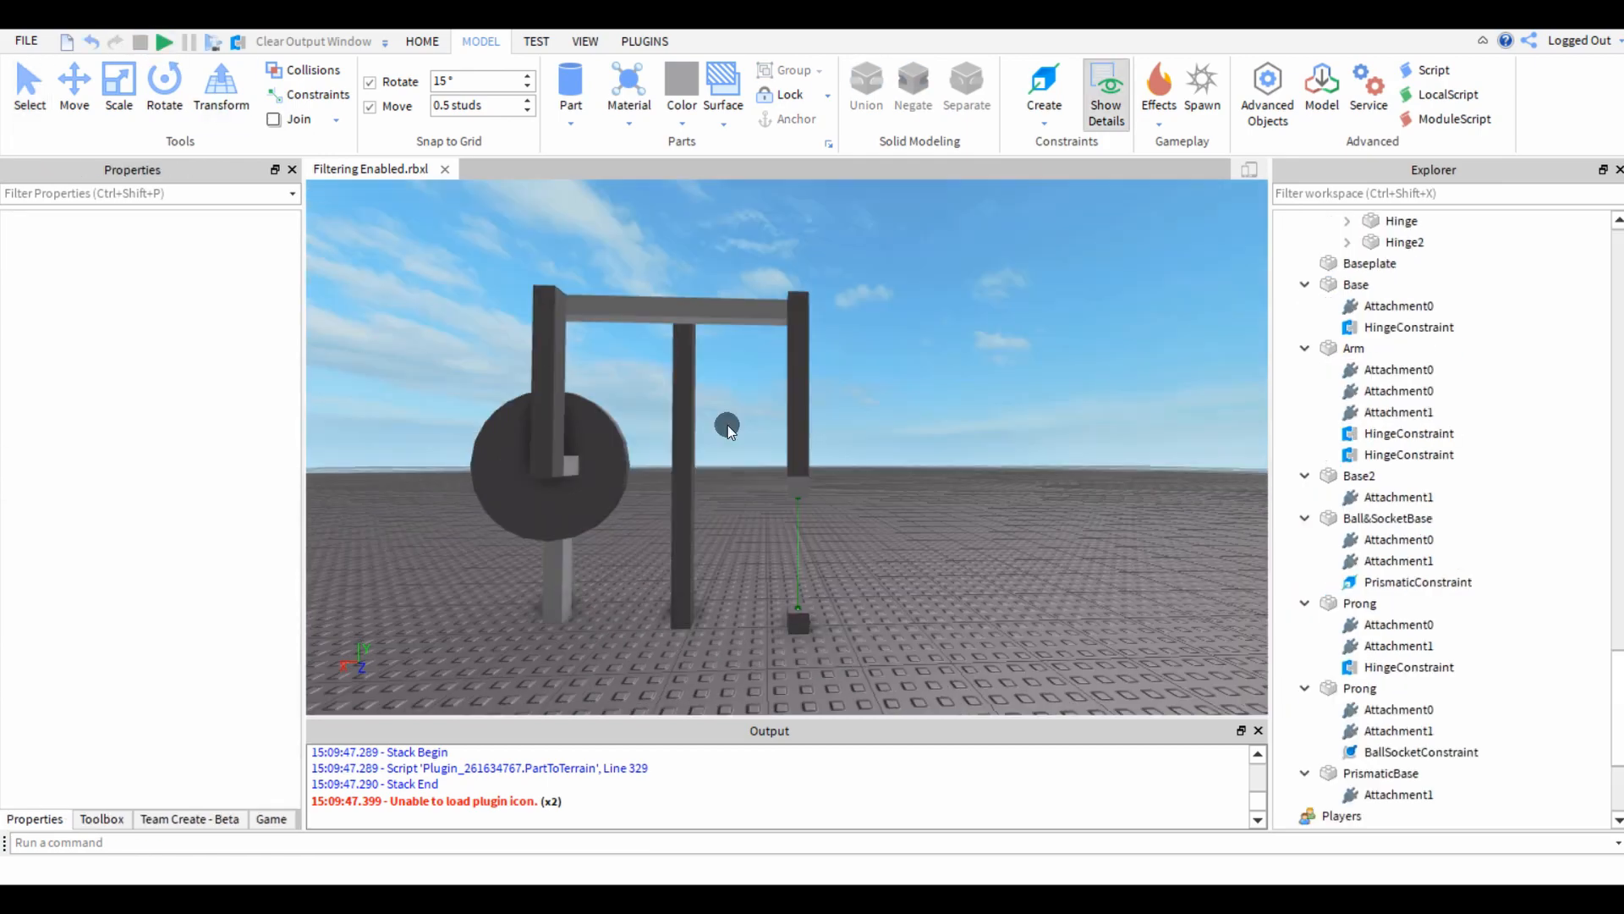
Lower PrismaticBase to a height of 0.5 studs.
{"action": "left_click", "coordinate": [795, 624]}
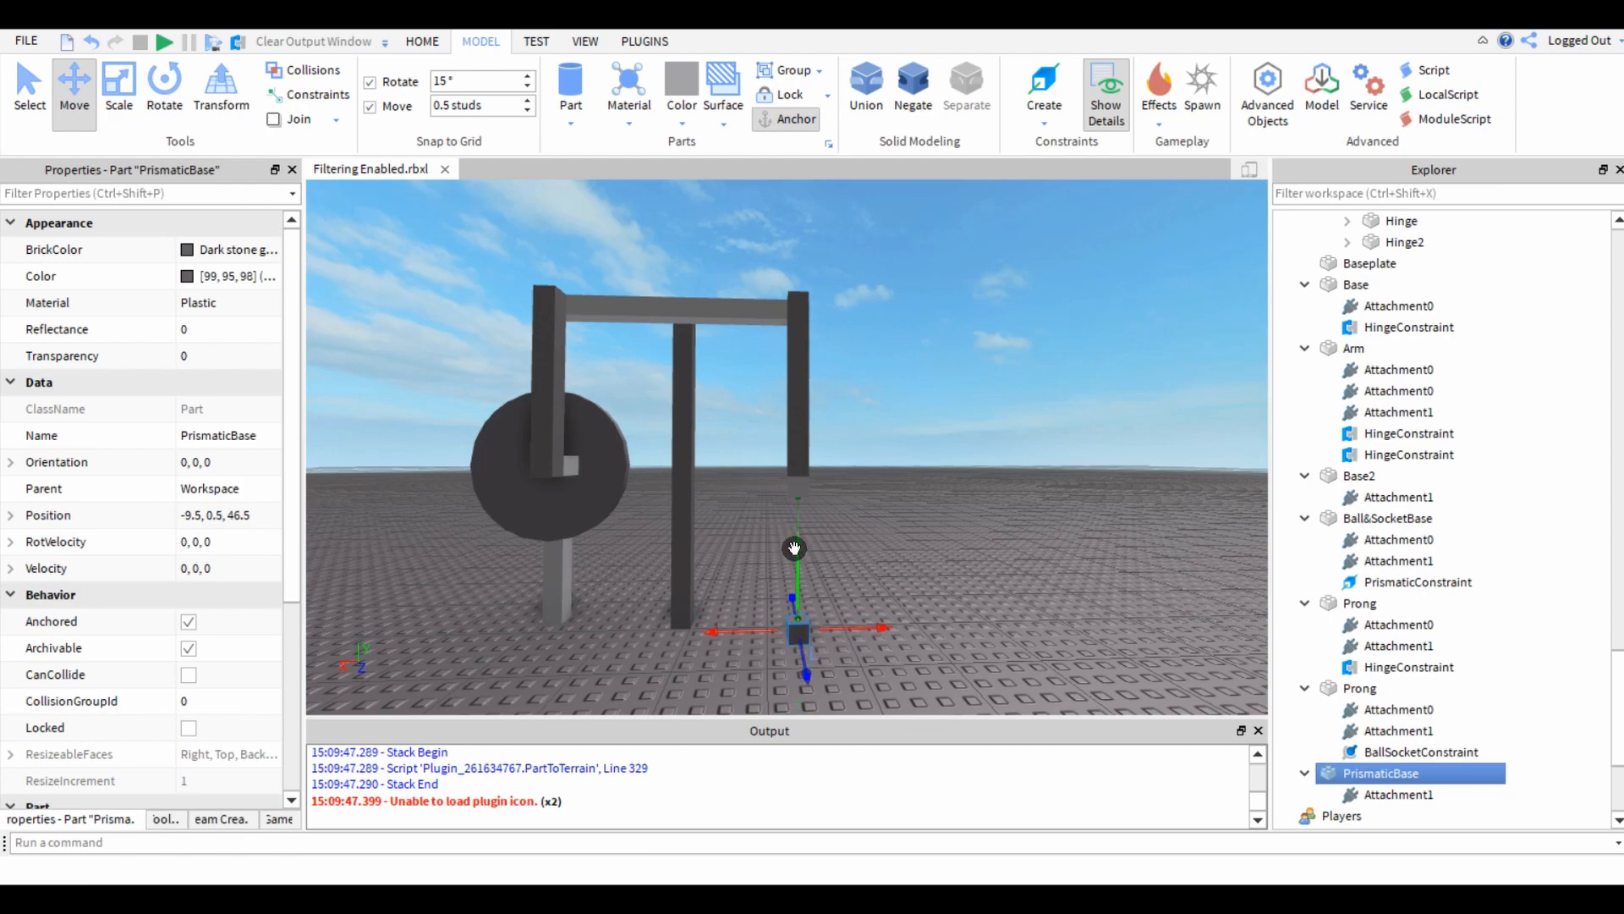
{"action": "left_click", "coordinate": [741, 587]}
{"action": "scroll", "coordinate": [741, 587], "scroll_direction": "up", "scroll_amount": 4}
{"action": "right_click_drag", "start_coordinate": [741, 587], "coordinate": [744, 565]}
{"action": "scroll", "coordinate": [744, 565], "scroll_direction": "up", "scroll_amount": 1}
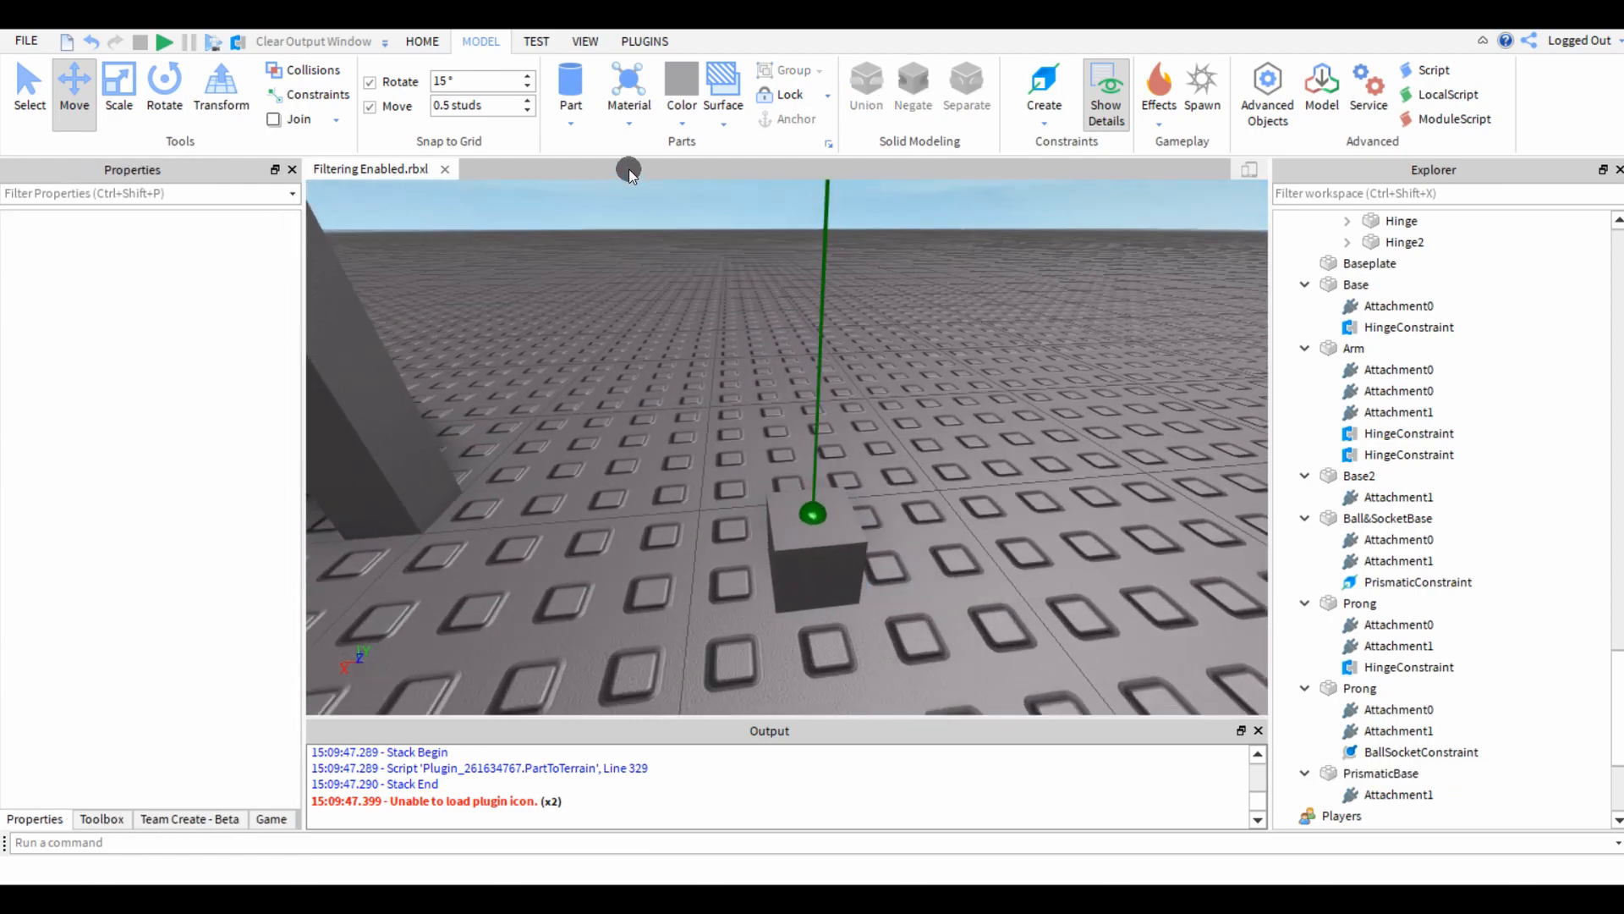
Insert a block part and position it over PrismaticBase beneath the prong.
{"action": "left_click", "coordinate": [594, 145]}
{"action": "right_click_drag", "start_coordinate": [660, 421], "coordinate": [790, 536]}
{"action": "left_click_drag", "start_coordinate": [837, 538], "coordinate": [836, 537]}
{"action": "right_click_drag", "start_coordinate": [836, 536], "coordinate": [771, 479]}
{"action": "left_click_drag", "start_coordinate": [772, 479], "coordinate": [933, 516]}
{"action": "right_click_drag", "start_coordinate": [893, 422], "coordinate": [719, 445]}
Scale the new block upward from the ground so it encloses the prong's lower end.
{"action": "key", "text": "ctrl+3"}
{"action": "left_click_drag", "start_coordinate": [582, 517], "coordinate": [632, 505], "text": "ctrl"}
{"action": "right_click_drag", "start_coordinate": [633, 505], "coordinate": [811, 540]}
{"action": "scroll", "coordinate": [810, 540], "scroll_direction": "down", "scroll_amount": 2}
{"action": "left_click_drag", "start_coordinate": [814, 513], "coordinate": [832, 235]}
{"action": "right_click_drag", "start_coordinate": [832, 235], "coordinate": [836, 317]}
{"action": "scroll", "coordinate": [836, 318], "scroll_direction": "down", "scroll_amount": 2}
Widen the block on both horizontal axes around the prong, centred at -9.5, 5, 46.5.
{"action": "left_click_drag", "start_coordinate": [837, 426], "coordinate": [828, 373]}
{"action": "scroll", "coordinate": [827, 373], "scroll_direction": "up", "scroll_amount": 2}
{"action": "right_click_drag", "start_coordinate": [827, 373], "coordinate": [704, 404]}
{"action": "left_click_drag", "start_coordinate": [720, 416], "coordinate": [709, 413], "text": "ctrl"}
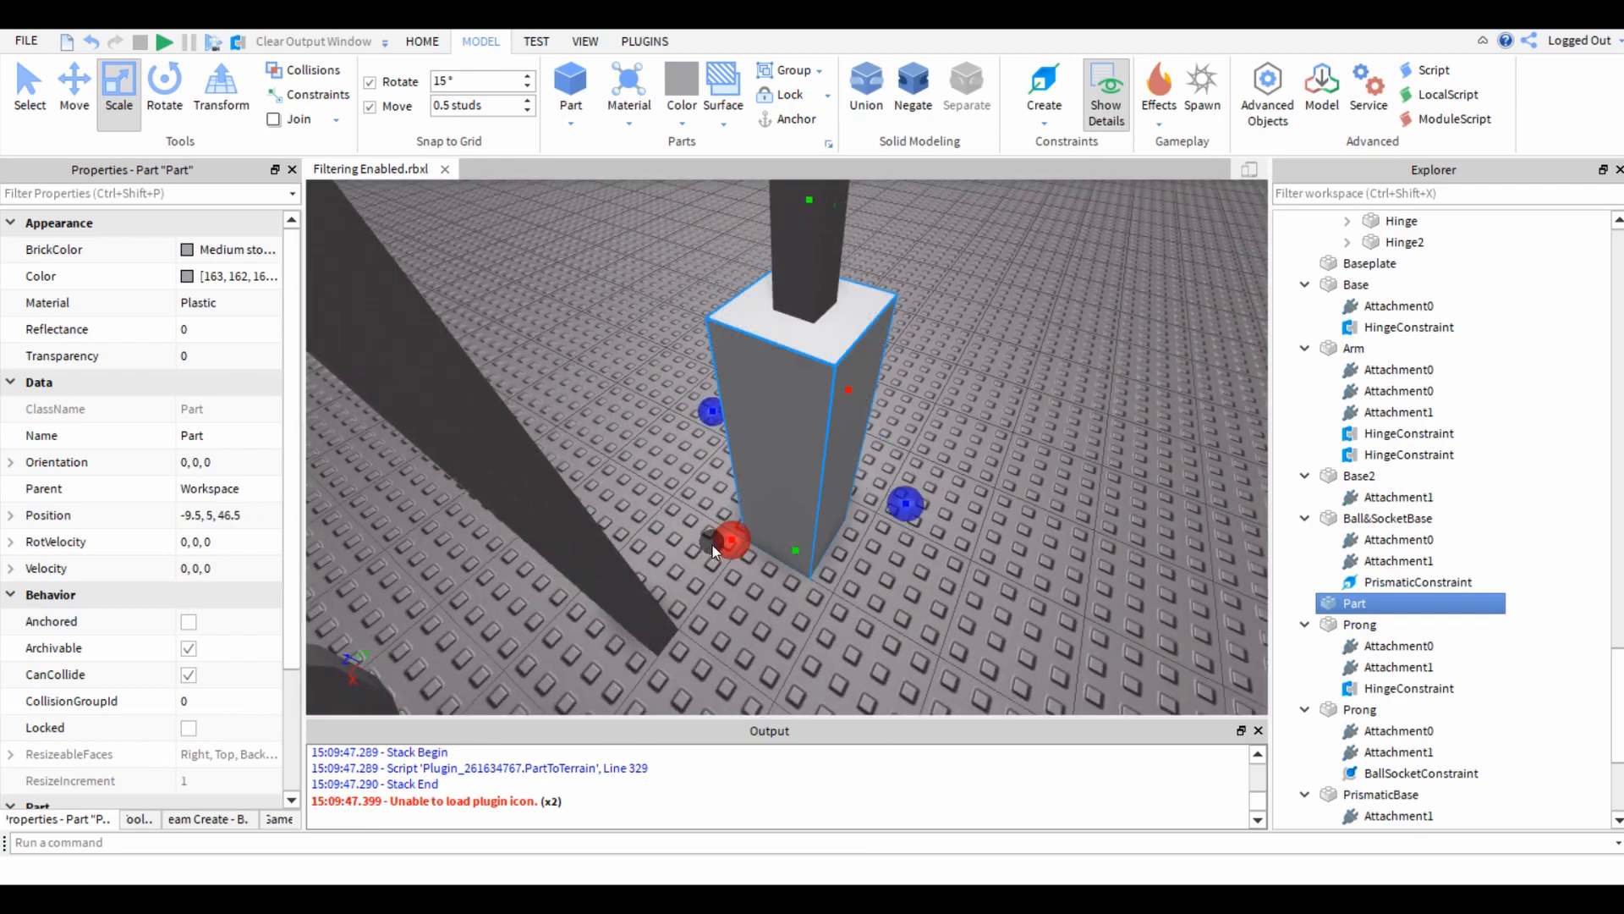
{"action": "left_click_drag", "start_coordinate": [729, 533], "coordinate": [718, 537], "text": "ctrl"}
{"action": "left_click_drag", "start_coordinate": [910, 500], "coordinate": [926, 502], "text": "ctrl"}
{"action": "left_click", "coordinate": [963, 585]}
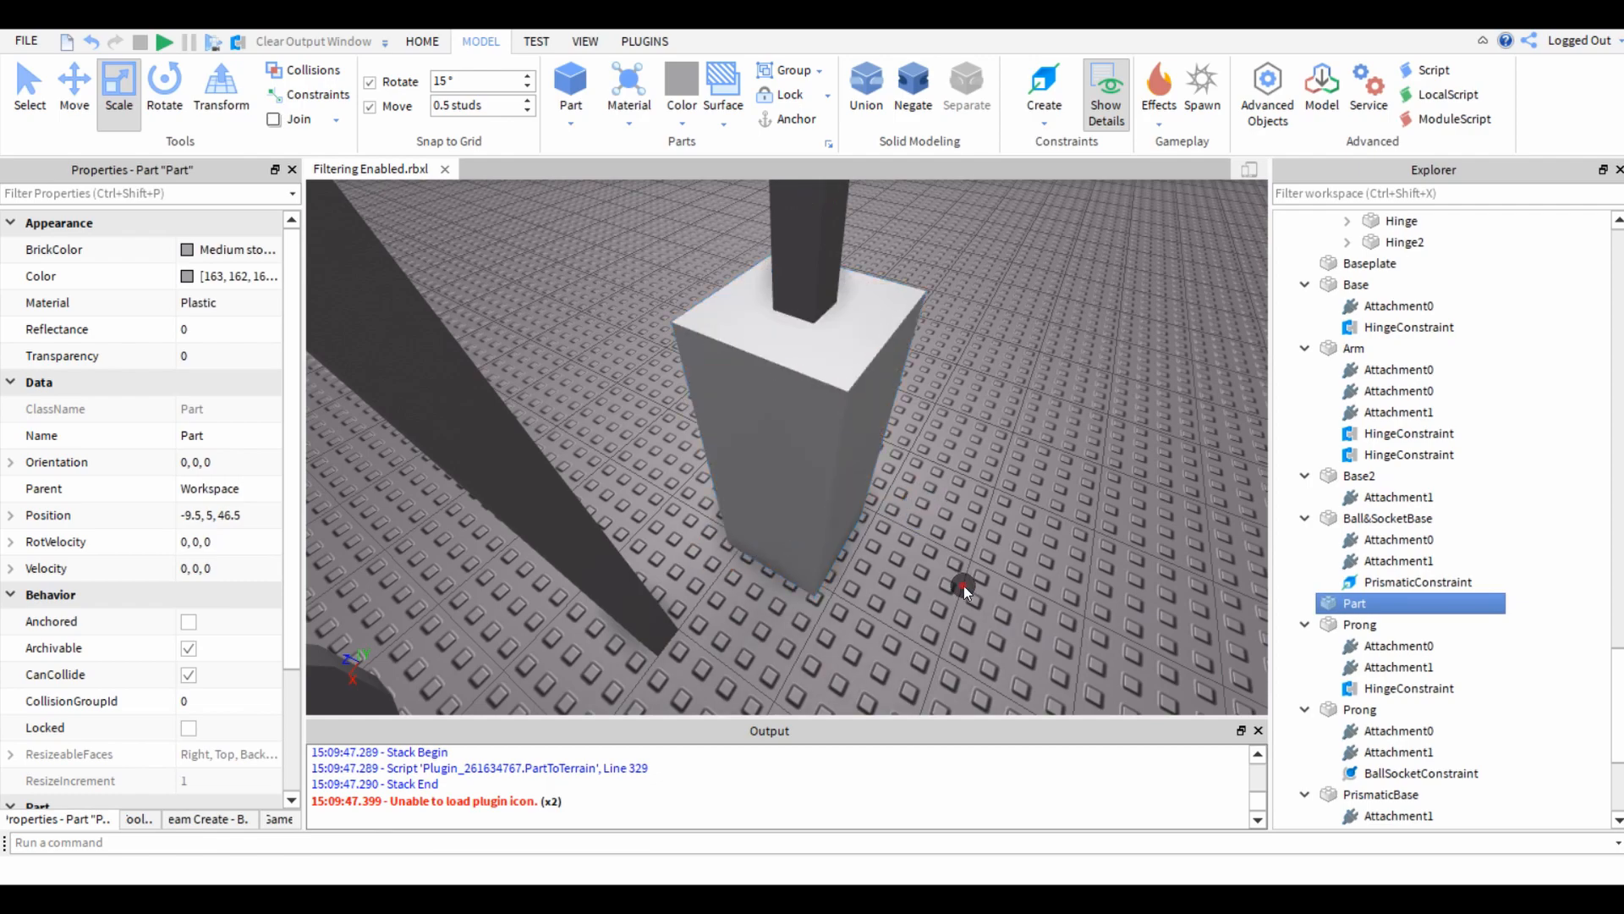
Turn off CanCollide for the block enclosing the prong.
{"action": "right_click_drag", "start_coordinate": [963, 585], "coordinate": [959, 577]}
{"action": "scroll", "coordinate": [772, 511], "scroll_direction": "down", "scroll_amount": 3}
{"action": "left_click", "coordinate": [766, 497]}
{"action": "right_click_drag", "start_coordinate": [765, 497], "coordinate": [369, 489]}
{"action": "scroll", "coordinate": [368, 489], "scroll_direction": "up", "scroll_amount": 2}
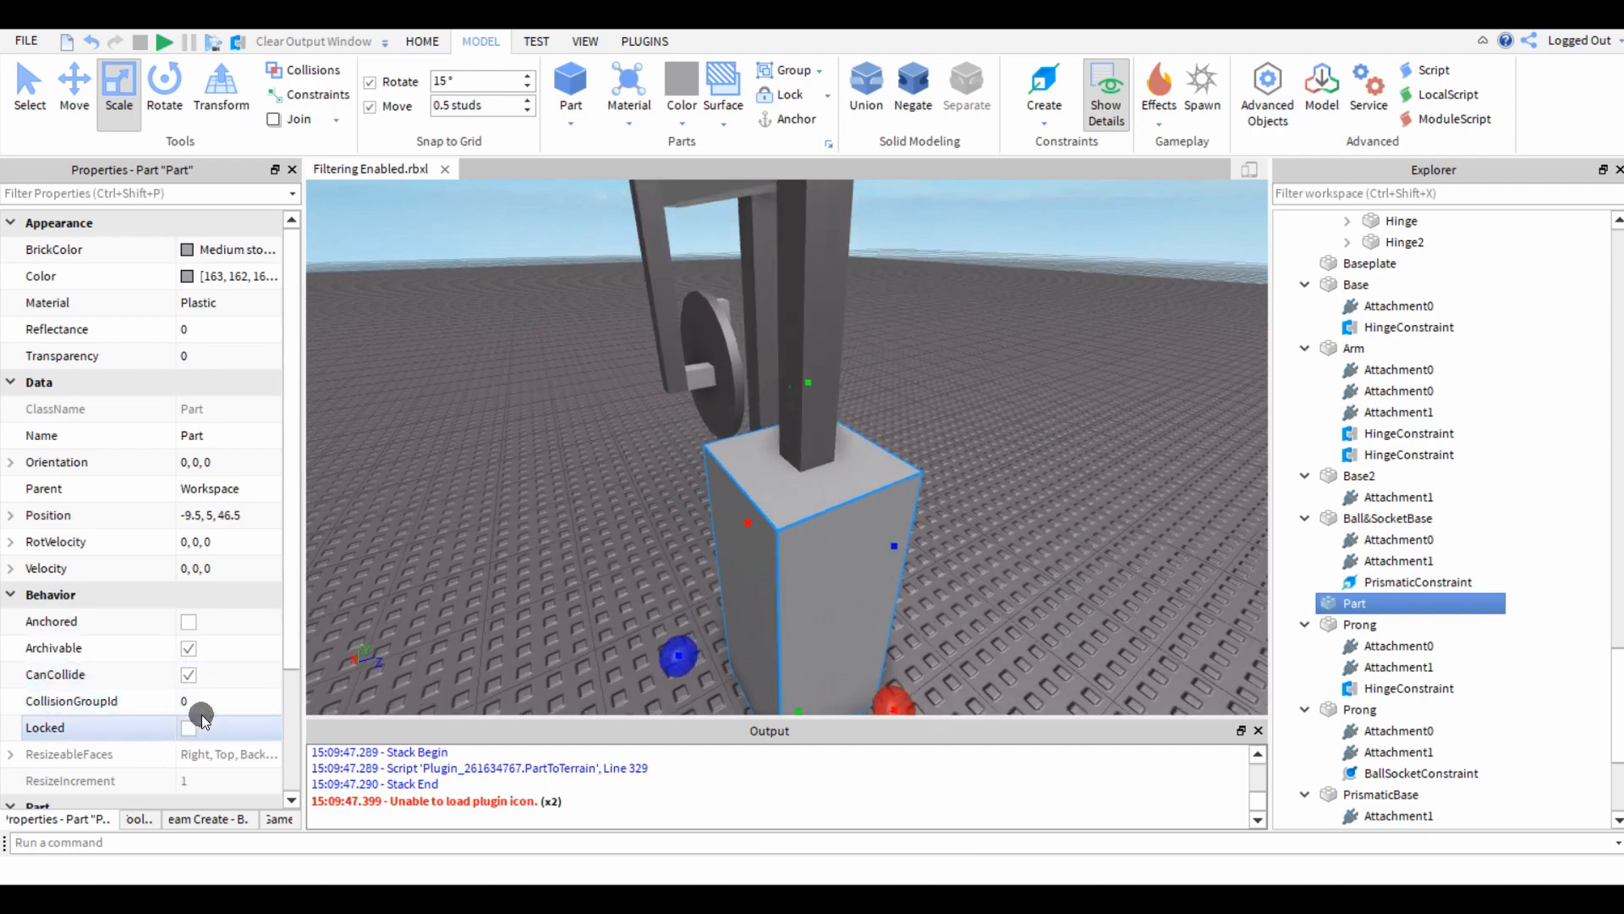
{"action": "right_click_drag", "start_coordinate": [495, 589], "coordinate": [734, 540]}
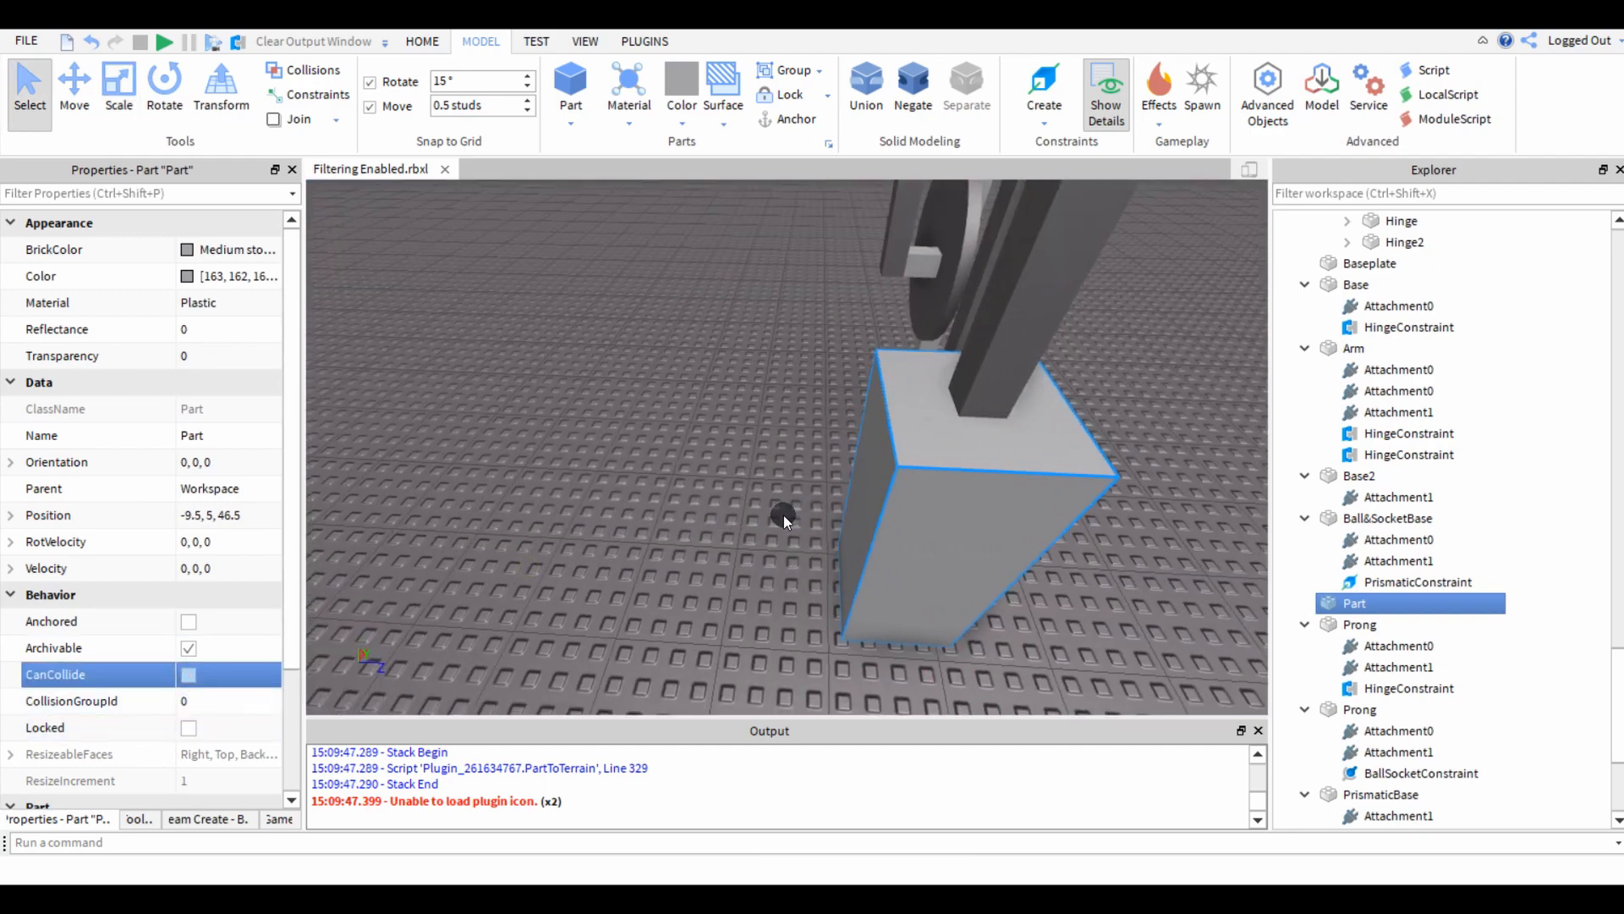
{"action": "left_click", "coordinate": [814, 514]}
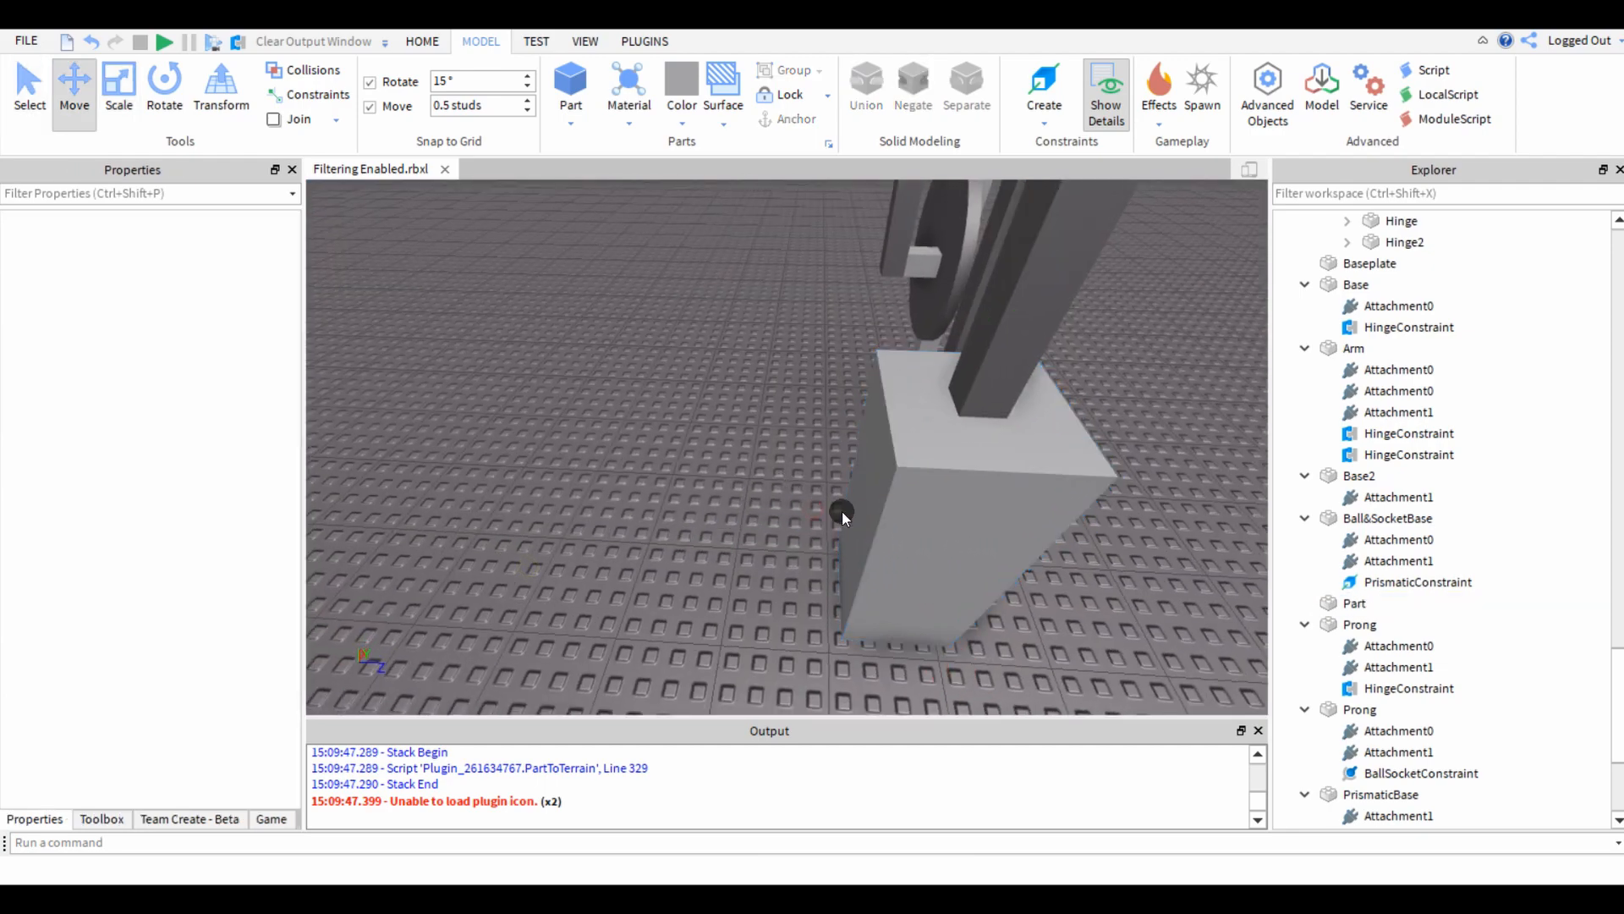
Try moving the enclosing block away from the prong to Z position 37, and undo the move.
{"action": "left_click", "coordinate": [854, 519]}
{"action": "left_click", "coordinate": [802, 514]}
{"action": "left_click", "coordinate": [861, 535]}
{"action": "left_click_drag", "start_coordinate": [803, 520], "coordinate": [511, 530]}
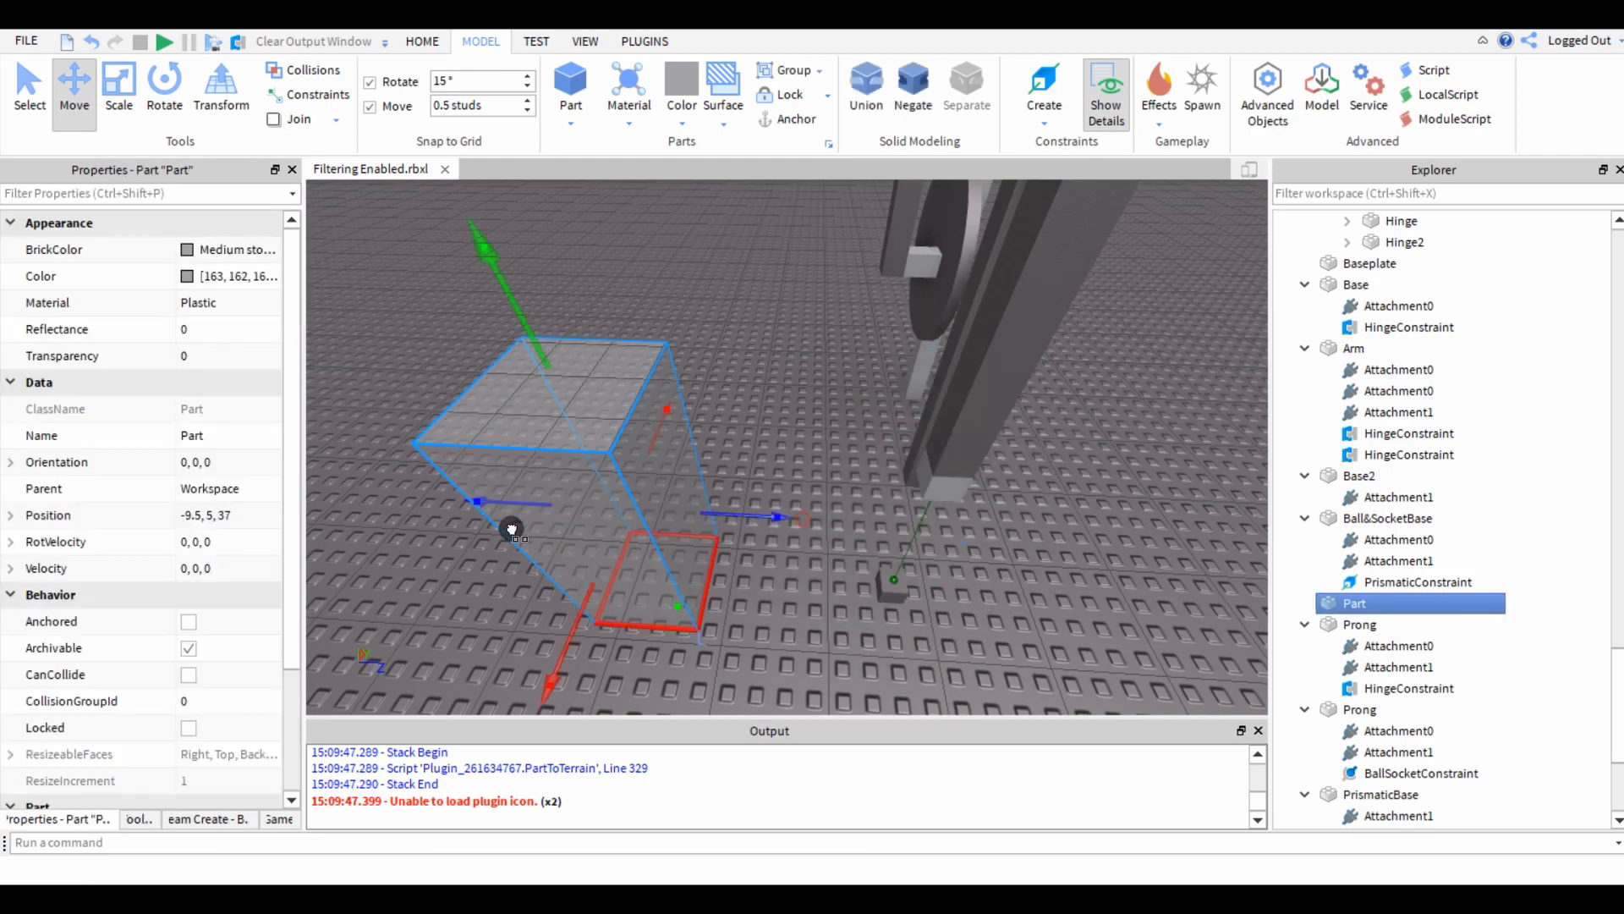
{"action": "key", "text": "ctrl+z"}
Duplicate the enclosing block, shrink the copy's width and depth inside the original, and extend it above the original's top.
{"action": "key", "text": "ctrl+d"}
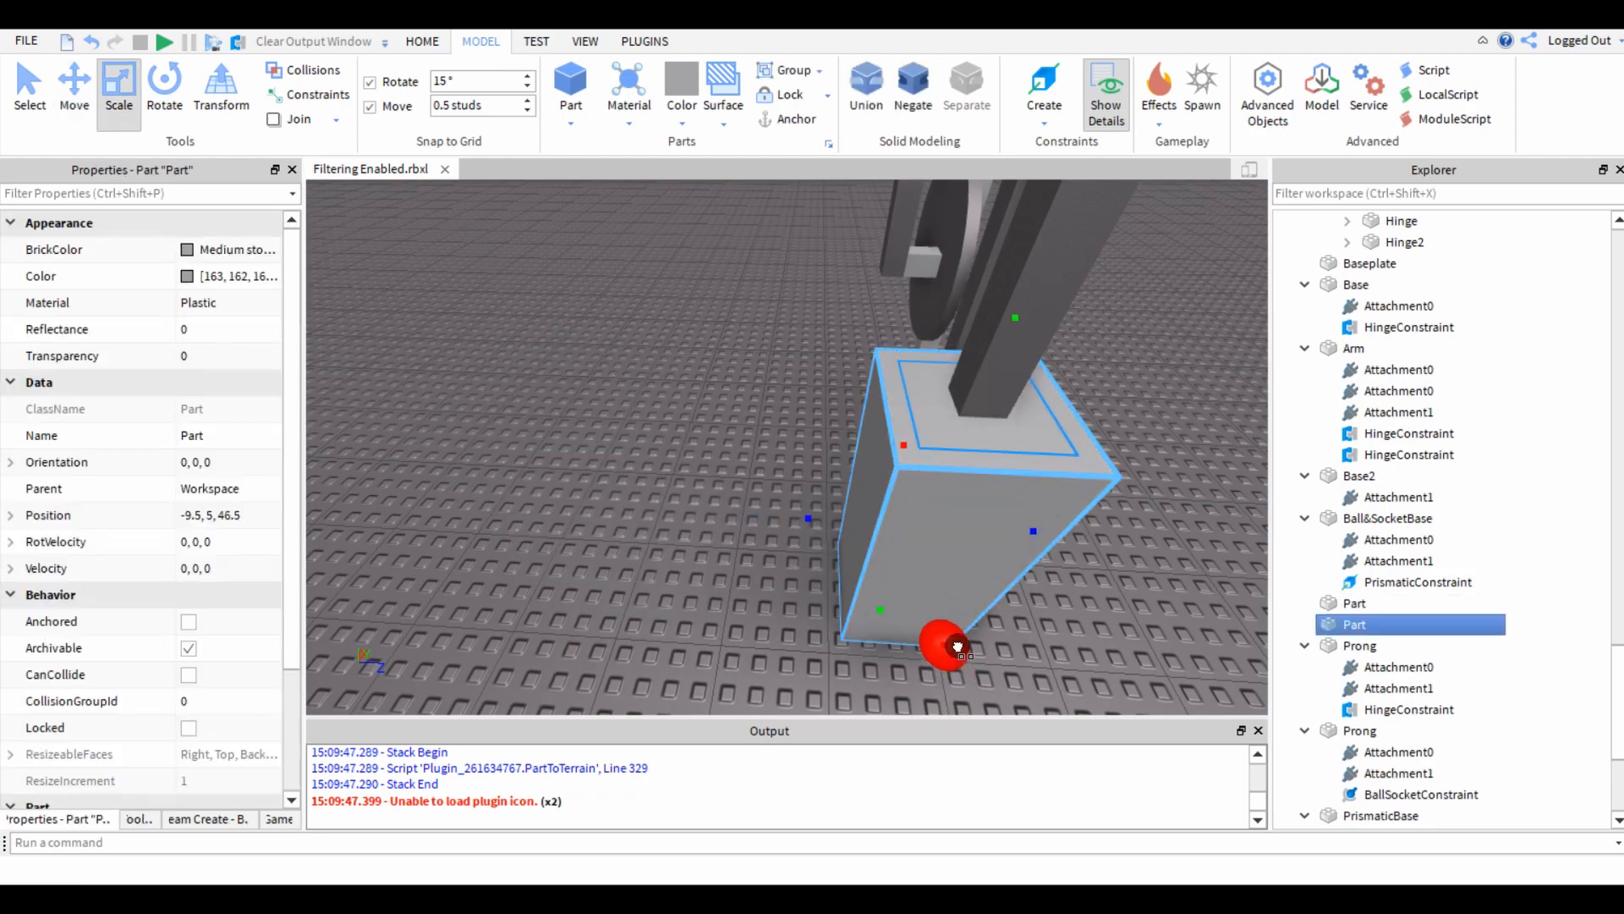
{"action": "key", "text": "s"}
{"action": "right_click_drag", "start_coordinate": [957, 647], "coordinate": [896, 561]}
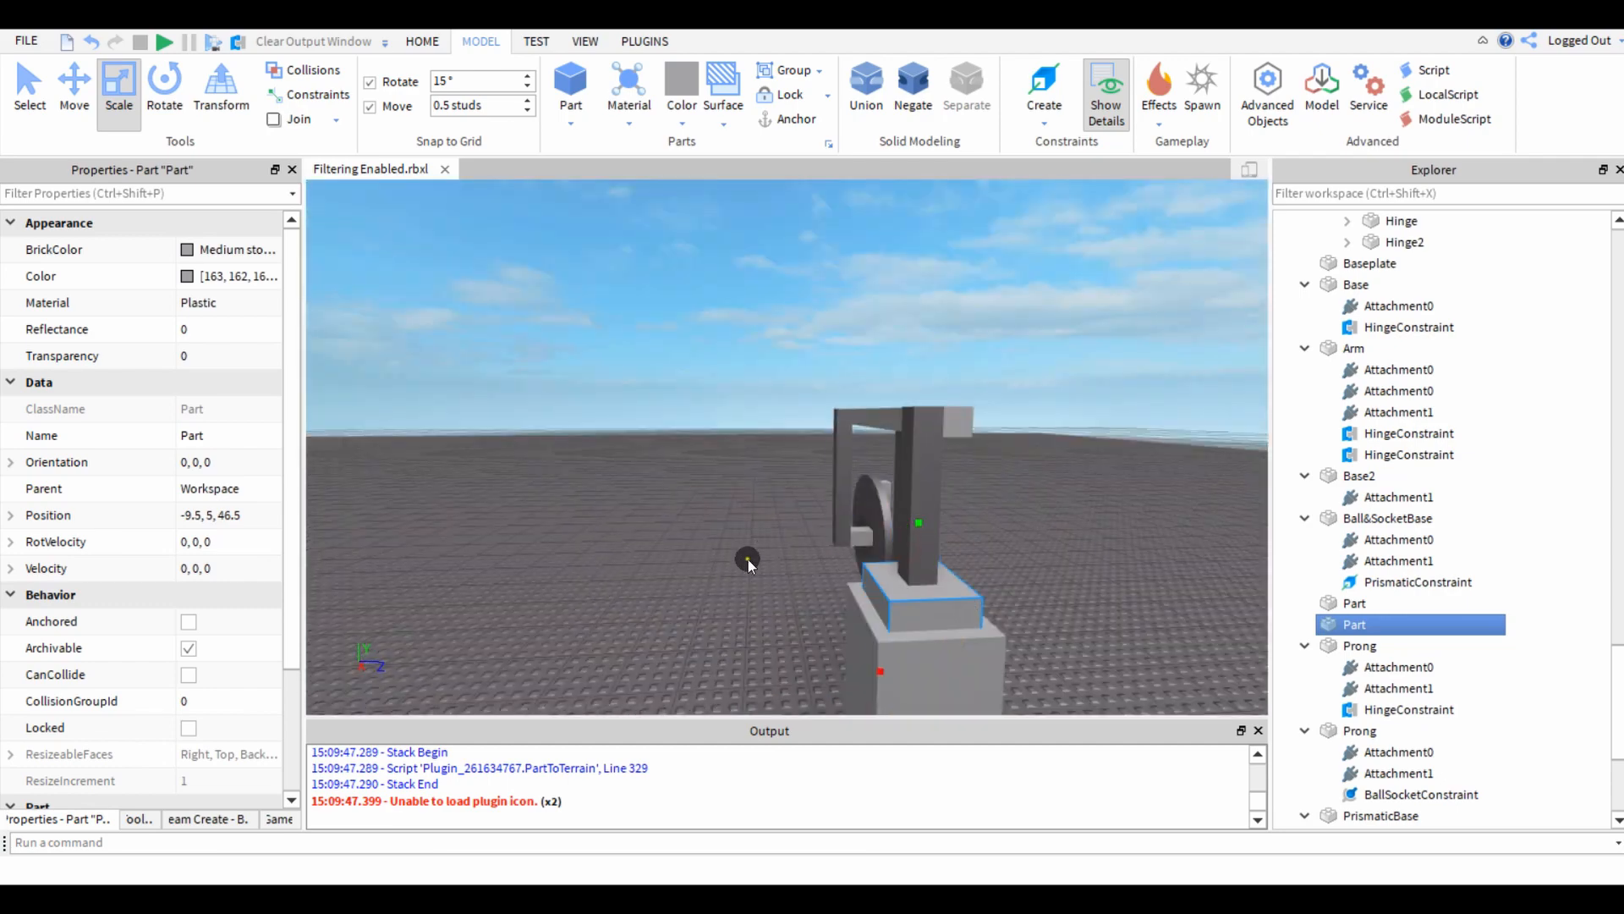
{"action": "key", "text": "w"}
{"action": "right_click_drag", "start_coordinate": [748, 560], "coordinate": [748, 558]}
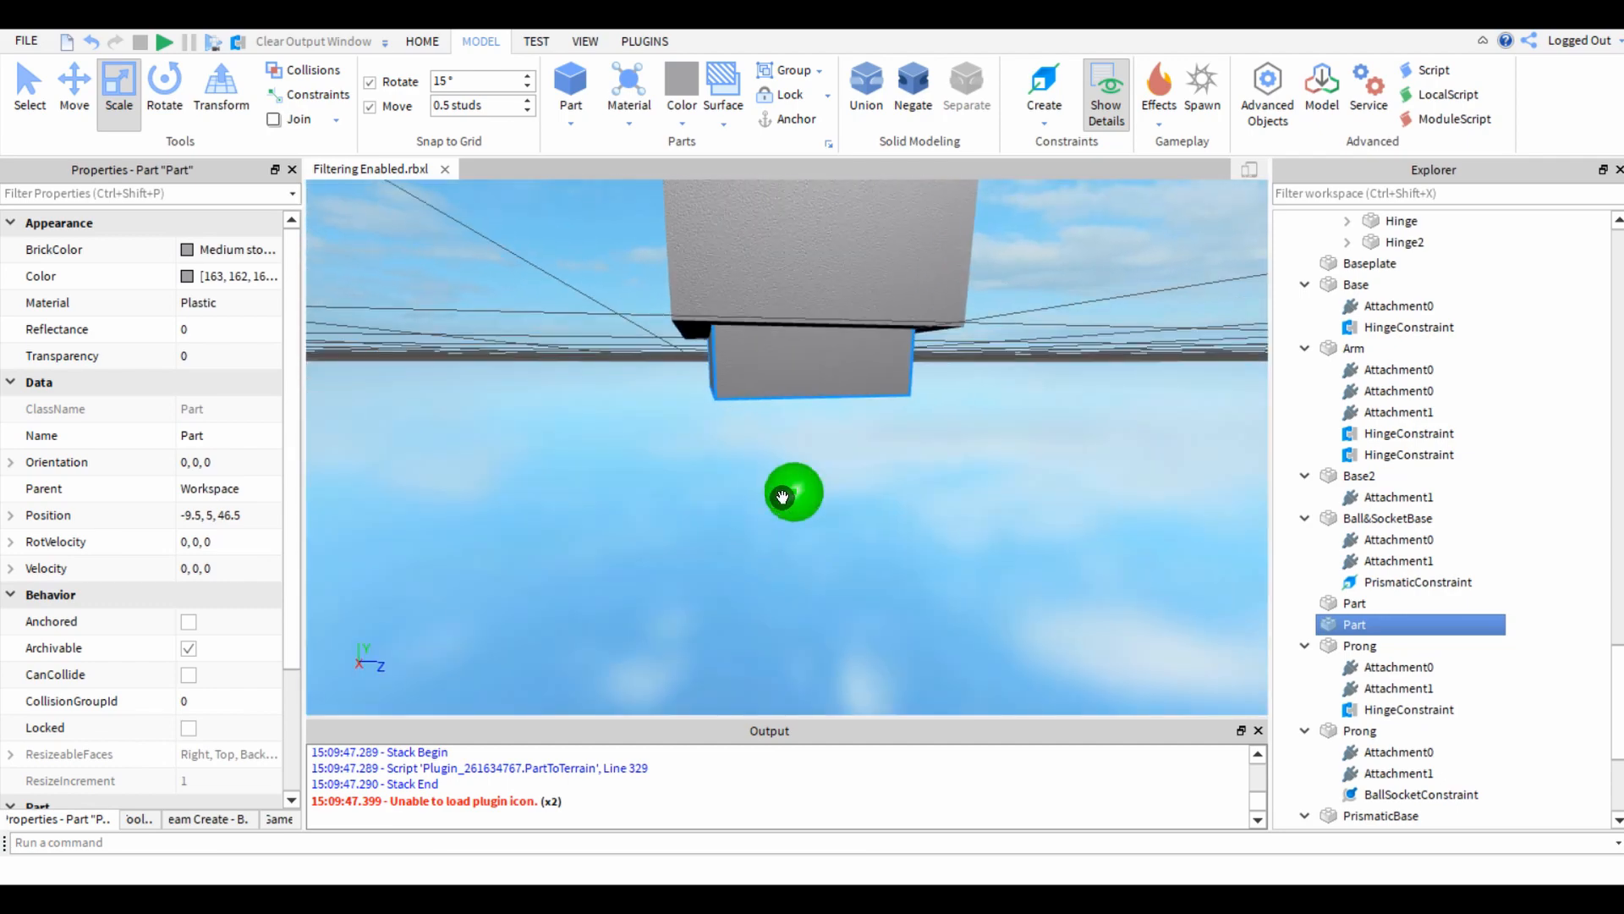
Raise the bottom face of the inner copy so that its centre sits at a height of 5.75 studs.
{"action": "left_click_drag", "start_coordinate": [783, 498], "coordinate": [815, 423]}
{"action": "right_click_drag", "start_coordinate": [809, 420], "coordinate": [809, 420]}
{"action": "key", "text": "e"}
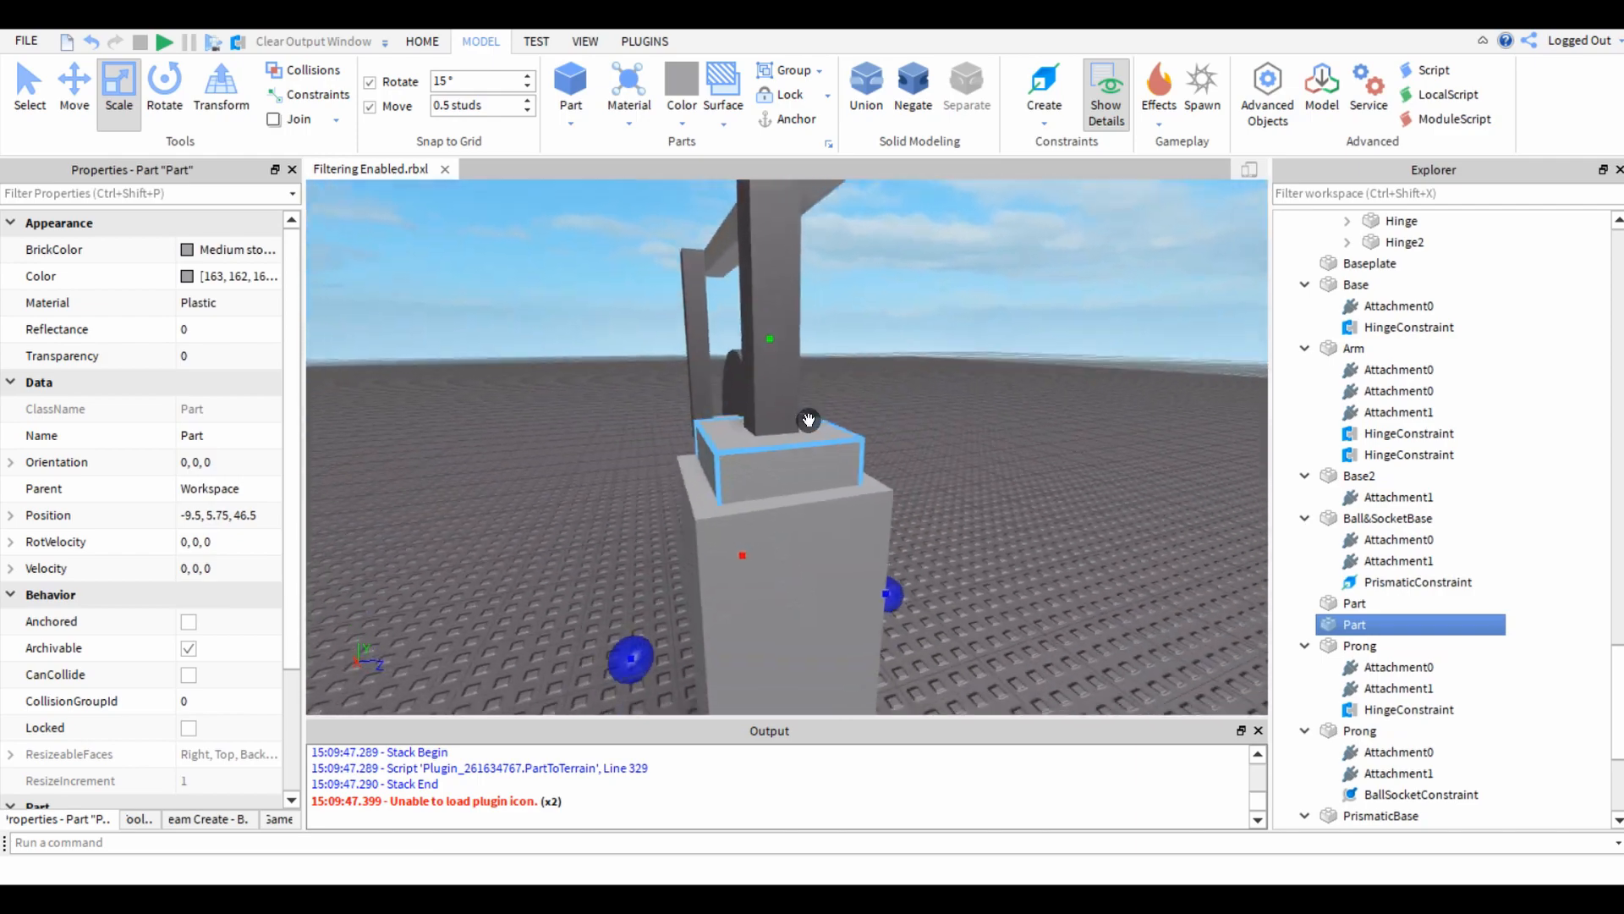
{"action": "key", "text": "s"}
Negate the inner copy and union it with the outer block to hollow out an open-topped cylinder housing.
{"action": "left_click", "coordinate": [914, 95]}
{"action": "left_click", "coordinate": [733, 559], "text": "ctrl"}
{"action": "left_click", "coordinate": [878, 83]}
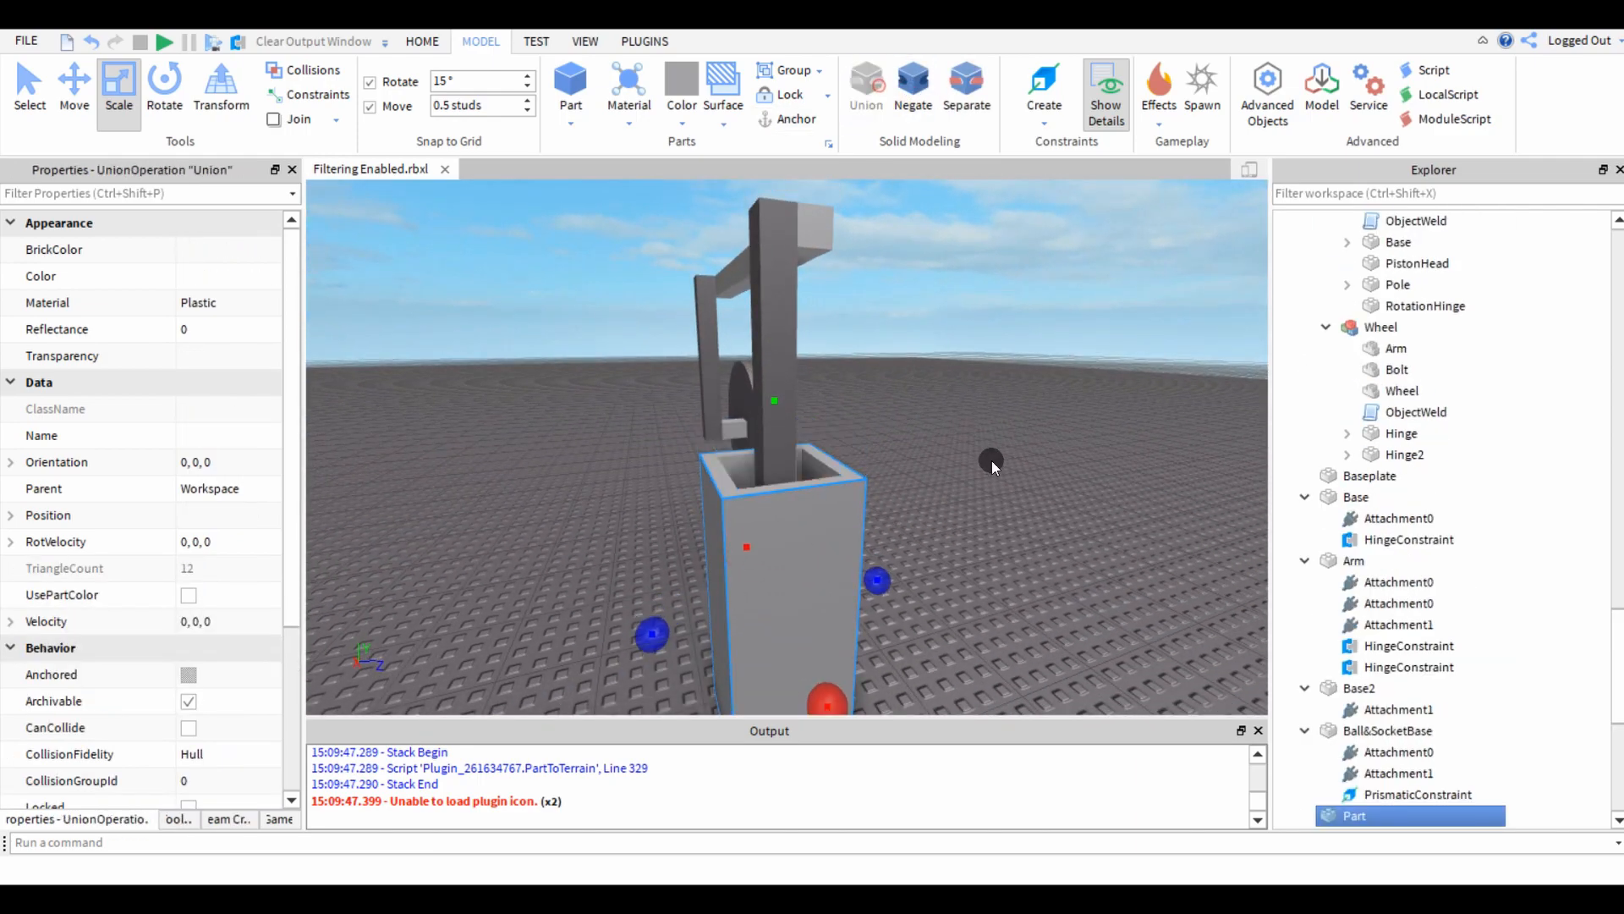
Examine the hollowed housing from above, checking its walls and floor around the prong and PrismaticBase.
{"action": "left_click", "coordinate": [991, 460]}
{"action": "key", "text": "w"}
{"action": "key", "text": "e"}
{"action": "right_click_drag", "start_coordinate": [991, 458], "coordinate": [992, 460]}
{"action": "key", "text": "s"}
{"action": "key", "text": "w"}
{"action": "key", "text": "s"}
{"action": "left_click", "coordinate": [725, 546]}
{"action": "key", "text": "a"}
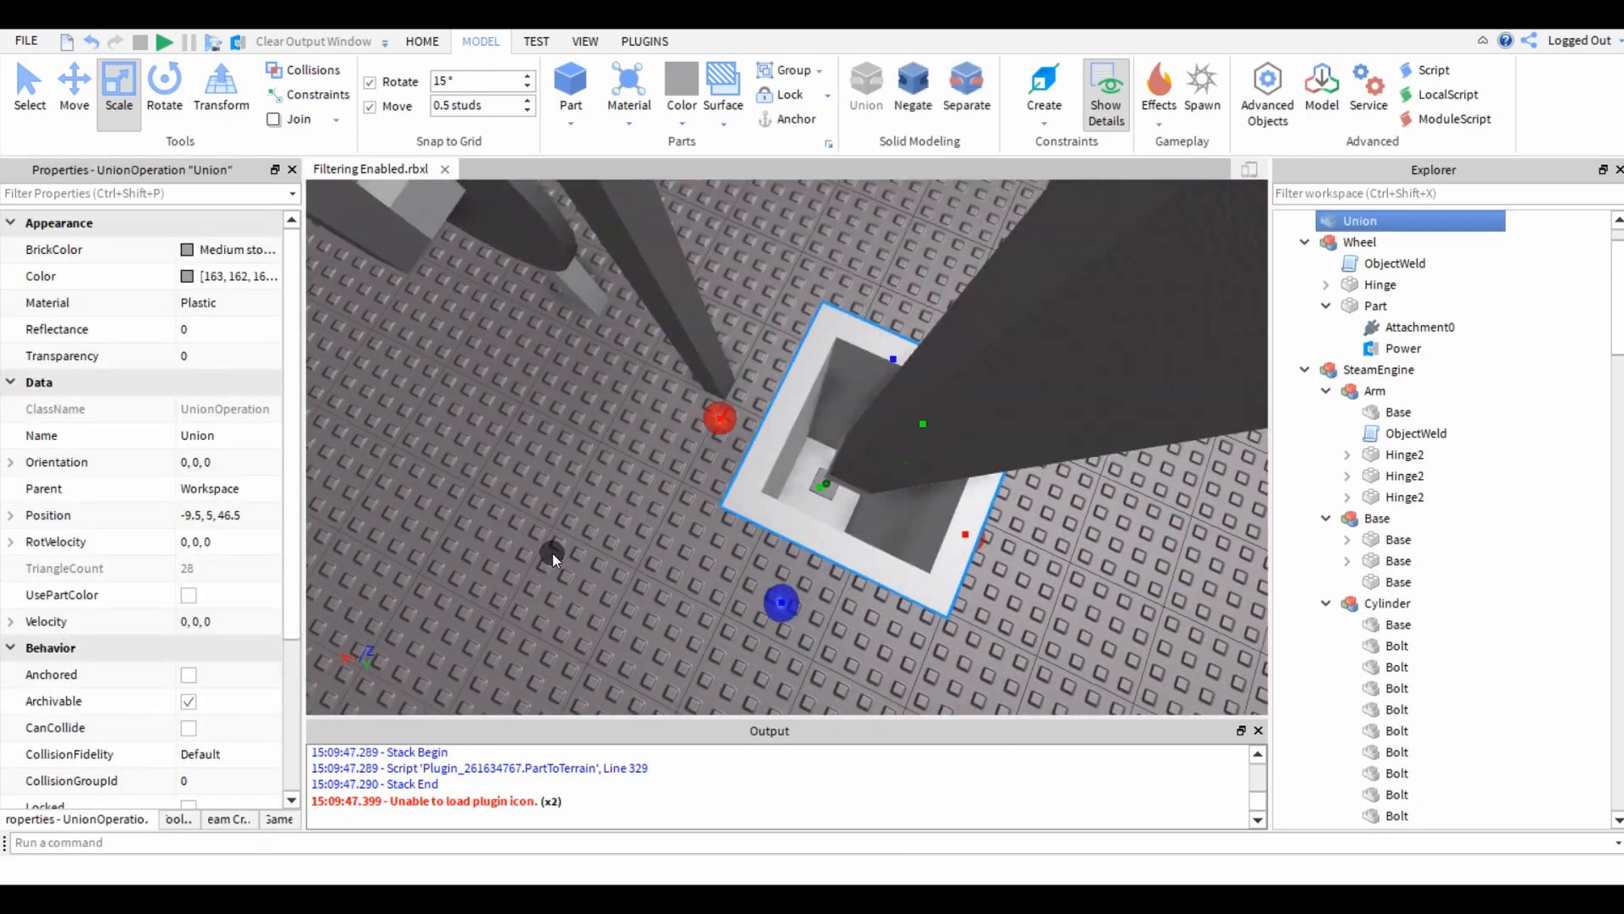
Inspect the prong's fit in the hollow housing from the side and from above.
{"action": "key", "text": "s"}
{"action": "right_click_drag", "start_coordinate": [551, 555], "coordinate": [555, 553]}
{"action": "key", "text": "e"}
{"action": "left_click", "coordinate": [669, 409]}
{"action": "key", "text": "w"}
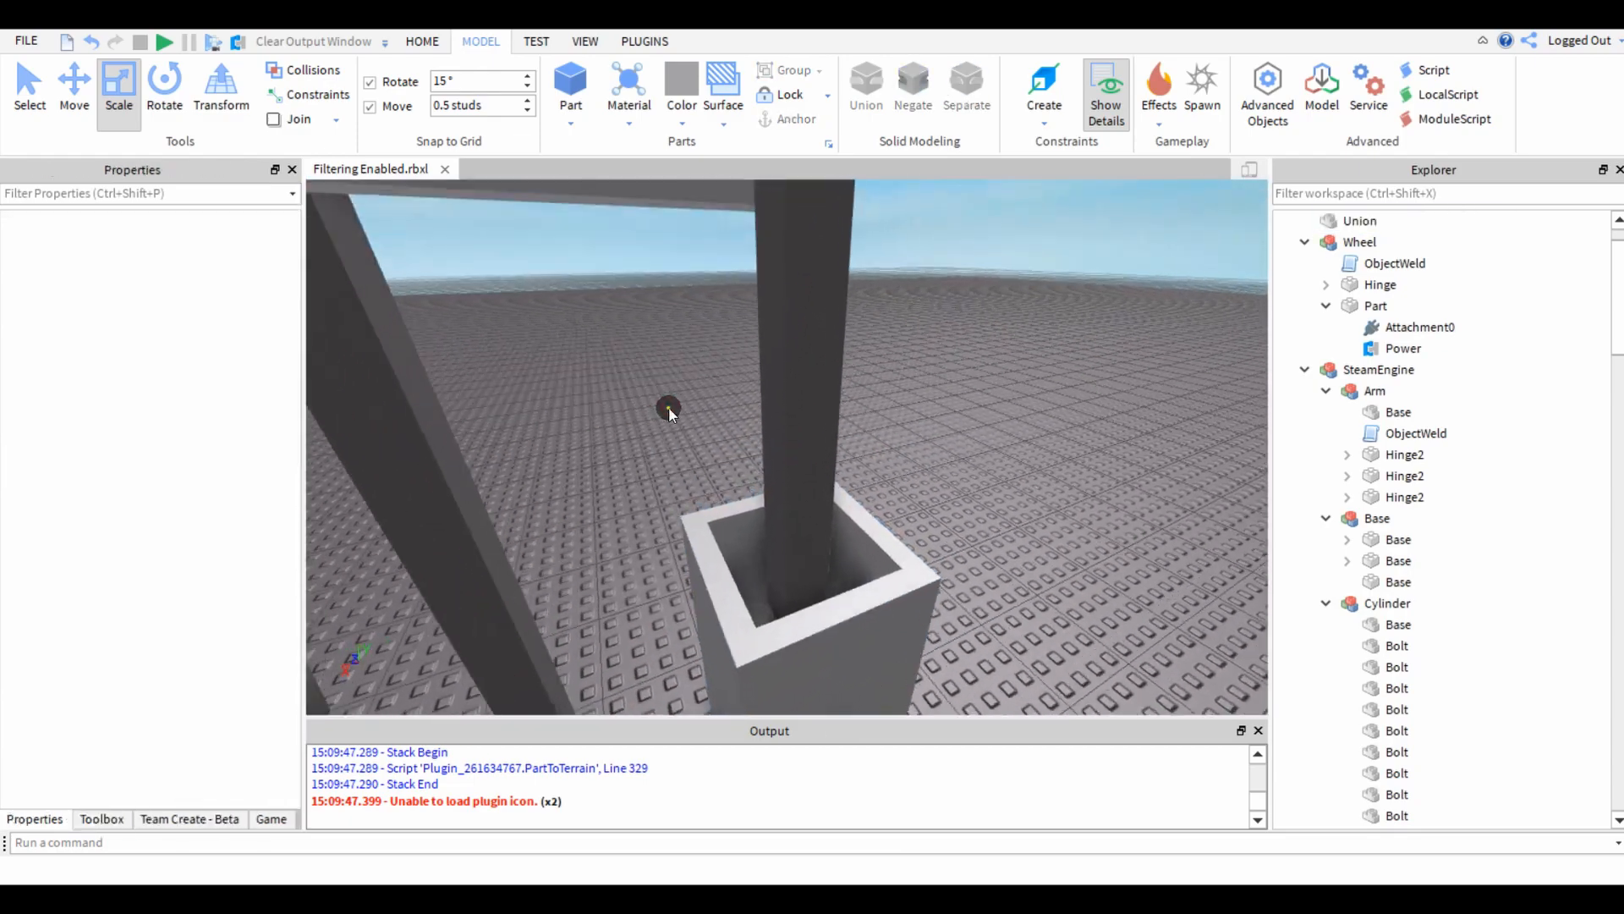
{"action": "key", "text": "w"}
{"action": "right_click_drag", "start_coordinate": [668, 410], "coordinate": [648, 450]}
{"action": "left_click", "coordinate": [985, 574]}
{"action": "key", "text": "s"}
{"action": "left_click", "coordinate": [606, 502]}
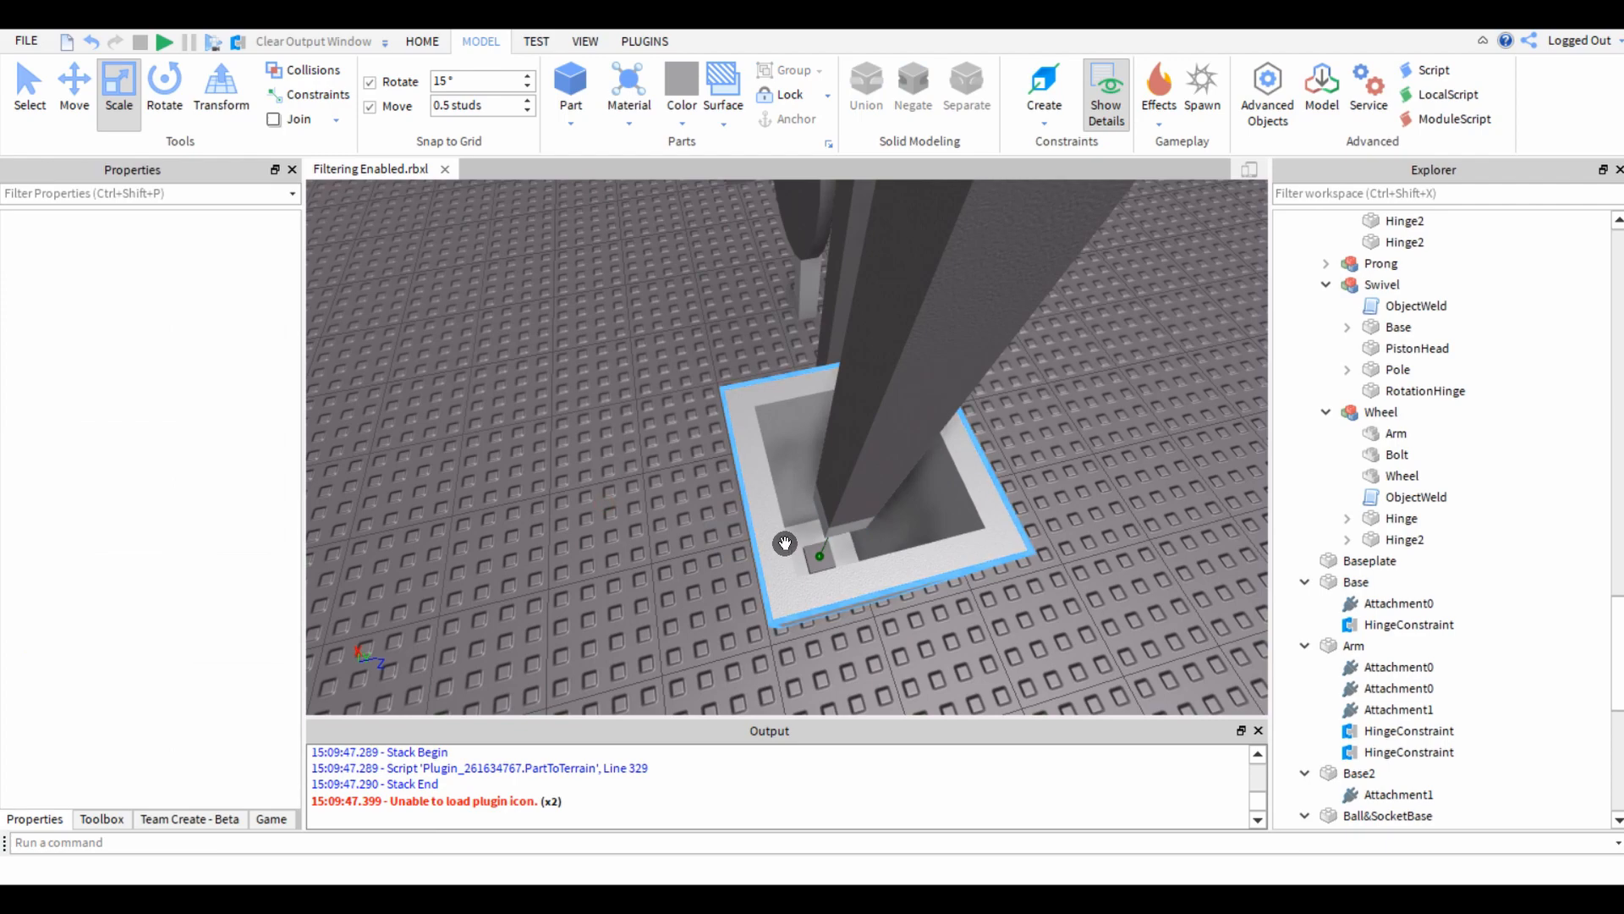
Duplicate the housing union, separate the copy beside it to recover the solid inner block, and move that block back inside the housing.
{"action": "left_click", "coordinate": [785, 543]}
{"action": "right_click_drag", "start_coordinate": [550, 533], "coordinate": [551, 533]}
{"action": "key", "text": "ctrl+d"}
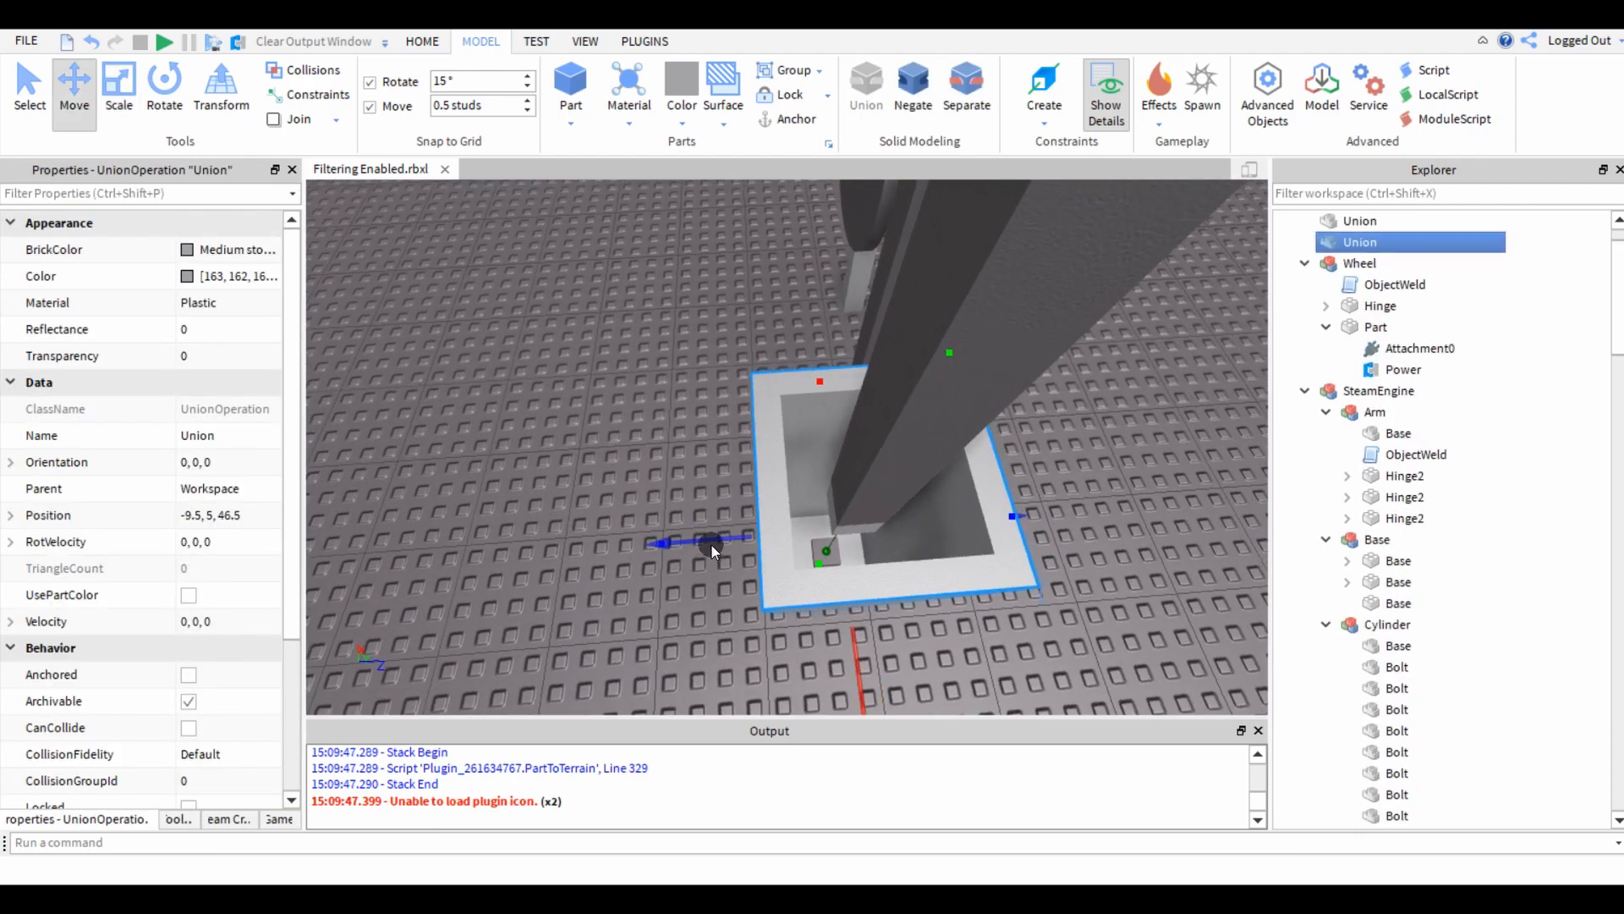
{"action": "left_click_drag", "start_coordinate": [712, 545], "coordinate": [534, 535]}
{"action": "left_click", "coordinate": [968, 93]}
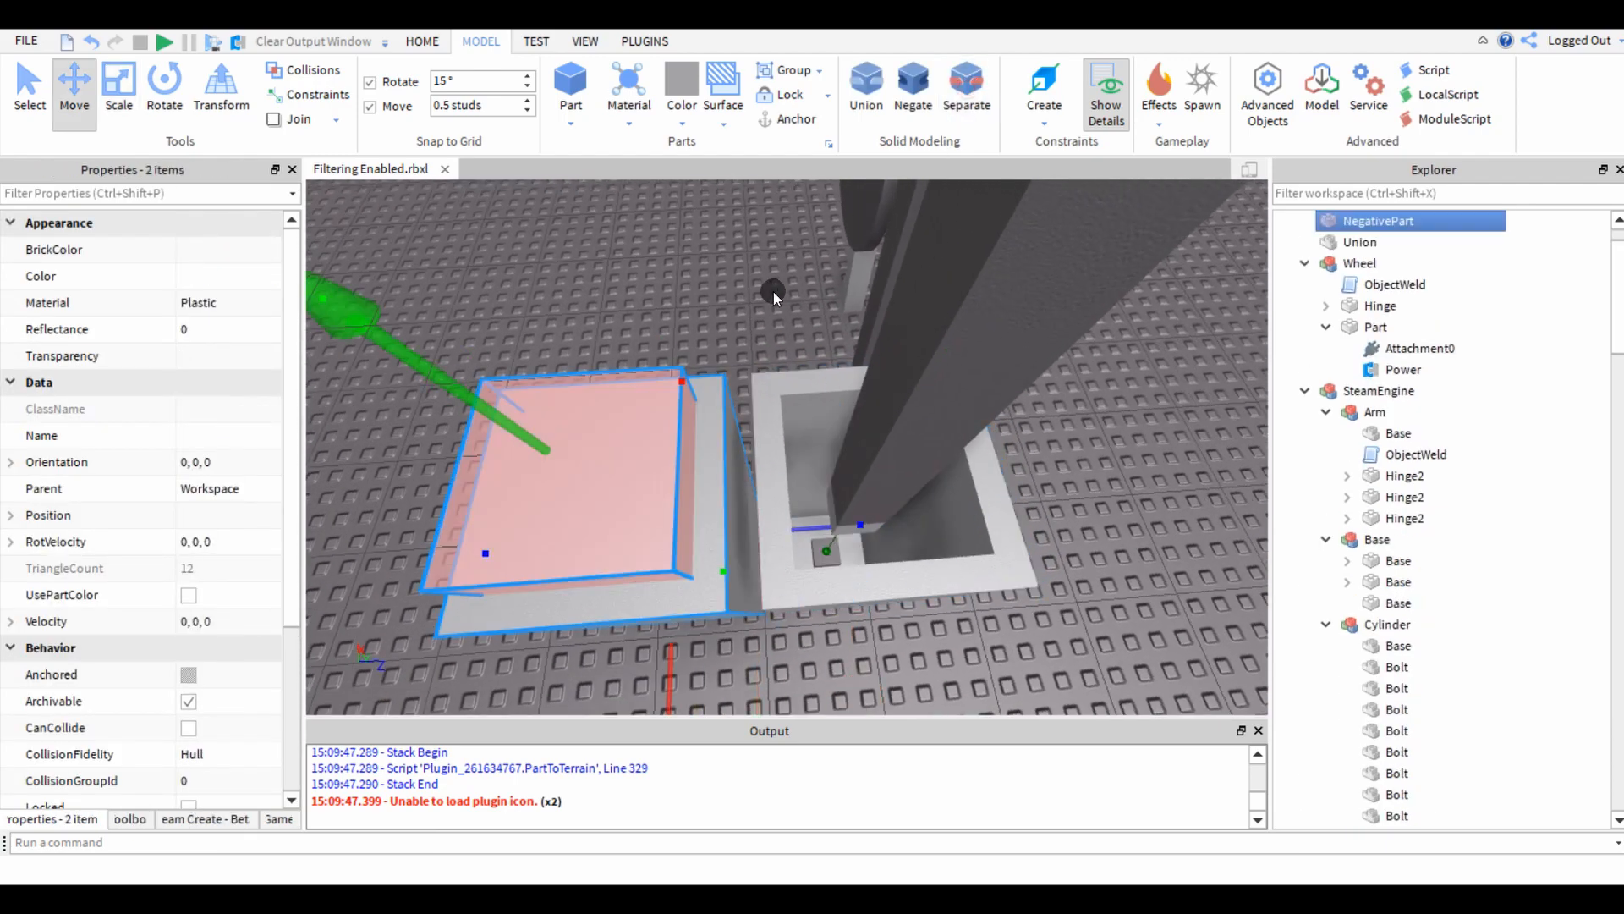
{"action": "left_click", "coordinate": [1005, 106]}
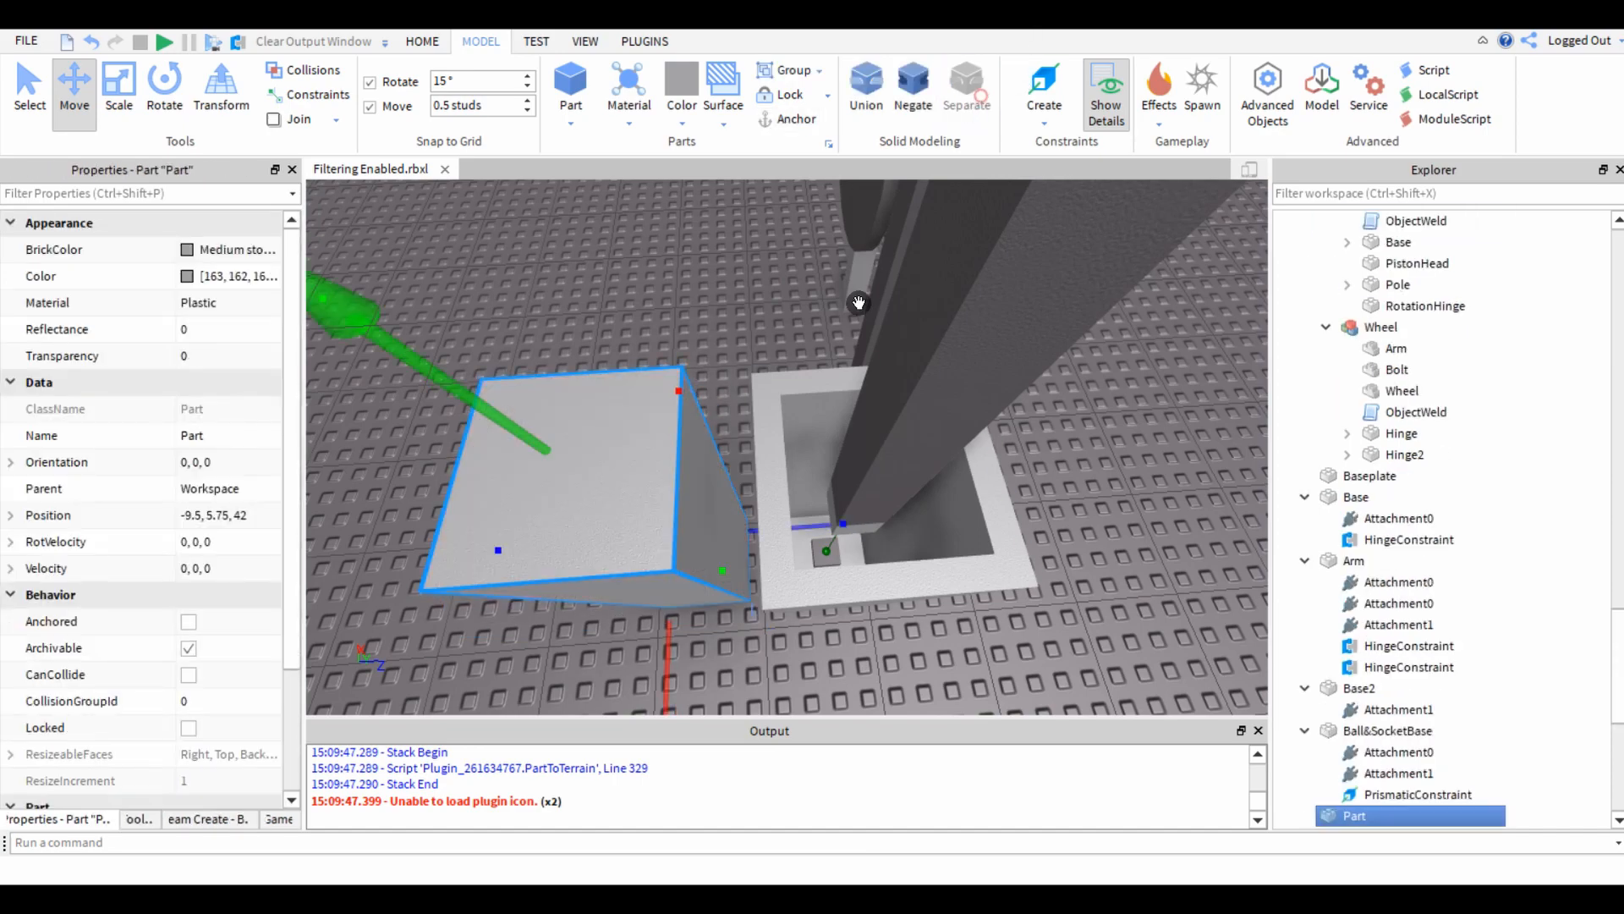
{"action": "left_click_drag", "start_coordinate": [816, 521], "coordinate": [968, 516]}
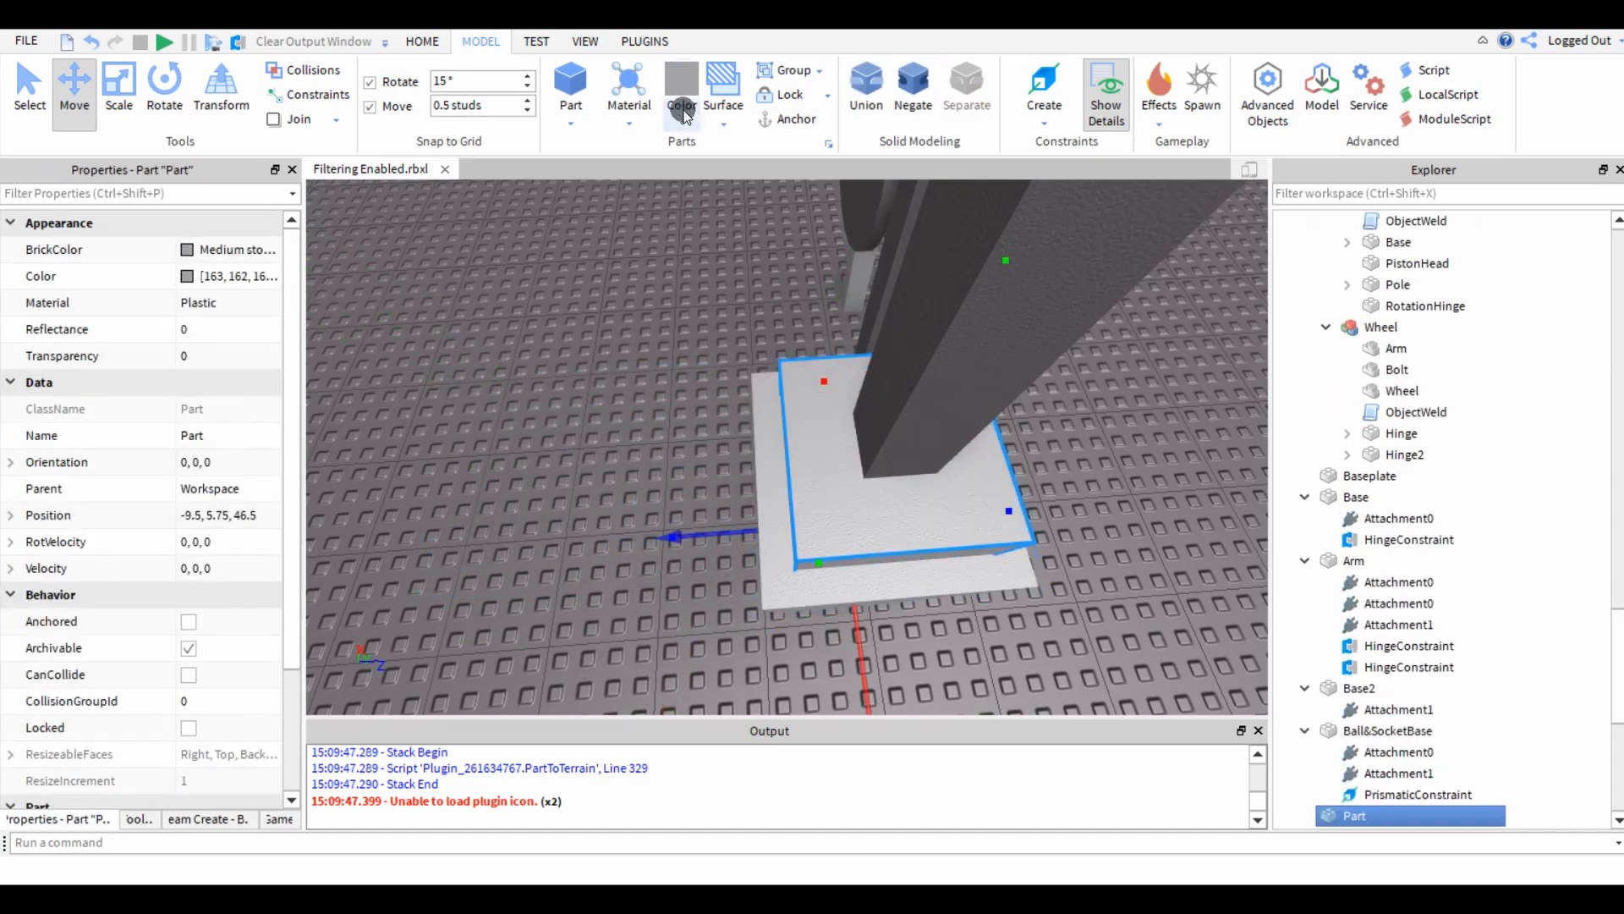
Color the recovered inner block Gold and turn off its CanCollide property.
{"action": "left_click", "coordinate": [682, 93]}
{"action": "left_click", "coordinate": [693, 337]}
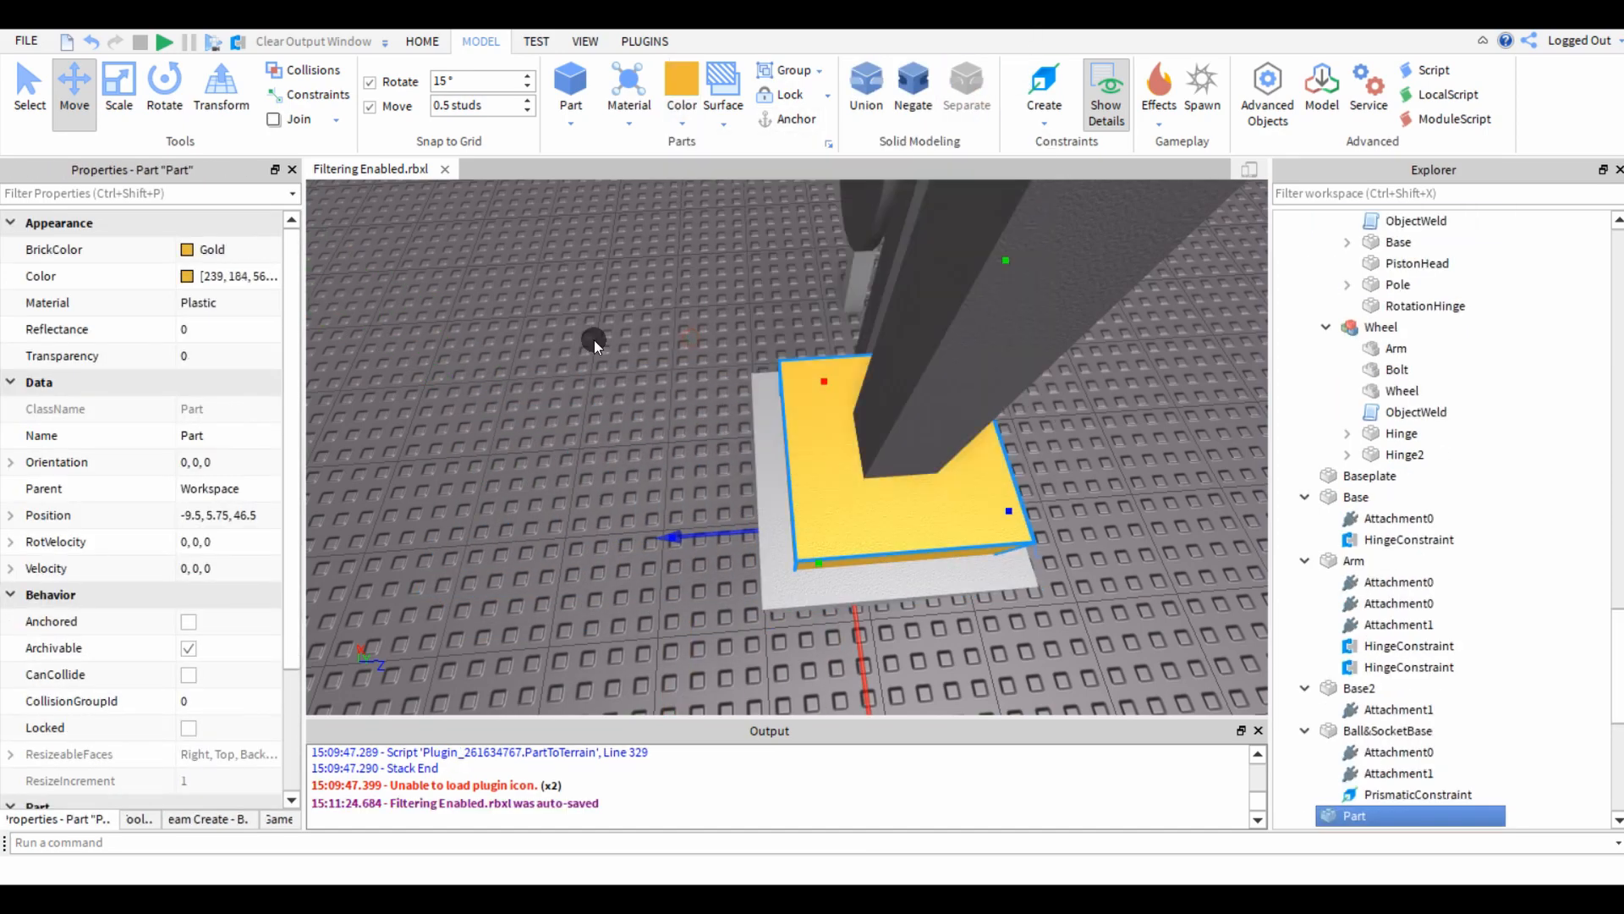
{"action": "right_click_drag", "start_coordinate": [596, 449], "coordinate": [611, 433]}
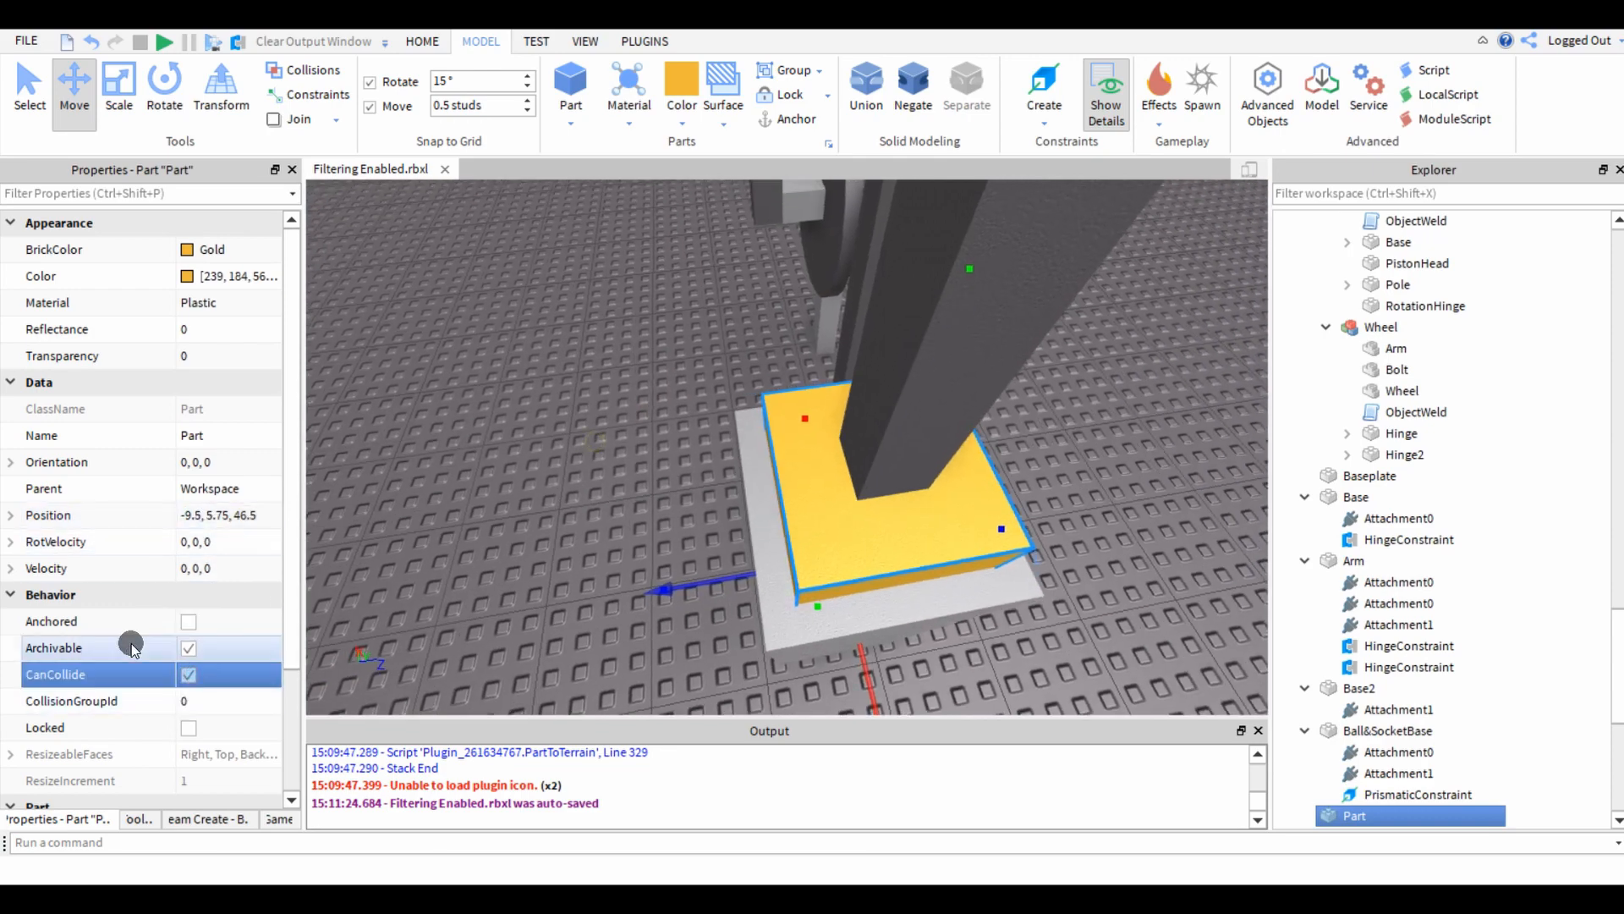
{"action": "left_click", "coordinate": [192, 679]}
Shorten the gold block vertically inside the housing by moving its top and bottom faces, bringing its centre to a height of 6.75 studs.
{"action": "right_click_drag", "start_coordinate": [372, 591], "coordinate": [420, 546]}
{"action": "key", "text": "ctrl+3"}
{"action": "left_click_drag", "start_coordinate": [805, 470], "coordinate": [786, 599]}
{"action": "scroll", "coordinate": [786, 599], "scroll_direction": "up", "scroll_amount": 3}
{"action": "right_click_drag", "start_coordinate": [785, 575], "coordinate": [790, 598]}
{"action": "left_click_drag", "start_coordinate": [789, 562], "coordinate": [801, 537]}
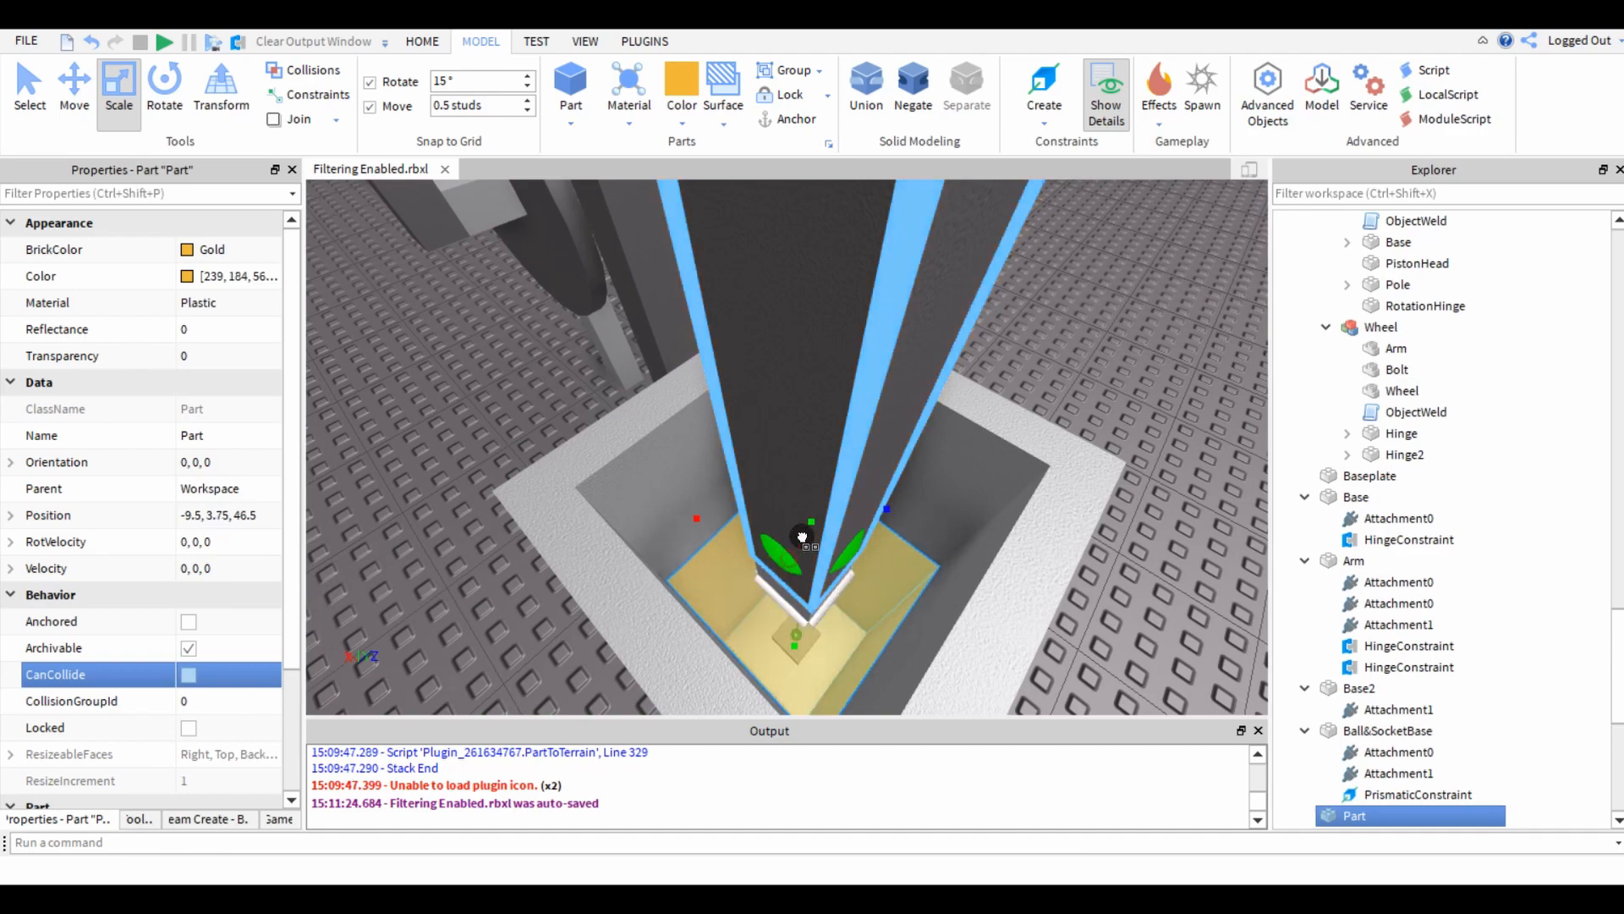
{"action": "right_click_drag", "start_coordinate": [801, 537], "coordinate": [793, 555]}
{"action": "left_click_drag", "start_coordinate": [793, 569], "coordinate": [812, 364]}
{"action": "scroll", "coordinate": [812, 364], "scroll_direction": "up", "scroll_amount": 3}
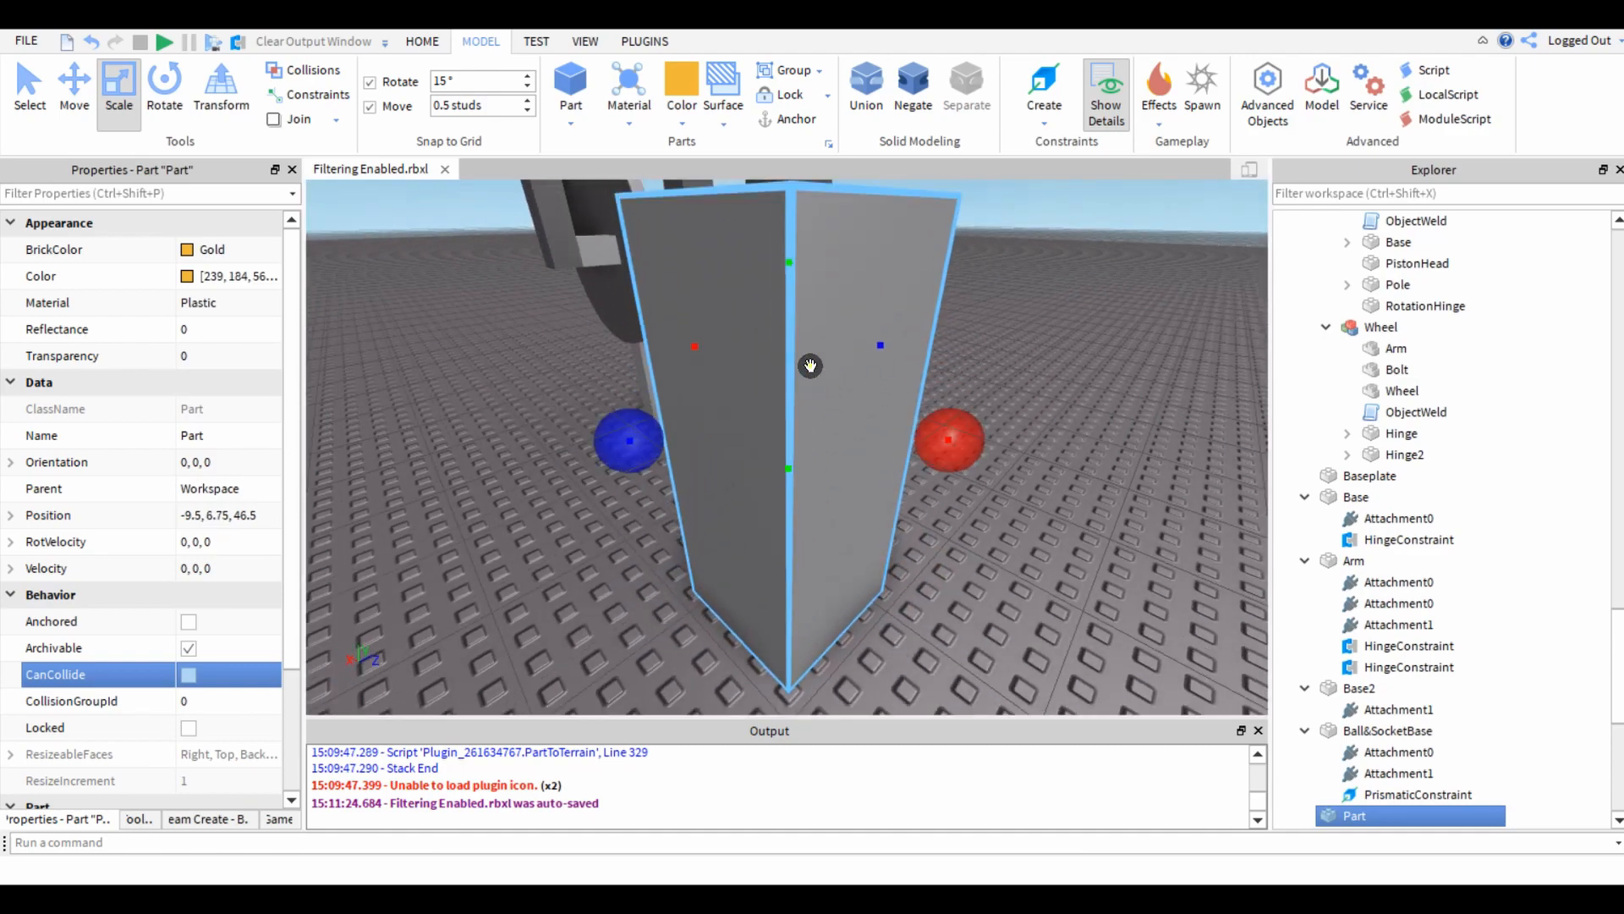
{"action": "right_click_drag", "start_coordinate": [812, 363], "coordinate": [810, 365]}
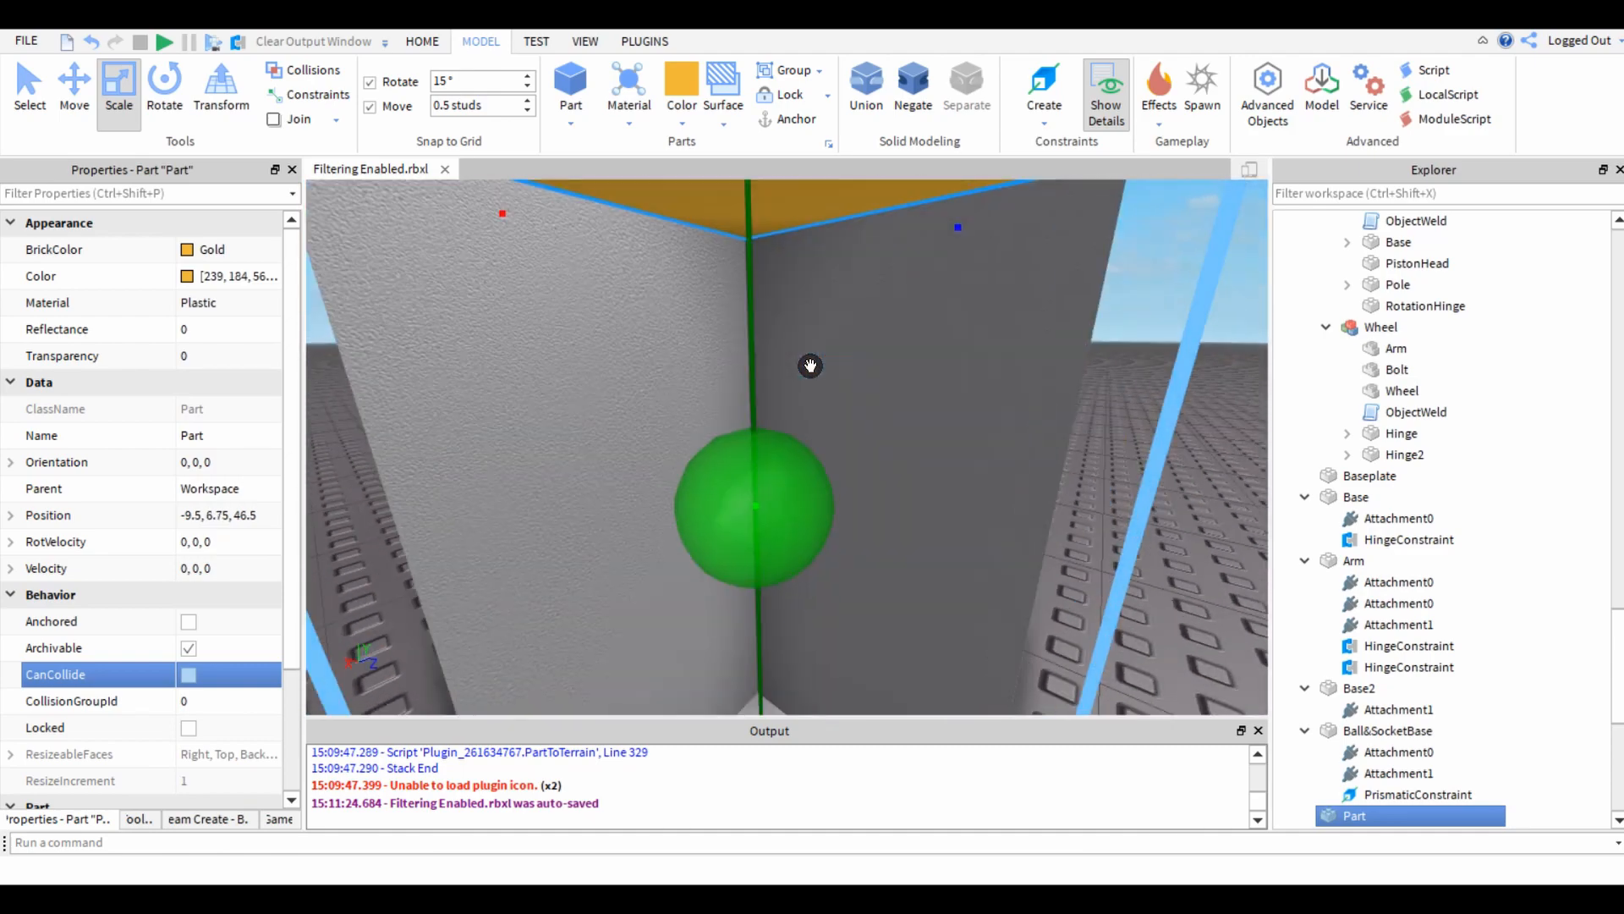
Temporarily delete the housing to view the gold block beneath the prong, and undo the deletion.
{"action": "left_click_drag", "start_coordinate": [718, 556], "coordinate": [711, 606]}
{"action": "scroll", "coordinate": [607, 497], "scroll_direction": "down", "scroll_amount": 3}
{"action": "right_click_drag", "start_coordinate": [607, 497], "coordinate": [606, 497]}
{"action": "key", "text": "Delete"}
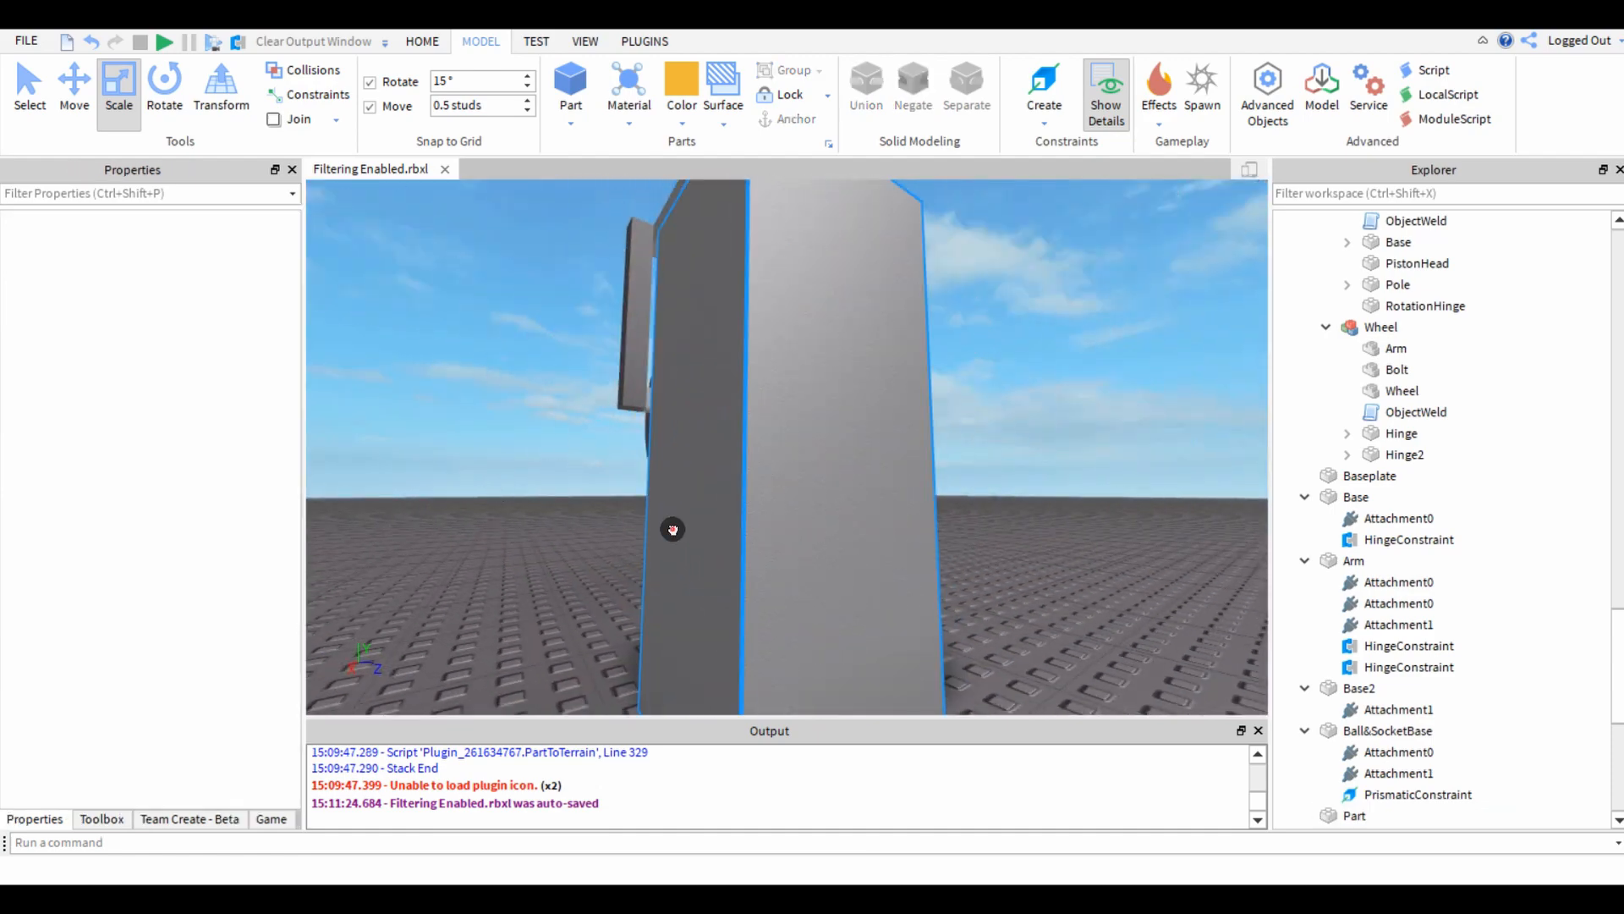
{"action": "left_click", "coordinate": [672, 531]}
{"action": "key", "text": "Delete"}
{"action": "key", "text": "ctrl+z"}
{"action": "left_click", "coordinate": [545, 550]}
{"action": "scroll", "coordinate": [769, 256], "scroll_direction": "up", "scroll_amount": 3}
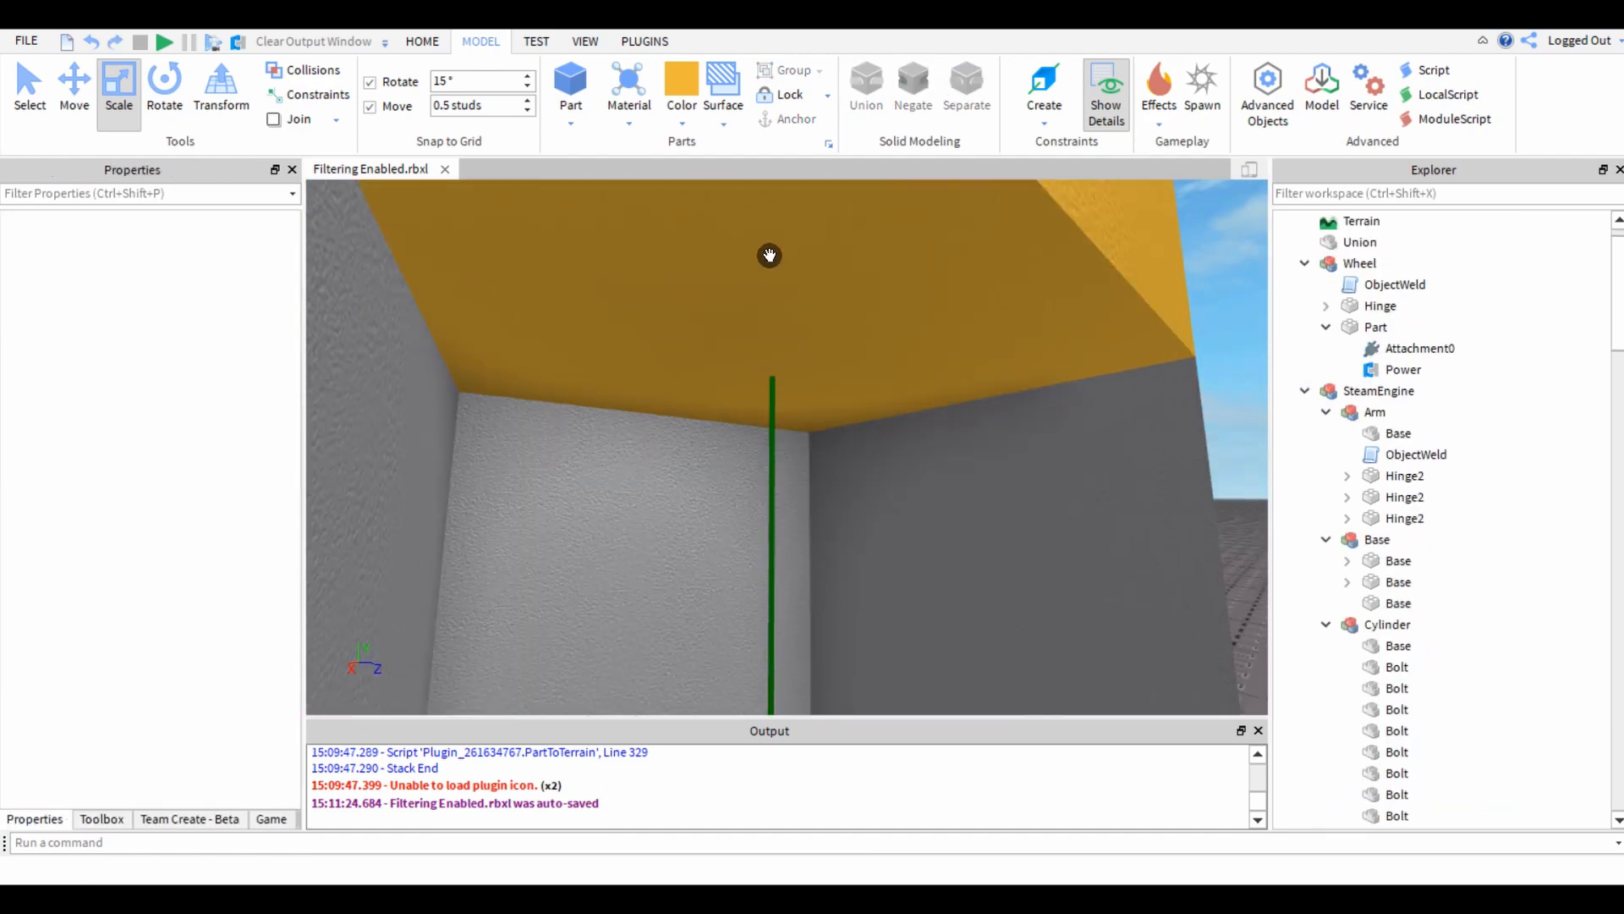
{"action": "left_click", "coordinate": [716, 490]}
{"action": "scroll", "coordinate": [717, 490], "scroll_direction": "down", "scroll_amount": 2}
{"action": "scroll", "coordinate": [717, 490], "scroll_direction": "down", "scroll_amount": 3}
{"action": "key", "text": "Delete"}
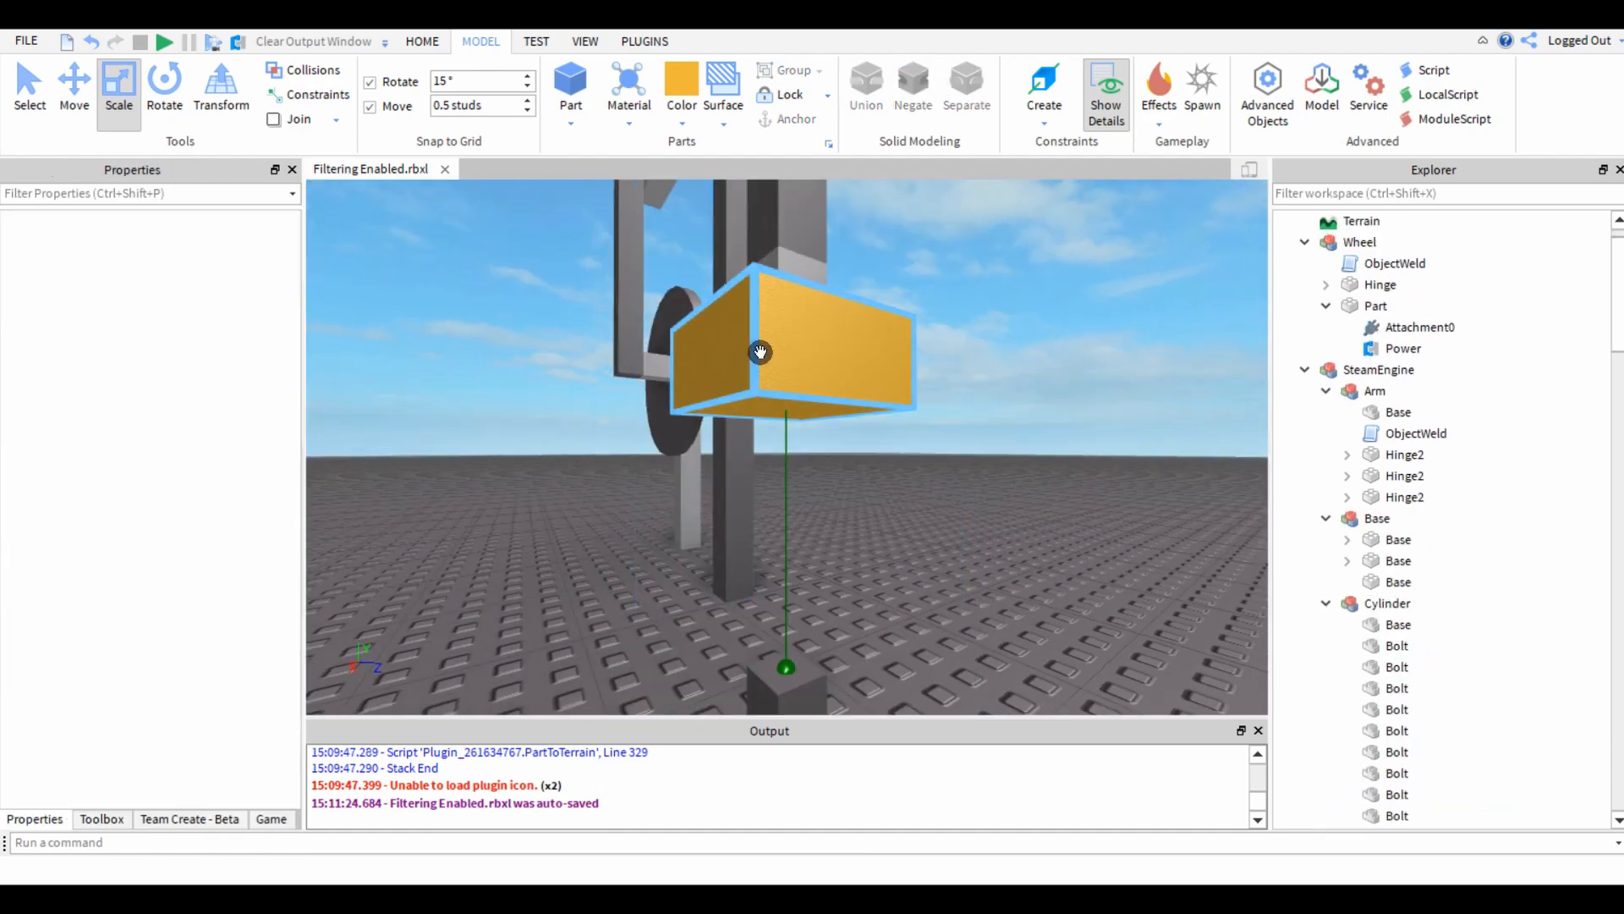
{"action": "key", "text": "ctrl+z"}
Lower the gold block's bottom face so that its centre sits at a height of 5.75 studs.
{"action": "left_click", "coordinate": [531, 536]}
{"action": "scroll", "coordinate": [536, 510], "scroll_direction": "up", "scroll_amount": 3}
{"action": "left_click", "coordinate": [681, 437]}
{"action": "scroll", "coordinate": [682, 437], "scroll_direction": "down", "scroll_amount": 2}
{"action": "scroll", "coordinate": [682, 436], "scroll_direction": "down", "scroll_amount": 3}
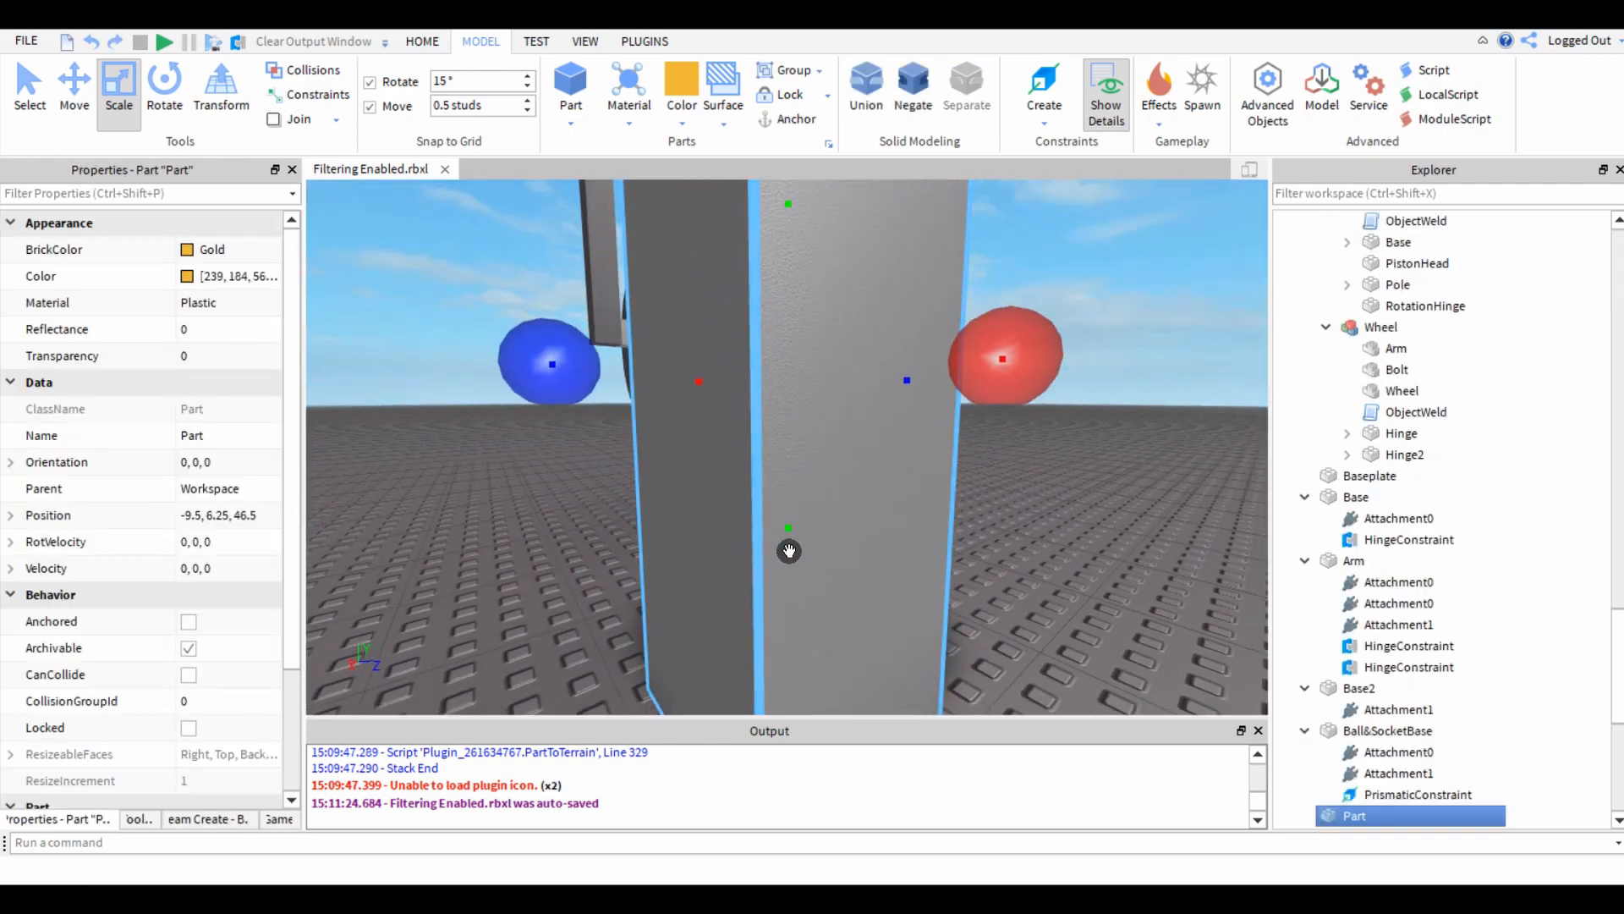
{"action": "left_click_drag", "start_coordinate": [786, 519], "coordinate": [786, 556]}
Delete the housing again to check the thickened gold block, and restore the housing.
{"action": "left_click", "coordinate": [652, 540]}
{"action": "key", "text": "Delete"}
{"action": "scroll", "coordinate": [647, 539], "scroll_direction": "down", "scroll_amount": 3}
{"action": "right_click_drag", "start_coordinate": [647, 540], "coordinate": [550, 551]}
{"action": "key", "text": "ctrl+z"}
Group the gold block with Ball&SocketBase into a model named Piston, and rename the block Piston.
{"action": "scroll", "coordinate": [549, 550], "scroll_direction": "up", "scroll_amount": 3}
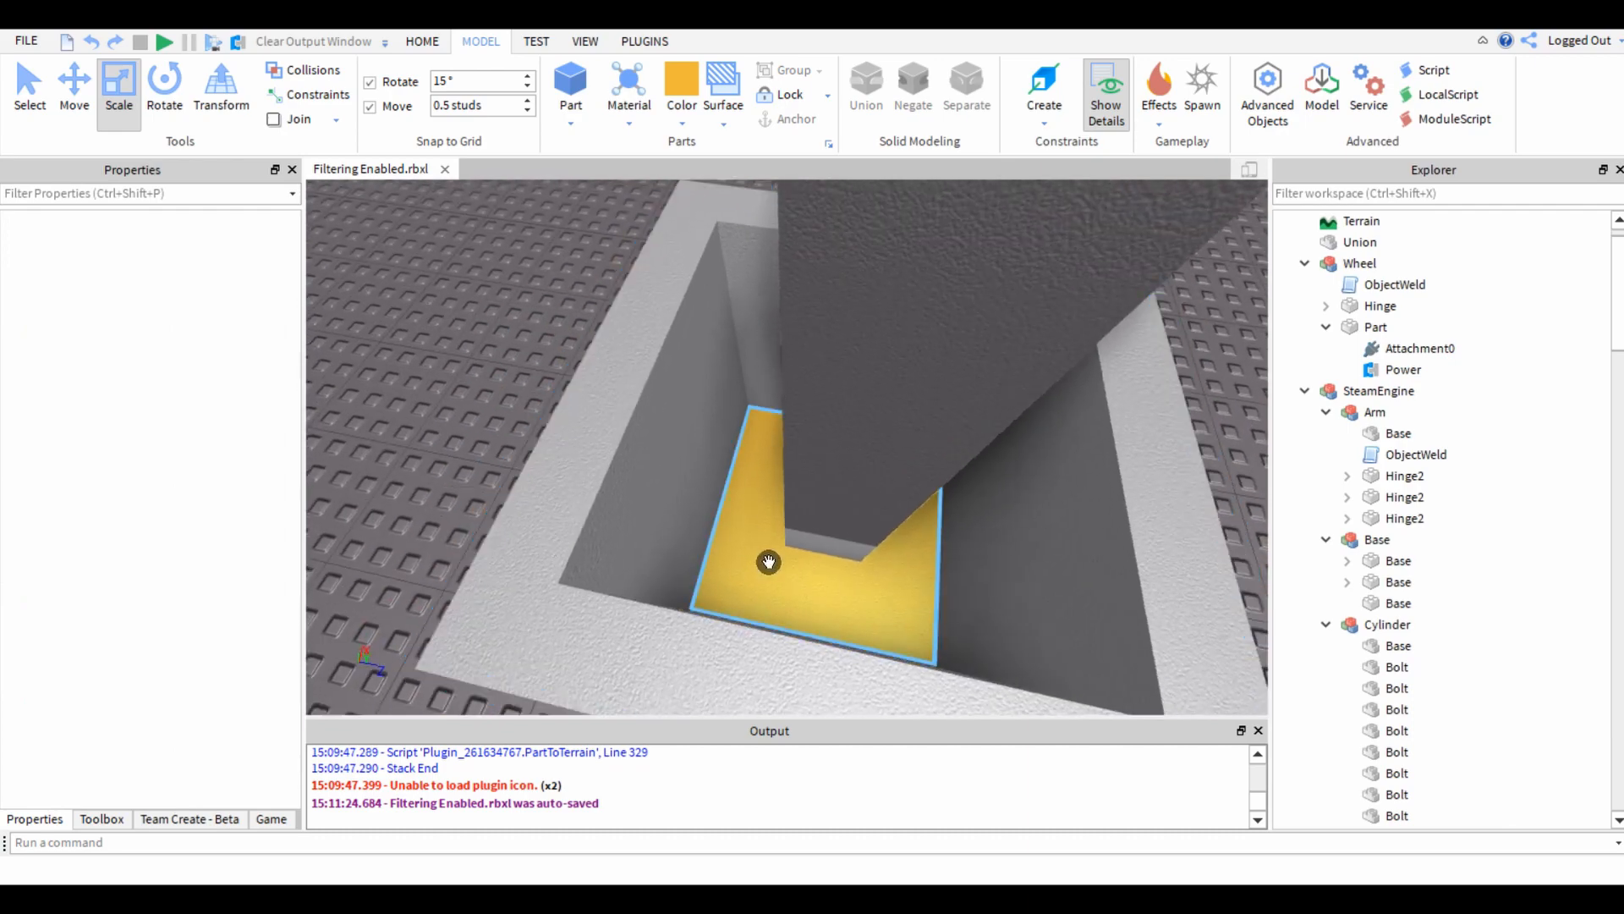
{"action": "left_click", "coordinate": [767, 562]}
{"action": "left_click", "coordinate": [793, 530], "text": "ctrl"}
{"action": "scroll", "coordinate": [761, 507], "scroll_direction": "down", "scroll_amount": 5}
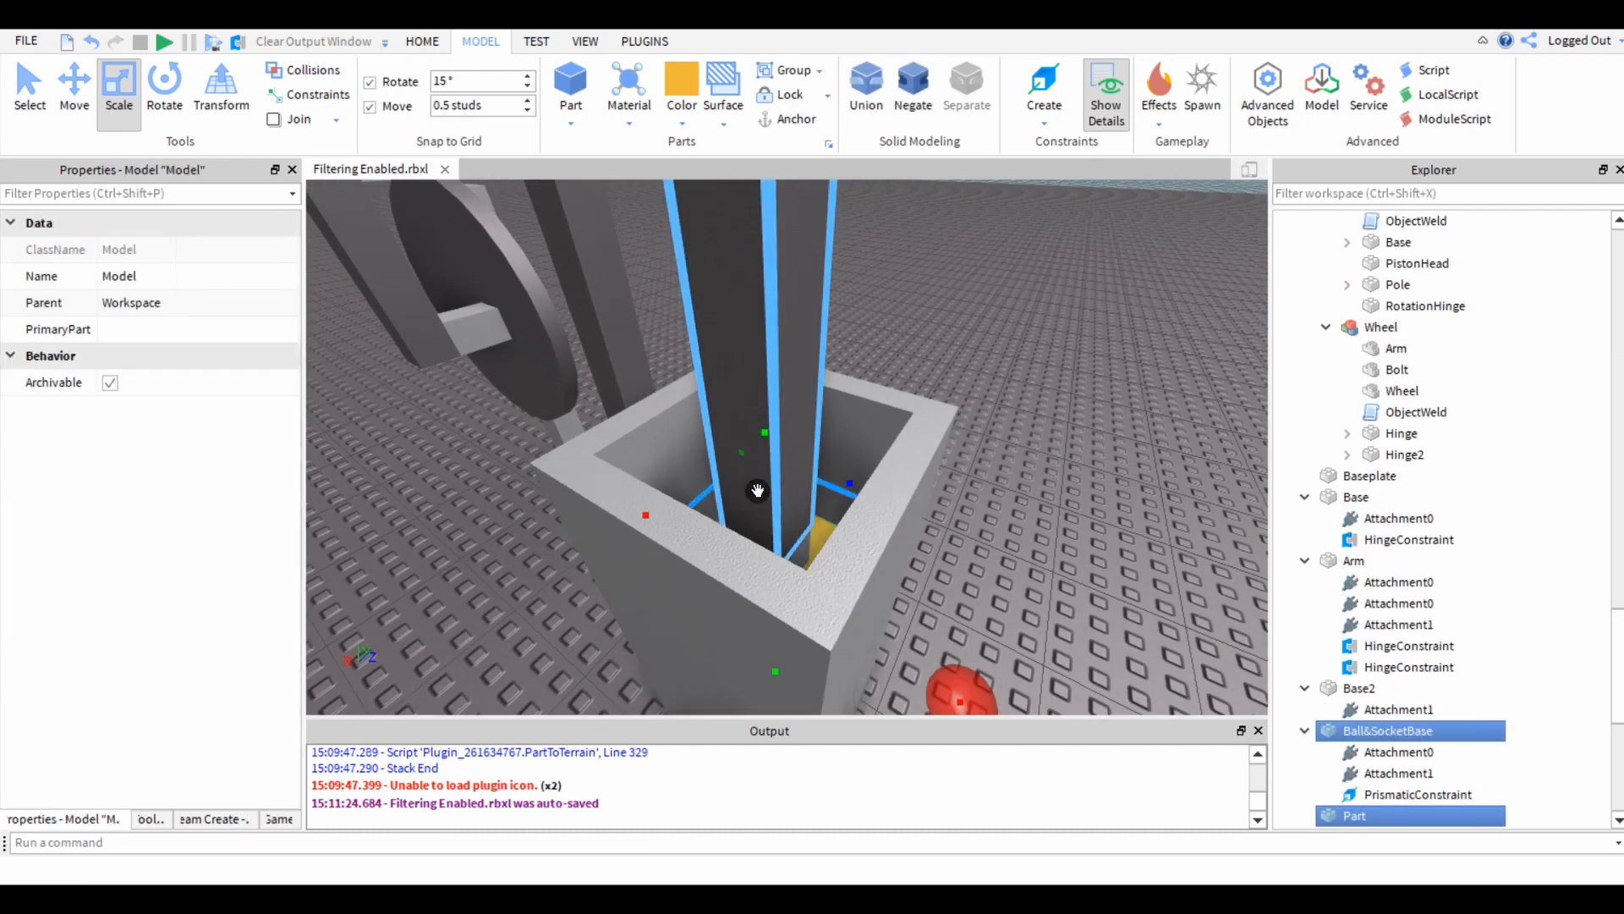
{"action": "key", "text": "ctrl+g"}
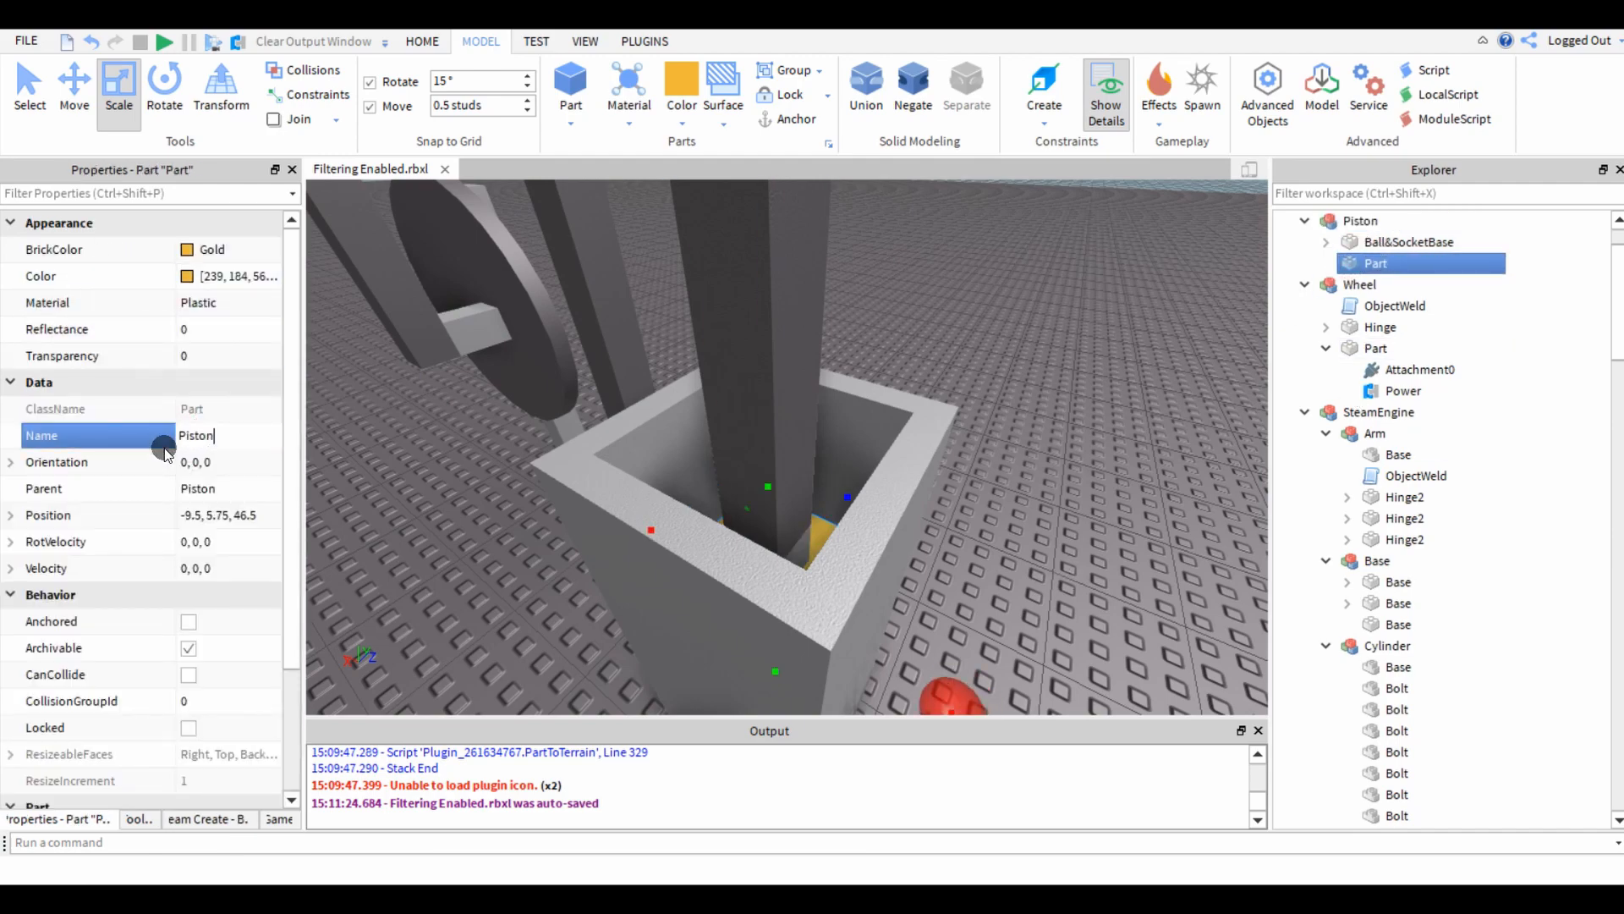
{"action": "left_click", "coordinate": [1089, 441]}
Copy the ObjectWeld script from the Wheel model into the Piston model.
{"action": "right_click_drag", "start_coordinate": [1167, 382], "coordinate": [1177, 338]}
{"action": "scroll", "coordinate": [1178, 338], "scroll_direction": "down", "scroll_amount": 2}
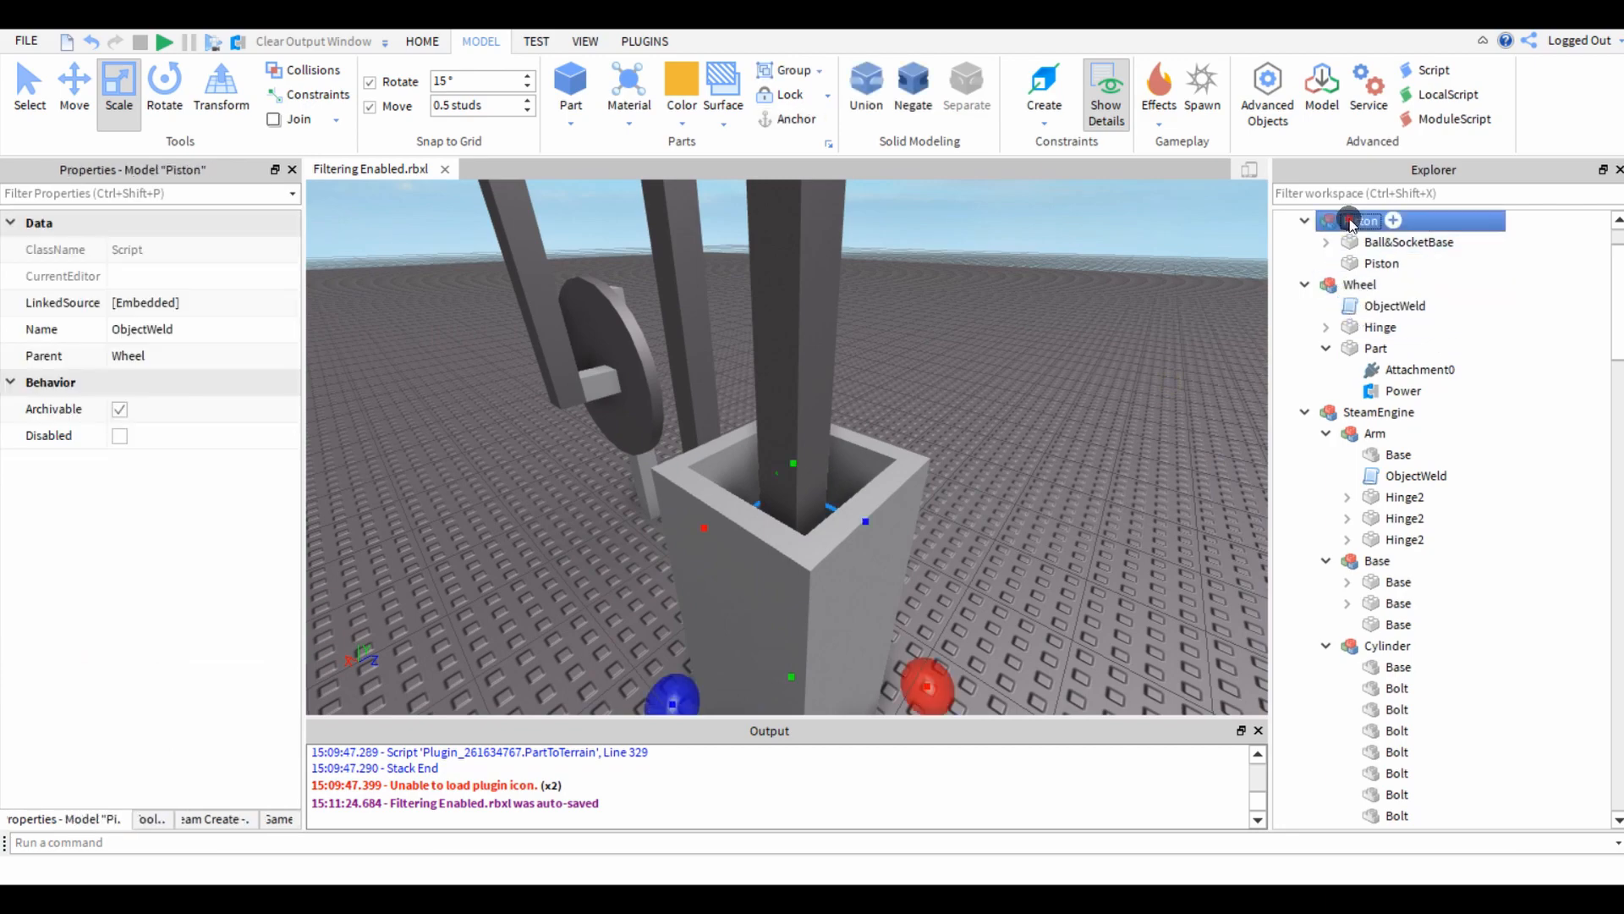
{"action": "left_click_drag", "start_coordinate": [1351, 224], "coordinate": [1351, 224]}
{"action": "left_click", "coordinate": [1157, 379]}
Run the simulation to check the welded piston's movement, and stop it.
{"action": "right_click_drag", "start_coordinate": [1156, 379], "coordinate": [1157, 377]}
{"action": "key", "text": "s"}
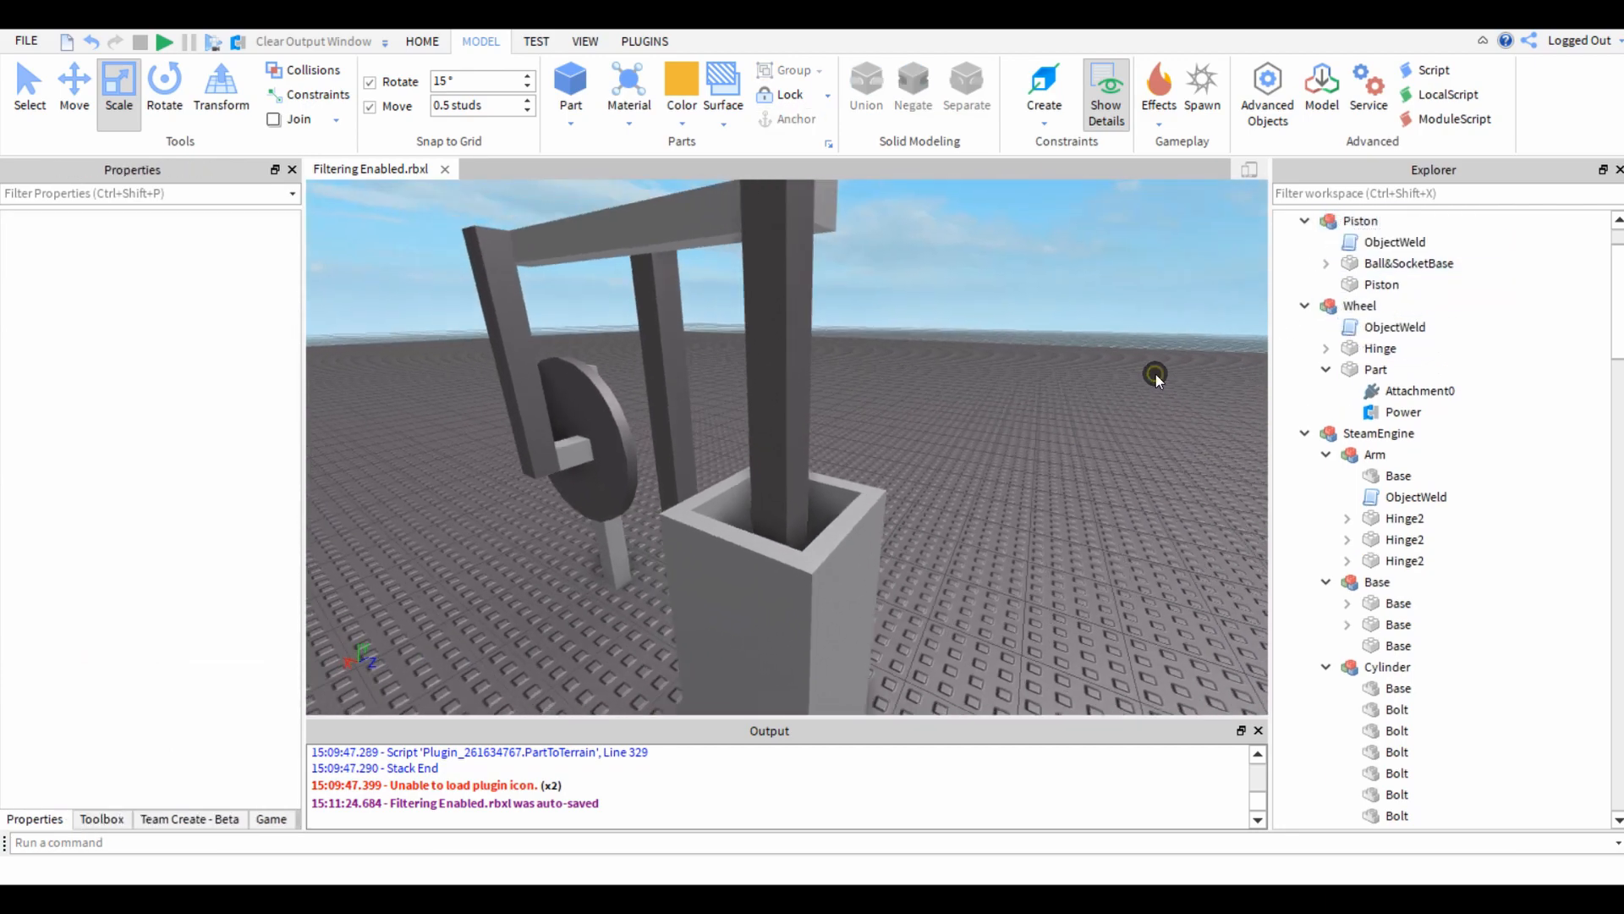
{"action": "key", "text": "w"}
{"action": "key", "text": "e"}
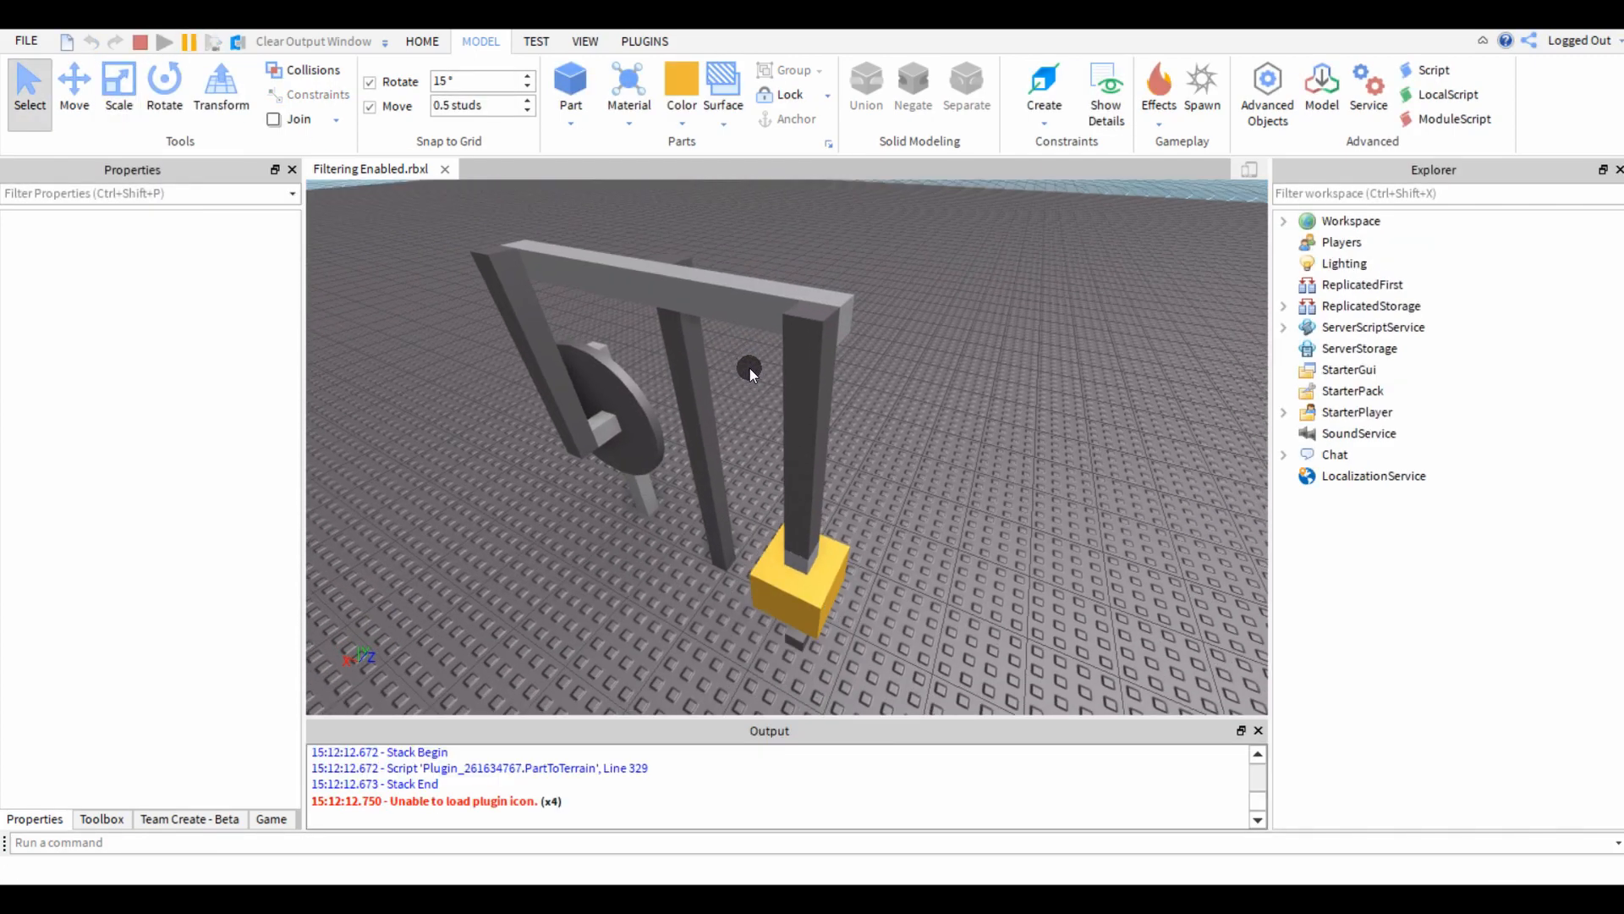
{"action": "left_click", "coordinate": [142, 49]}
Anchor the hollow housing union around the piston.
{"action": "scroll", "coordinate": [485, 600], "scroll_direction": "up", "scroll_amount": 3}
{"action": "right_click_drag", "start_coordinate": [485, 600], "coordinate": [486, 601]}
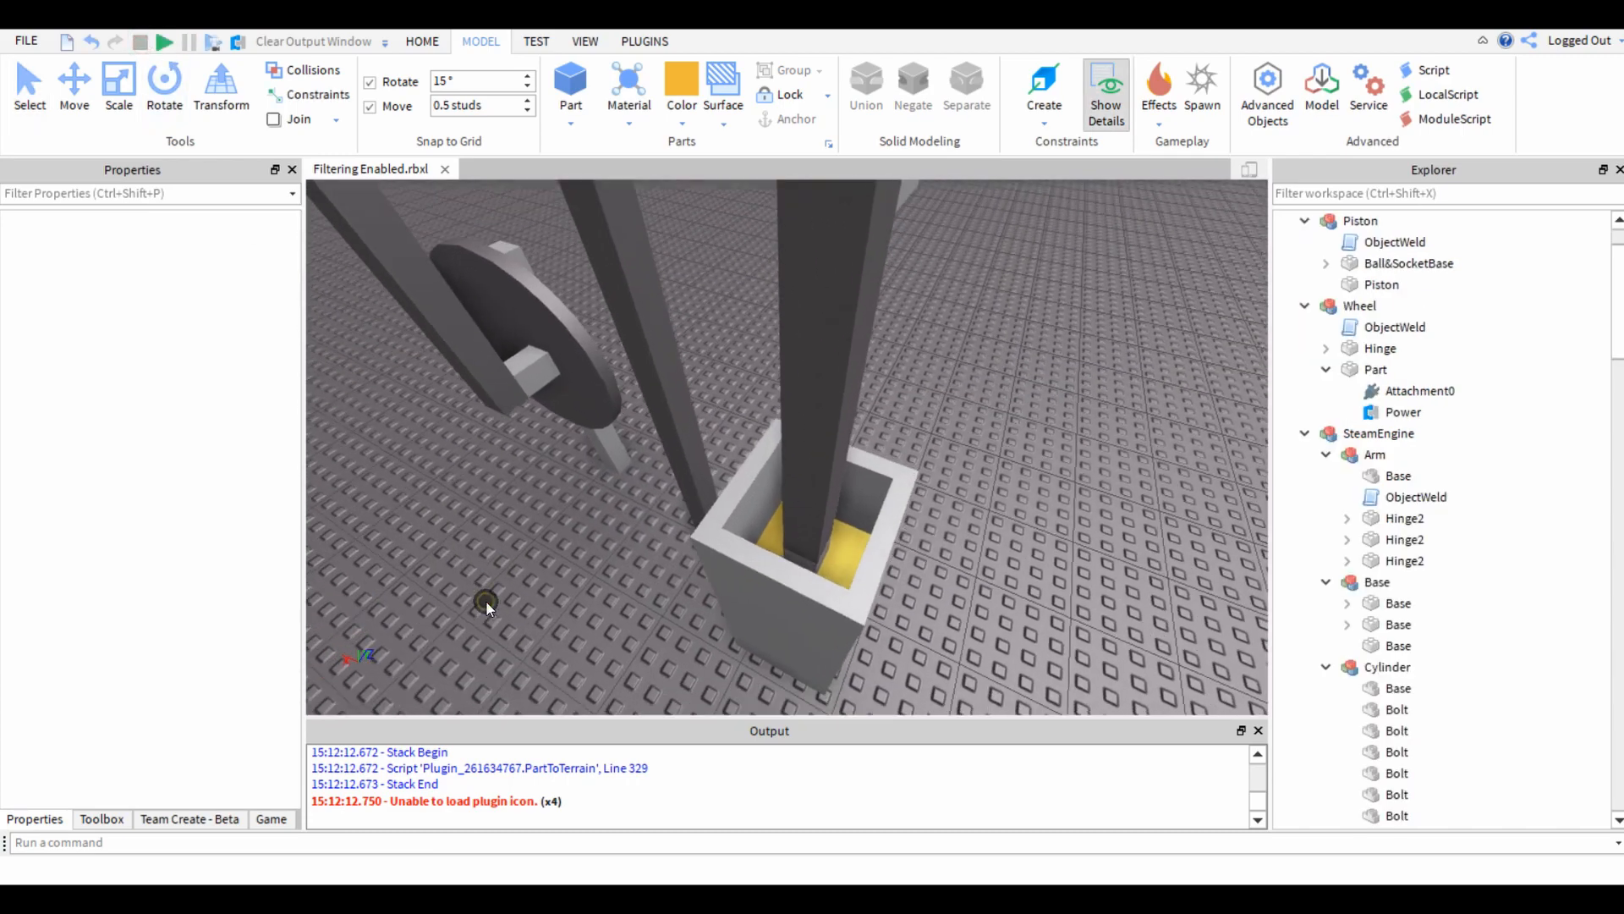
{"action": "left_click", "coordinate": [714, 555]}
{"action": "key", "text": "q"}
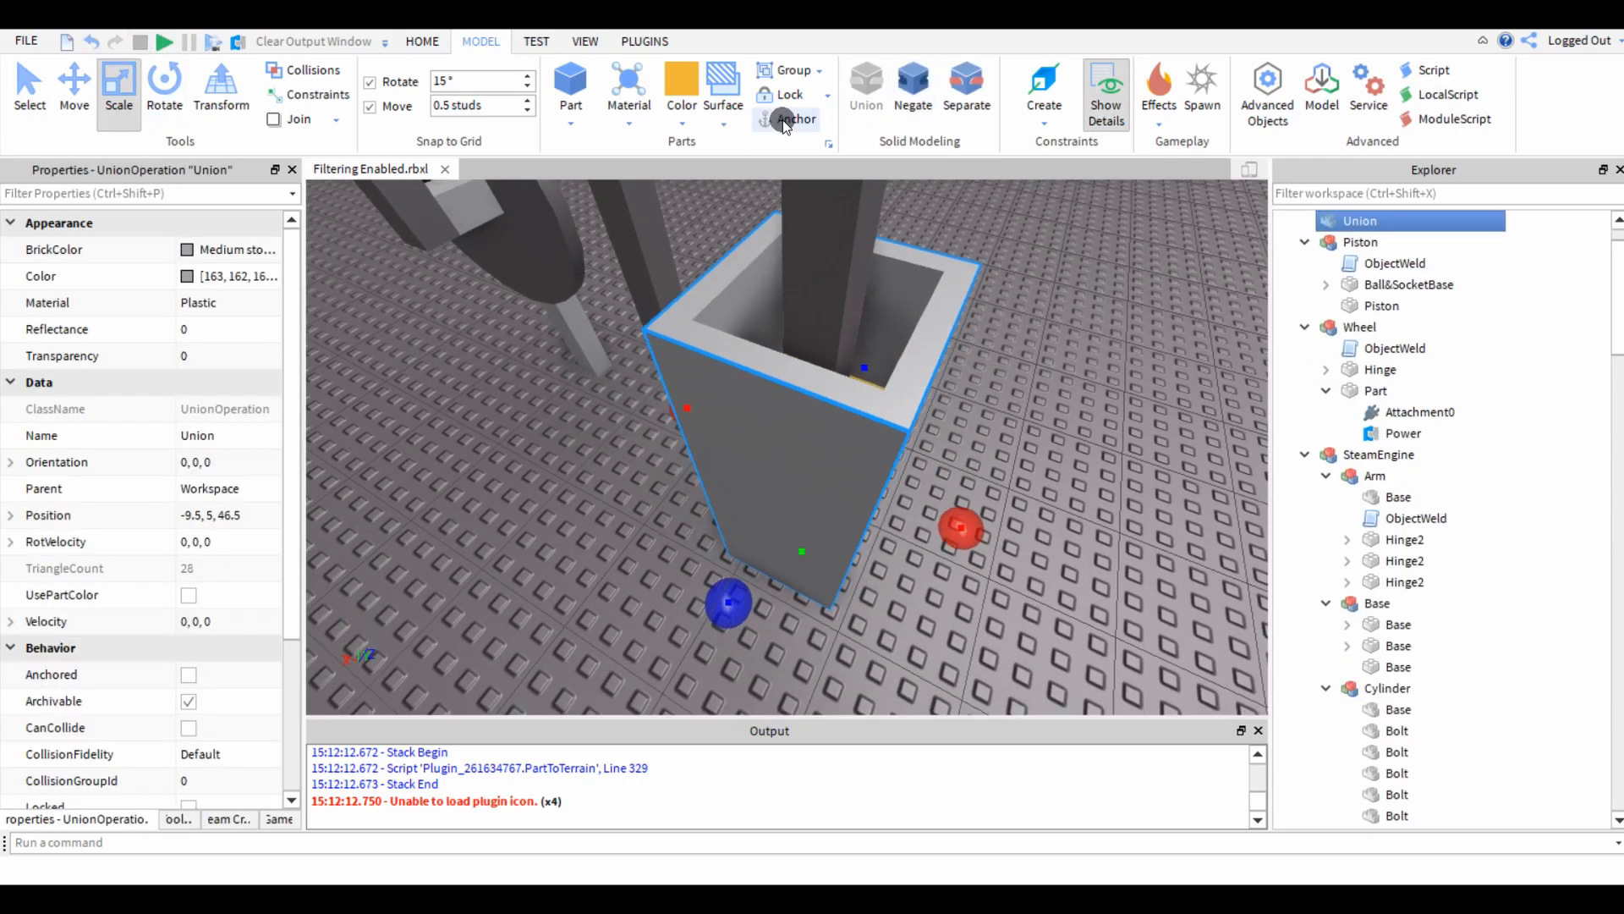
{"action": "left_click", "coordinate": [590, 575]}
Unanchor the gold Piston block and the Ball&SocketBase together.
{"action": "scroll", "coordinate": [583, 569], "scroll_direction": "up", "scroll_amount": 5}
{"action": "right_click_drag", "start_coordinate": [569, 521], "coordinate": [569, 524]}
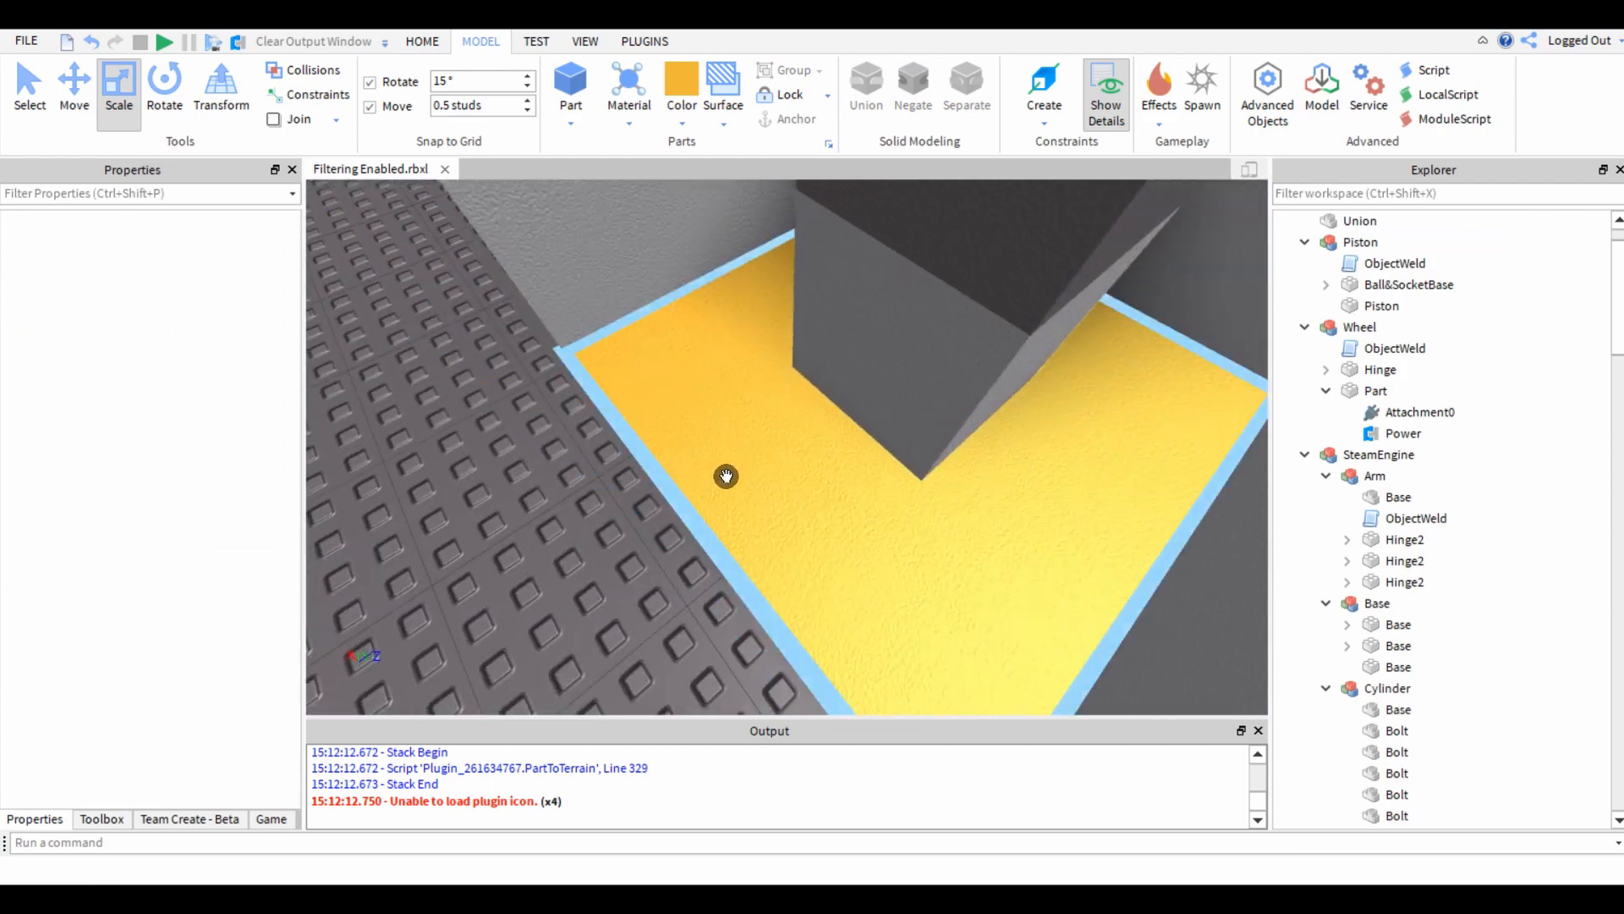
{"action": "left_click", "coordinate": [726, 475]}
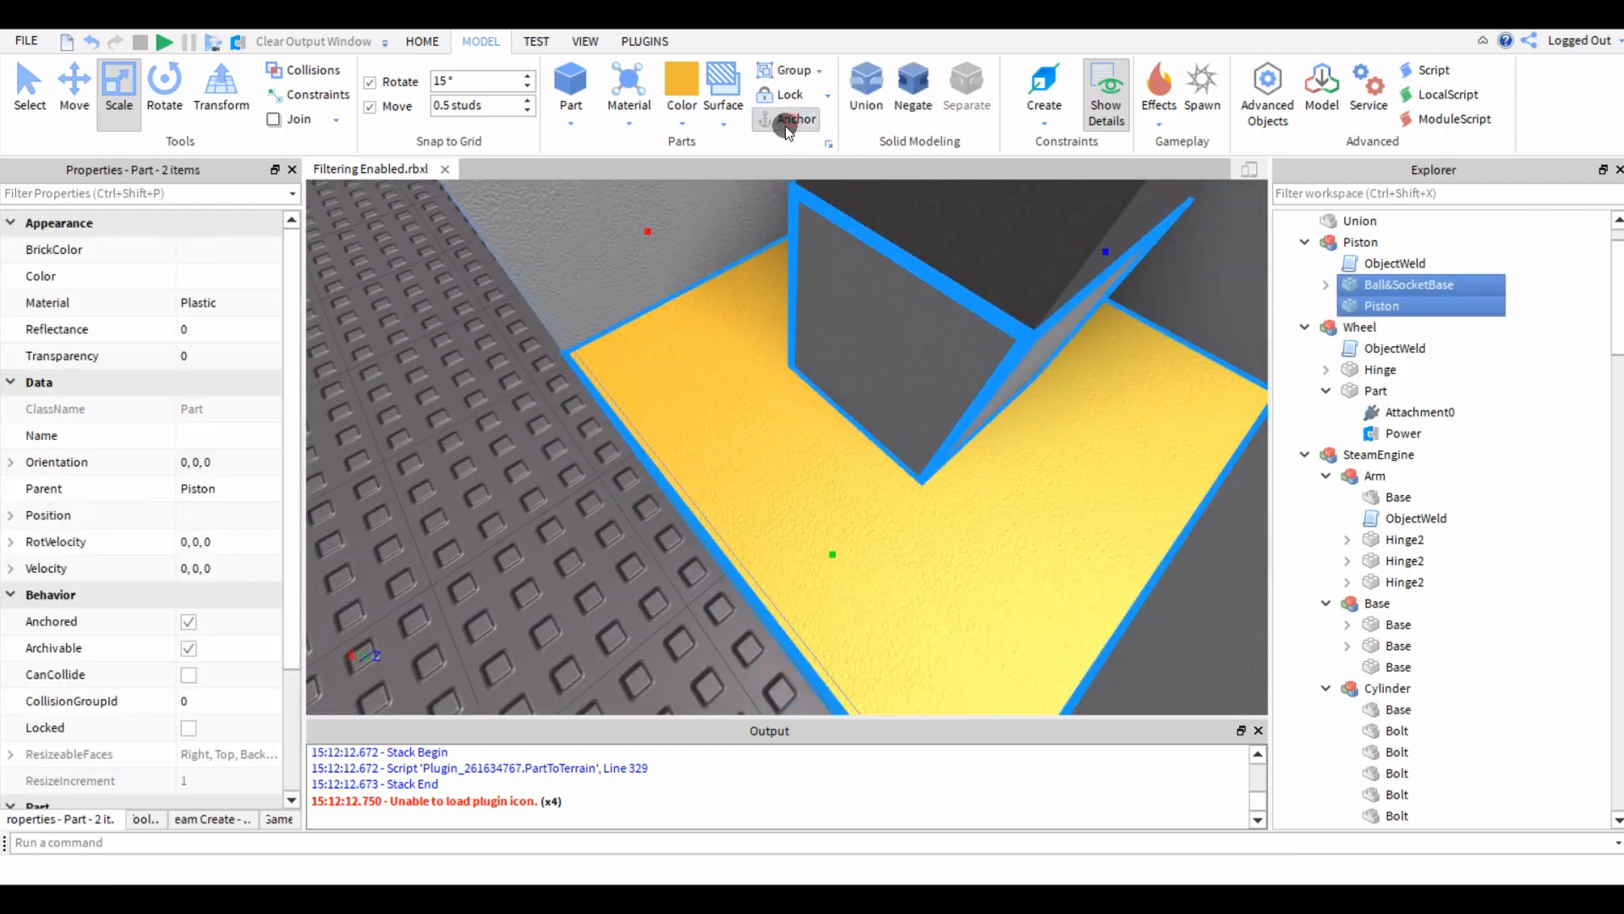
{"action": "left_click", "coordinate": [786, 127]}
{"action": "key", "text": "s"}
{"action": "right_click_drag", "start_coordinate": [545, 505], "coordinate": [543, 505]}
{"action": "key", "text": "e"}
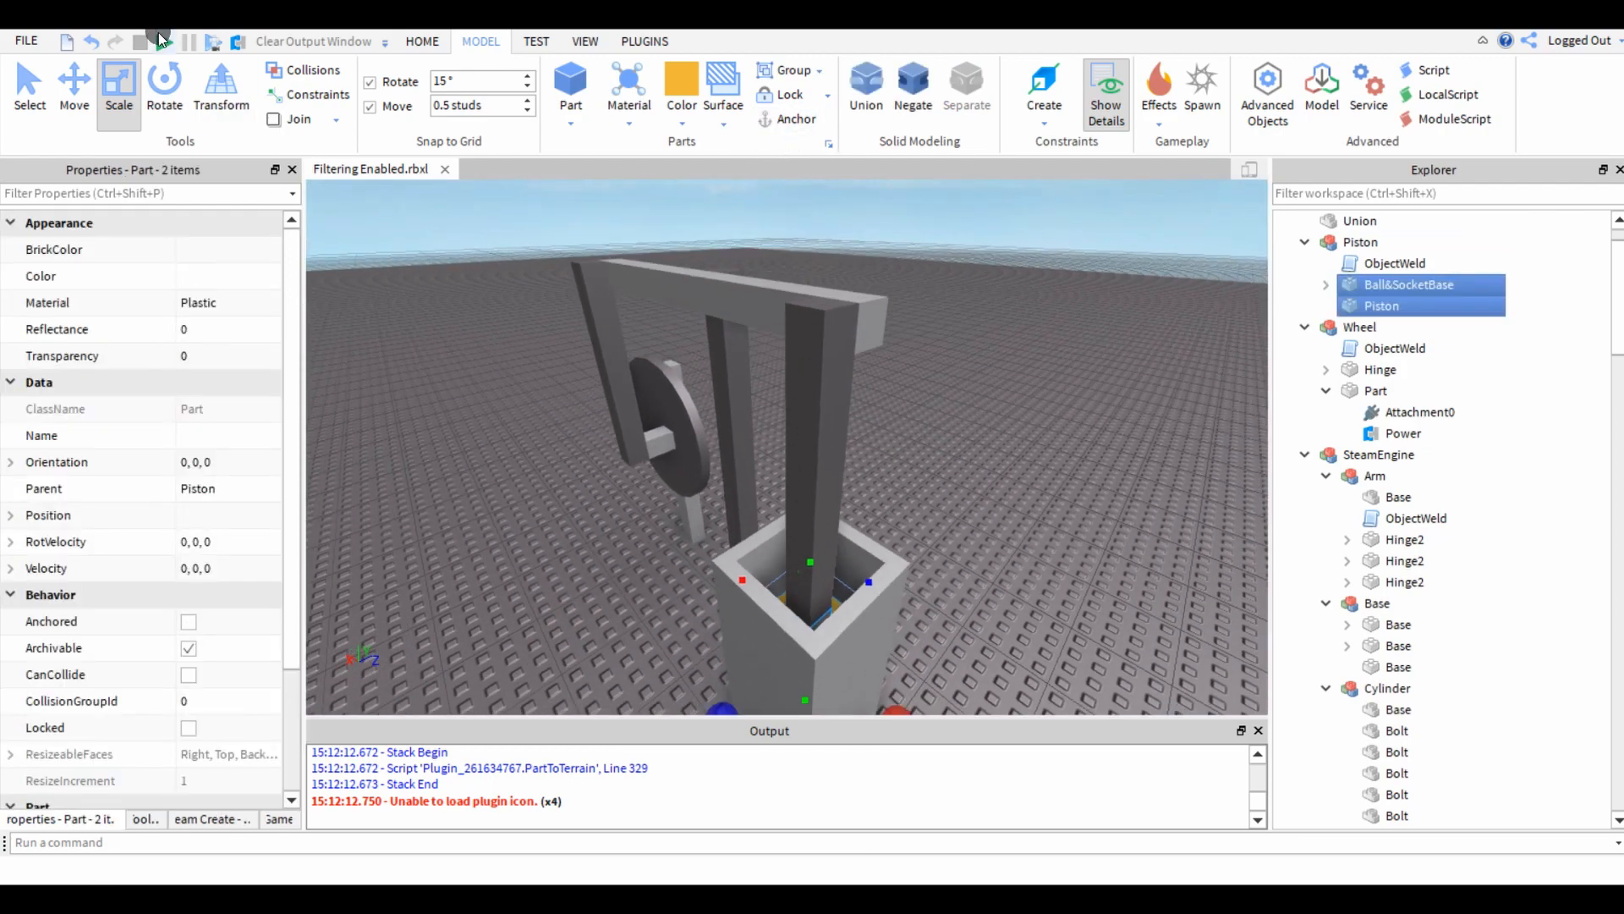
Run the simulation and watch the gold piston move inside the anchored housing.
{"action": "left_click", "coordinate": [160, 39]}
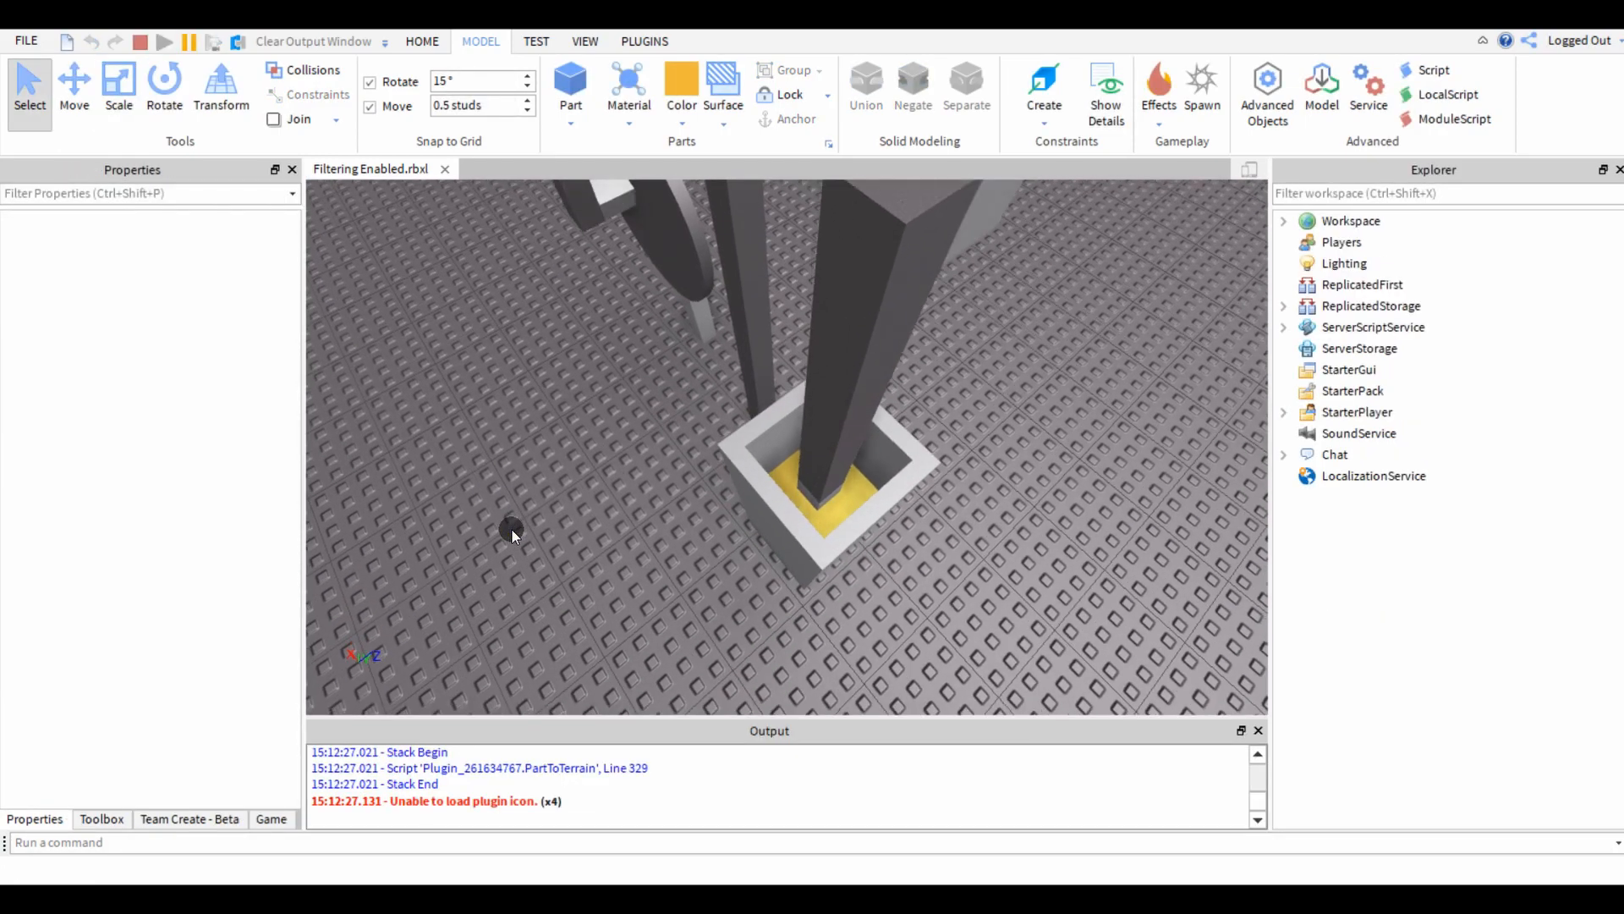
{"action": "scroll", "coordinate": [511, 529], "scroll_direction": "up", "scroll_amount": 4}
{"action": "right_click_drag", "start_coordinate": [511, 529], "coordinate": [511, 529]}
{"action": "scroll", "coordinate": [511, 529], "scroll_direction": "down", "scroll_amount": 4}
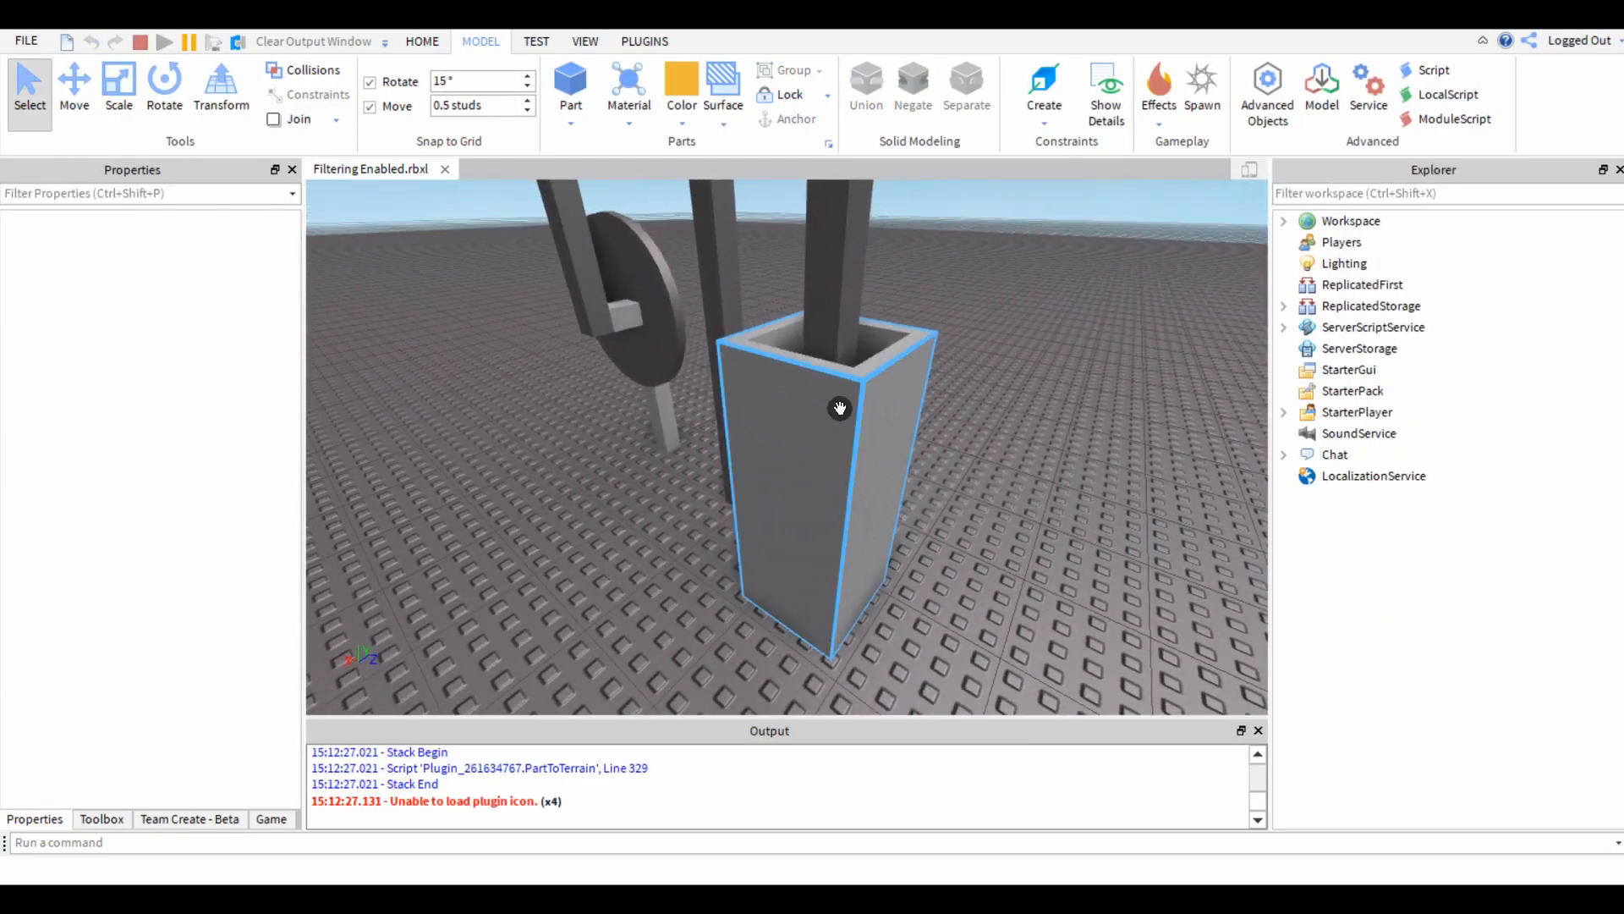
{"action": "right_click_drag", "start_coordinate": [737, 544], "coordinate": [738, 545]}
{"action": "scroll", "coordinate": [688, 460], "scroll_direction": "down", "scroll_amount": 3}
{"action": "right_click_drag", "start_coordinate": [689, 460], "coordinate": [689, 460]}
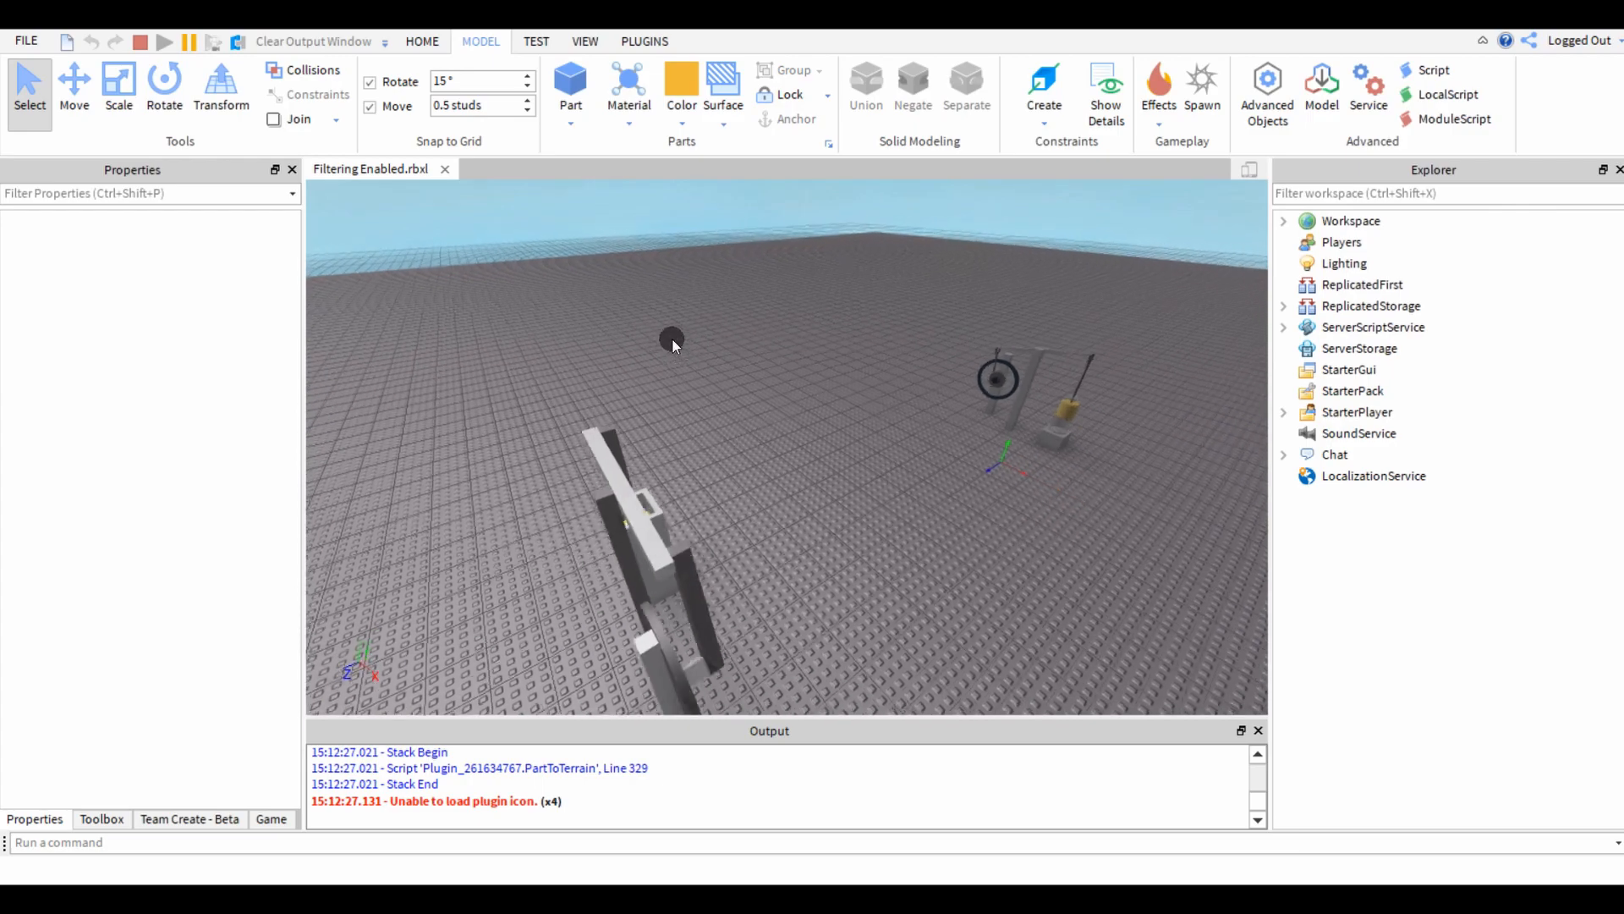
Examine the running wheel, beam and prongs from several sides around the linkage.
{"action": "left_click_drag", "start_coordinate": [668, 323], "coordinate": [736, 378]}
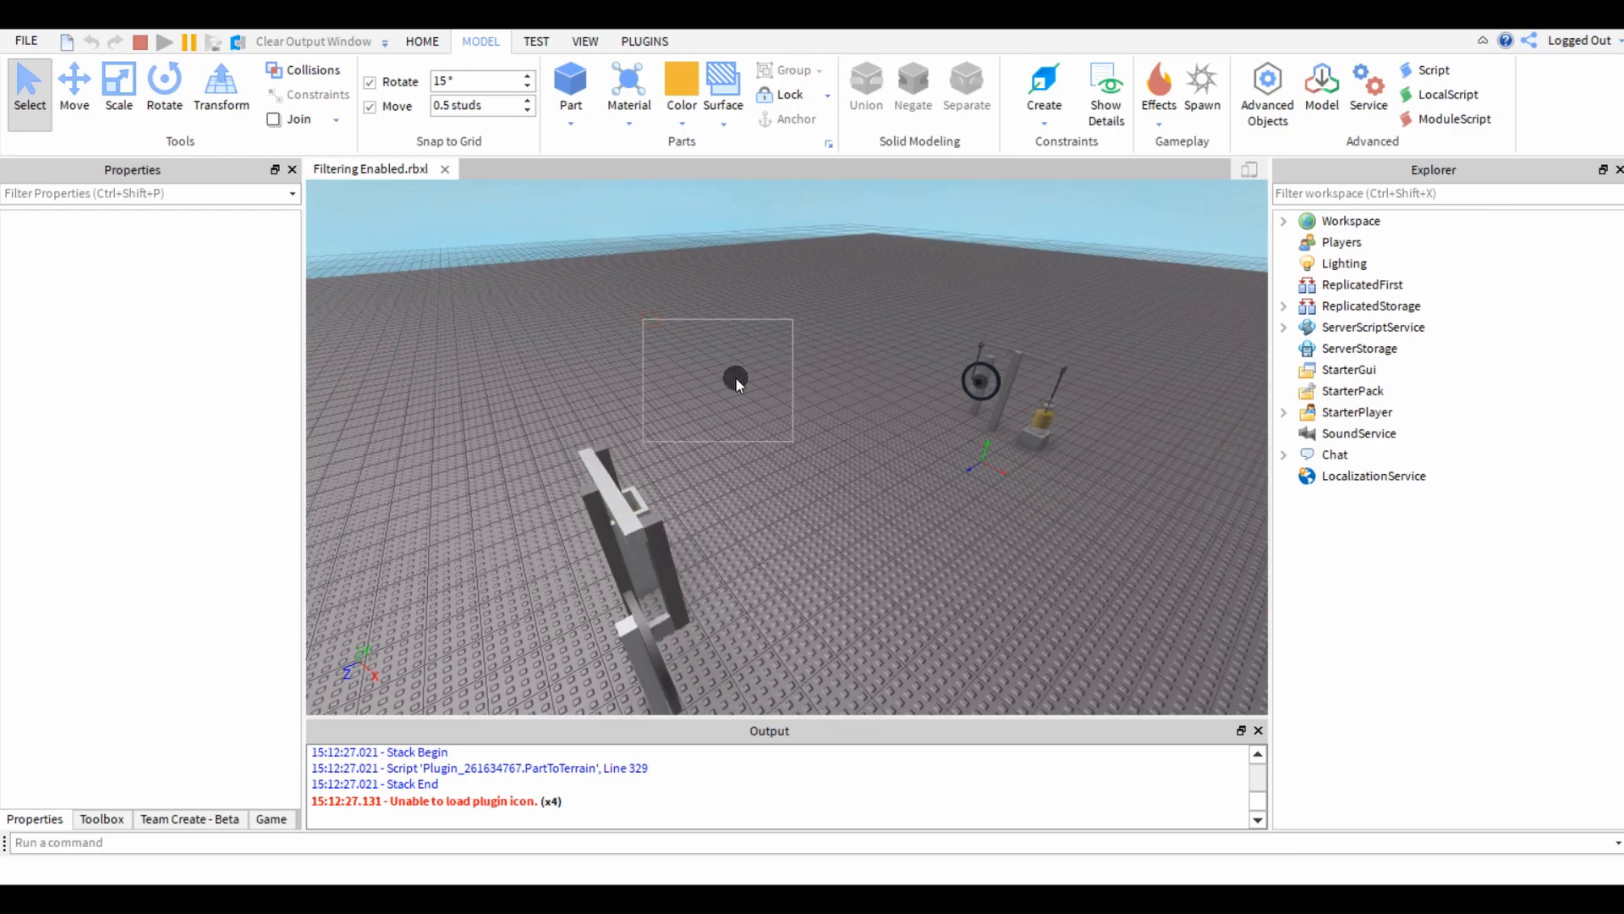
{"action": "key", "text": "d"}
{"action": "right_click_drag", "start_coordinate": [770, 547], "coordinate": [768, 548]}
{"action": "right_click_drag", "start_coordinate": [774, 604], "coordinate": [741, 566]}
{"action": "key", "text": "q"}
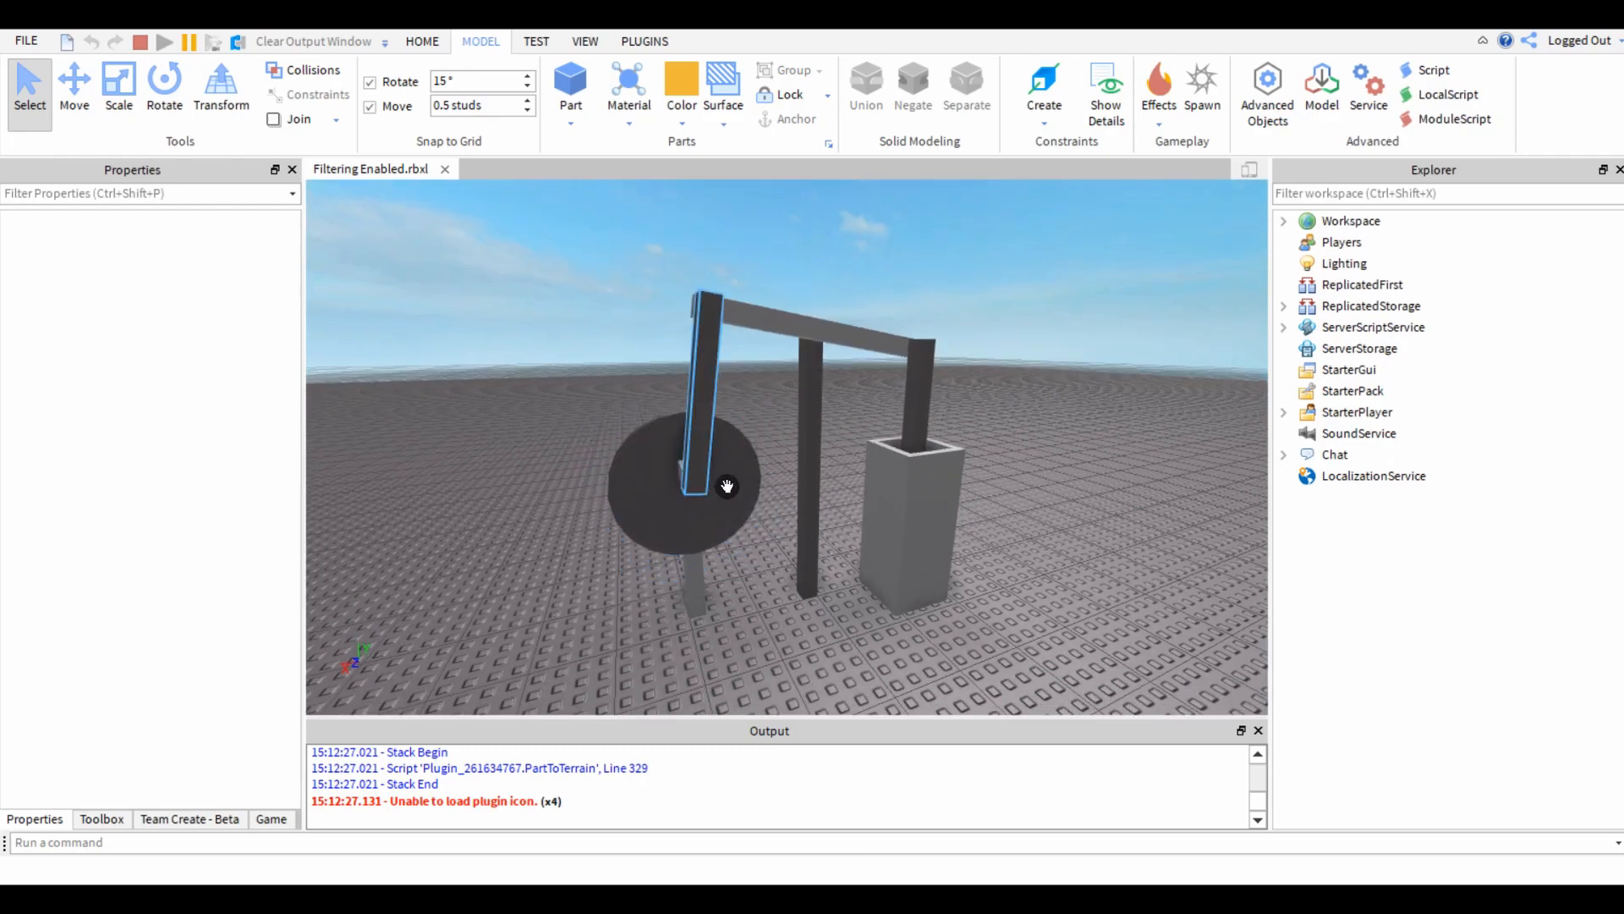
{"action": "key", "text": "a"}
{"action": "right_click_drag", "start_coordinate": [606, 408], "coordinate": [606, 408]}
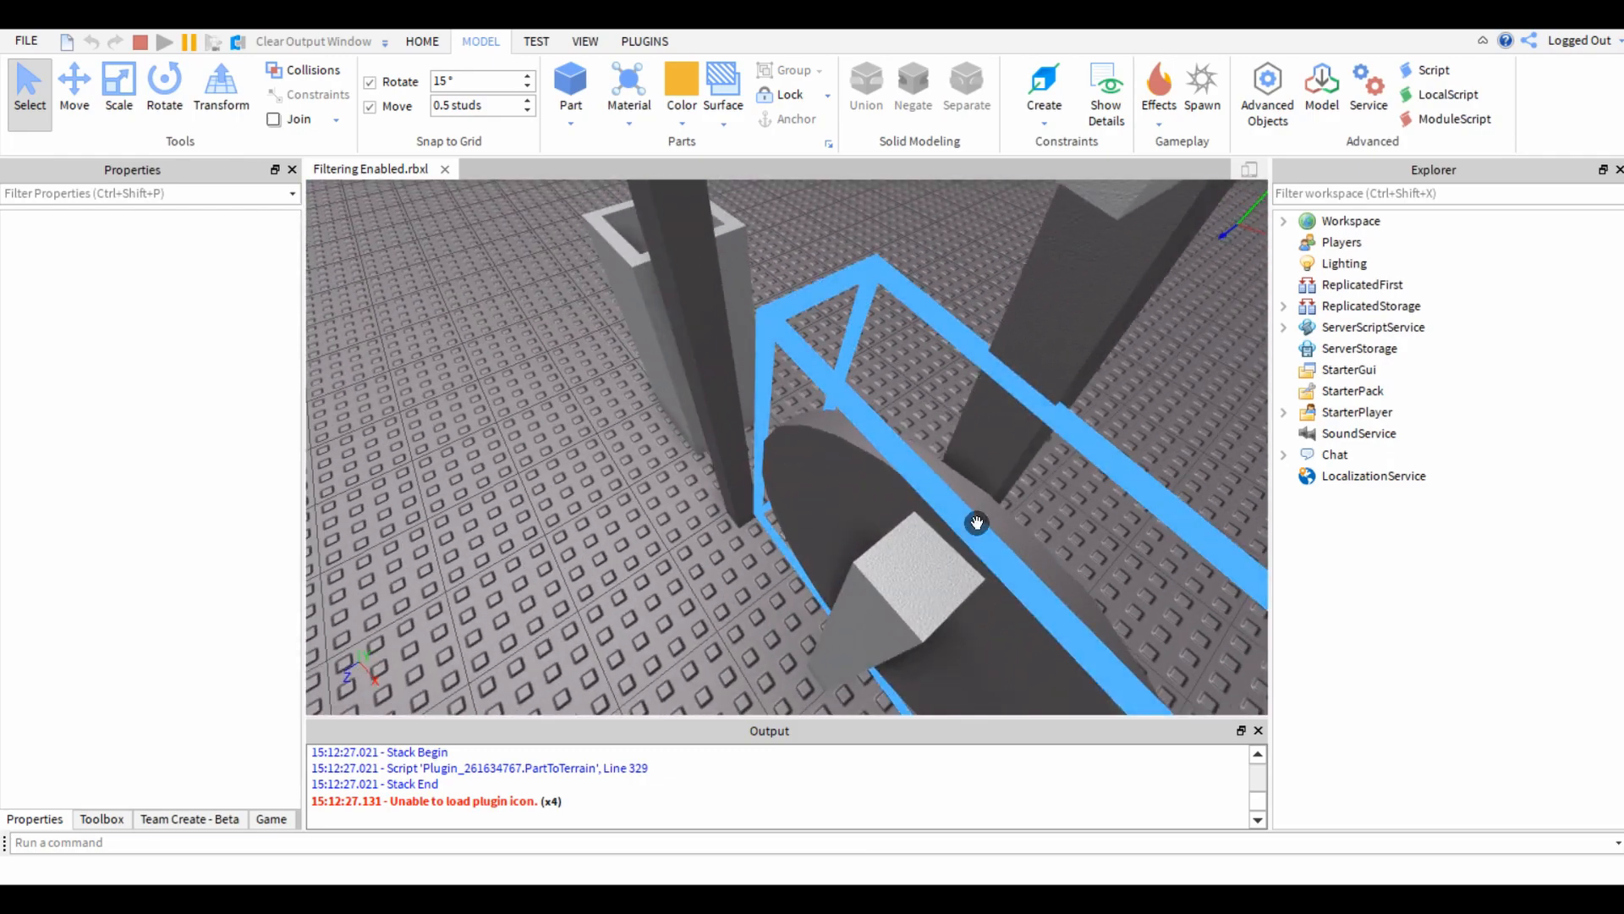
{"action": "right_click_drag", "start_coordinate": [765, 501], "coordinate": [690, 481]}
{"action": "key", "text": "w"}
{"action": "key", "text": "a"}
{"action": "key", "text": "w"}
{"action": "key", "text": "s"}
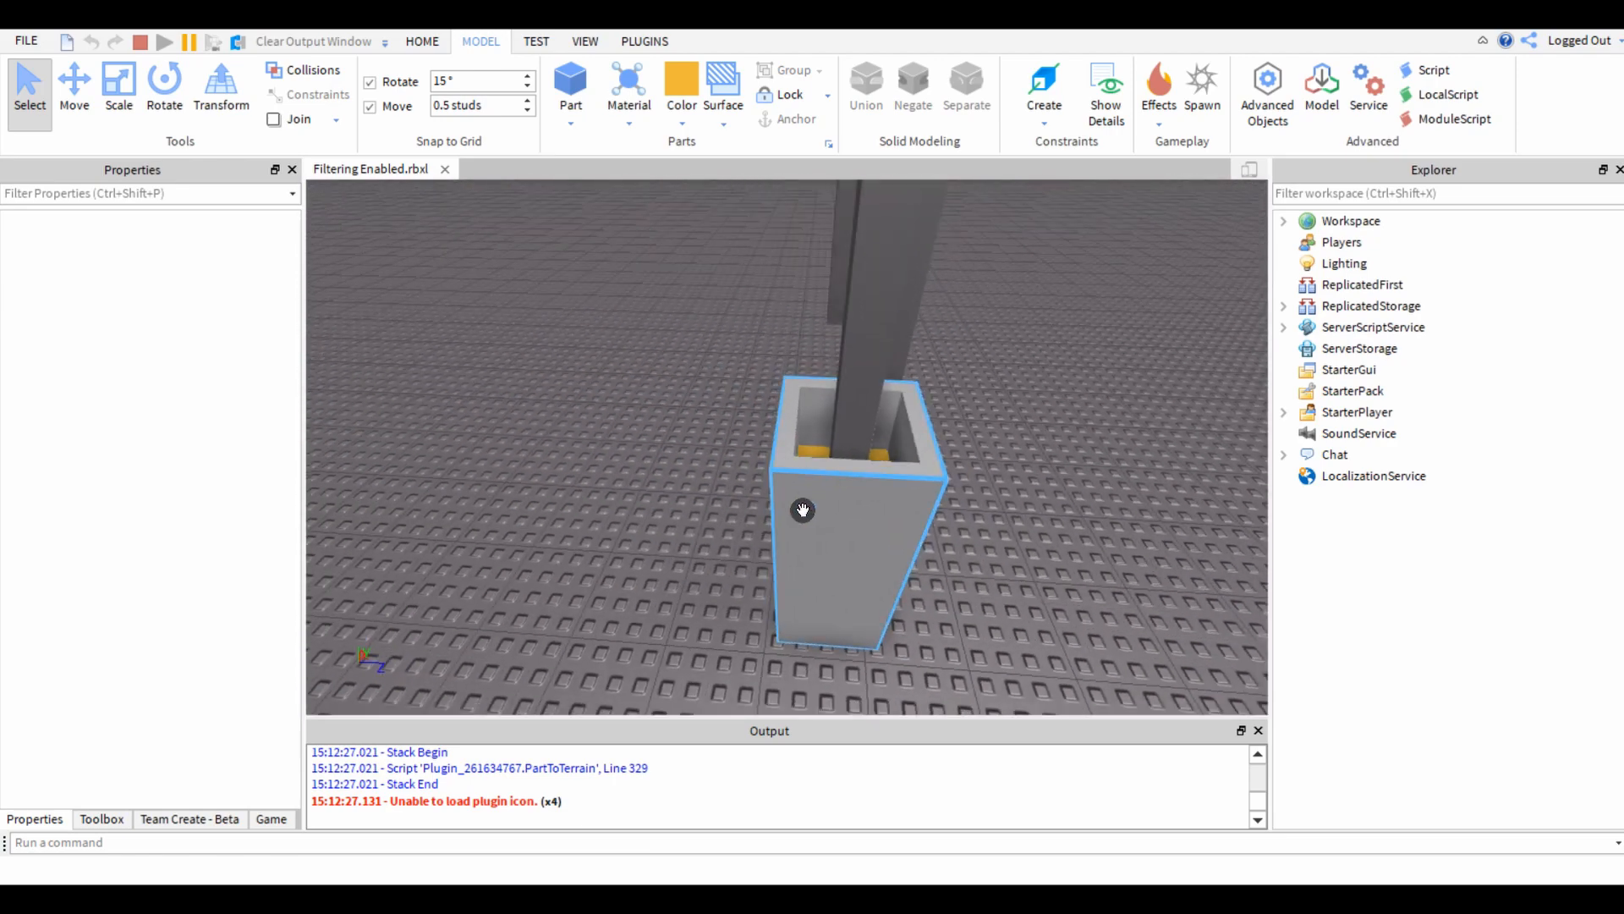
Move the whole linkage, including its wheel, beam, prongs, piston and housing, beside the reference steam engine in the running simulation.
{"action": "right_click_drag", "start_coordinate": [589, 475], "coordinate": [587, 475]}
{"action": "key", "text": "s"}
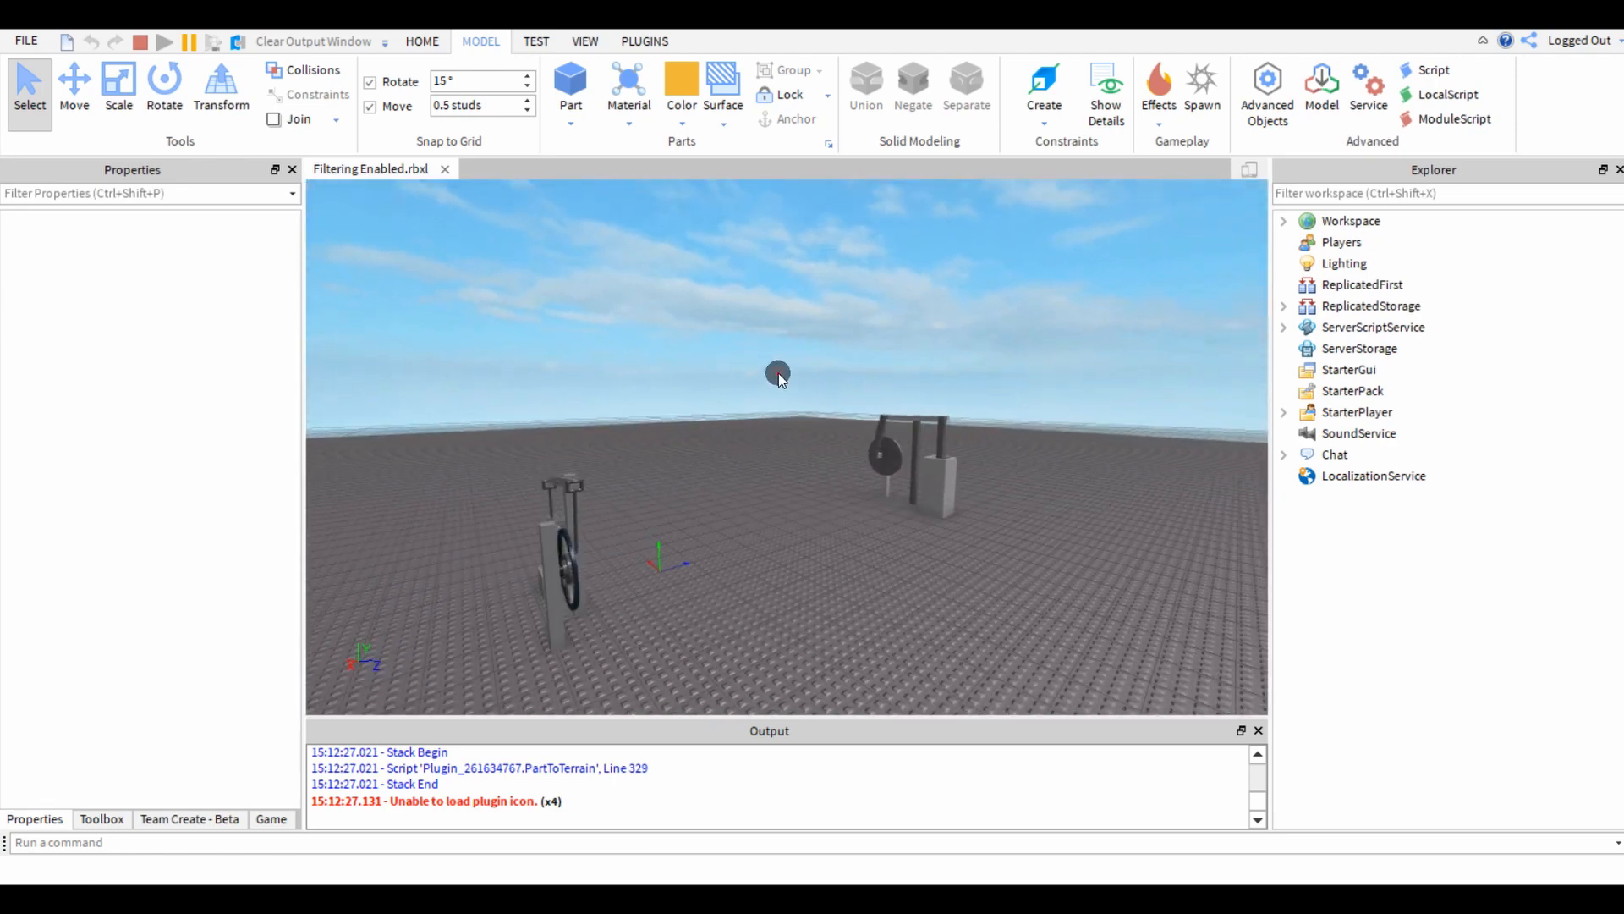
{"action": "left_click_drag", "start_coordinate": [779, 373], "coordinate": [870, 529]}
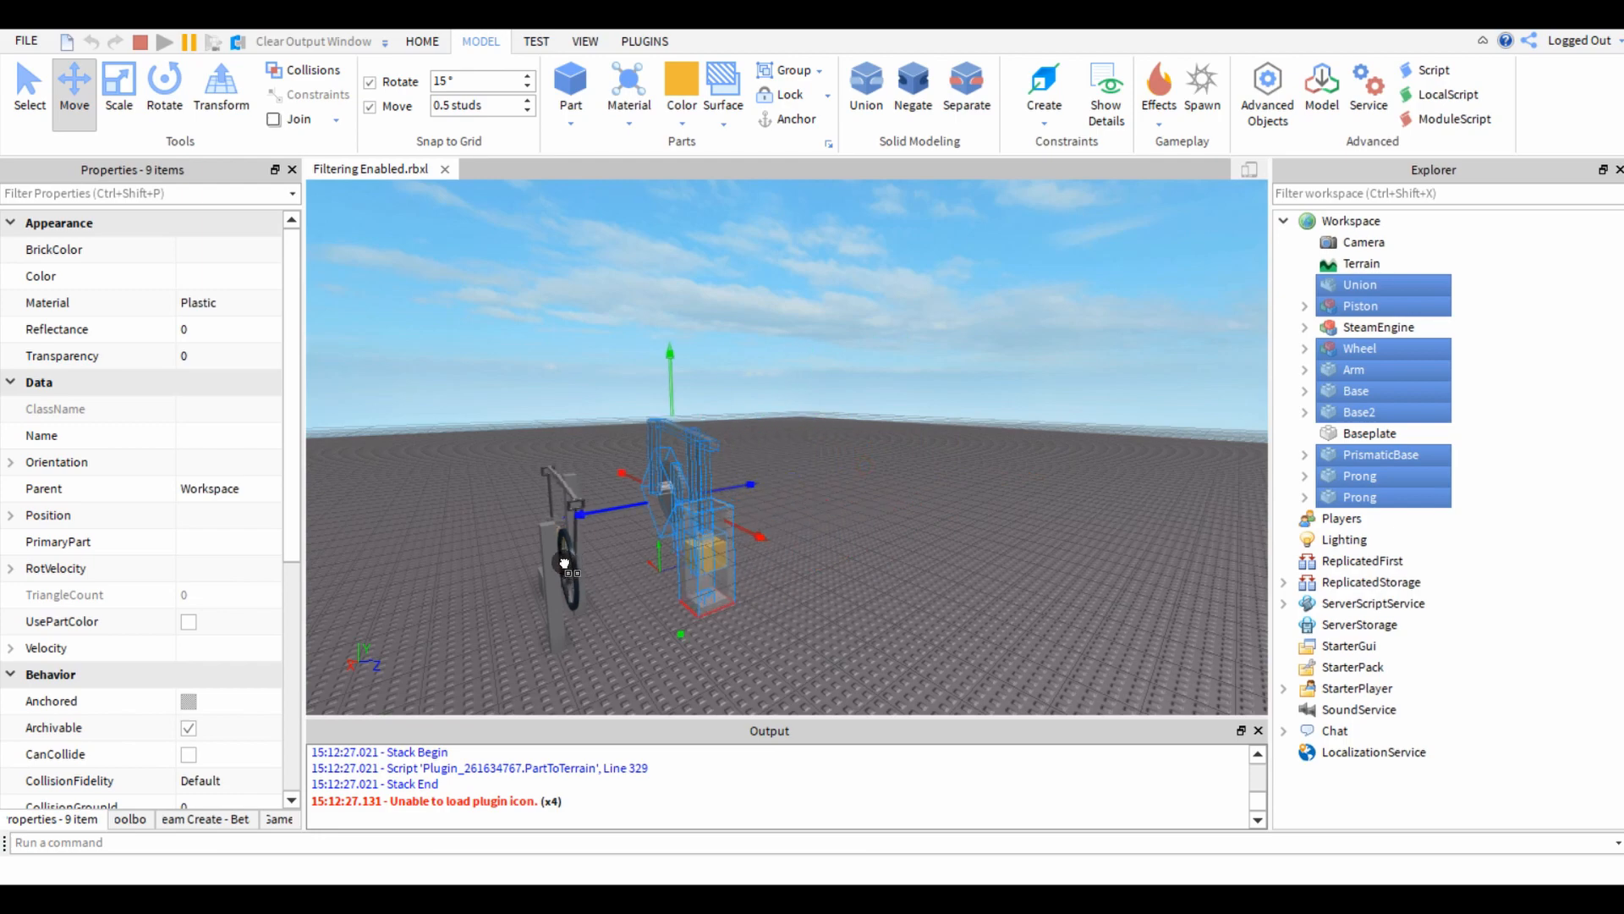
{"action": "left_click_drag", "start_coordinate": [395, 598], "coordinate": [319, 618]}
{"action": "key", "text": "d"}
{"action": "right_click_drag", "start_coordinate": [631, 657], "coordinate": [631, 656]}
{"action": "left_click", "coordinate": [864, 631]}
{"action": "right_click_drag", "start_coordinate": [866, 626], "coordinate": [867, 626]}
{"action": "key", "text": "w"}
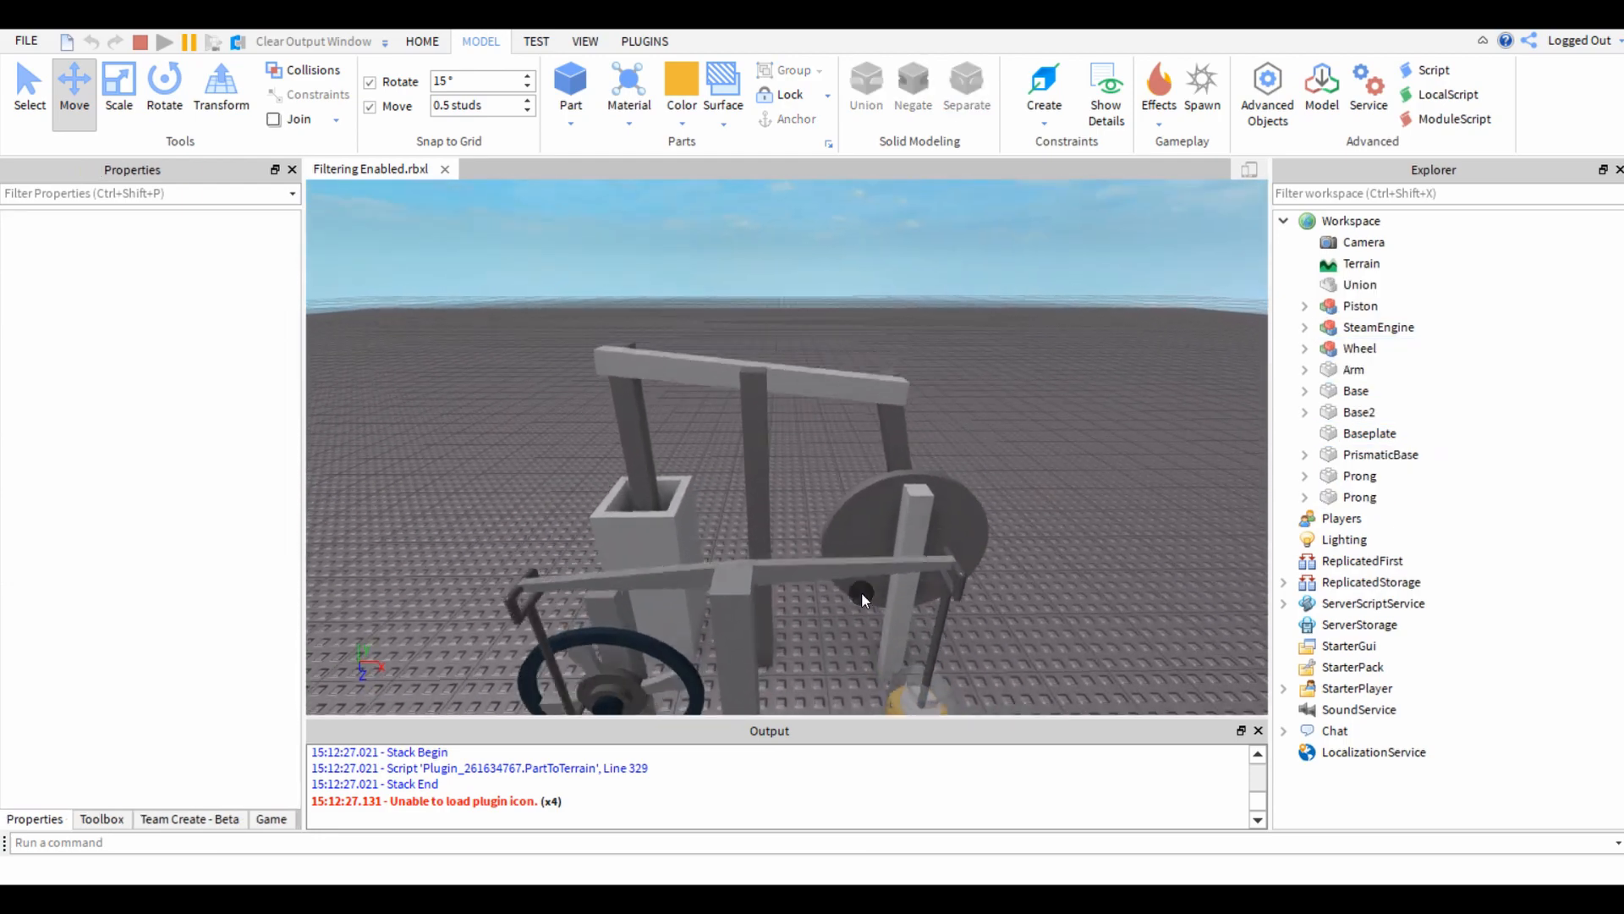
Find both Power hinge constraints by searching for "po" and set their AngularVelocity to 50.
{"action": "left_click", "coordinate": [1320, 194]}
{"action": "type", "text": "po"}
{"action": "left_click", "coordinate": [1424, 390]}
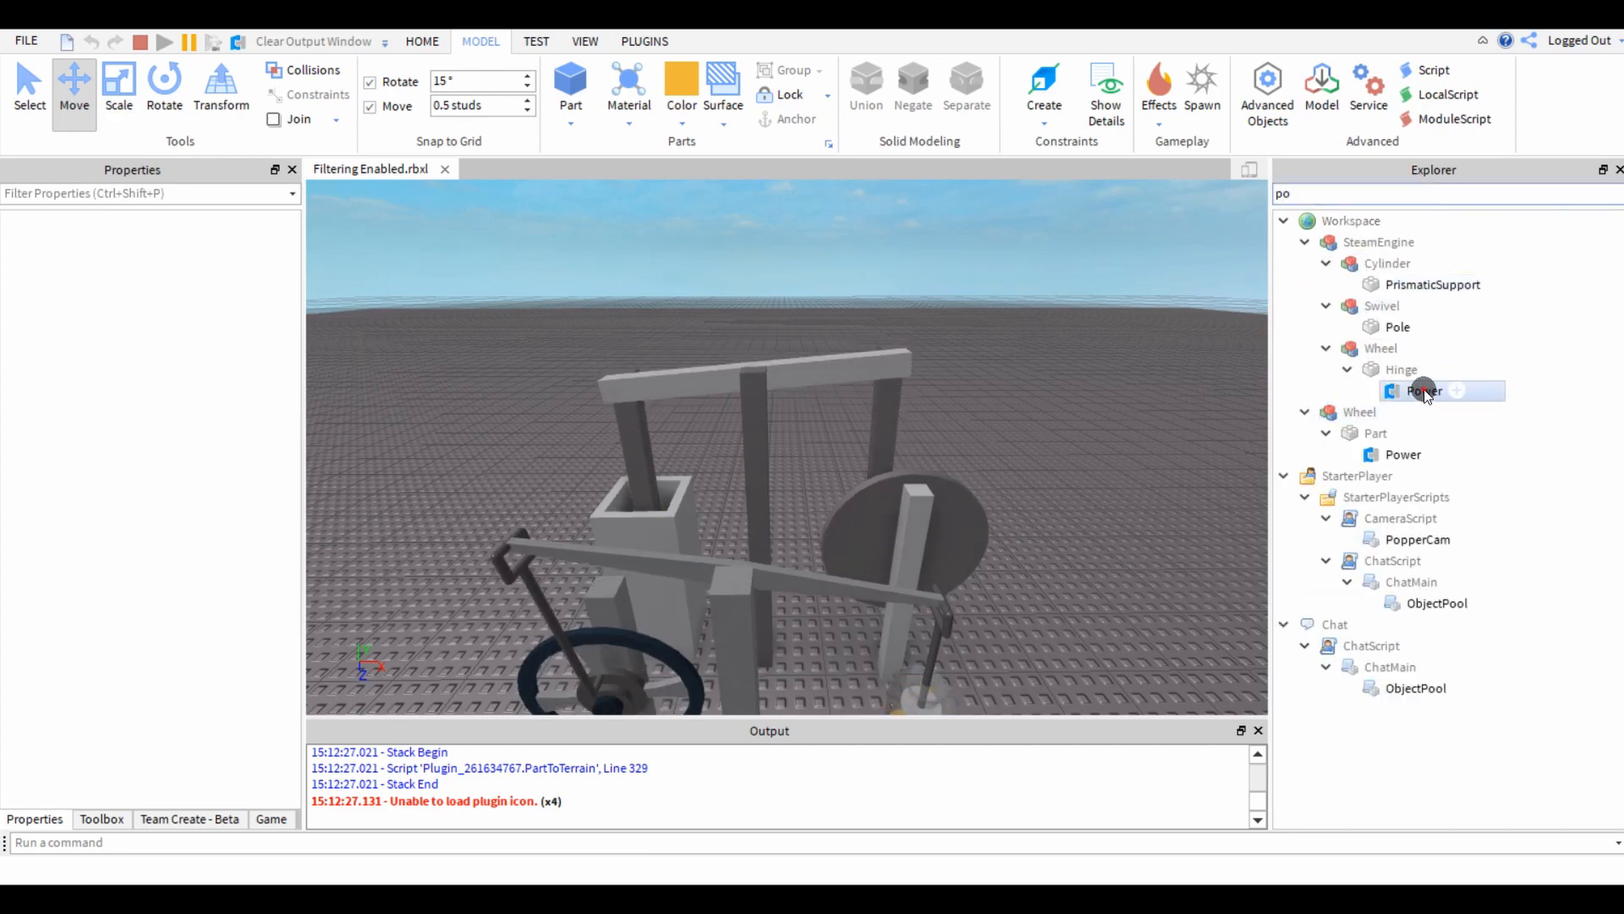
{"action": "left_click", "coordinate": [1404, 454], "text": "ctrl"}
{"action": "left_click", "coordinate": [208, 620]}
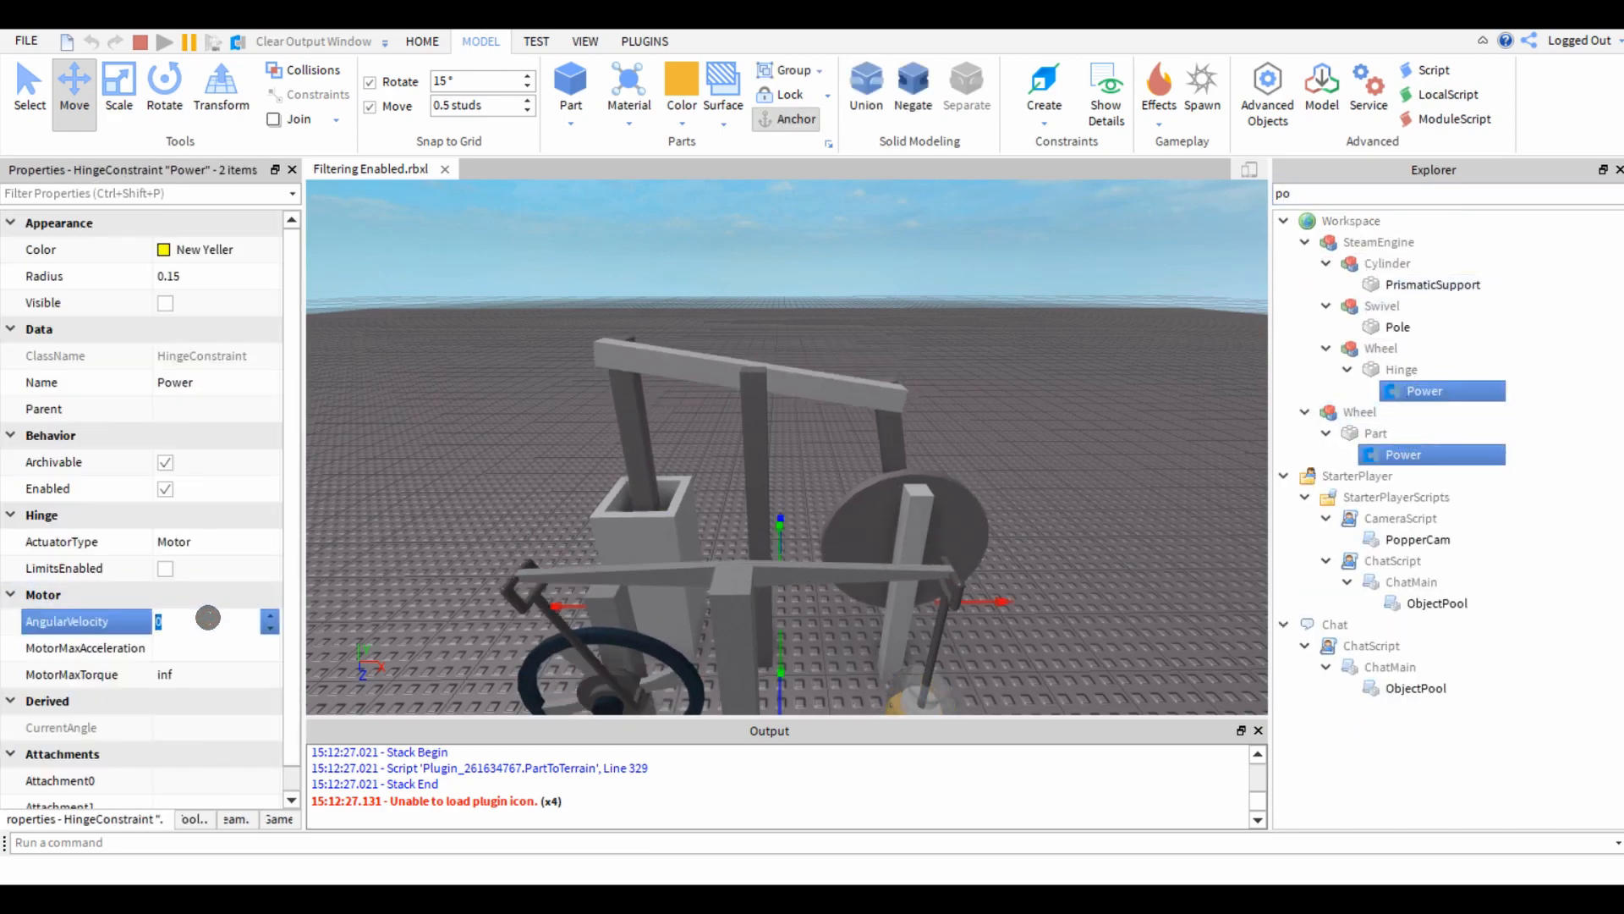
{"action": "type", "text": "50"}
Compare the linkage and the reference steam engine running side by side at the higher speed.
{"action": "left_click", "coordinate": [525, 449]}
{"action": "right_click_drag", "start_coordinate": [526, 449], "coordinate": [526, 451]}
{"action": "key", "text": "s"}
{"action": "key", "text": "d"}
{"action": "key", "text": "s"}
{"action": "right_click_drag", "start_coordinate": [753, 439], "coordinate": [751, 441]}
{"action": "key", "text": "w"}
{"action": "key", "text": "d"}
{"action": "key", "text": "s"}
{"action": "key", "text": "s"}
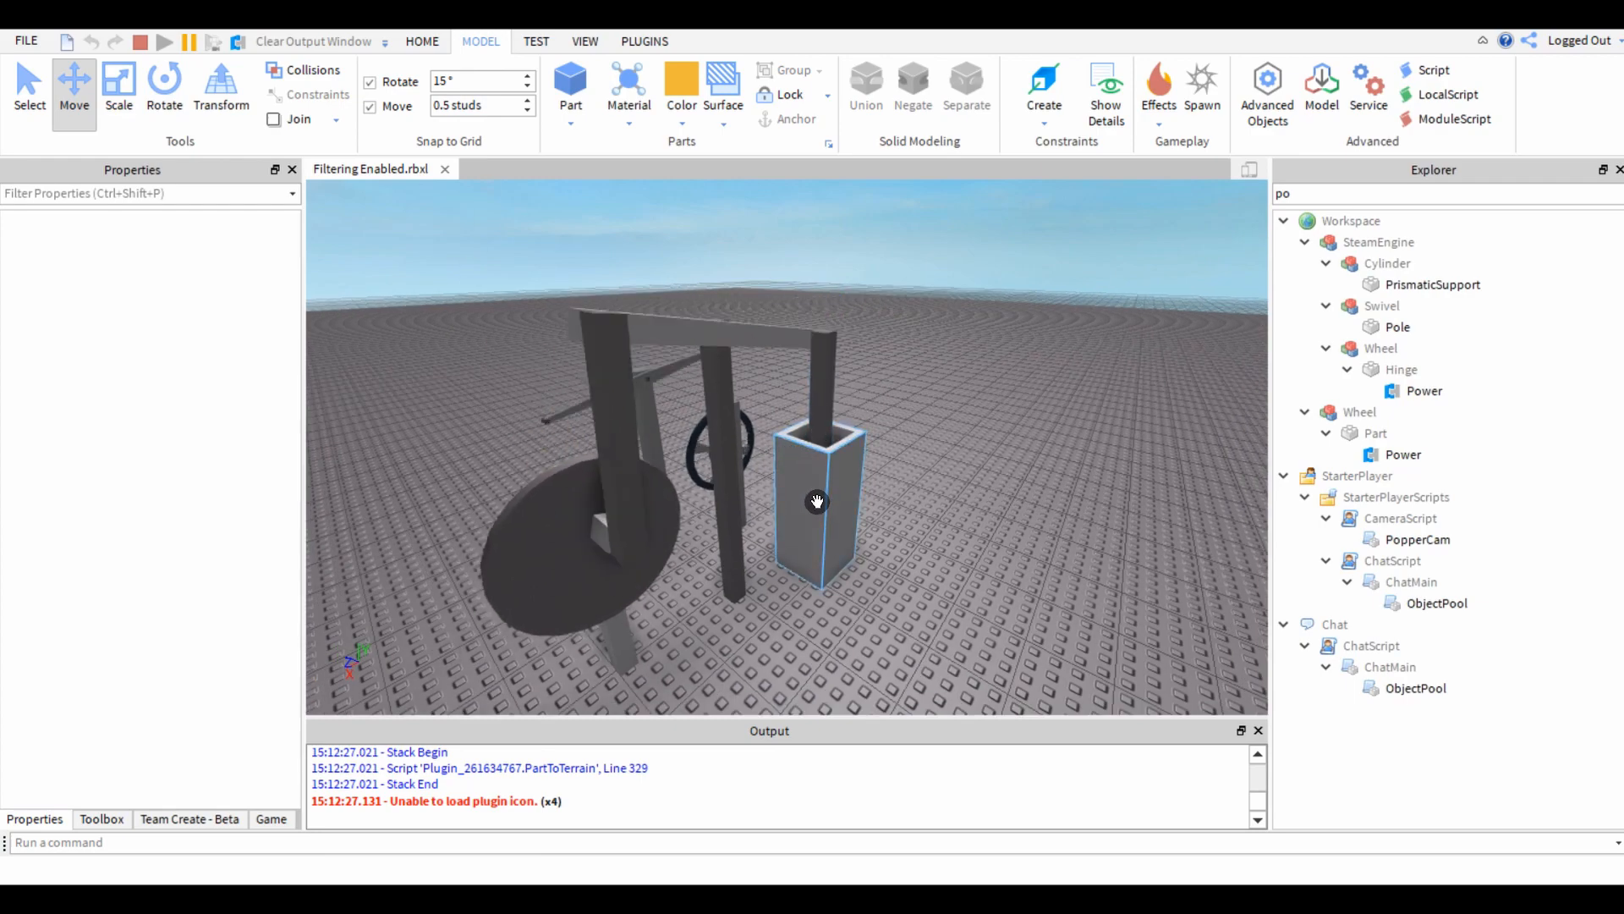
Delete the reference SteamEngine model from the running simulation.
{"action": "right_click_drag", "start_coordinate": [817, 501], "coordinate": [780, 400]}
{"action": "key", "text": "s"}
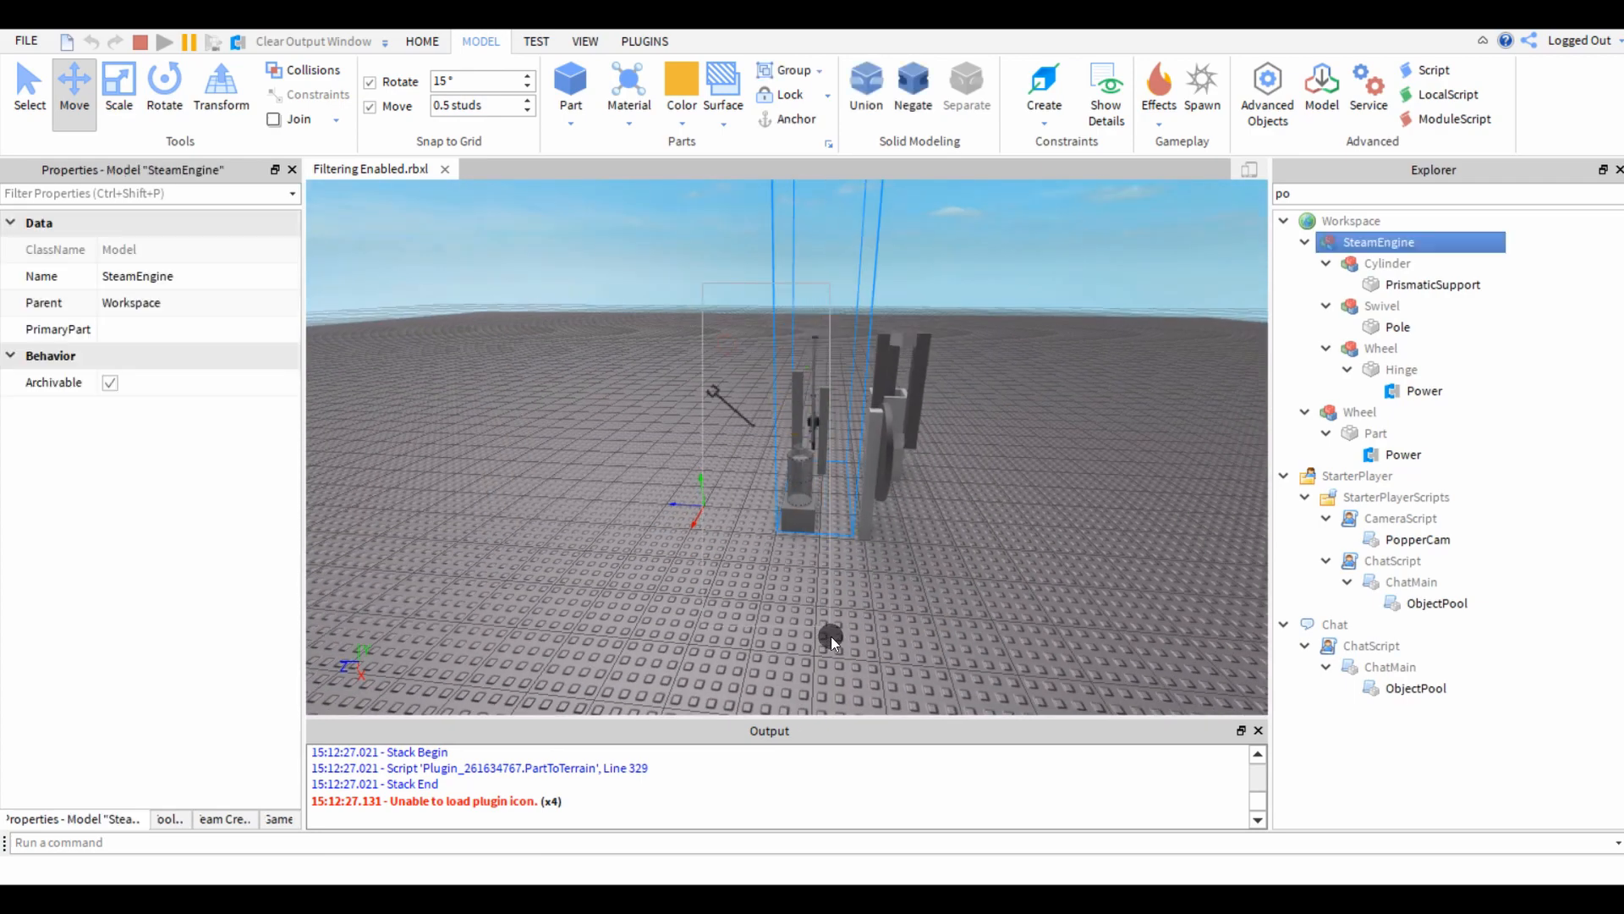
{"action": "key", "text": "Delete"}
{"action": "key", "text": "w"}
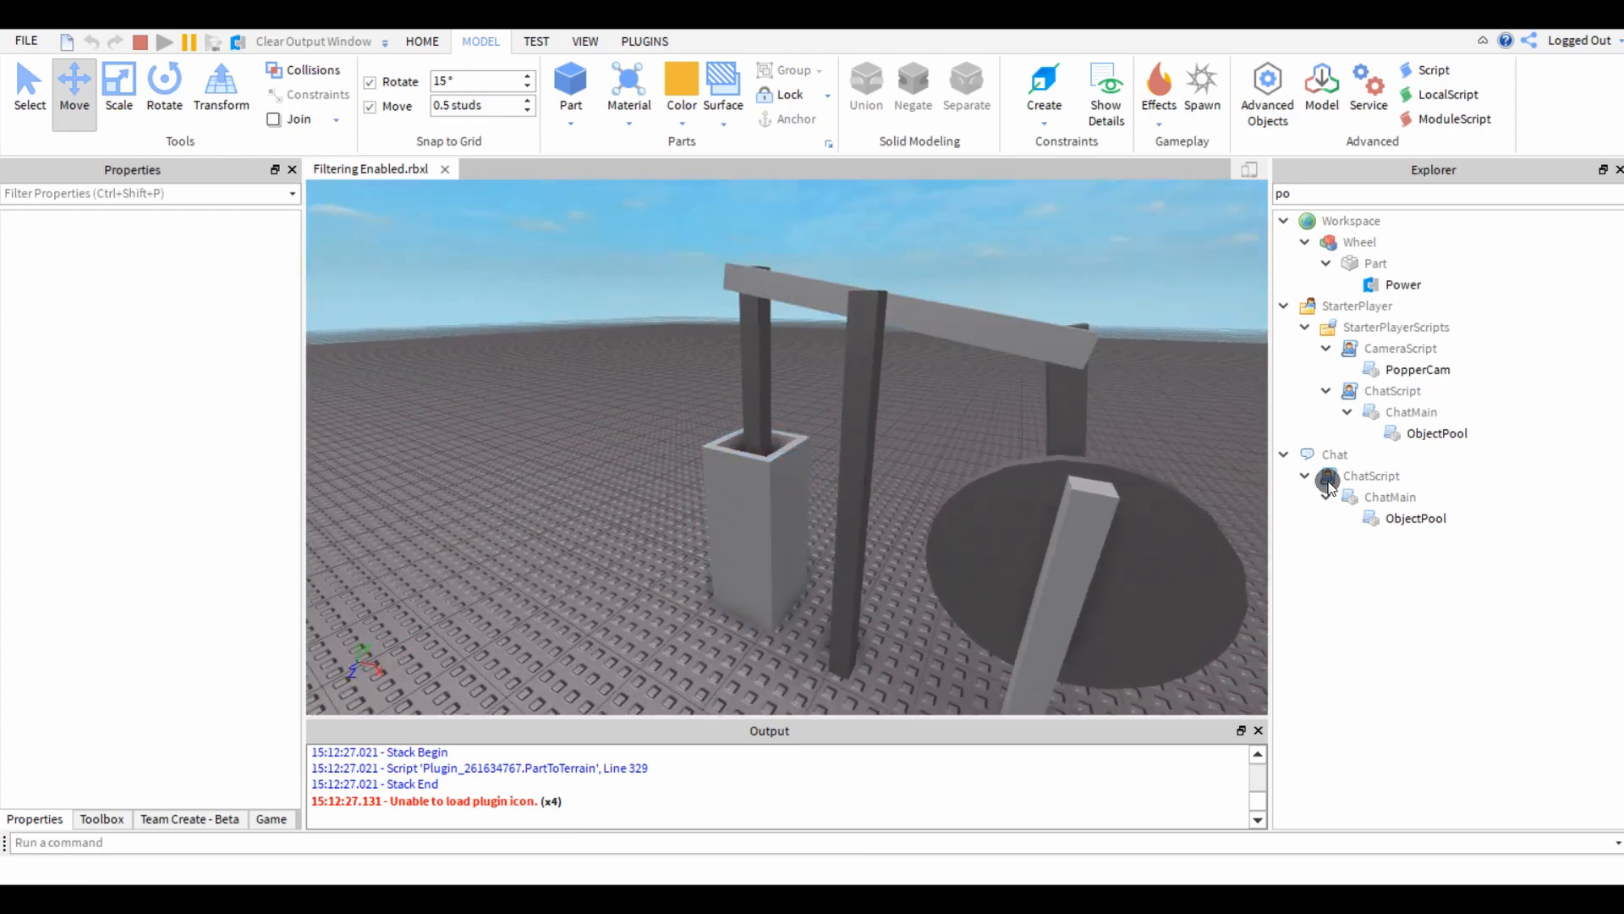
Set the linkage's Power hinge to MotorMaxAcceleration 10 and AngularVelocity 5, and stop the simulation after watching it.
{"action": "left_click", "coordinate": [1385, 286]}
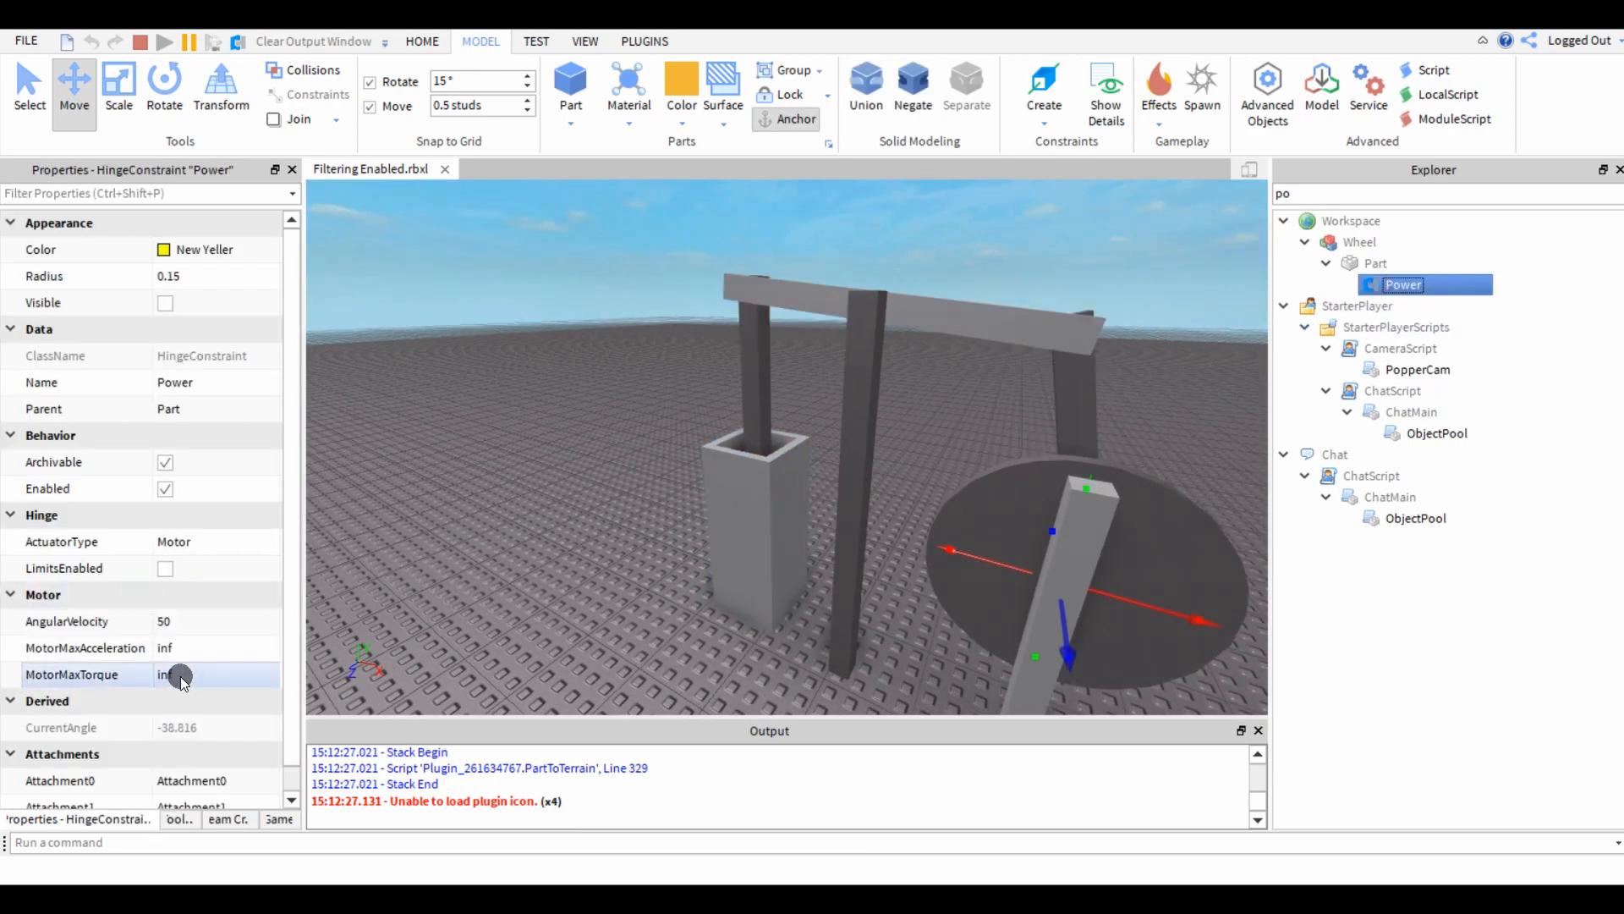
{"action": "right_click_drag", "start_coordinate": [535, 615], "coordinate": [537, 584]}
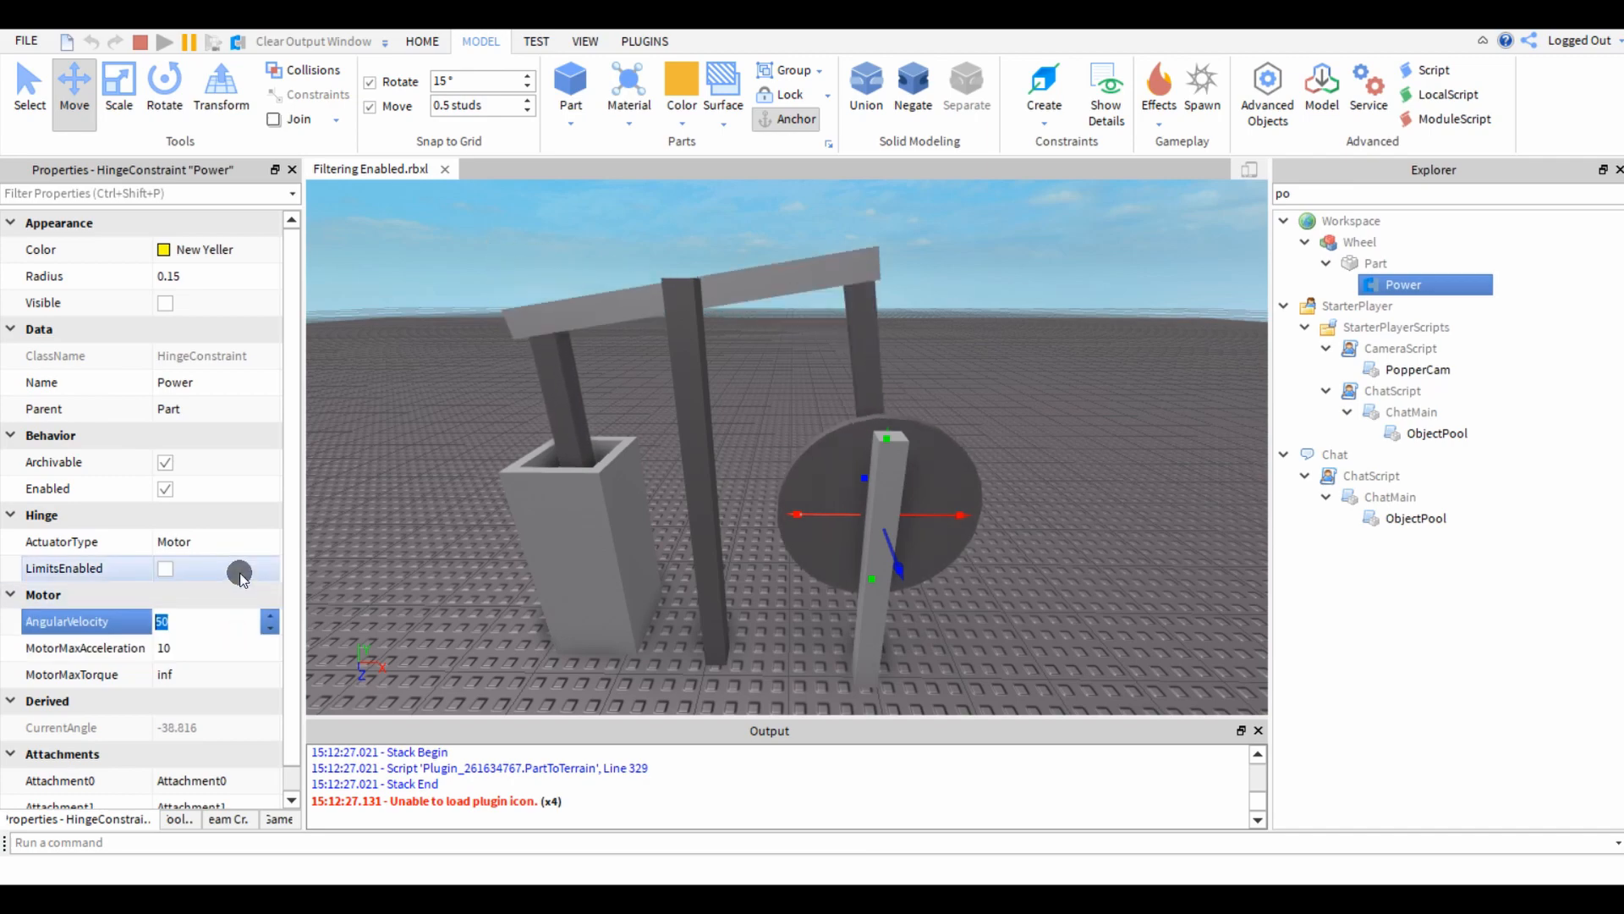
{"action": "right_click_drag", "start_coordinate": [470, 506], "coordinate": [436, 452]}
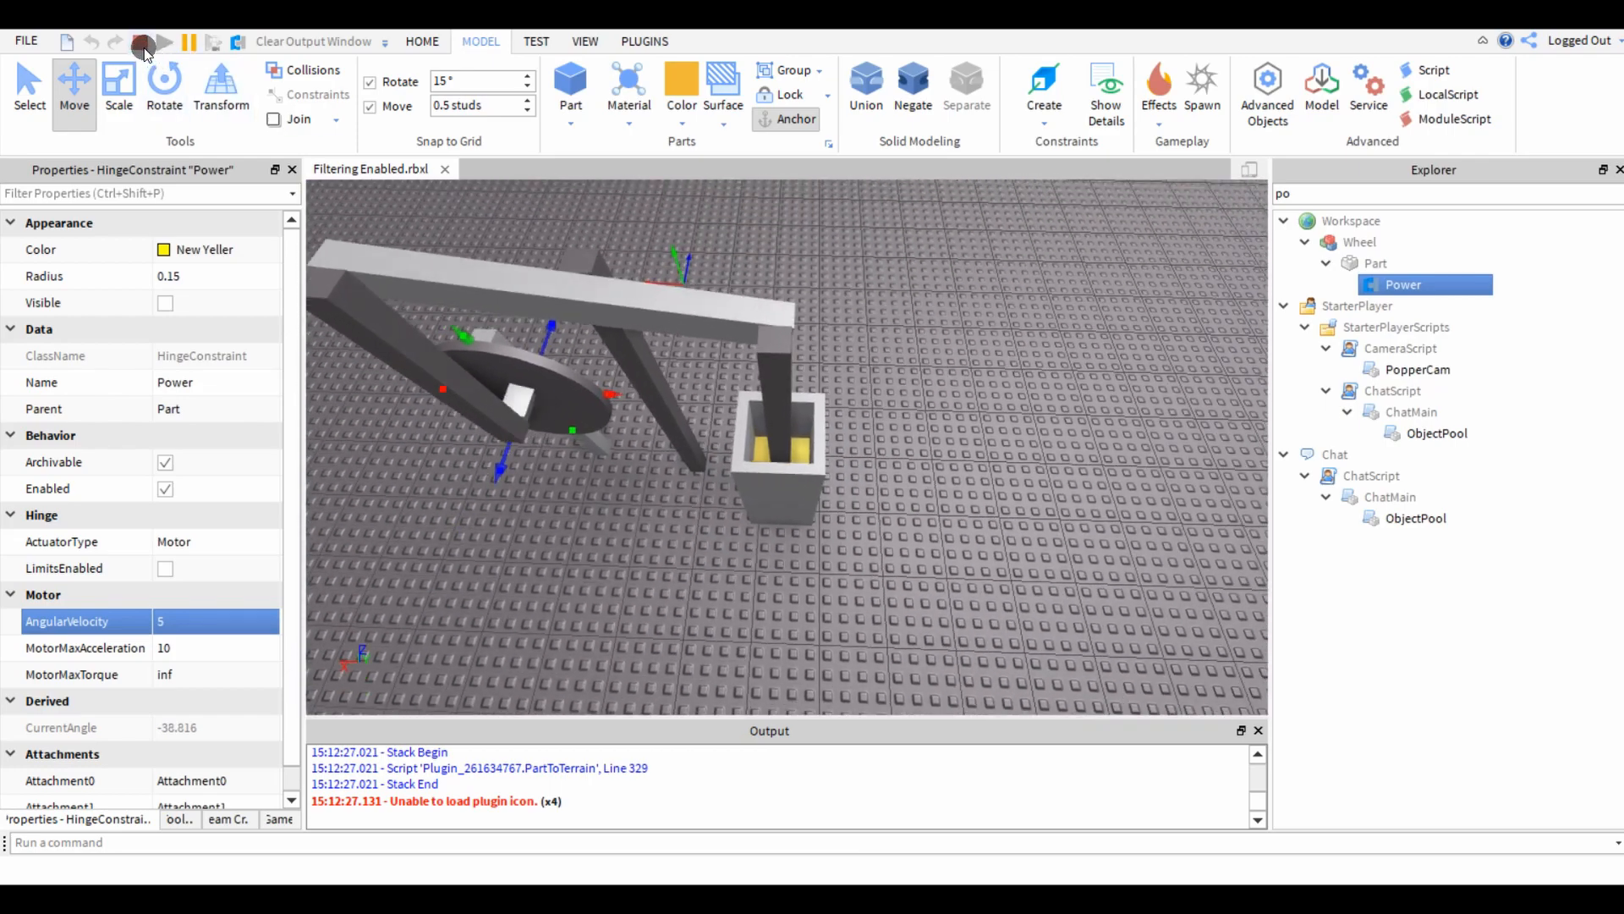
{"action": "left_click", "coordinate": [140, 41]}
Separate the hollow housing union into its solid block and negated part.
{"action": "left_click", "coordinate": [914, 548]}
{"action": "right_click_drag", "start_coordinate": [915, 548], "coordinate": [798, 558]}
{"action": "left_click", "coordinate": [816, 562]}
{"action": "left_click", "coordinate": [972, 95]}
Shorten the housing block from its upper end and union it again with the negated part.
{"action": "left_click", "coordinate": [605, 390]}
{"action": "right_click_drag", "start_coordinate": [605, 390], "coordinate": [728, 498]}
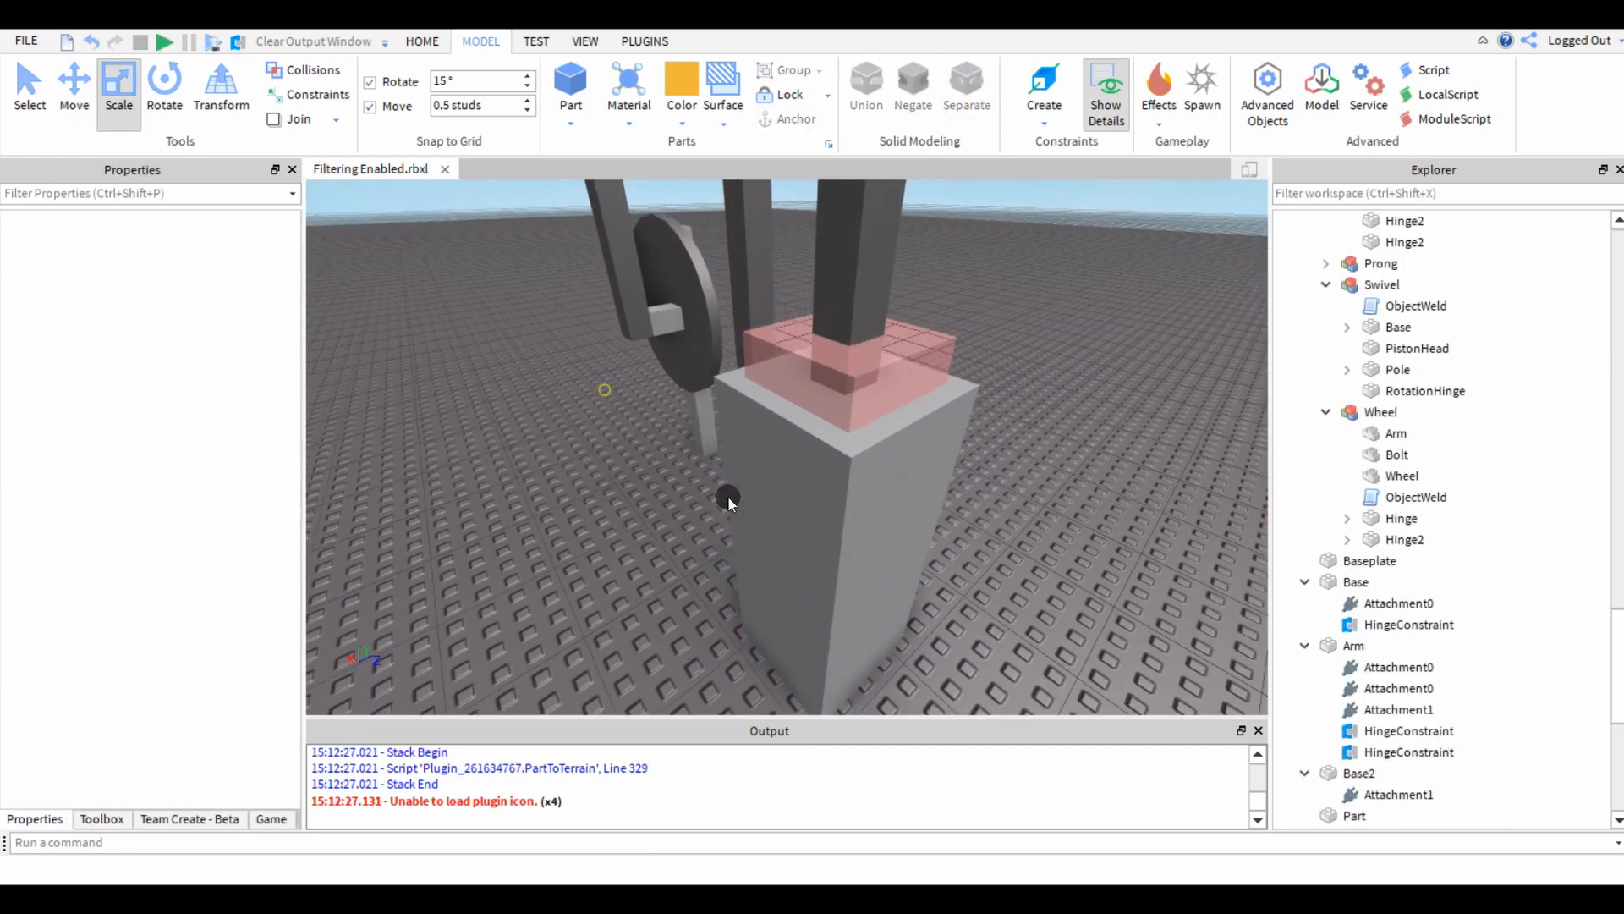
{"action": "left_click", "coordinate": [785, 471]}
{"action": "key", "text": "ctrl+1"}
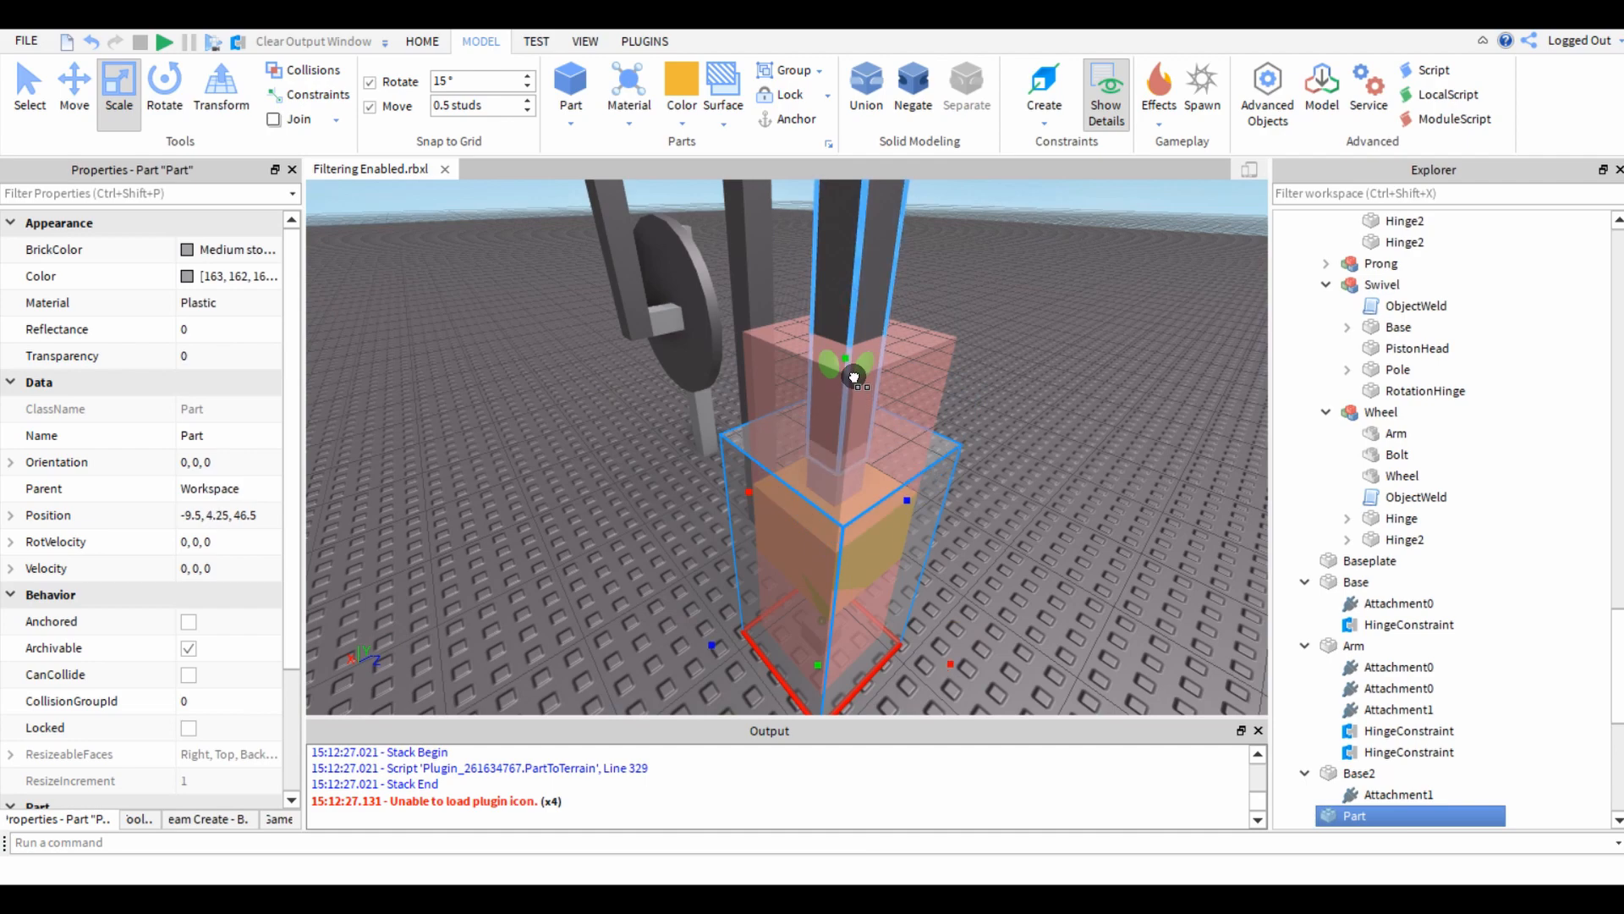
{"action": "left_click", "coordinate": [808, 404]}
{"action": "left_click", "coordinate": [757, 479], "text": "ctrl"}
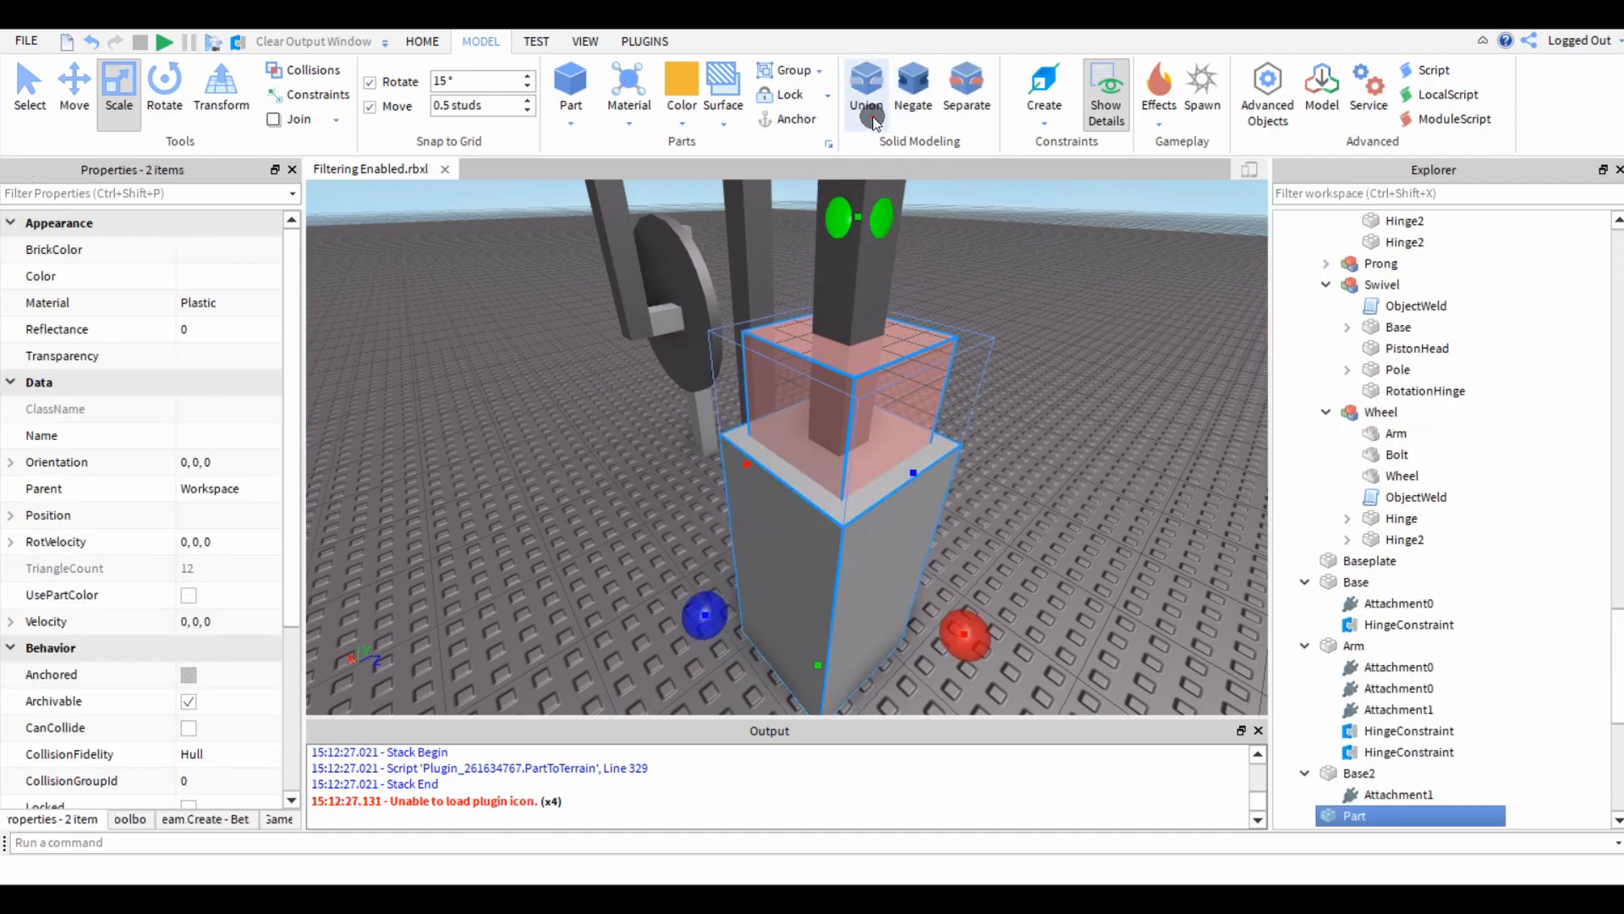
{"action": "left_click", "coordinate": [871, 112]}
Run the simulation to test the shortened housing around the gold piston.
{"action": "left_click", "coordinate": [585, 494]}
{"action": "key", "text": "w"}
{"action": "right_click_drag", "start_coordinate": [586, 494], "coordinate": [520, 461]}
{"action": "key", "text": "d"}
{"action": "left_click", "coordinate": [168, 43]}
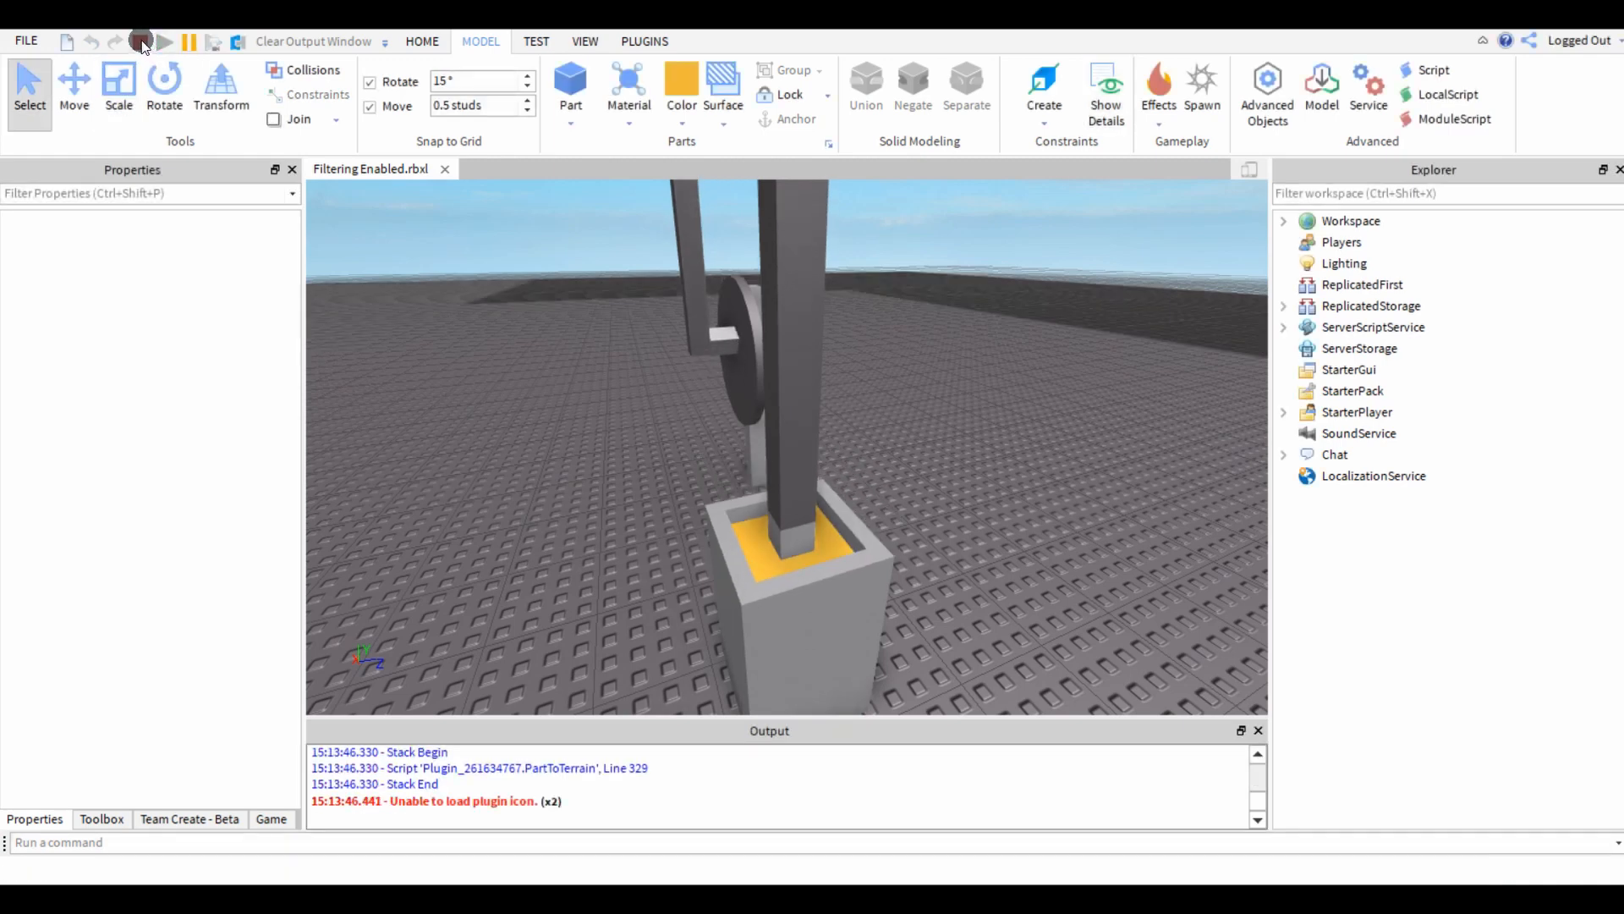
Stop the simulation, anchor the rebuilt hollow housing union and run the simulation again.
{"action": "left_click", "coordinate": [140, 42]}
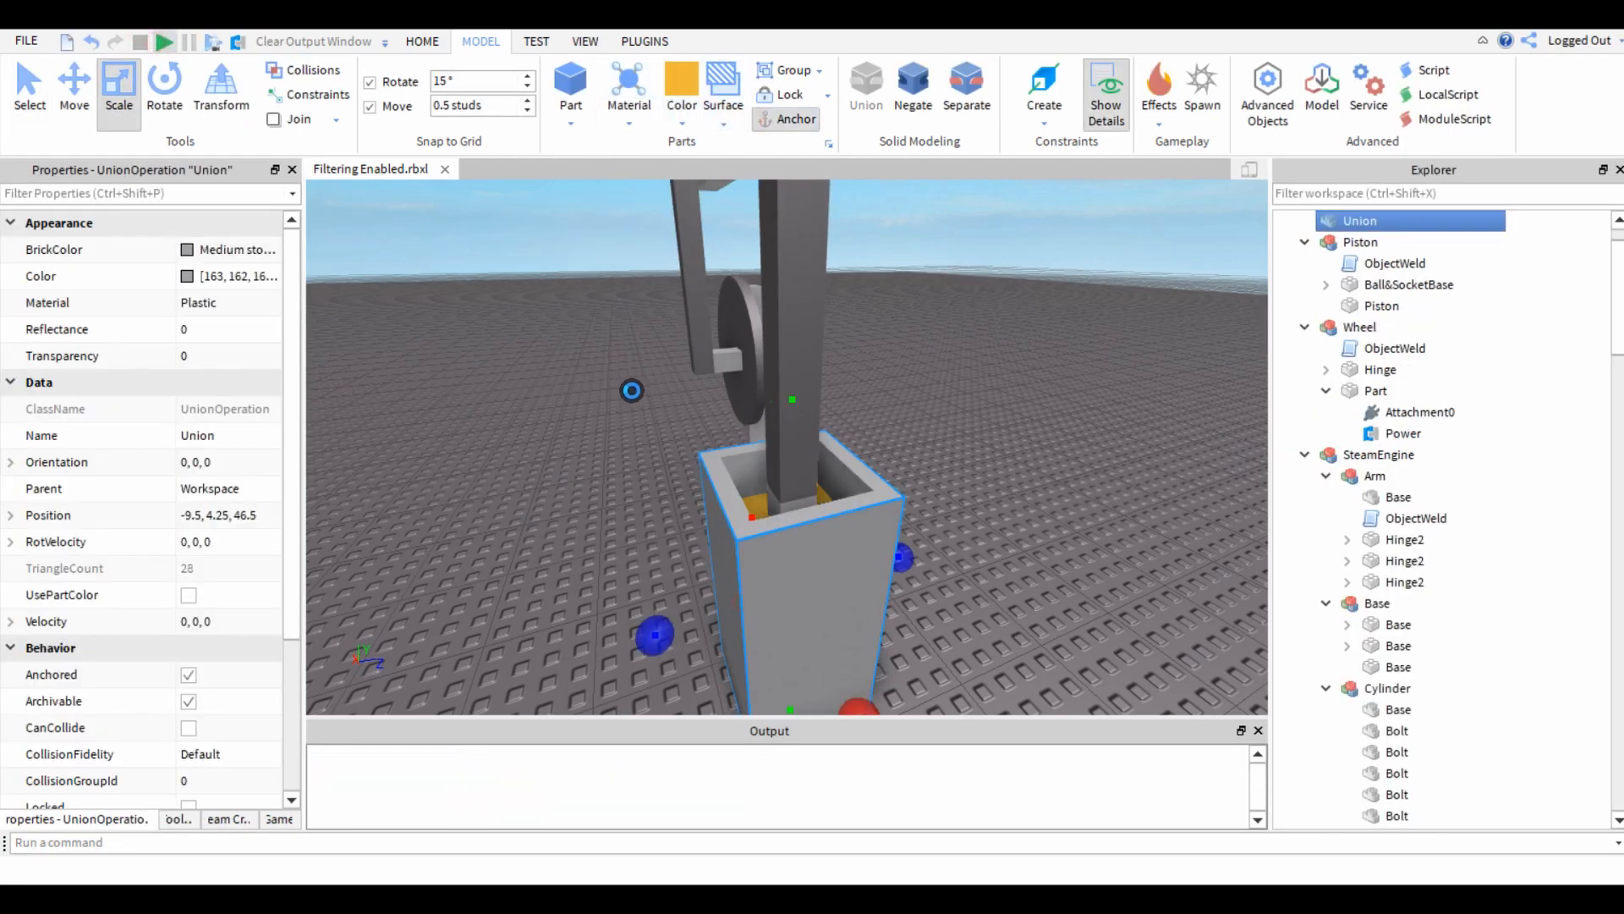
{"action": "key", "text": "F5"}
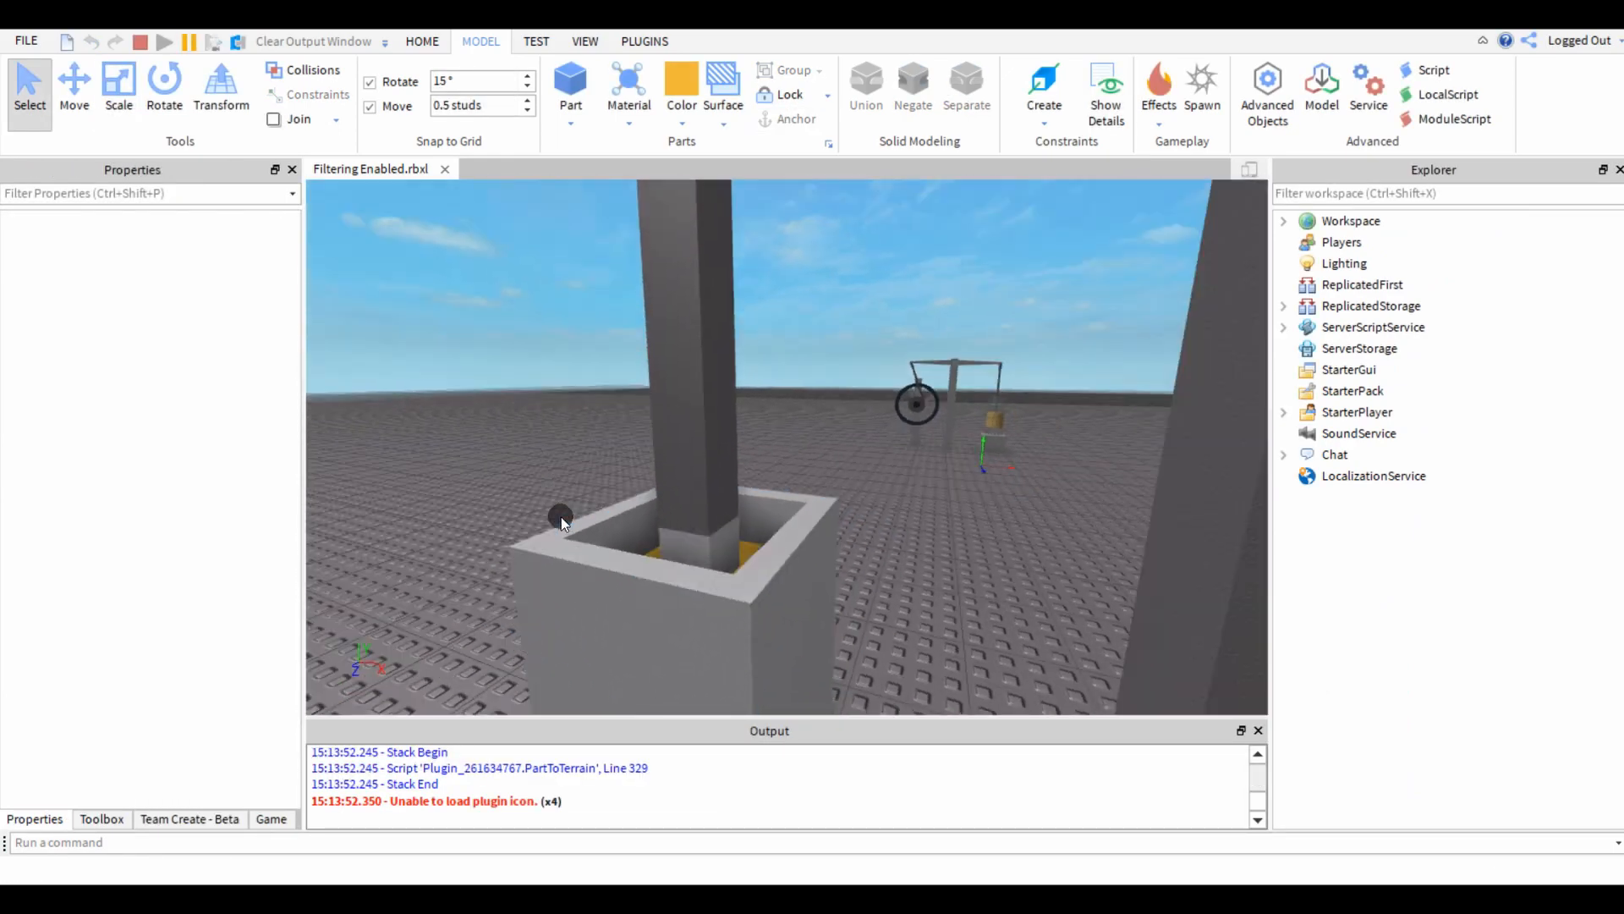
{"action": "right_click_drag", "start_coordinate": [566, 519], "coordinate": [568, 520]}
{"action": "key", "text": "s"}
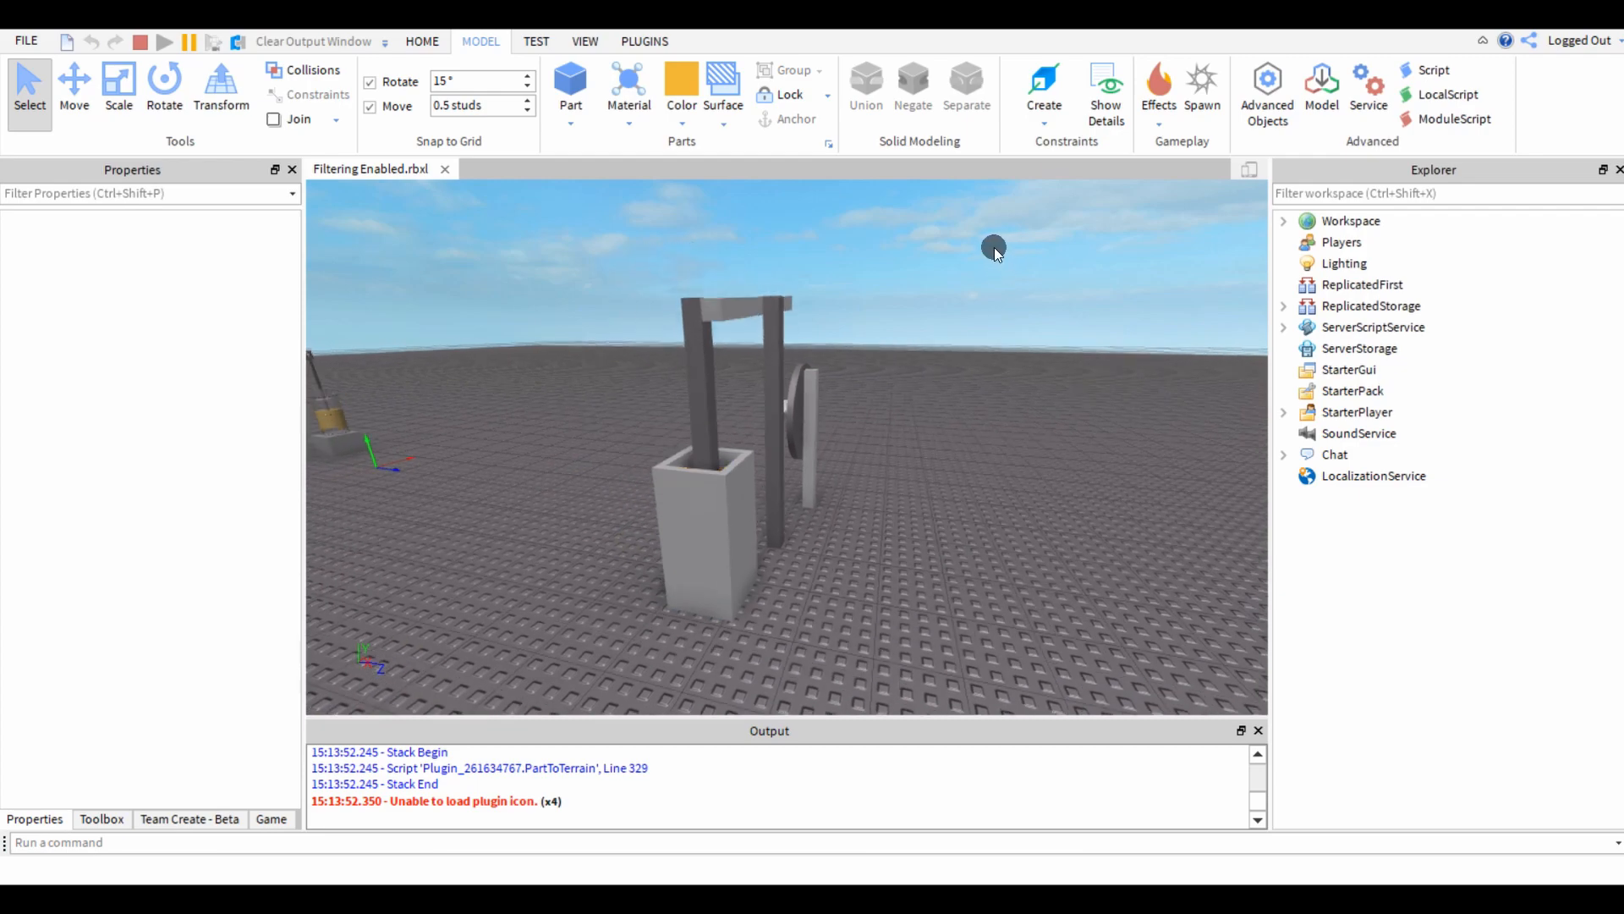
Examine the gold piston's travel inside the shortened housing from the side and from above.
{"action": "left_click_drag", "start_coordinate": [983, 235], "coordinate": [947, 464]}
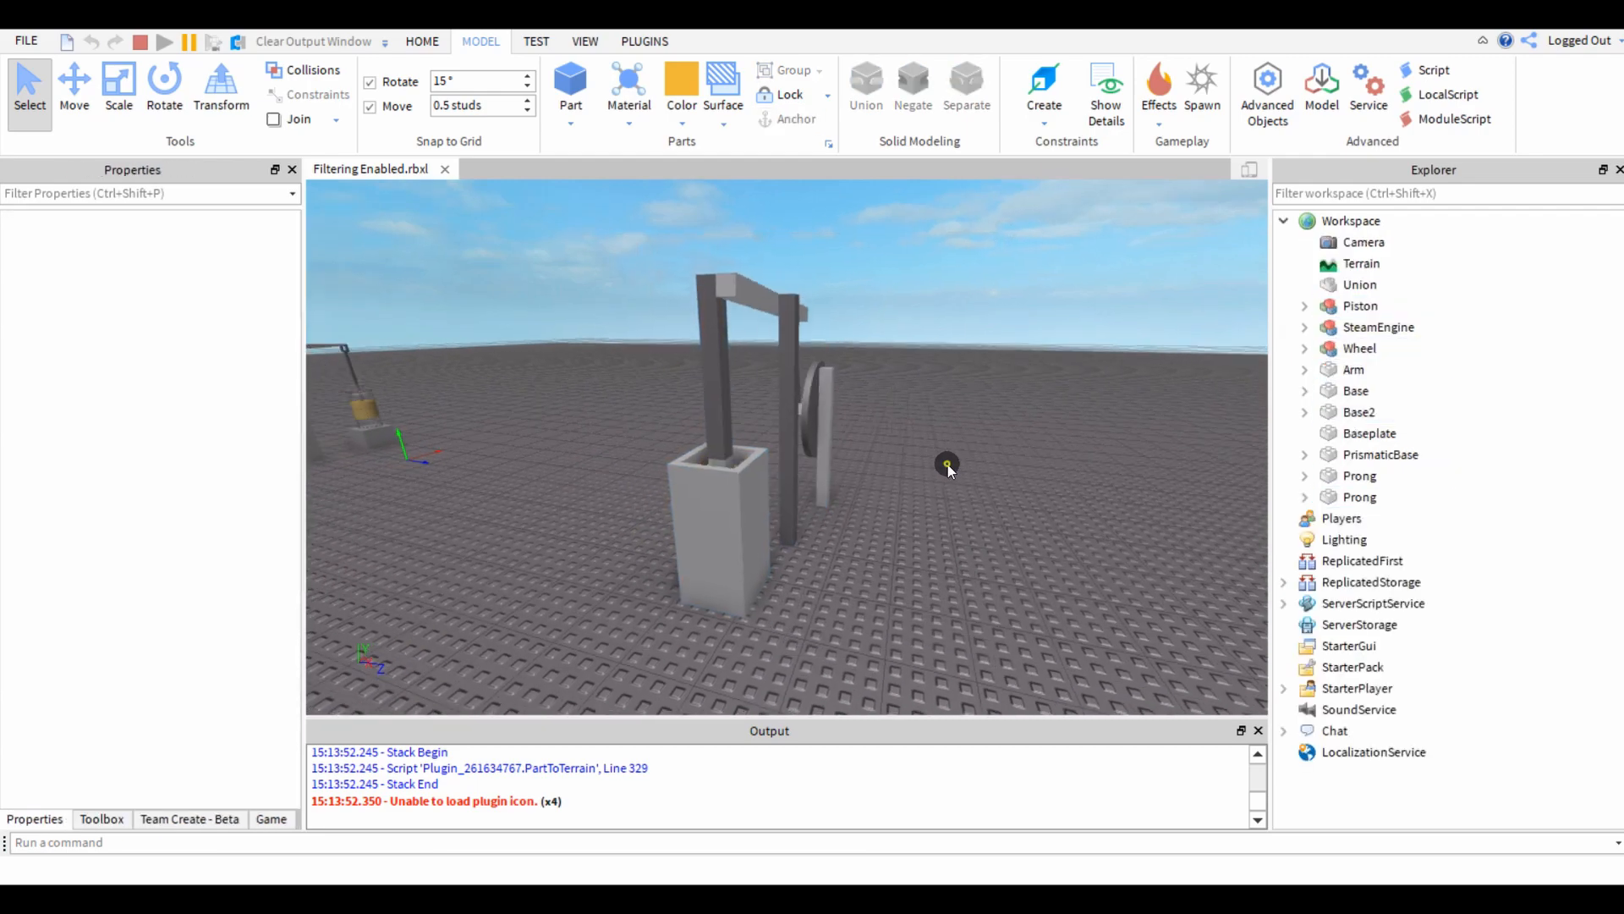
{"action": "key", "text": "w"}
{"action": "right_click_drag", "start_coordinate": [947, 464], "coordinate": [947, 464]}
{"action": "key", "text": "w"}
{"action": "key", "text": "s"}
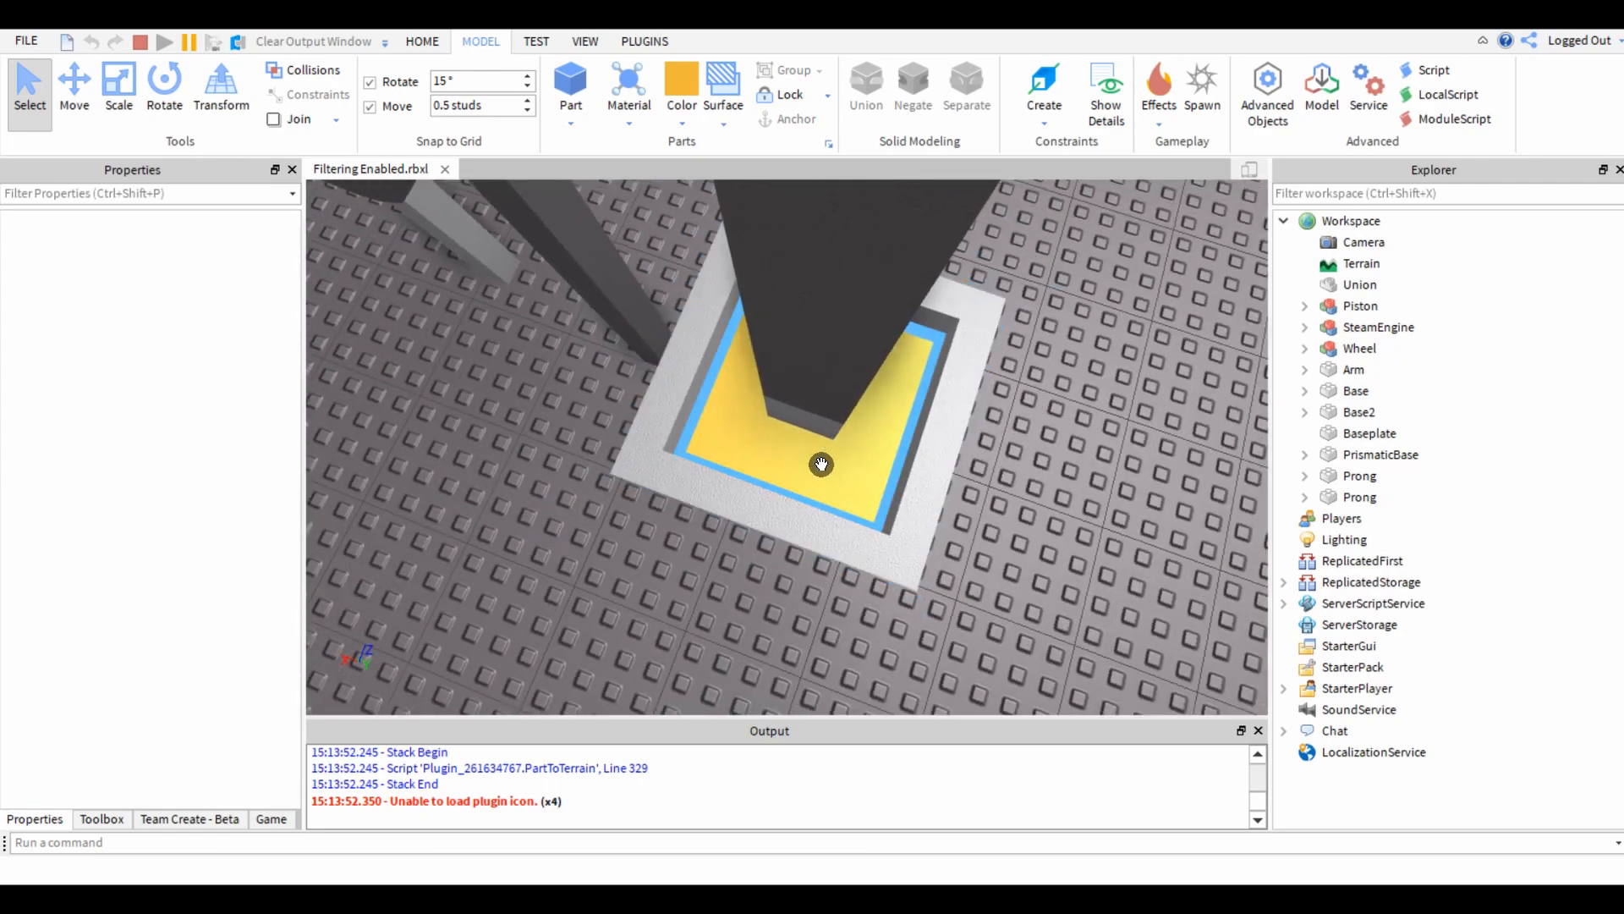
{"action": "right_click_drag", "start_coordinate": [506, 539], "coordinate": [506, 540]}
{"action": "key", "text": "w"}
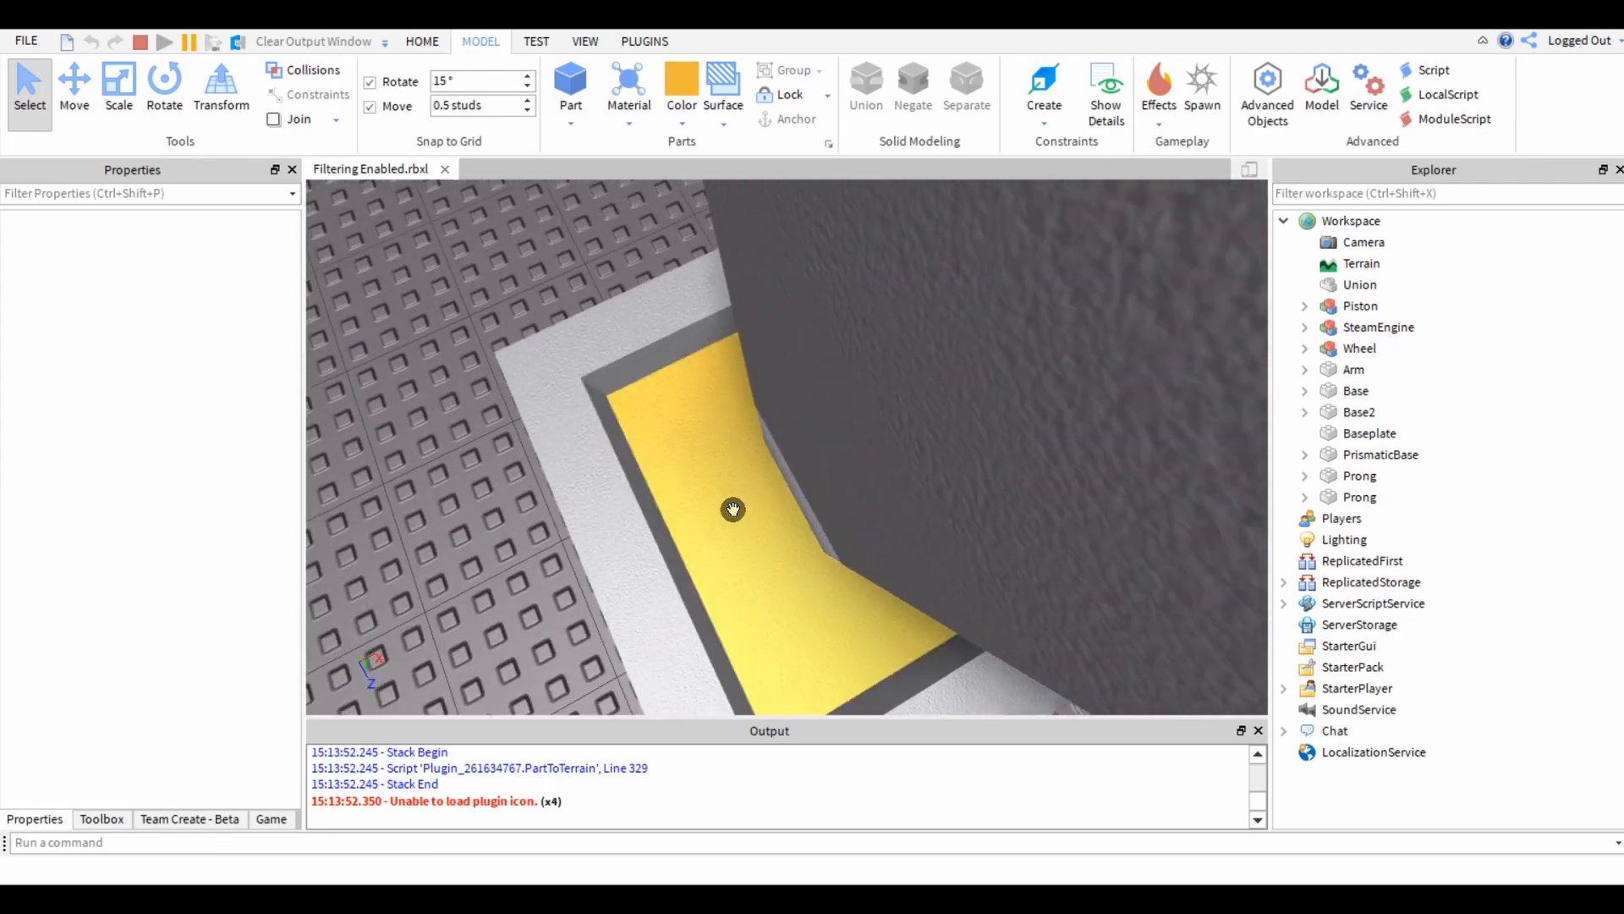
{"action": "right_click_drag", "start_coordinate": [739, 510], "coordinate": [679, 515]}
{"action": "key", "text": "s"}
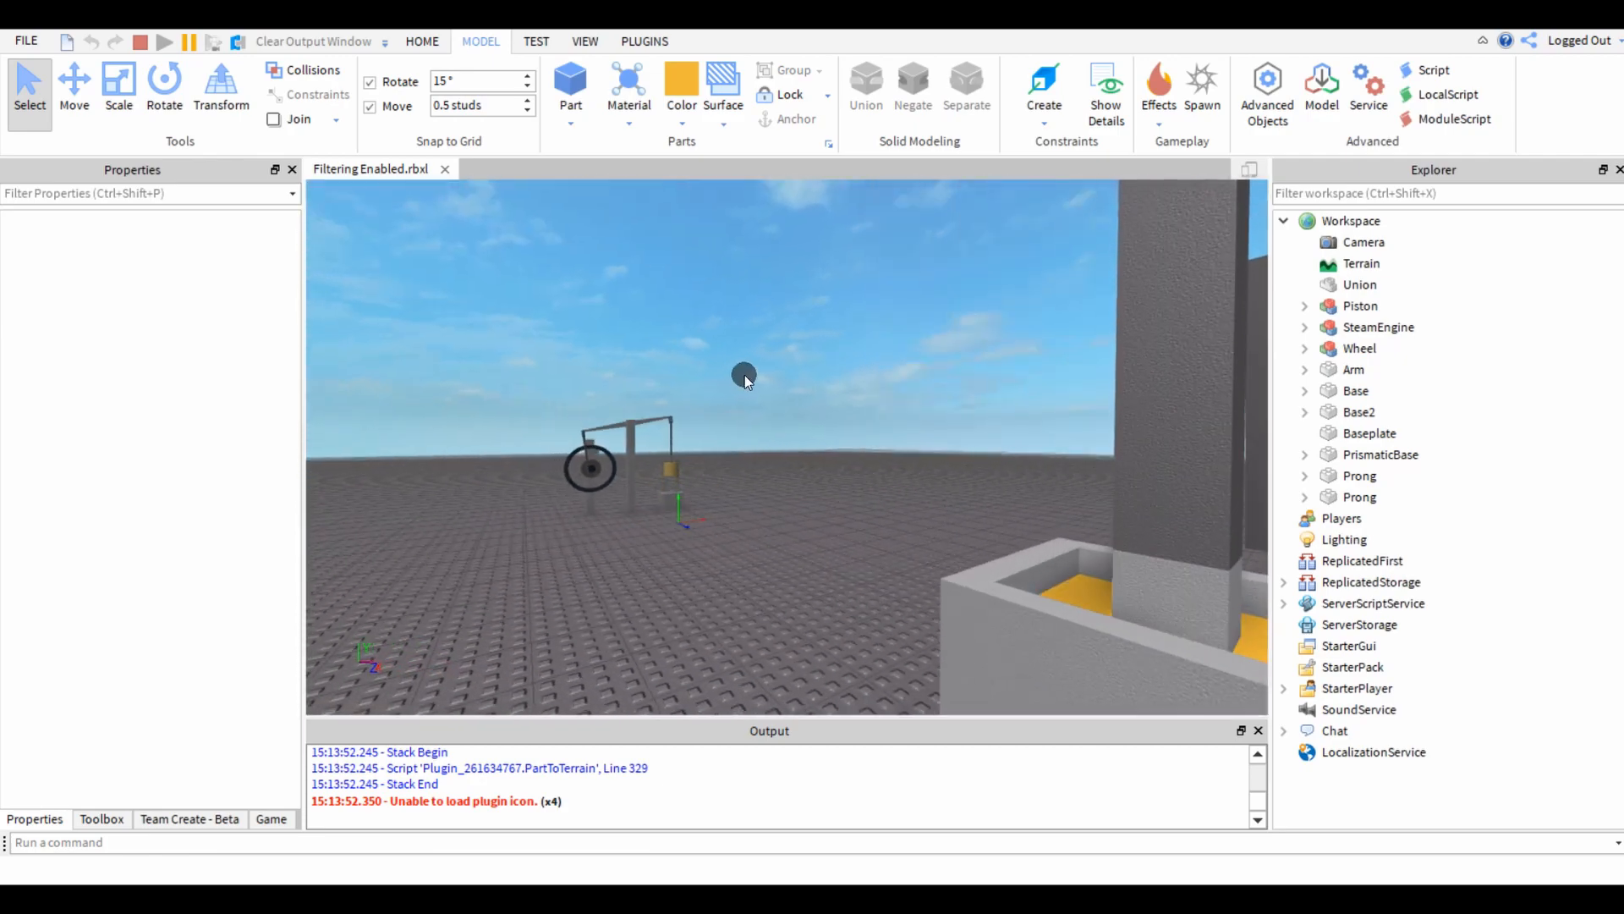
Compare the reference steam engine's moving wheel, beam and piston with the running linkage.
{"action": "left_click_drag", "start_coordinate": [742, 383], "coordinate": [500, 541]}
{"action": "left_click", "coordinate": [771, 433]}
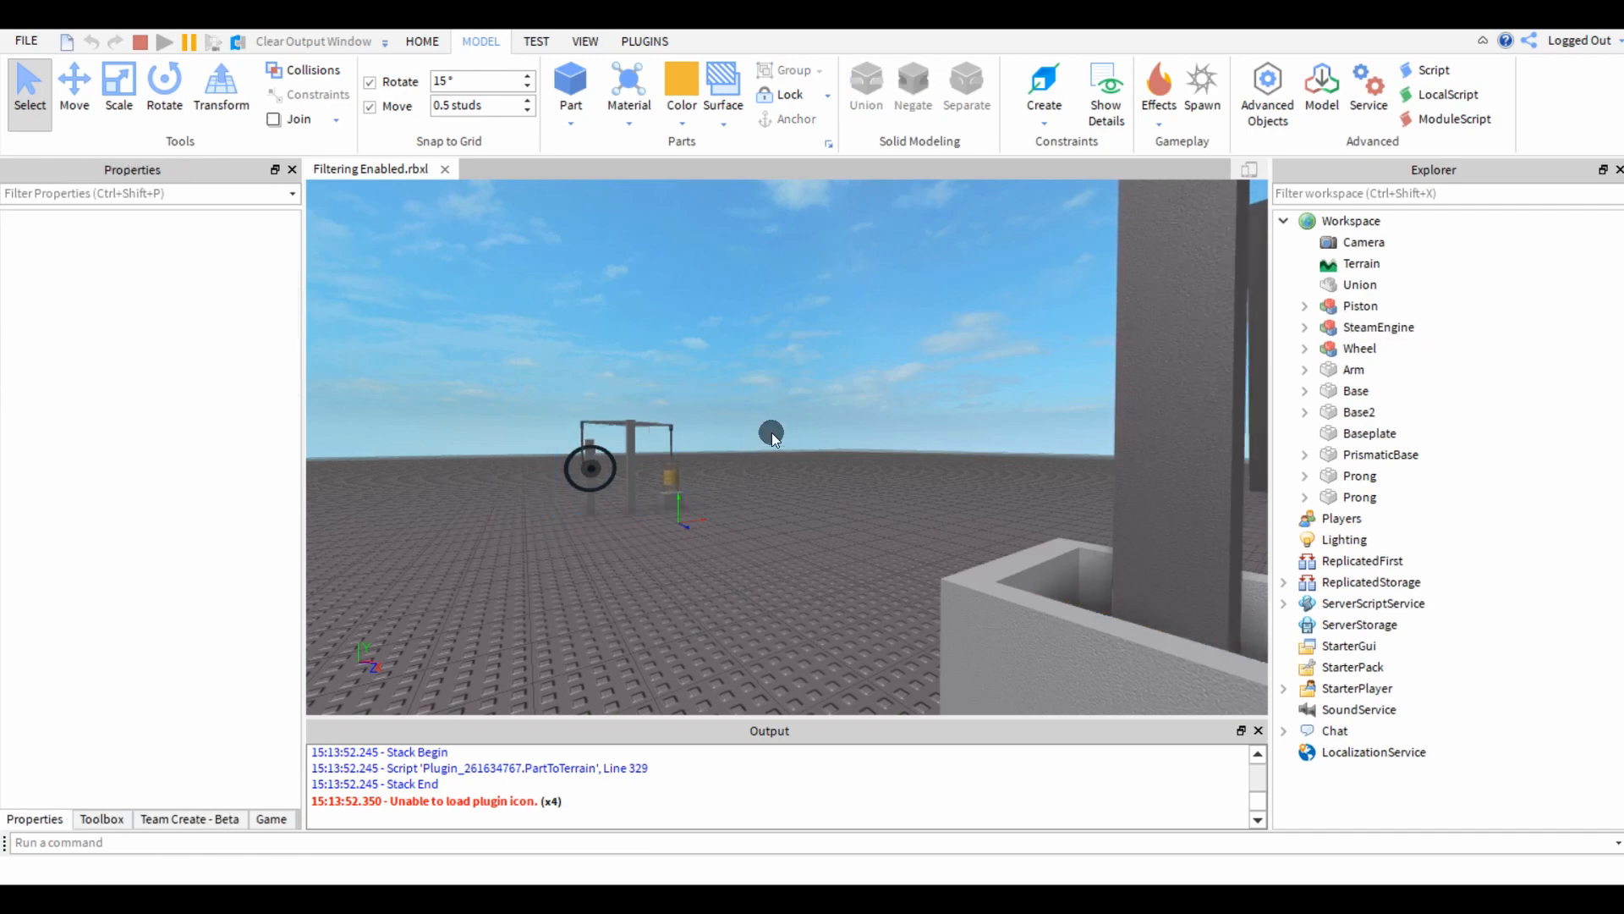
{"action": "left_click_drag", "start_coordinate": [765, 507], "coordinate": [789, 514]}
{"action": "right_click_drag", "start_coordinate": [789, 515], "coordinate": [779, 565]}
{"action": "key", "text": "w"}
{"action": "scroll", "coordinate": [779, 565], "scroll_direction": "down", "scroll_amount": 8}
{"action": "scroll", "coordinate": [779, 565], "scroll_direction": "up", "scroll_amount": 8}
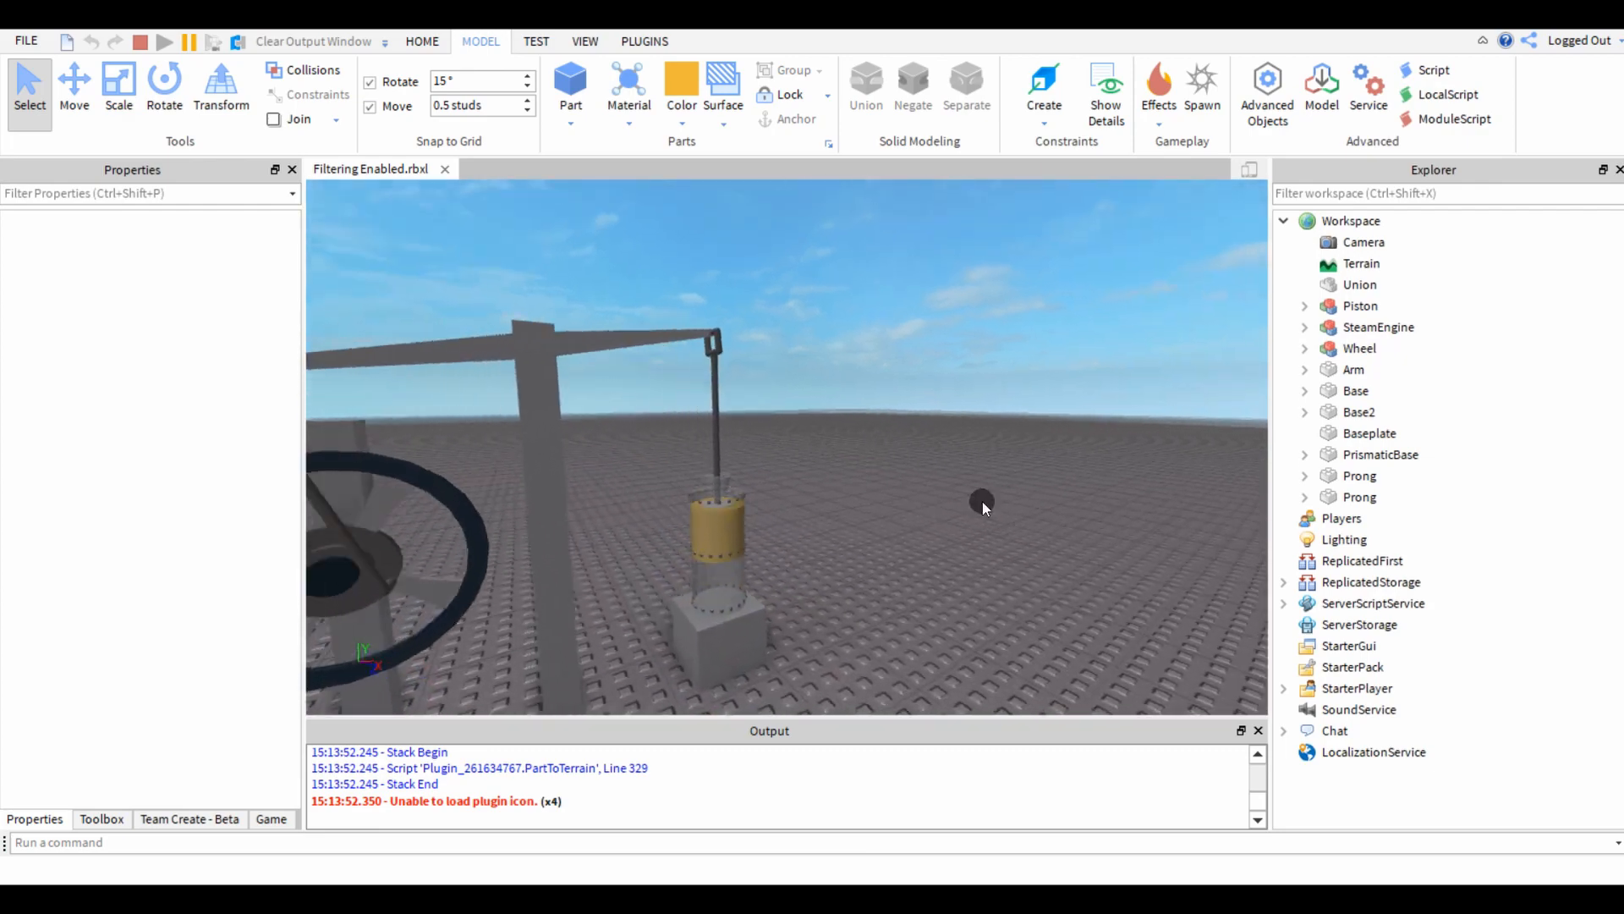
{"action": "right_click_drag", "start_coordinate": [959, 493], "coordinate": [934, 485]}
{"action": "scroll", "coordinate": [934, 485], "scroll_direction": "up", "scroll_amount": 5}
{"action": "scroll", "coordinate": [747, 363], "scroll_direction": "down", "scroll_amount": 2}
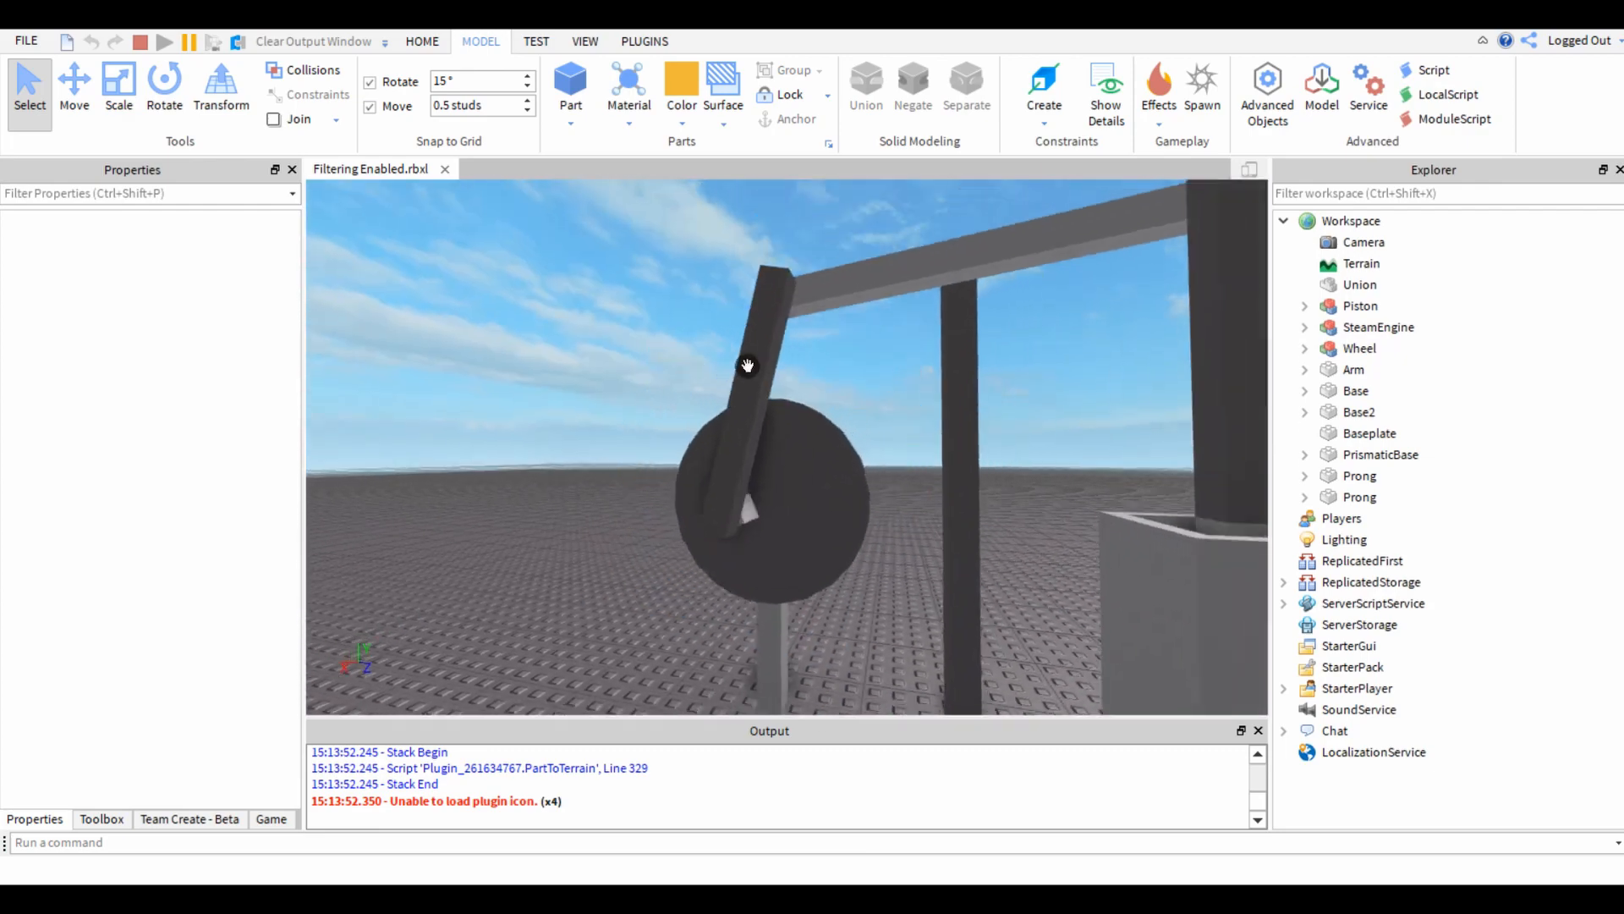
Inspect the linkage's wheel and the gold piston moving within its housing at close range and from a distance.
{"action": "right_click_drag", "start_coordinate": [747, 363], "coordinate": [899, 587]}
{"action": "scroll", "coordinate": [904, 591], "scroll_direction": "up", "scroll_amount": 3}
{"action": "scroll", "coordinate": [663, 350], "scroll_direction": "up", "scroll_amount": 3}
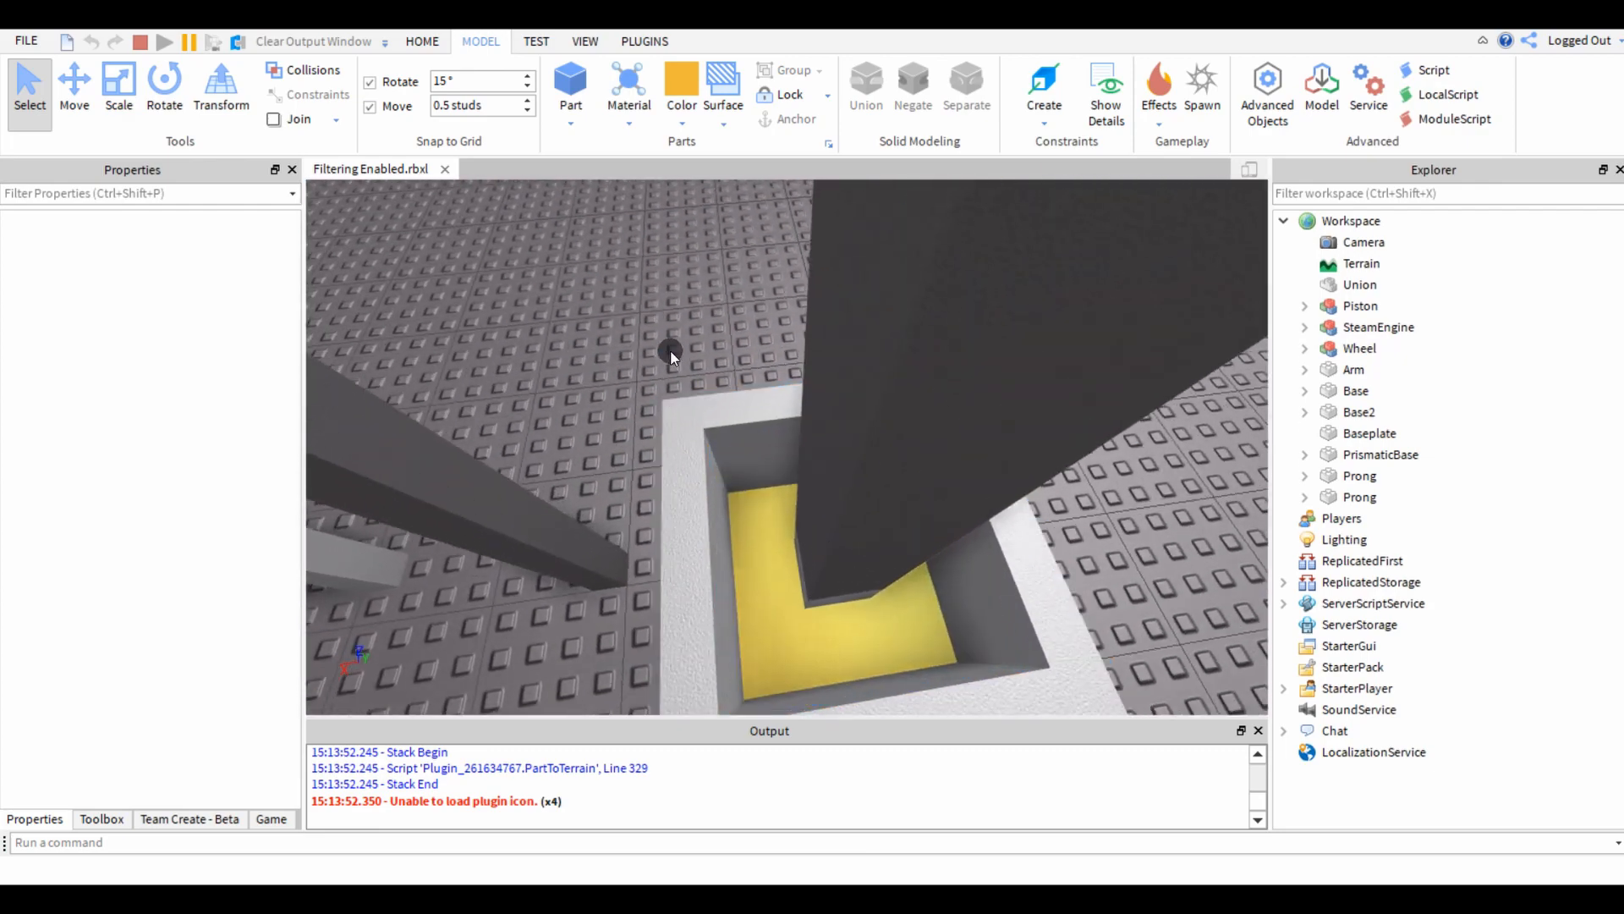
{"action": "scroll", "coordinate": [622, 381], "scroll_direction": "up", "scroll_amount": 6}
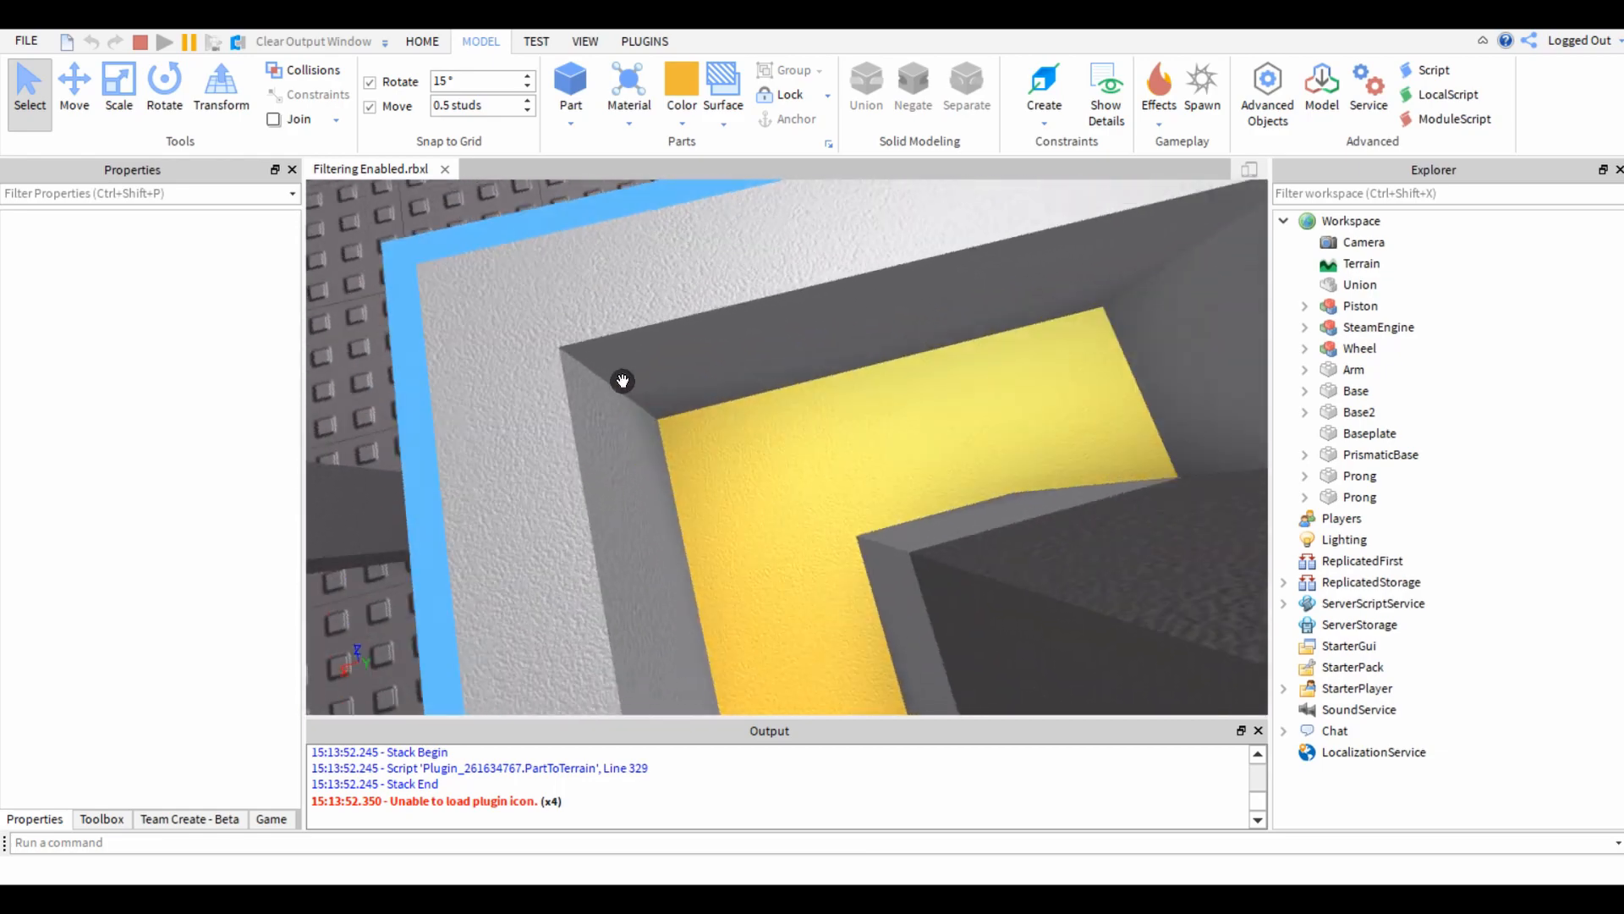
{"action": "right_click_drag", "start_coordinate": [622, 381], "coordinate": [622, 381]}
{"action": "scroll", "coordinate": [622, 380], "scroll_direction": "down", "scroll_amount": 5}
{"action": "scroll", "coordinate": [623, 382], "scroll_direction": "down", "scroll_amount": 6}
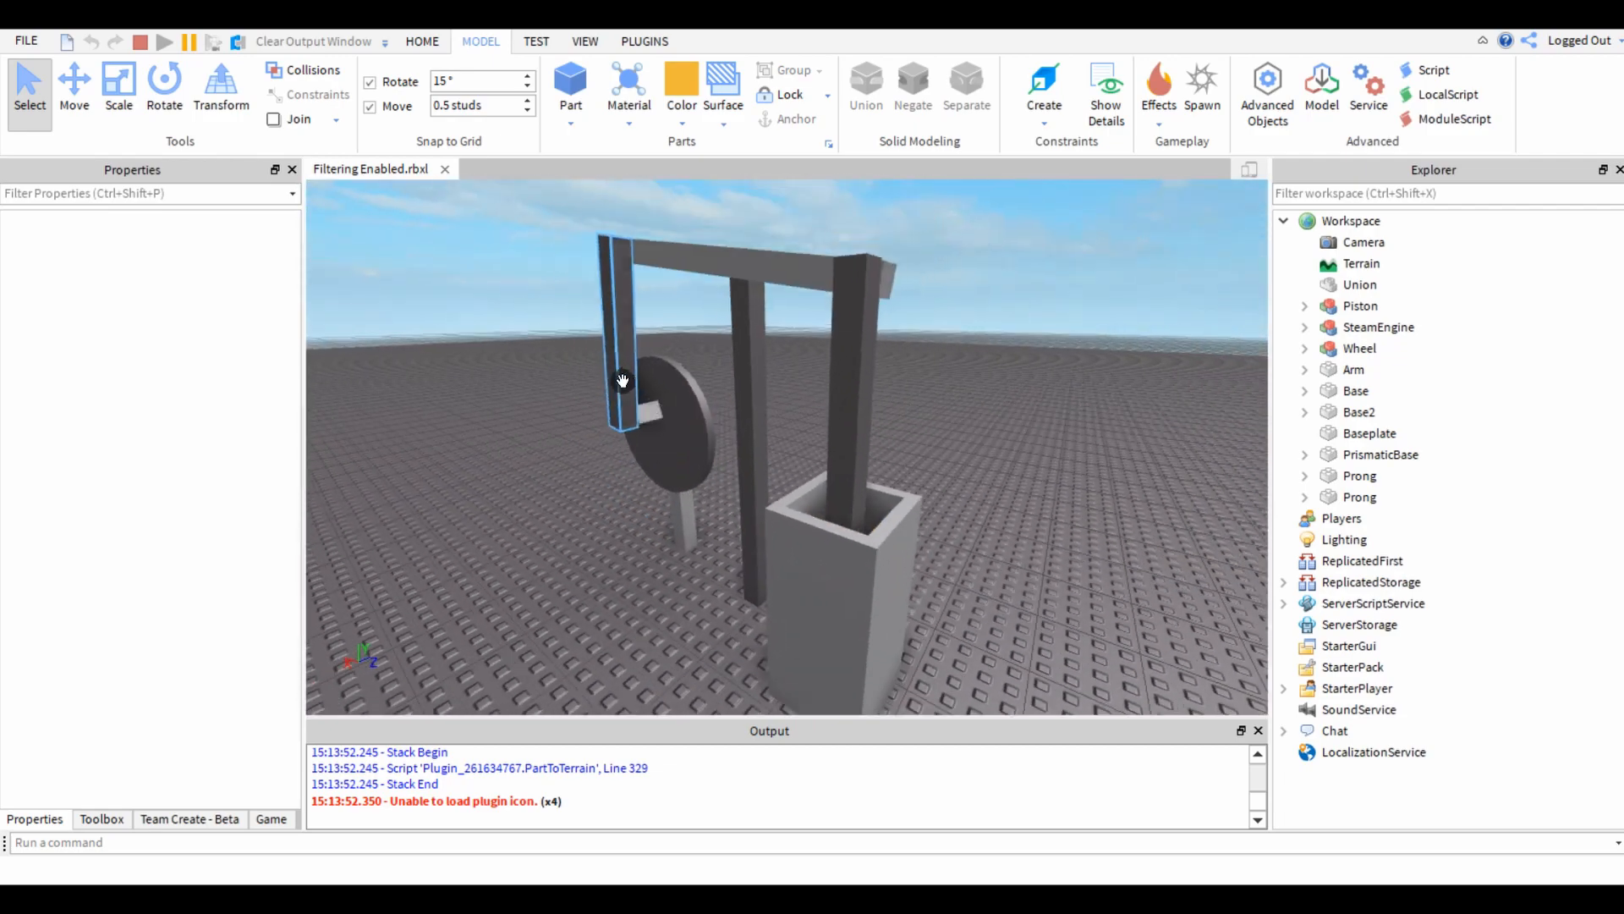
{"action": "scroll", "coordinate": [718, 431], "scroll_direction": "up", "scroll_amount": 5}
{"action": "scroll", "coordinate": [779, 387], "scroll_direction": "up", "scroll_amount": 3}
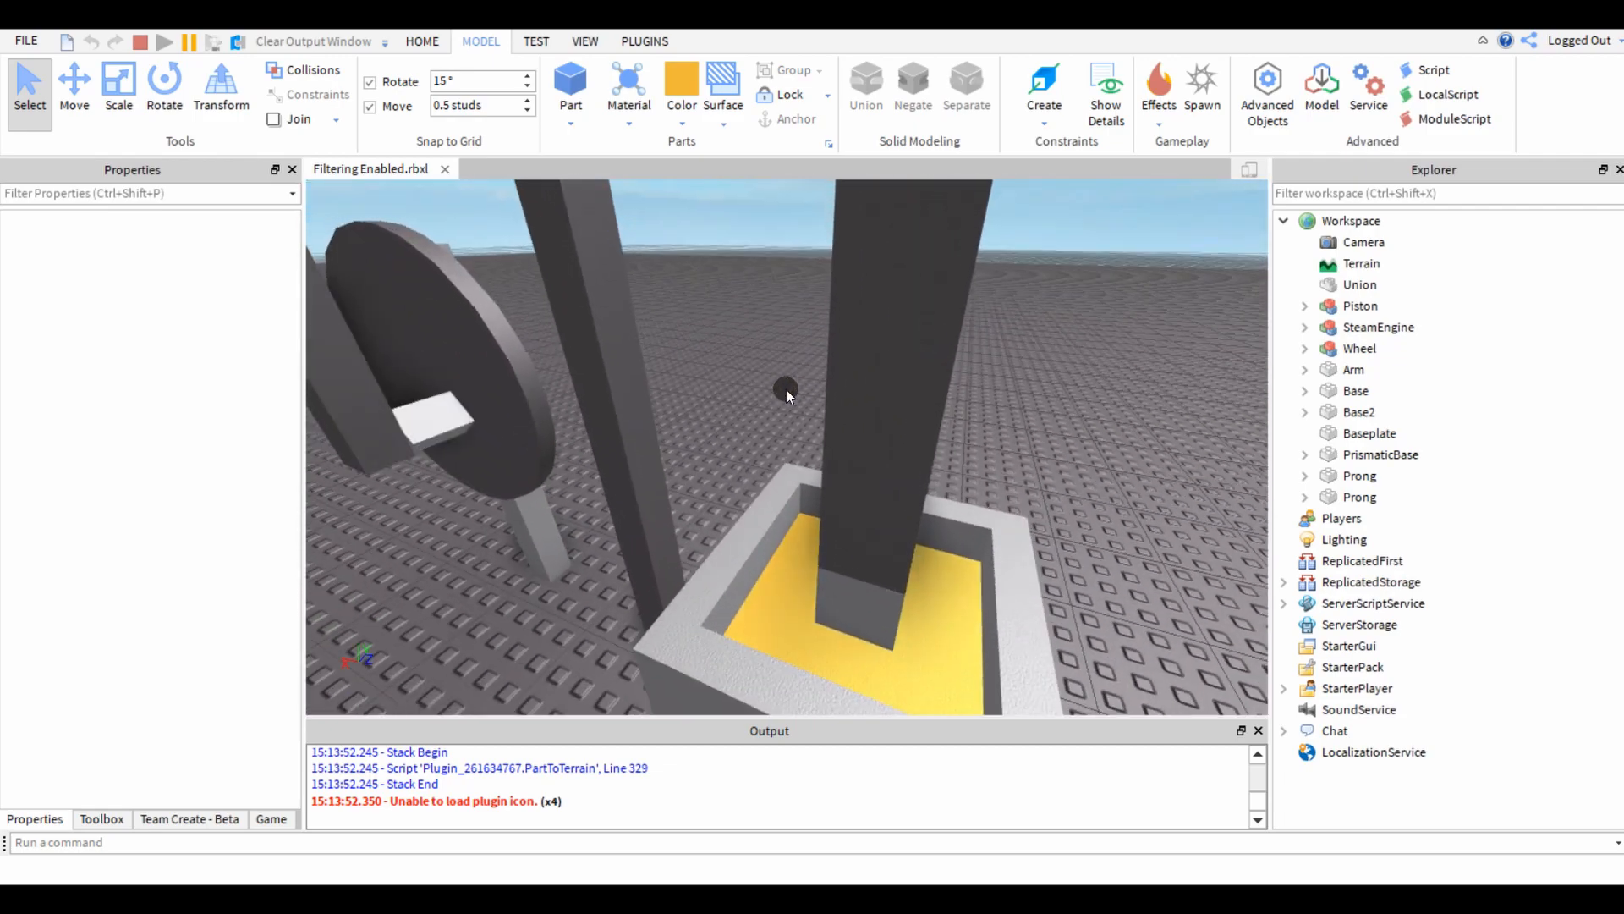